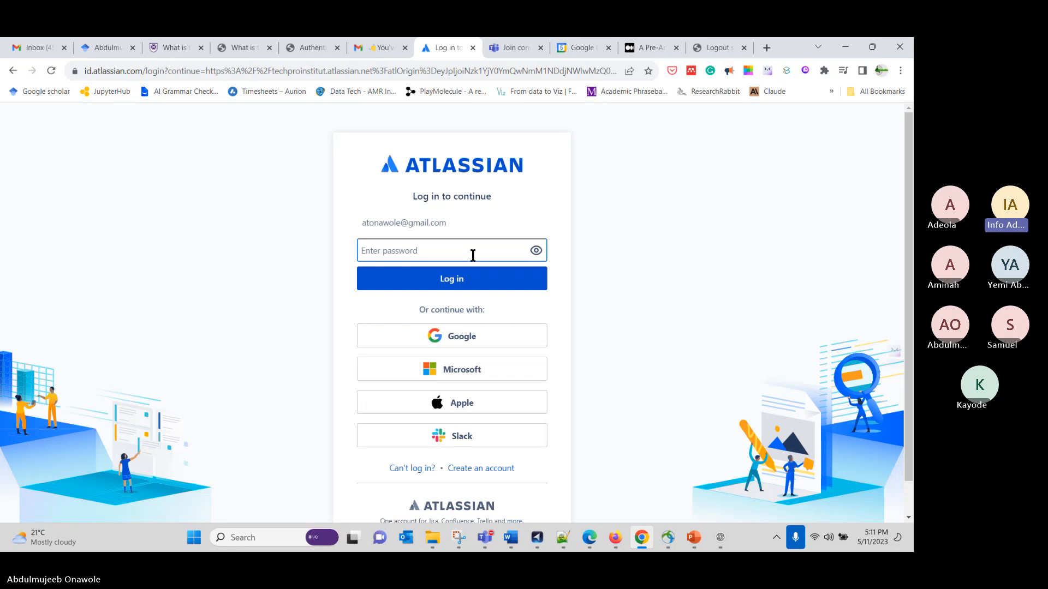
Try logging in with the account password, then clear the password field
type("********")
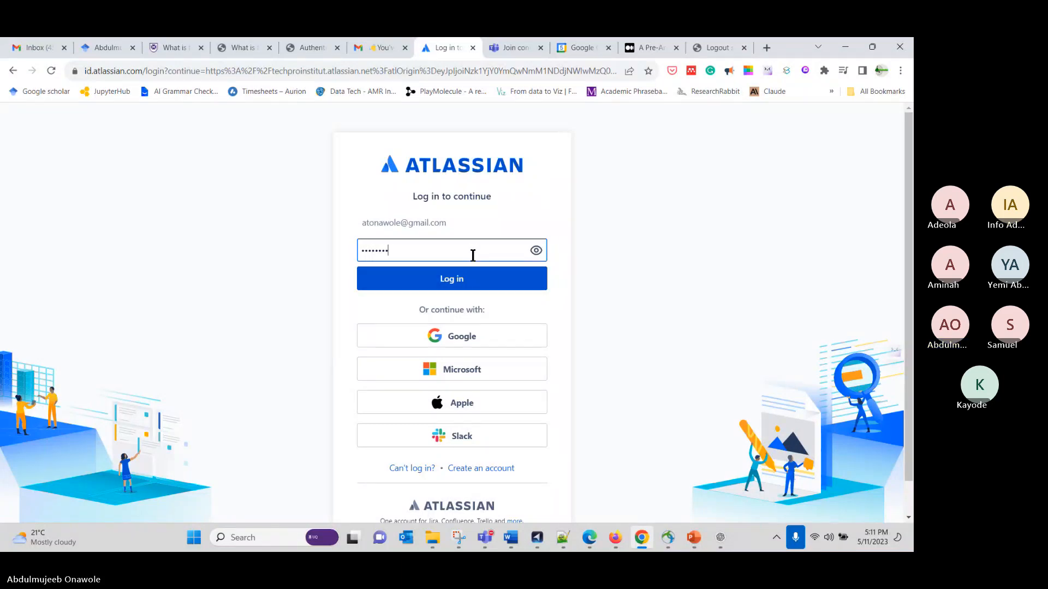
type("**")
left_click(463, 282)
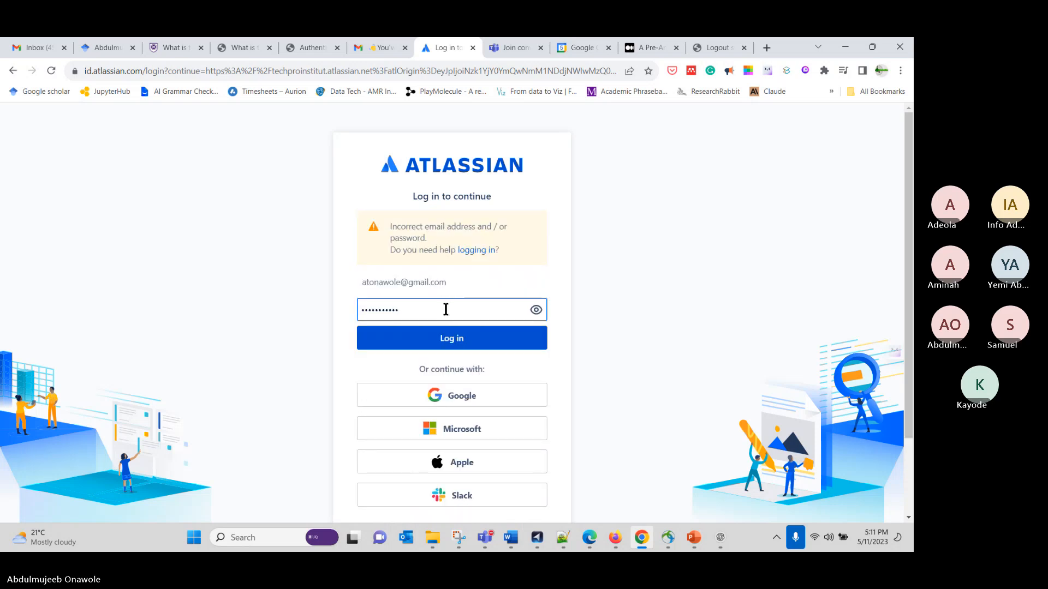
key("ctrl+a")
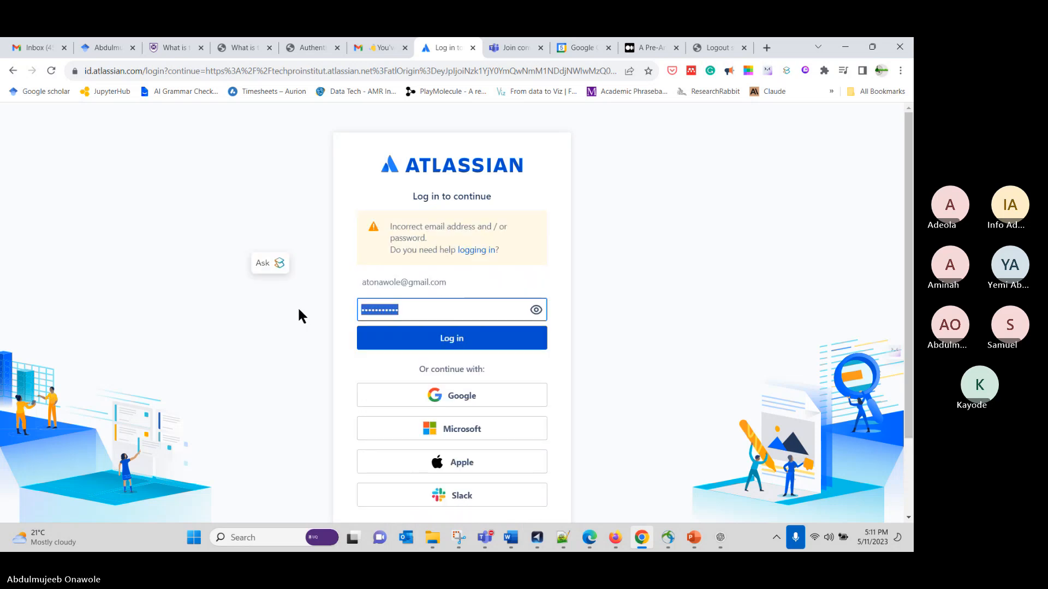
key("BackSpace")
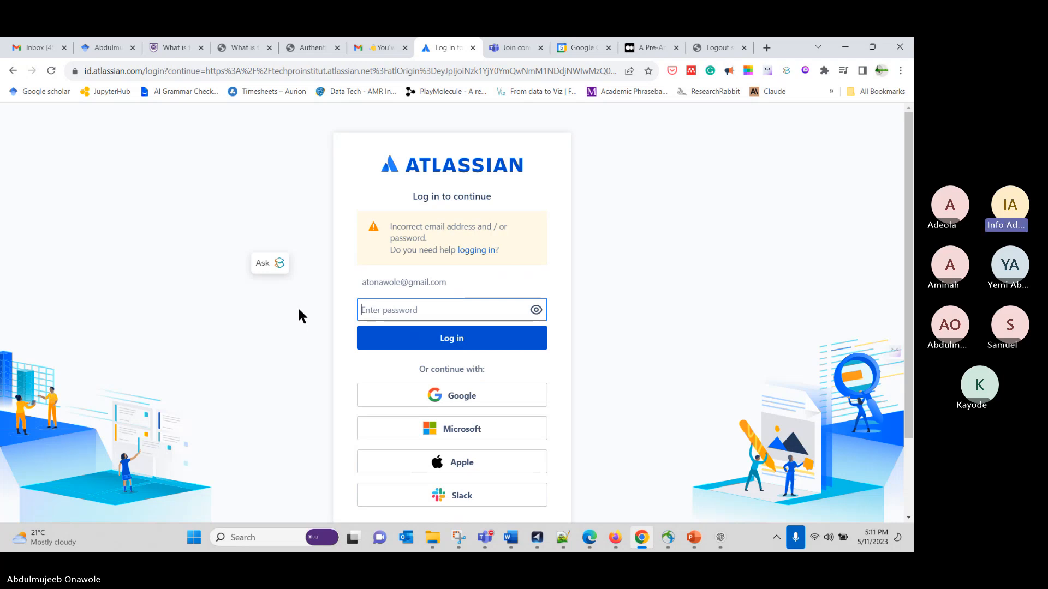
Continue with Google and choose the first listed Google account to sign in
left_click(397, 400)
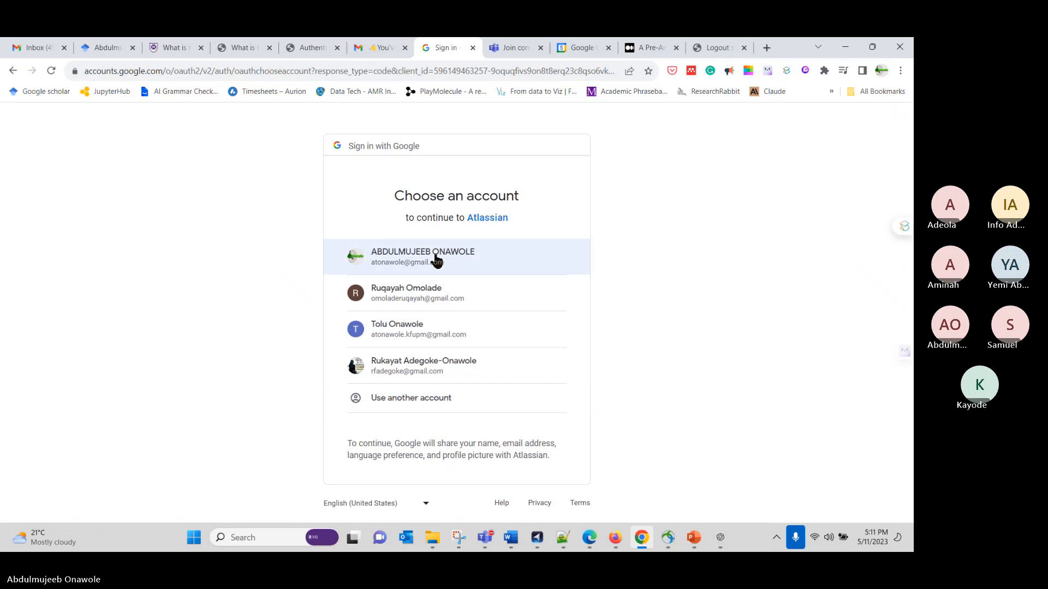
left_click(435, 256)
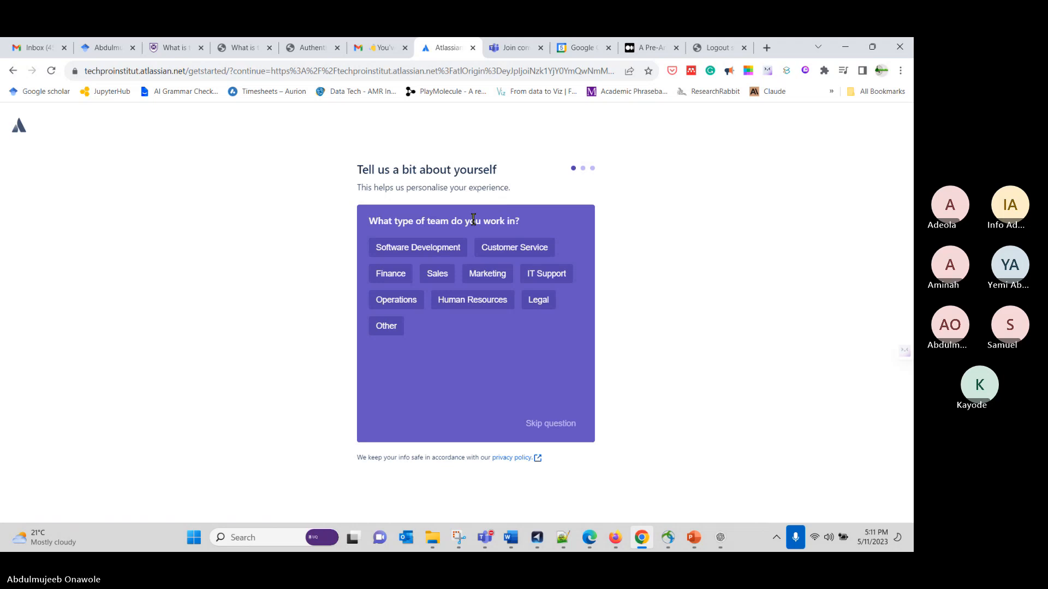
Answer the onboarding survey with Software Development as team type and skip the remaining questions, tools and teammate search
left_click(437, 248)
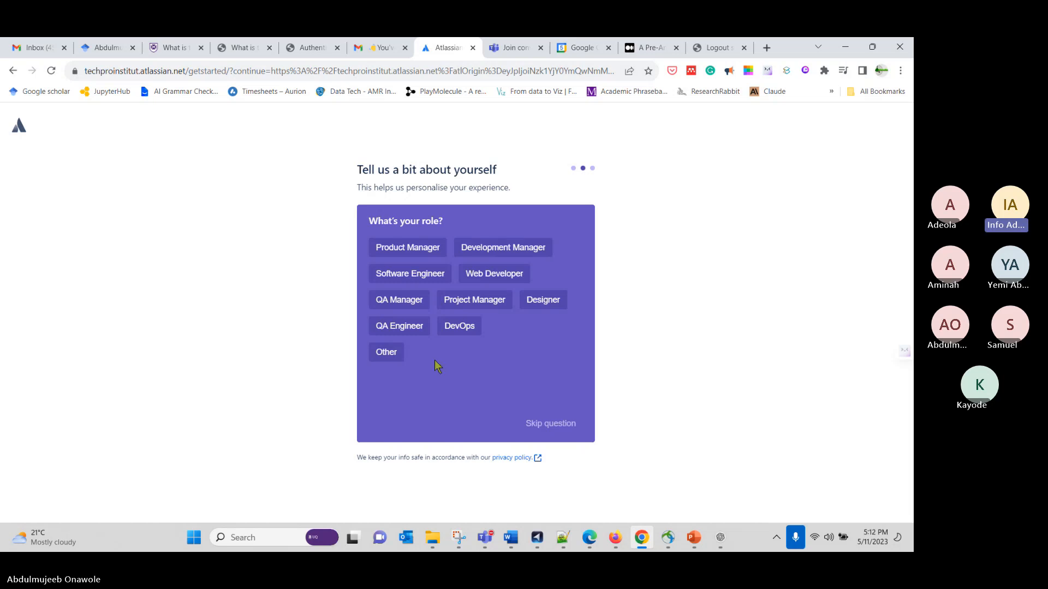
left_click(542, 424)
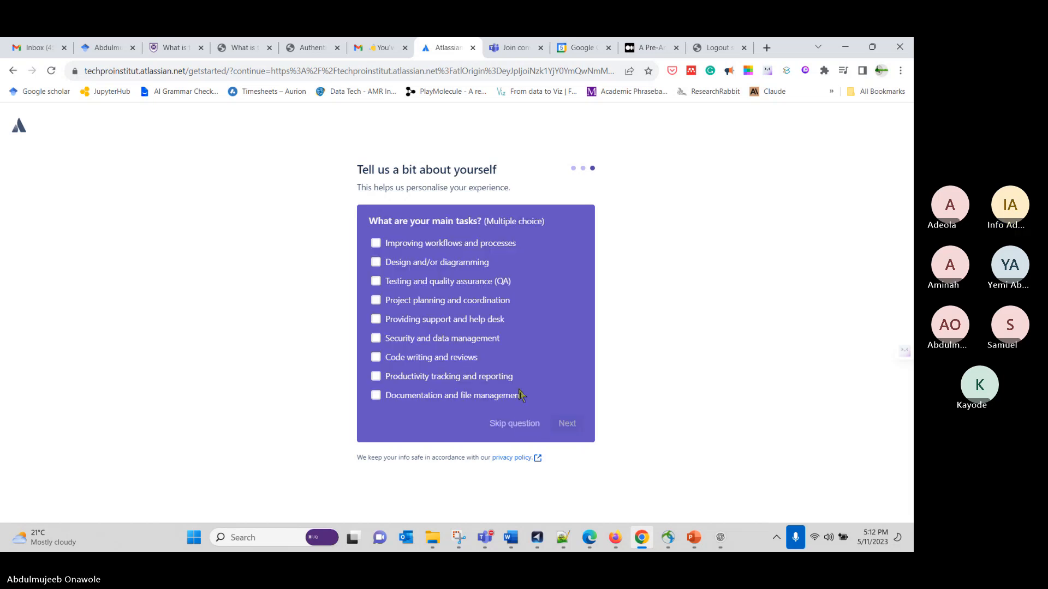
left_click(520, 430)
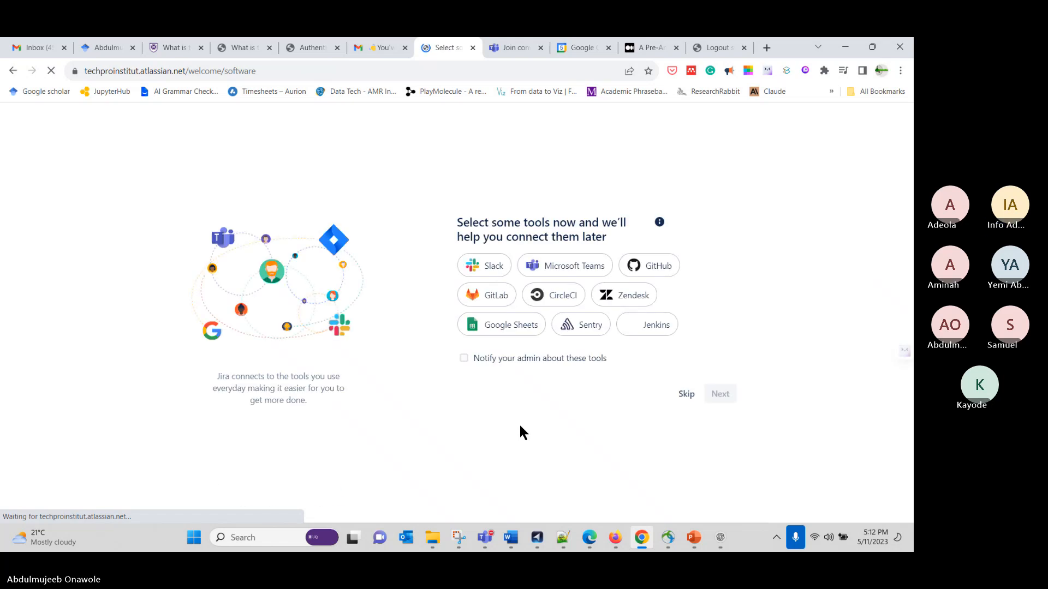
left_click(685, 395)
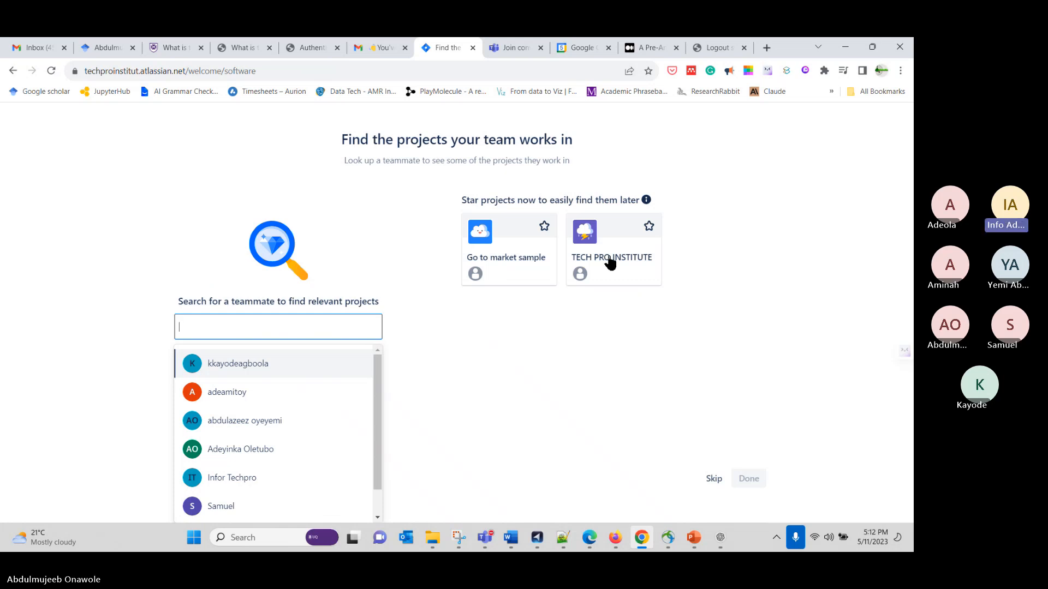
left_click(715, 482)
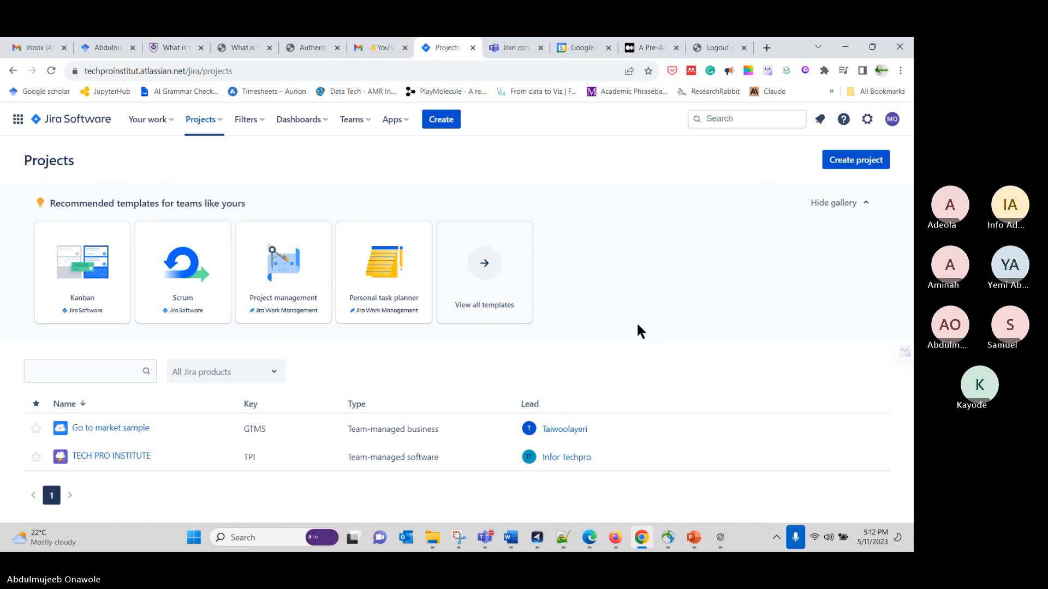
Open the TECH PRO INSTITUTE project from the projects list
key("XF86AudioRaiseVolume")
left_click(107, 459)
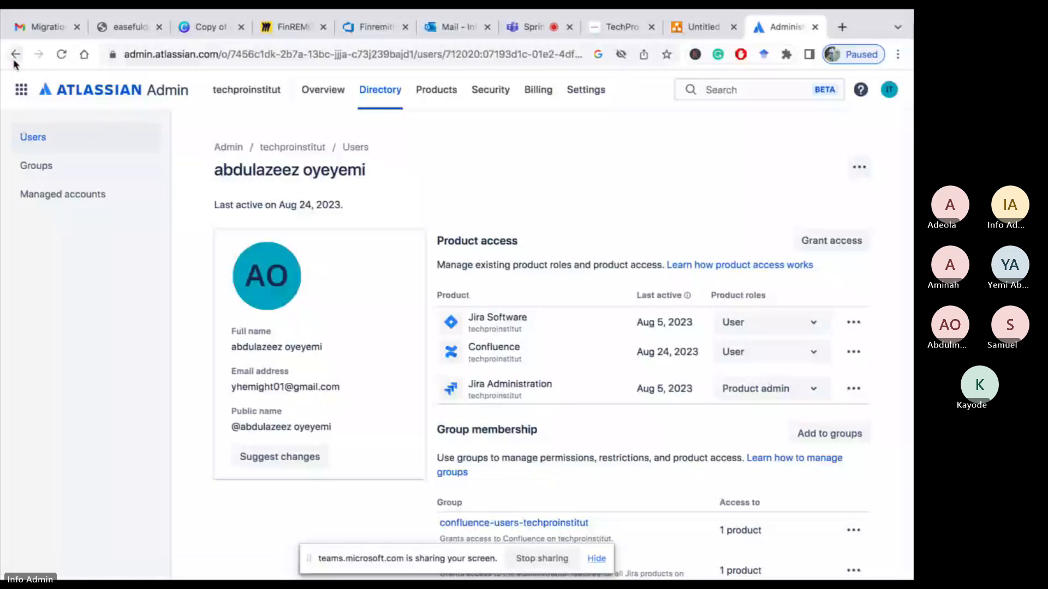
Go back through the admin user and overview pages to the TPI board and browse the product switcher
left_click(14, 60)
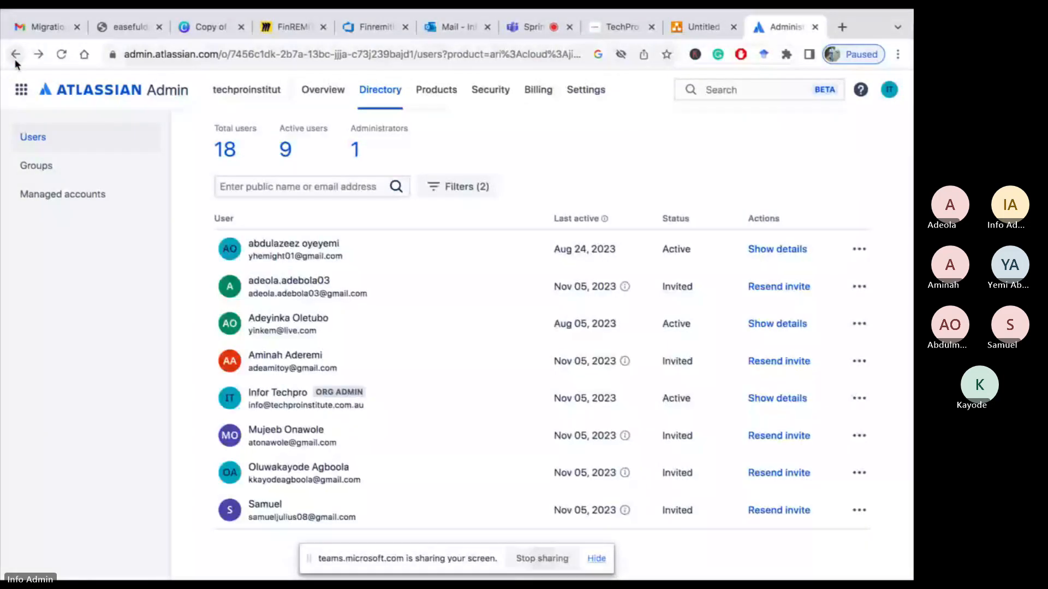
left_click(16, 61)
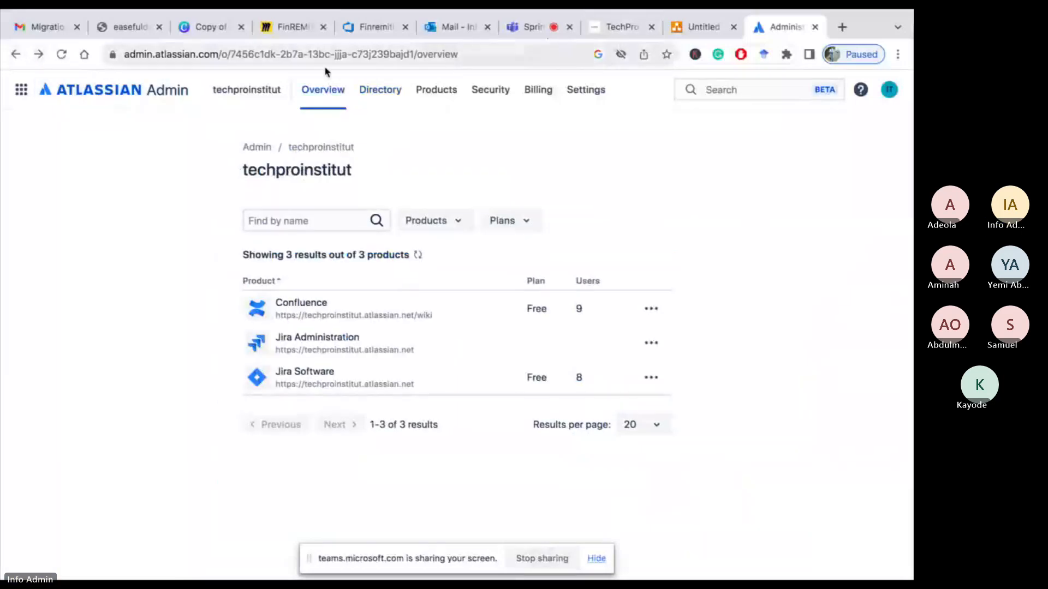
left_click(15, 55)
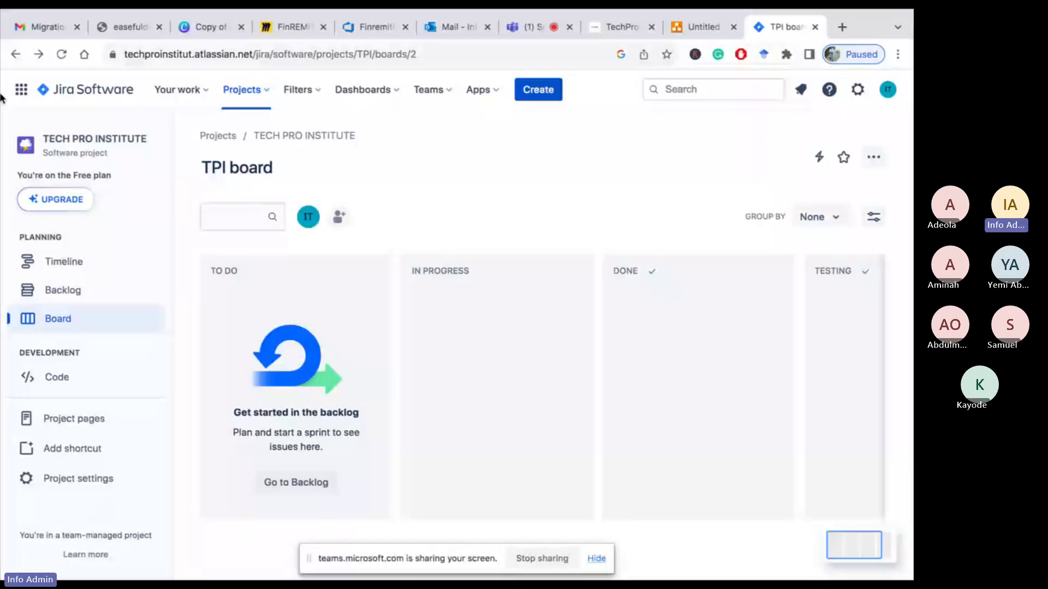
left_click(21, 90)
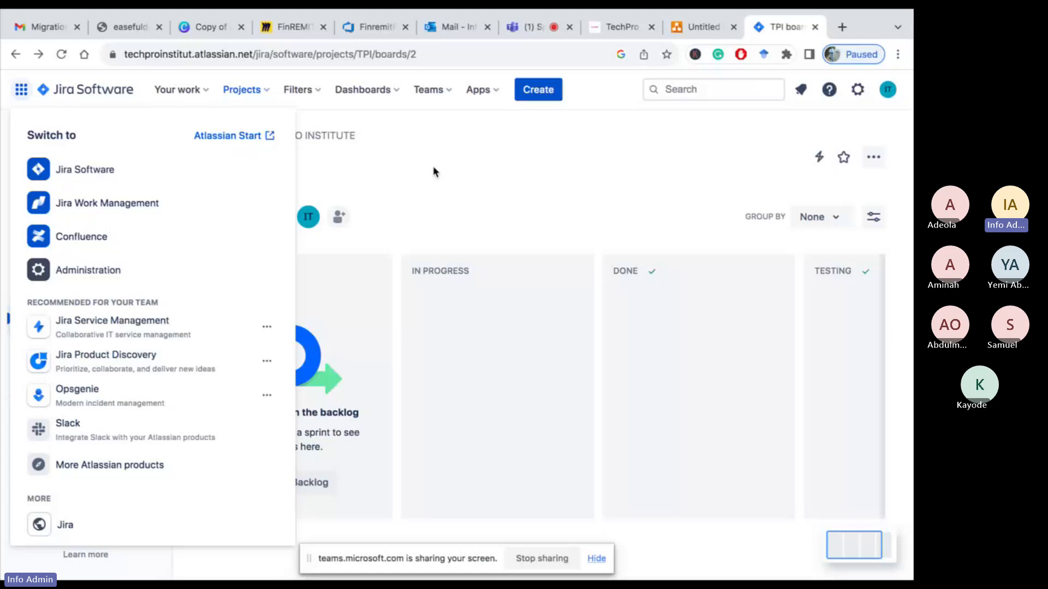
left_click(434, 172)
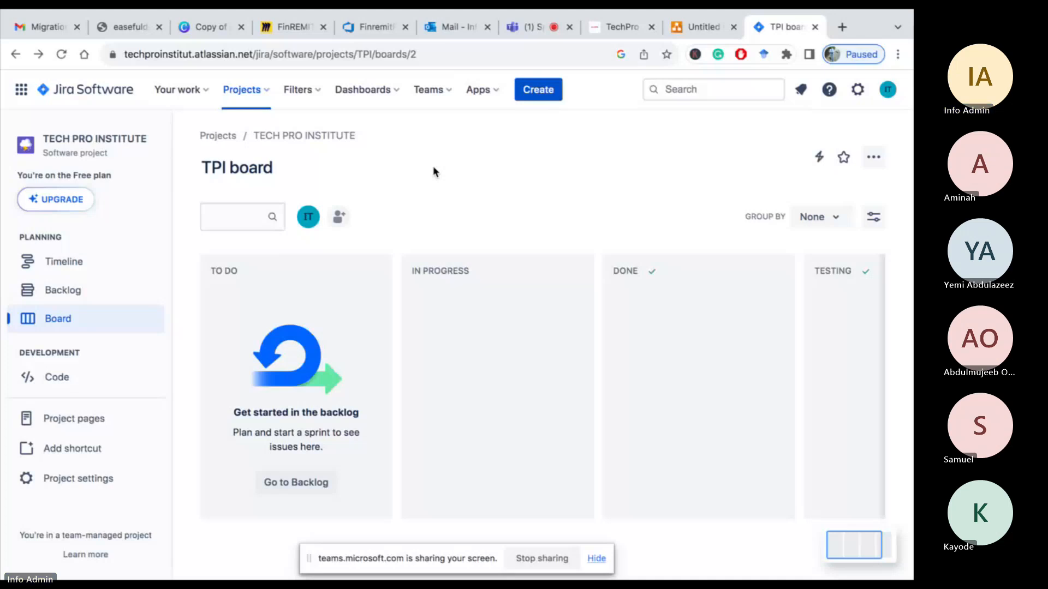
Admit the waiting lobby guest in the Teams meeting and return to the Jira board tab
left_click(539, 58)
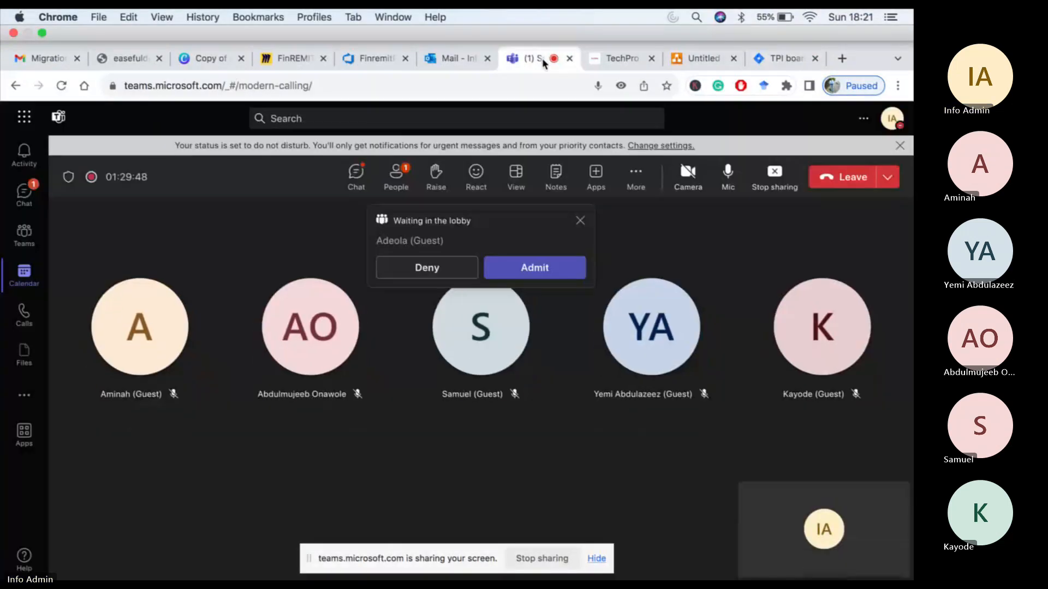
left_click(544, 238)
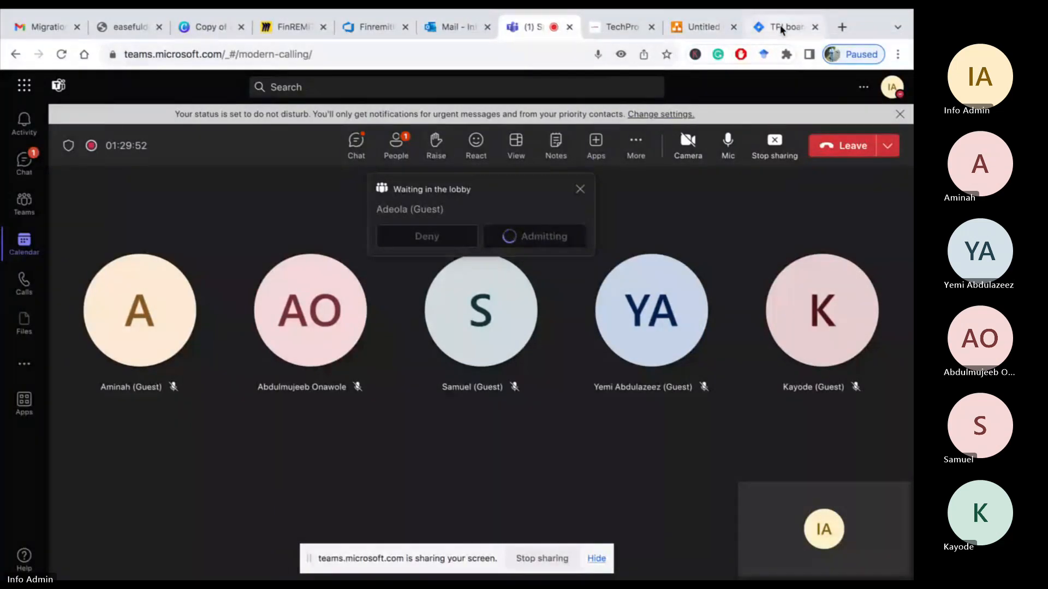
left_click(765, 25)
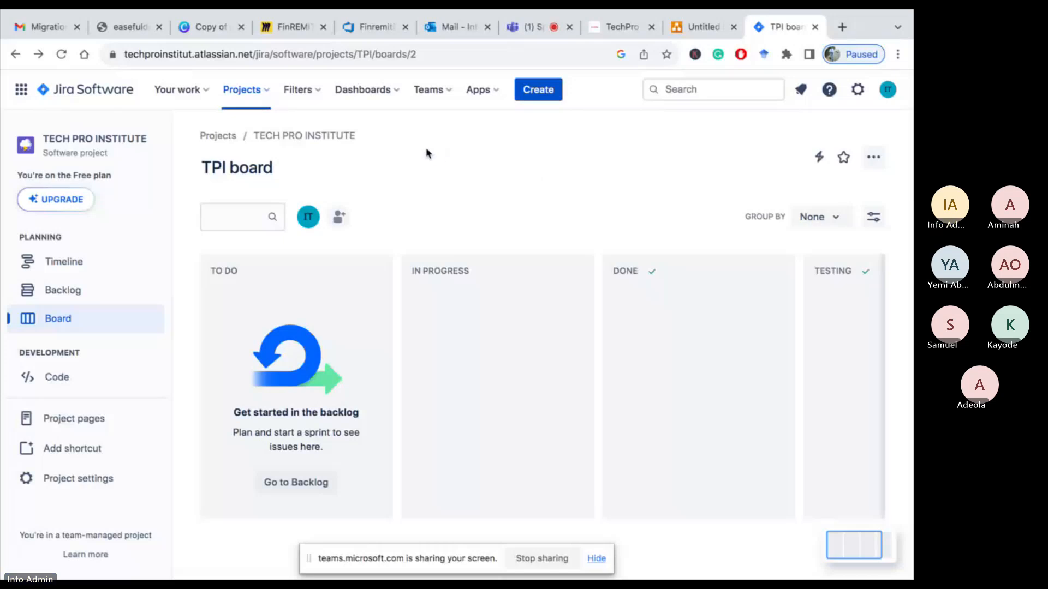
Open the list of all projects, then start creating a new project
left_click(263, 94)
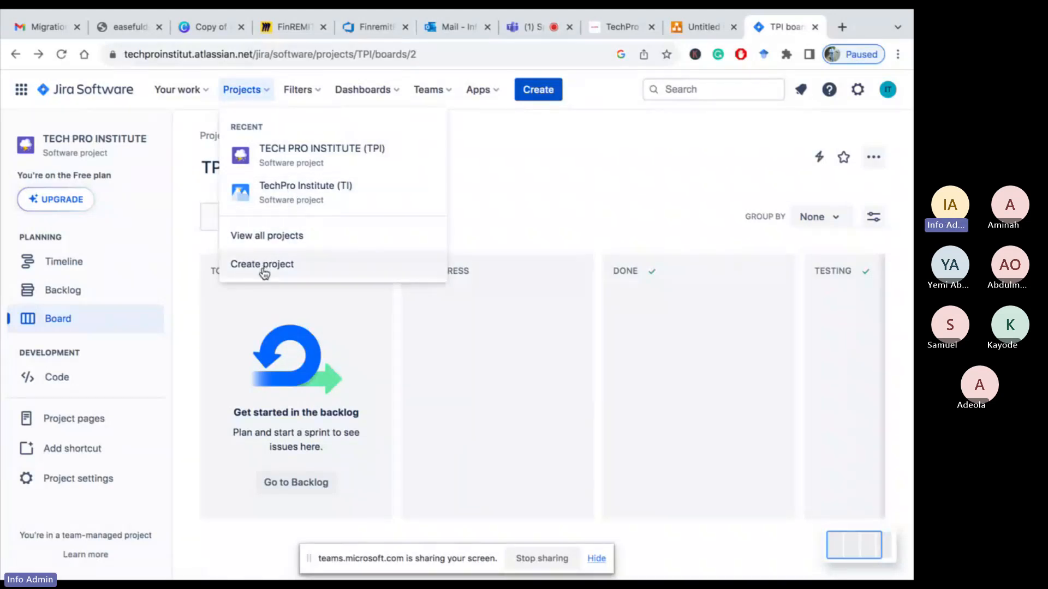
left_click(269, 237)
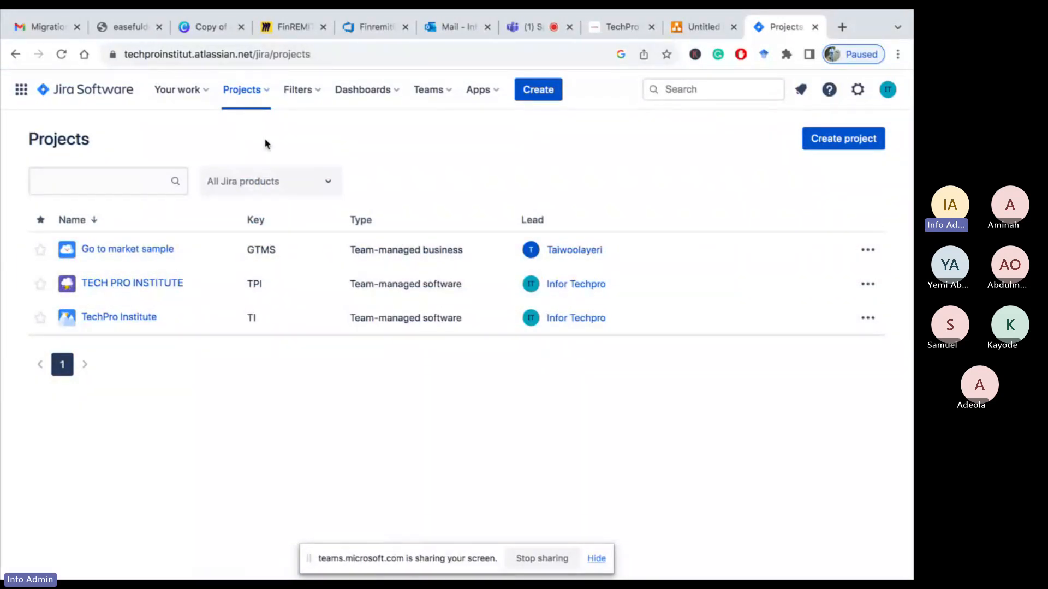
left_click(264, 93)
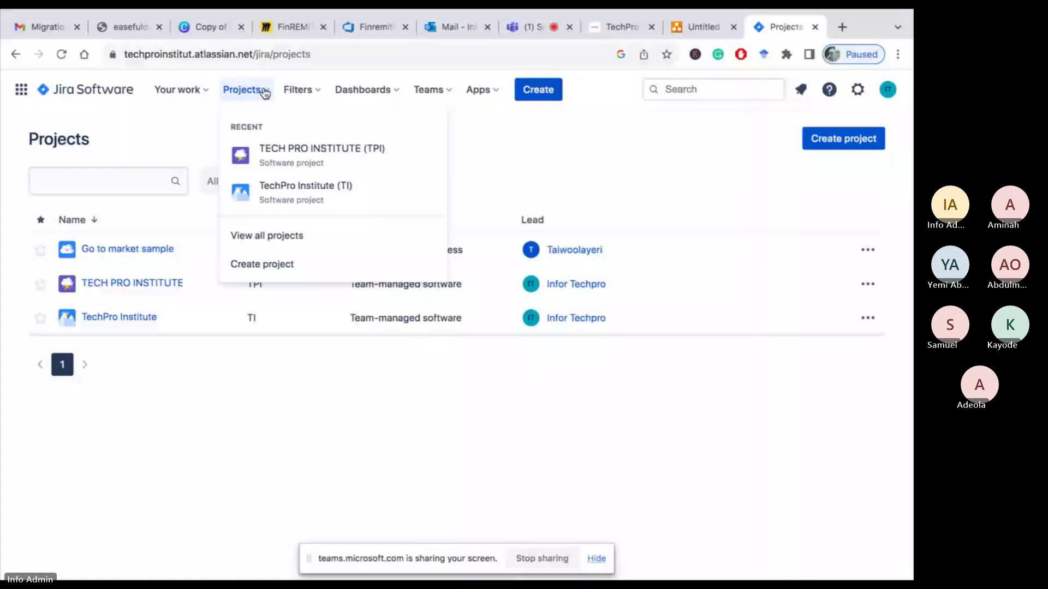
left_click(259, 266)
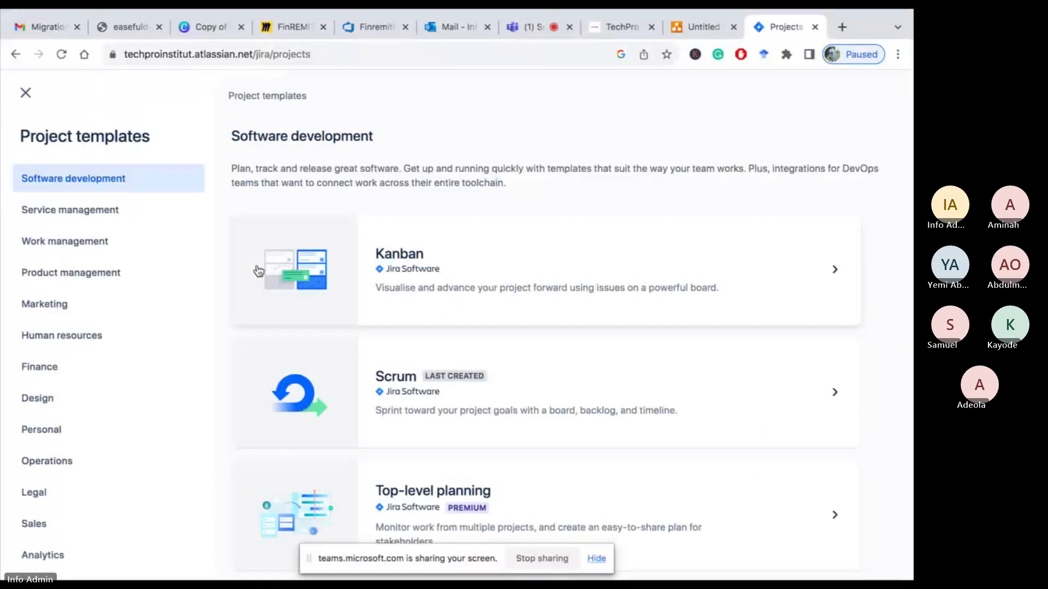
Open the Scrum template's details under Software development and read through them
scroll(419, 344, "down", 2)
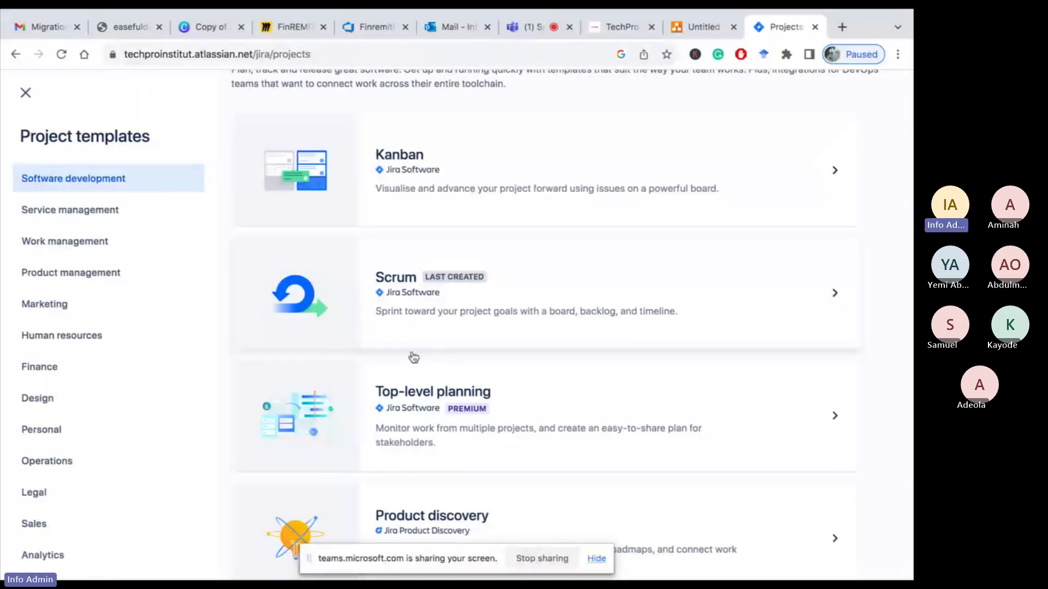
left_click(388, 296)
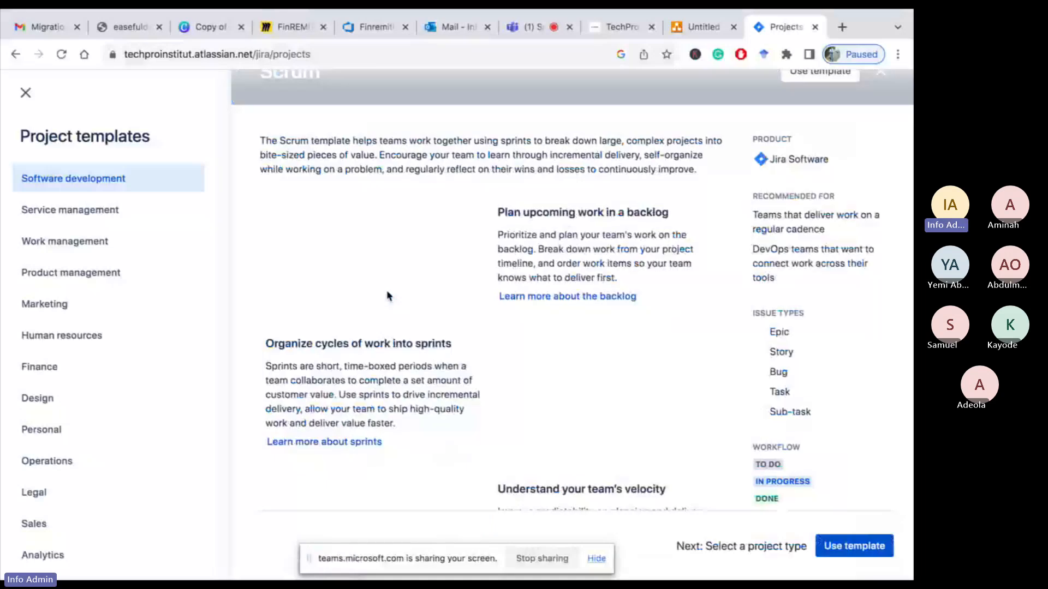
scroll(715, 393, "down", 2)
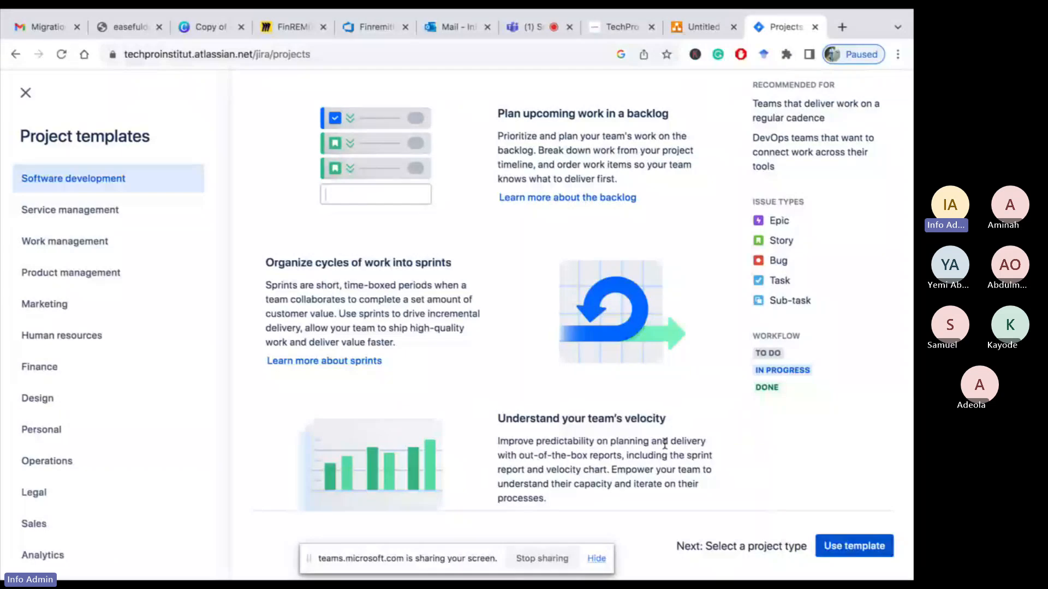
scroll(662, 447, "up", 2)
scroll(663, 453, "up", 1)
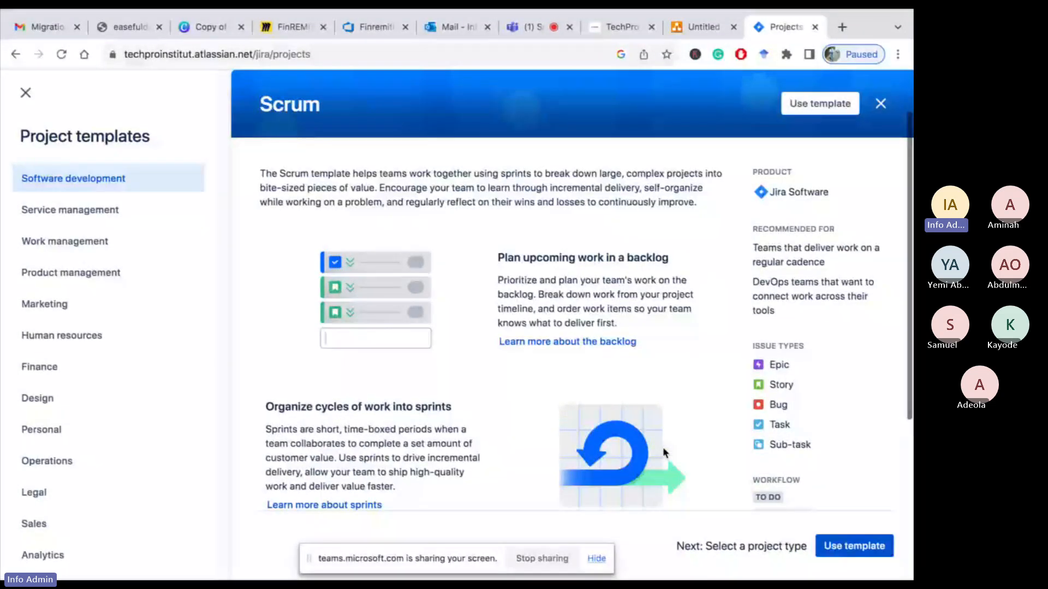
scroll(658, 253, "down", 4)
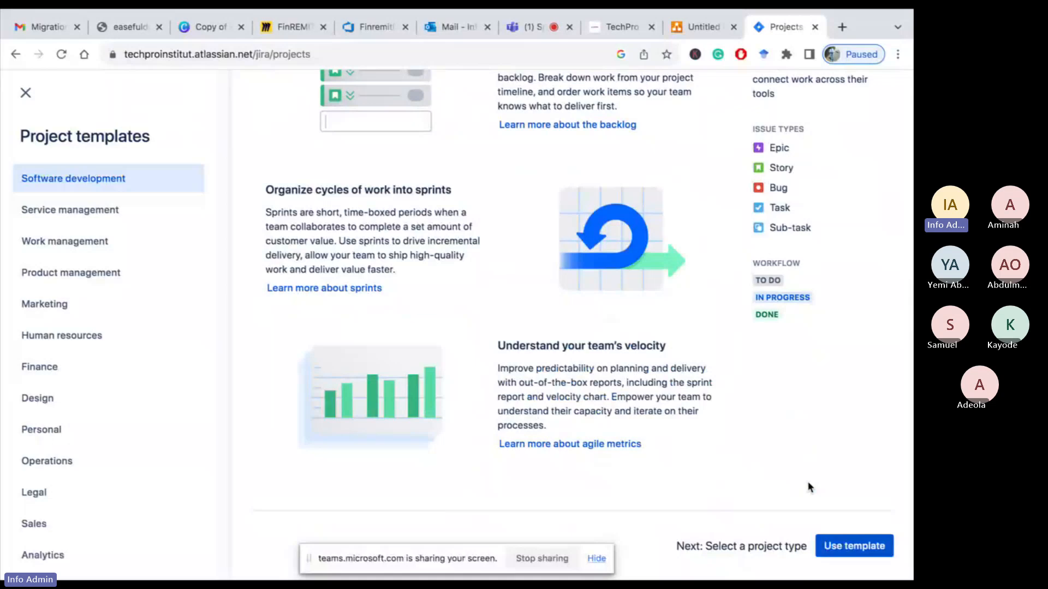
Use the Scrum template and compare the team-managed and company-managed project type options
left_click(845, 550)
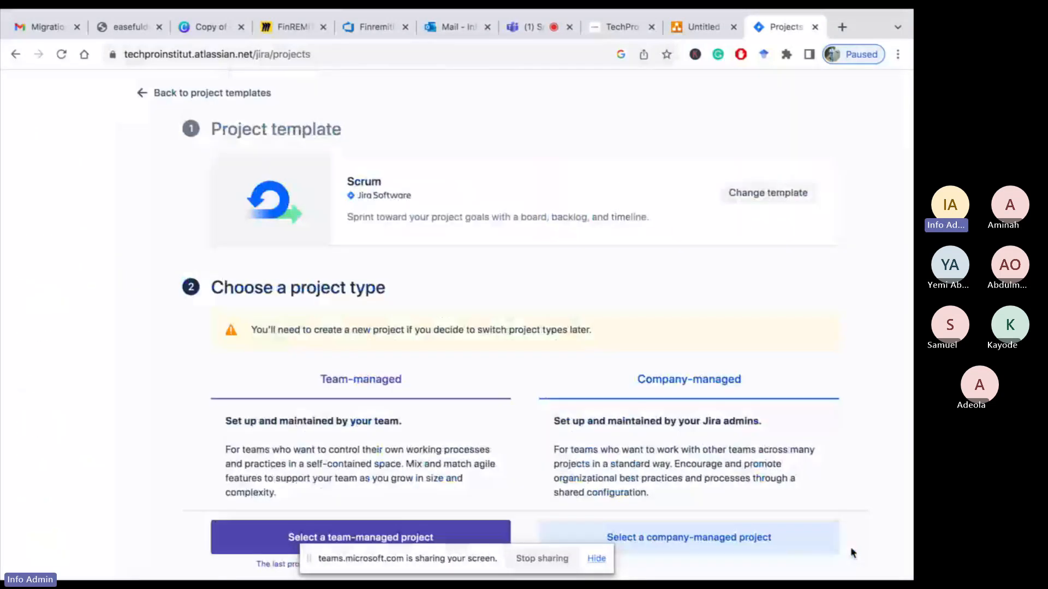
scroll(558, 384, "down", 4)
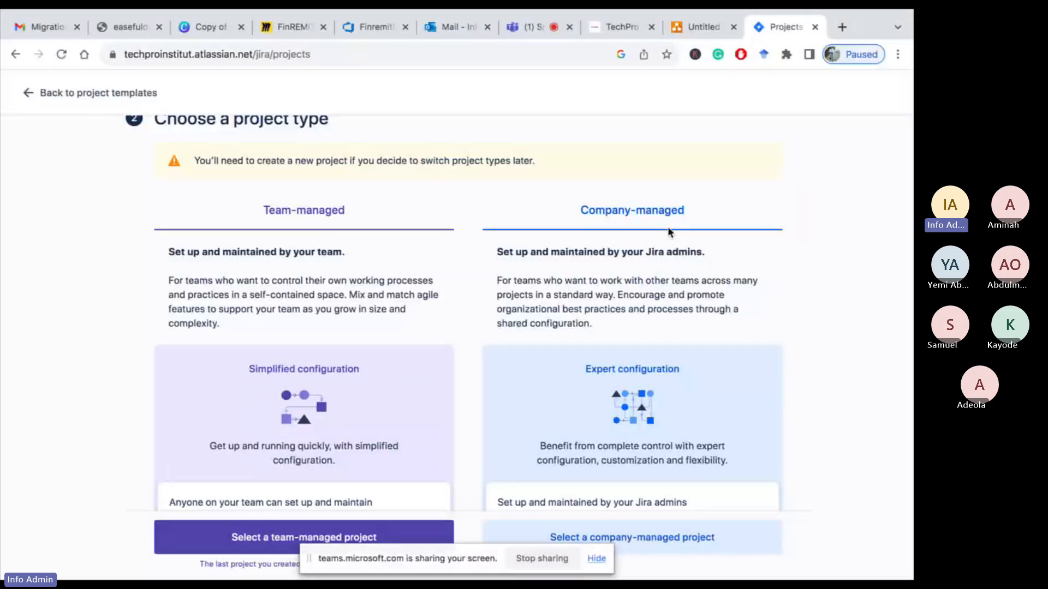
scroll(633, 314, "down", 1)
scroll(633, 314, "up", 1)
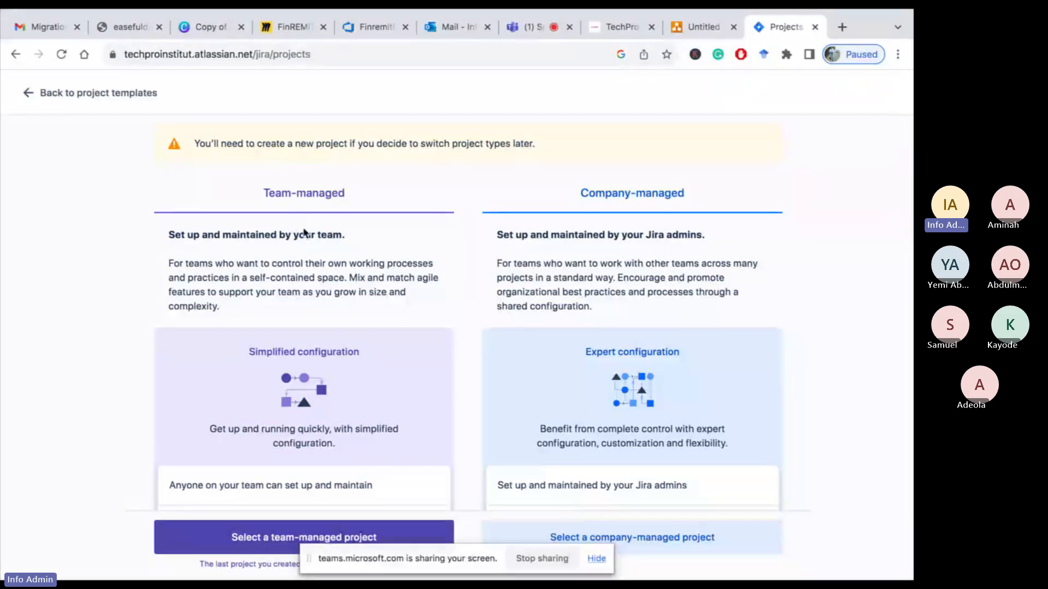
scroll(287, 289, "down", 4)
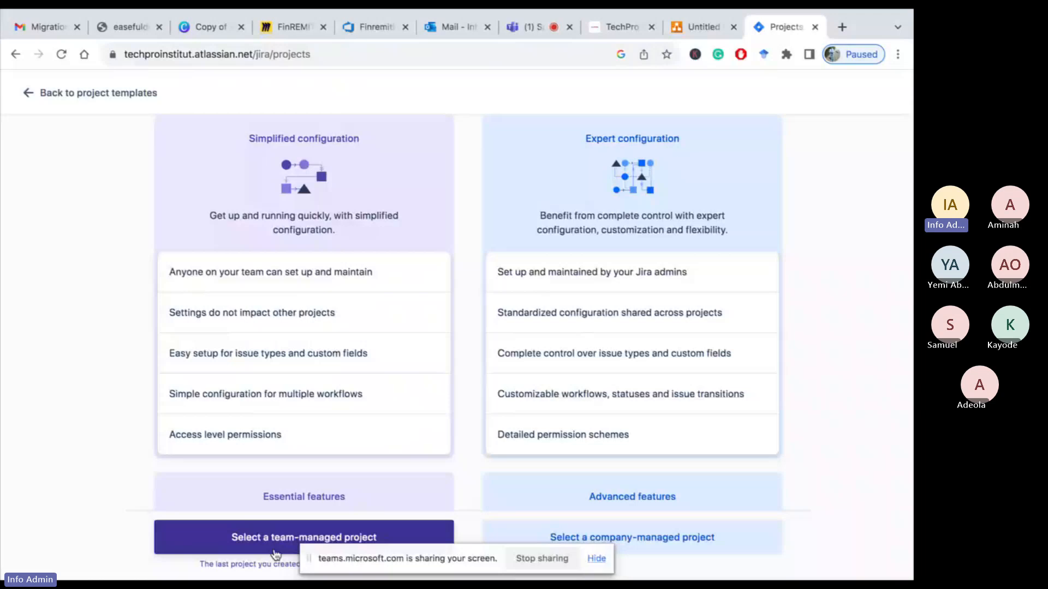
scroll(550, 305, "up", 5)
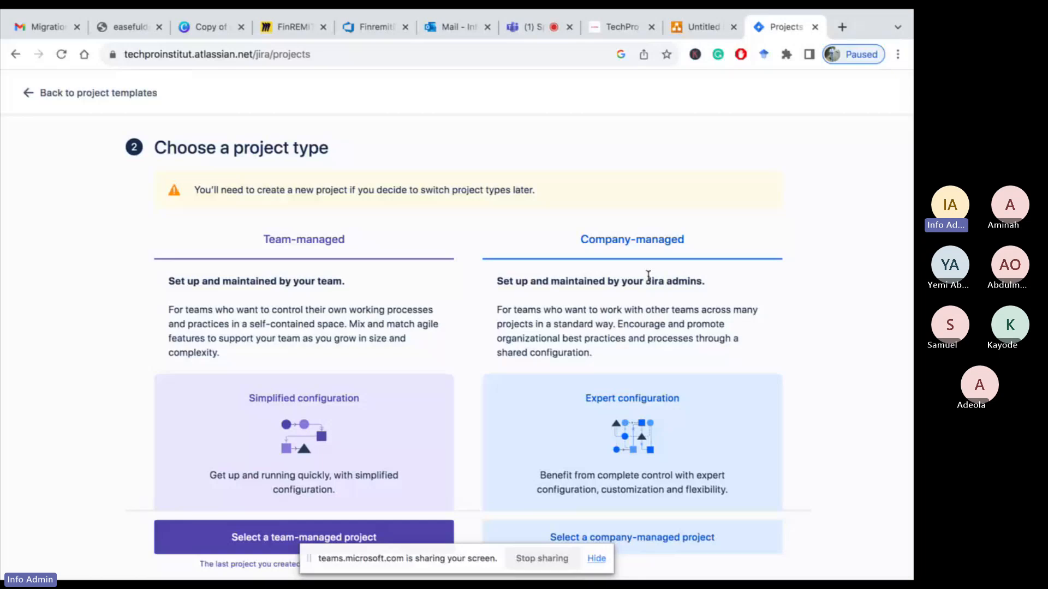
scroll(519, 292, "down", 2)
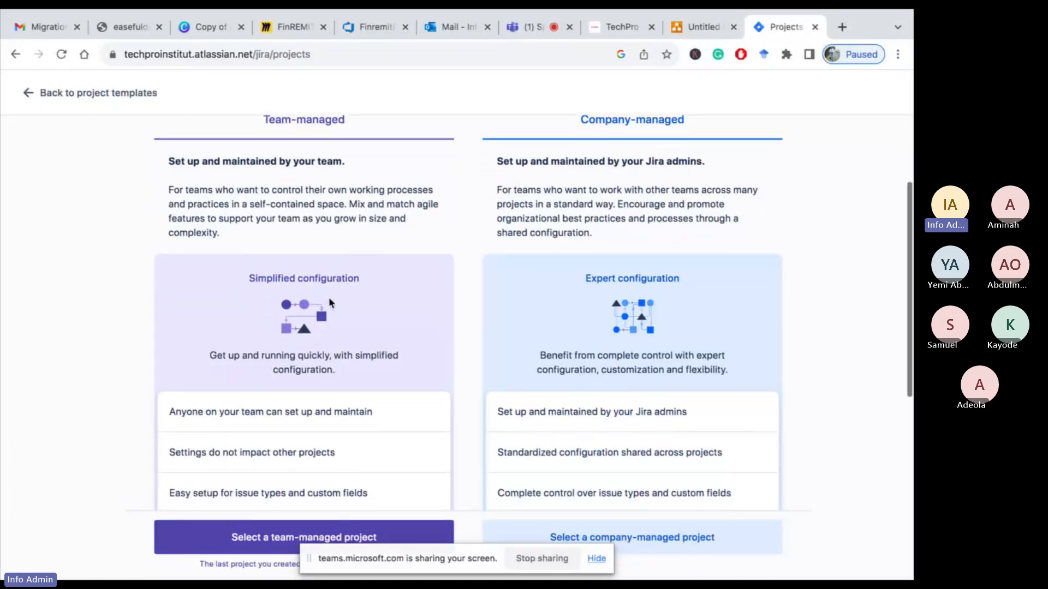
Choose the team-managed project type and enter BA Community as the project name
scroll(329, 298, "down", 2)
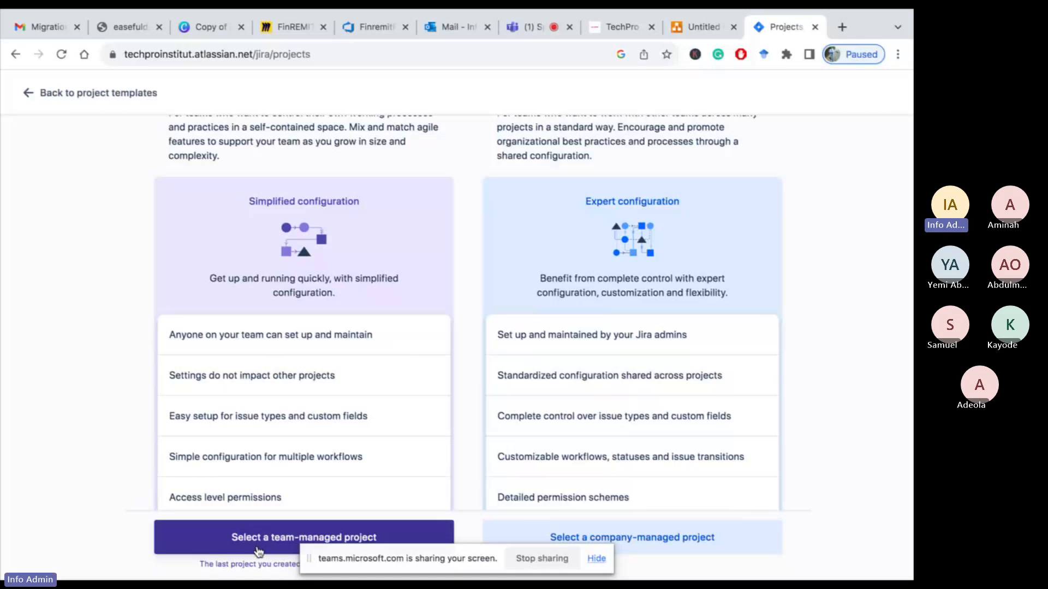
left_click(260, 540)
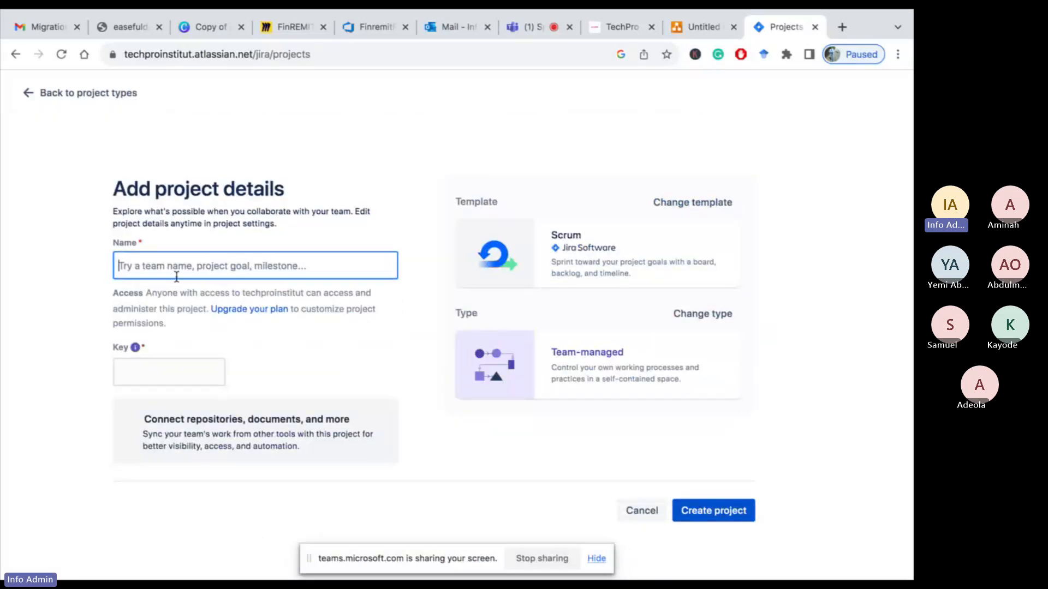
type("BA ")
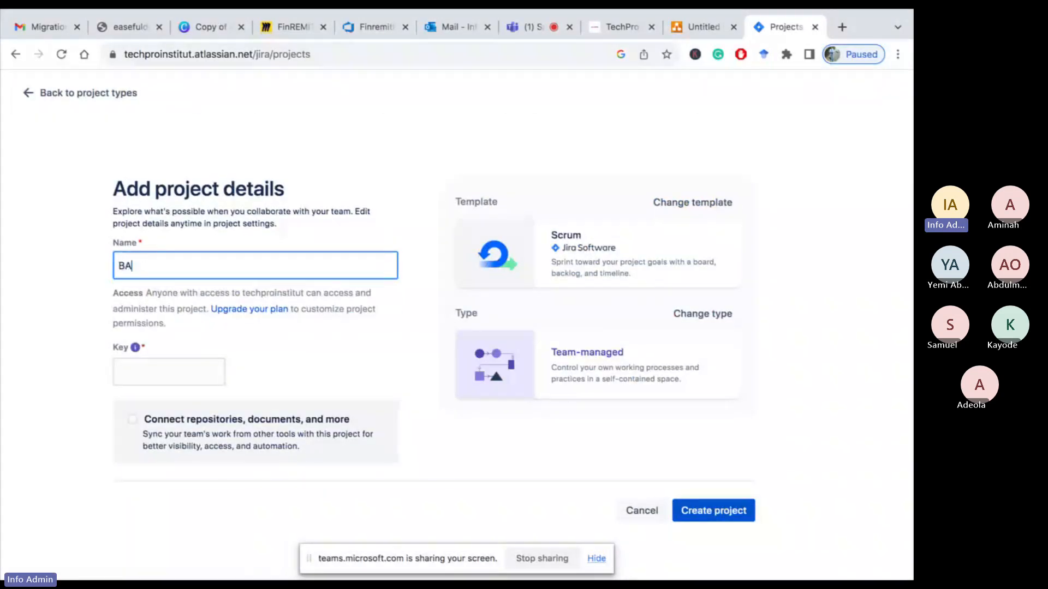
type("Community")
left_click(525, 28)
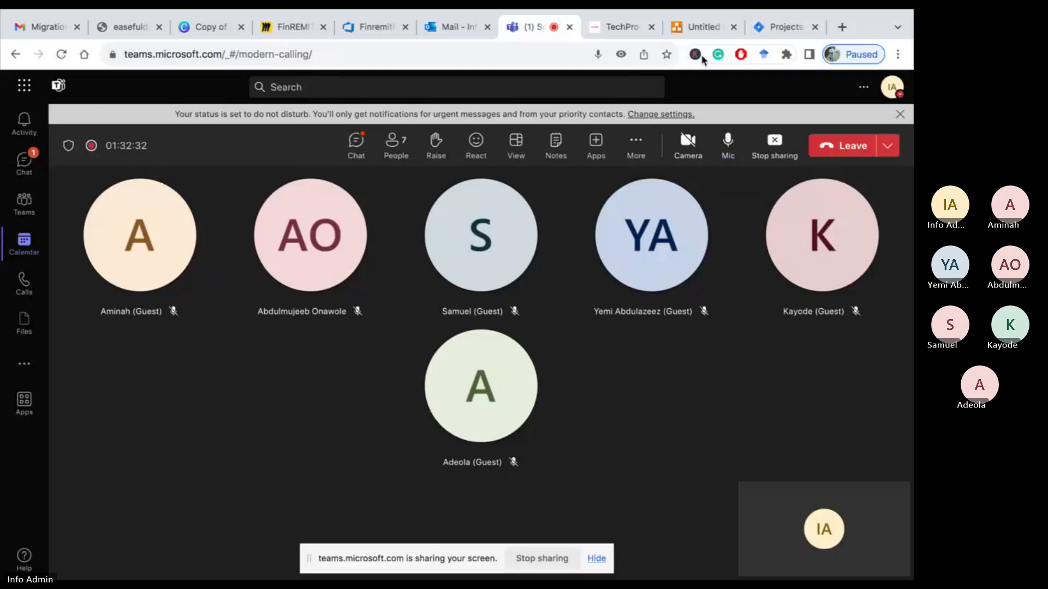
left_click(782, 27)
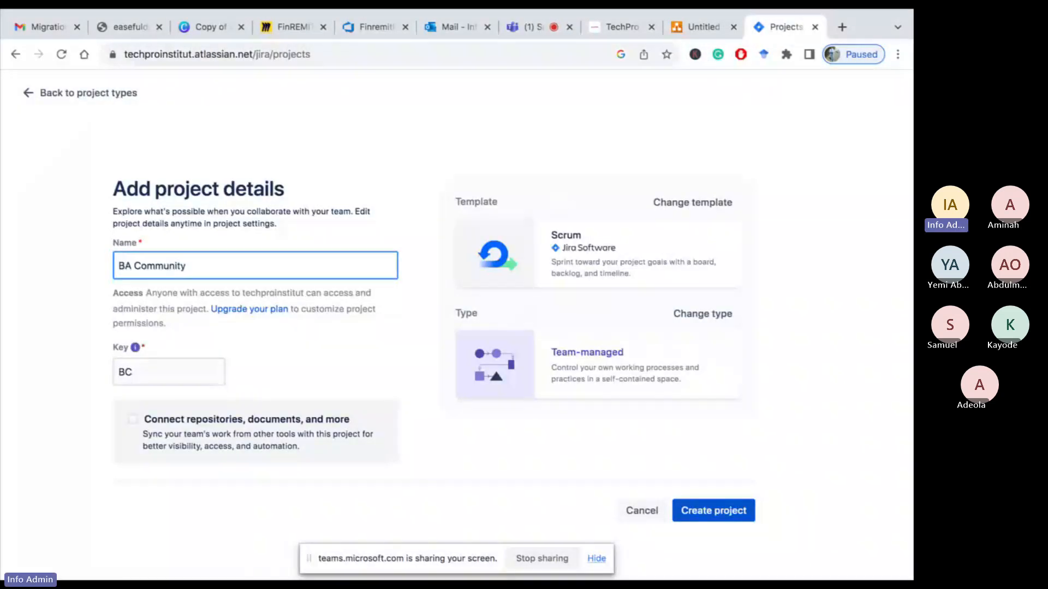
Extend the project name to BA Community App and create the project
type("App")
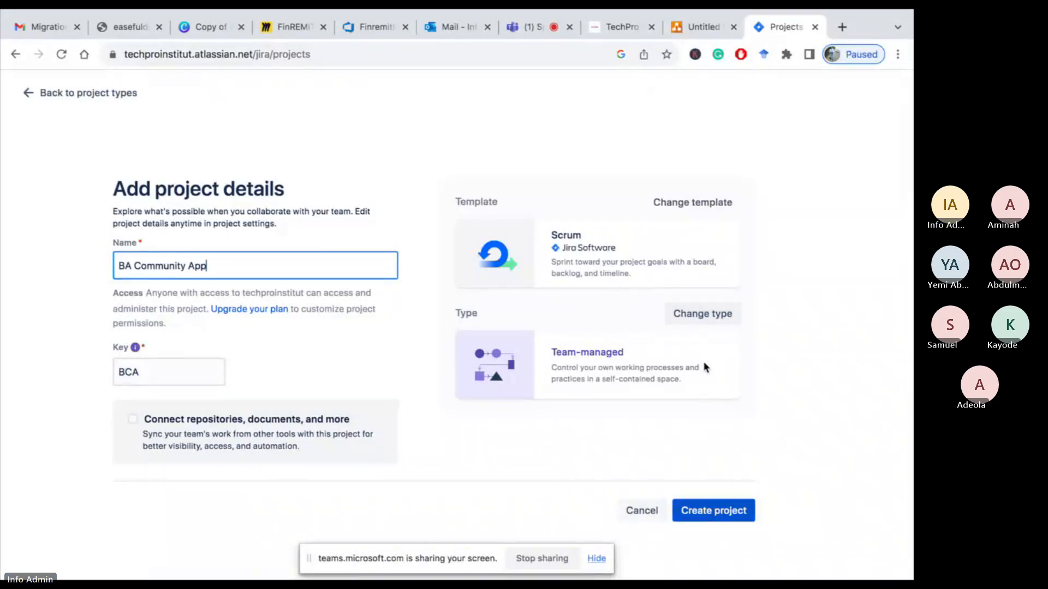
left_click(612, 240)
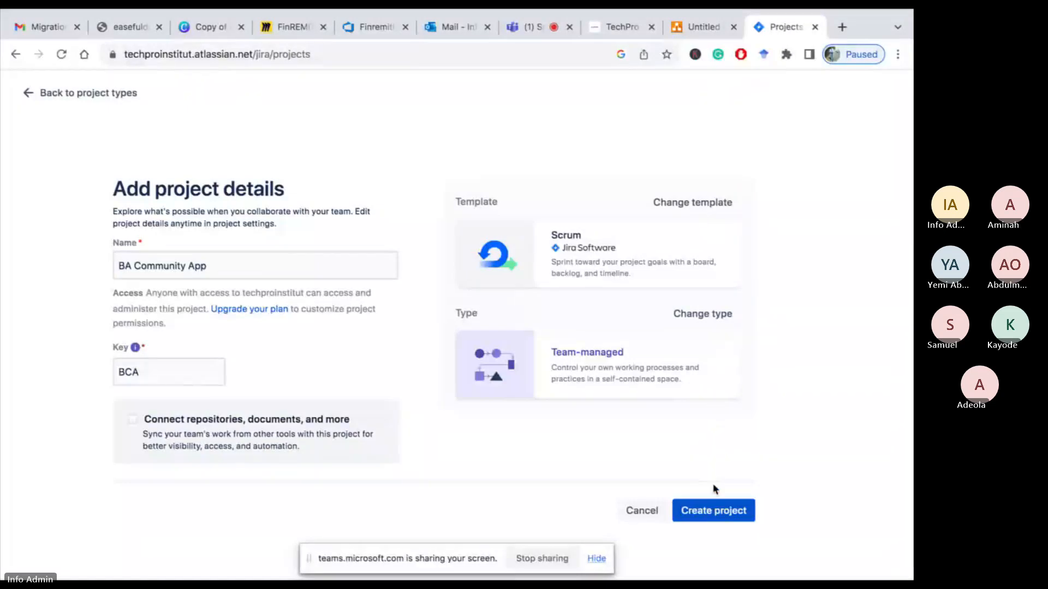
left_click(705, 521)
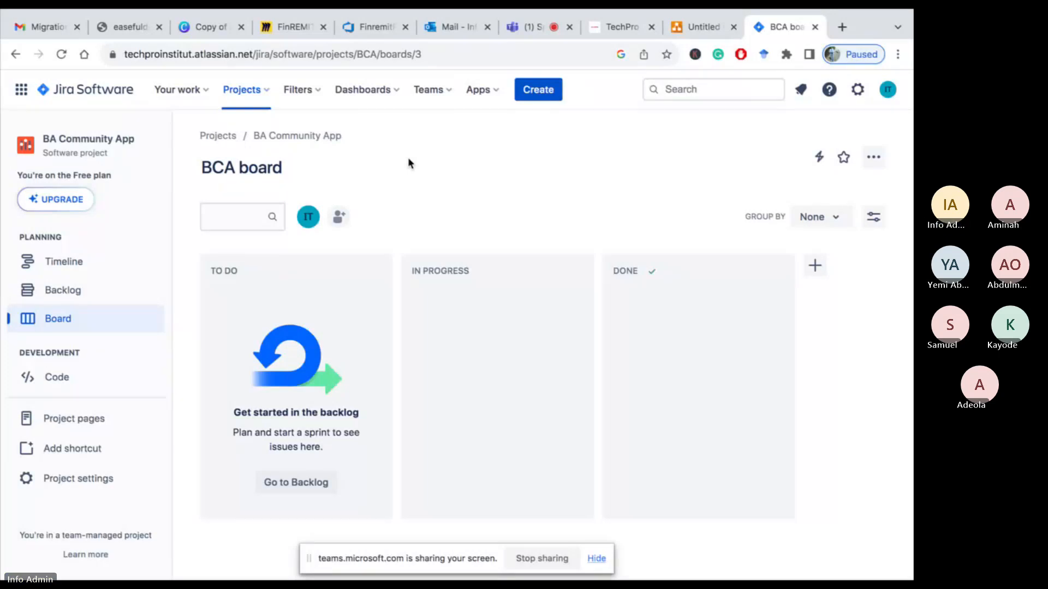
Start creating a new issue in the BA Community App project with the issue type Epic
left_click(537, 93)
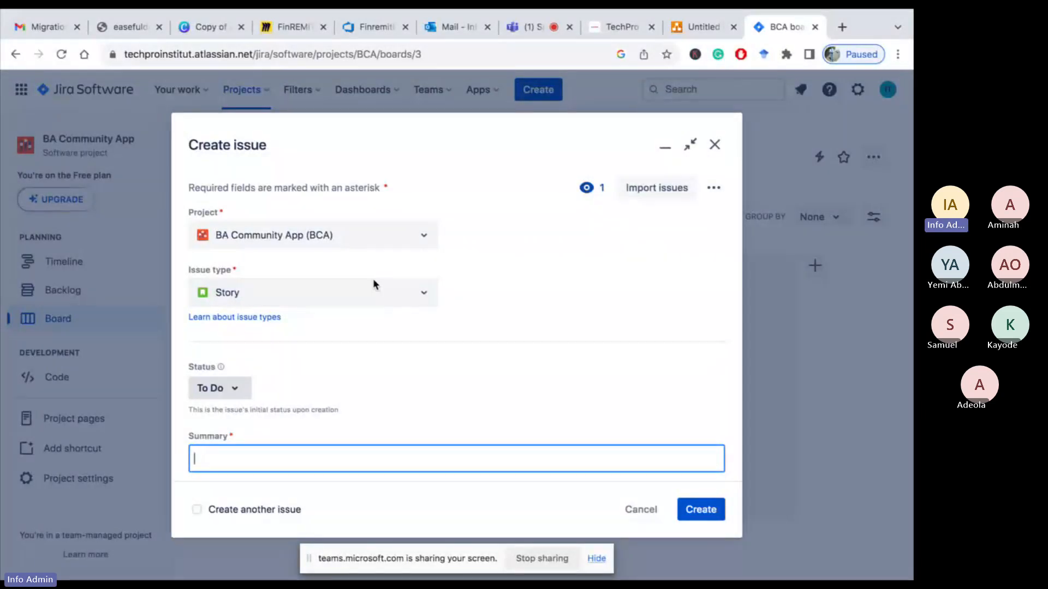
left_click(427, 298)
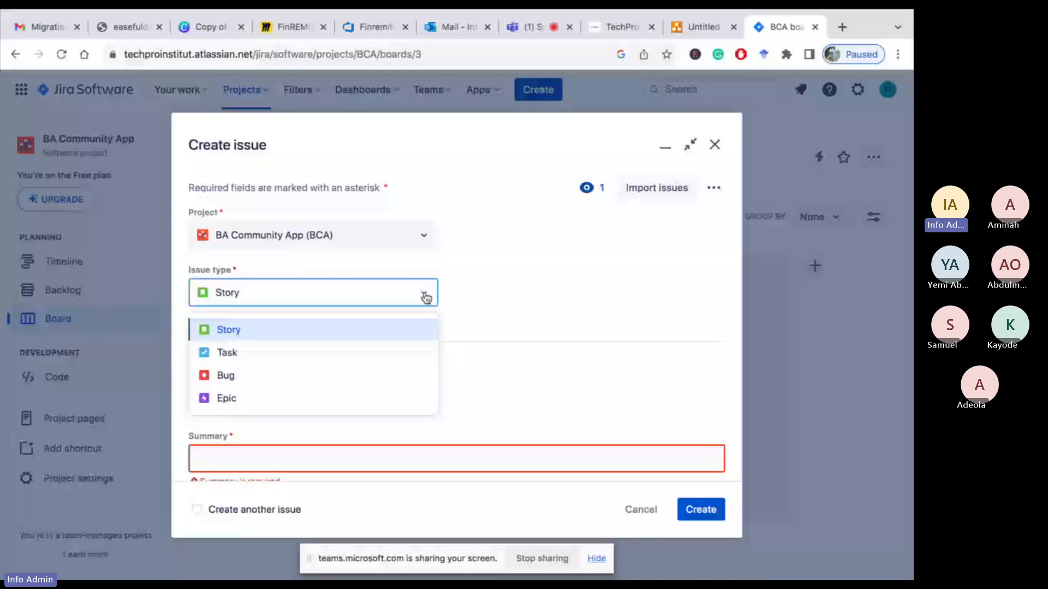
left_click(272, 401)
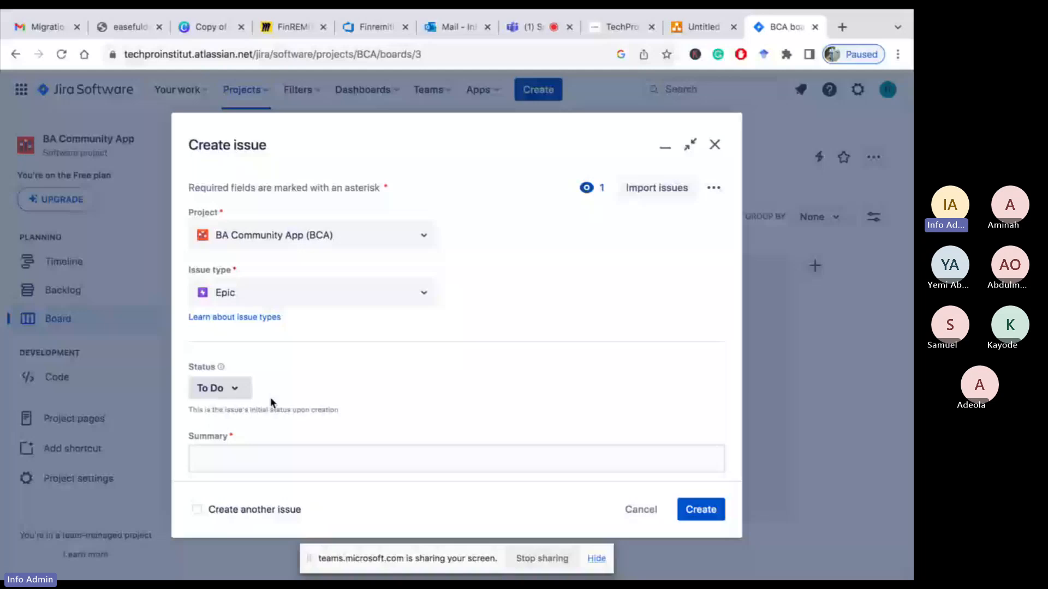
Review the available Status options for the new epic without changing it
scroll(272, 403, "down", 2)
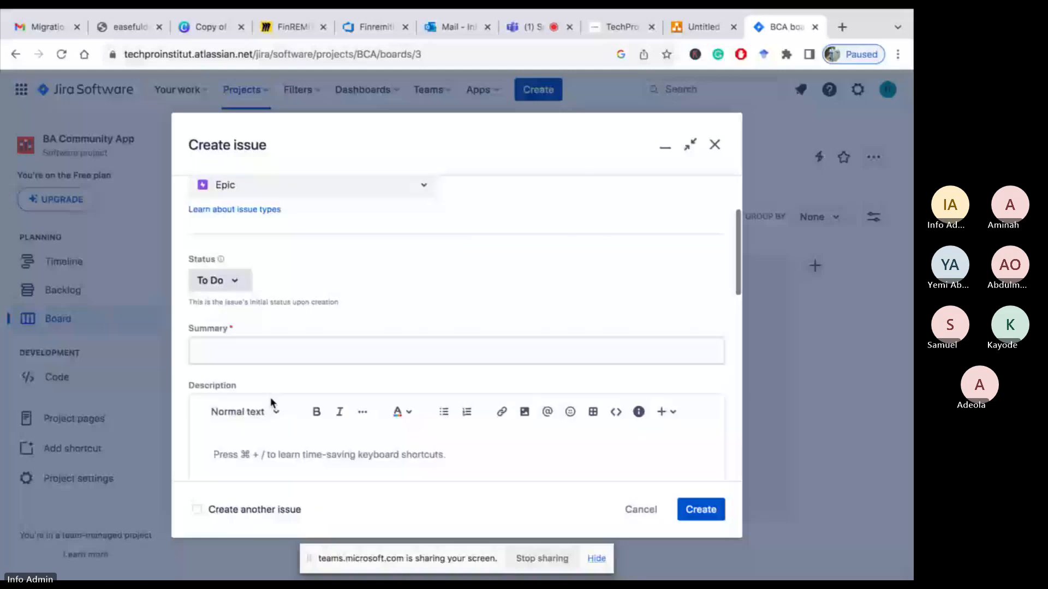
scroll(237, 299, "up", 1)
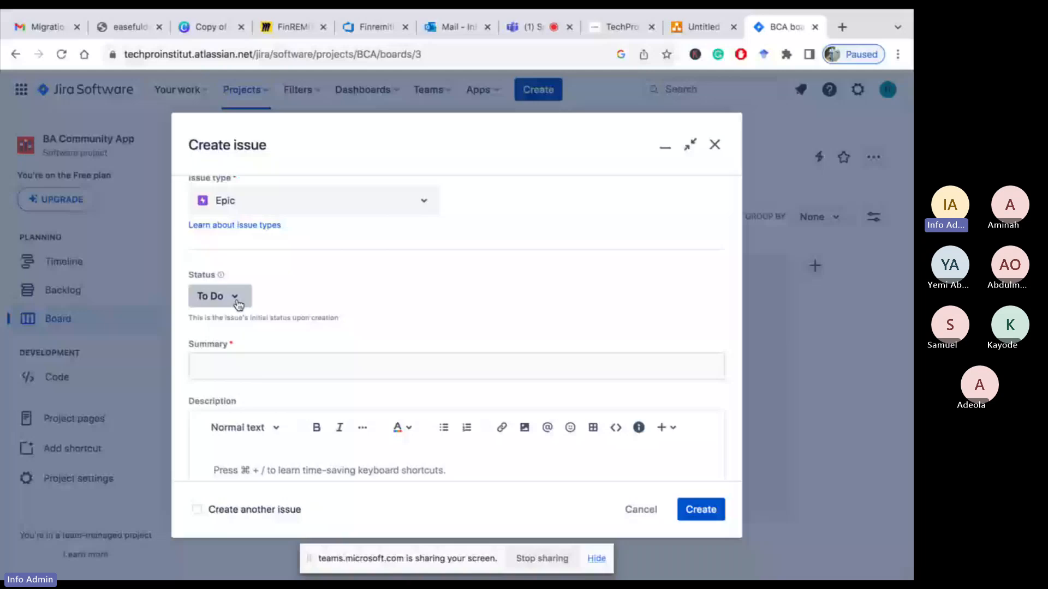
left_click(236, 300)
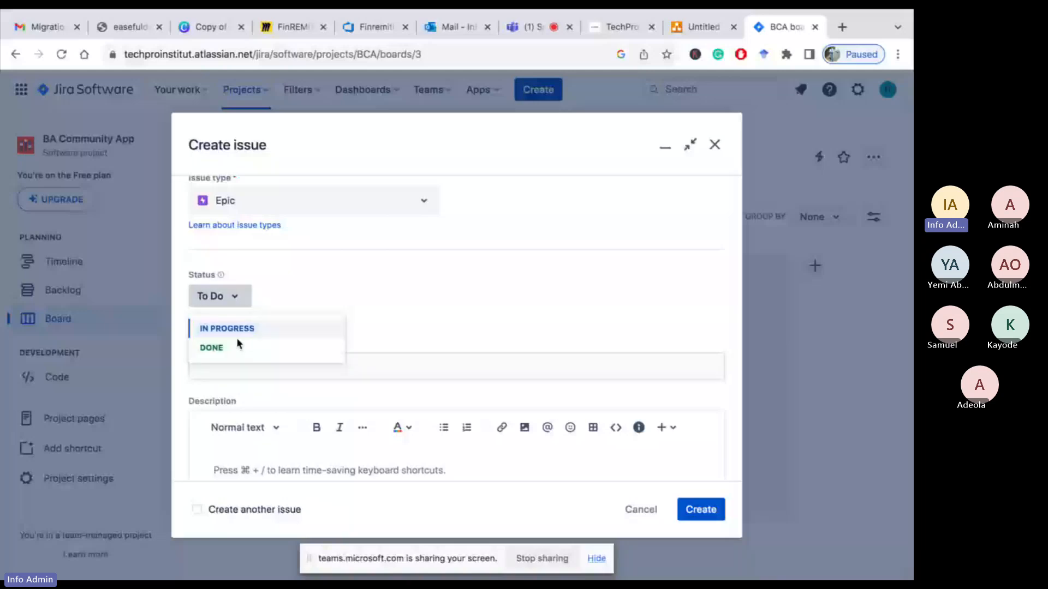
left_click(340, 302)
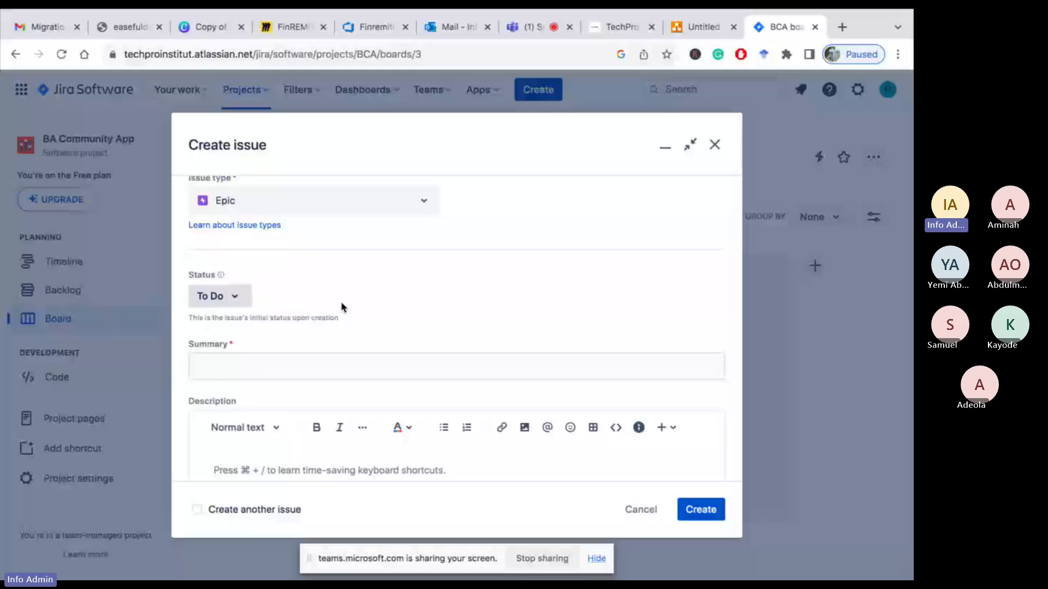
Enter Register as the epic's summary
scroll(341, 304, "down", 2)
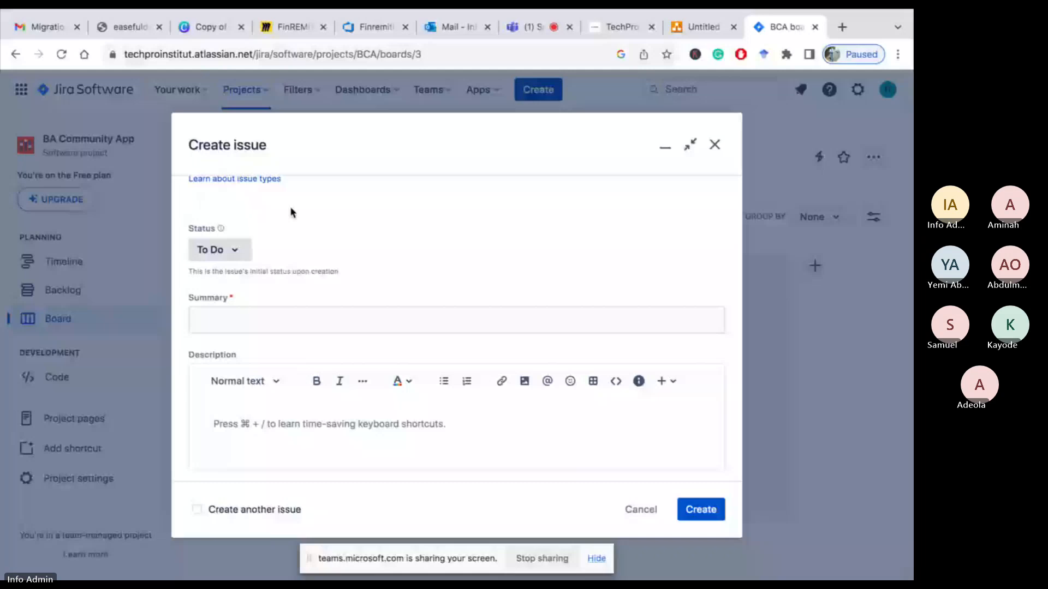
left_click(290, 320)
type("Regist")
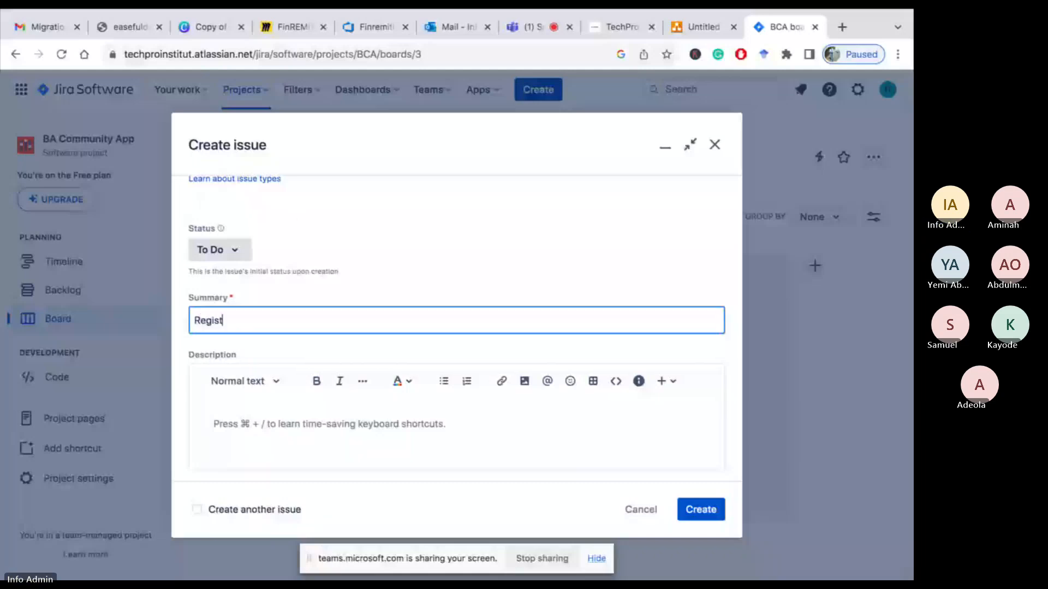
type("er")
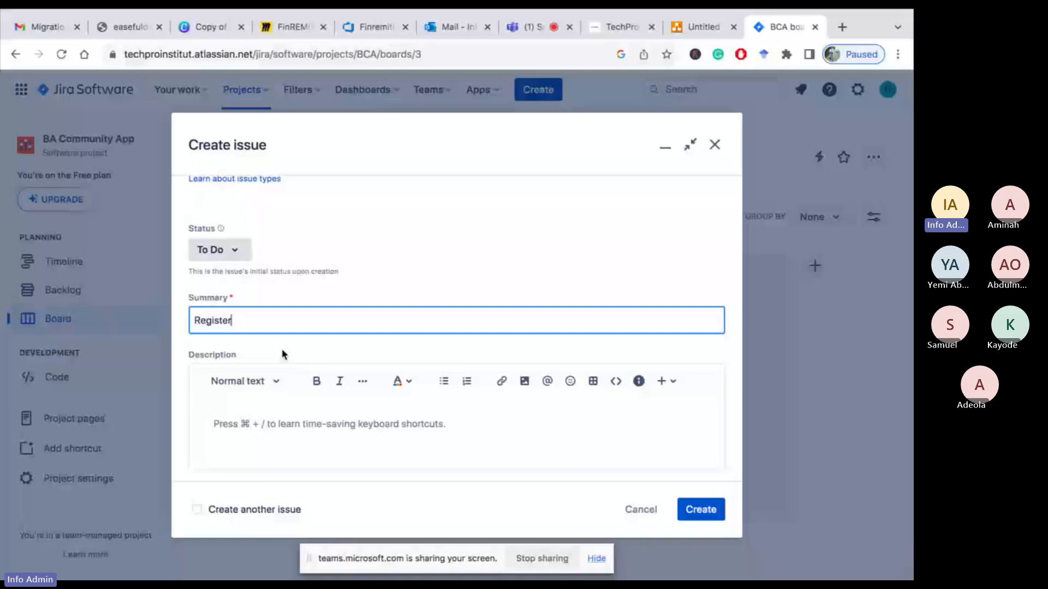
Write the epic's description as 'Users ability to register with their personal details'
left_click(224, 422)
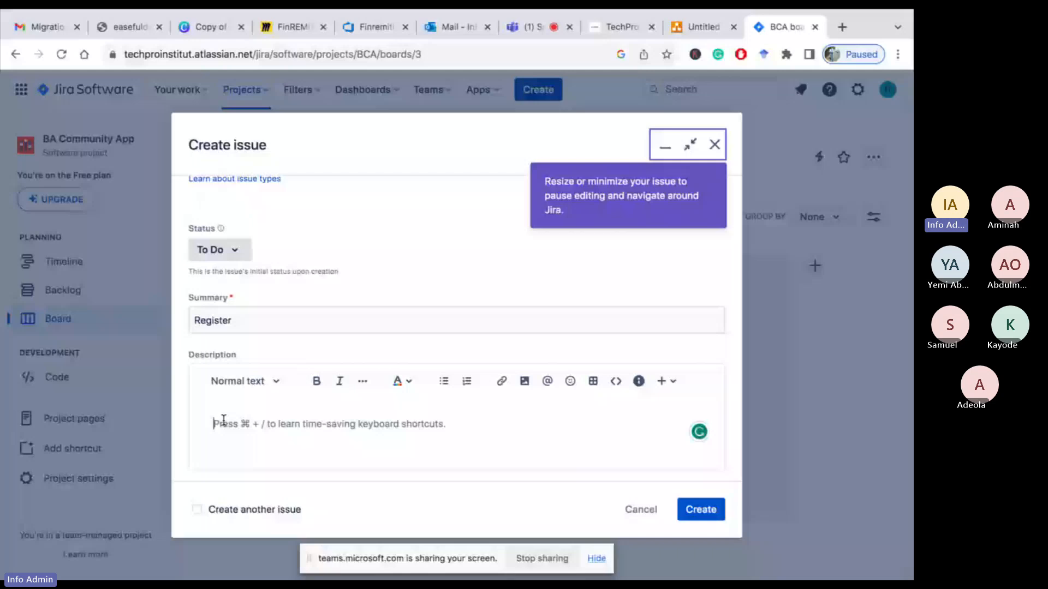
type("As a user")
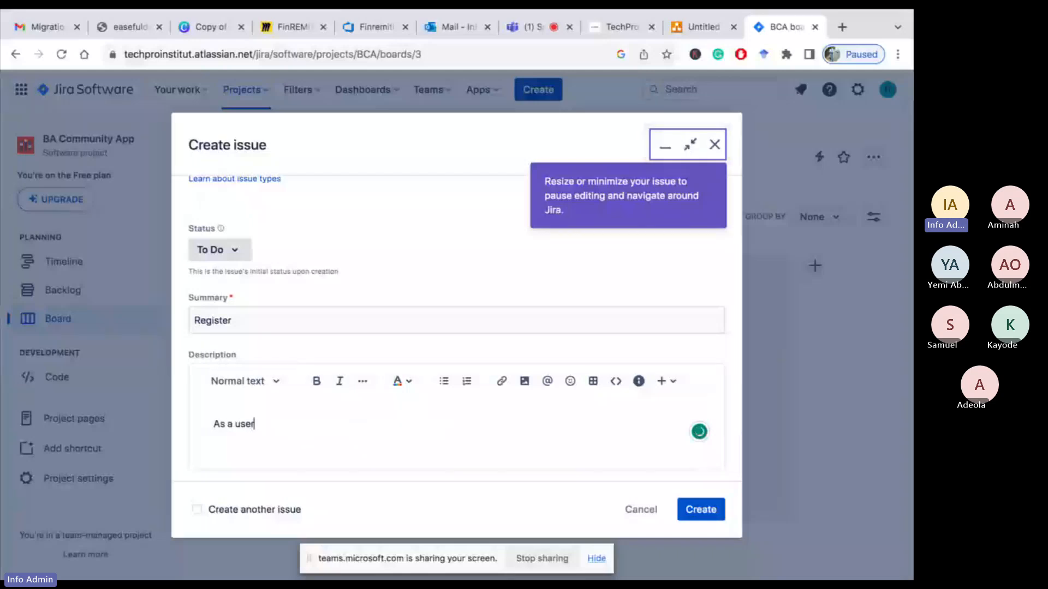
key("BackSpace")
key("BackSpace")
key("BackSpace")
key("BackSpace")
key("BackSpace")
key("BackSpace")
key("BackSpace")
key("BackSpace")
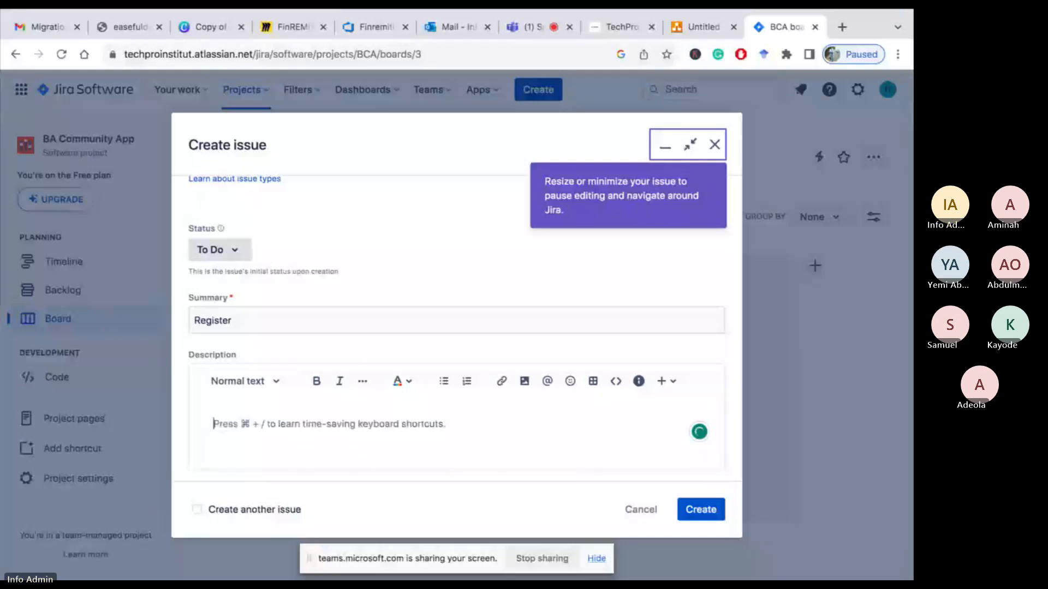
type("u")
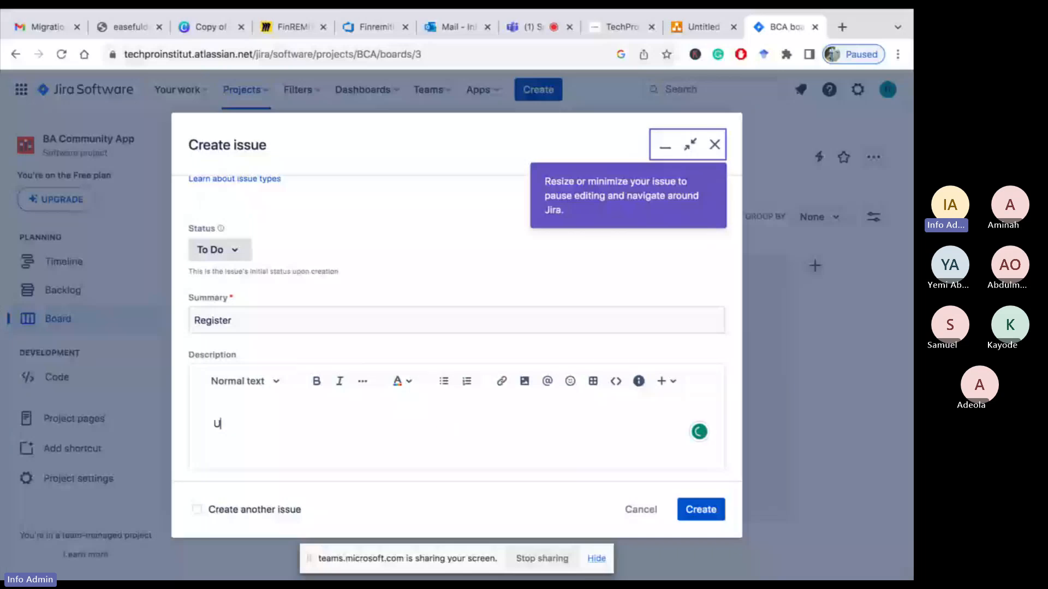
type("sers ability to register with")
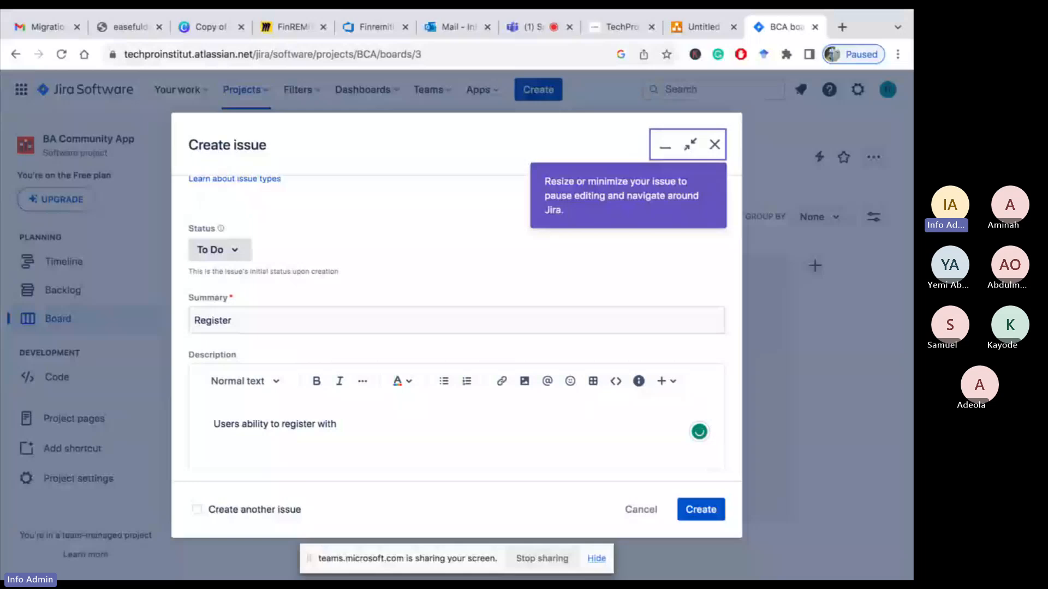
type(" their personal details")
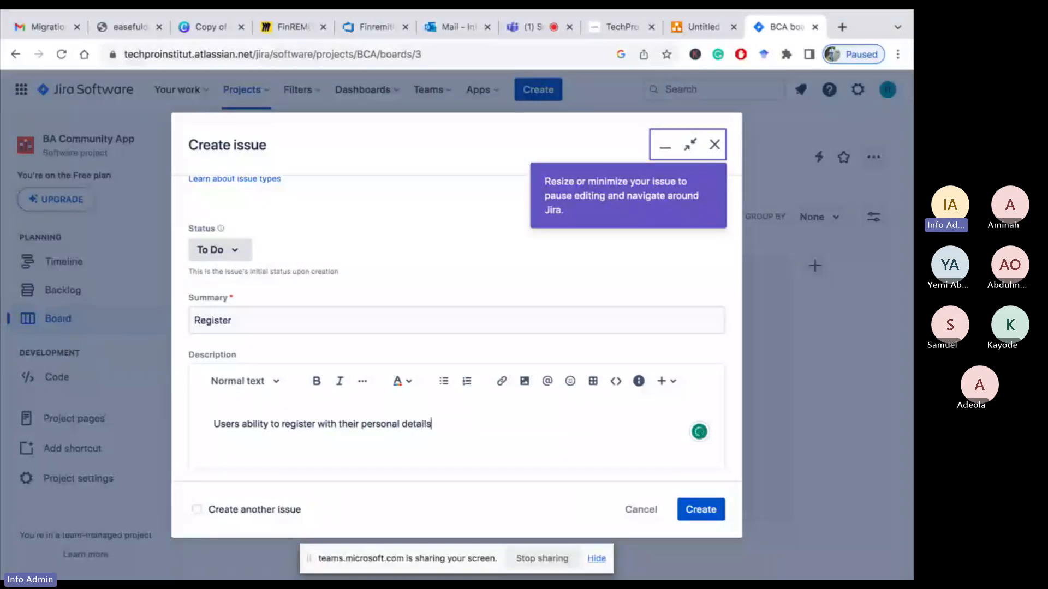
Change the epic's reporter to a different team member from the people list
scroll(482, 403, "down", 1)
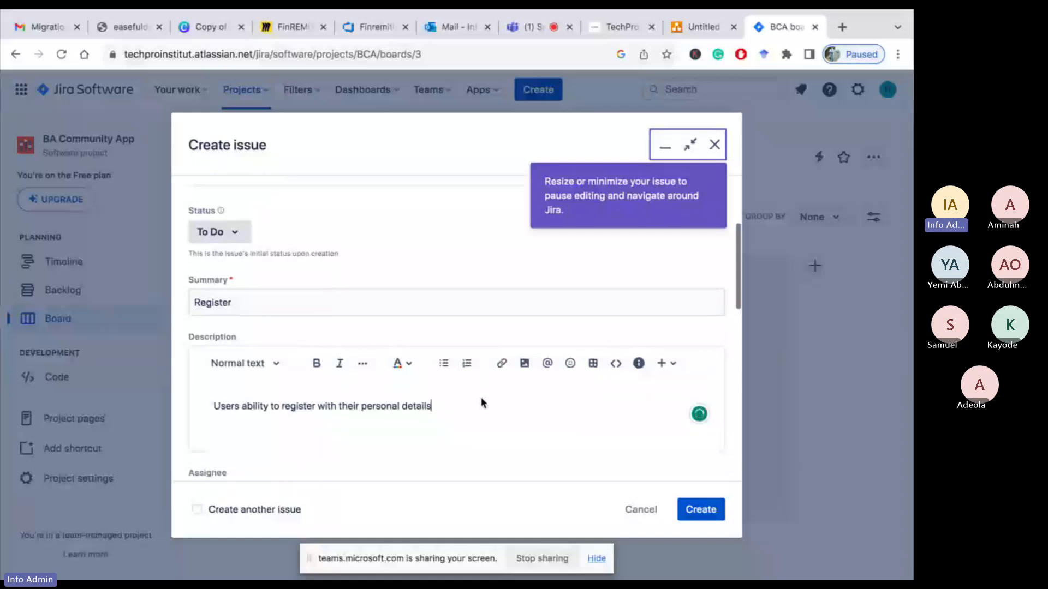
scroll(482, 402, "down", 5)
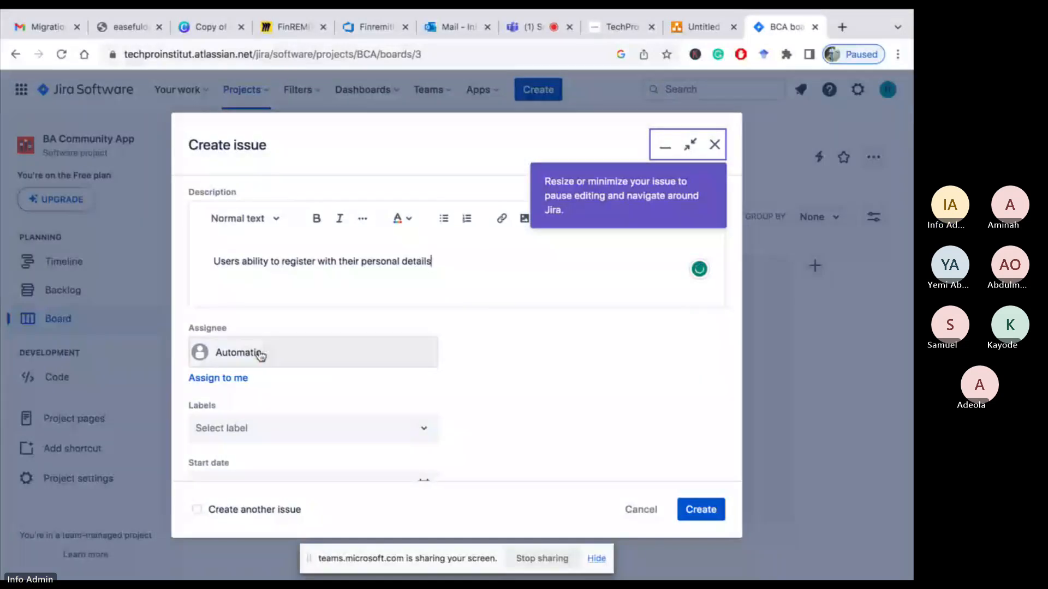
scroll(268, 356, "down", 3)
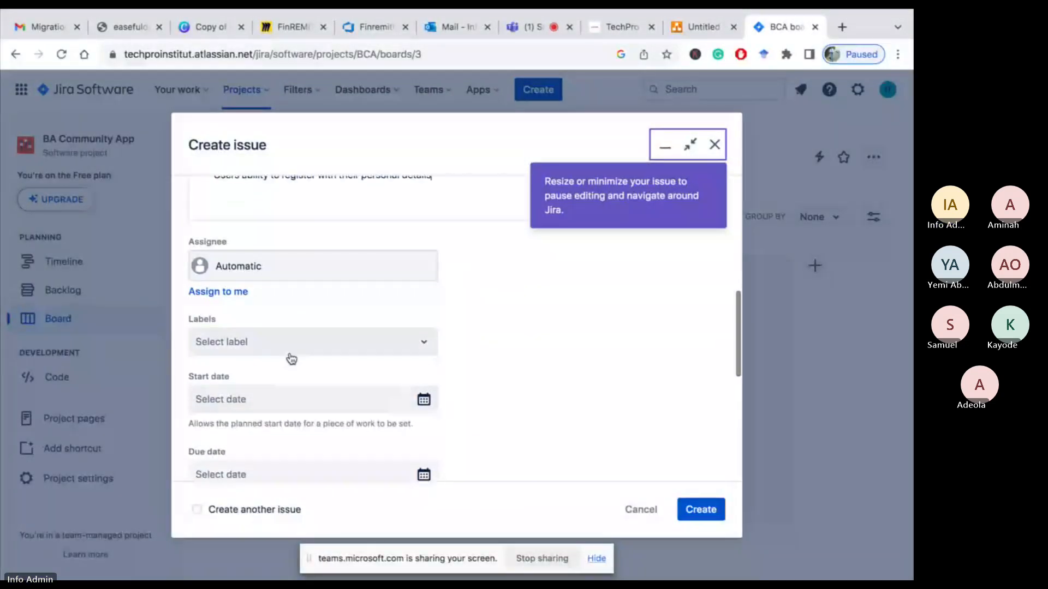
scroll(312, 398, "down", 6)
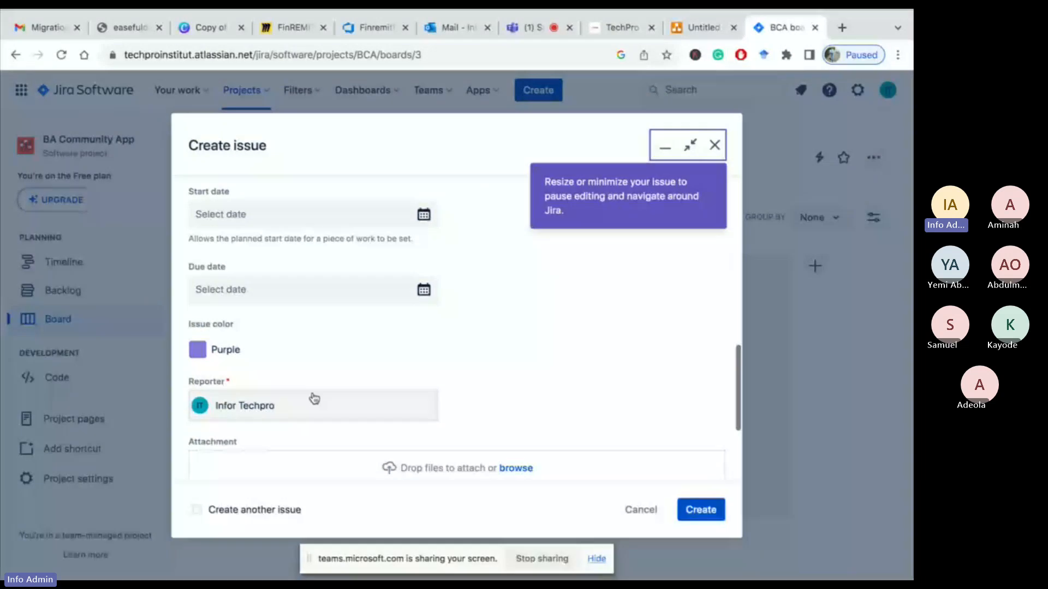
scroll(284, 367, "down", 4)
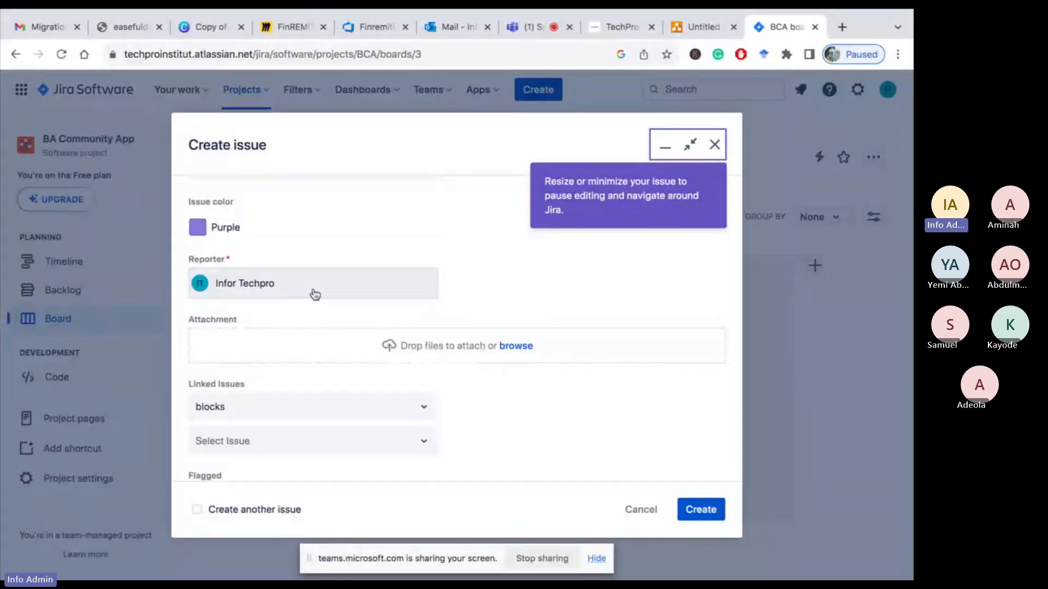
left_click(293, 291)
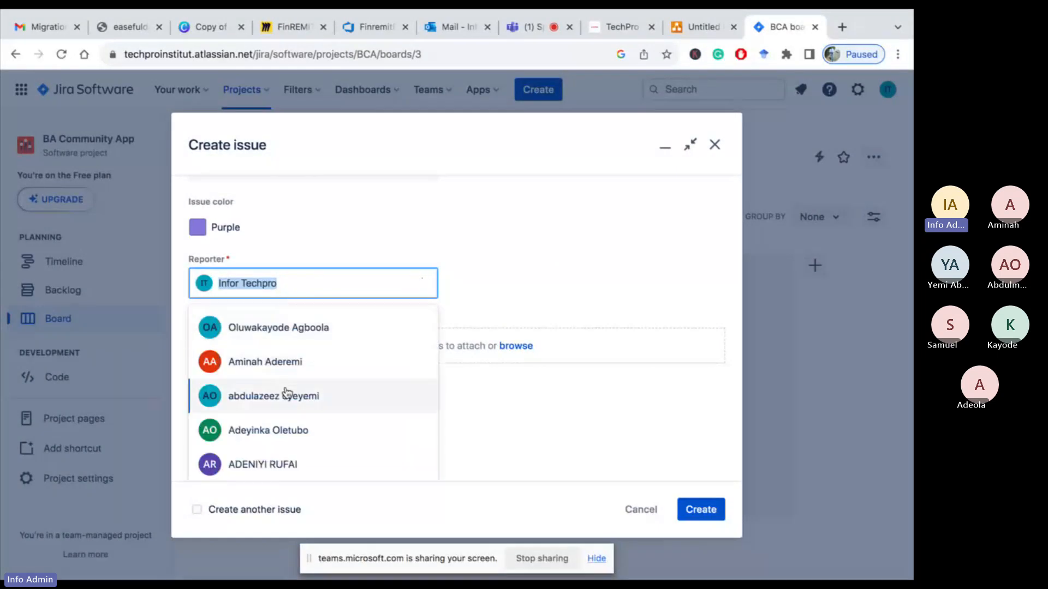
scroll(288, 393, "down", 1)
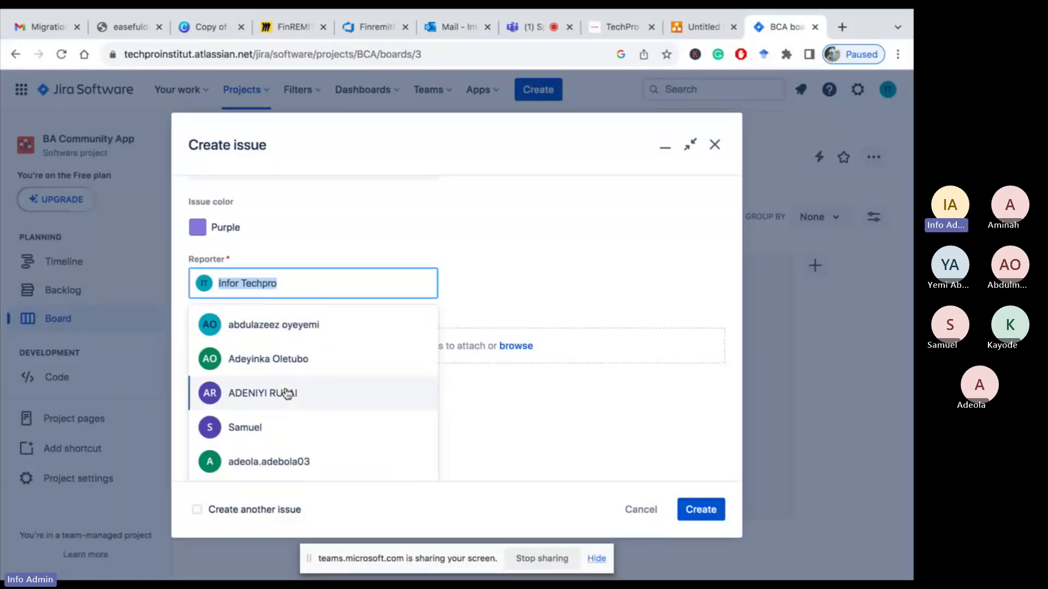
scroll(288, 394, "up", 1)
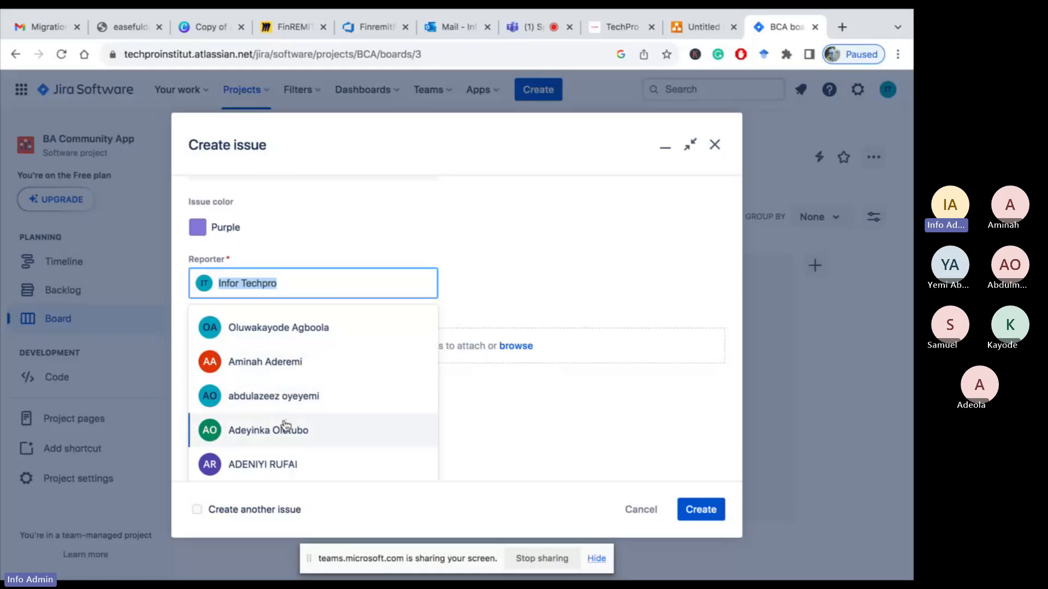
scroll(284, 427, "down", 1)
scroll(285, 426, "up", 1)
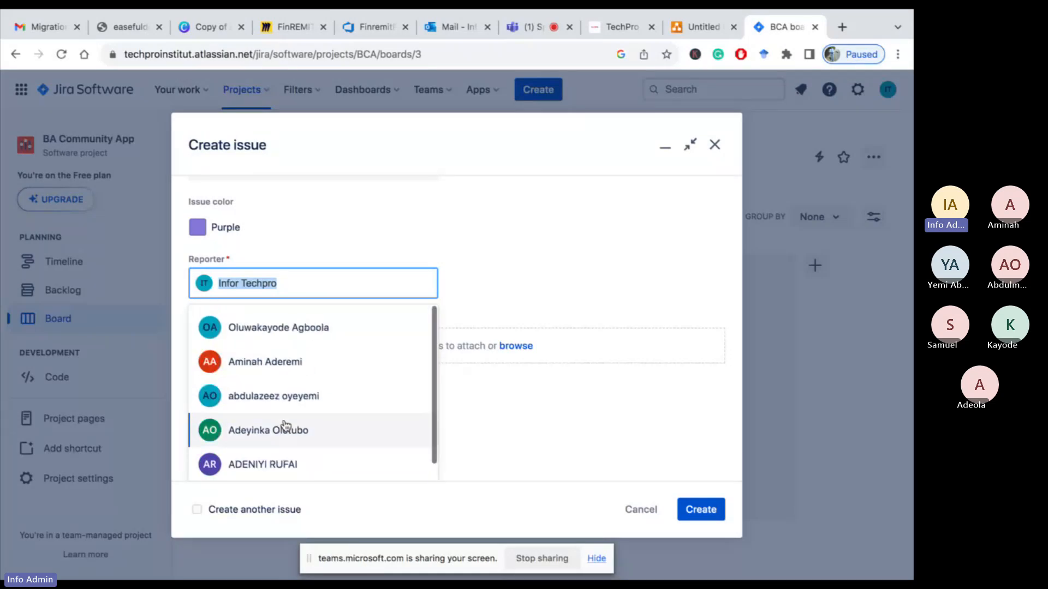
scroll(285, 427, "down", 1)
scroll(285, 427, "up", 1)
left_click(282, 365)
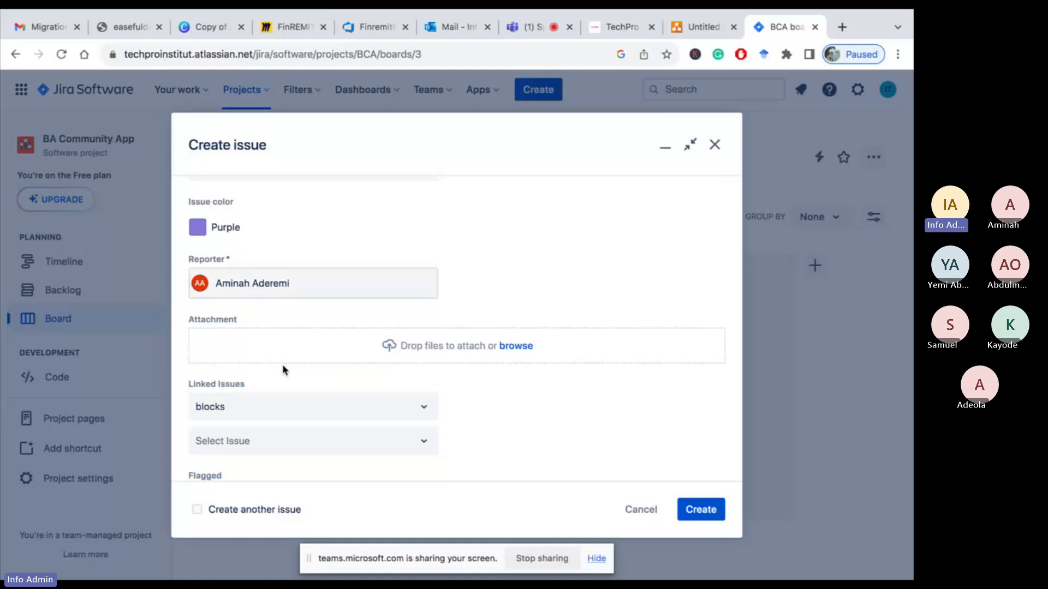
scroll(355, 382, "down", 1)
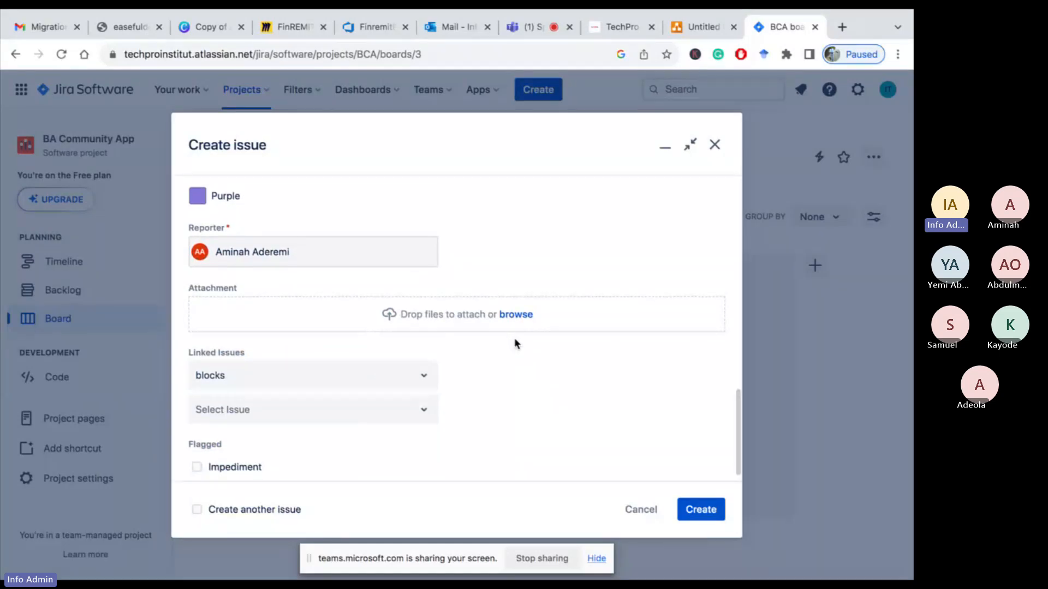
Create the Register epic
scroll(424, 437, "down", 1)
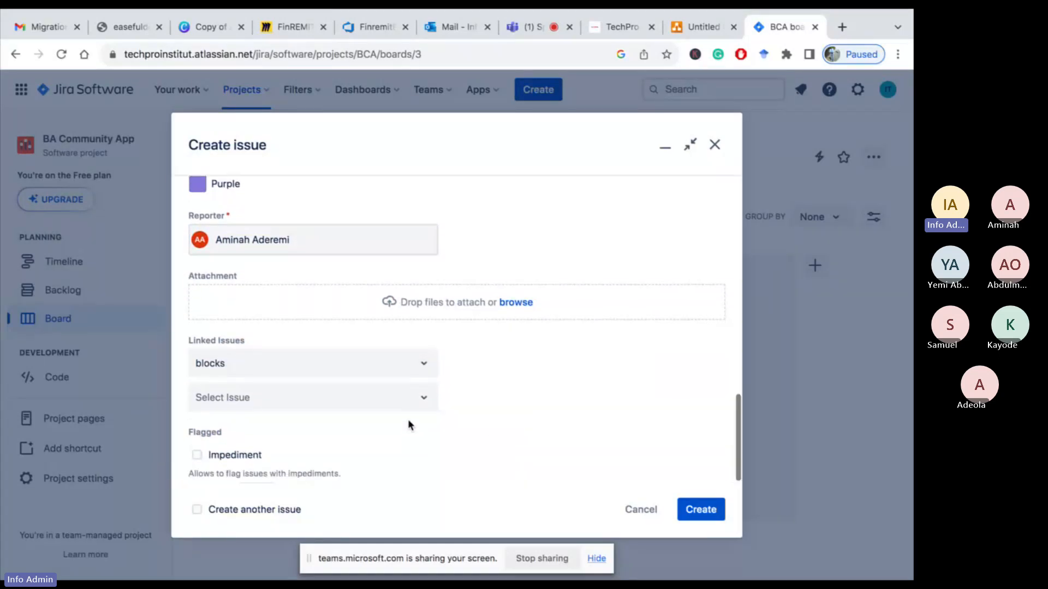
left_click(700, 512)
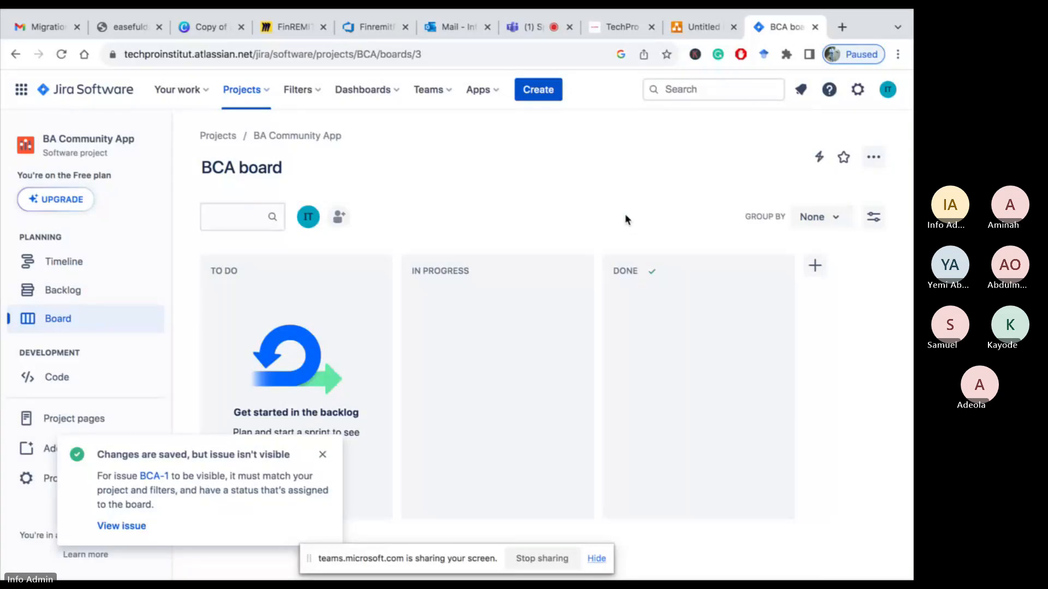
Start another issue, keep its type as Epic, and enter Login as its summary
left_click(535, 94)
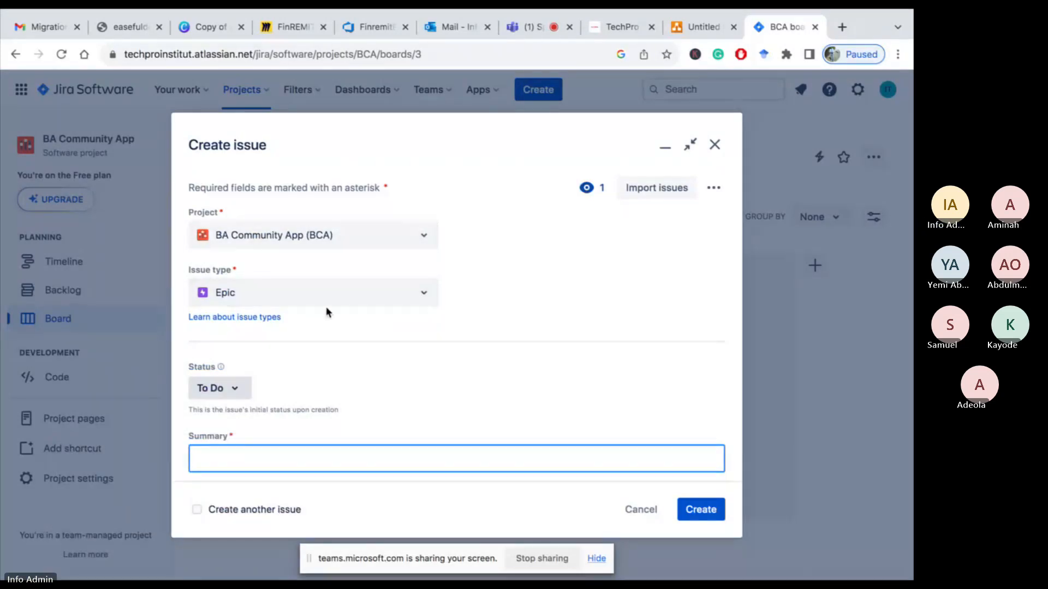
left_click(426, 297)
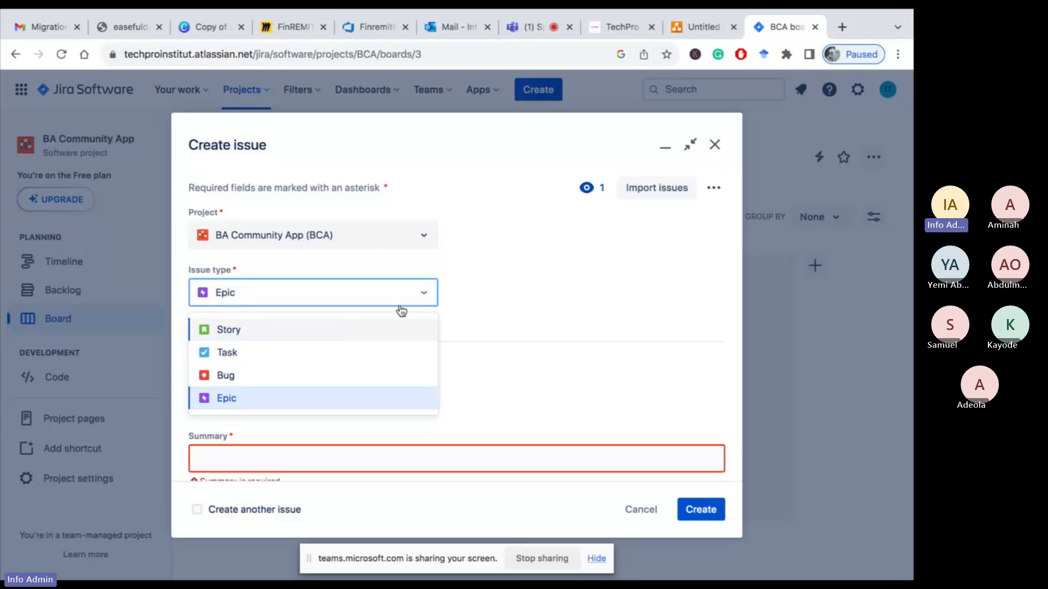
left_click(317, 332)
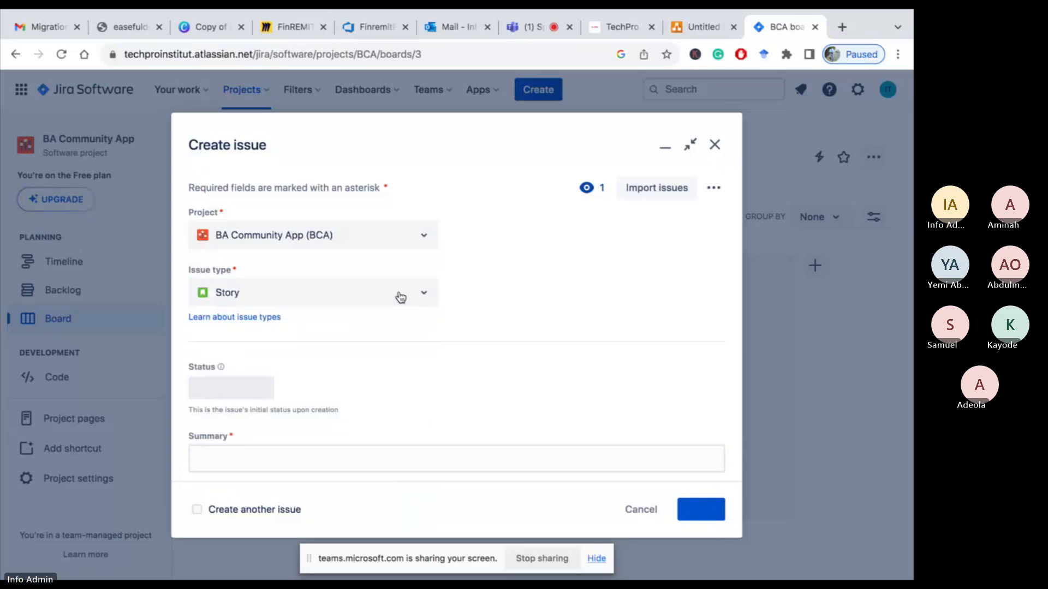
left_click(421, 295)
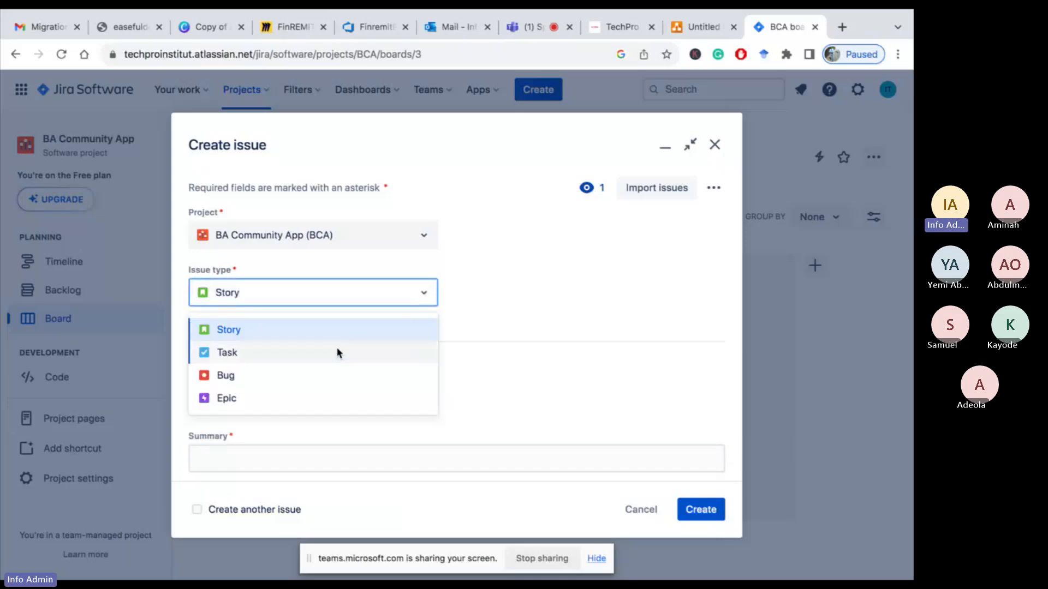
left_click(285, 401)
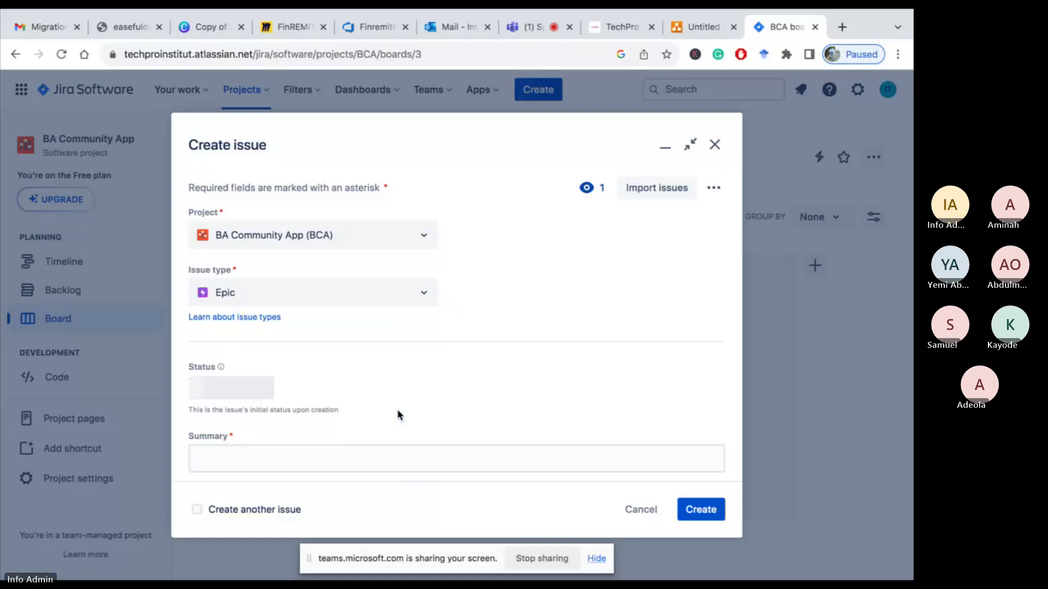
left_click(326, 453)
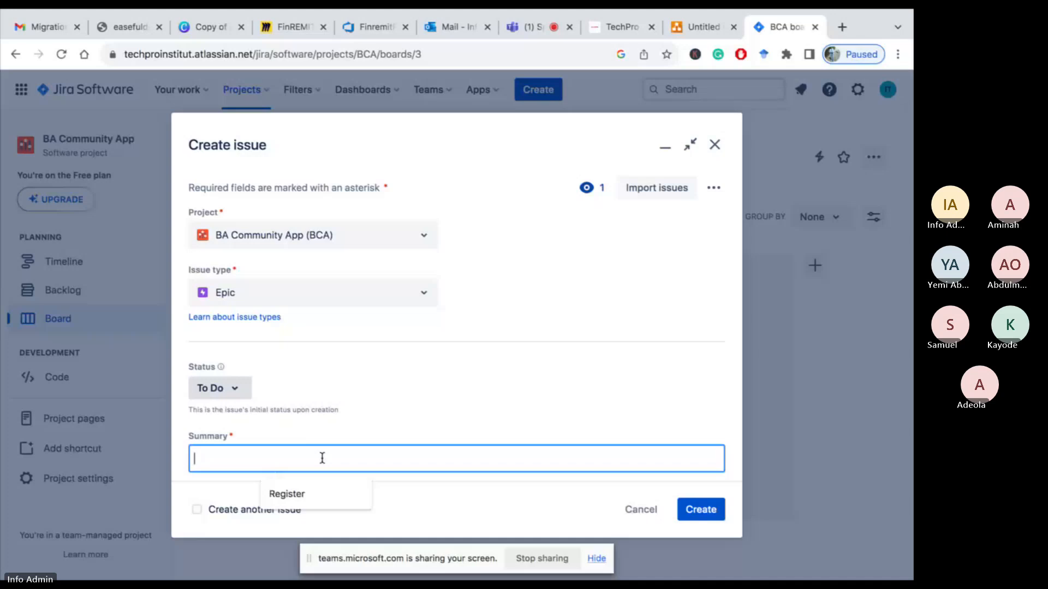
type("Login")
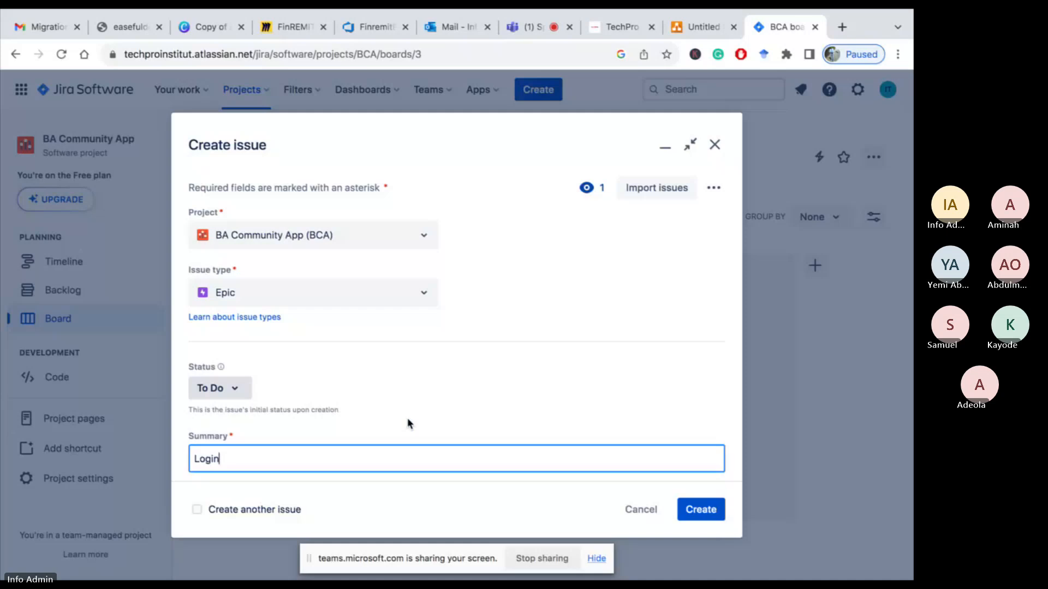
Write the epic's description as 'Users ability to login to the BA community App with their registe'
scroll(407, 424, "down", 3)
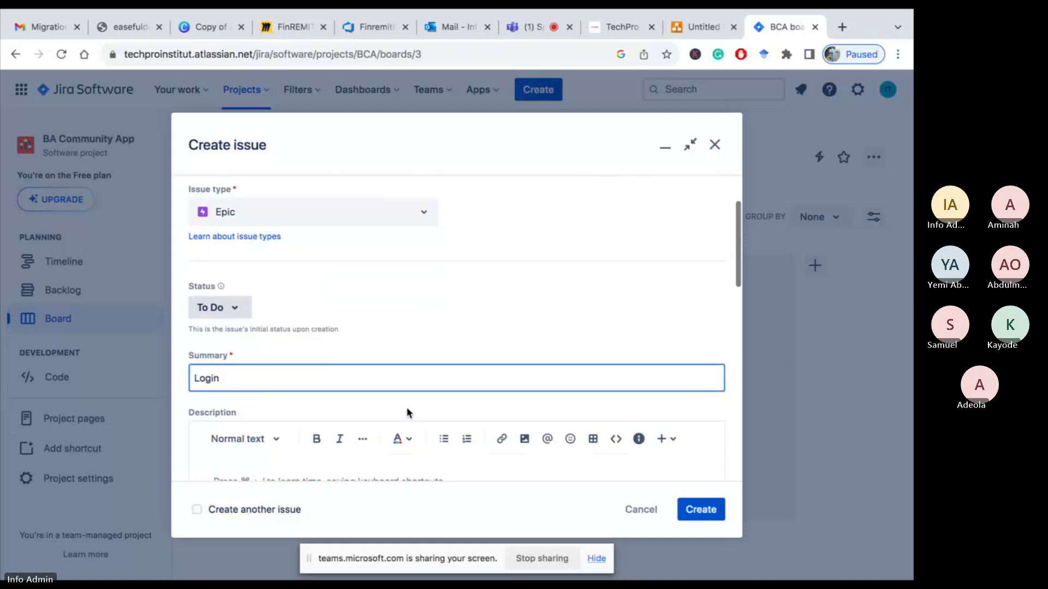
left_click(312, 431)
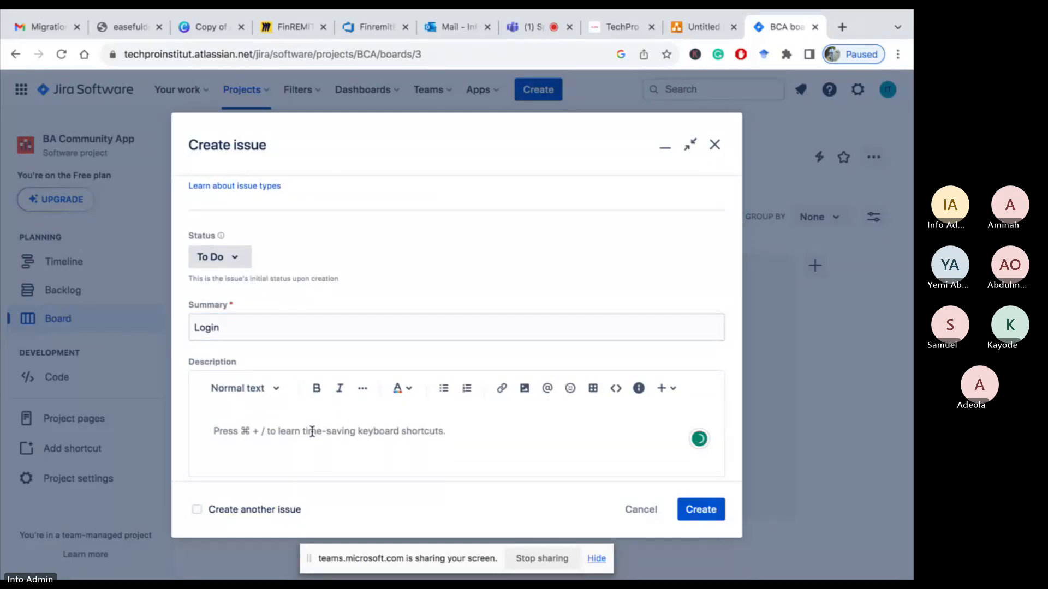
type("Users abili")
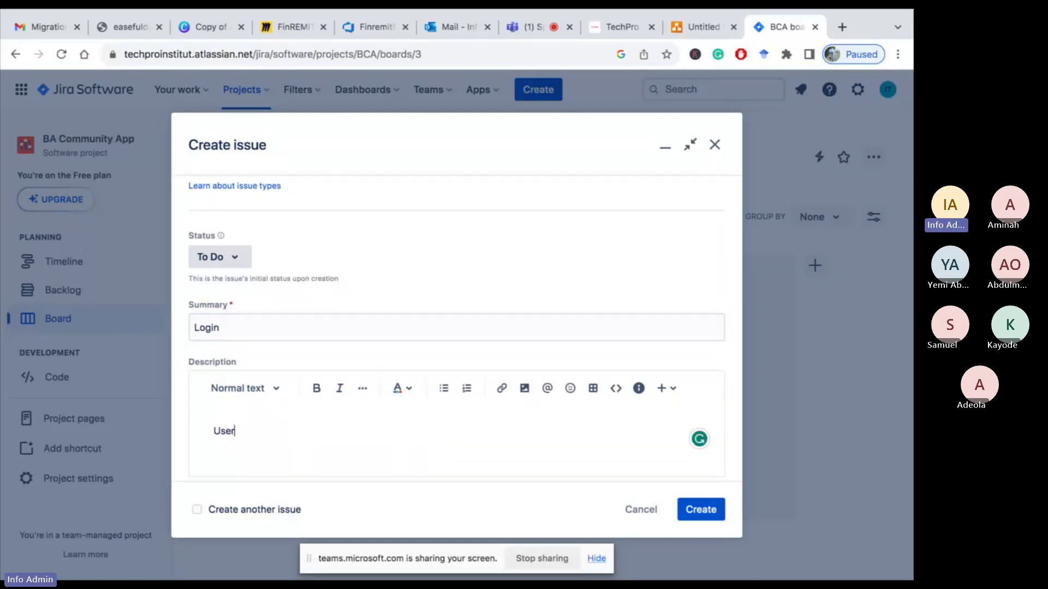
type("ty to login to the")
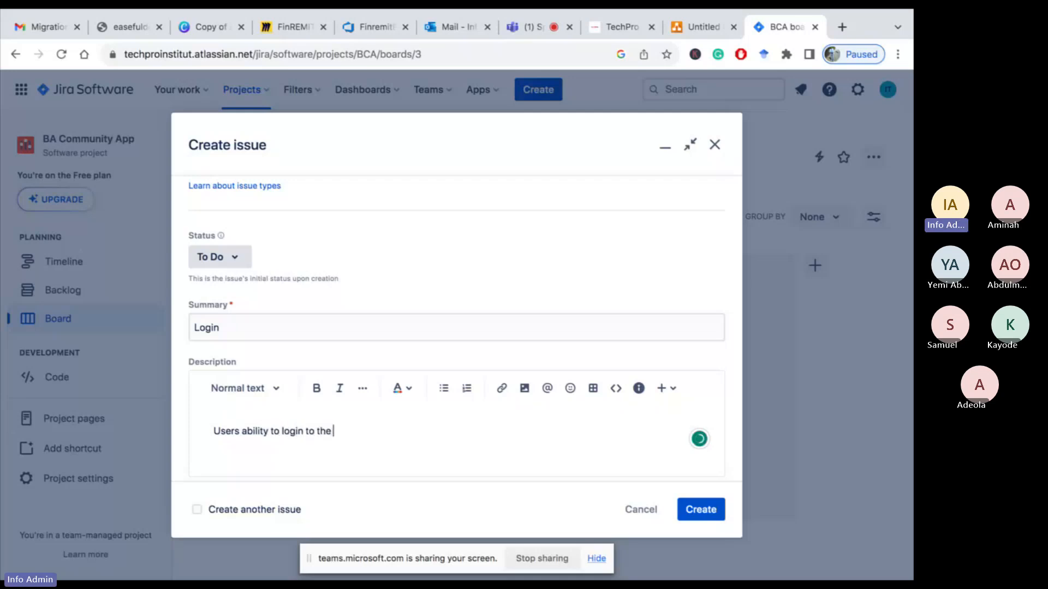
key("BackSpace")
key("BackSpace")
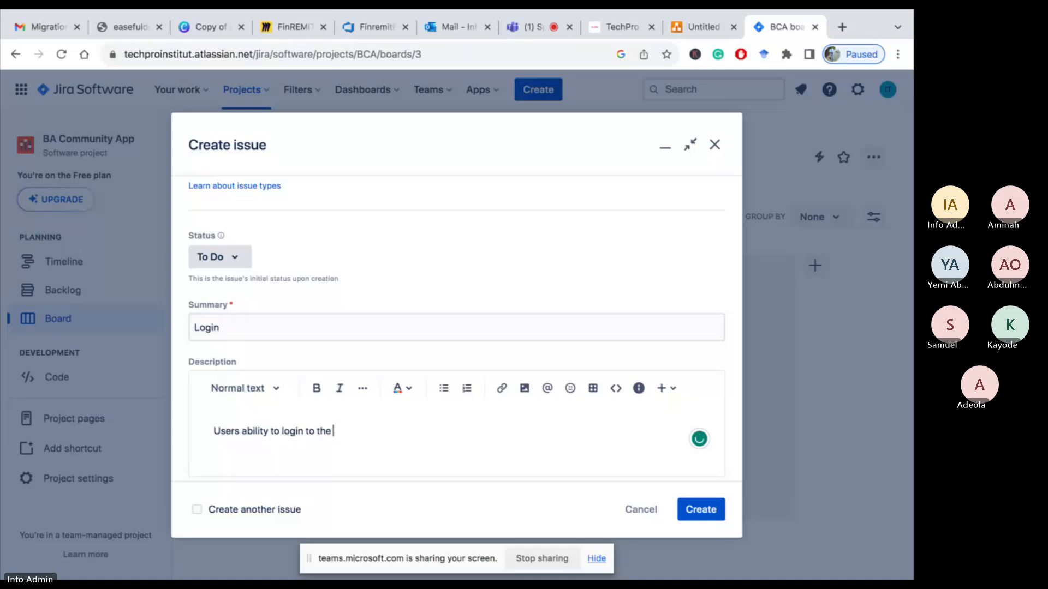
type("BA community App")
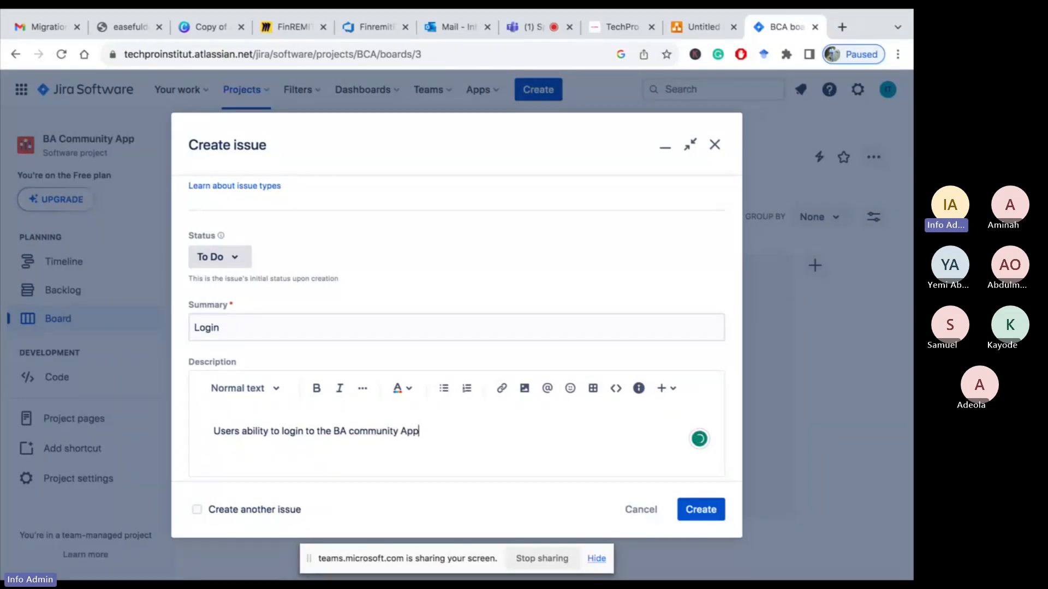
type(" wit")
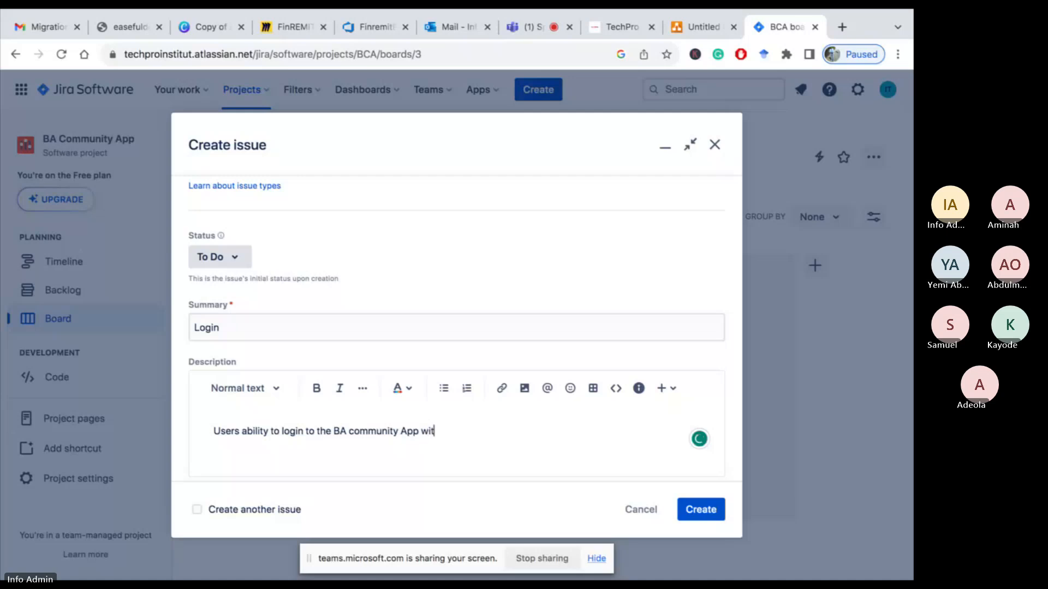
type("h th")
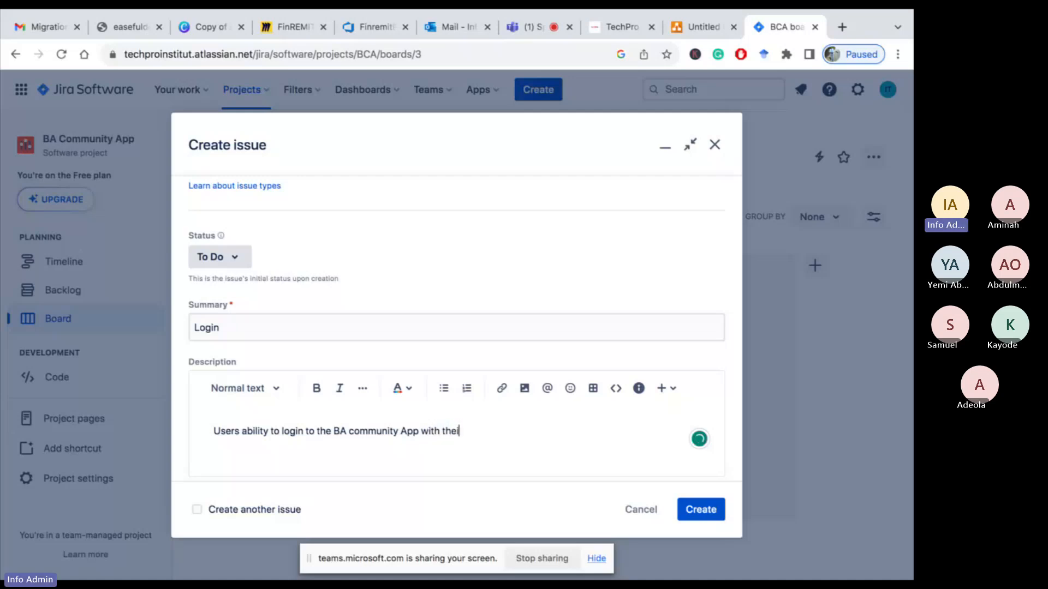
type("ei")
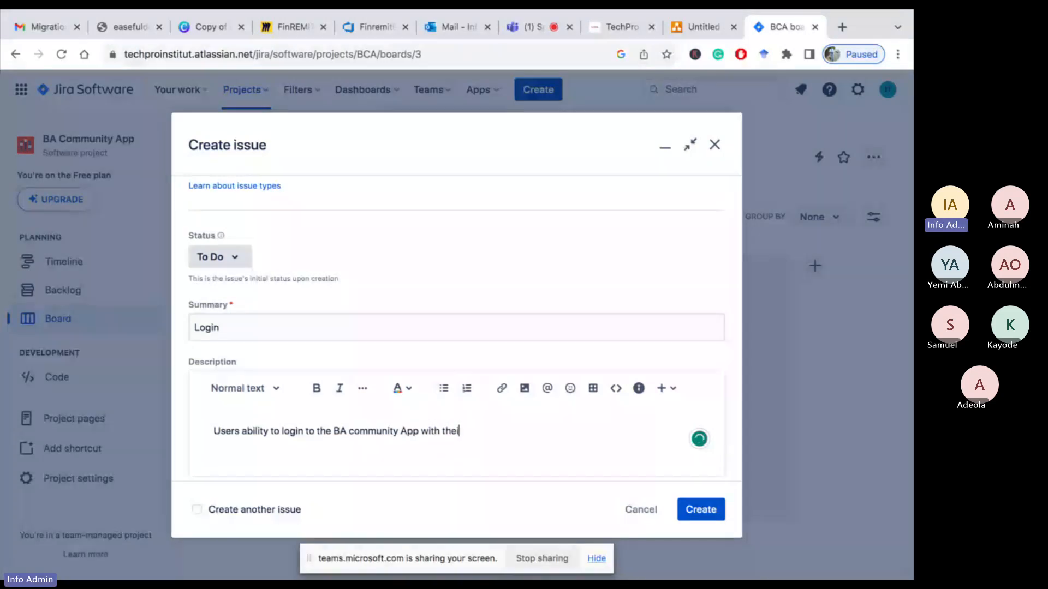
type("r registe")
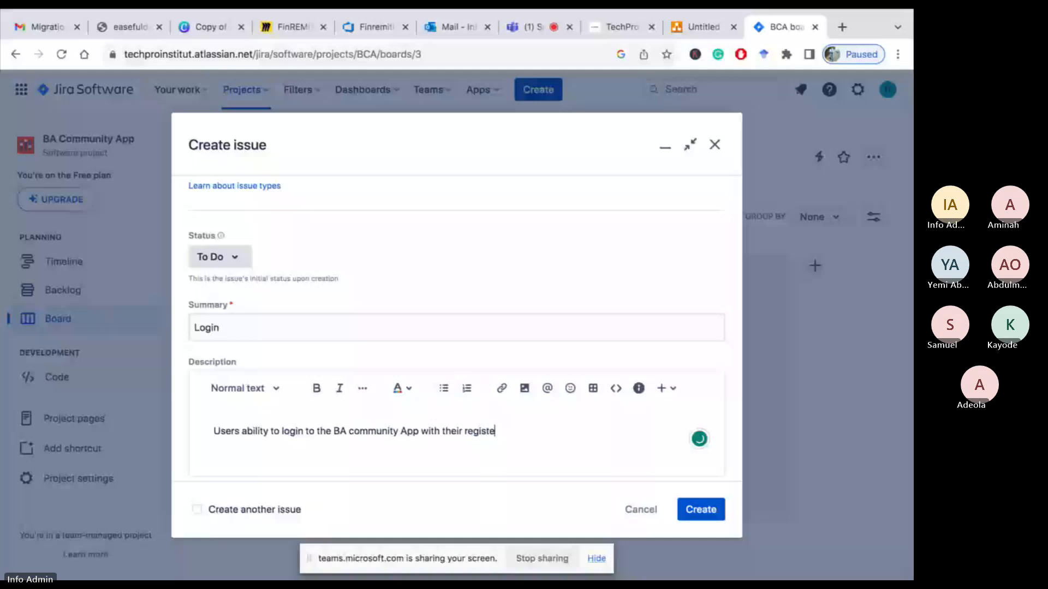
Create the Login epic
scroll(512, 398, "down", 10)
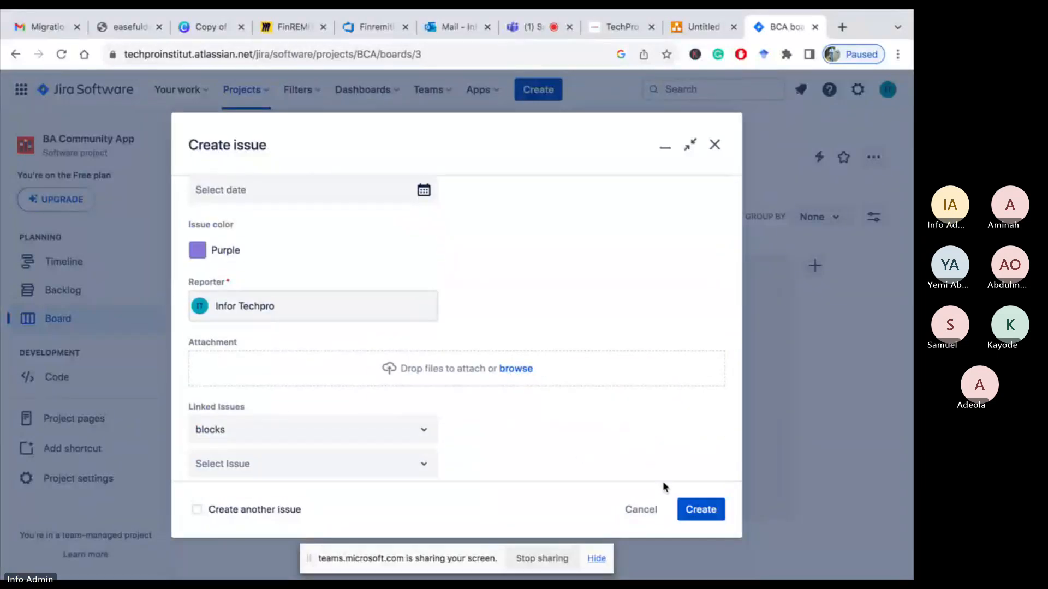
left_click(692, 511)
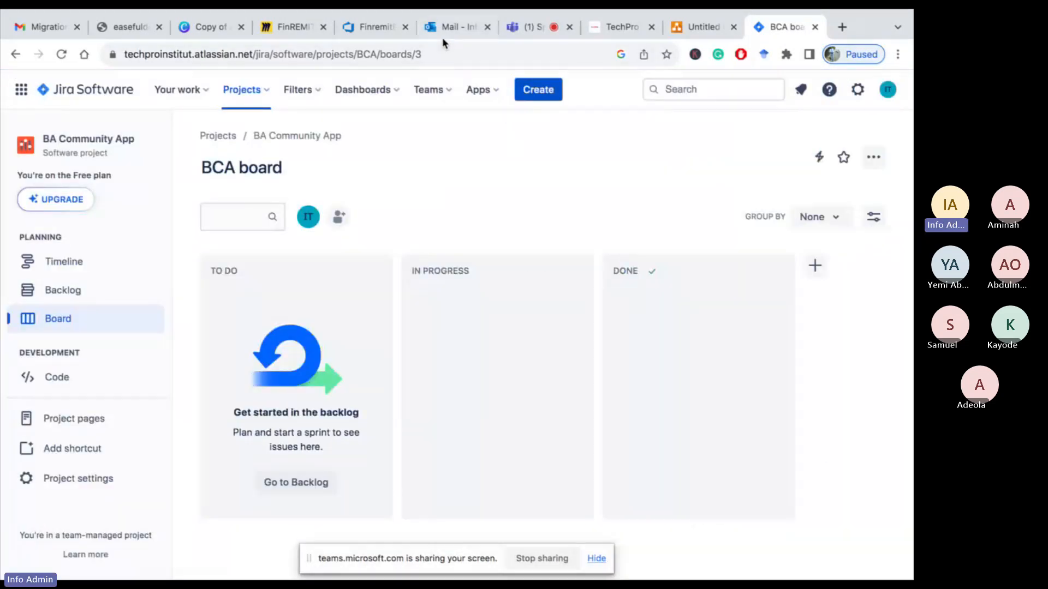
Open the project's timeline to review the epics created so far
left_click(541, 28)
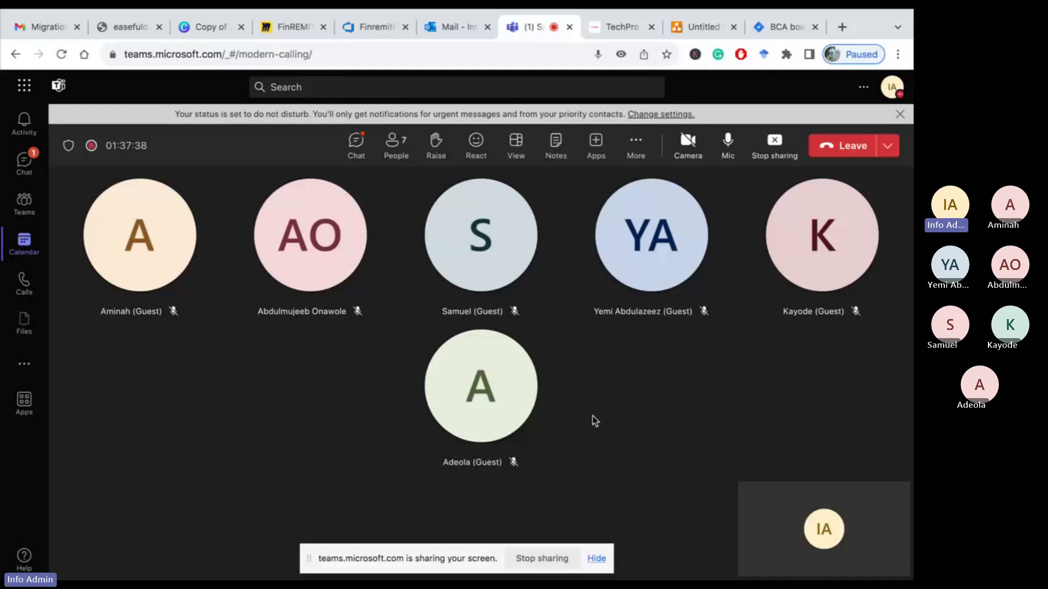
left_click(786, 28)
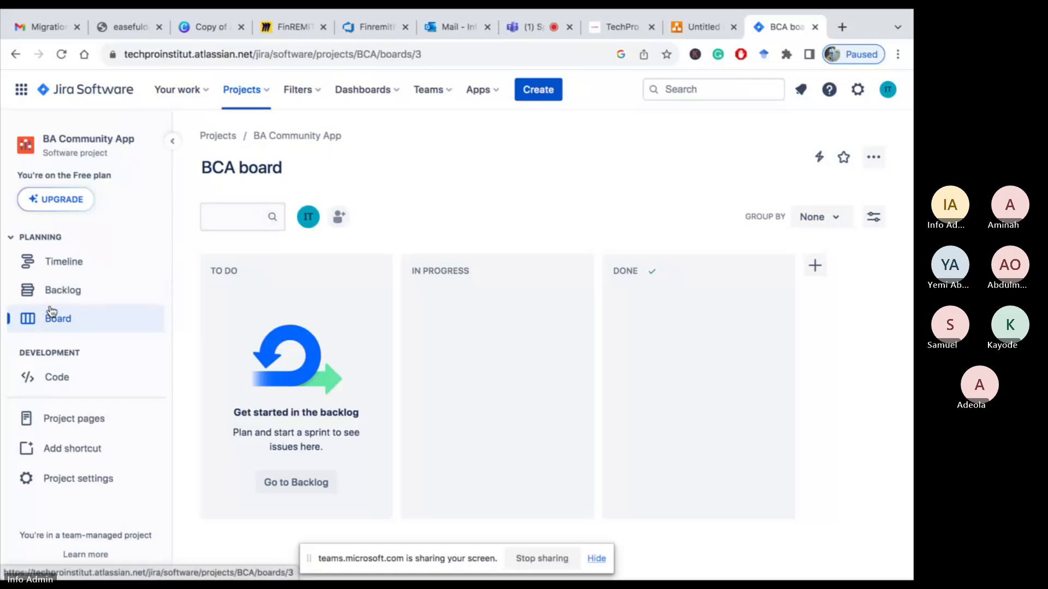
left_click(61, 271)
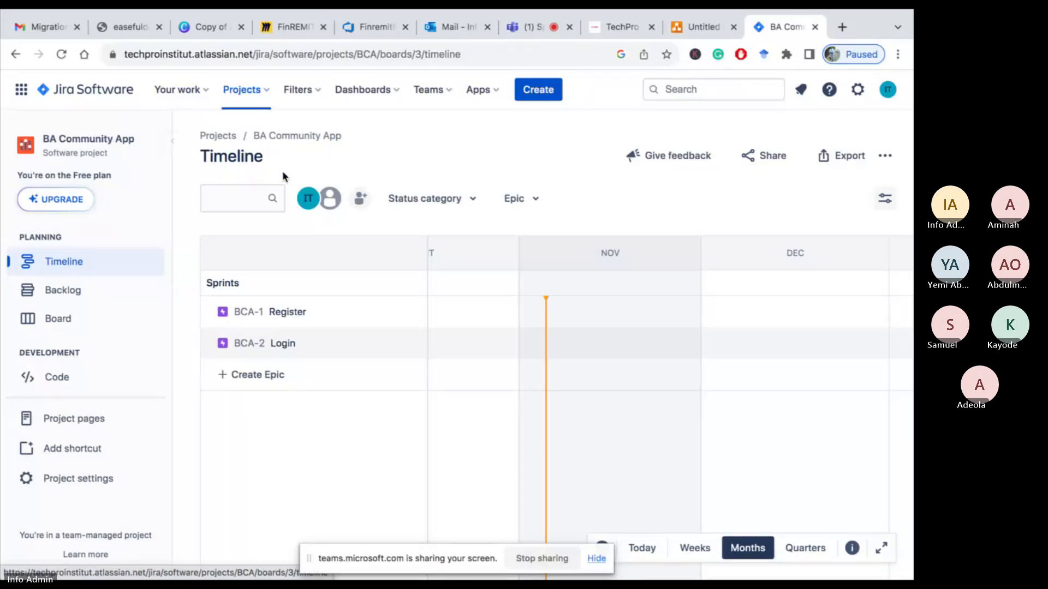
left_click(536, 31)
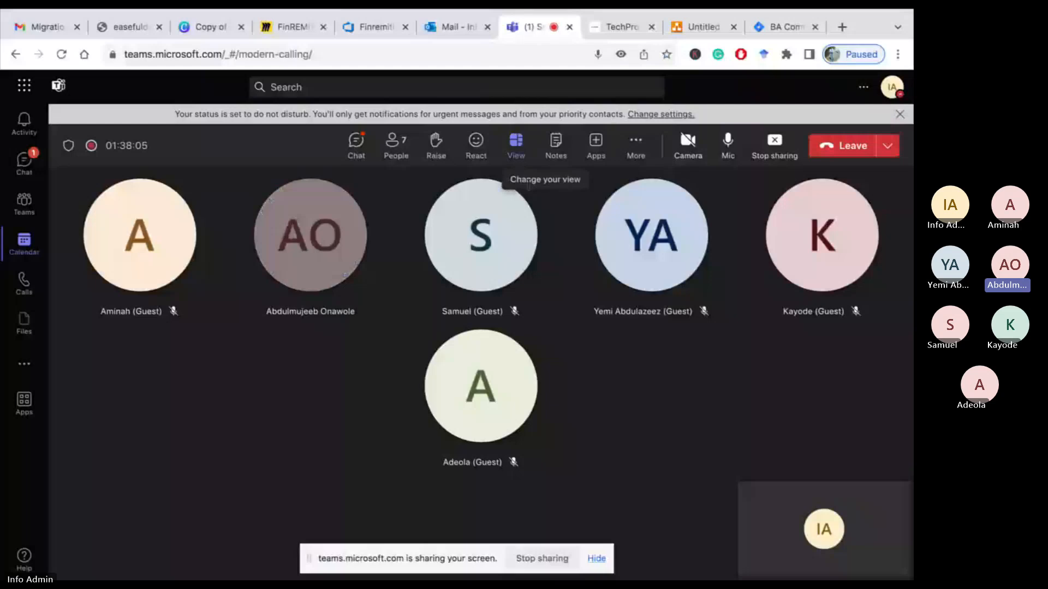
left_click(781, 27)
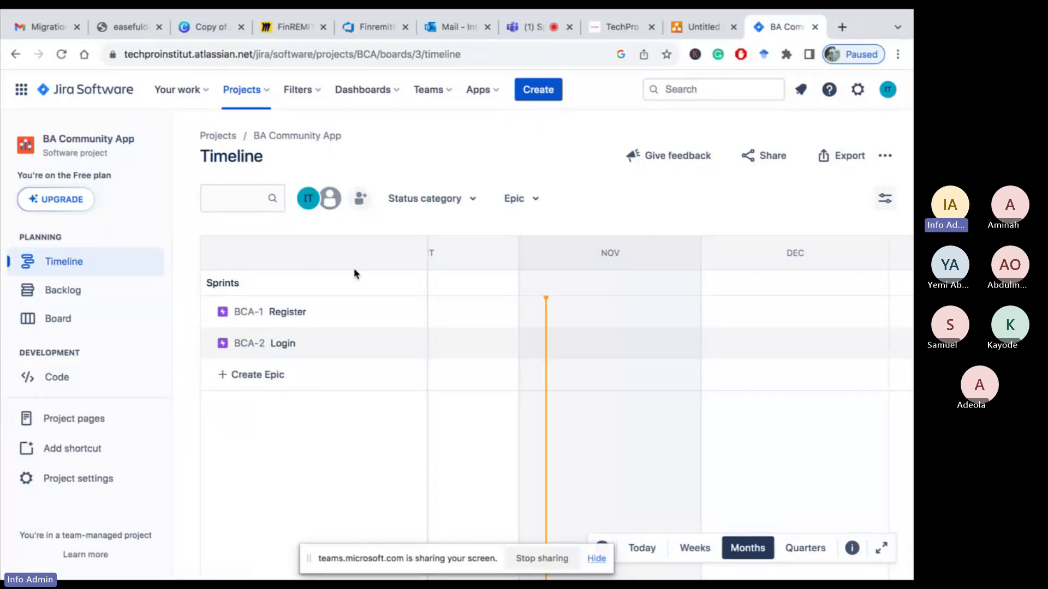
Add a new epic named Profile directly in the timeline
left_click(68, 268)
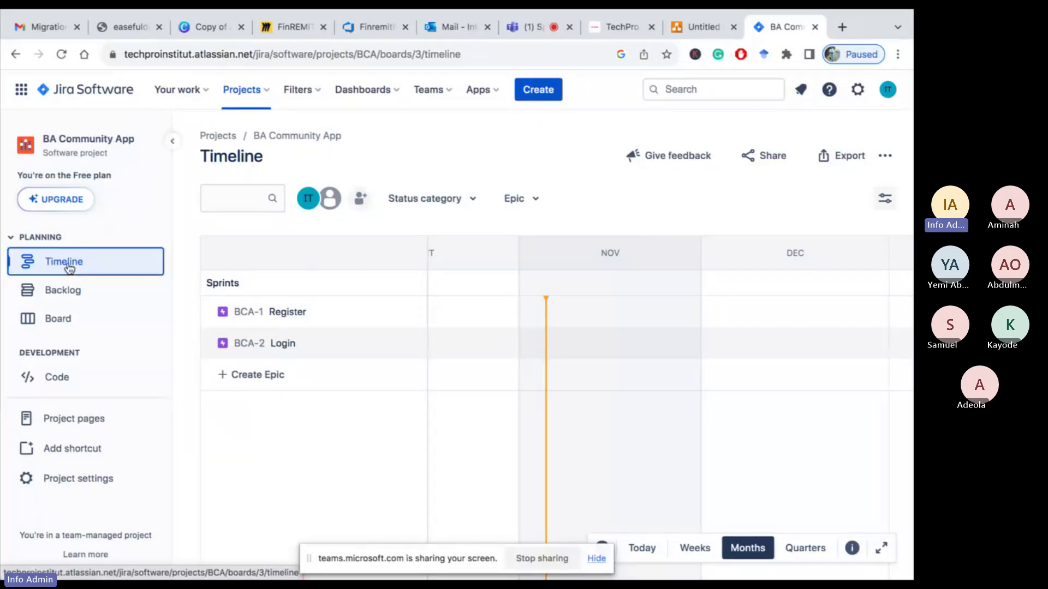
left_click(229, 382)
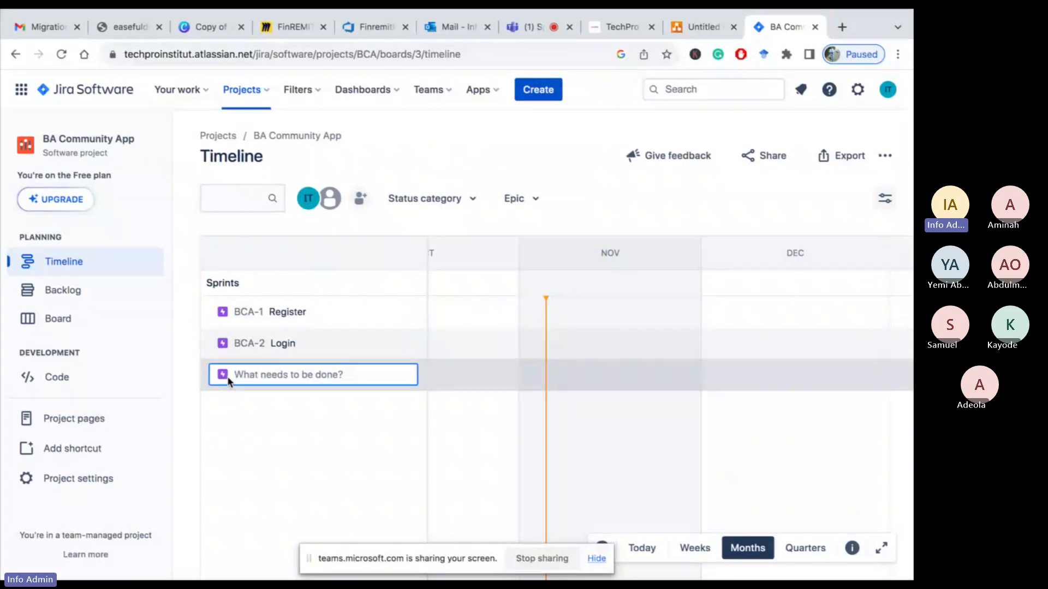
type("Profile")
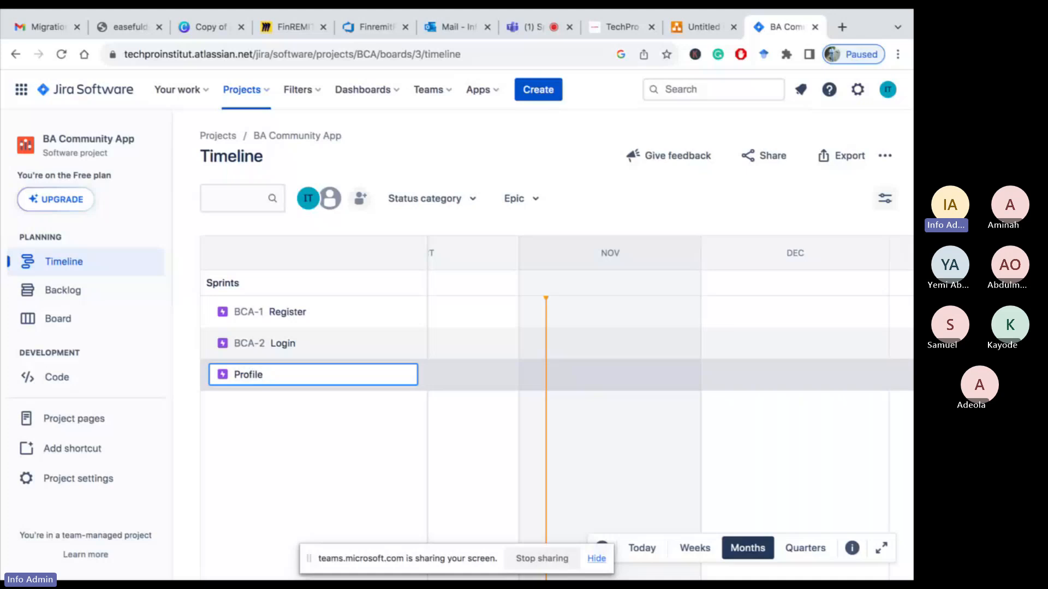
key("Return")
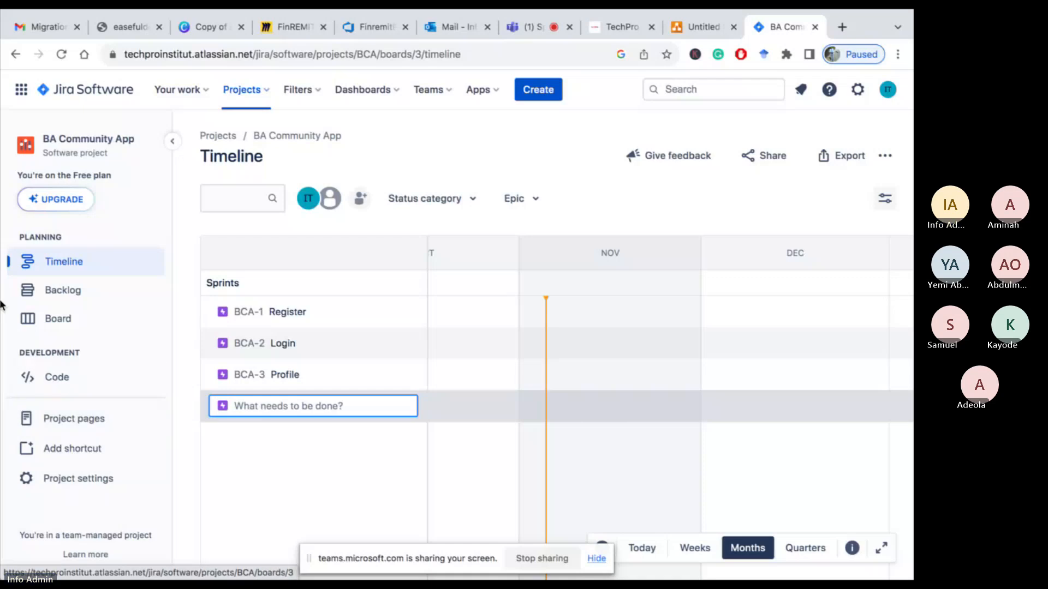
Start a new Story issue from the project backlog and set its summary to 'Personal details'
left_click(68, 296)
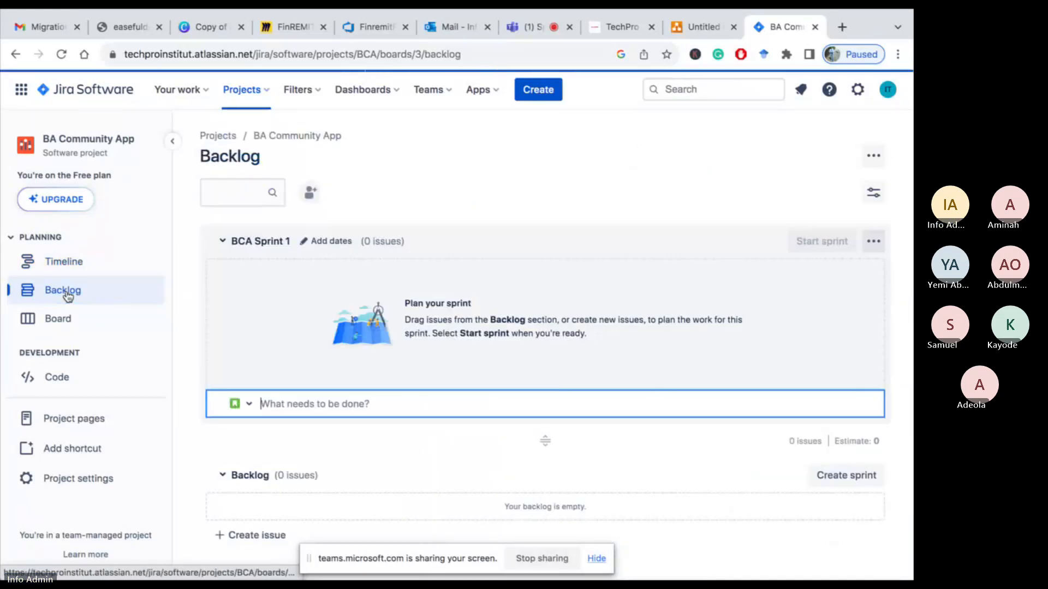
scroll(252, 430, "down", 1)
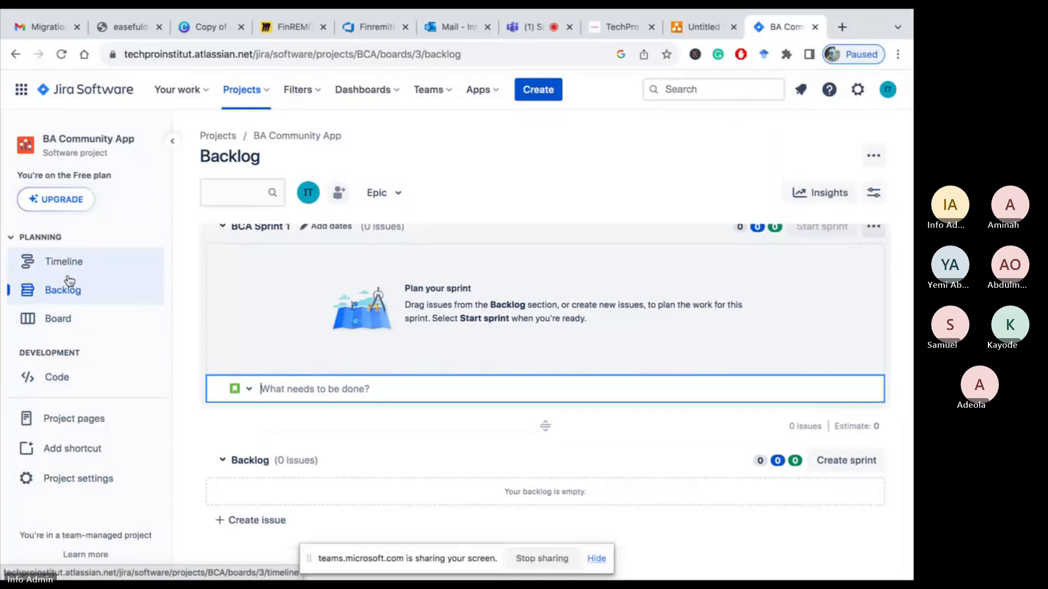
left_click(539, 94)
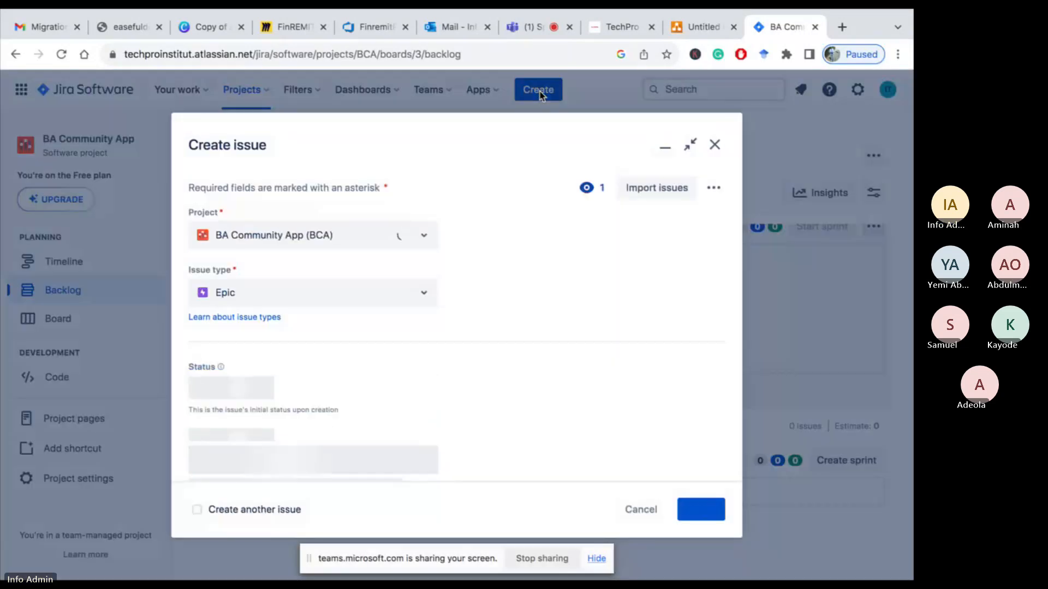
left_click(429, 300)
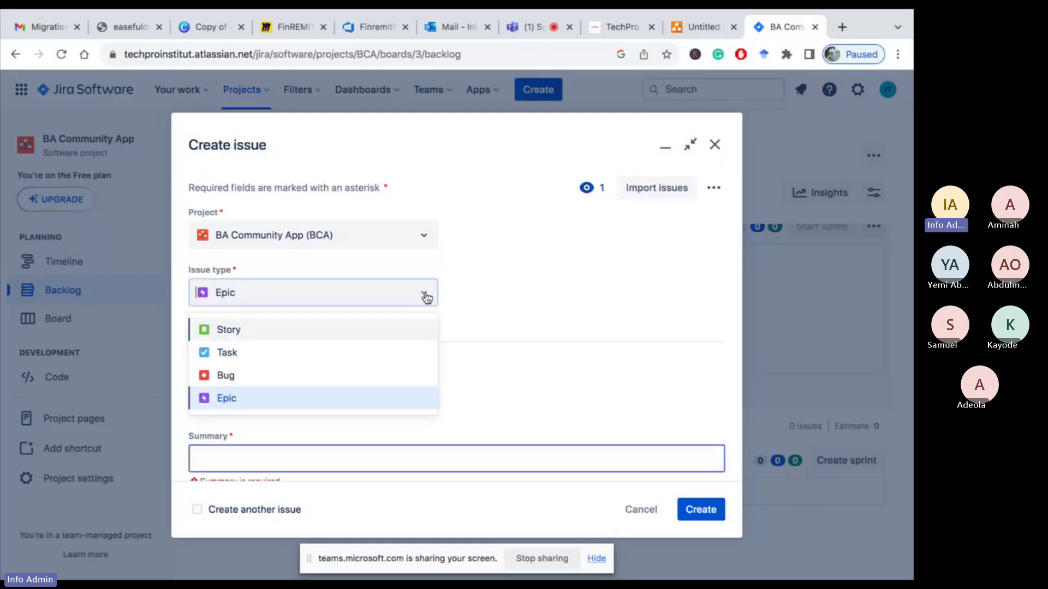
left_click(292, 336)
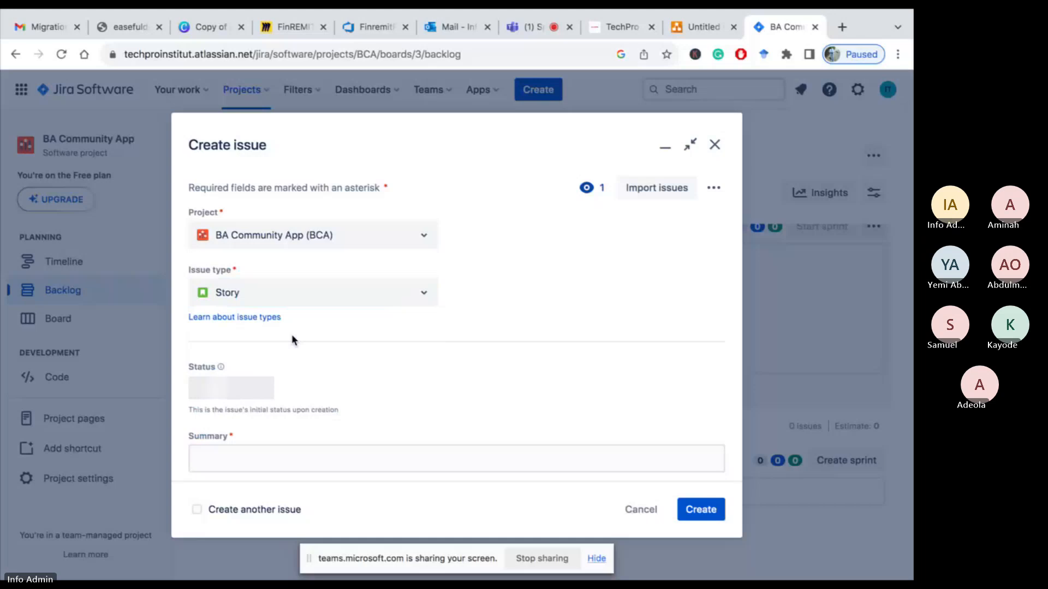
scroll(349, 404, "down", 3)
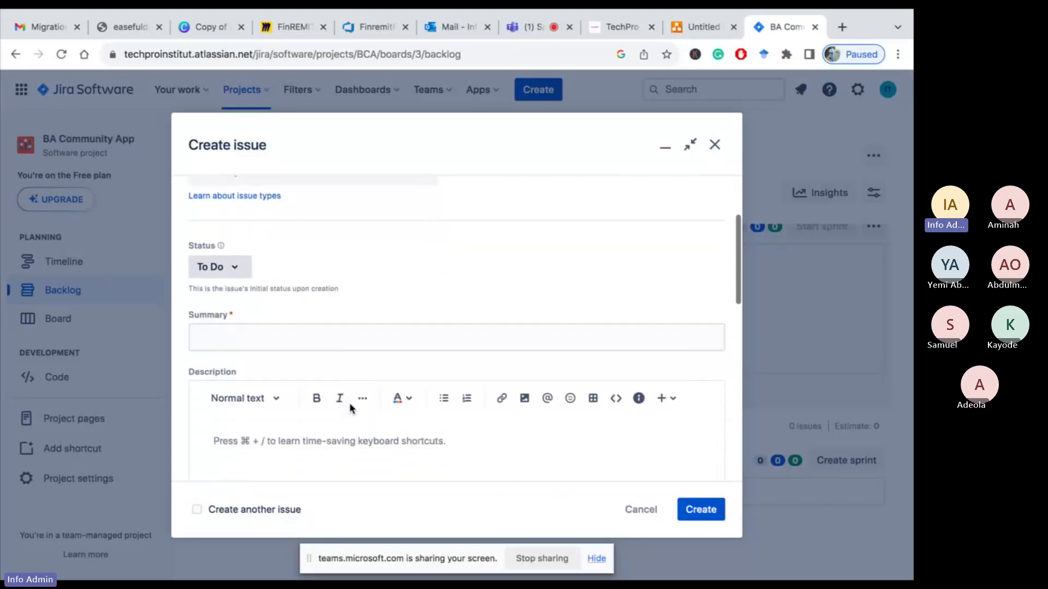
left_click(299, 335)
type("P")
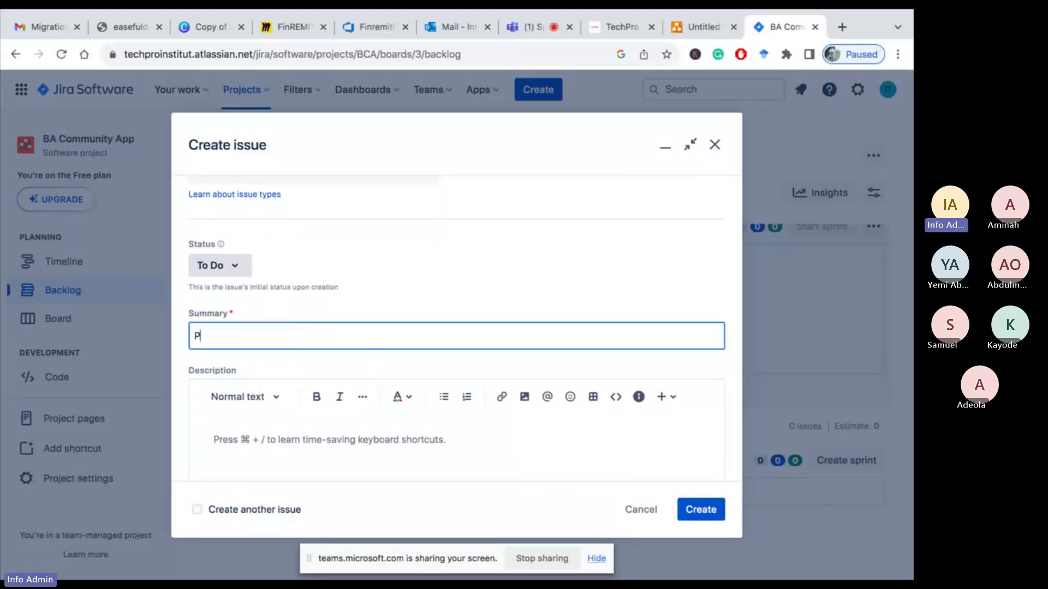
type("ersonal details")
Begin the story description with 'As a user (Registered, Subscribed, Professional, and Experience Professionals), I wan to be able to register using my personal details, '
left_click(254, 440)
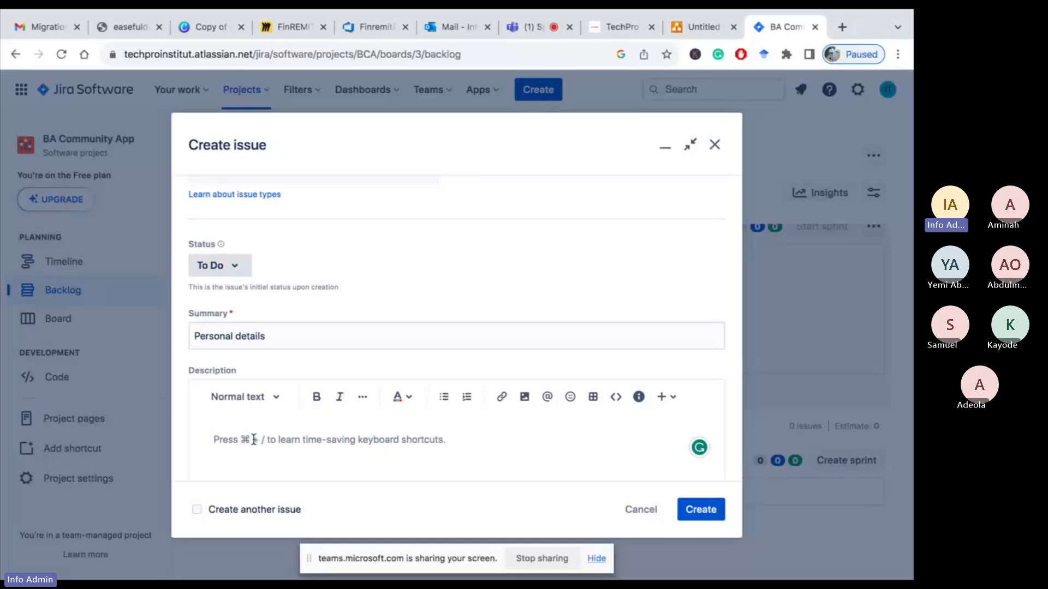
type("As a")
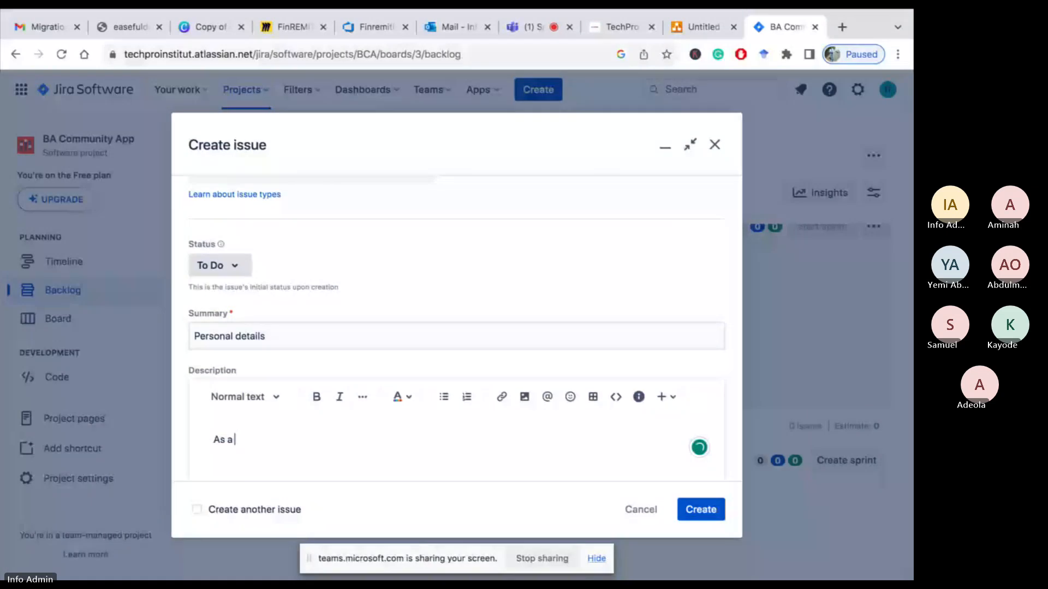
type(" user")
key("BackSpace")
key("BackSpace")
key("BackSpace")
key("BackSpace")
type("user")
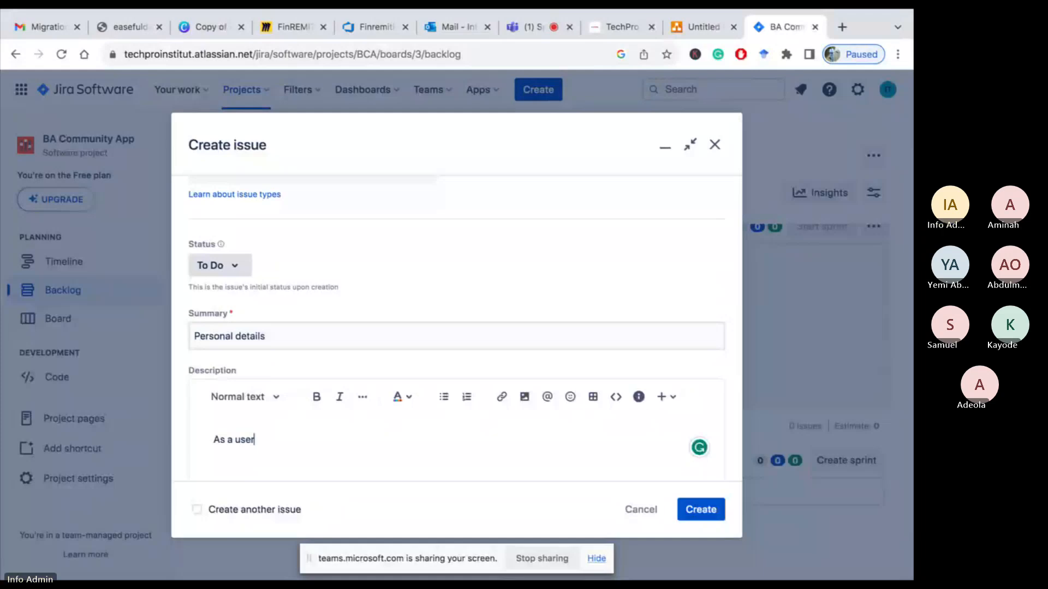
type(" (")
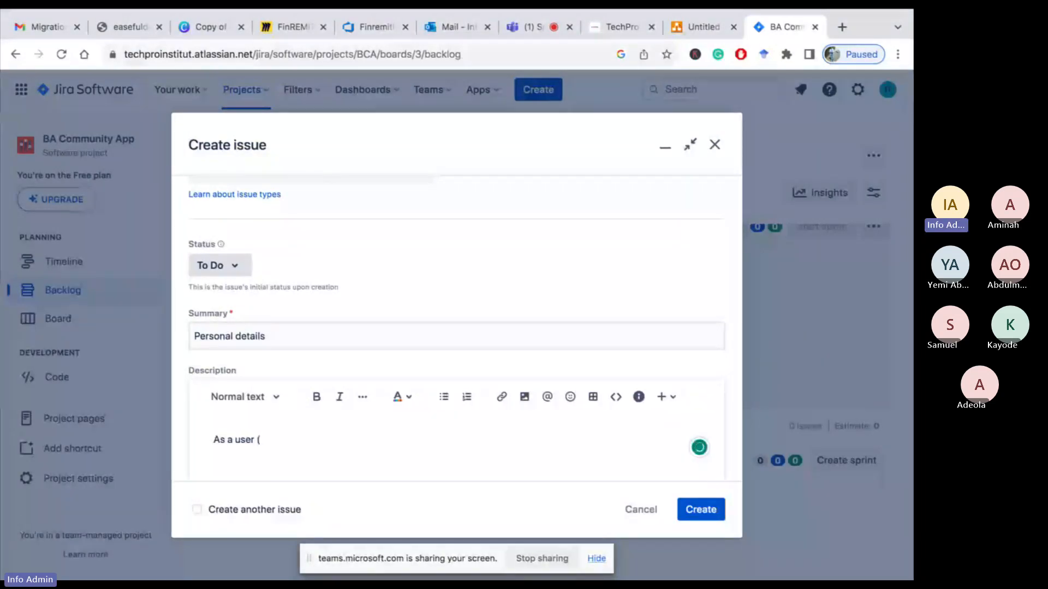
type("Reg")
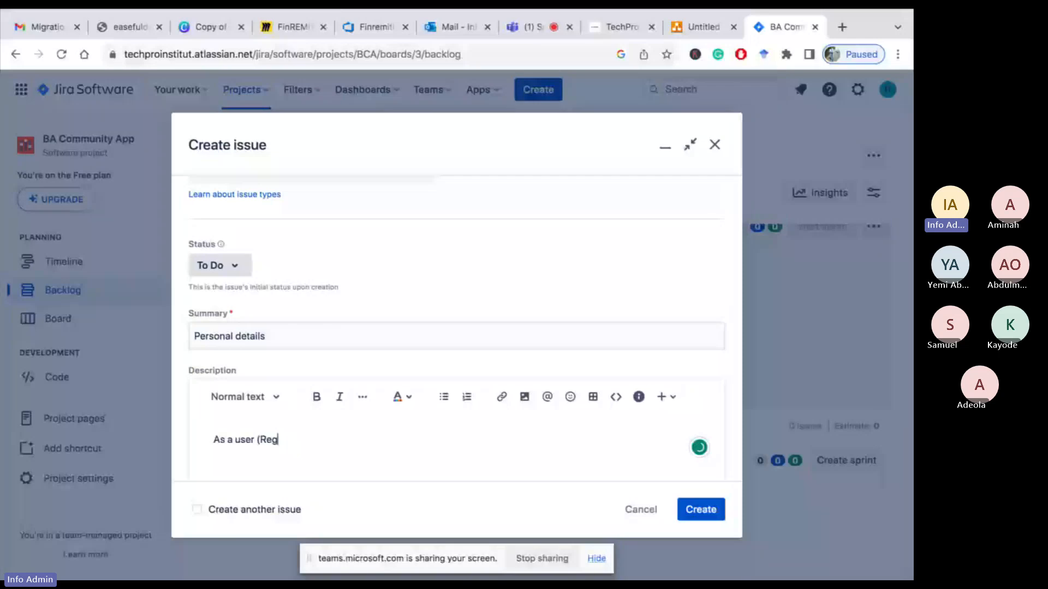
type("istered, S")
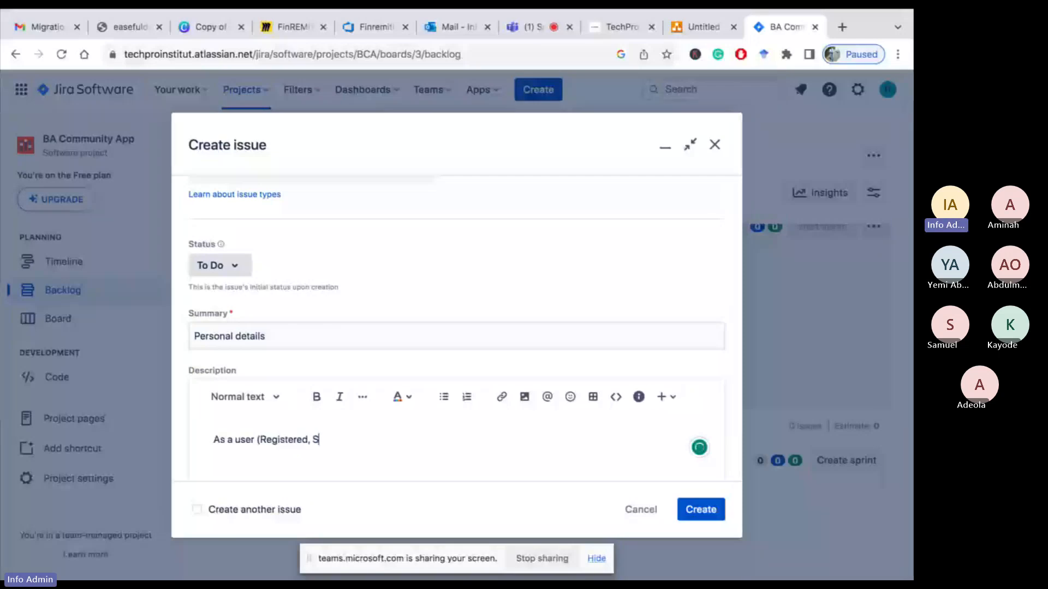
type("ubscrib")
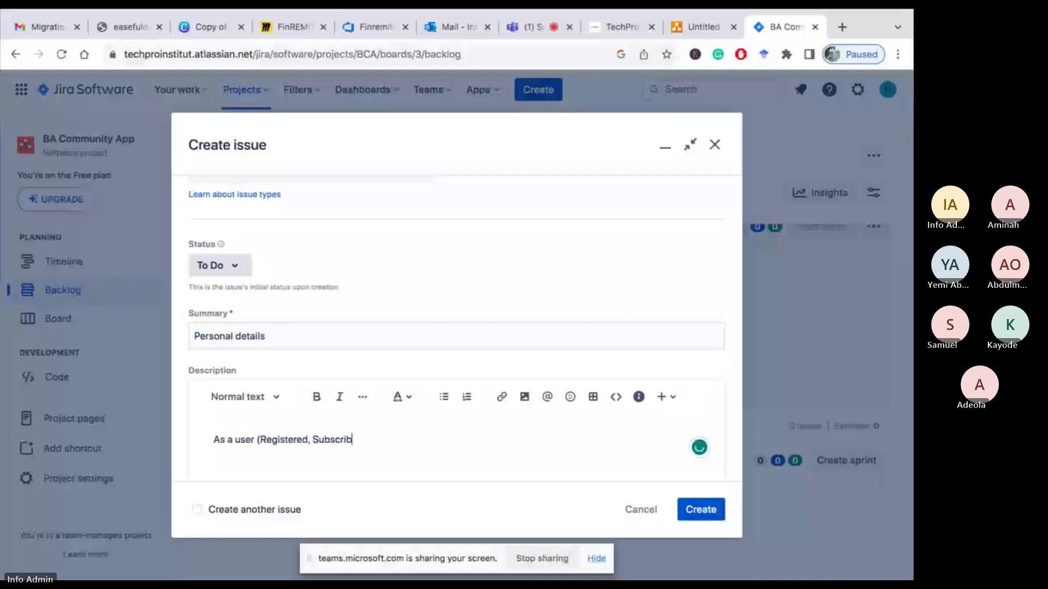
type("ed")
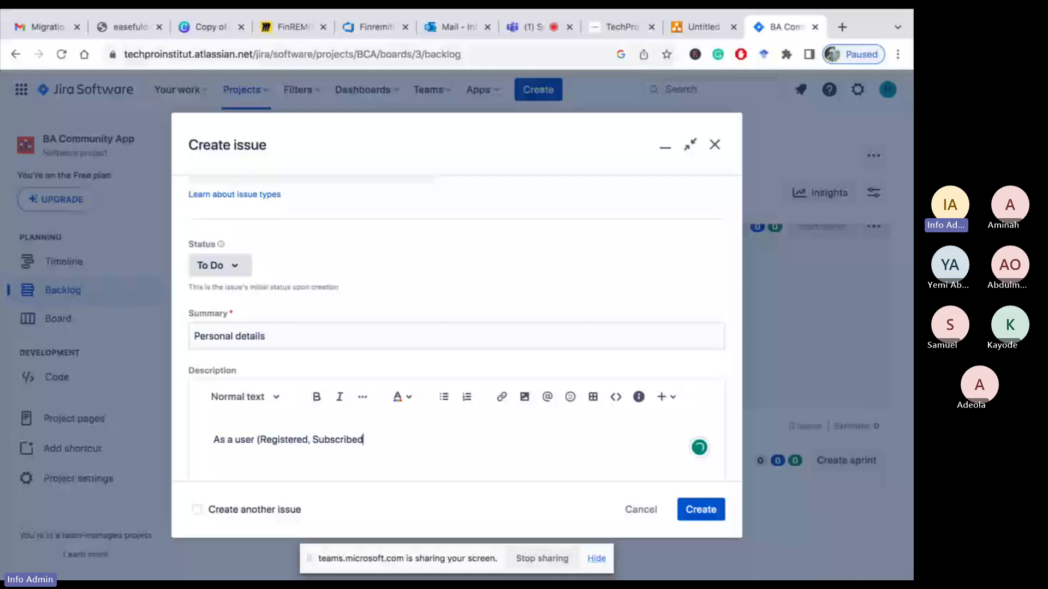
type(", Profess")
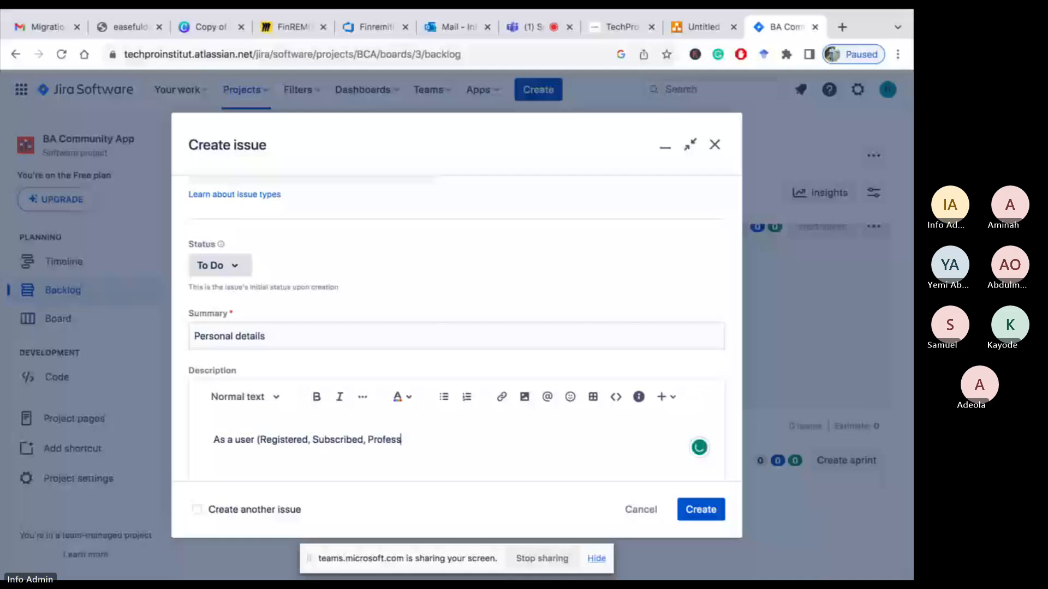
type("ional, and Ex")
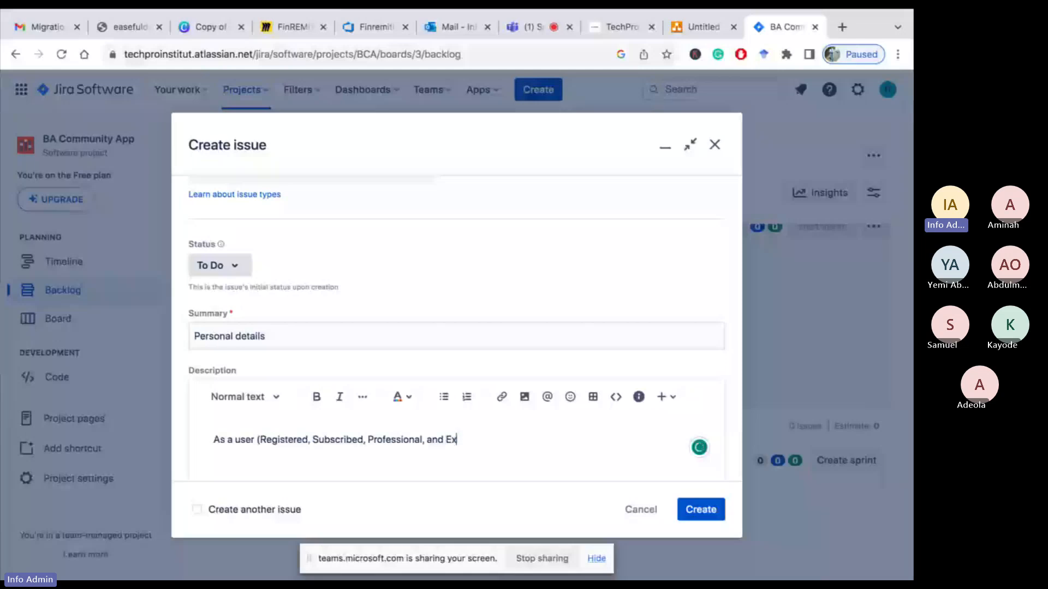
type("p")
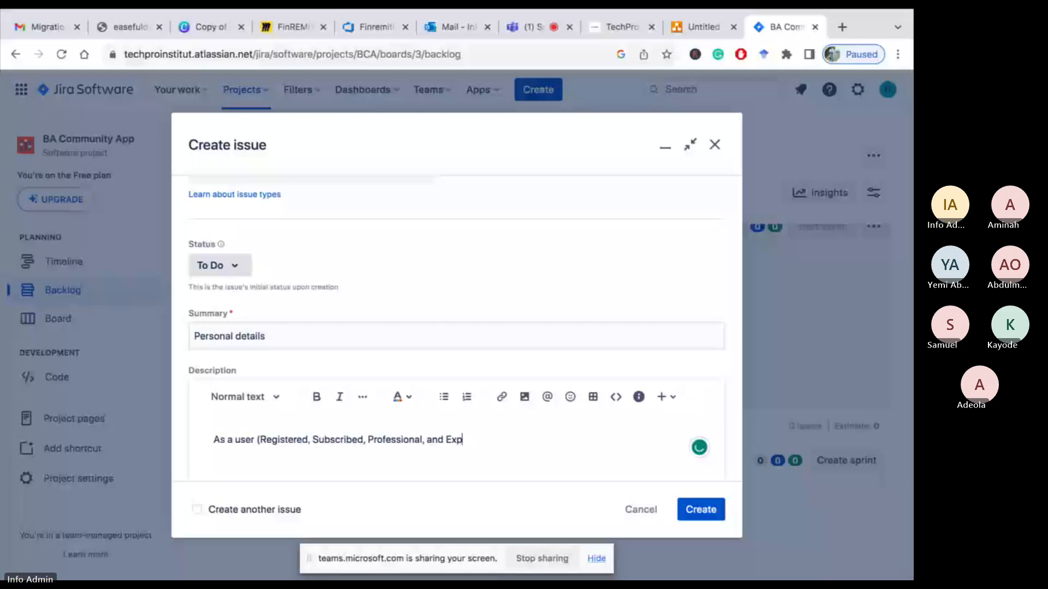
type("erience Profe")
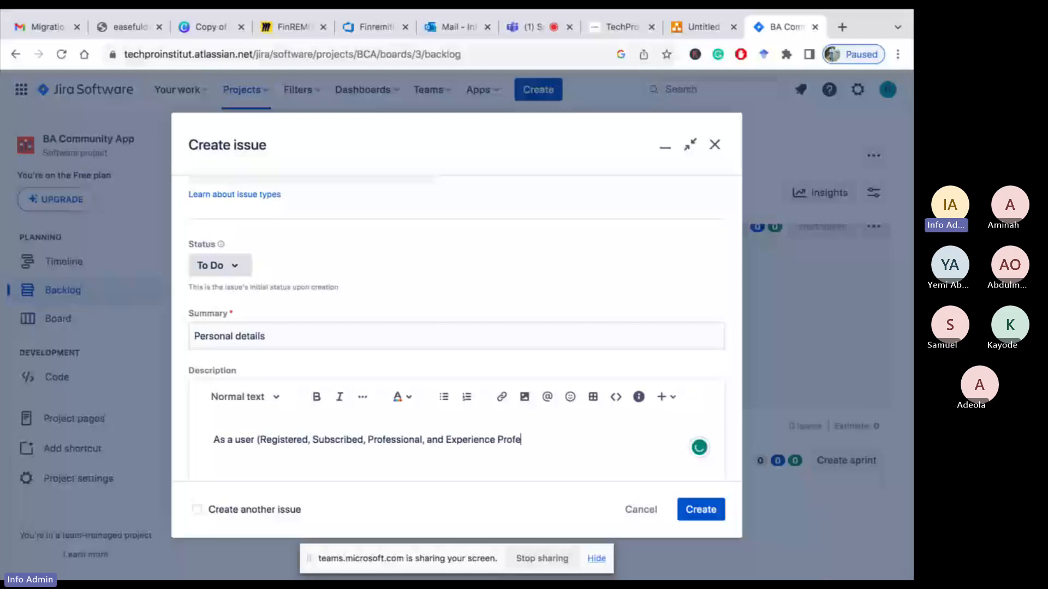
type("ssionals)")
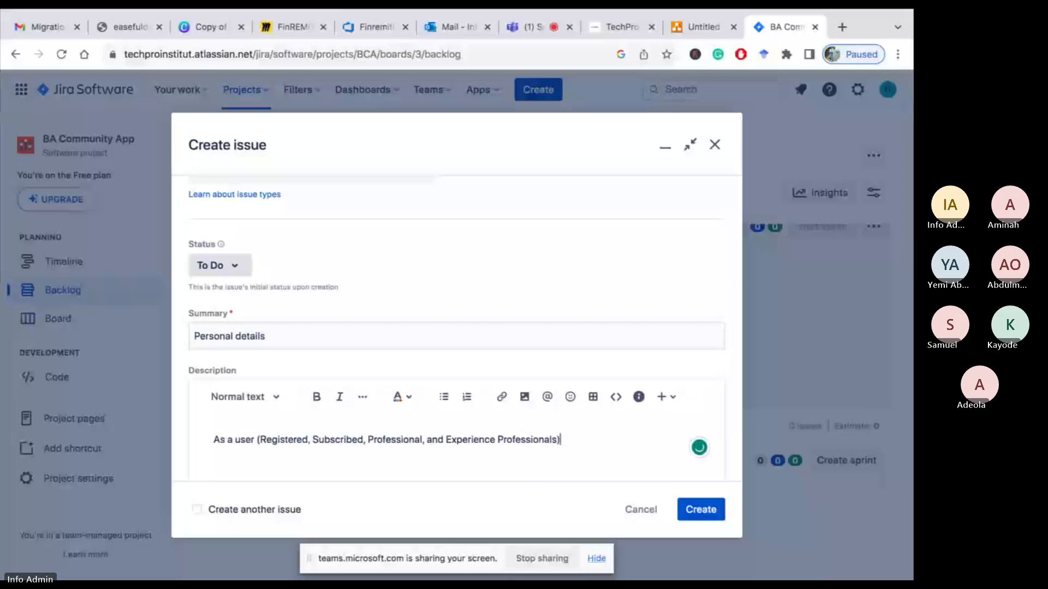
type(", I")
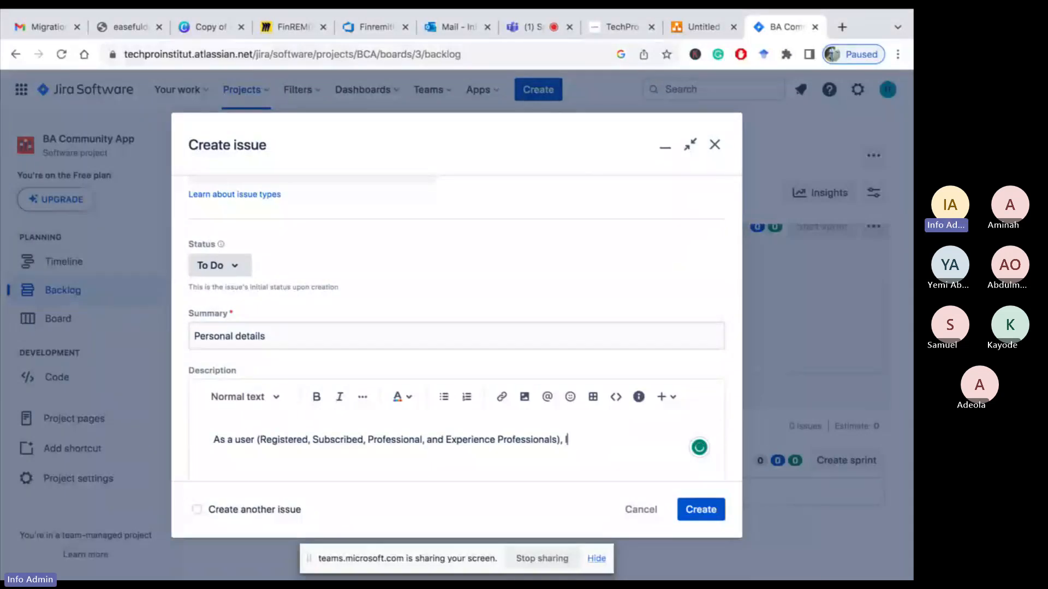
type(" wan to be able to ")
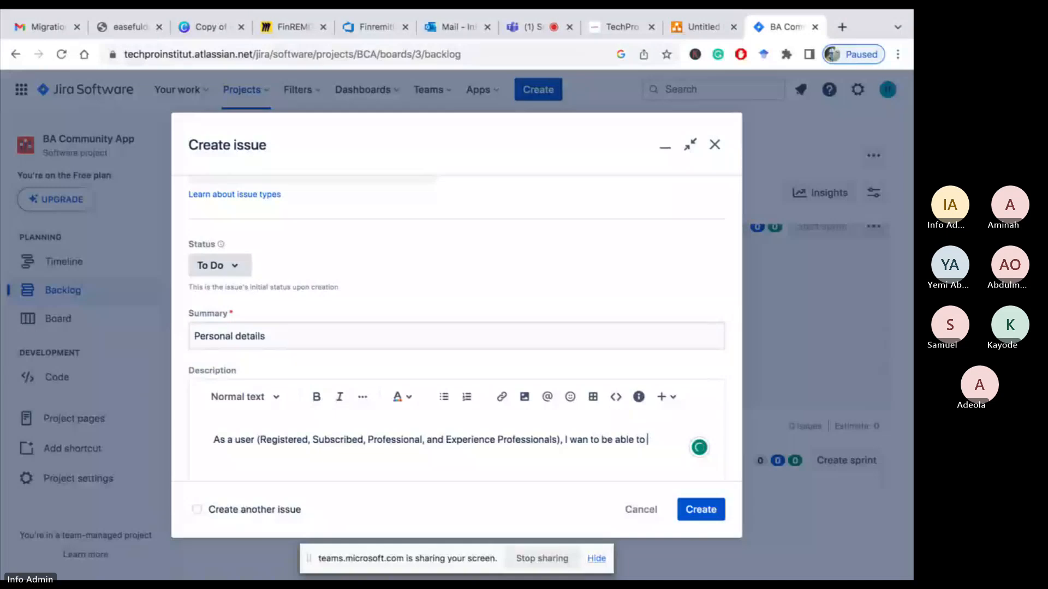
type("register u")
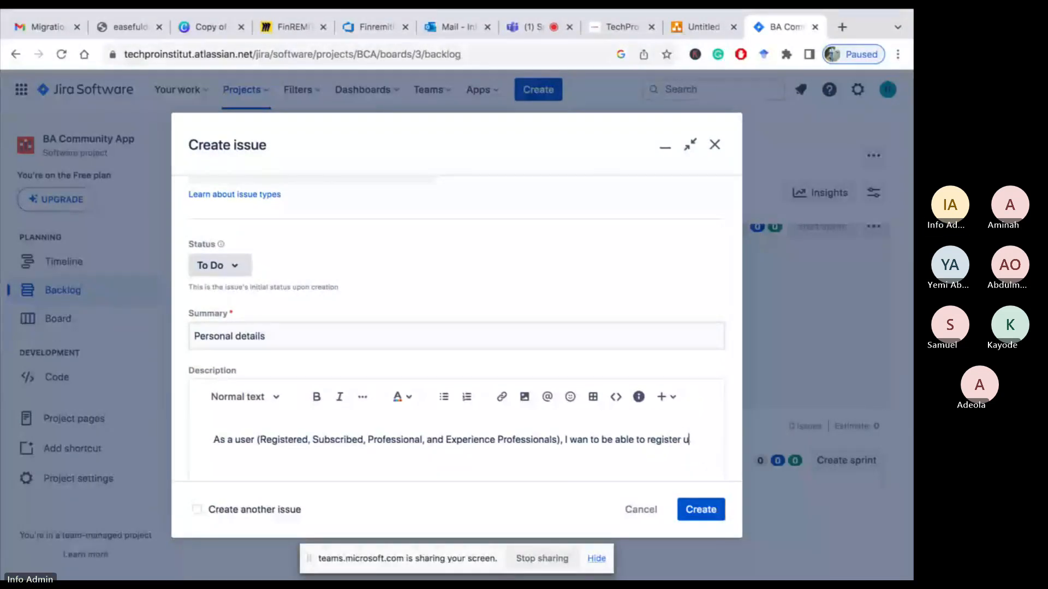
type("sing my ")
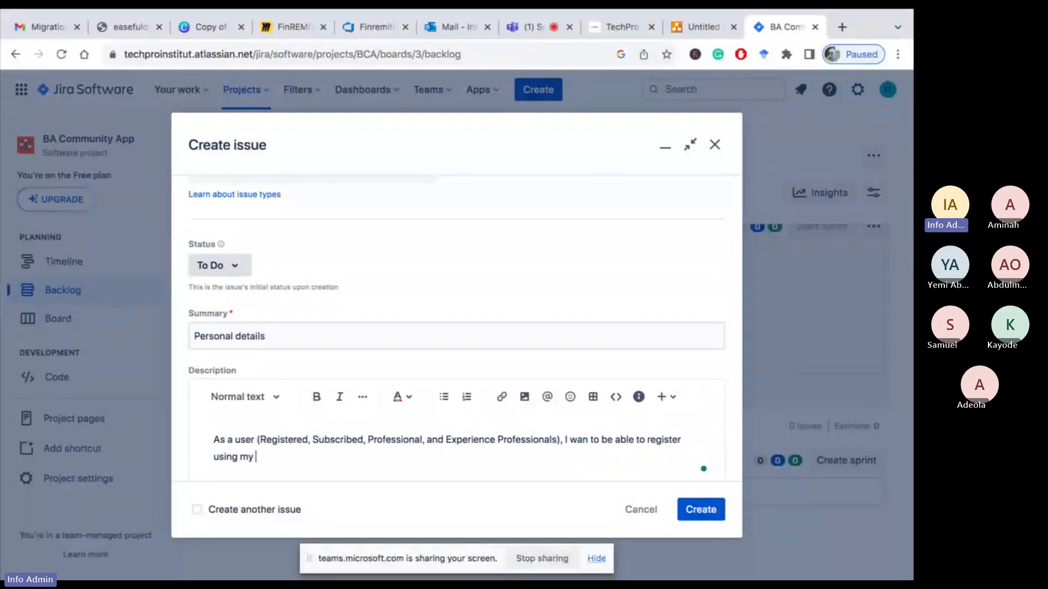
type("personal details, ")
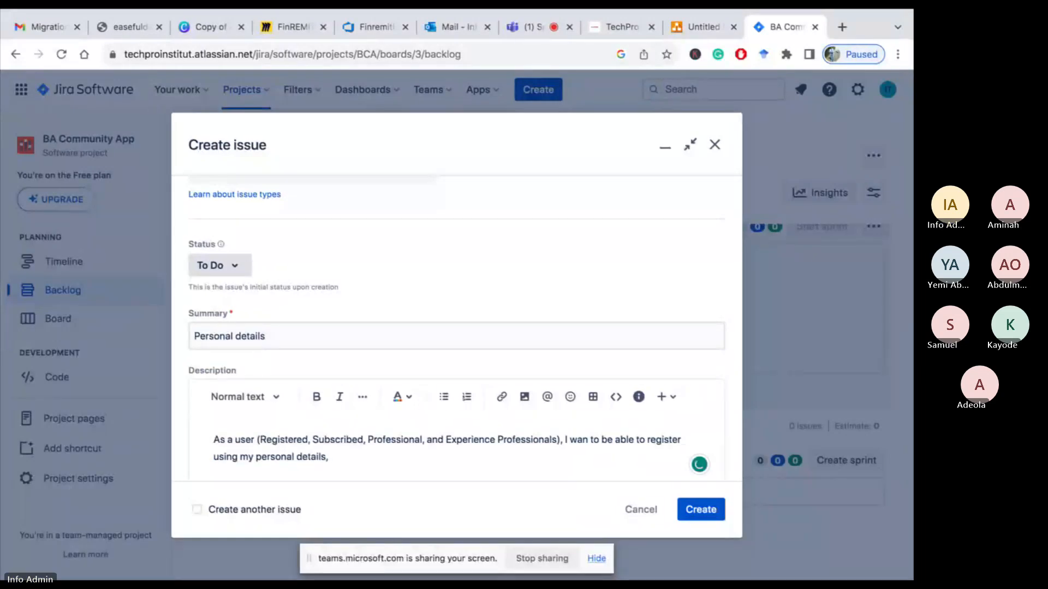
type("so that I")
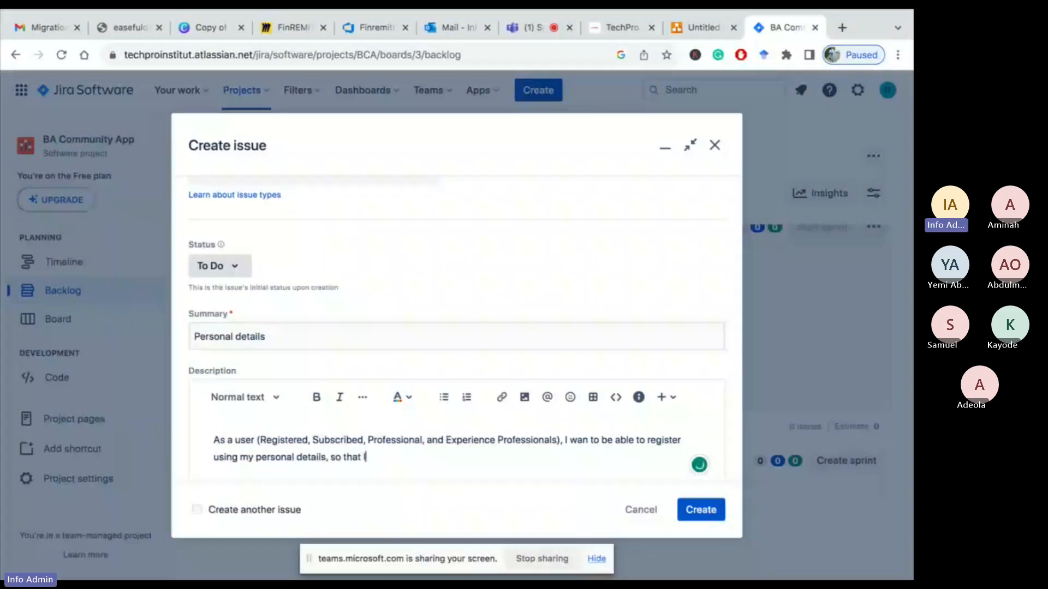
type(" can have m")
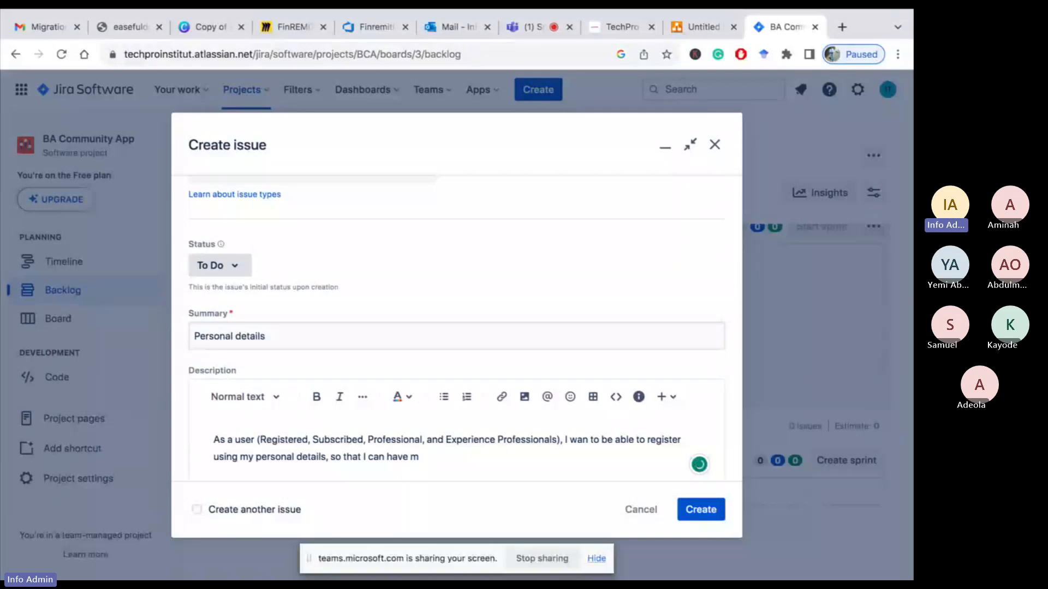
type("y detailed regoster")
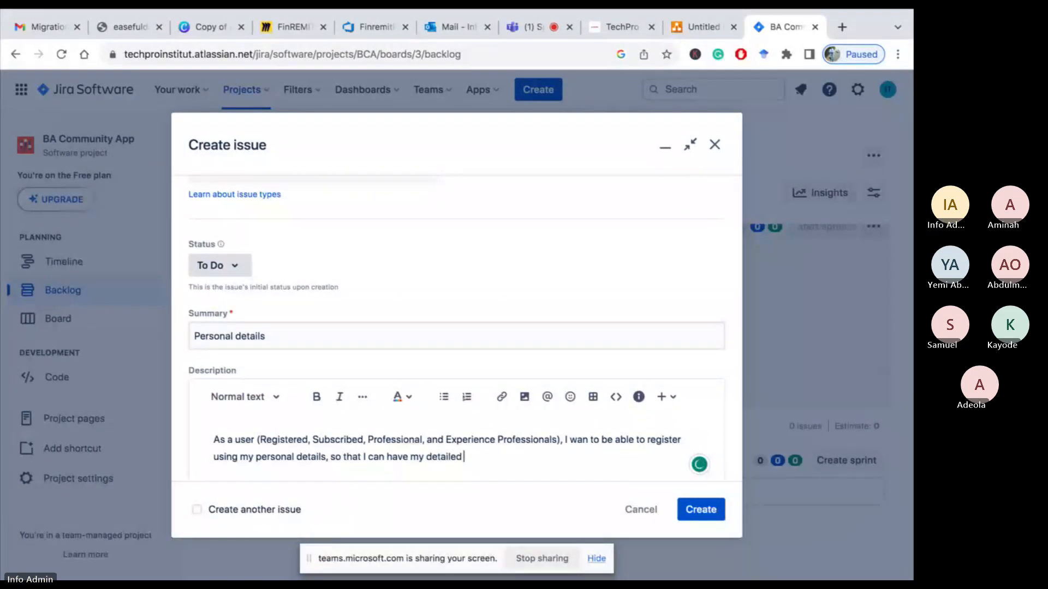
Finish the description with 'so that I can have my detailed registred with the BA community app.'
key("BackSpace")
key("BackSpace")
key("BackSpace")
key("BackSpace")
key("BackSpace")
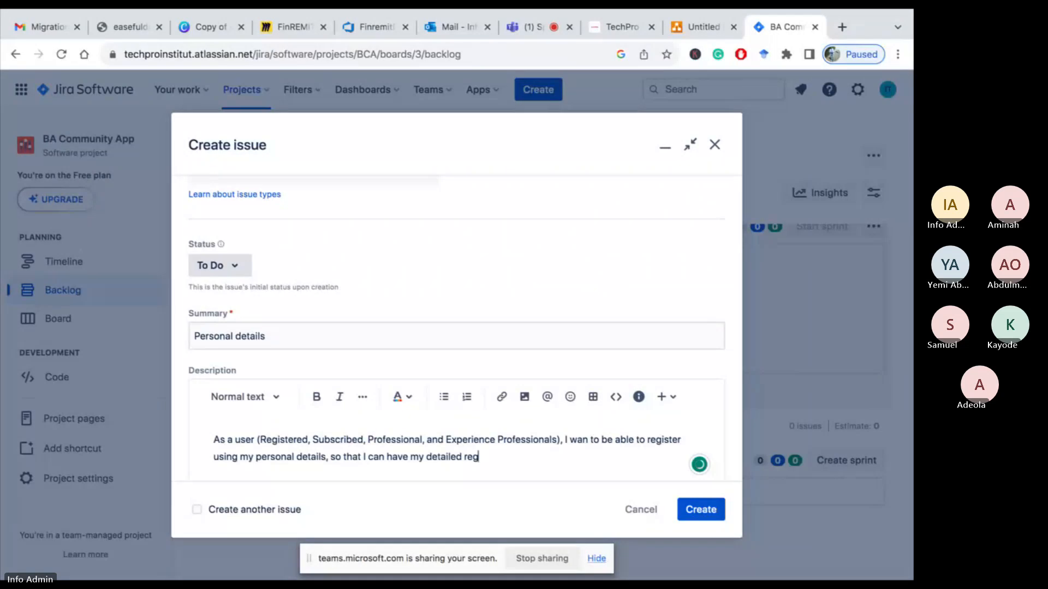
type("istred")
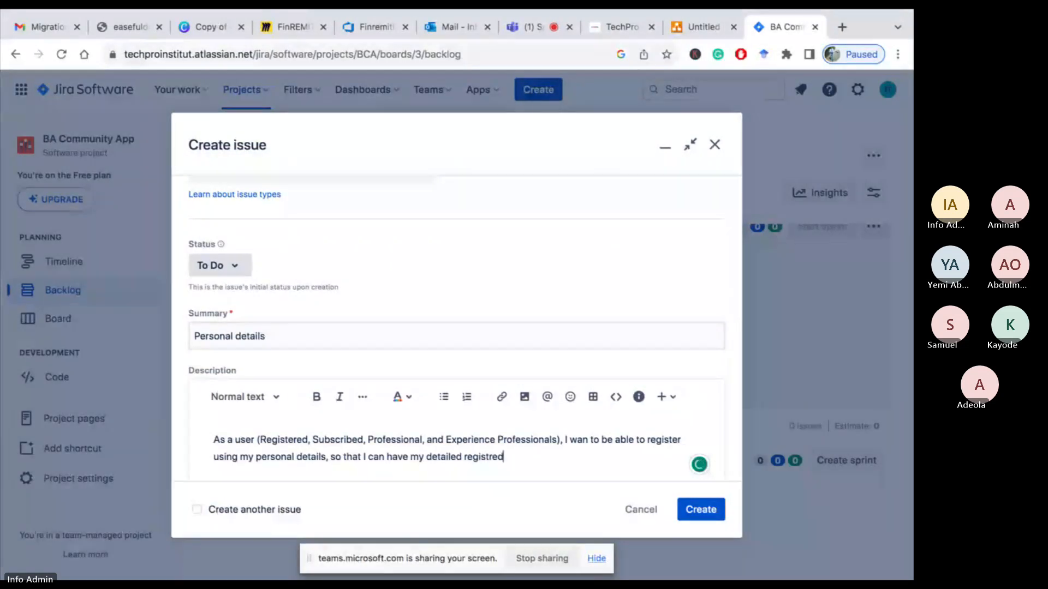
type(" with ")
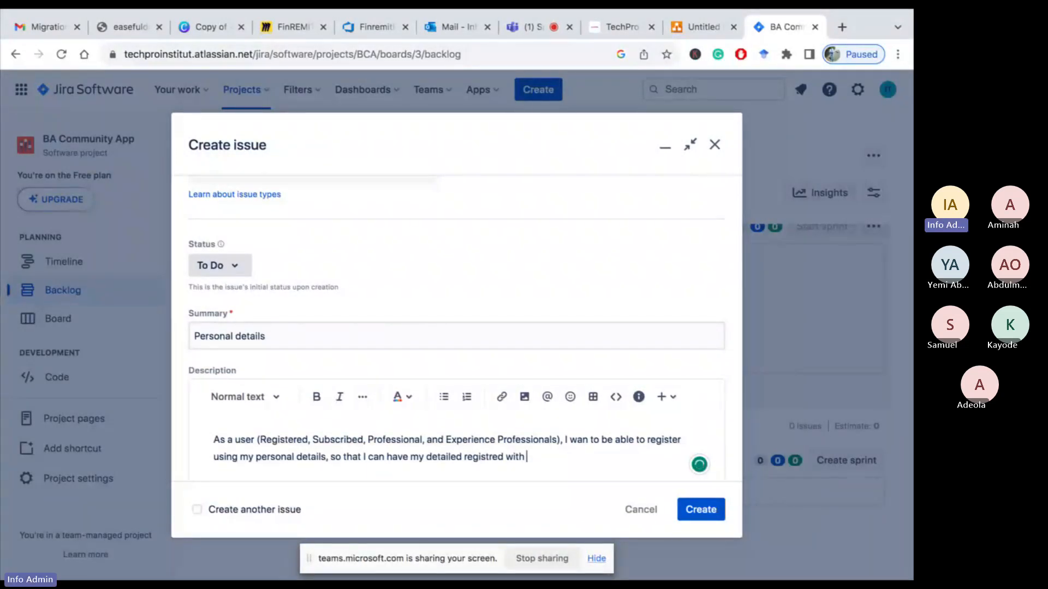
type("the B")
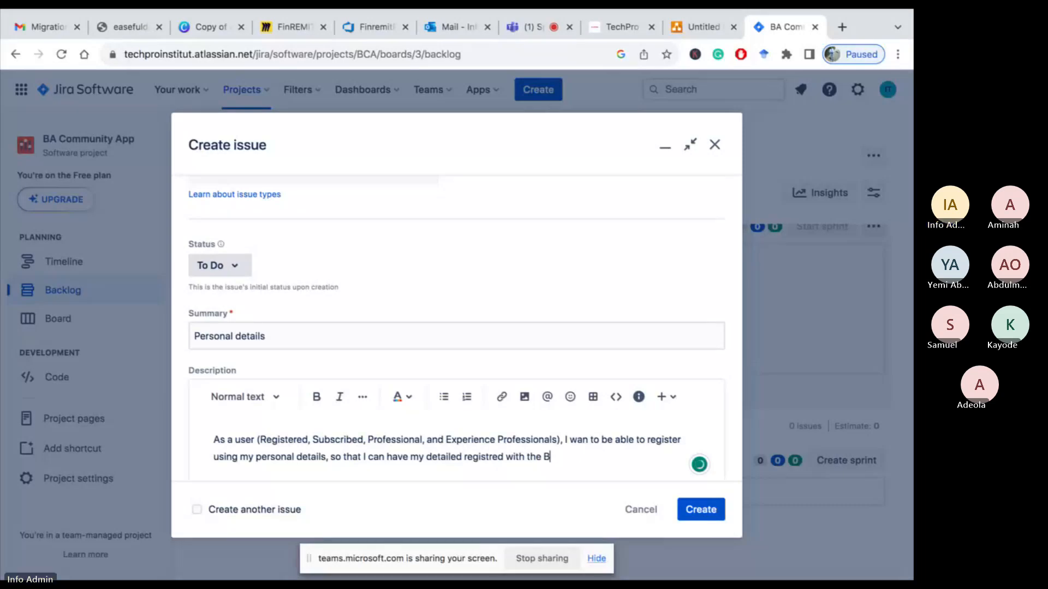
type("A com")
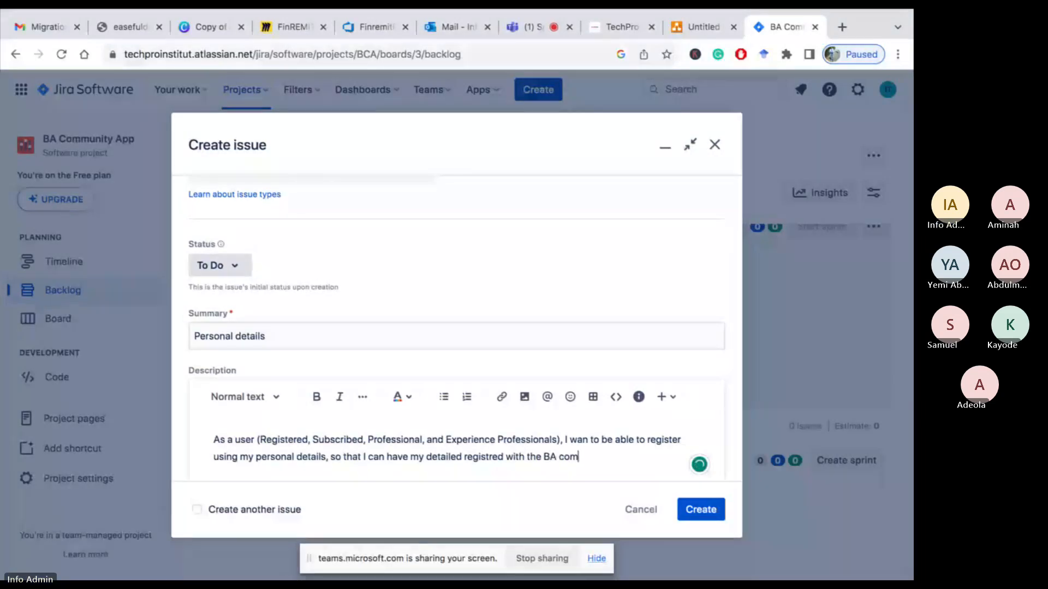
type("munity app.")
Correct the description's typos: change 'Experience Professionals' to 'experienced professional', 'wan' to 'want', and 'detailed' to 'details'
scroll(493, 349, "down", 2)
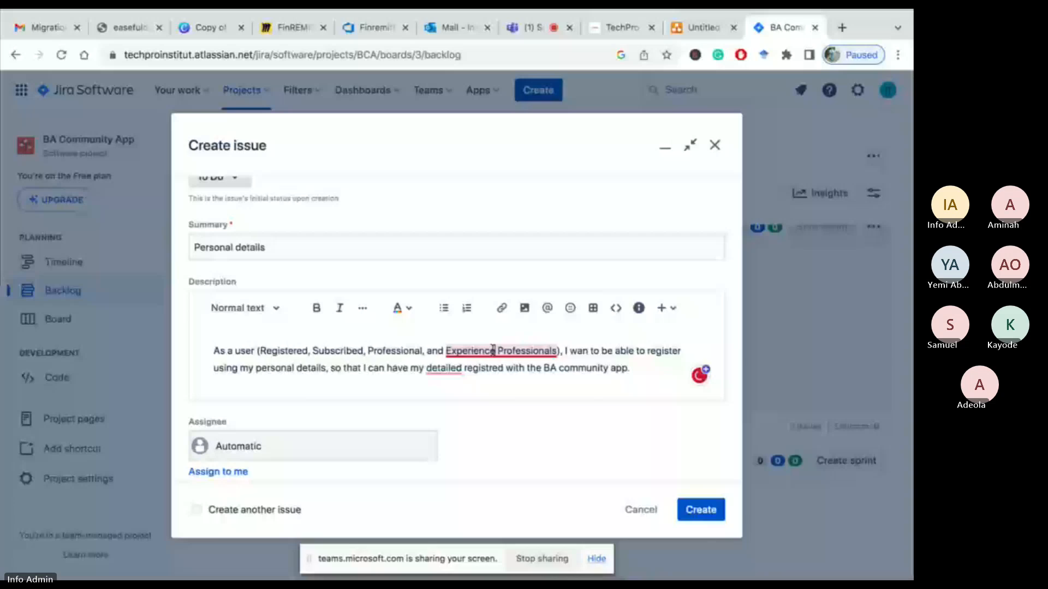
left_click(506, 350)
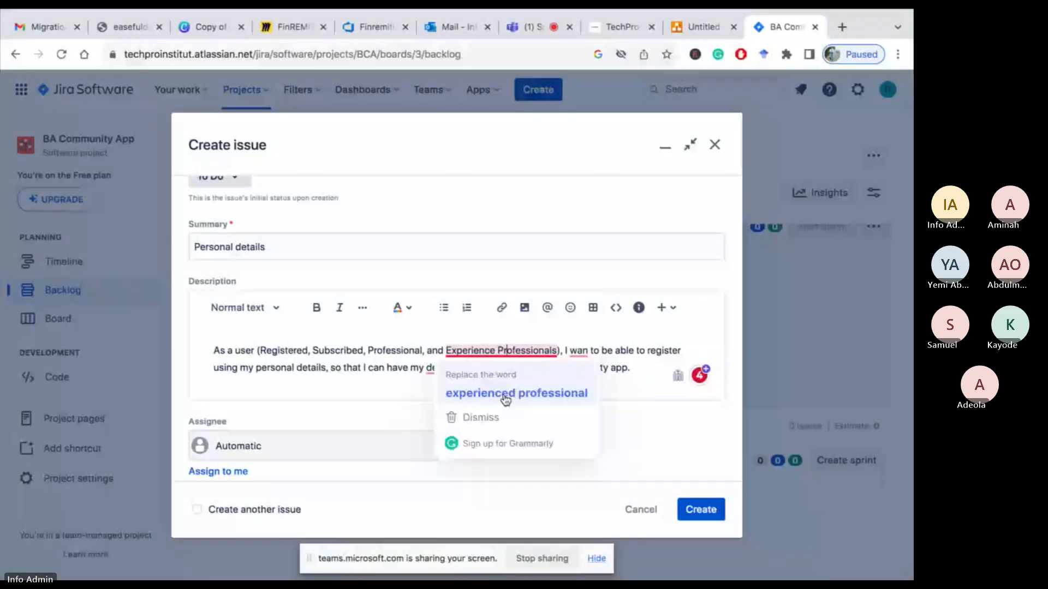
left_click(506, 393)
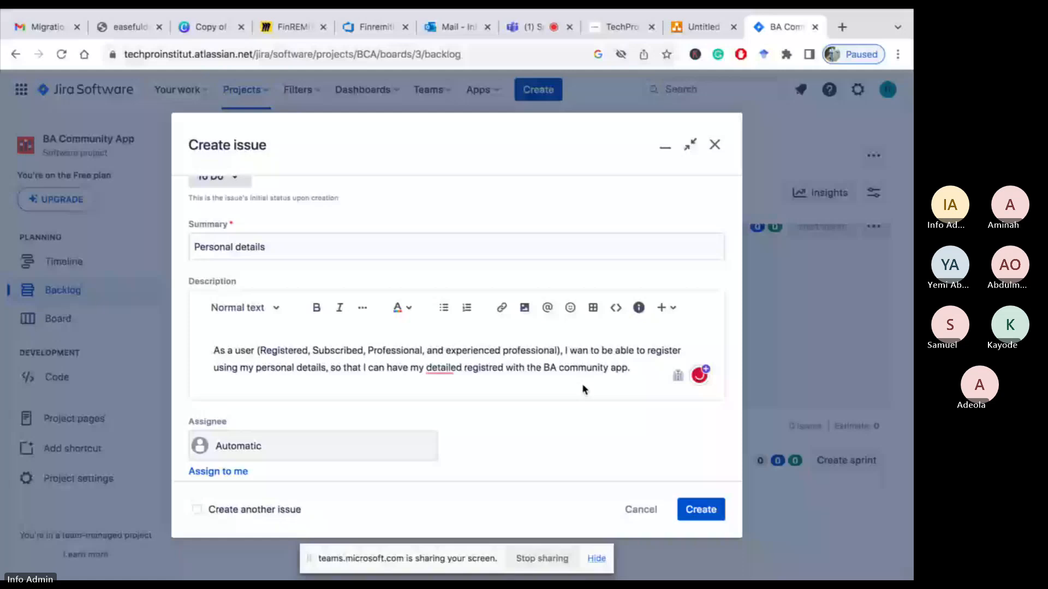
type("t")
left_click(582, 385)
mouse_move(445, 369)
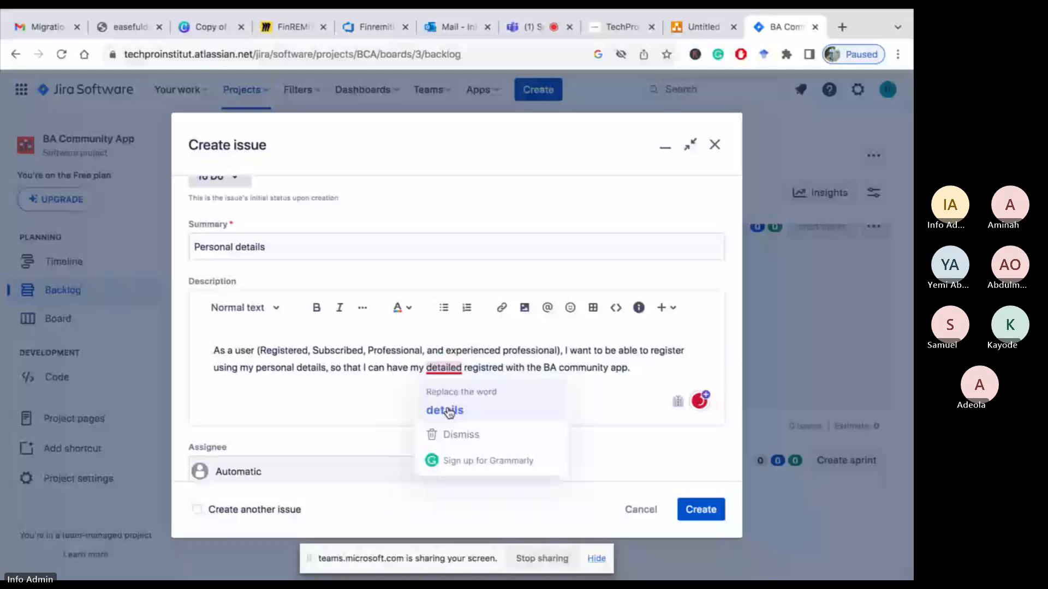
left_click(449, 412)
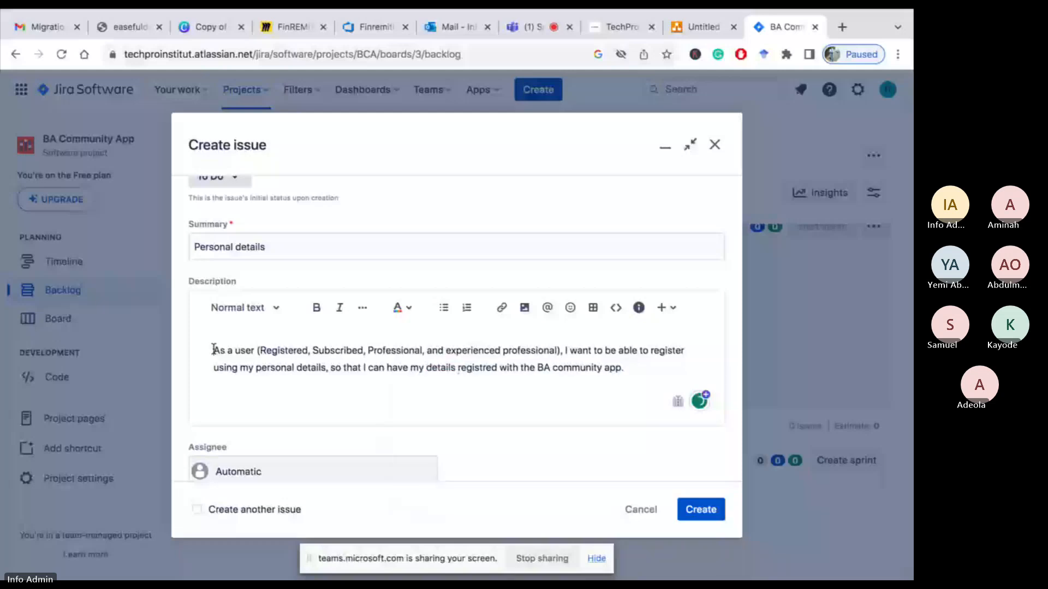
Add a 'User Story' heading line above the description text and make it bold and underlined
left_click(214, 350)
key("Return")
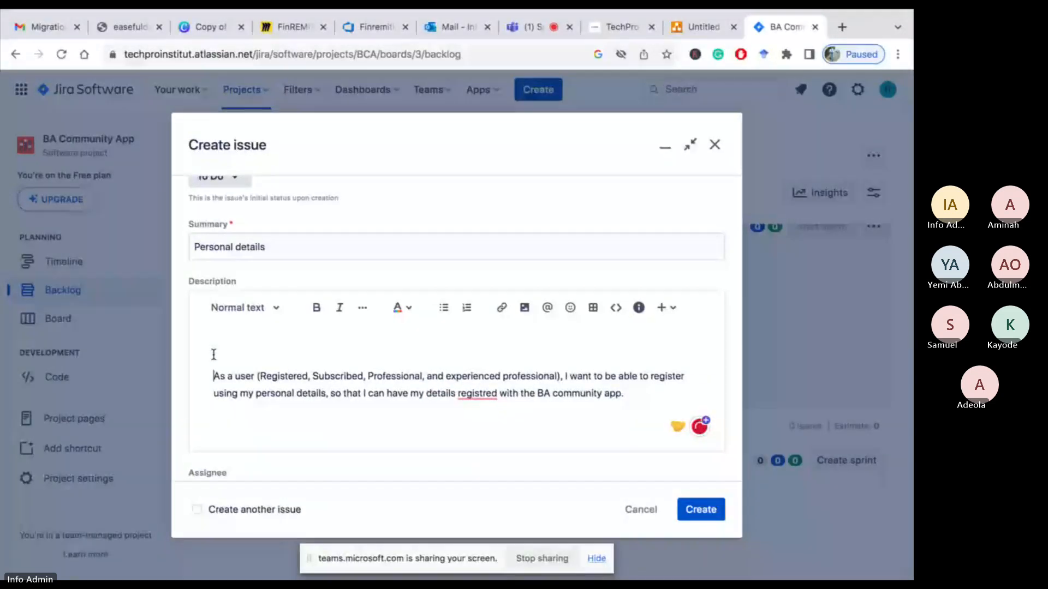
type("User Story")
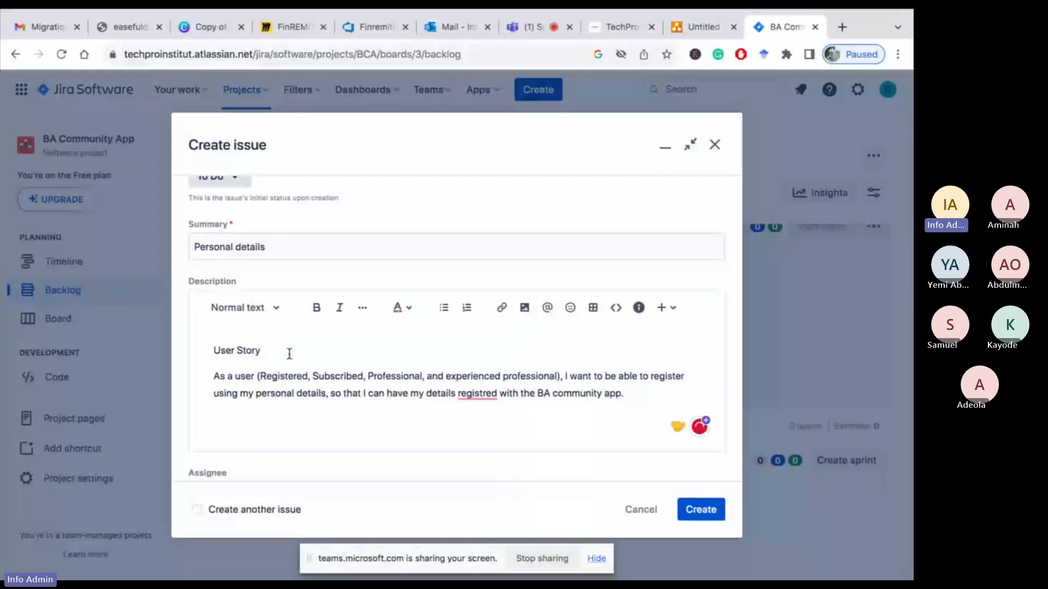
left_click_drag(289, 354, 211, 352)
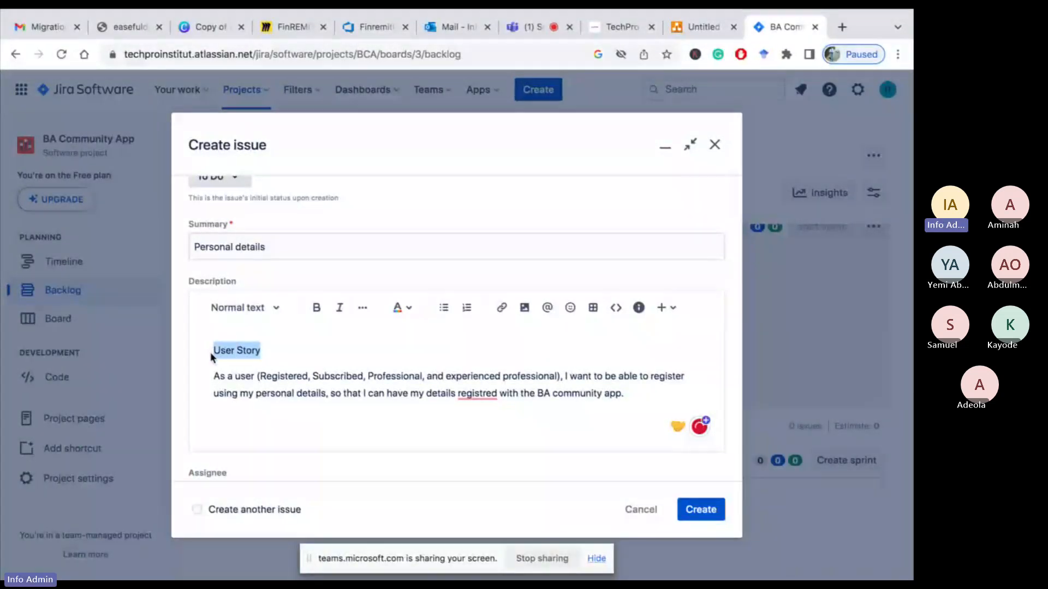
left_click(320, 311)
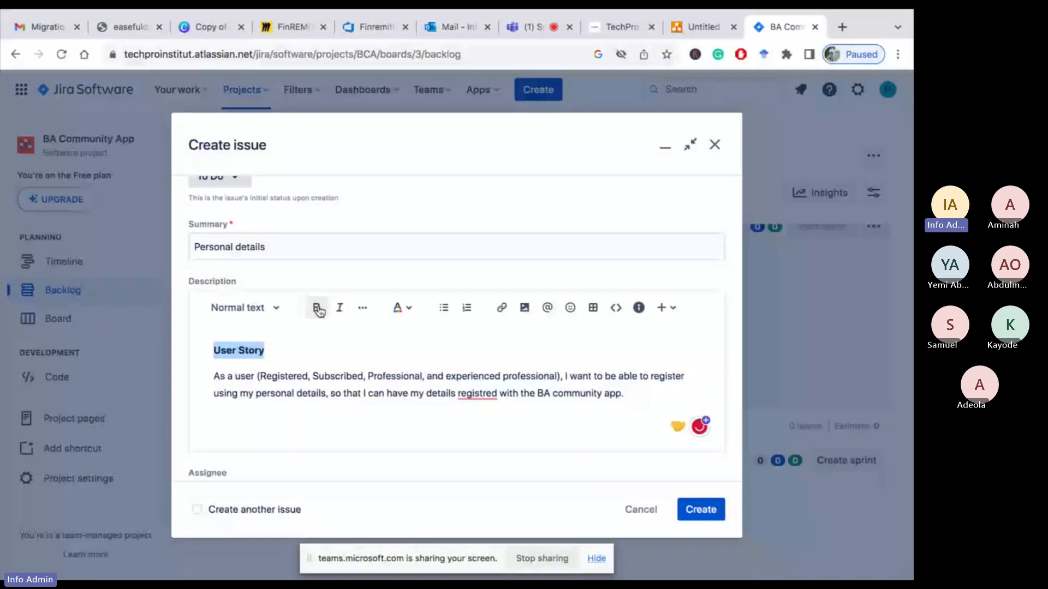
left_click(359, 310)
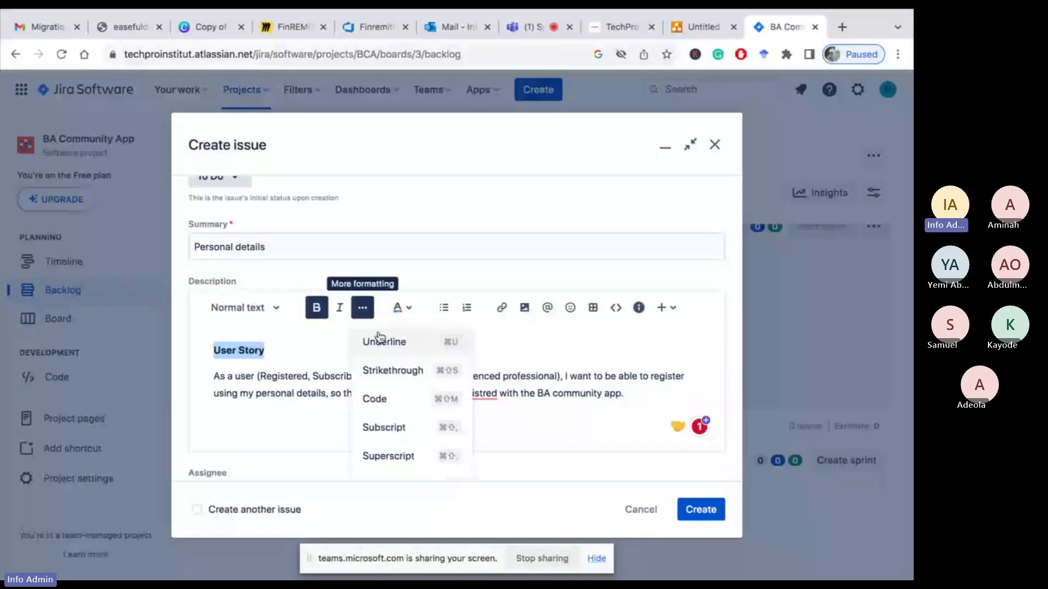
left_click(379, 339)
Below the story, add an 'Acceptance Criteria' line followed by 'Given that I am a user'
left_click(251, 423)
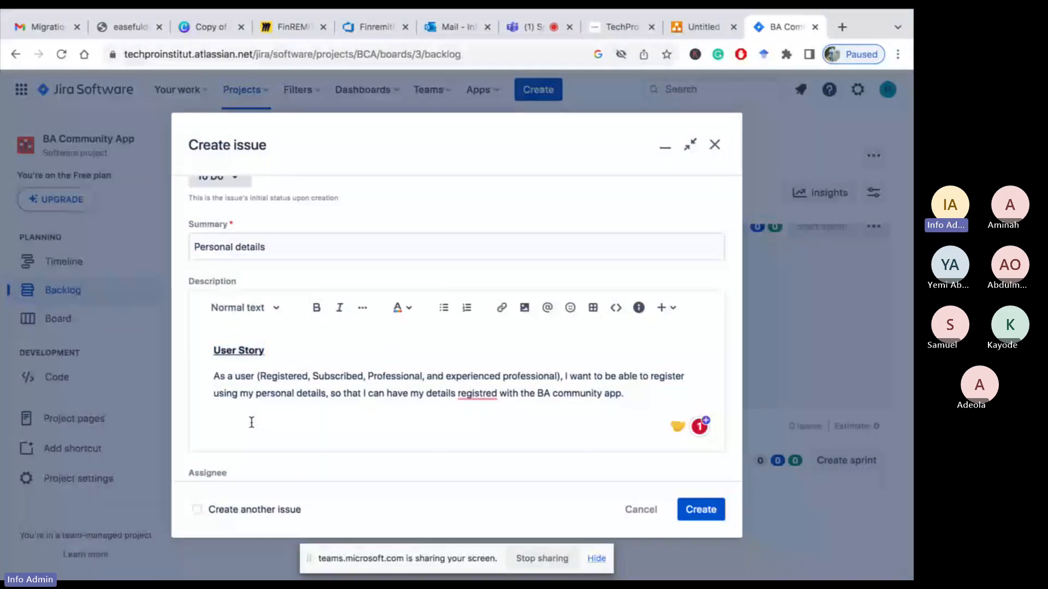
type("Acceptanc")
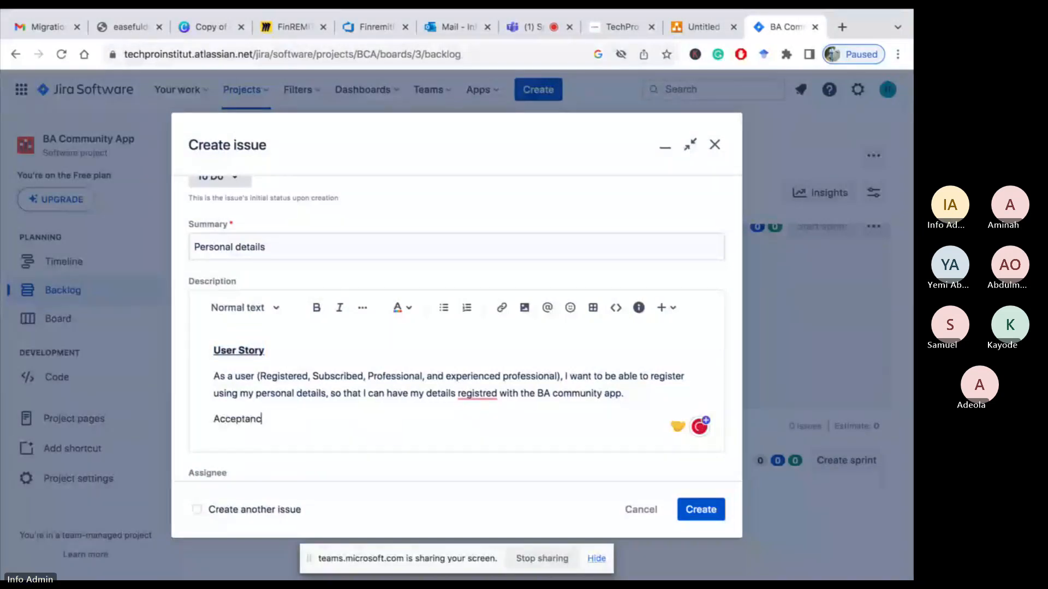
type("e Criteri")
type("a")
key("Return")
type("G")
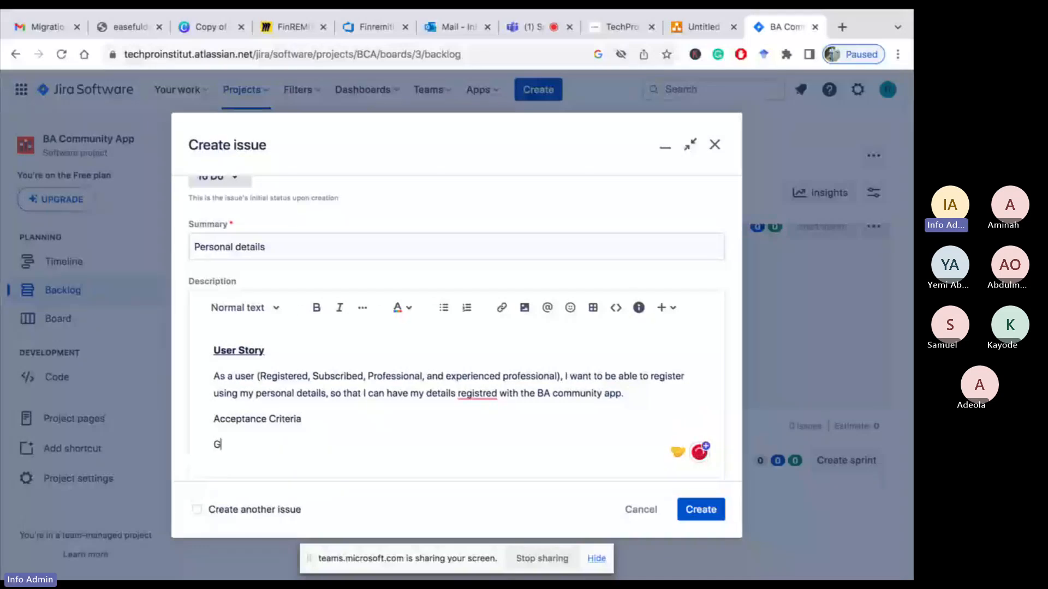
type("iven that I am")
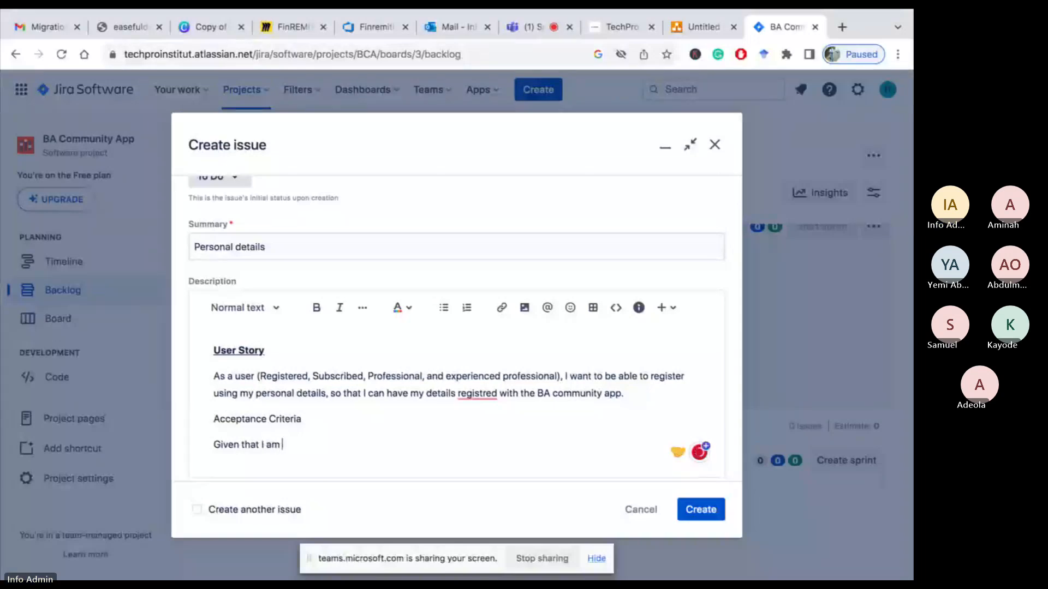
type(" a user")
Add the next criteria line 'When I click on the register button'
key("Return")
type("We")
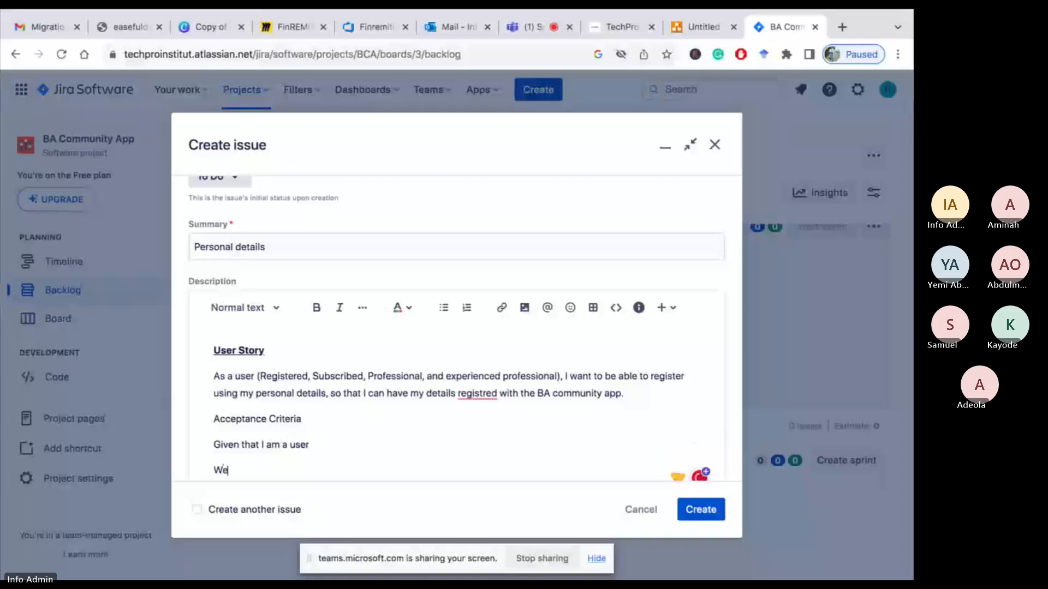
type("hen I click")
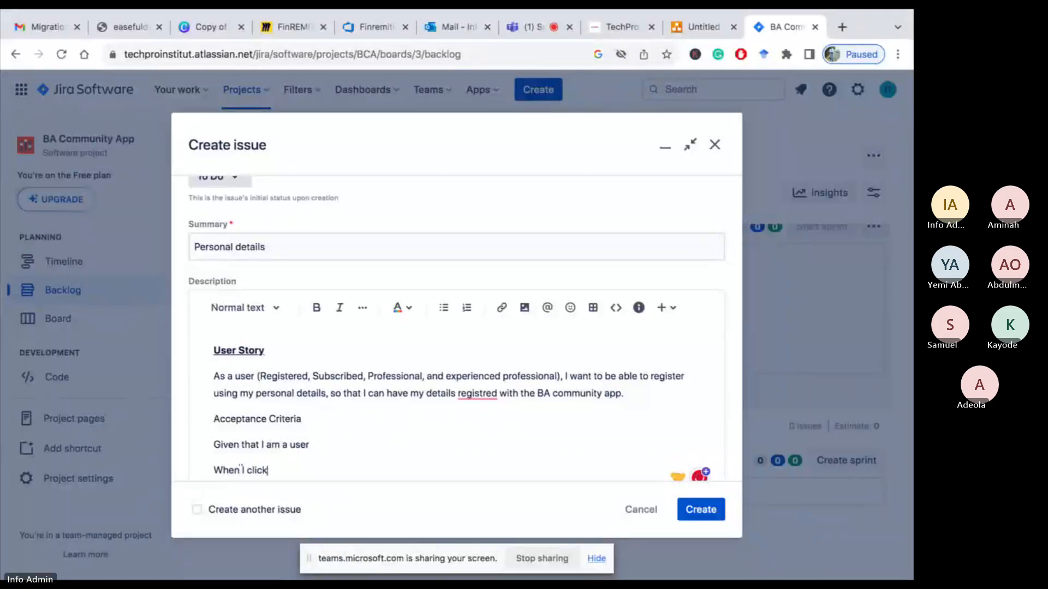
type(" o")
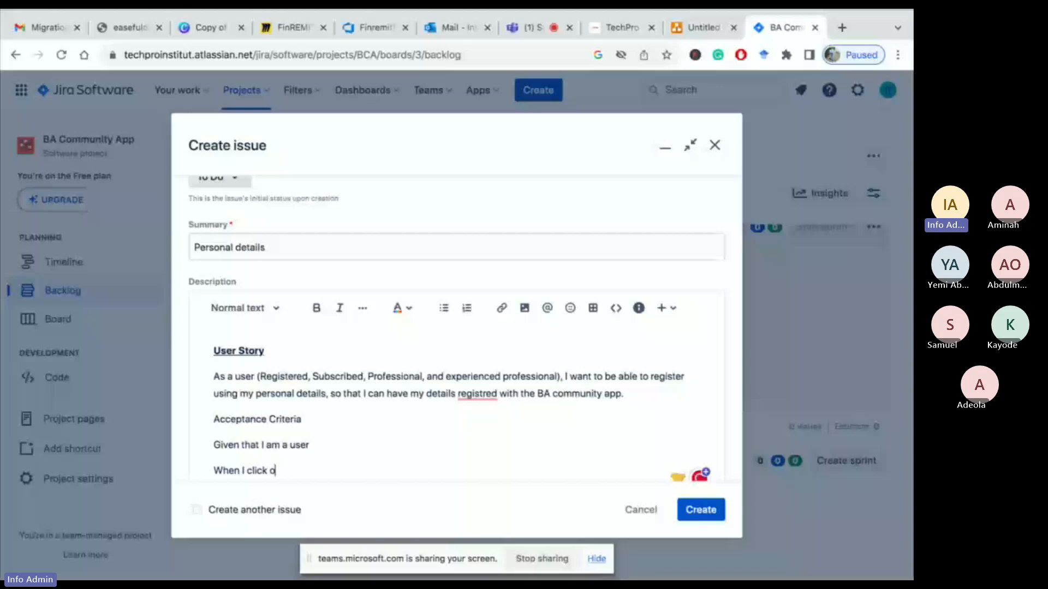
type("n the")
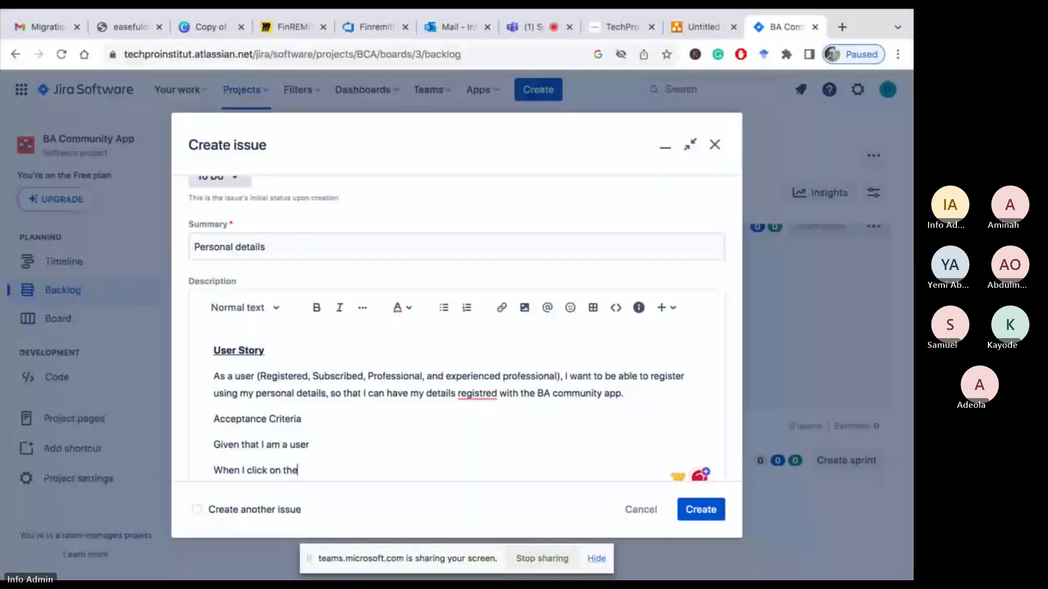
type(" register")
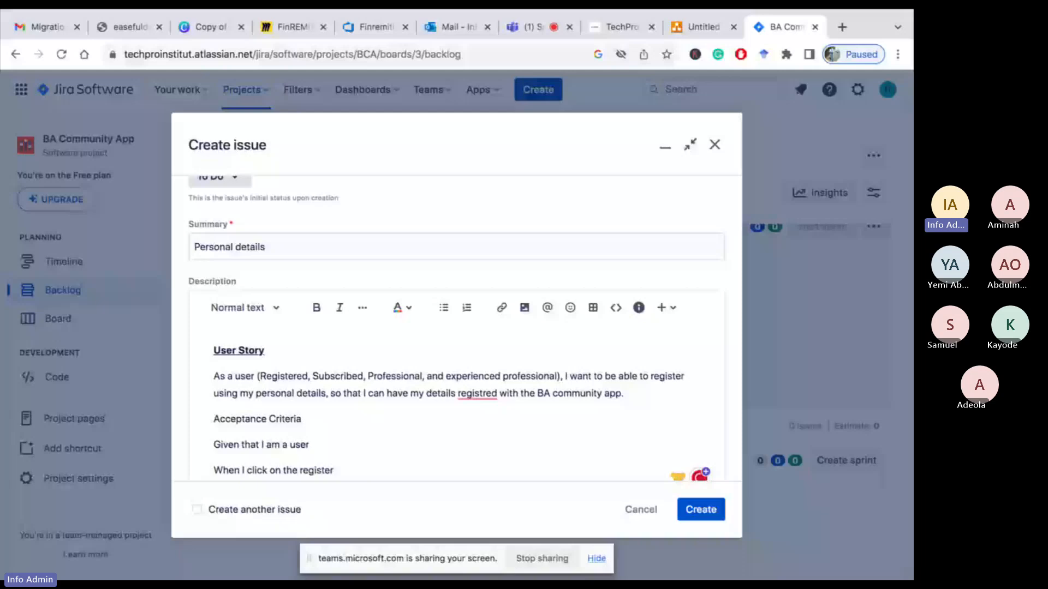
type(" button")
key("Return")
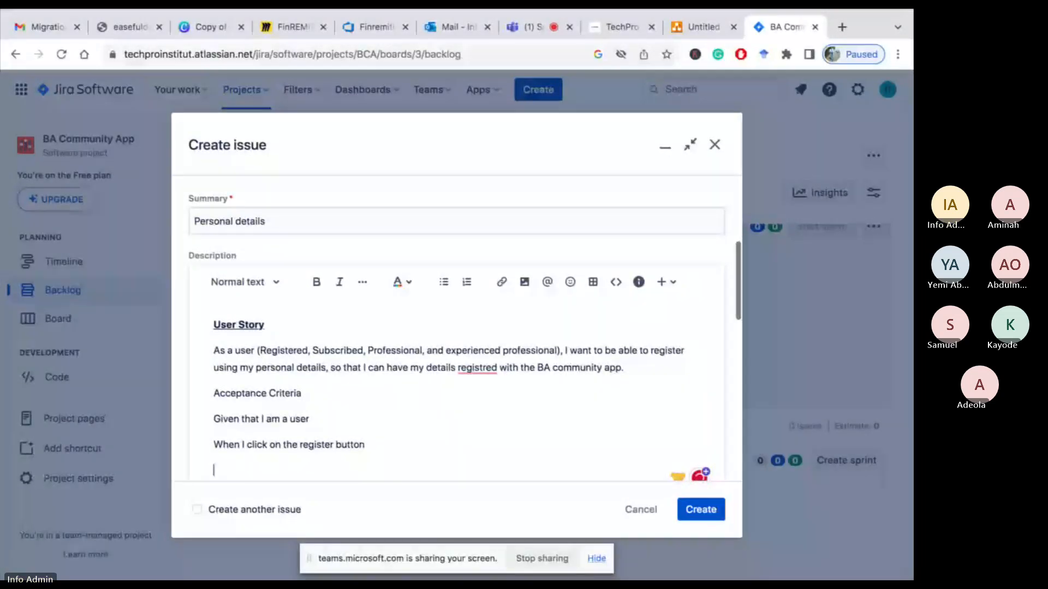
Add the criteria line 'Then the personal detail fields should display'
type("TH")
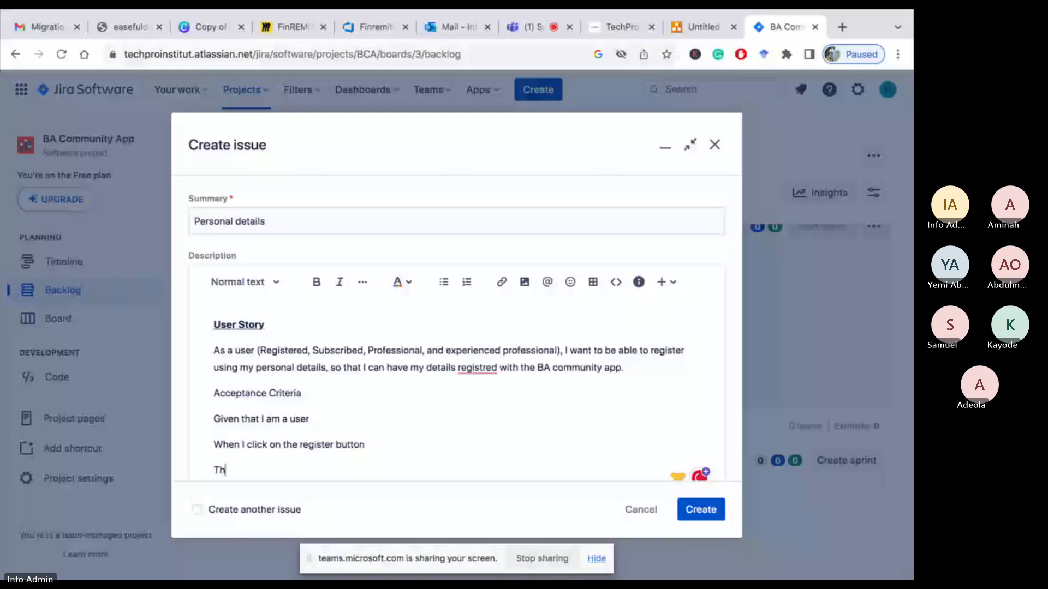
key("BackSpace")
type("hen")
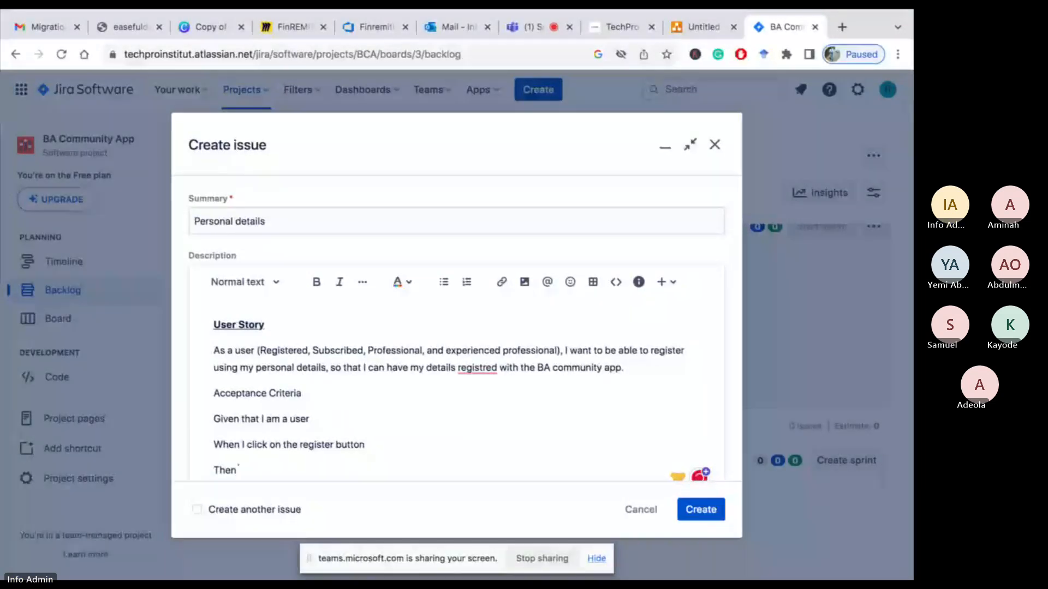
type(" the")
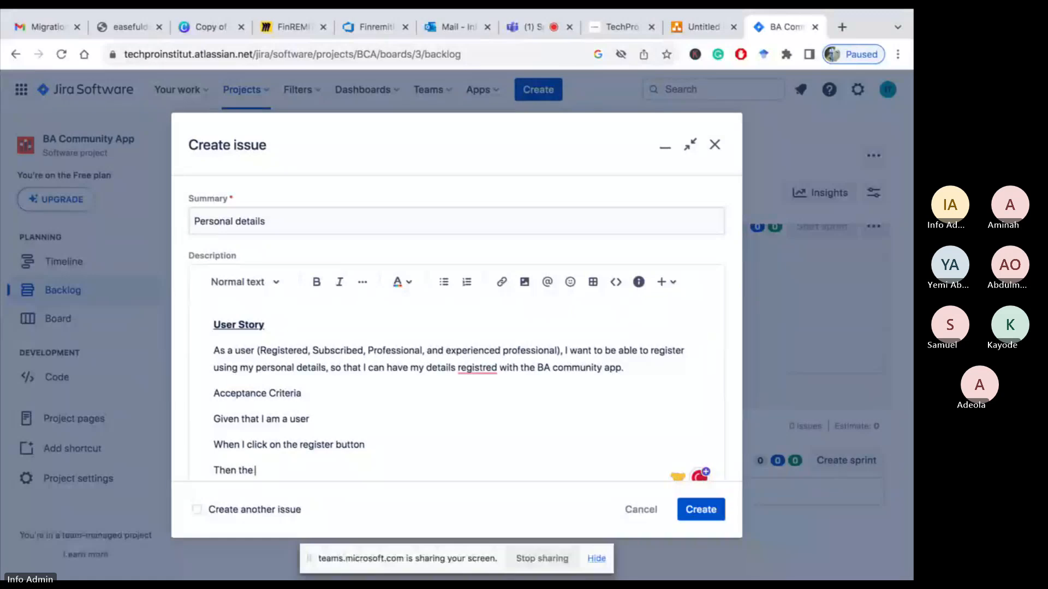
type(" pe")
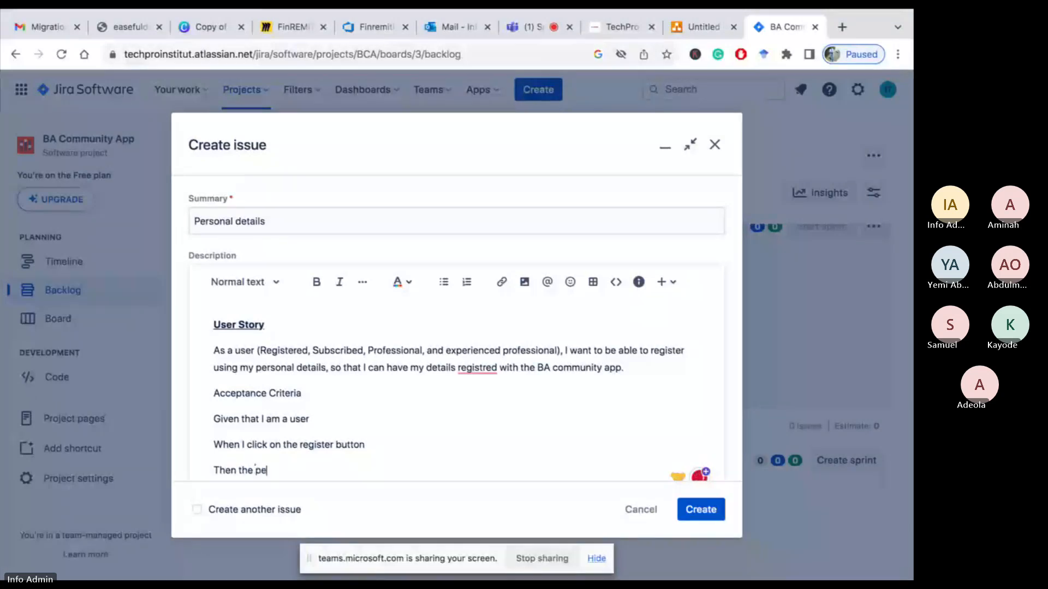
type("rsonal detail")
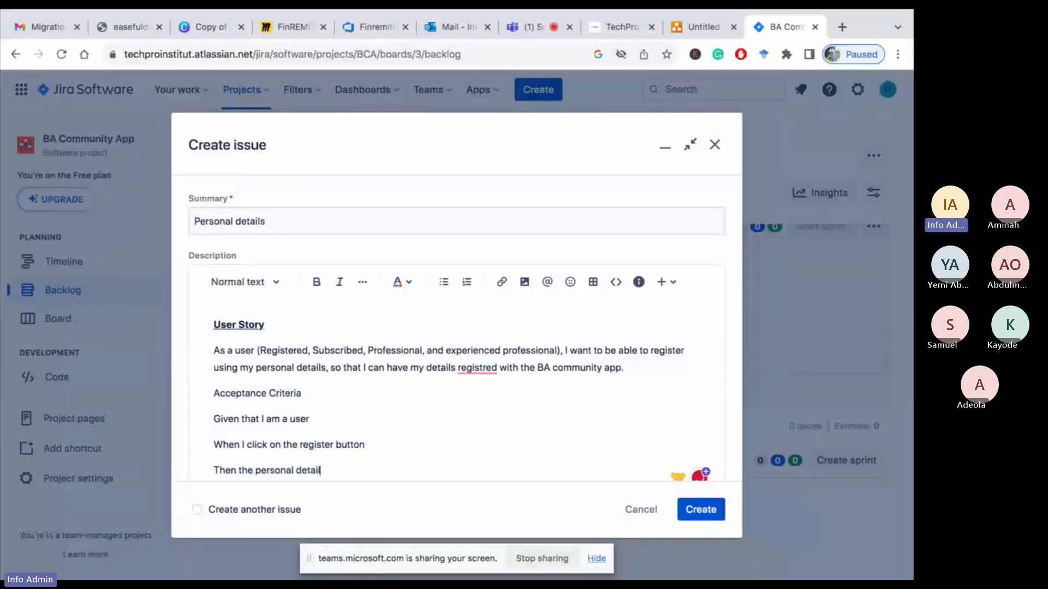
type("s fields")
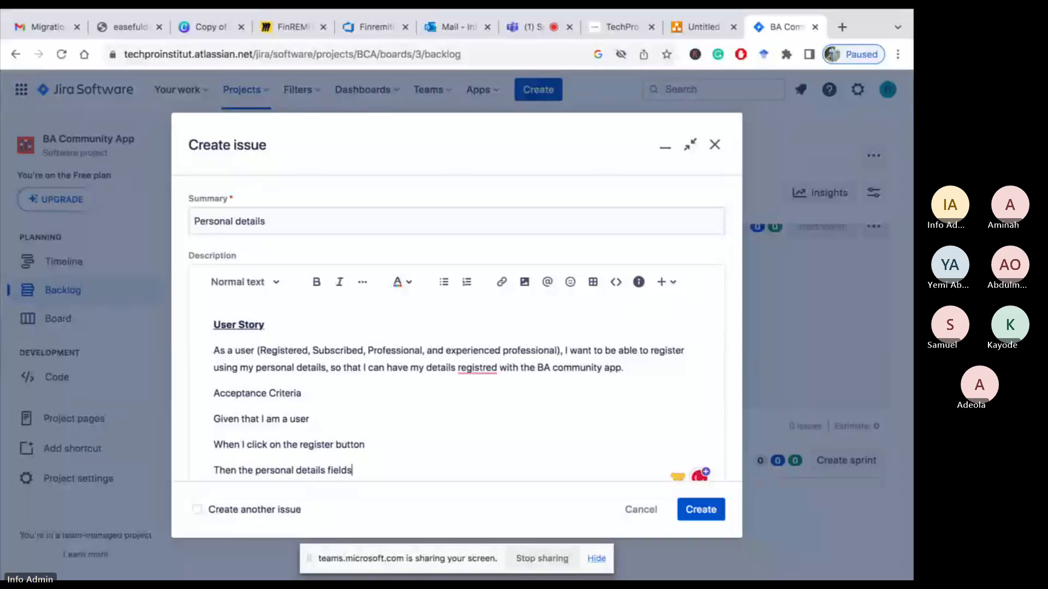
key("Left")
key("BackSpace")
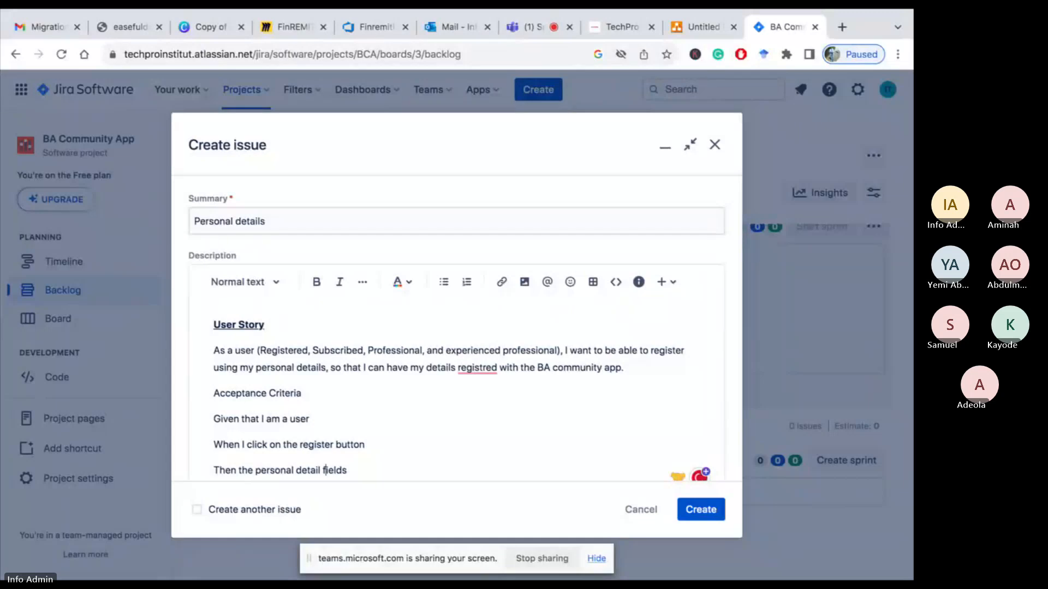
key("Right")
key("Right")
key("Right")
key("Right")
key("Right")
type("should d")
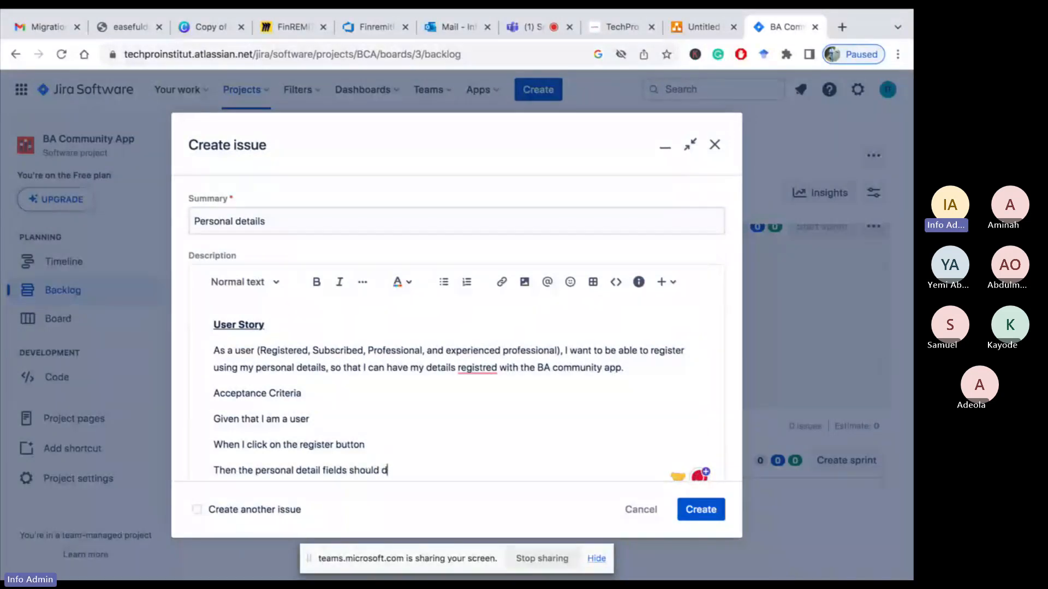
type("isplay")
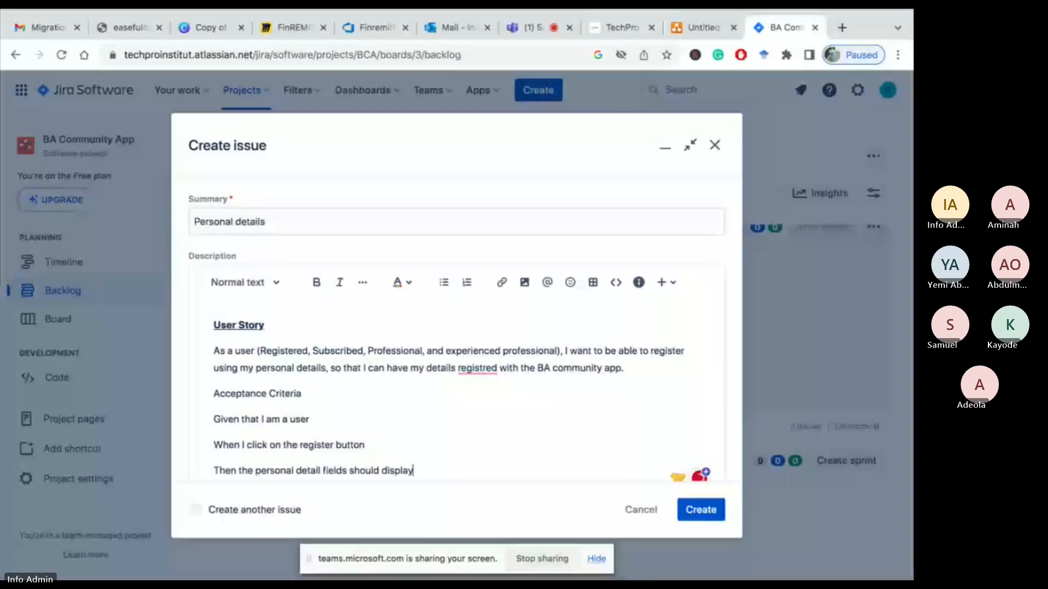
Insert a line 'Scenario 1: Display personal detail fields' directly under 'Acceptance Criteria'
left_click(324, 395)
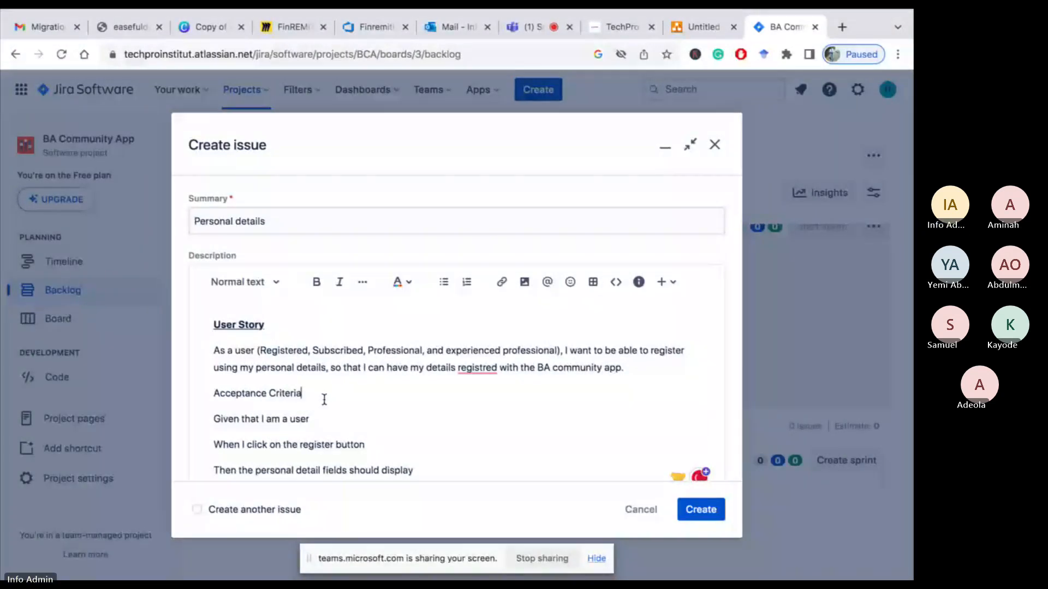
key("Return")
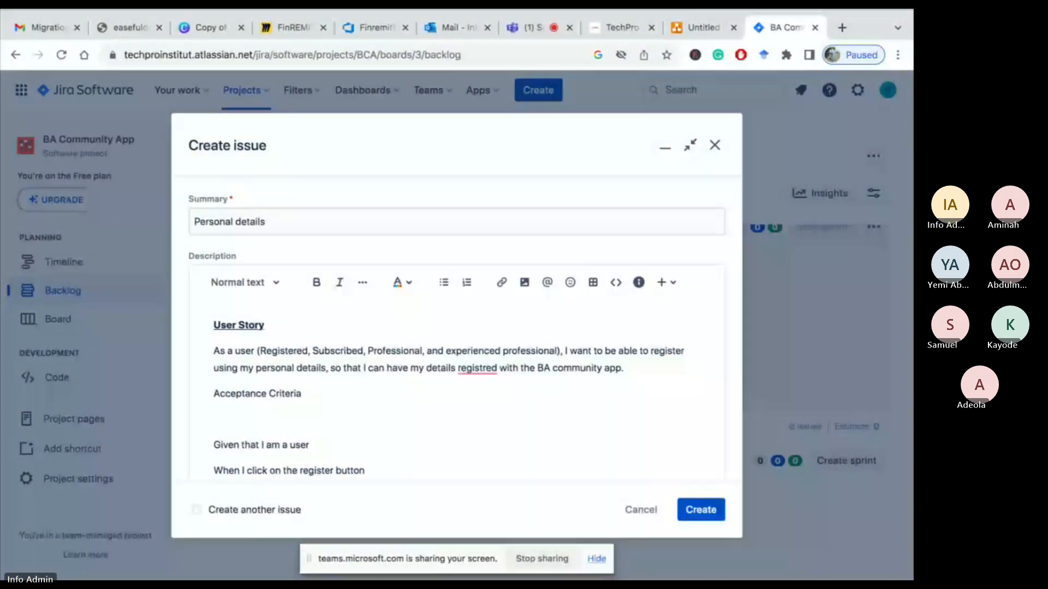
type("Scena")
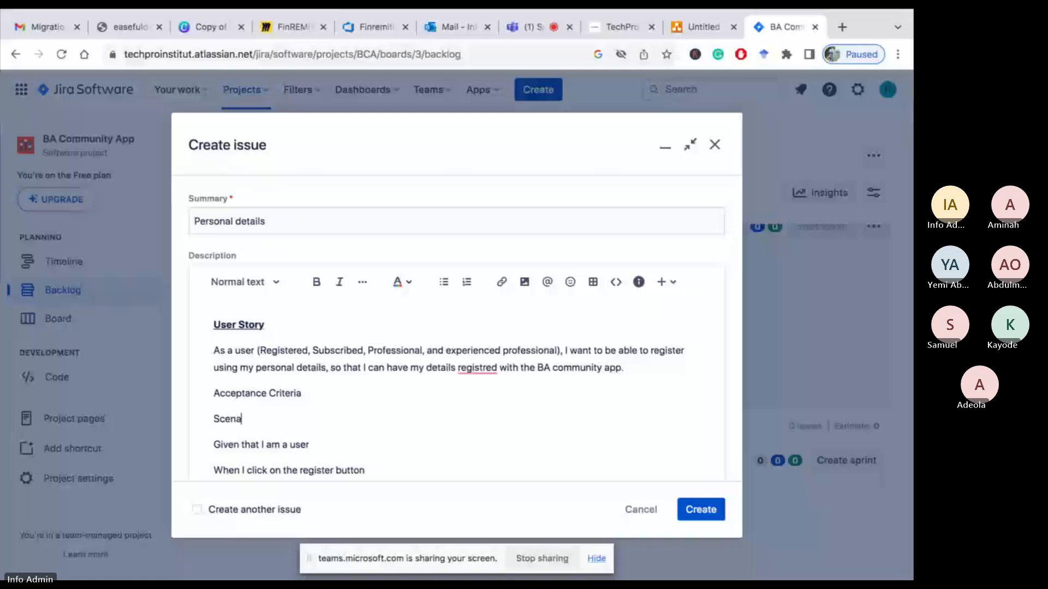
type("rio 1: Display pers")
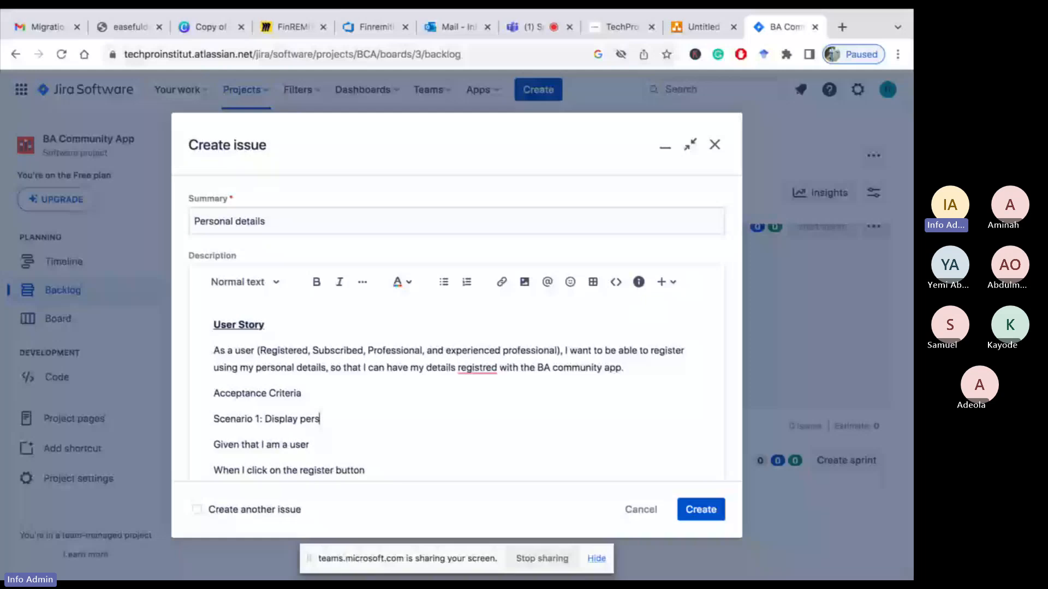
type("onal detail fields")
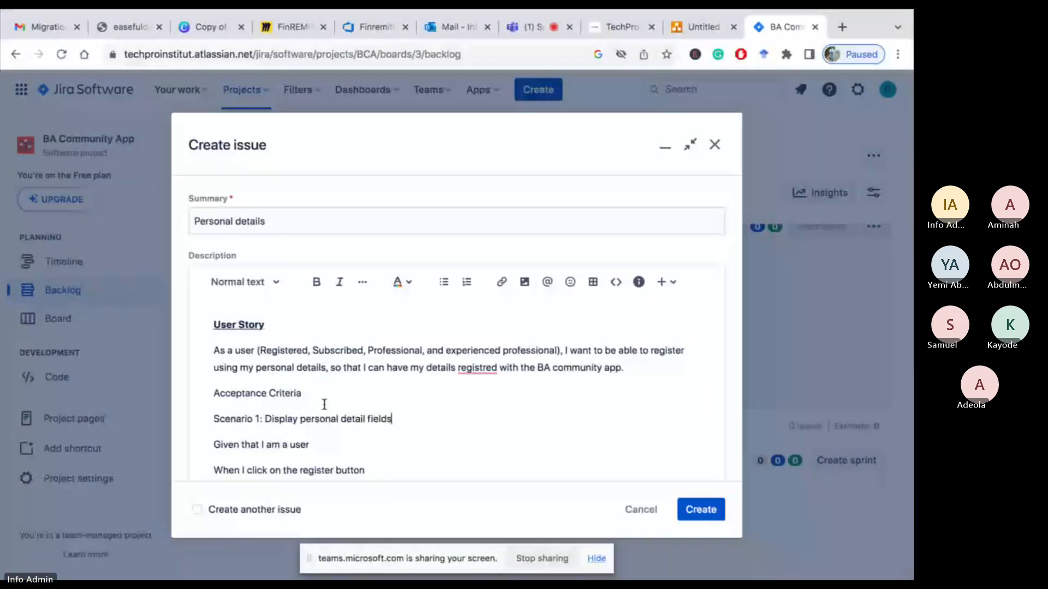
Make the 'Acceptance Criteria' and 'Scenario 1: Display personal detail fields' lines bold
key("shift+Home")
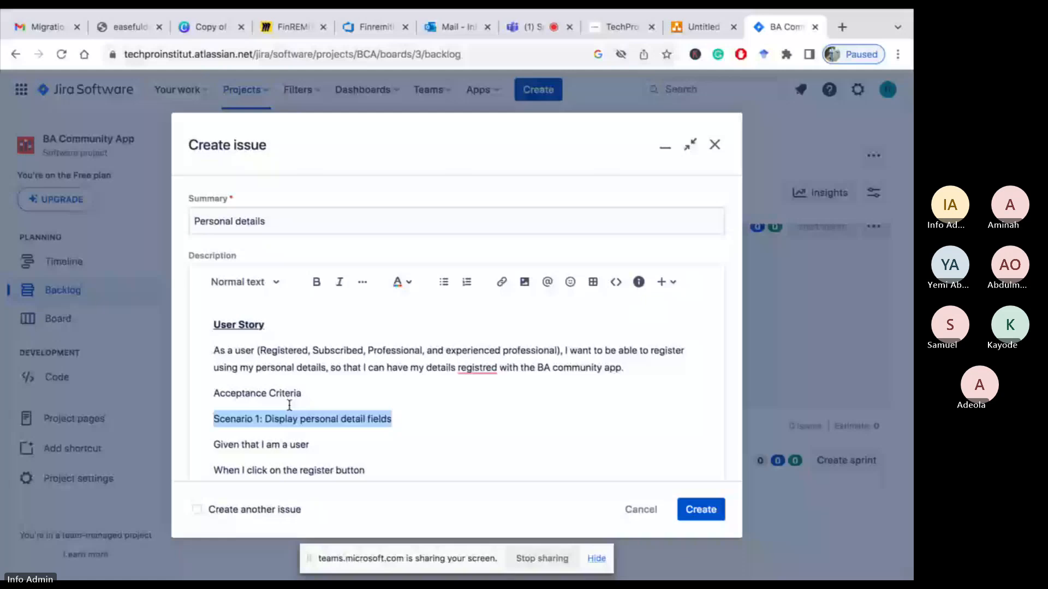
key("shift+Up")
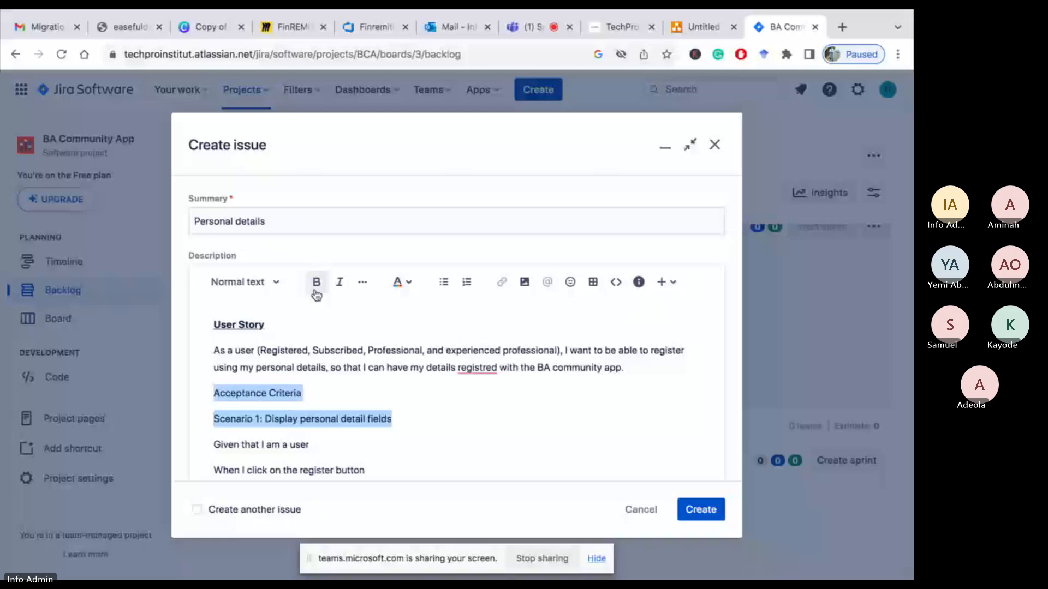
left_click(315, 291)
Below the Scenario 1 criteria, after a blank line, add 'Scenario 2: Type on the personal detail fields'
scroll(400, 385, "down", 3)
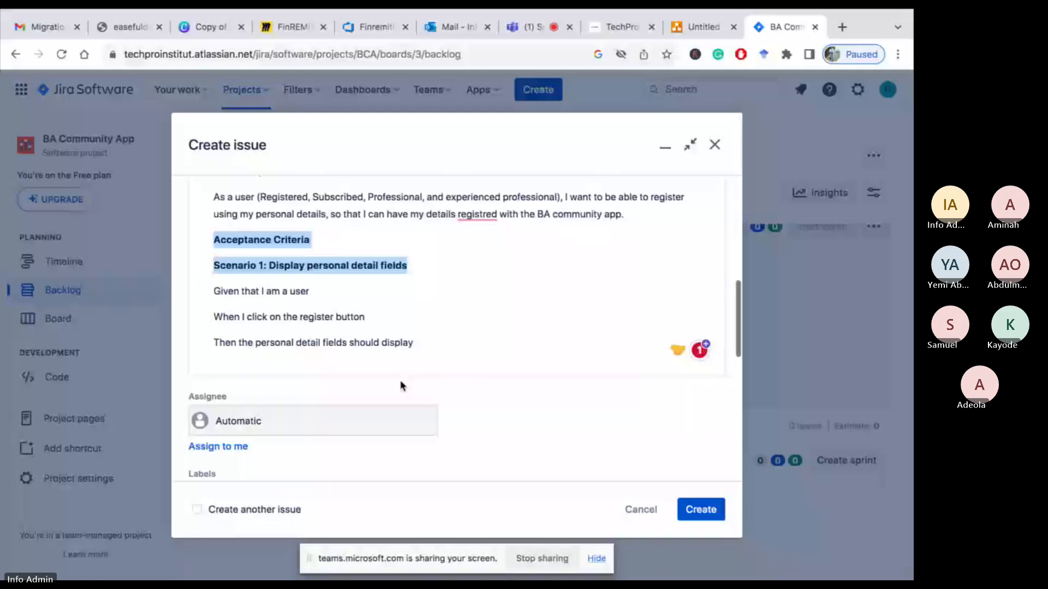
left_click(423, 344)
key("Return")
key("Return")
type("S")
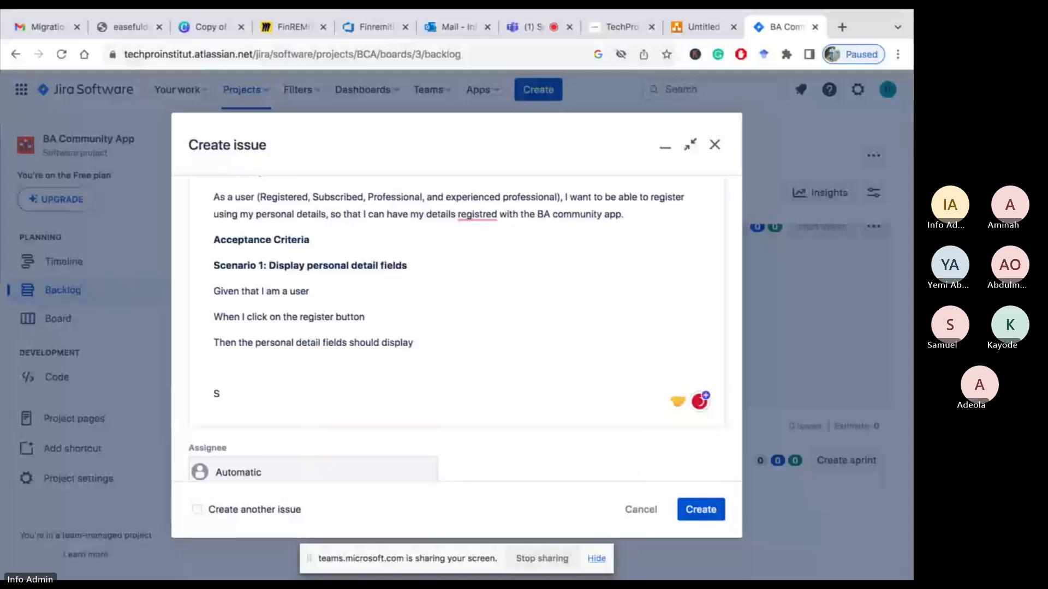
type("ce")
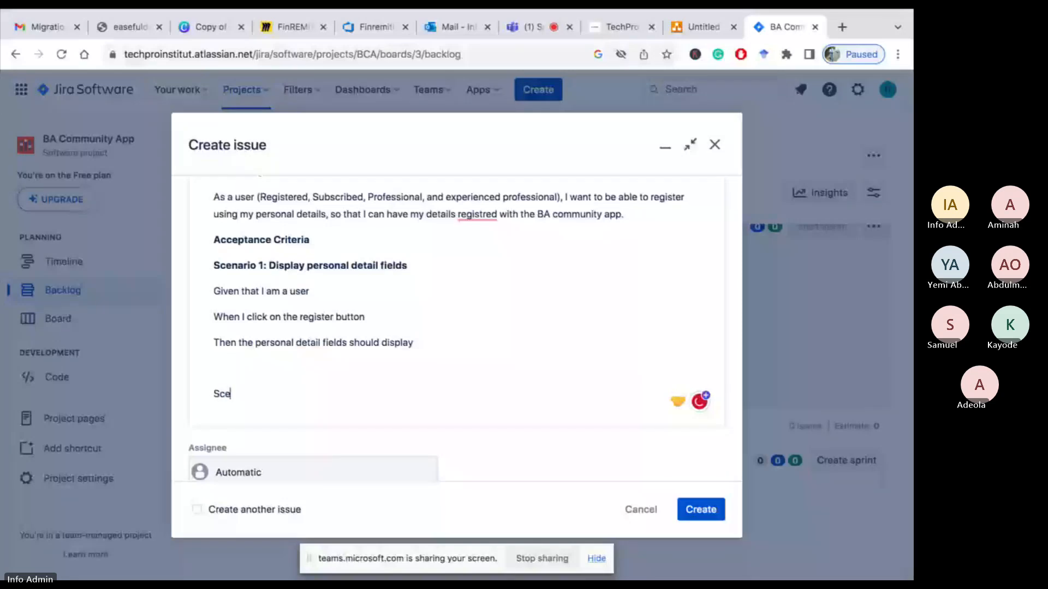
type("nario 2: T")
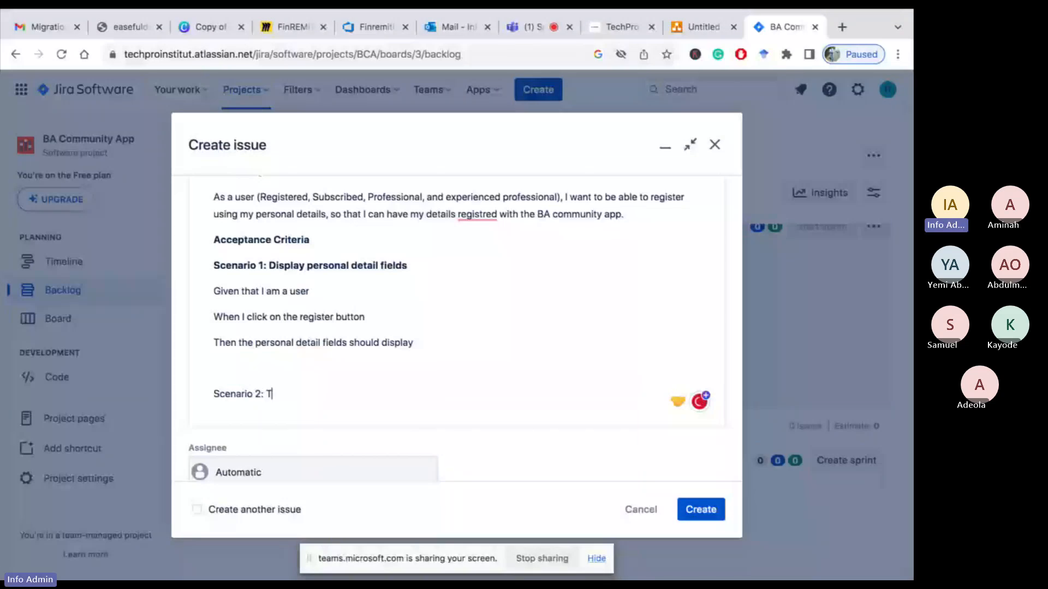
type("ype")
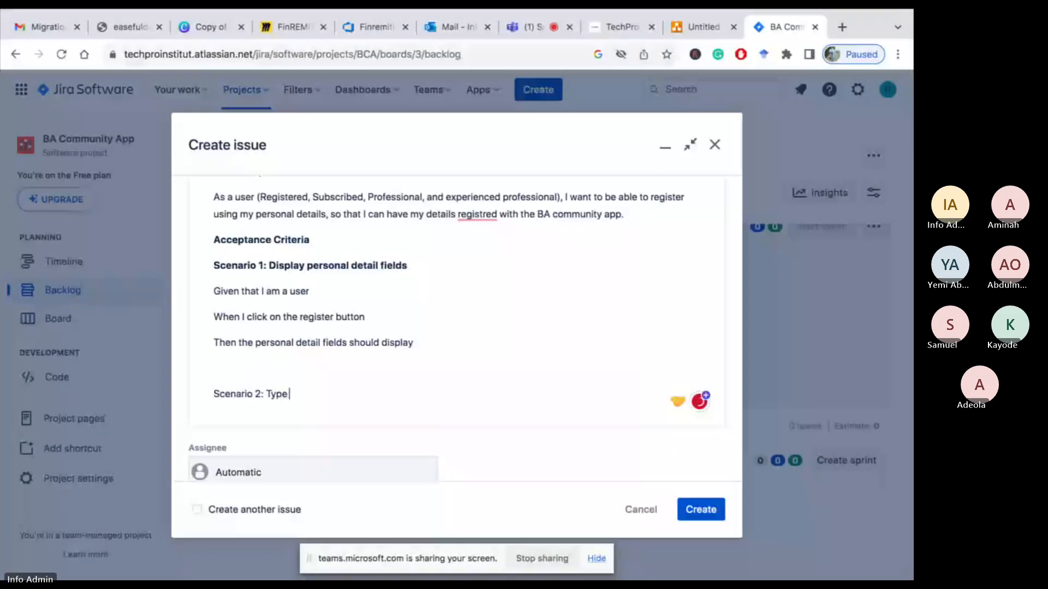
type(" on the")
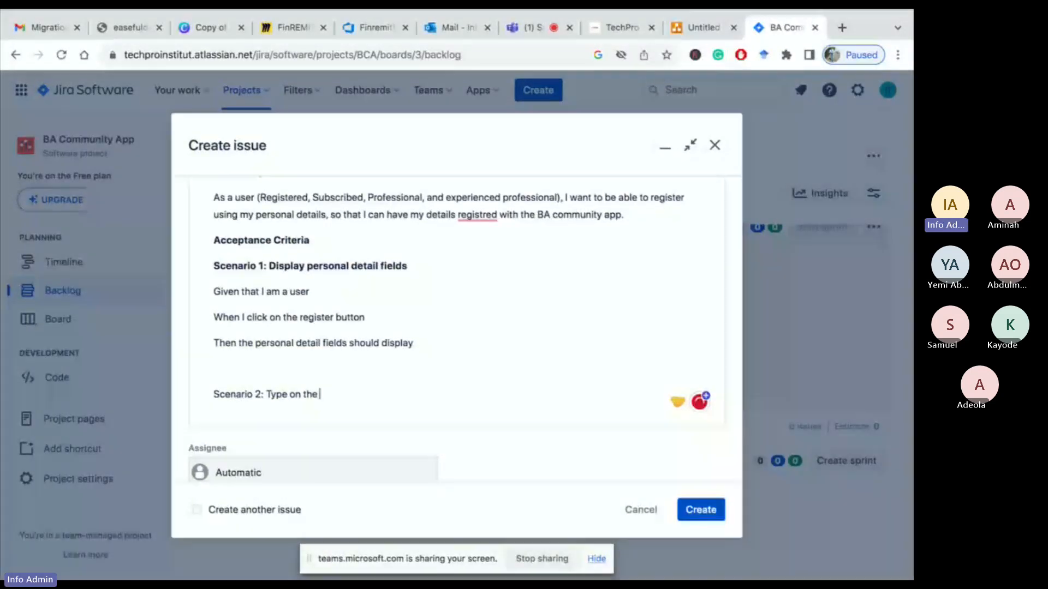
type(" personal detail")
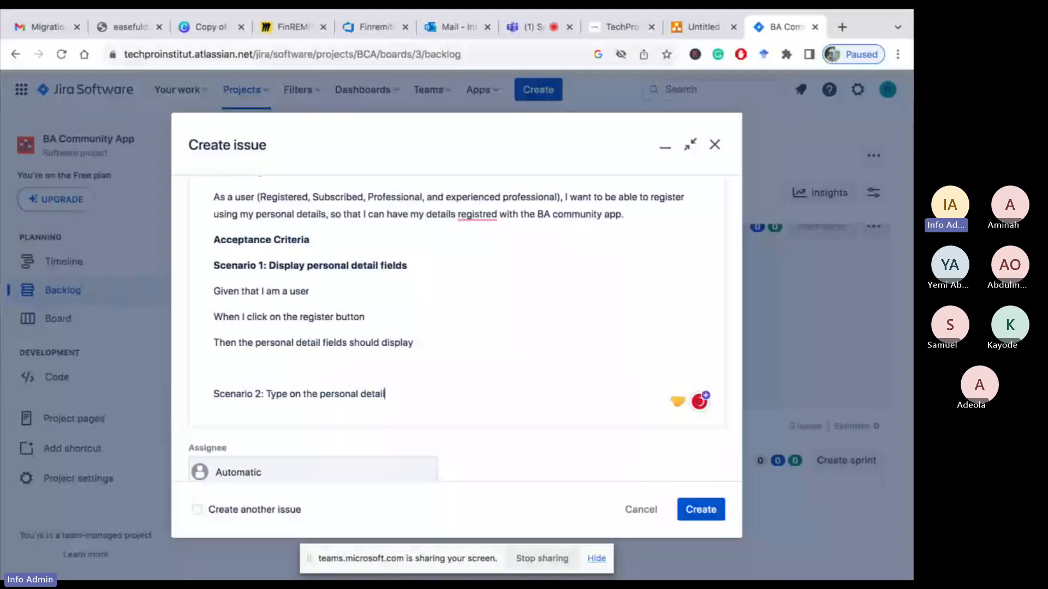
type(" fiel")
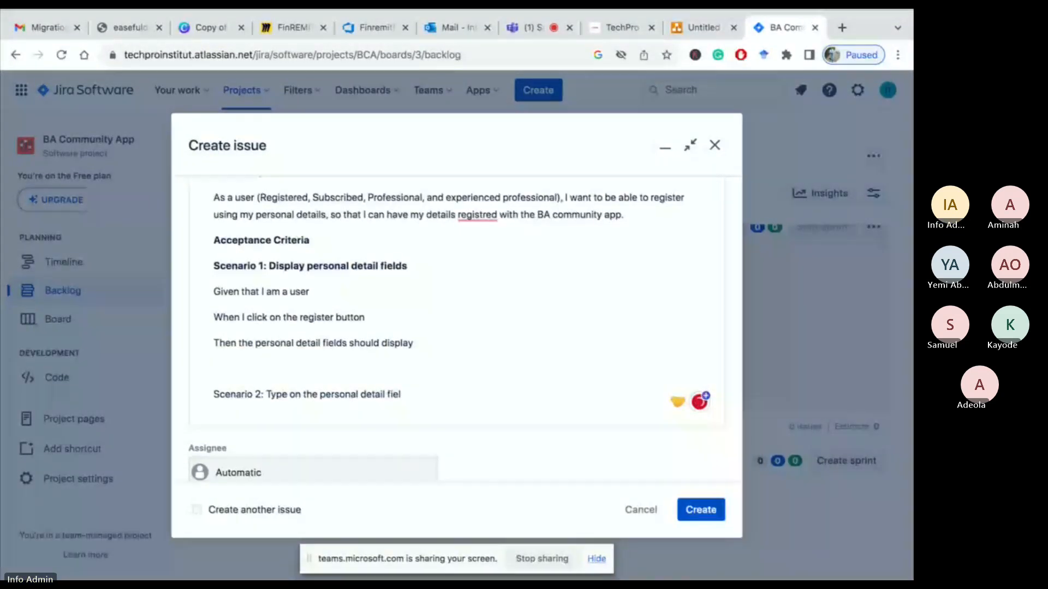
type("ds")
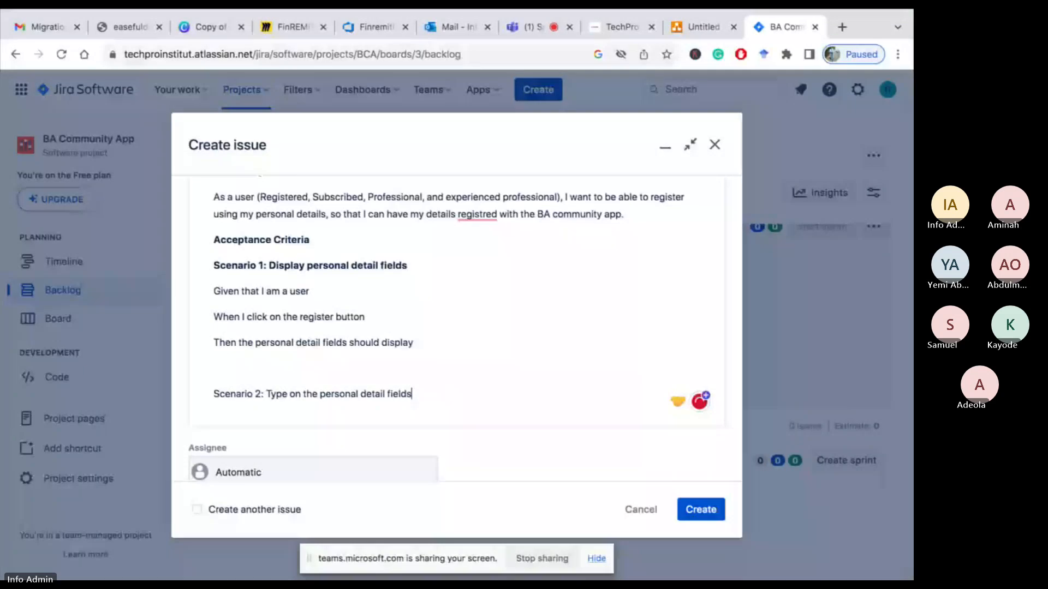
Add the line 'Given that I am a user and I am on the register button' under Scenario 2
key("Return")
type("Give")
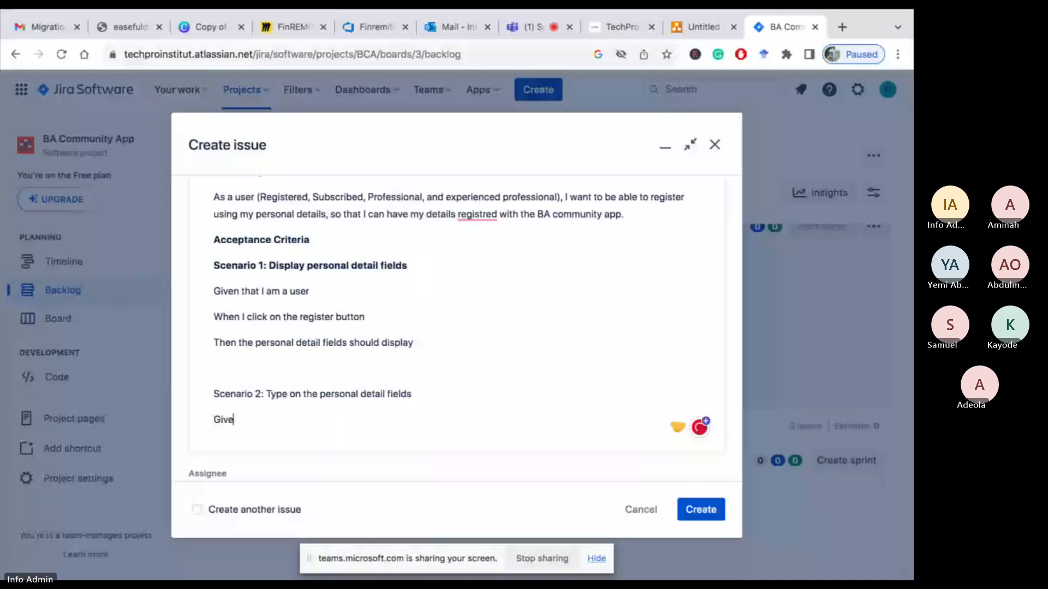
type("n tha")
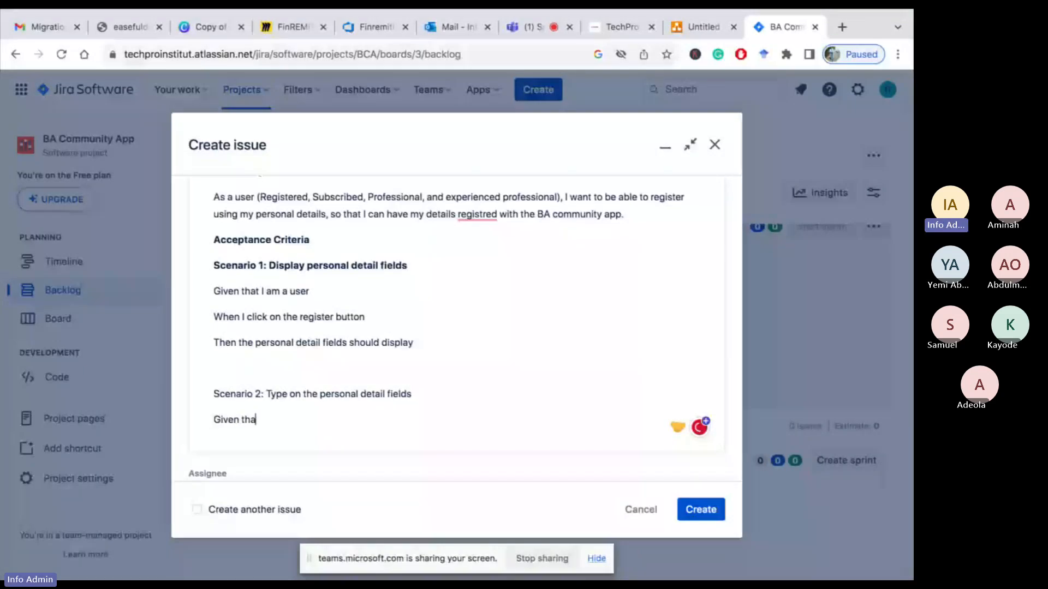
type("t I am a user")
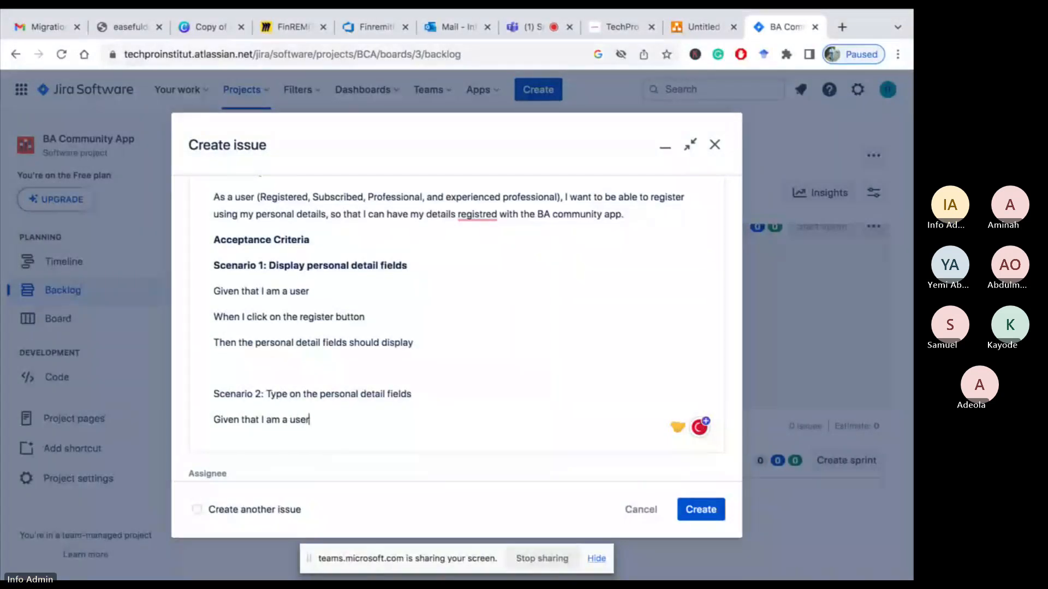
type(" and I am")
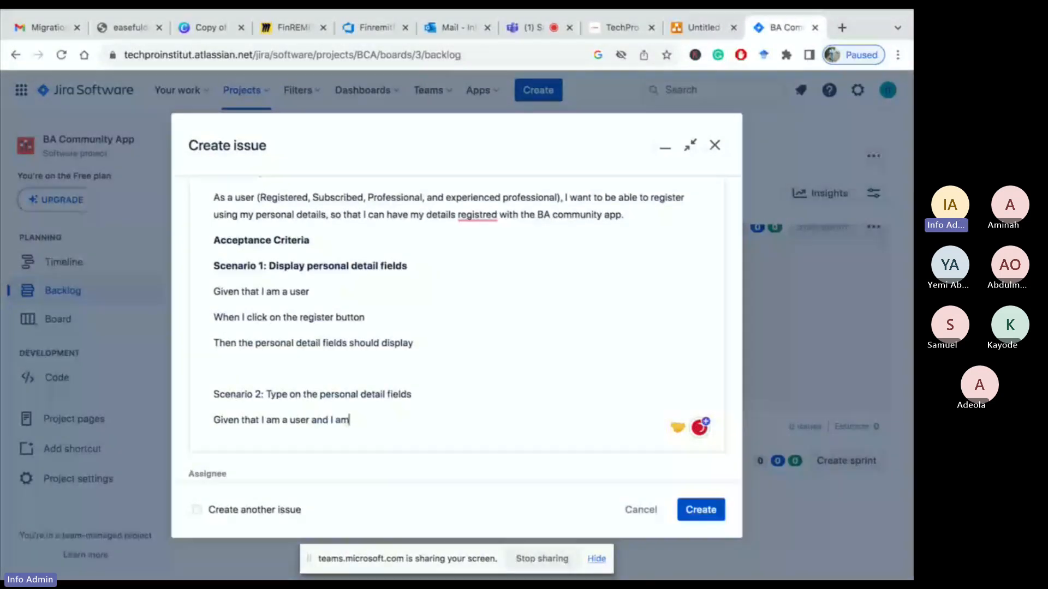
type(" on the")
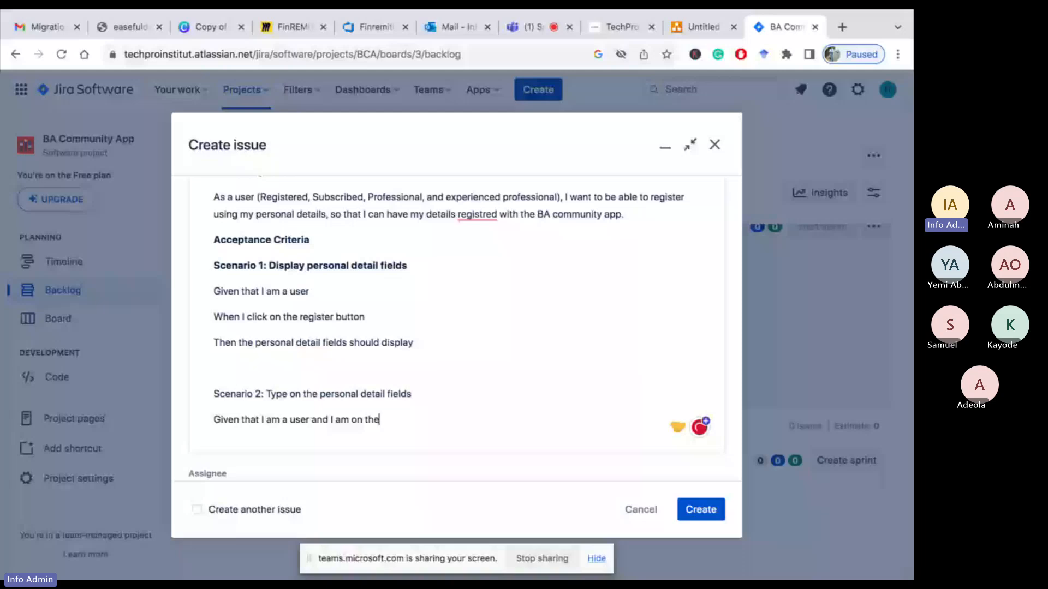
type(" regist")
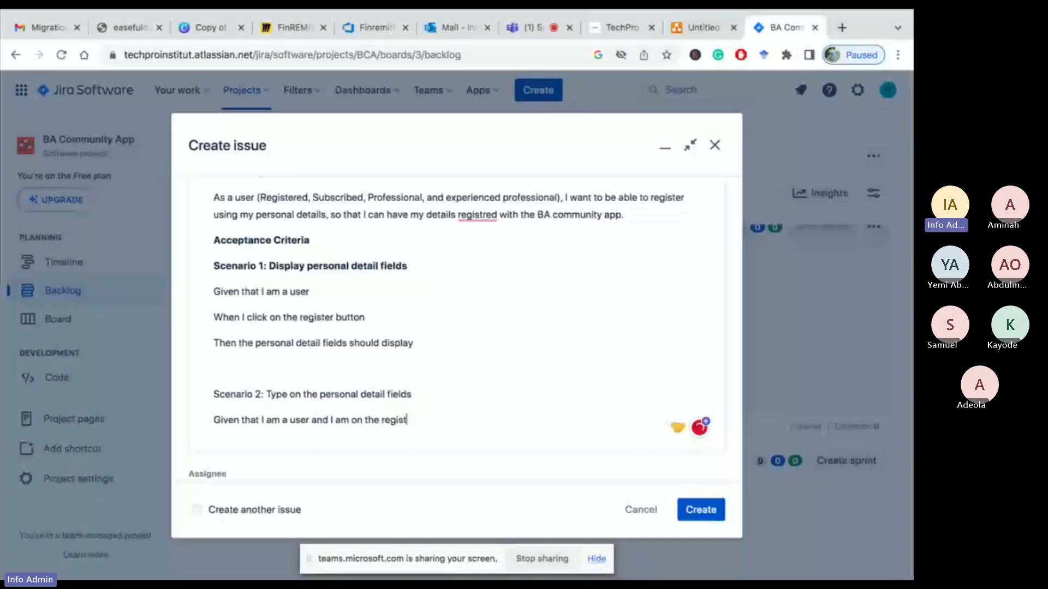
type("ere")
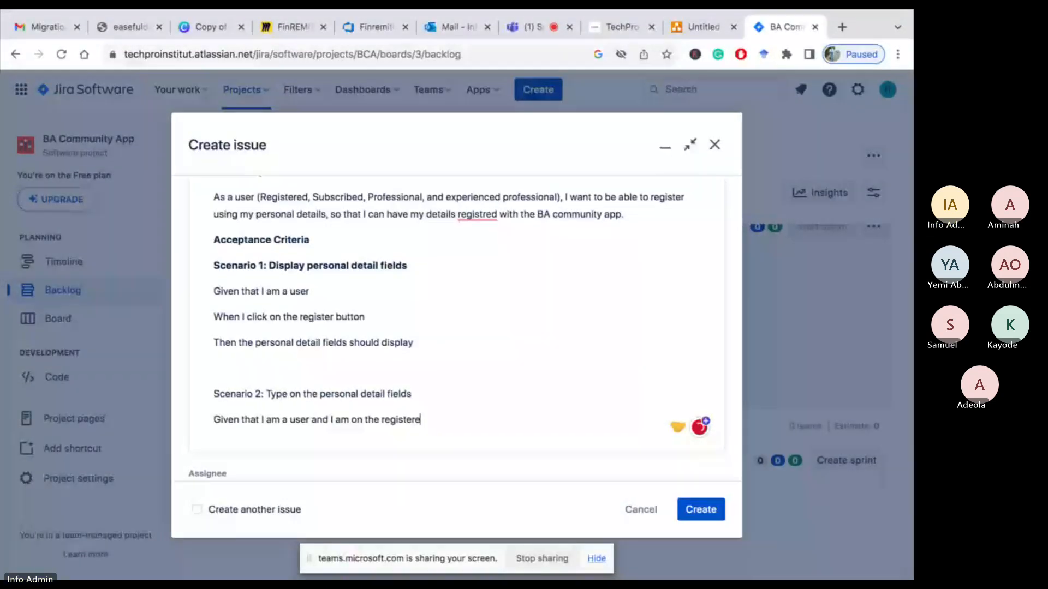
key("BackSpace")
type("button")
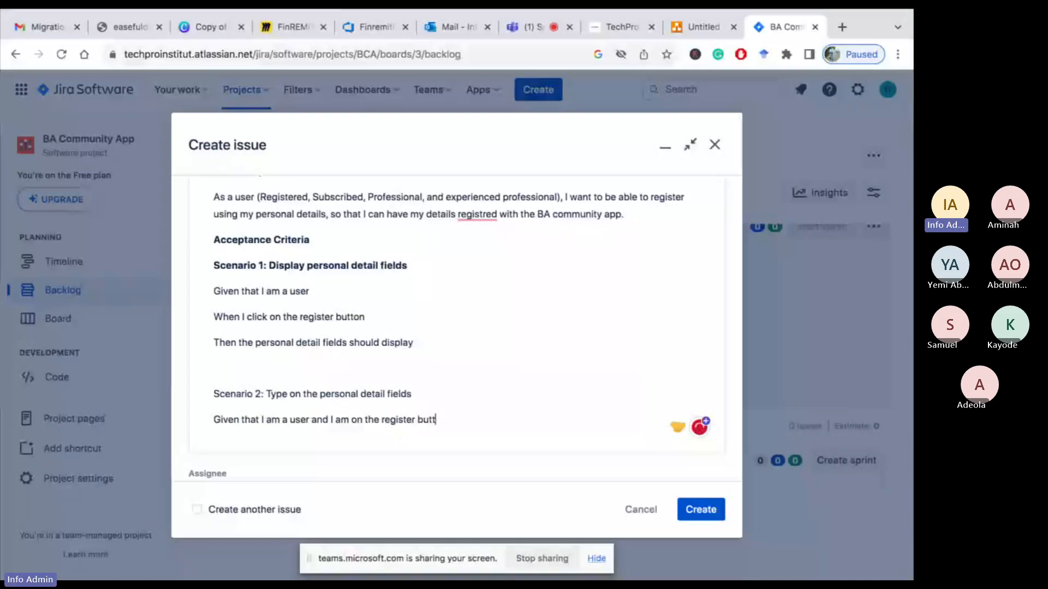
Add the line 'When I click on the register button' and begin the next line with 'Then I should'
key("Return")
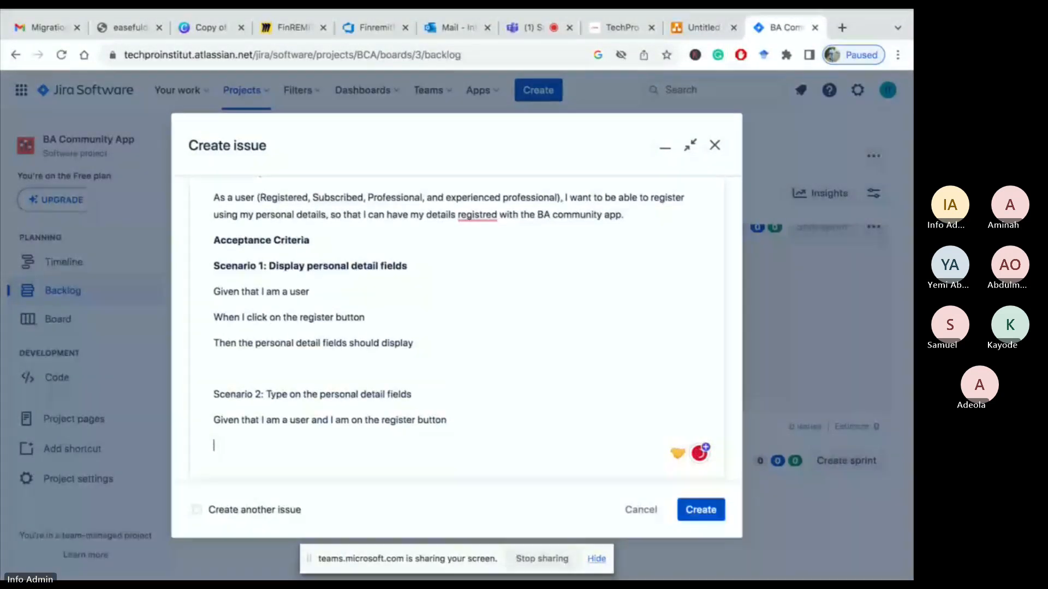
type("When I c")
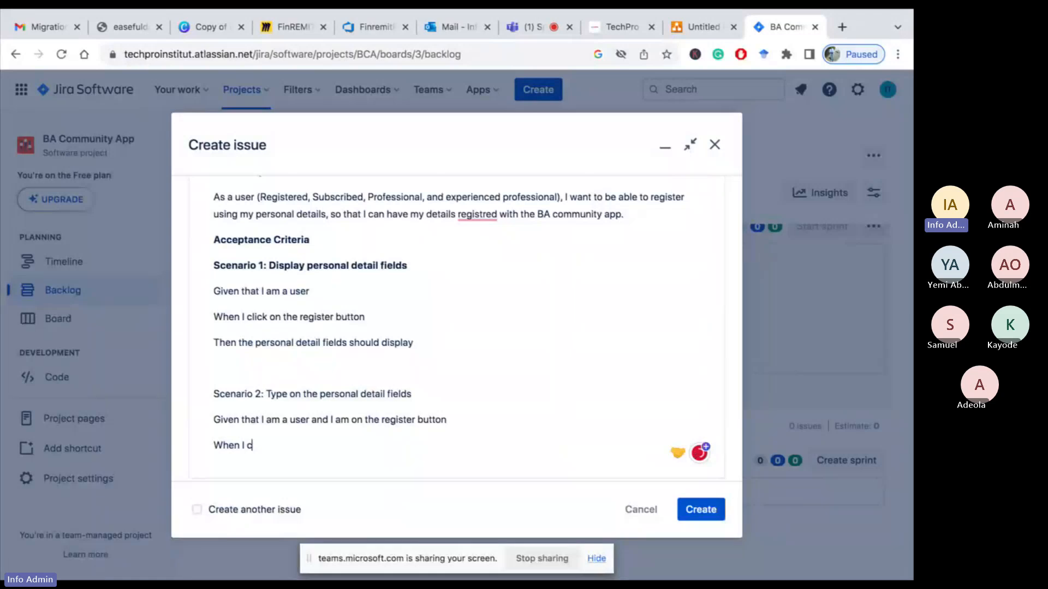
type("lick on the re")
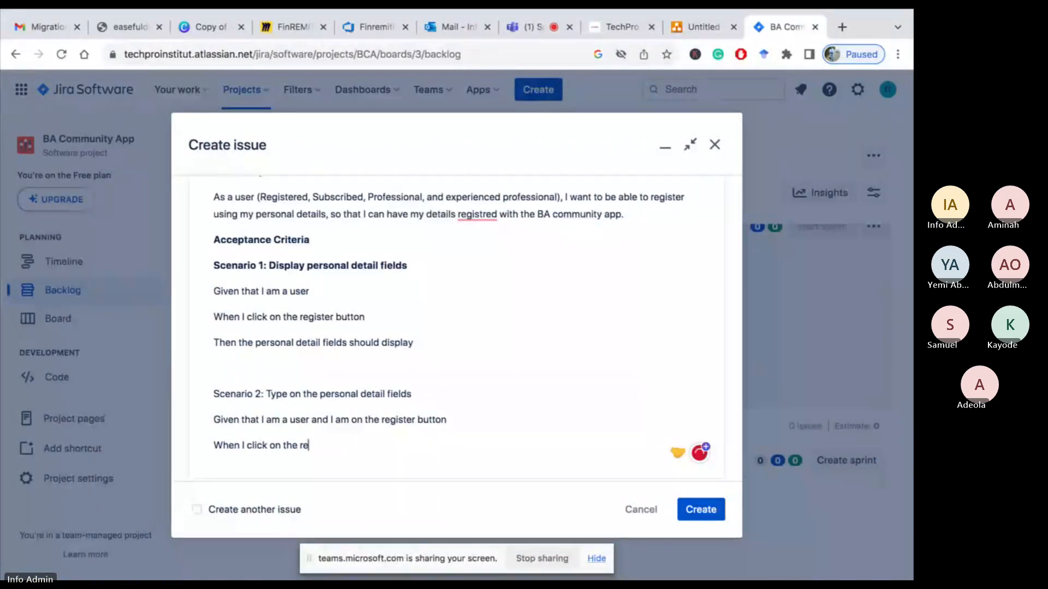
type("gister button")
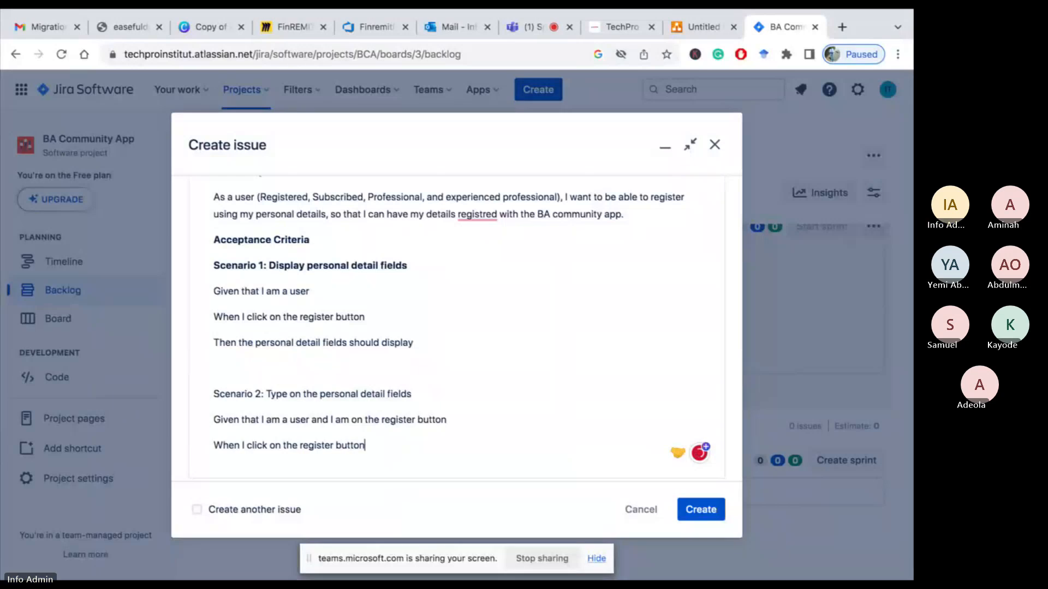
key("Return")
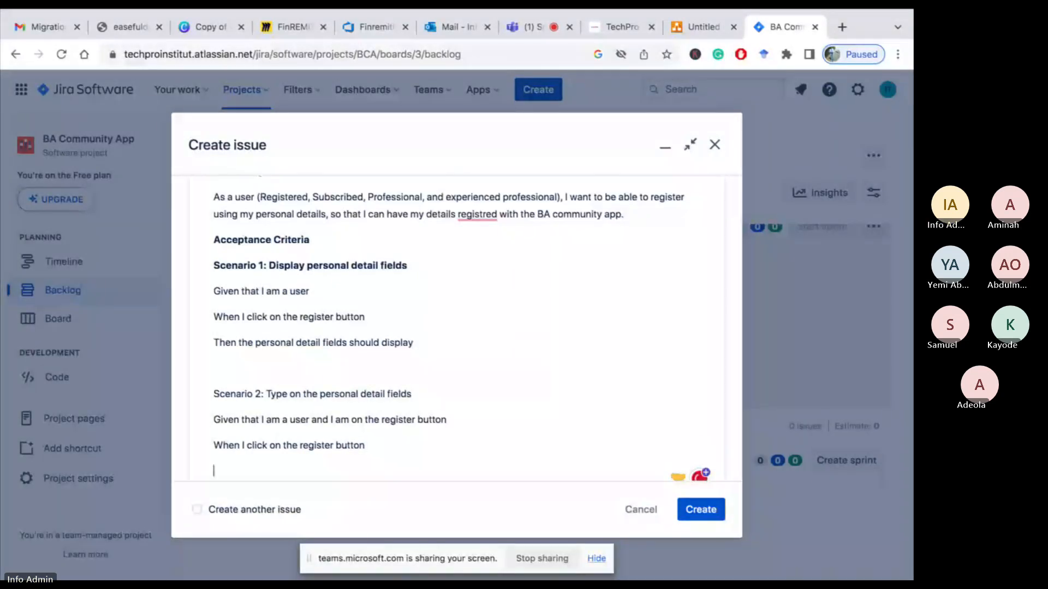
type("Then I should")
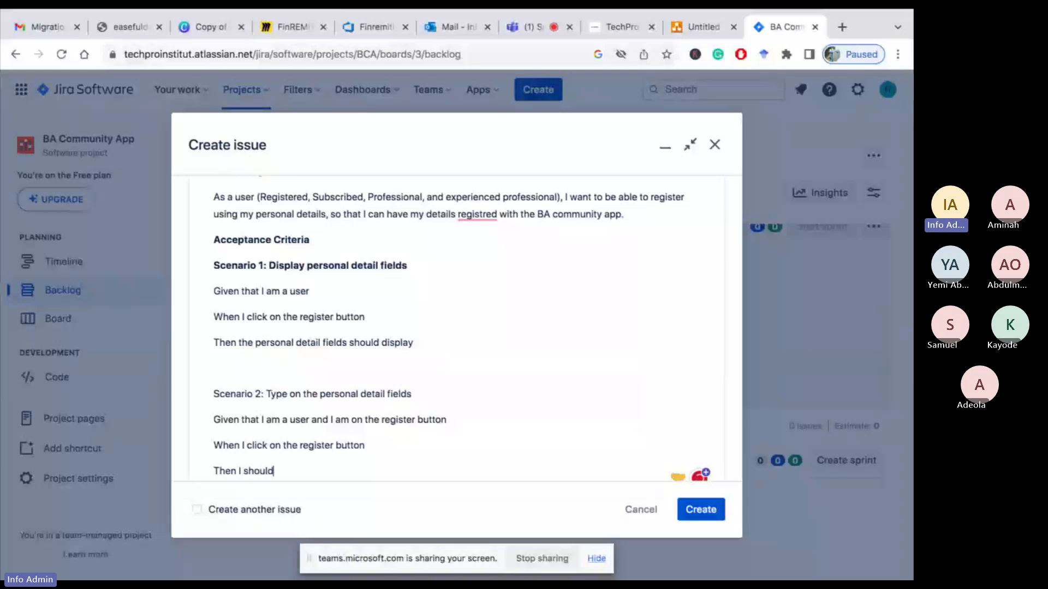
Extend the Scenario 2 'When' line with 'and I am on any of the fields'
left_click(377, 446)
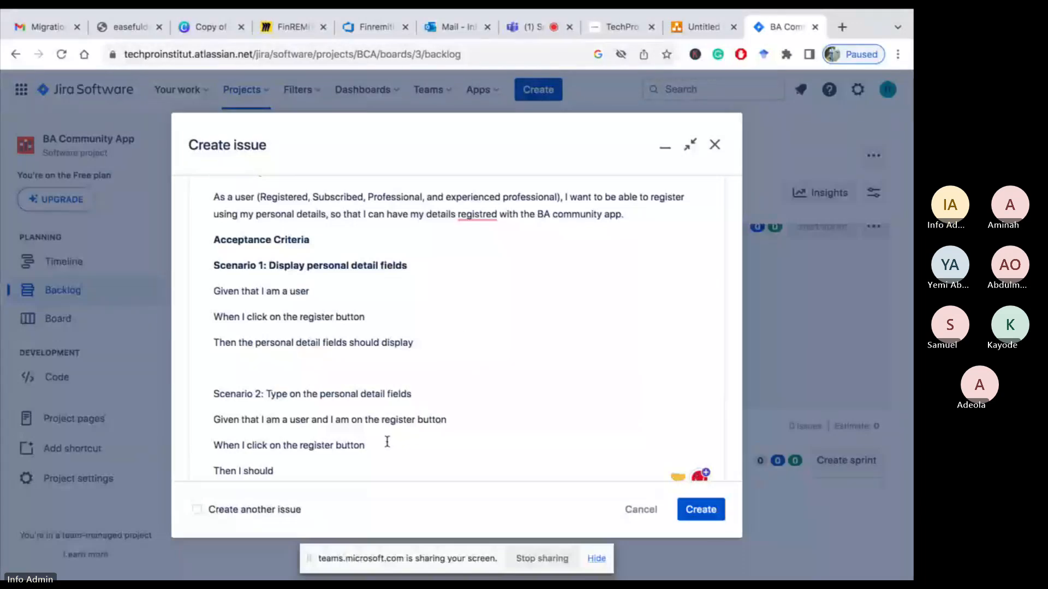
type("and I am")
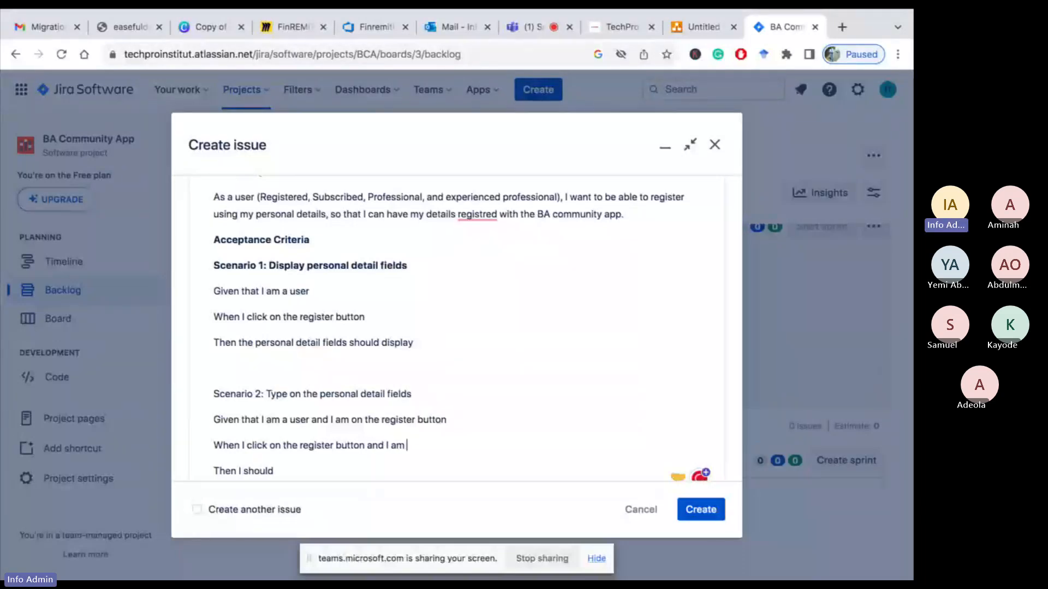
type(" on a")
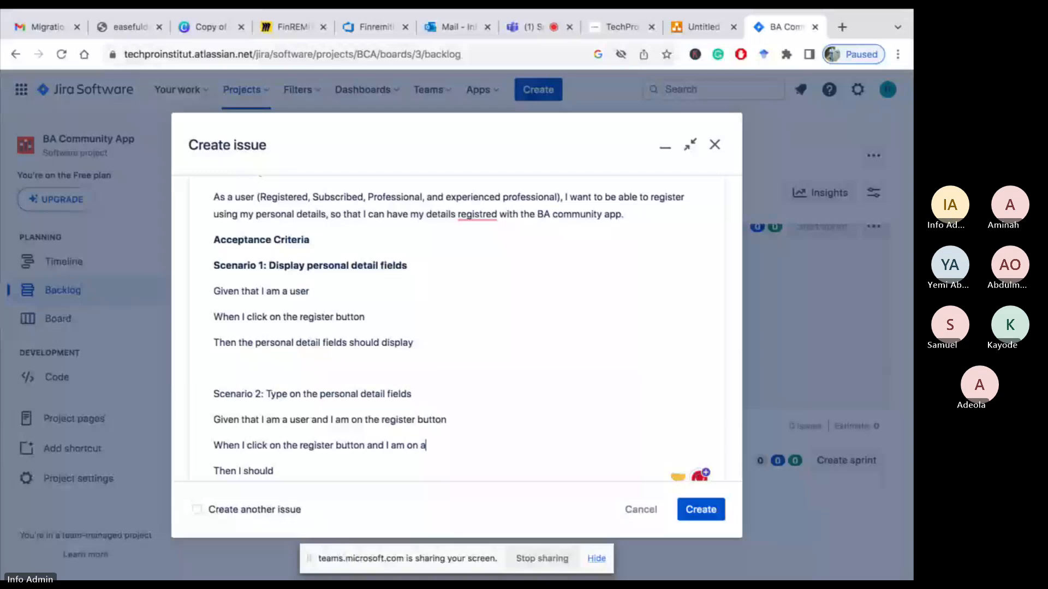
type("ny of t")
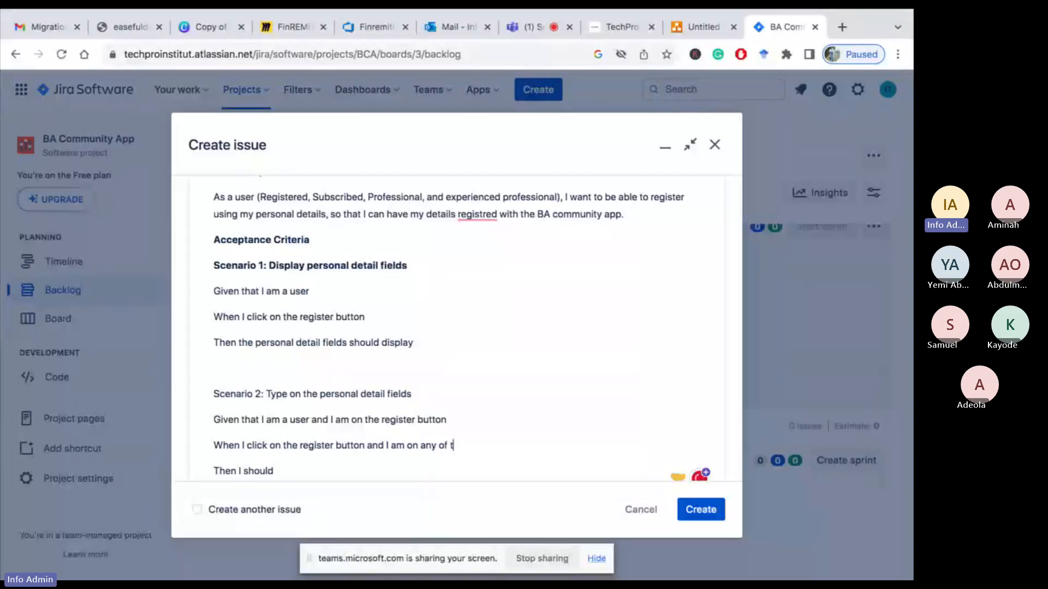
type("he fields")
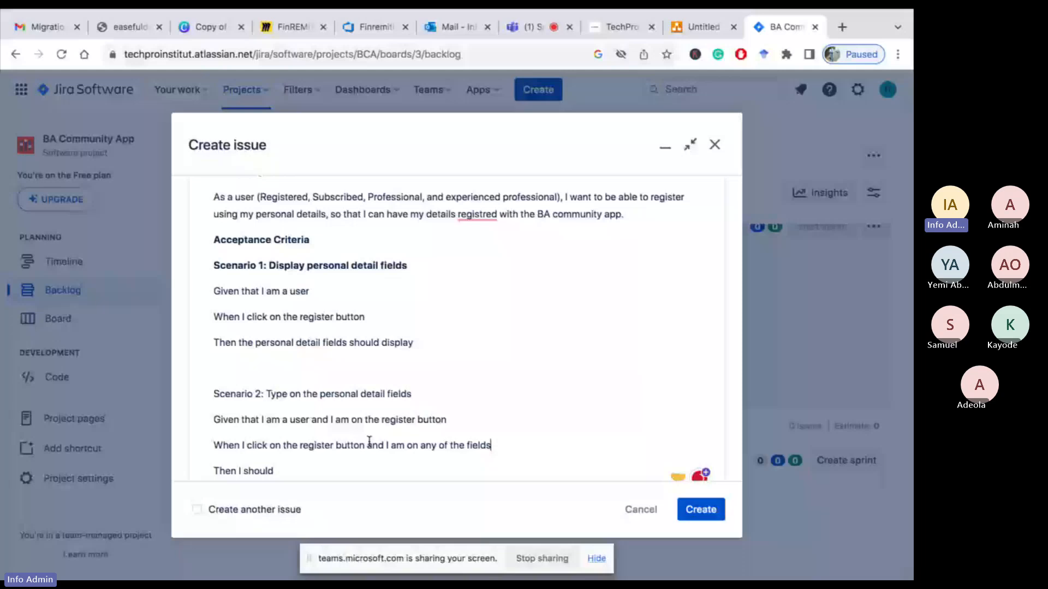
Complete the Scenario 2 'Then' line so it reads 'Then I should be able to type my detail on the field.'
left_click(318, 468)
type("be ab")
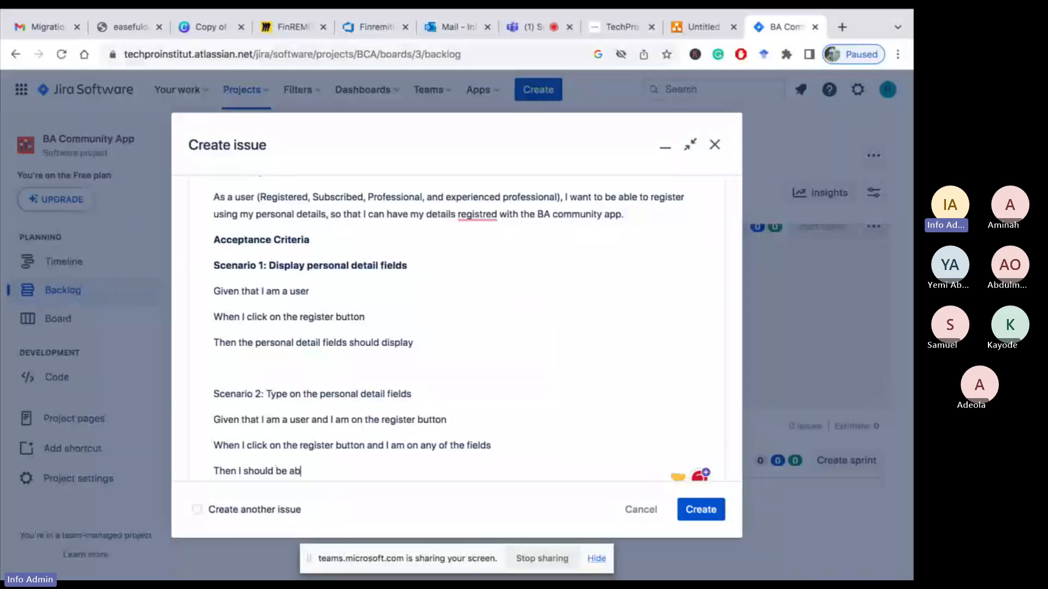
type("le to type")
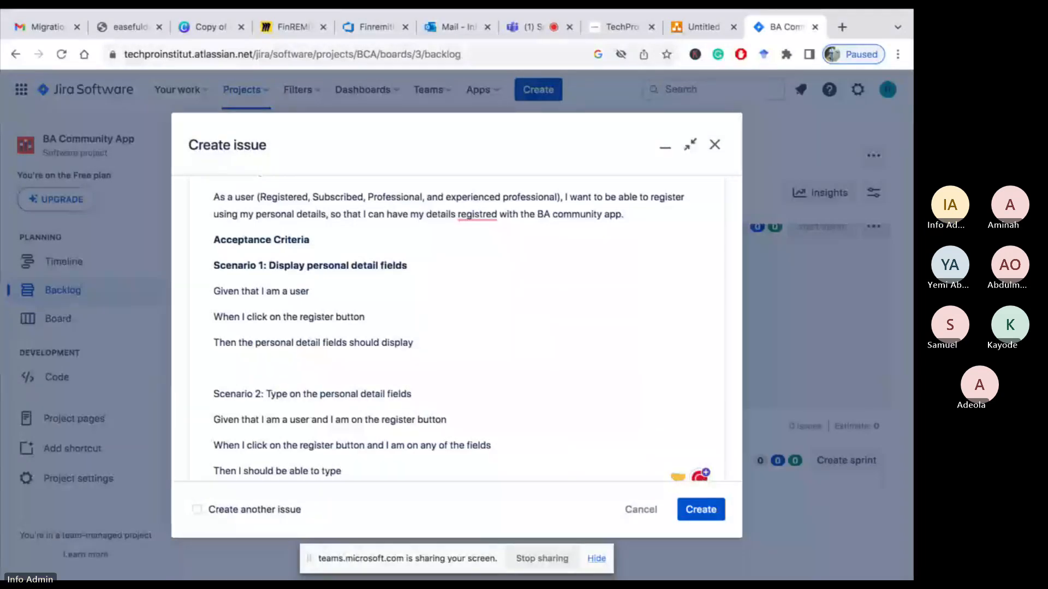
type(" my")
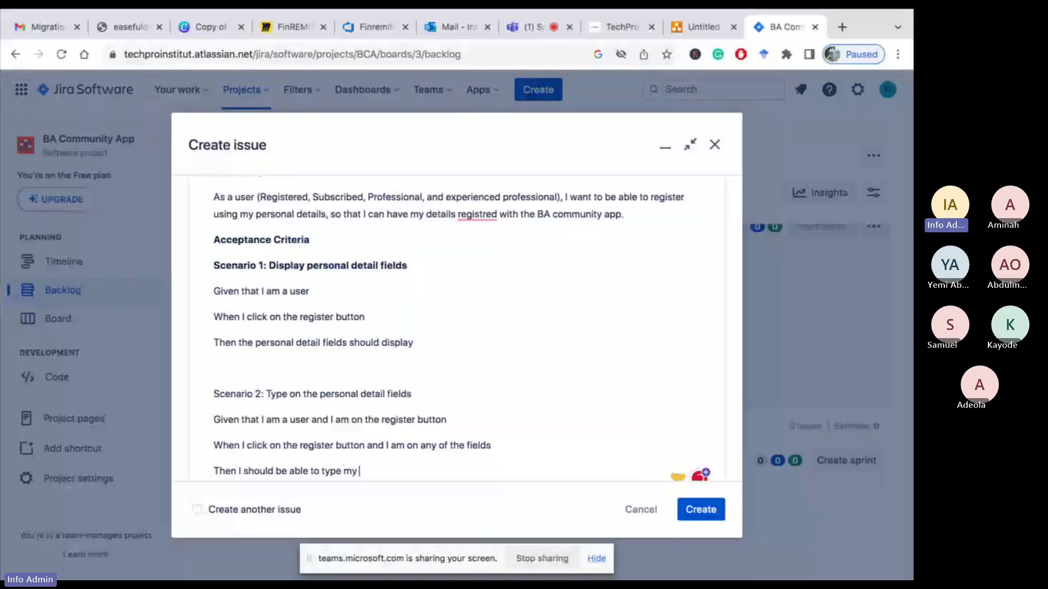
type(" detail")
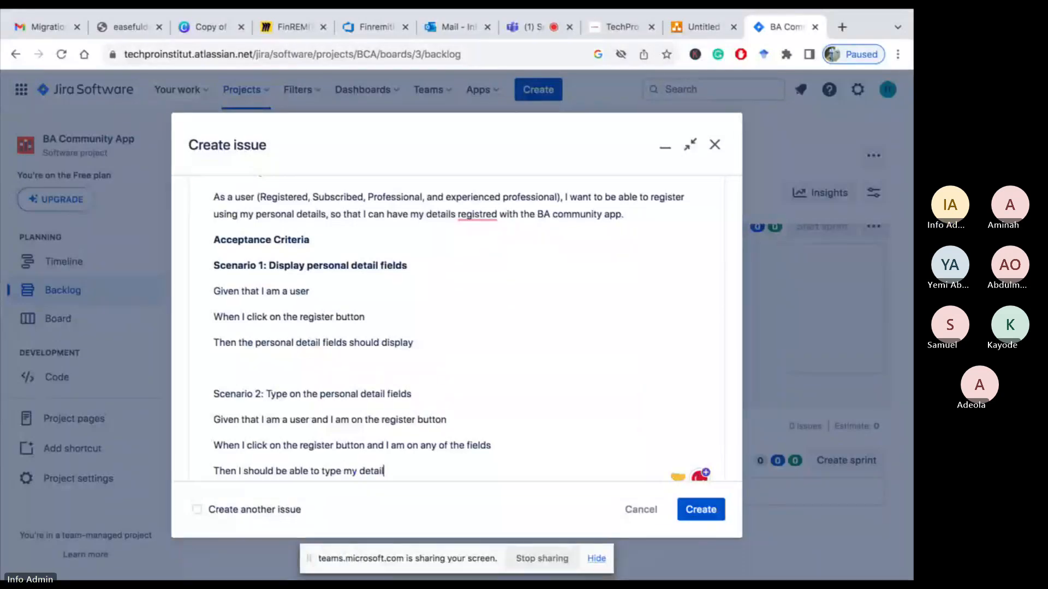
type(" on the")
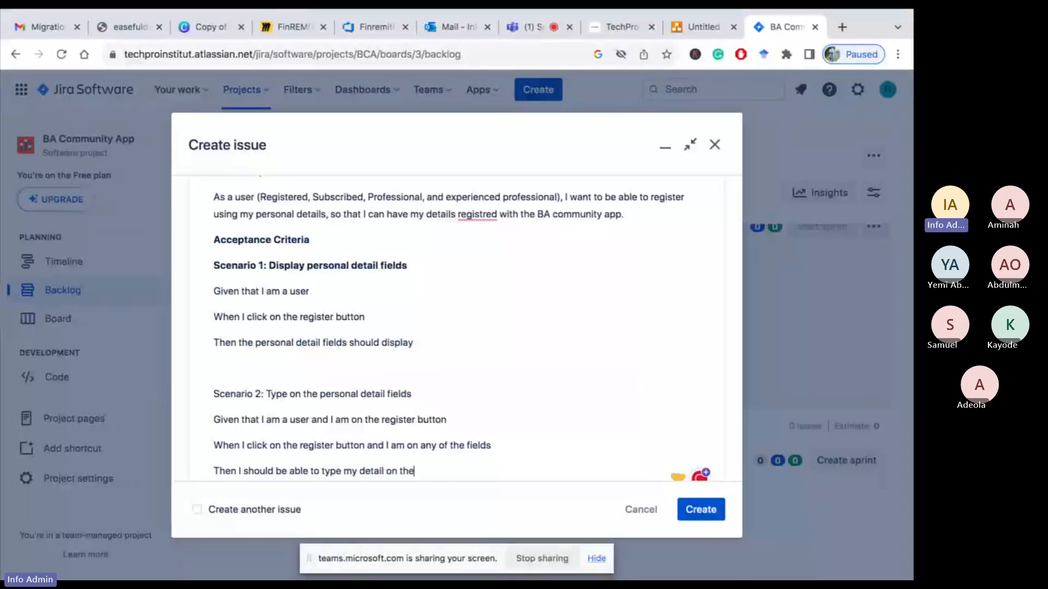
type(" field")
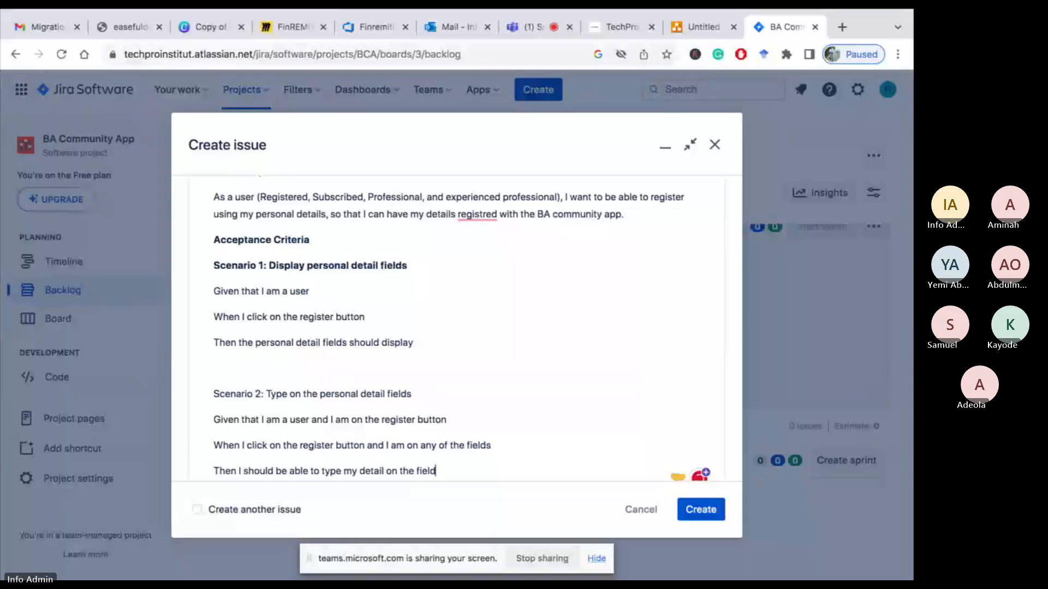
type(".")
Make the 'Scenario 2: Type on the personal detail fields' heading bold
left_click_drag(428, 393, 215, 393)
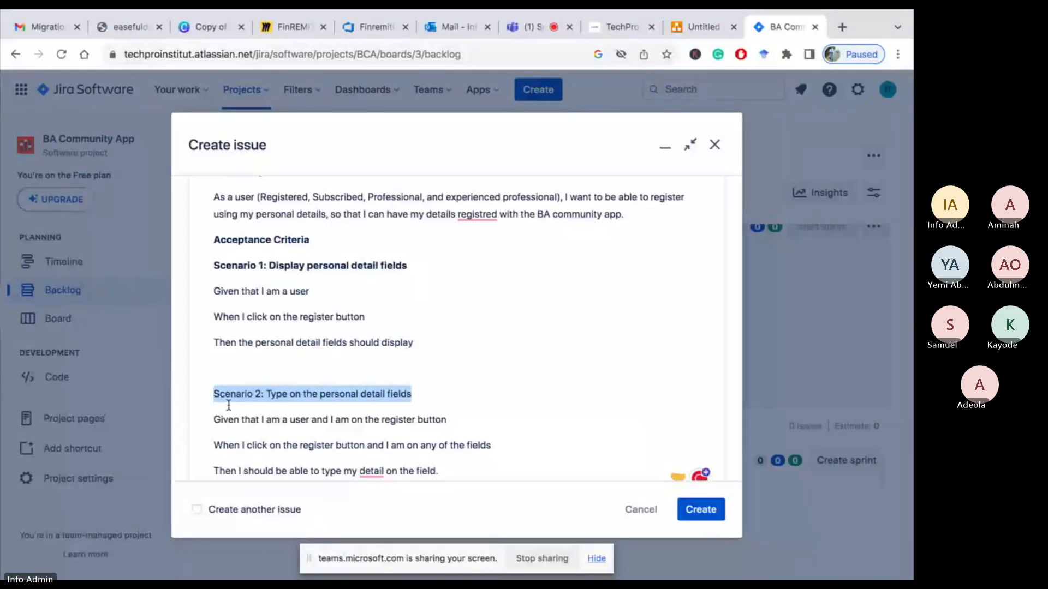
scroll(252, 317, "up", 10)
scroll(254, 325, "down", 5)
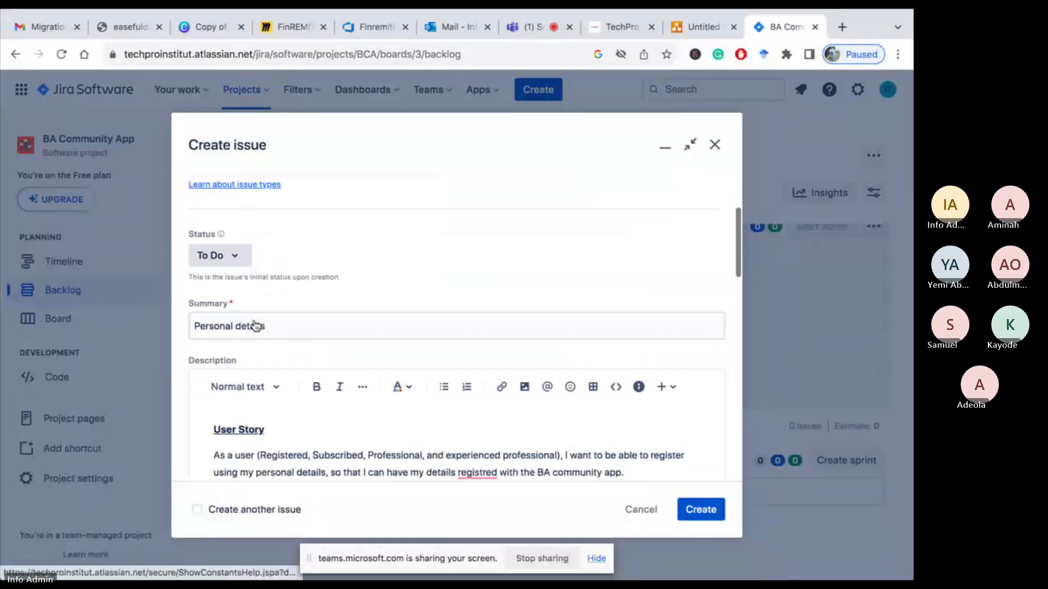
scroll(320, 297, "down", 3)
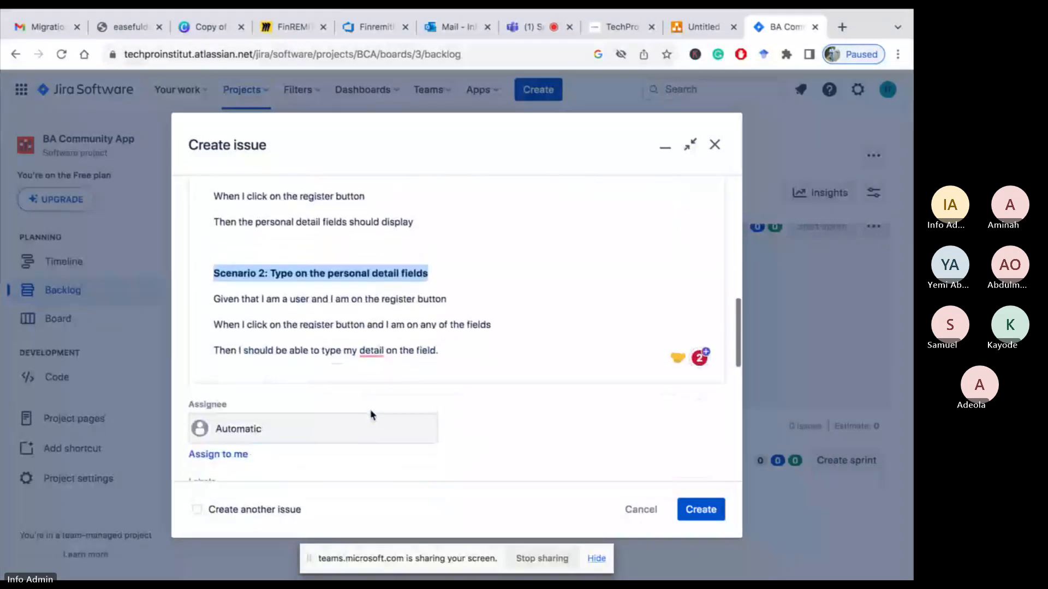
Correct 'detail' to 'details' in the Scenario 2 'Then' line
left_click(469, 346)
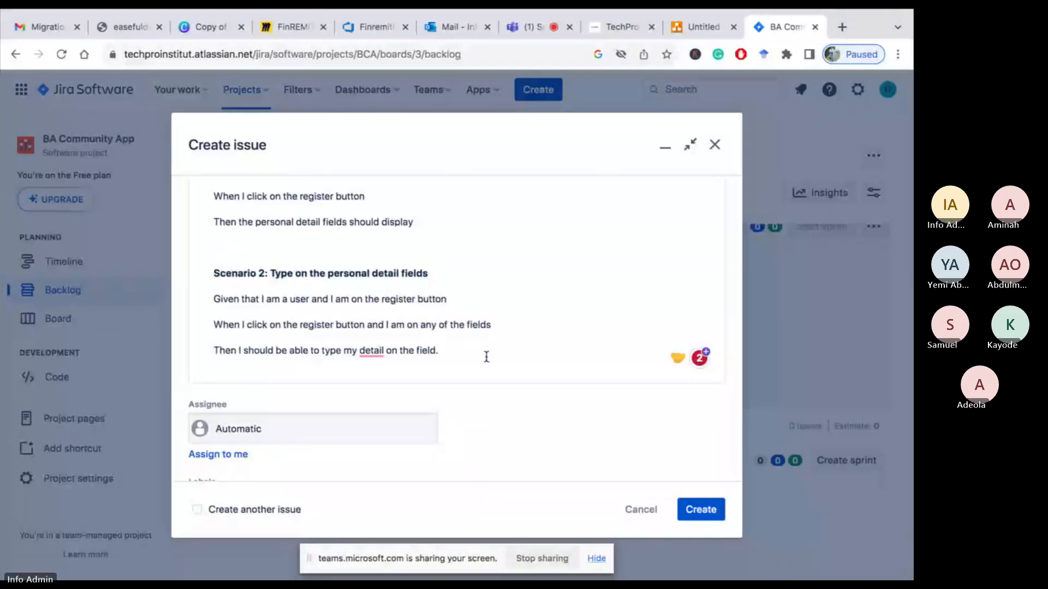
mouse_move(372, 350)
left_click(378, 392)
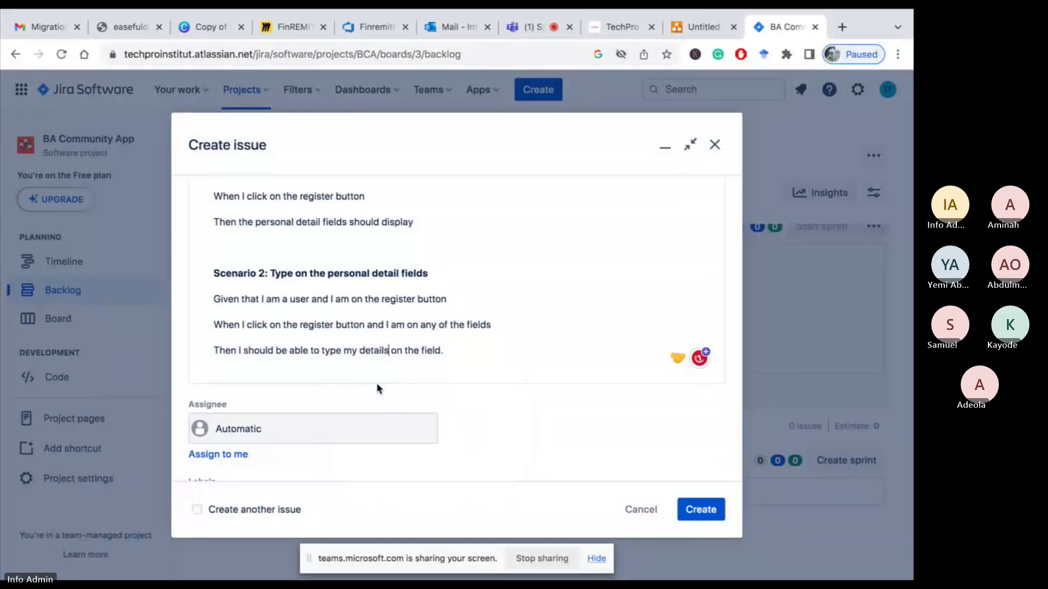
Create the Personal details story issue
scroll(494, 332, "down", 3)
scroll(494, 337, "down", 2)
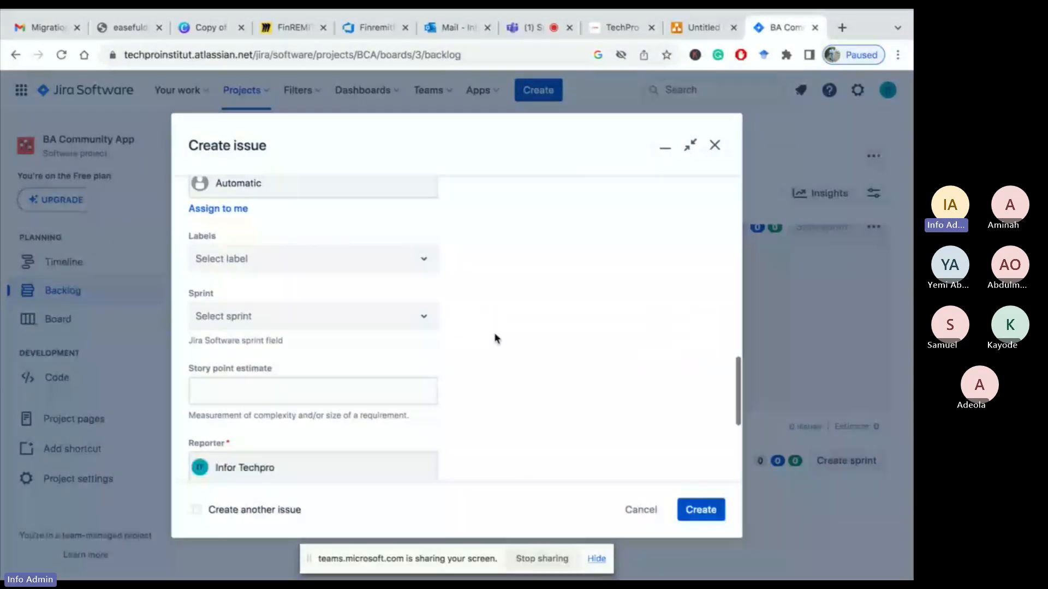
left_click(705, 517)
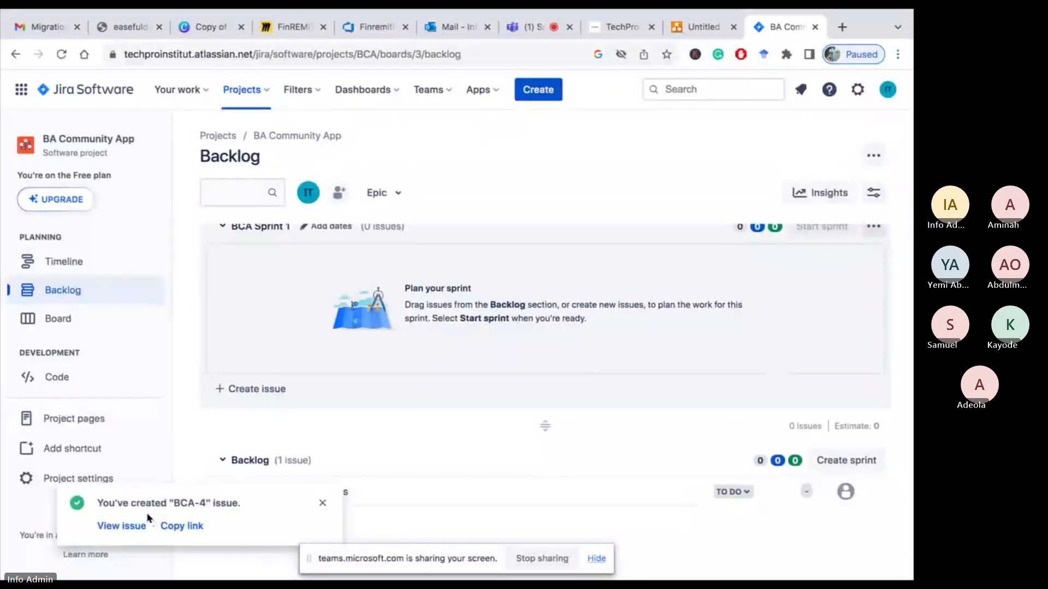
Open the newly created BCA-4 issue, leaving the page, and review its description
left_click(130, 527)
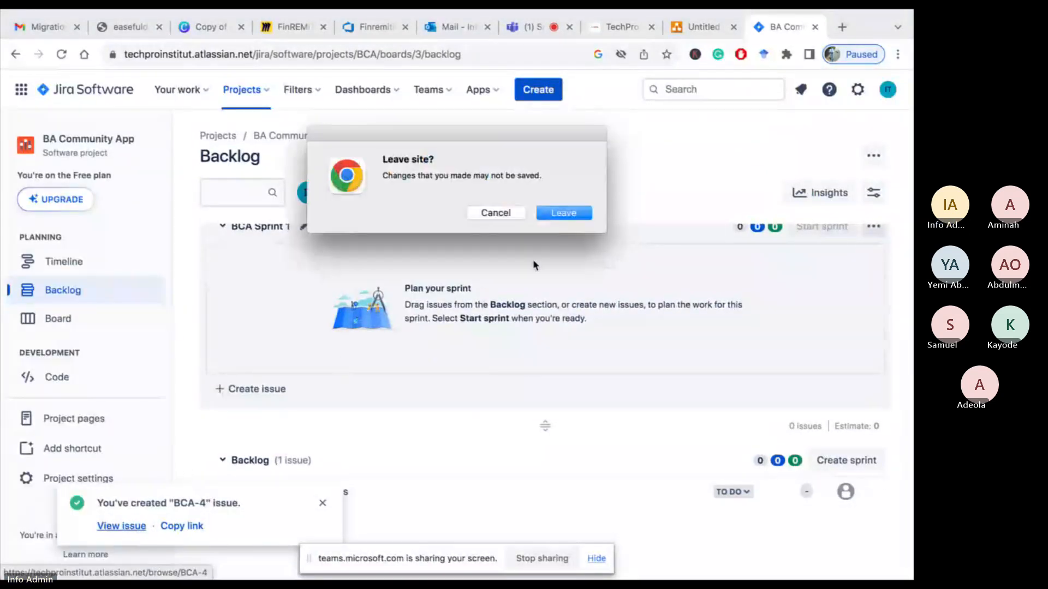
left_click(557, 213)
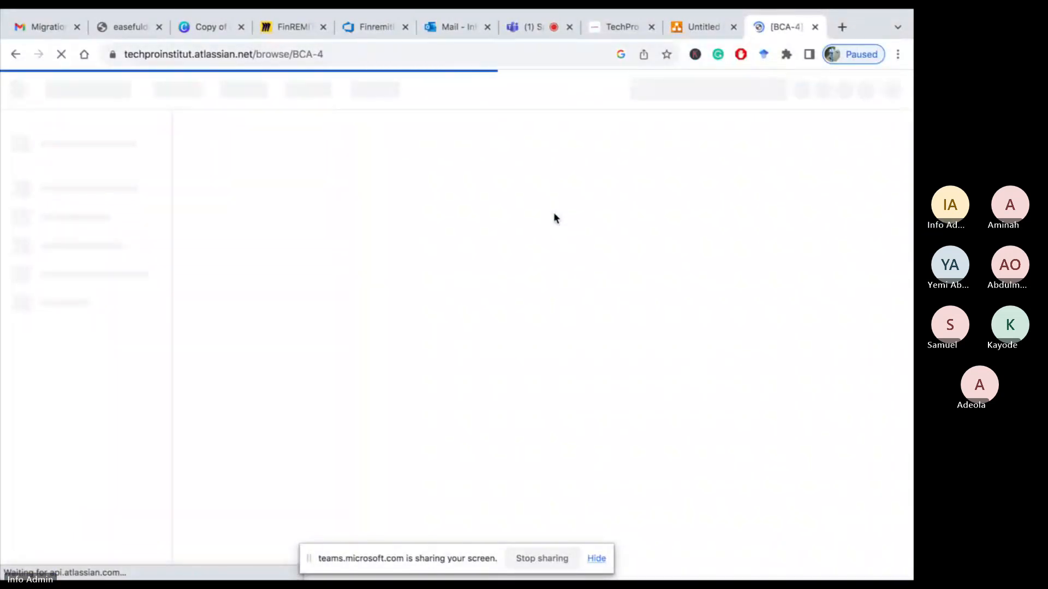
scroll(455, 337, "down", 3)
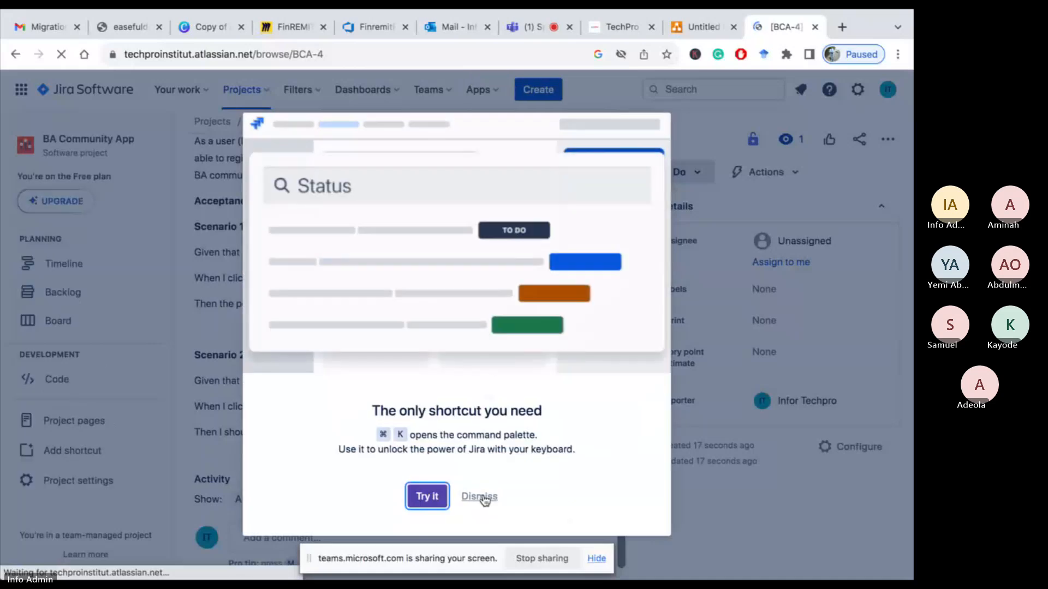
left_click(480, 497)
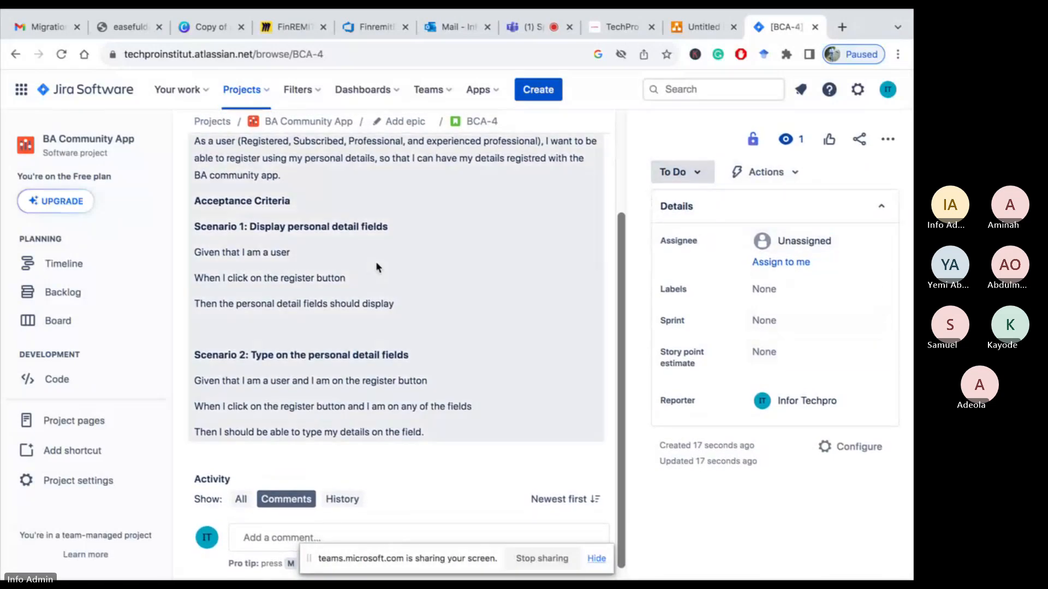
scroll(375, 261, "up", 3)
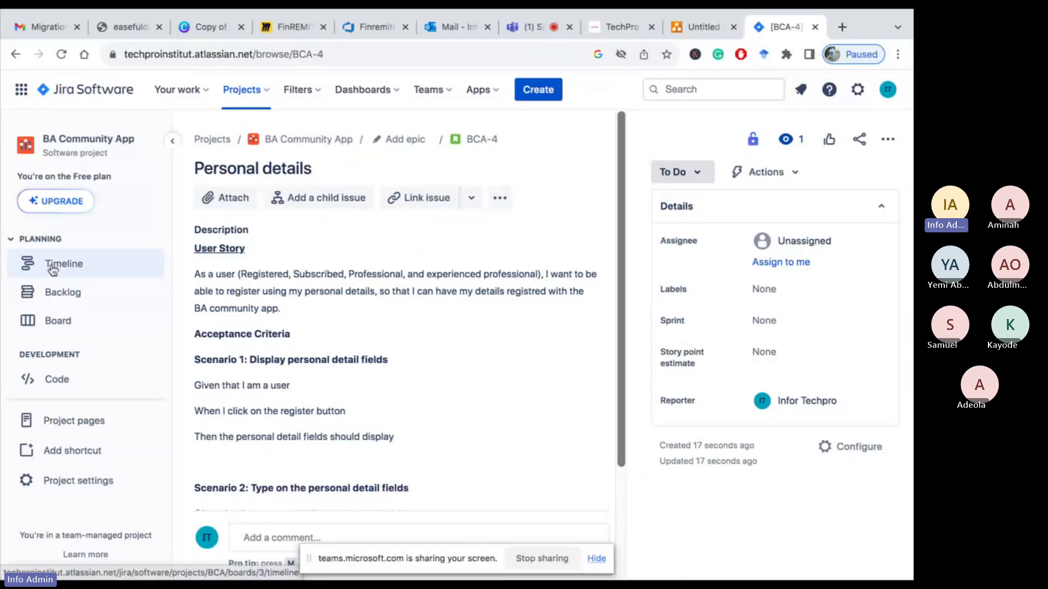
View the project's timeline and backlog
left_click(52, 266)
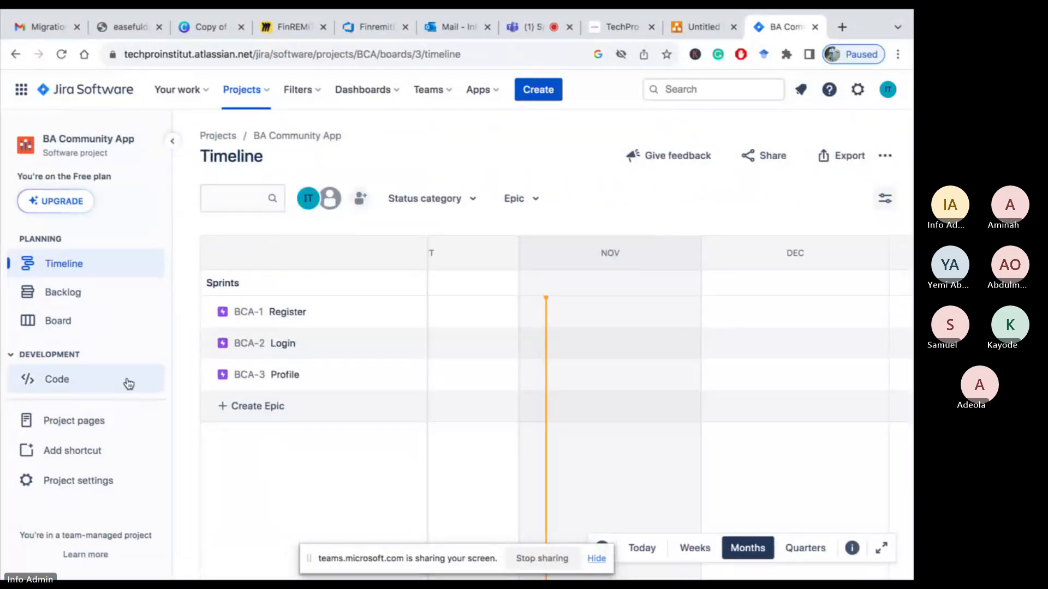
left_click(63, 293)
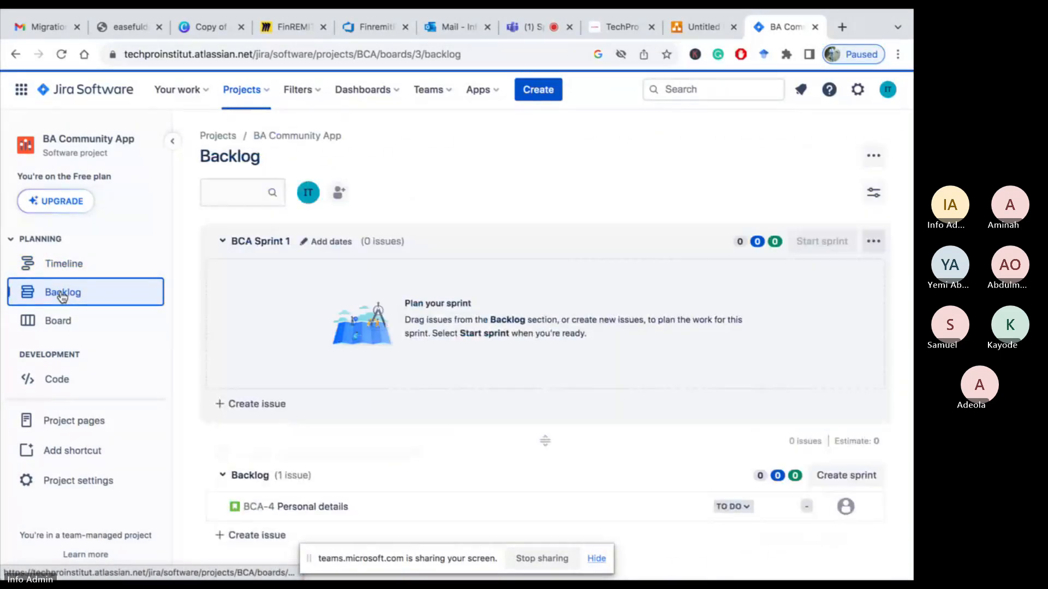
Open the board and rename the To Do column to Backlog
left_click(60, 322)
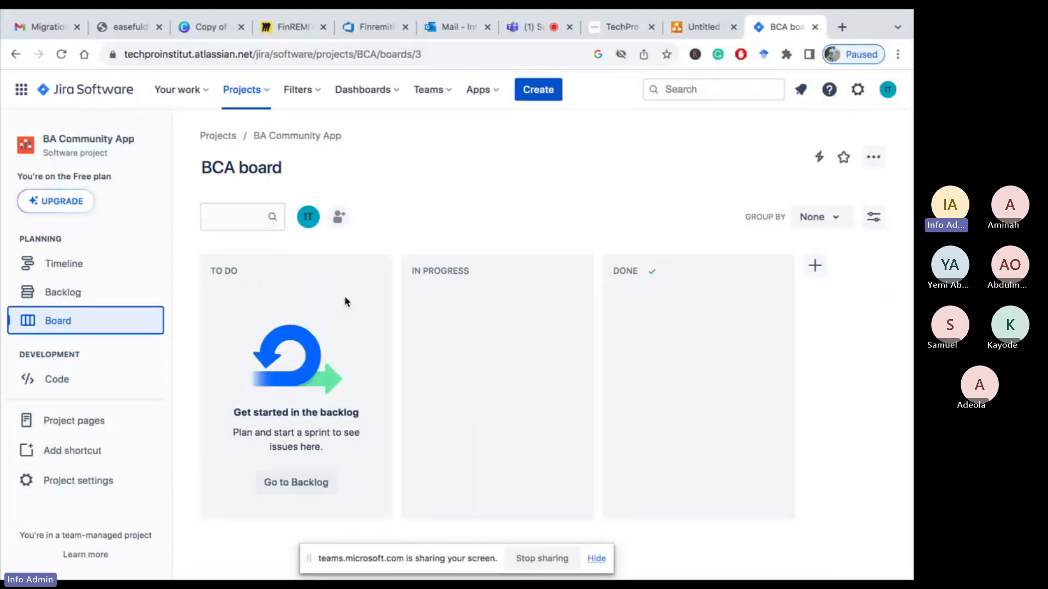
left_click(251, 270)
key("BackSpace")
key("BackSpace")
key("BackSpace")
key("BackSpace")
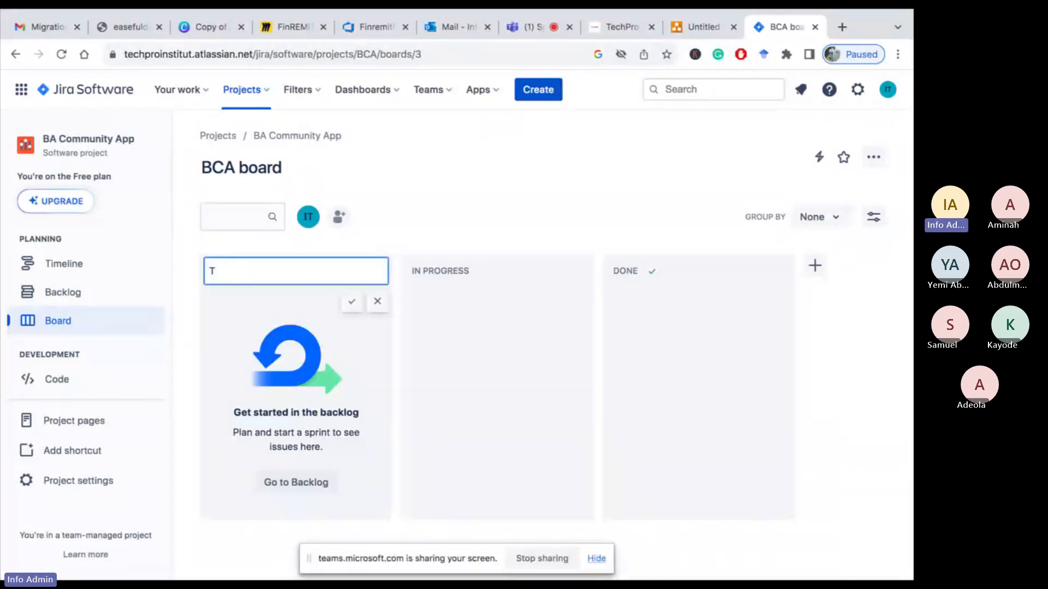
key("BackSpace")
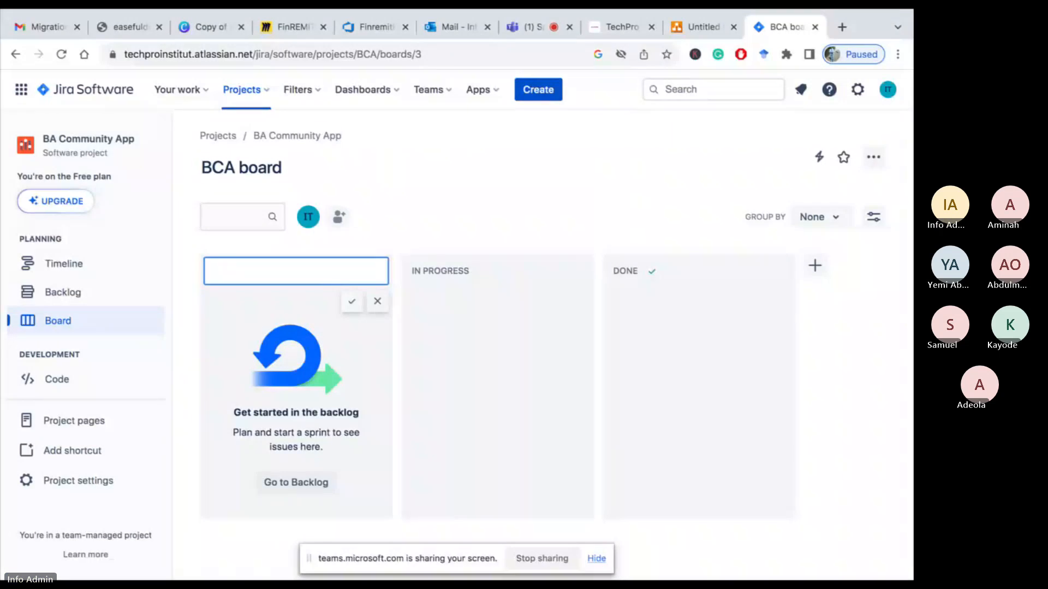
type("Backlog")
key("Return")
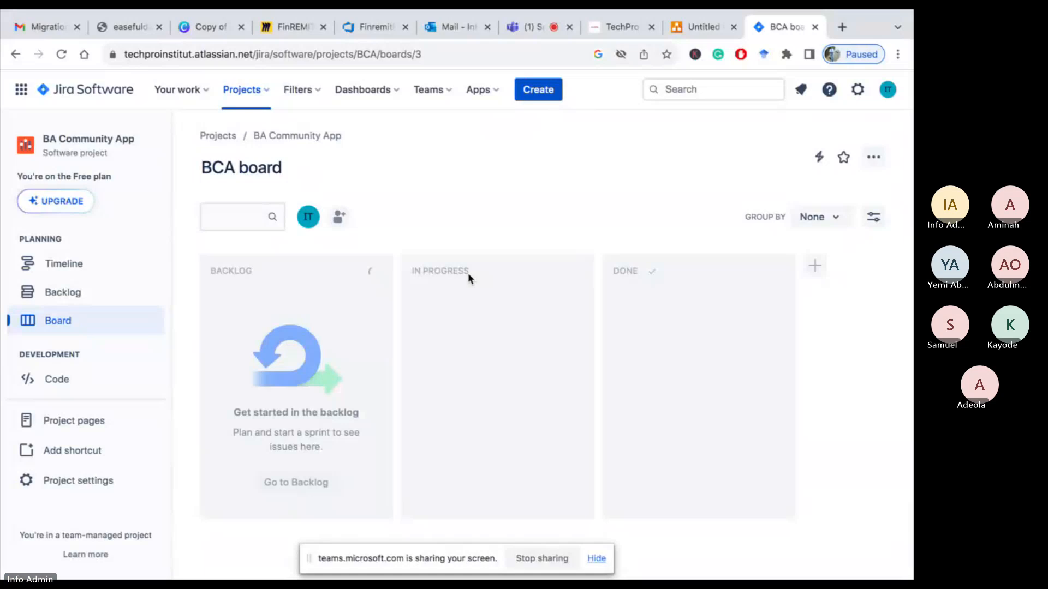
Rename the In Progress column to Requirement Analysis
double_click(467, 272)
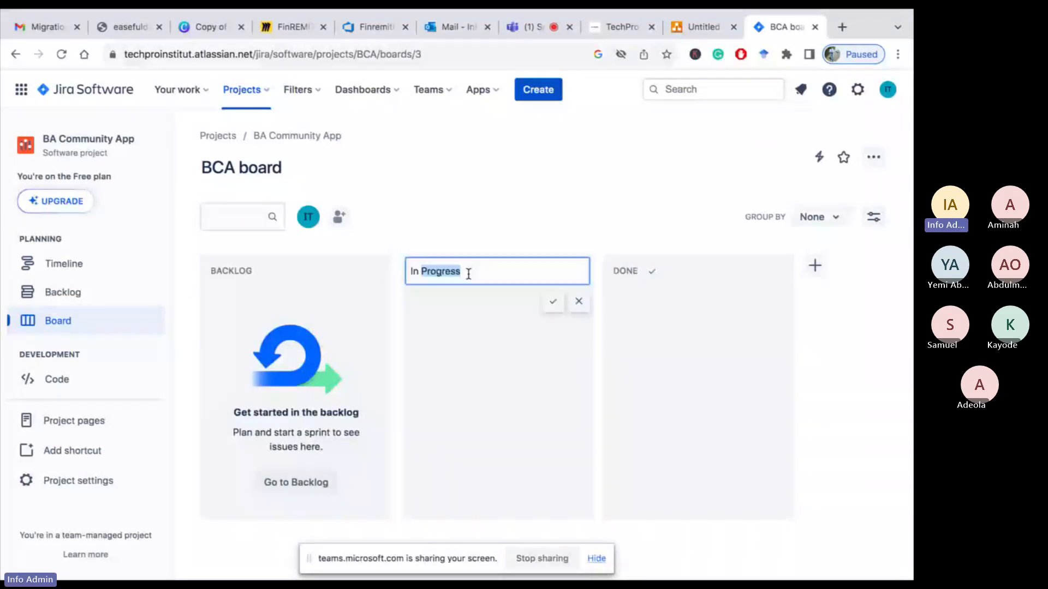
key("BackSpace")
key("BackSpace")
key("BackSpace")
key("BackSpace")
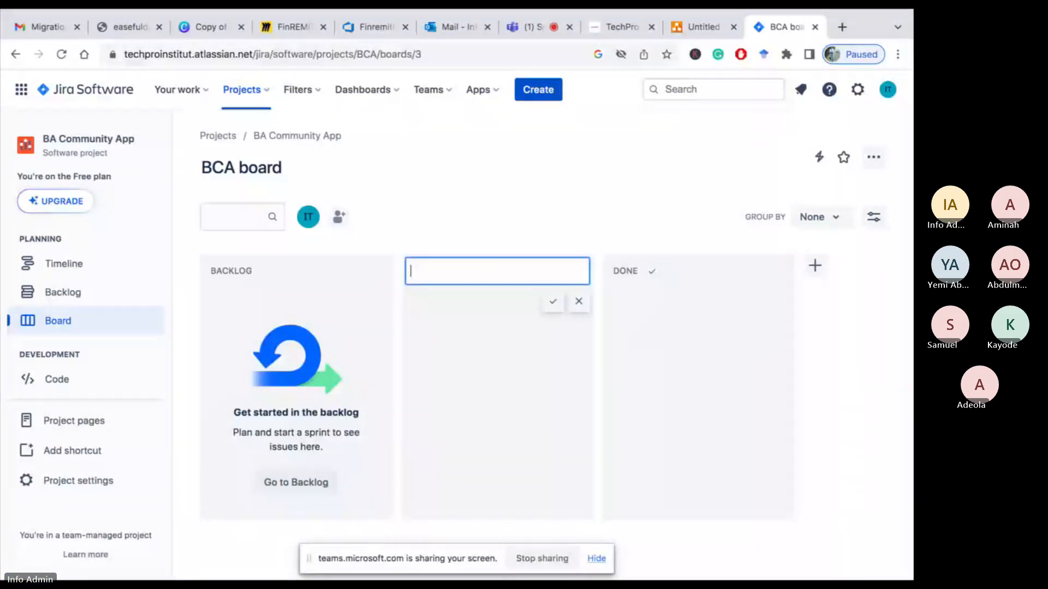
type("Requirement Anal")
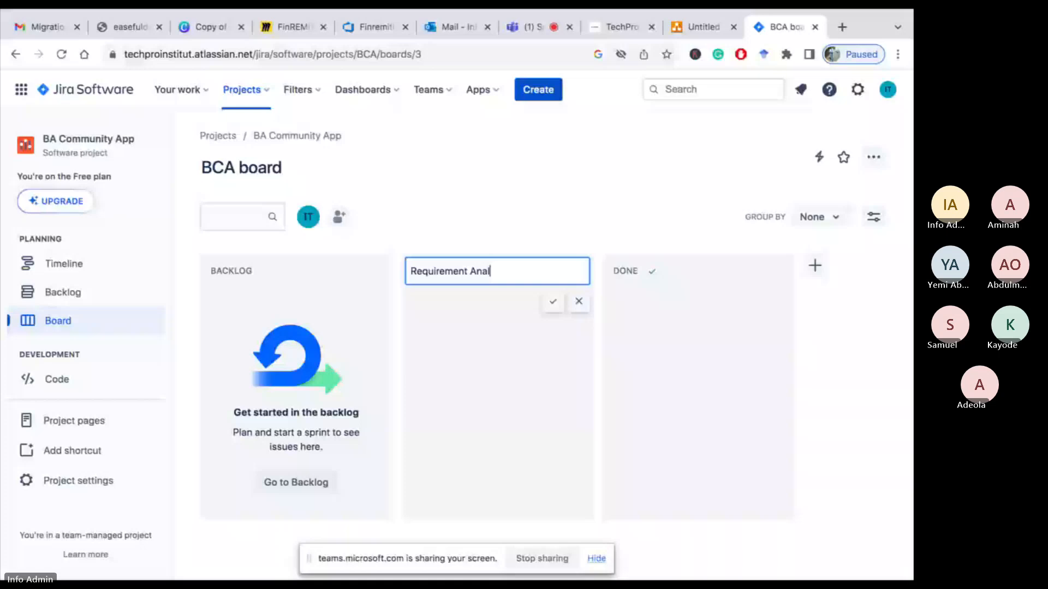
type("ysis")
key("Return")
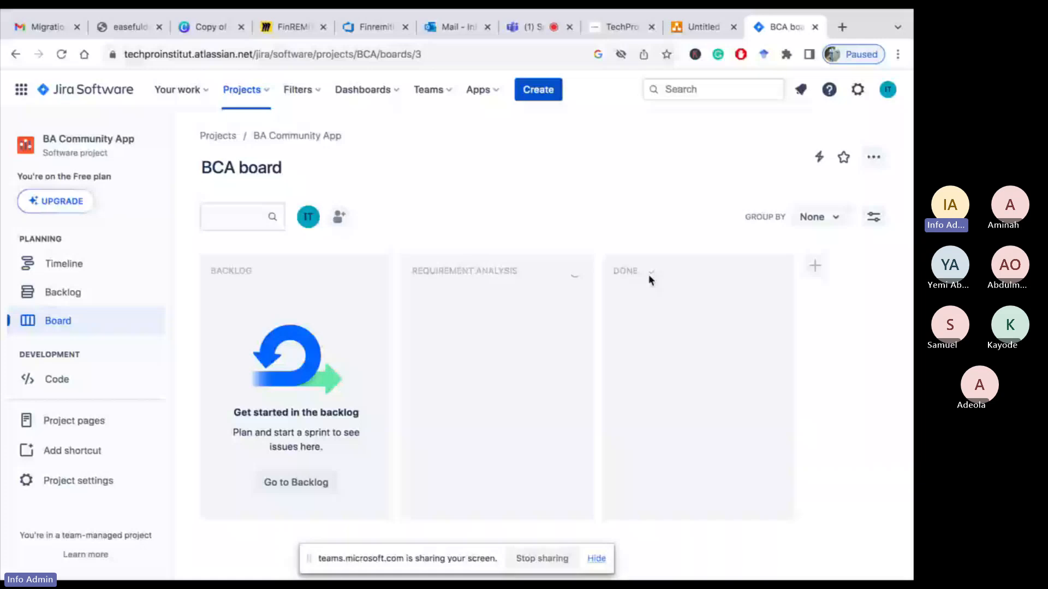
Rename the Done column to Develop
left_click(649, 275)
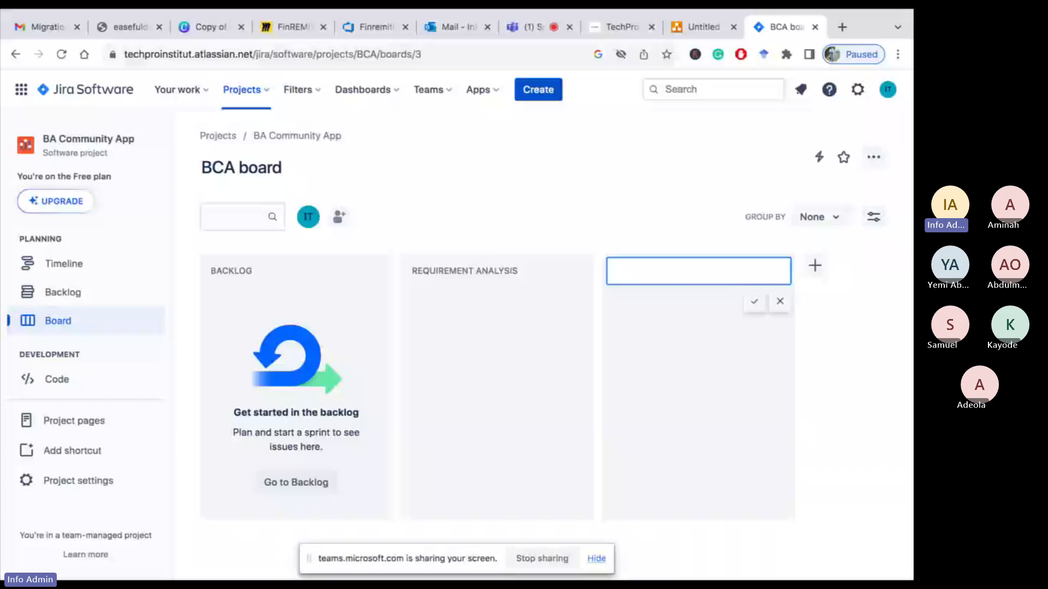
type("Develop")
left_click(761, 306)
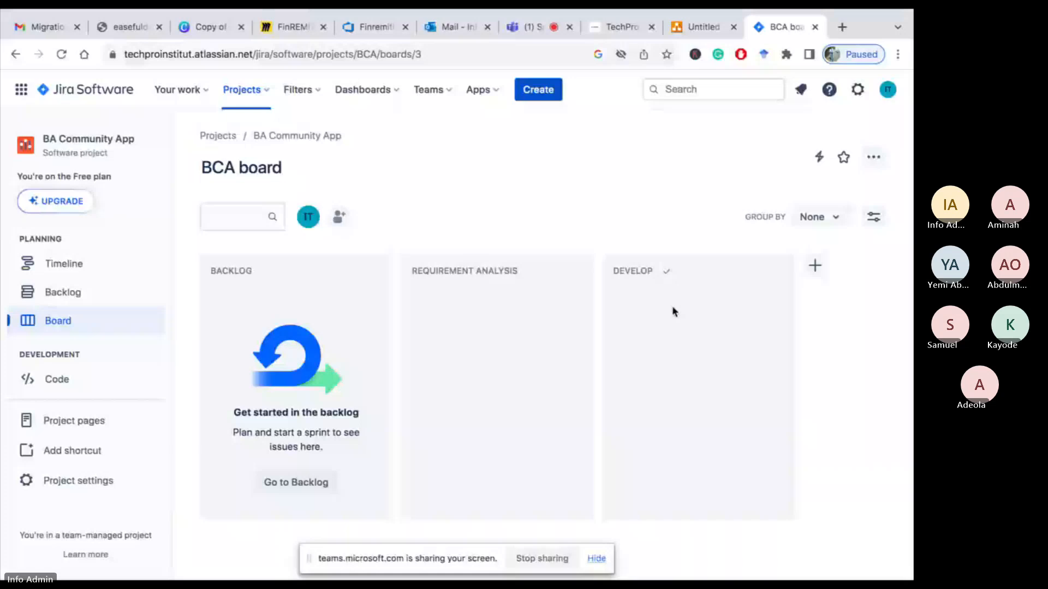
Add two new board columns named Testing and UAT
left_click(817, 269)
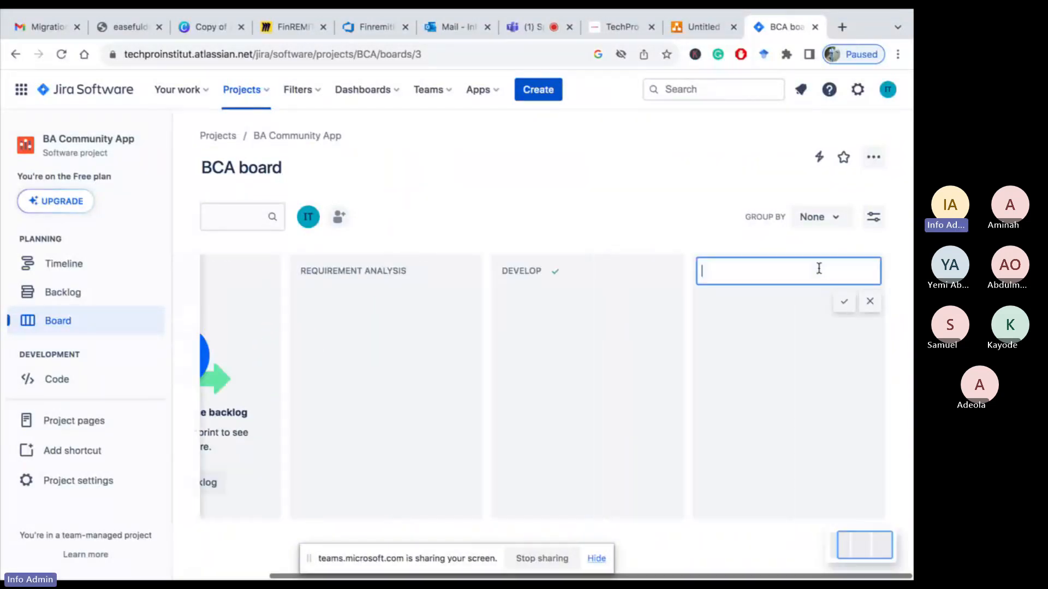
type("Test")
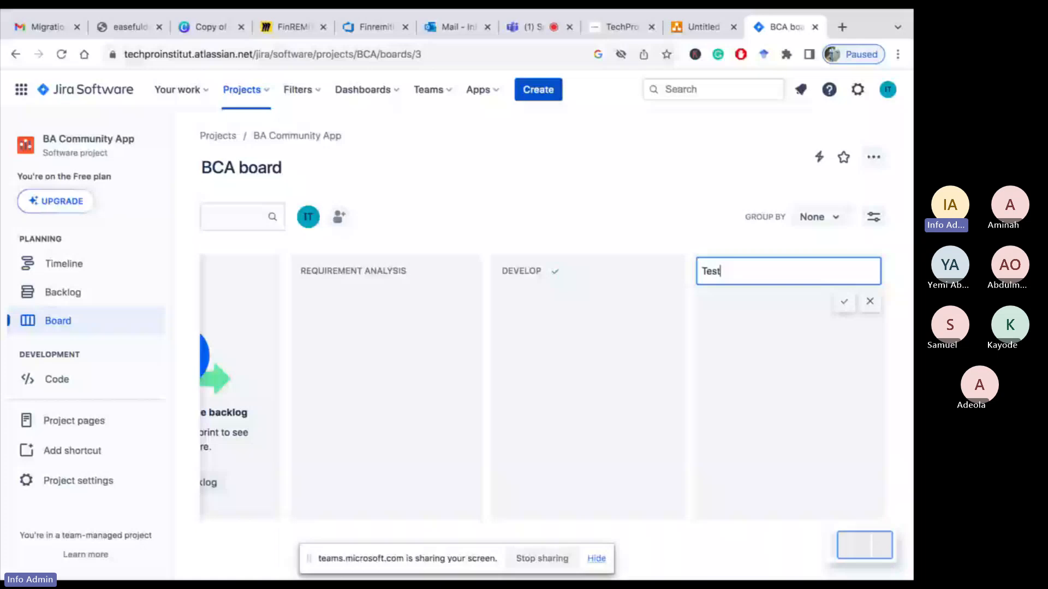
type("ing")
left_click(845, 305)
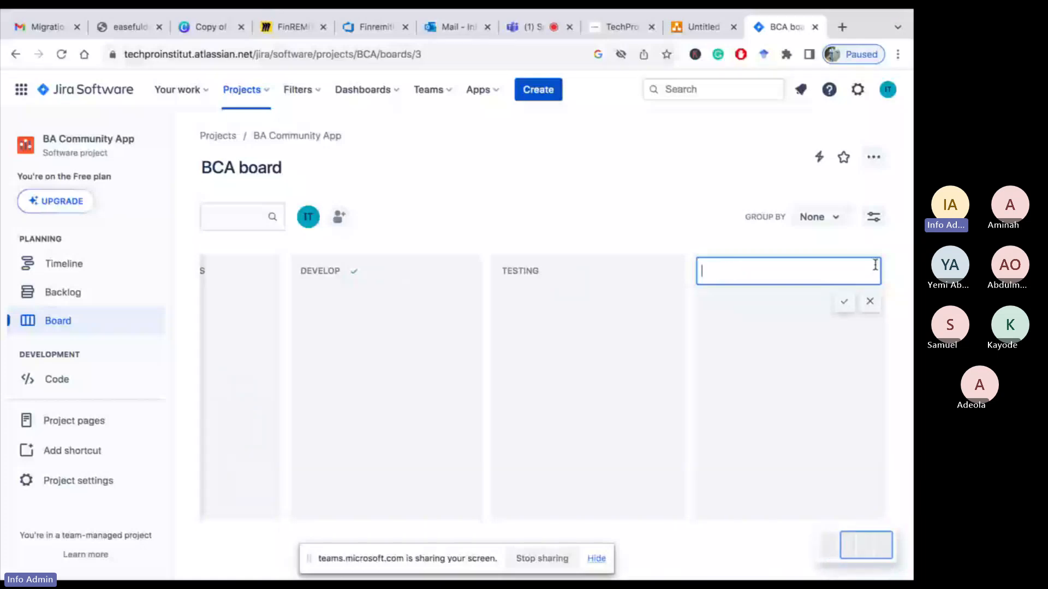
type("UAT")
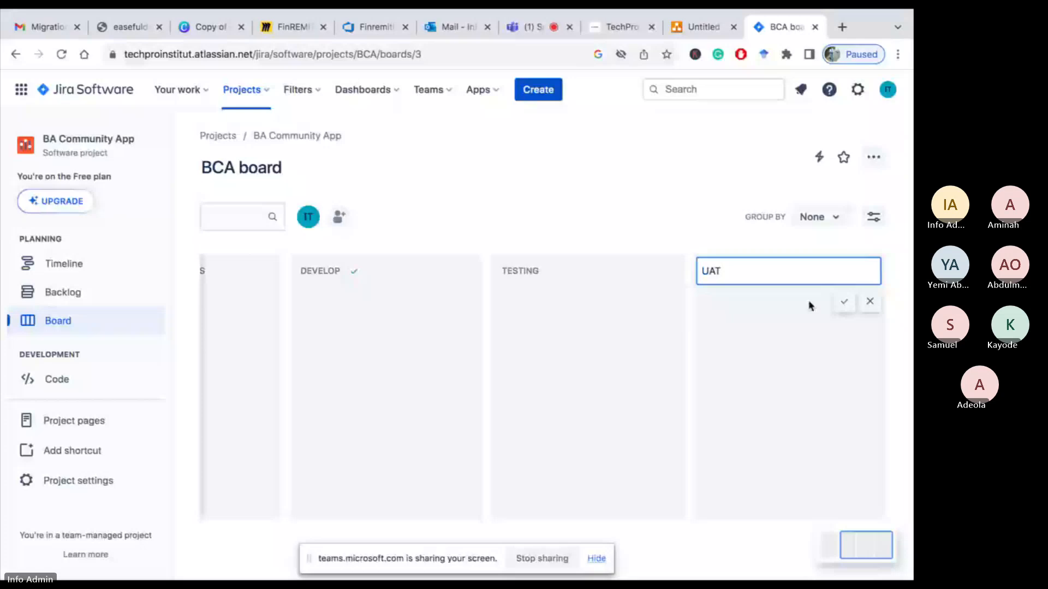
left_click(844, 301)
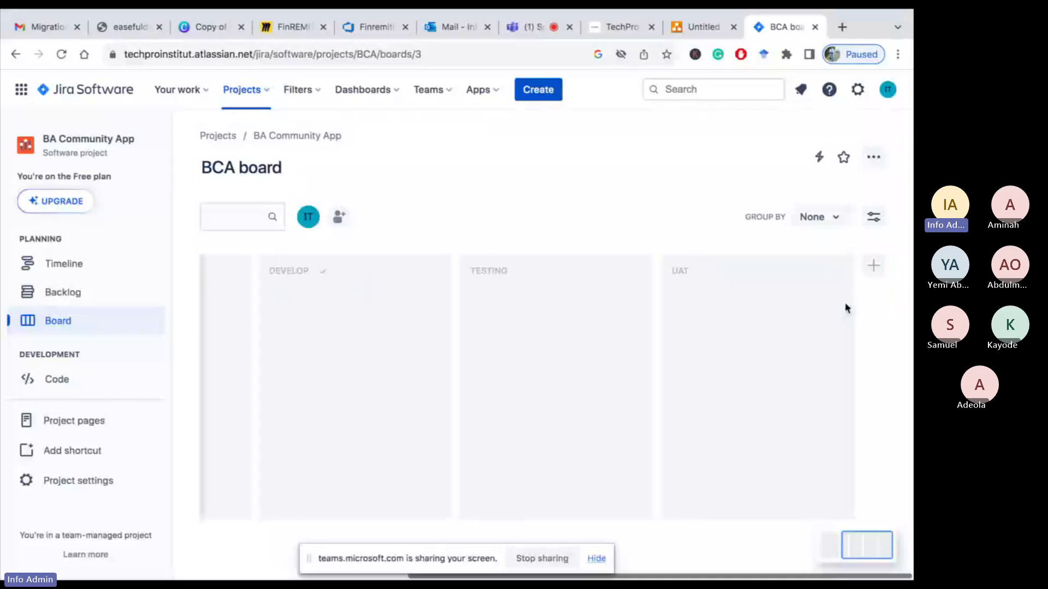
Rename the Testing column to Unit / System Testing
left_click(502, 273)
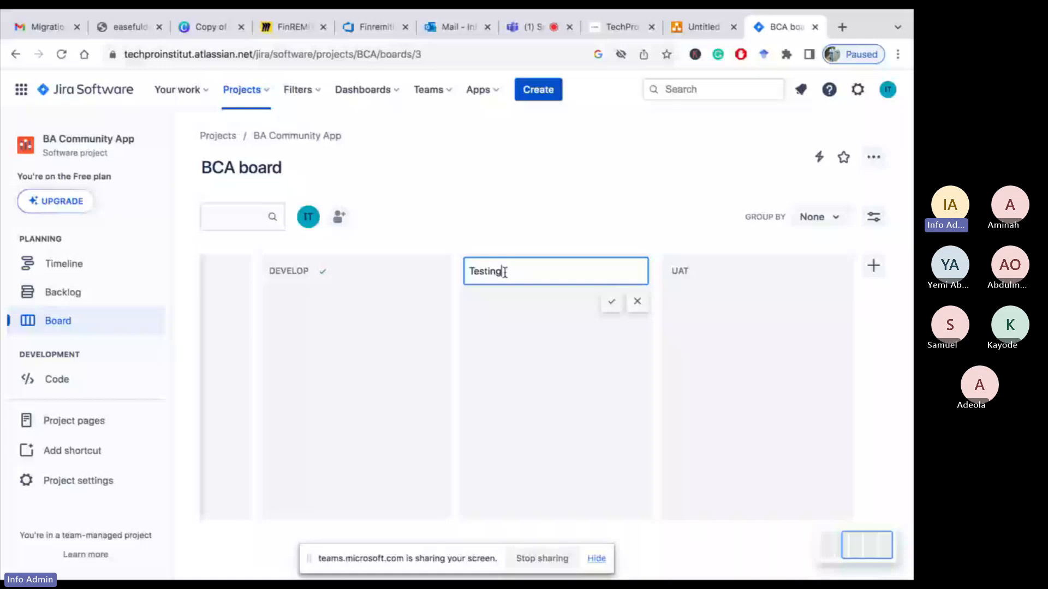
key("Home")
type("Unity")
key("BackSpace")
type("/ ")
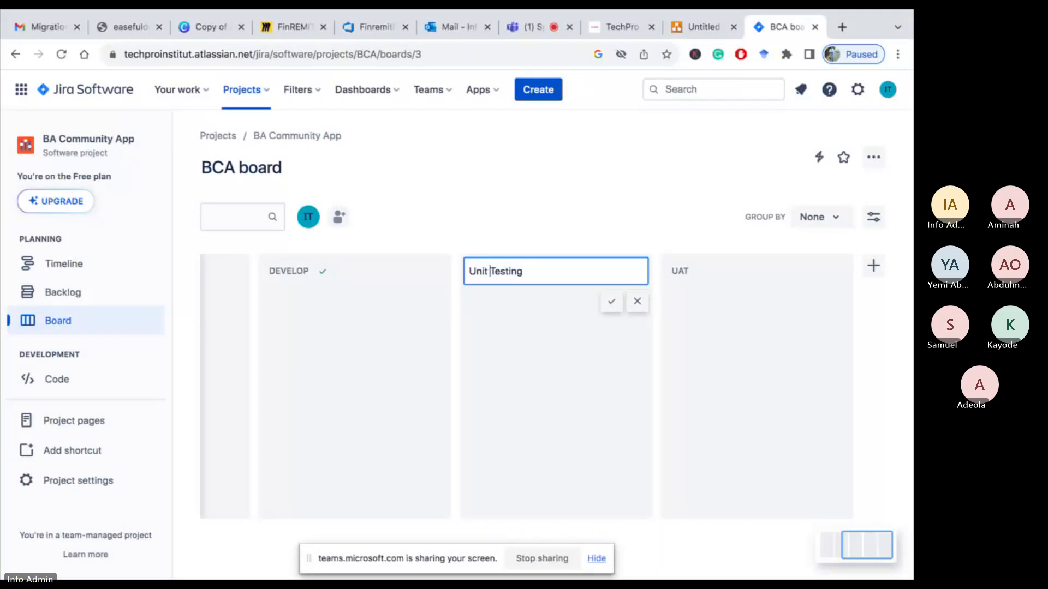
type("System")
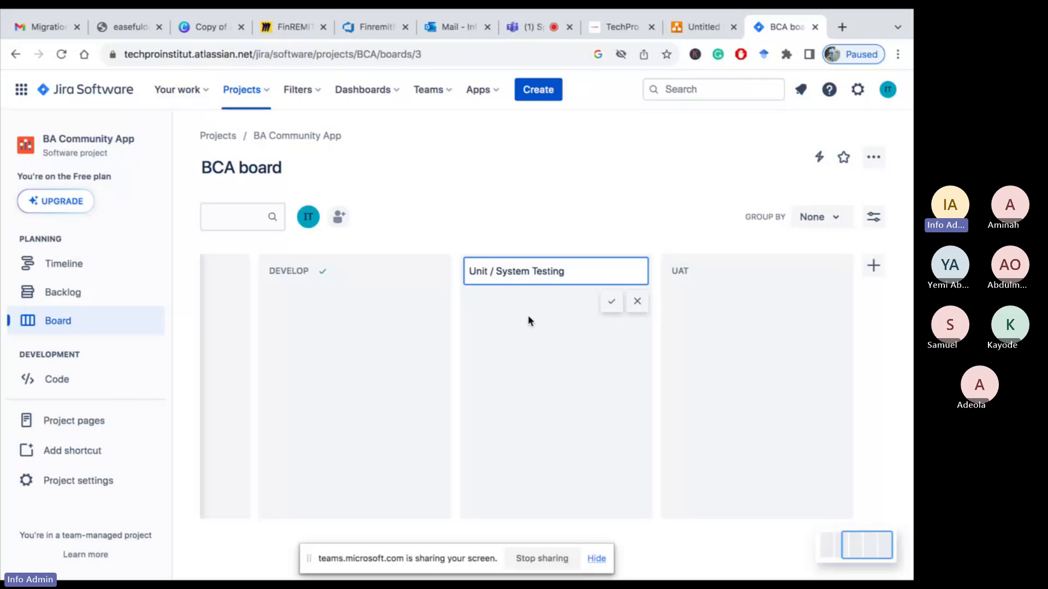
left_click(612, 302)
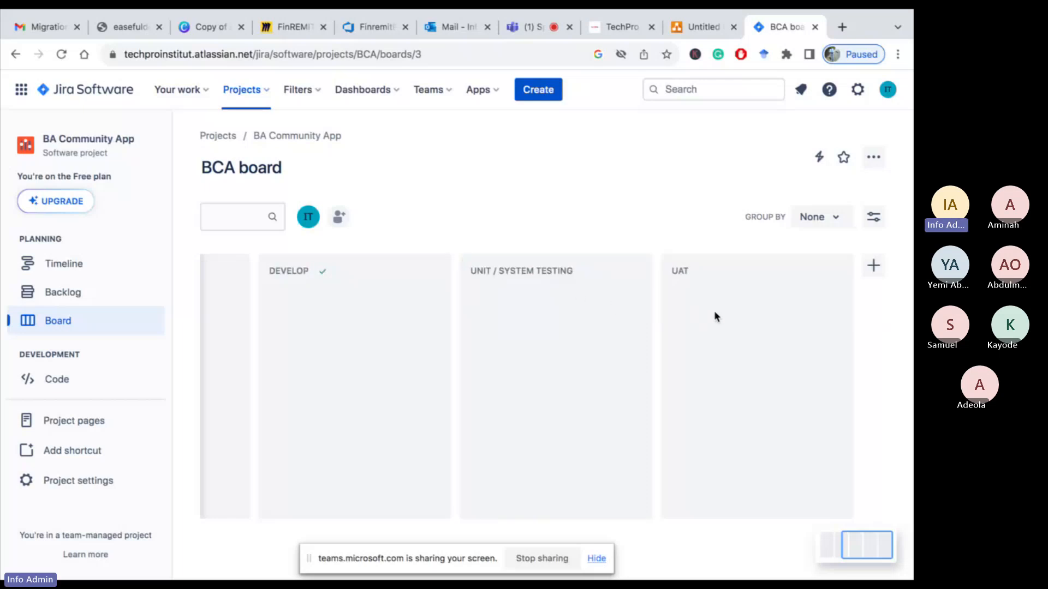
Add a new board column named Production, then reopen the board to review all columns
left_click(873, 266)
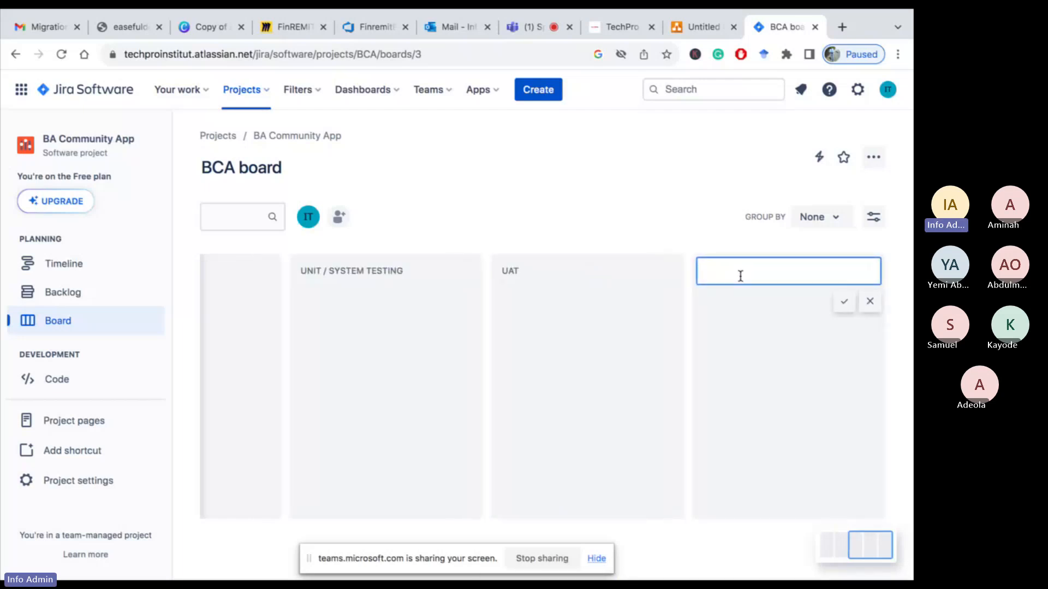
type("Production")
left_click(844, 302)
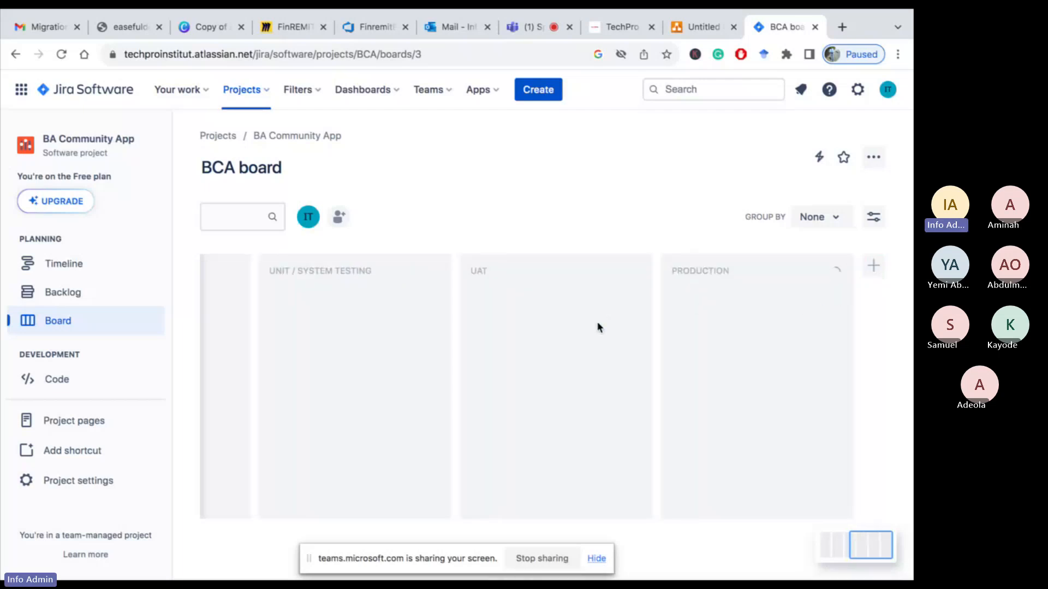
scroll(598, 326, "left", 10)
scroll(597, 322, "left", 5)
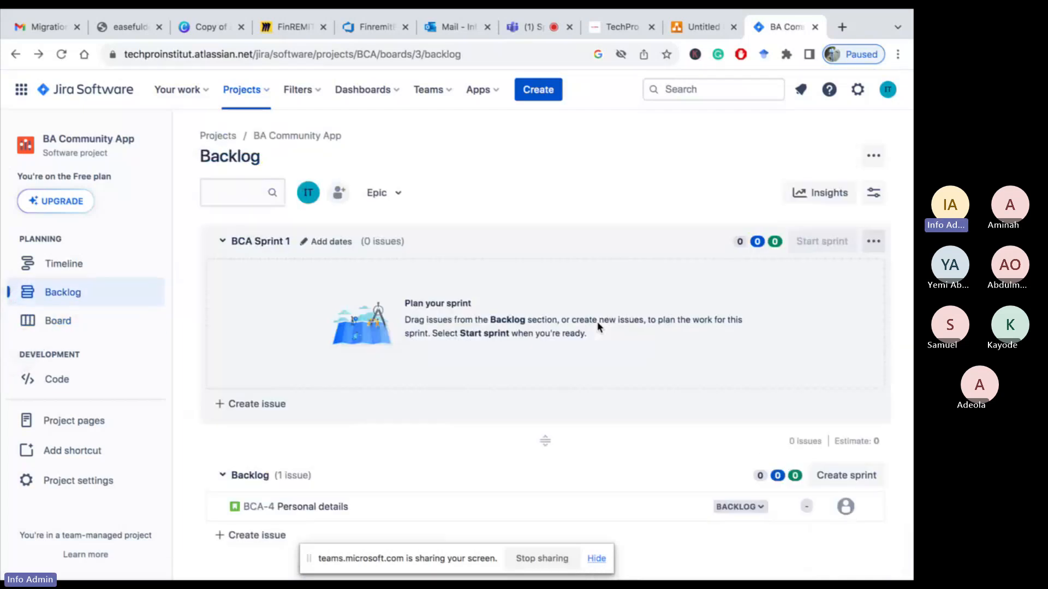
scroll(468, 426, "down", 1)
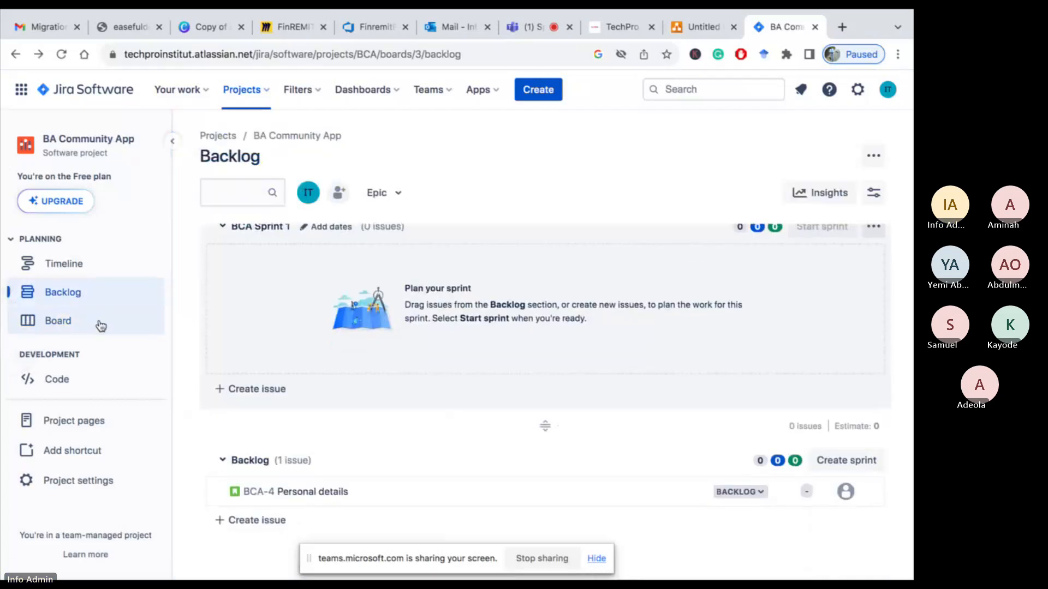
left_click(62, 324)
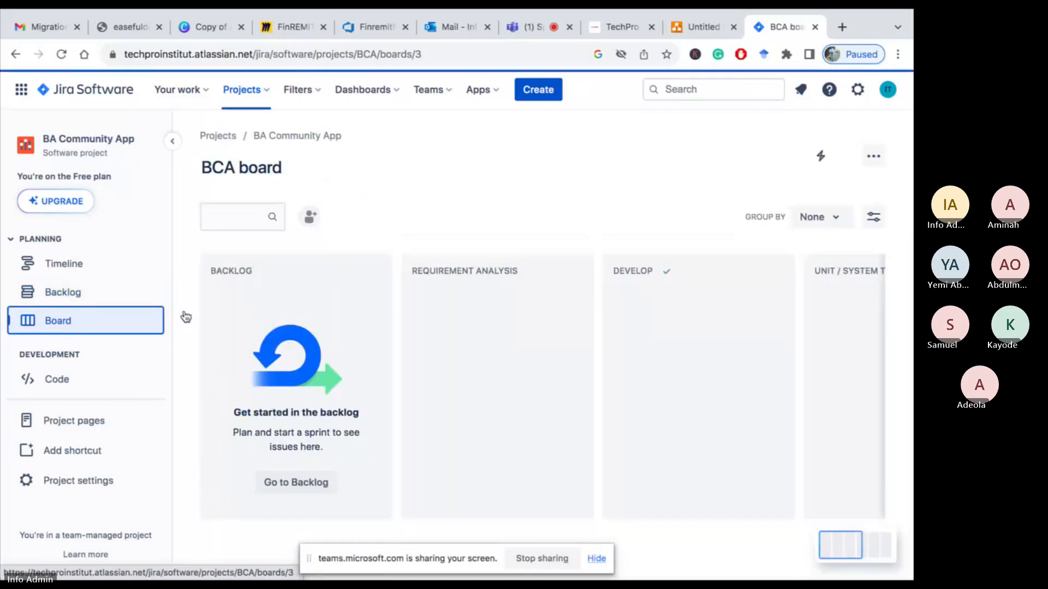
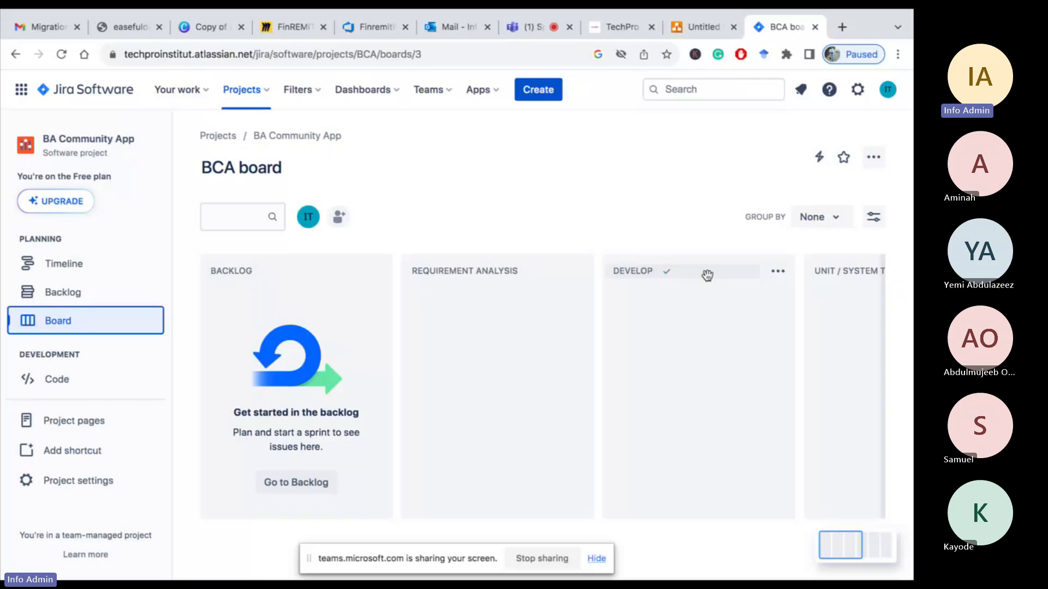
Scroll across the BCA board to review its workflow columns
scroll(707, 274, "right", 3)
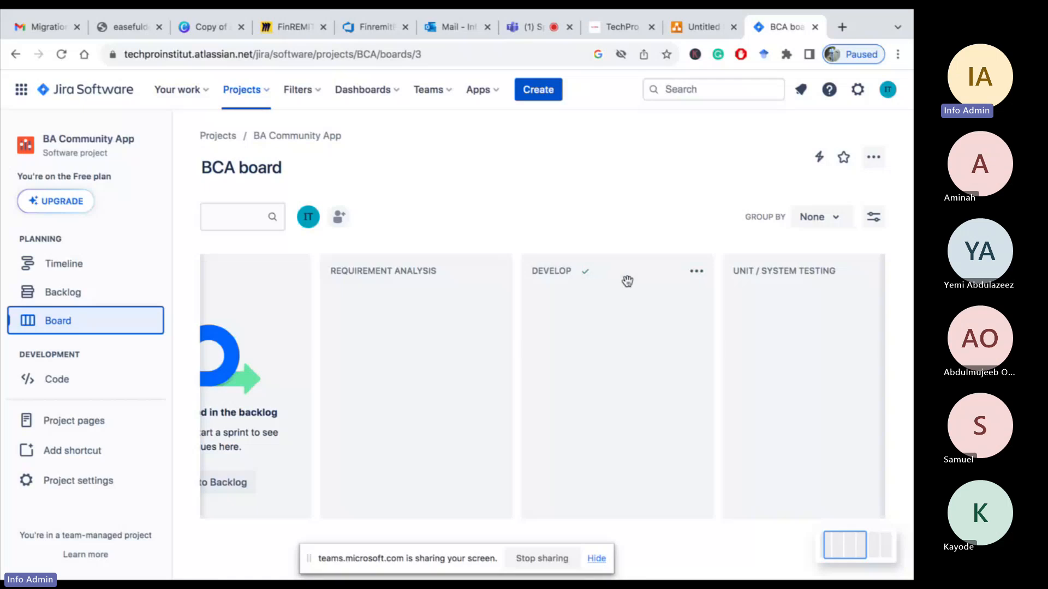
scroll(627, 281, "right", 3)
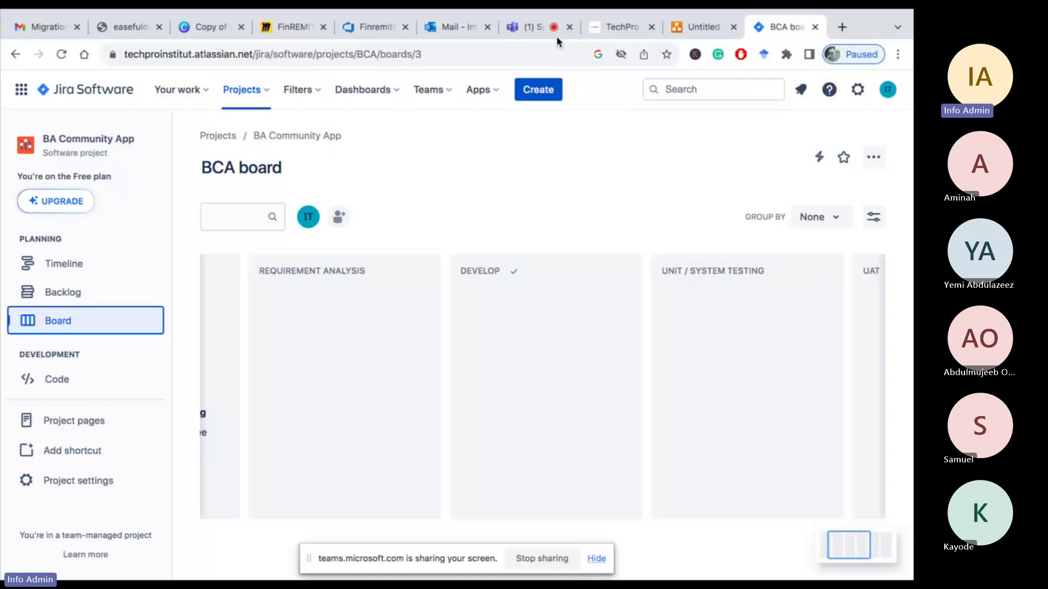
Switch to the Teams meeting, admit the guest waiting in the lobby, and return to the board
left_click(538, 28)
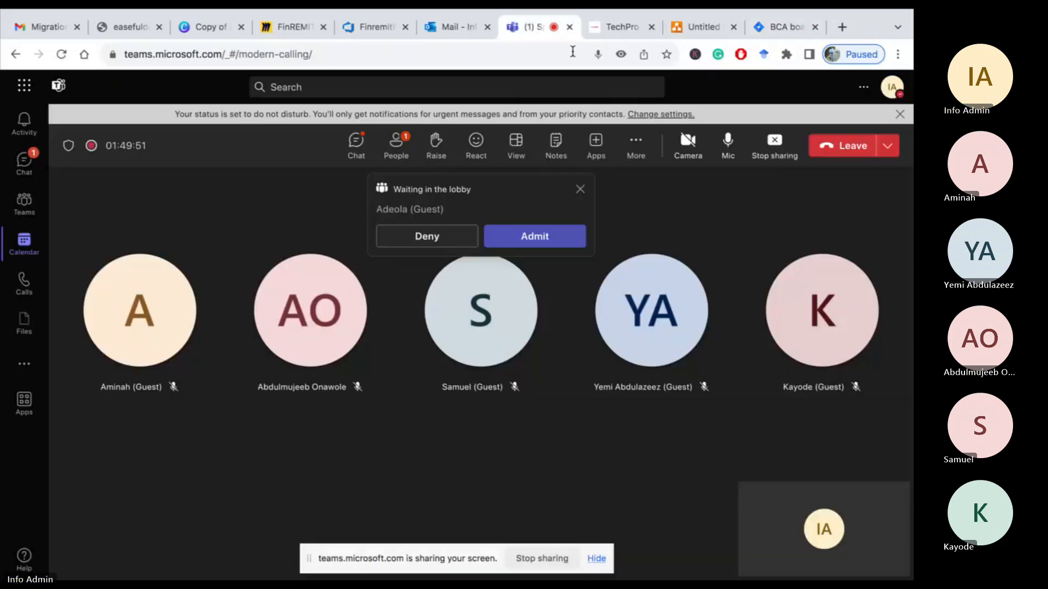
left_click(534, 244)
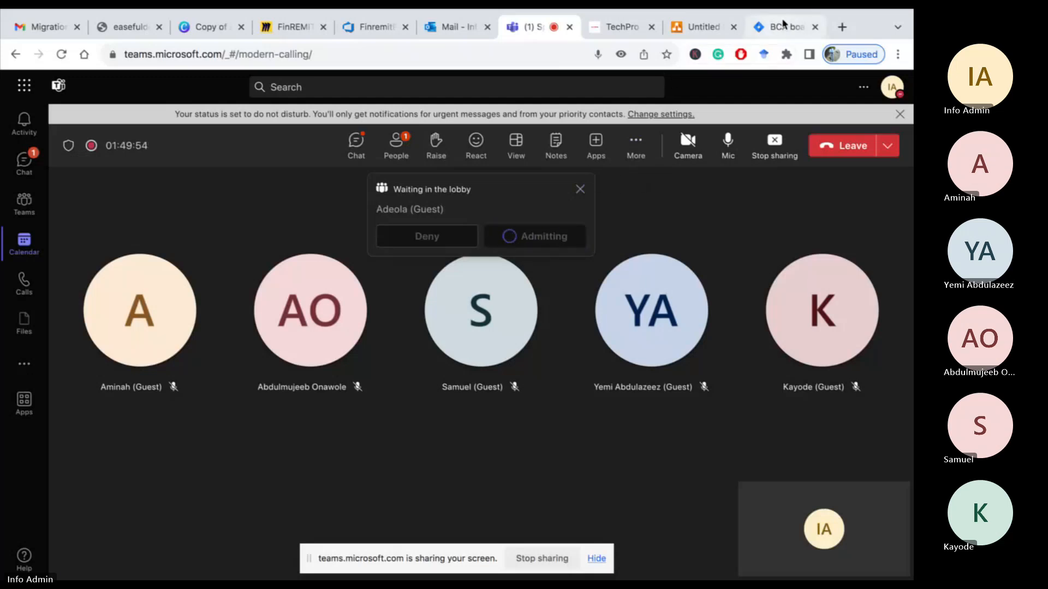
left_click(781, 29)
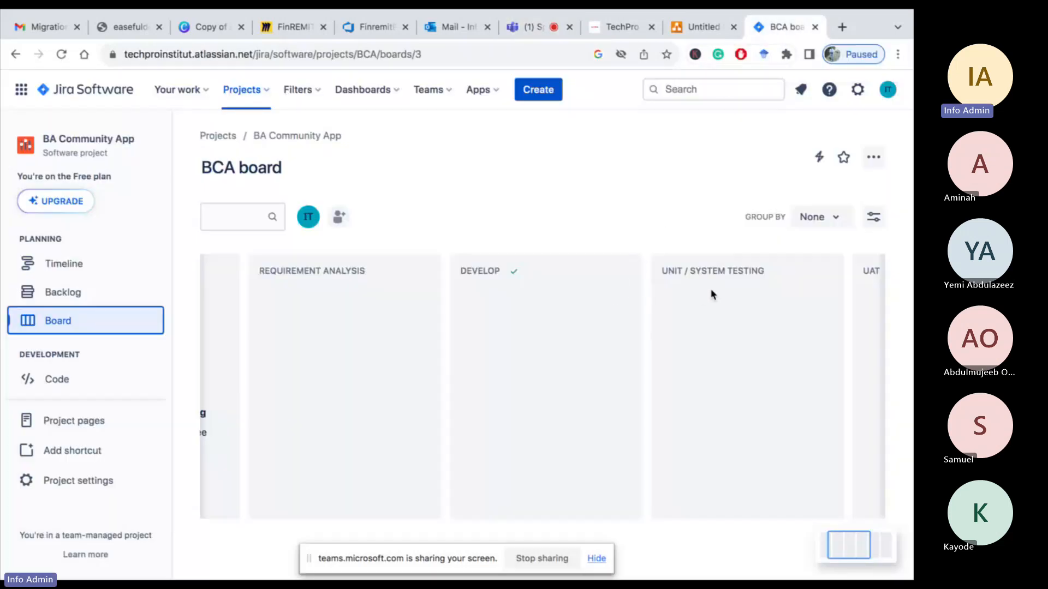
Scroll through the board columns as far as Production and back to the start
scroll(712, 295, "right", 4)
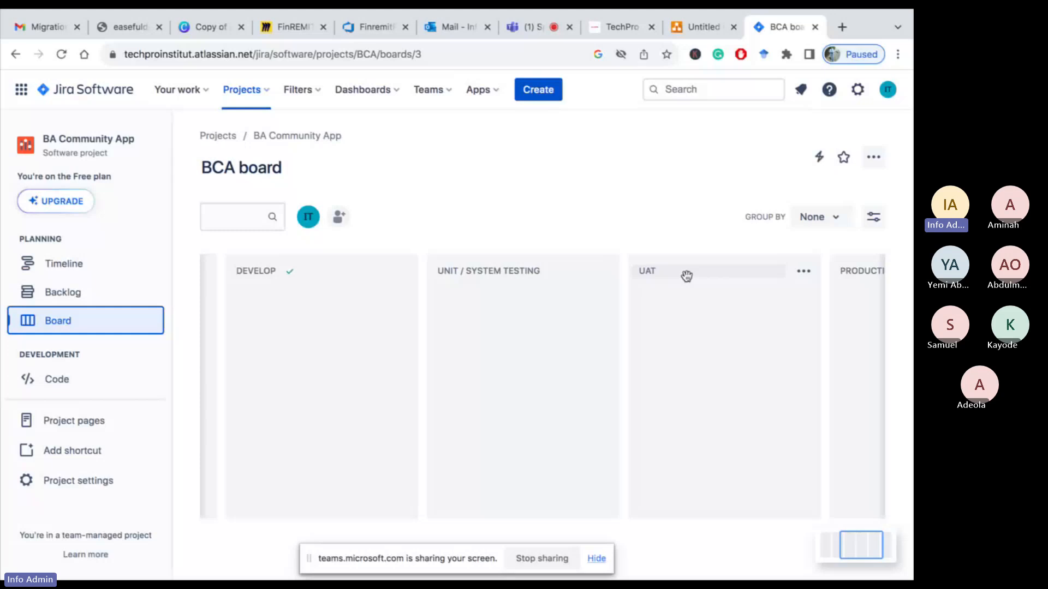
scroll(687, 276, "right", 3)
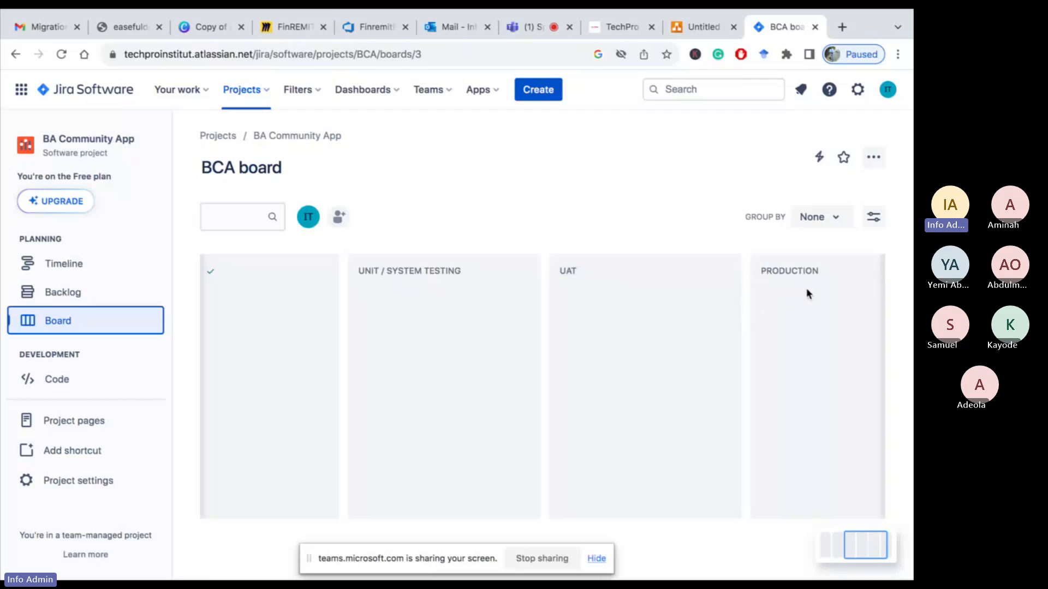
scroll(807, 287, "right", 2)
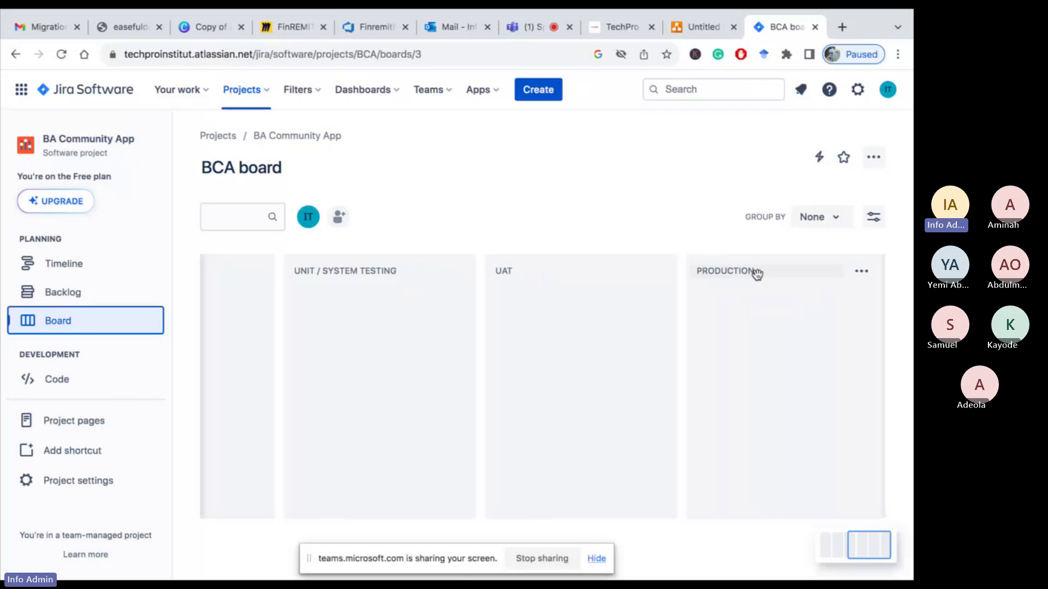
scroll(757, 275, "left", 10)
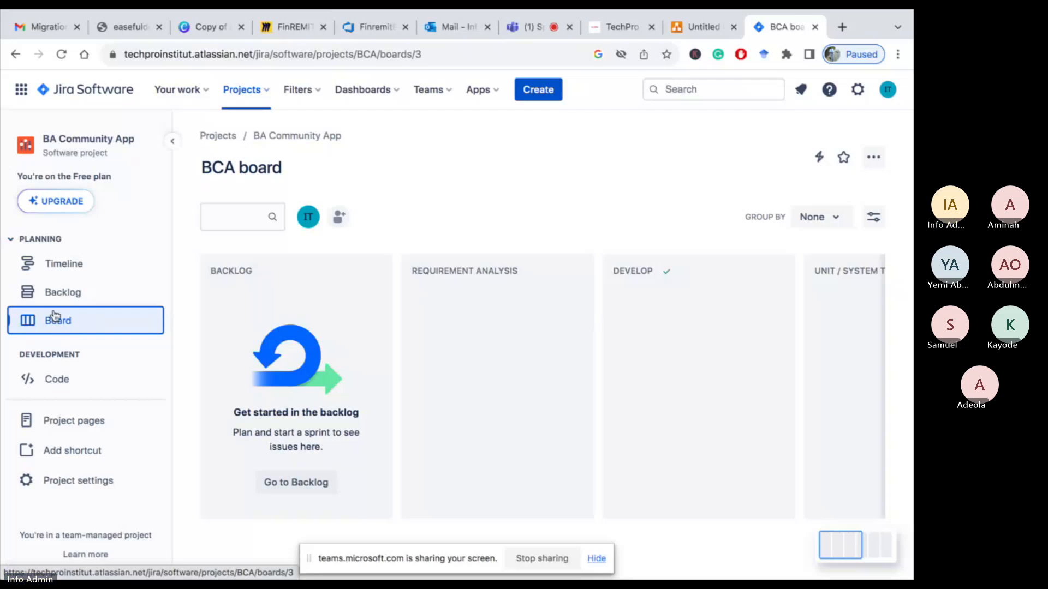
Open the backlog and review the Personal details story's user story and acceptance criteria, including its full issue page
left_click(62, 296)
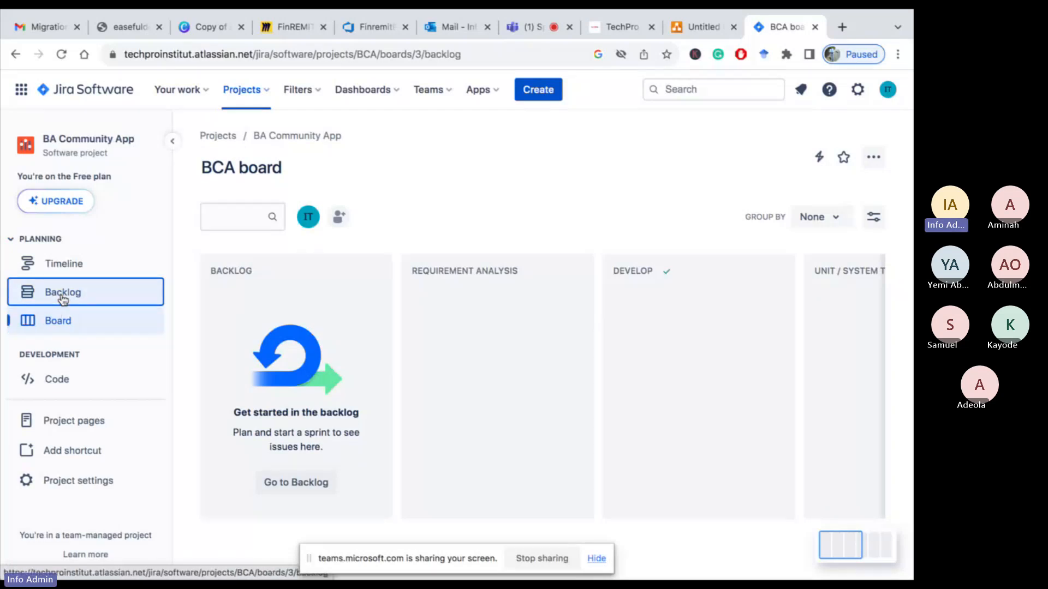
scroll(219, 399, "down", 1)
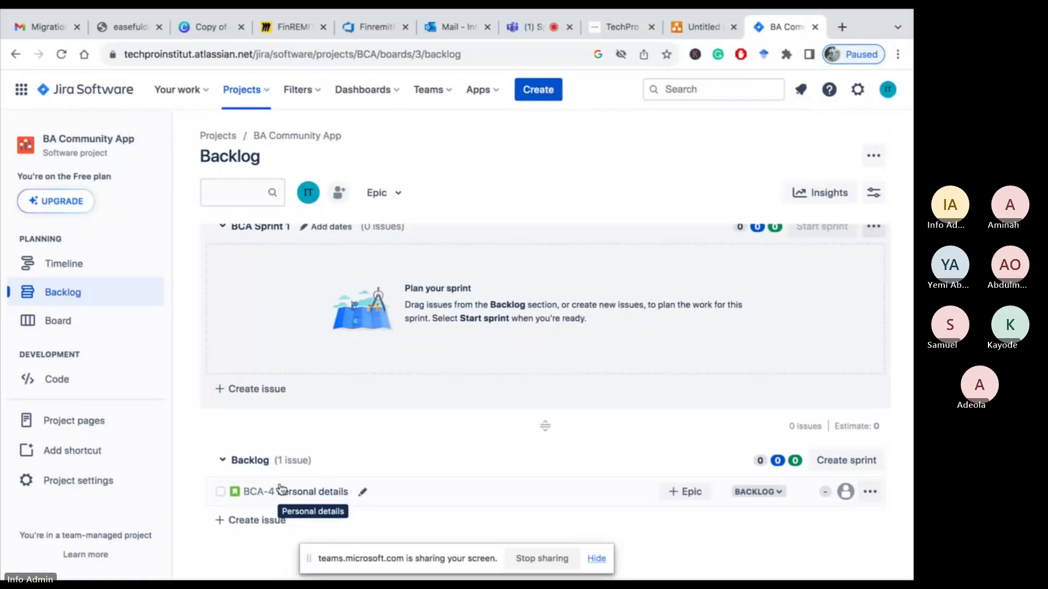
left_click(315, 495)
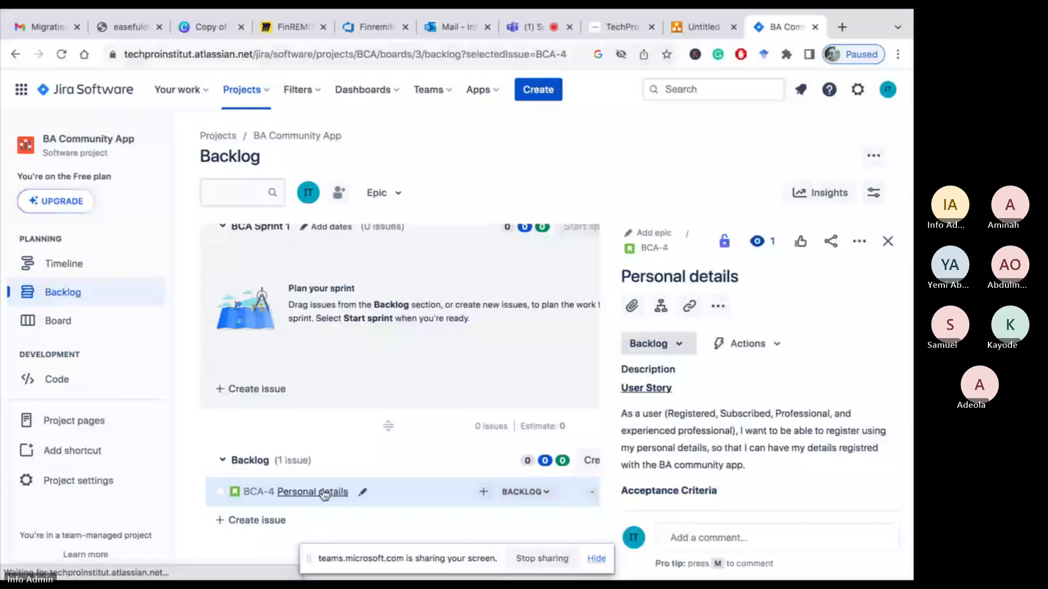
scroll(691, 443, "down", 3)
scroll(691, 443, "down", 3)
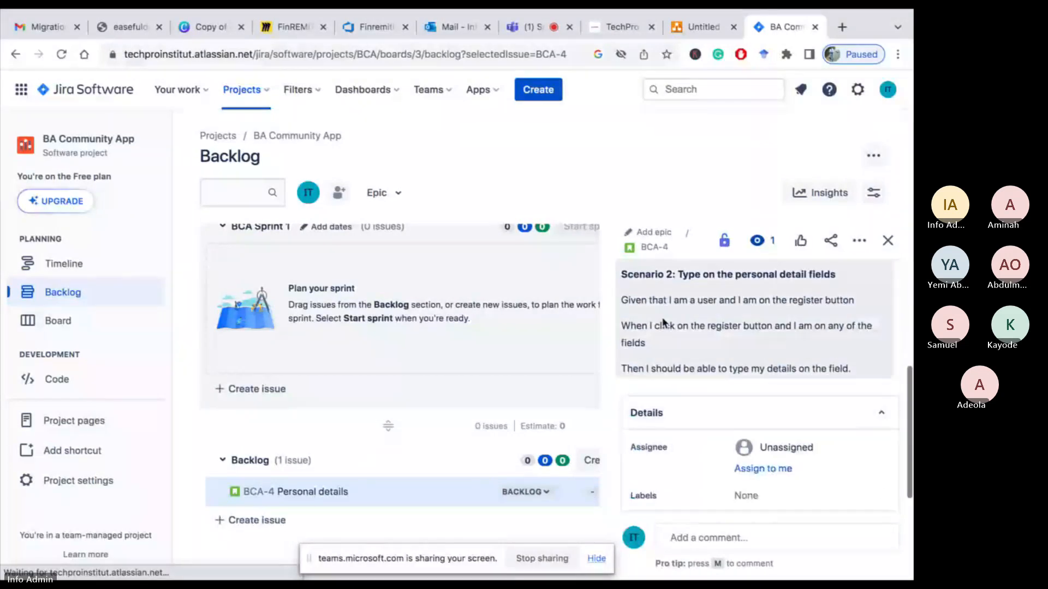
scroll(667, 339, "down", 1)
scroll(670, 350, "up", 5)
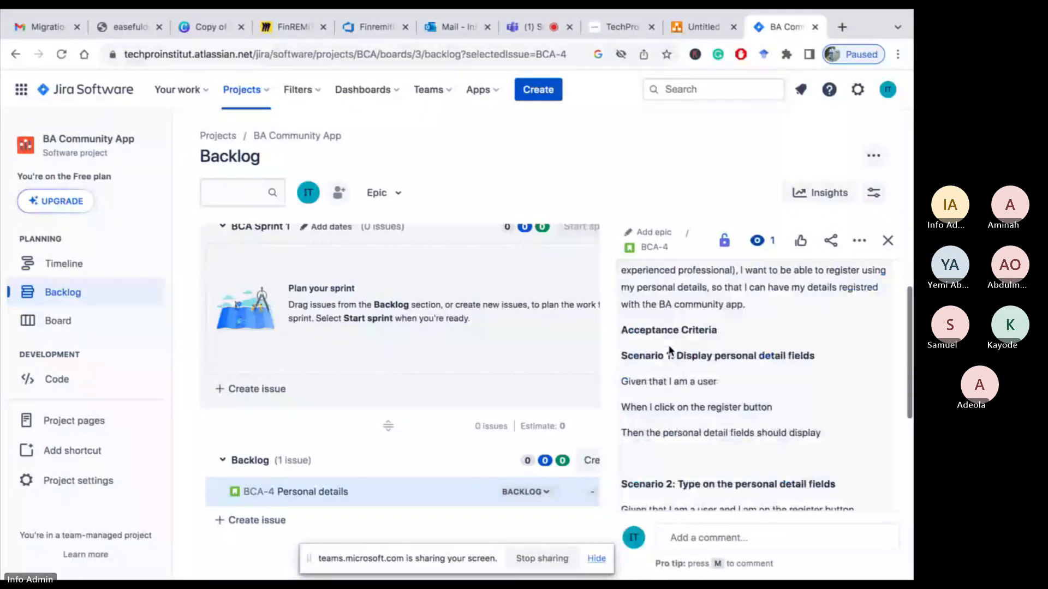
scroll(670, 350, "up", 3)
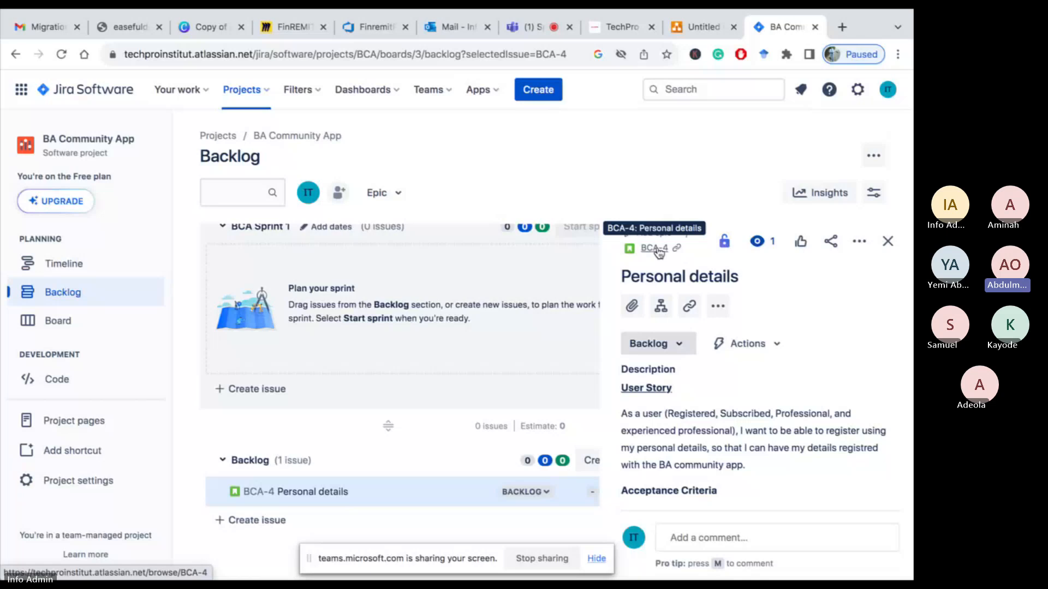
left_click(655, 248)
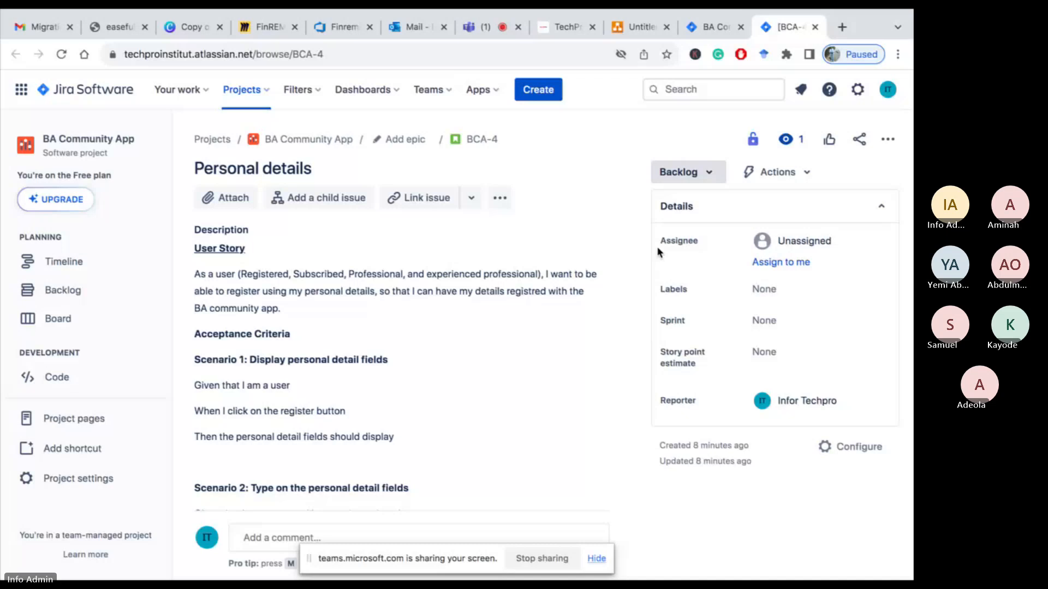
left_click(695, 30)
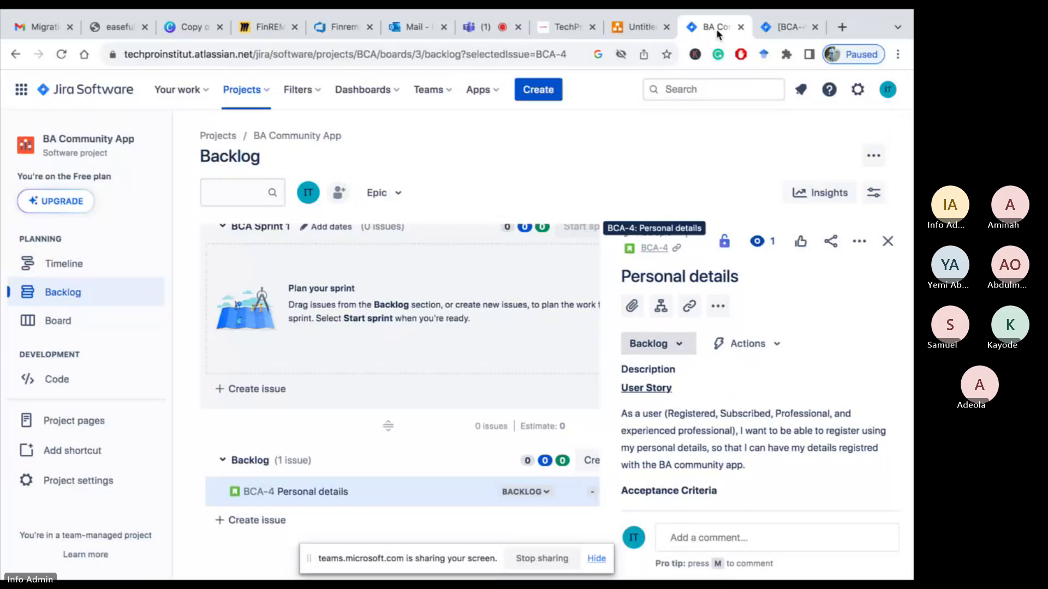
Switch to the shared PowerPoint deck in Teams and review the user story map slides for the candidate types
left_click(474, 27)
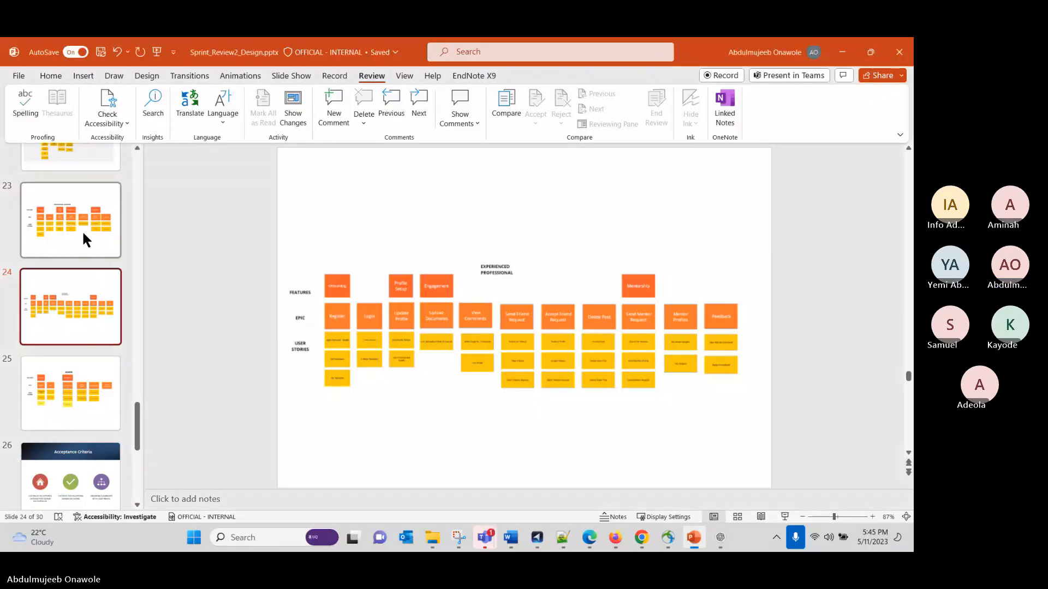
left_click(84, 234)
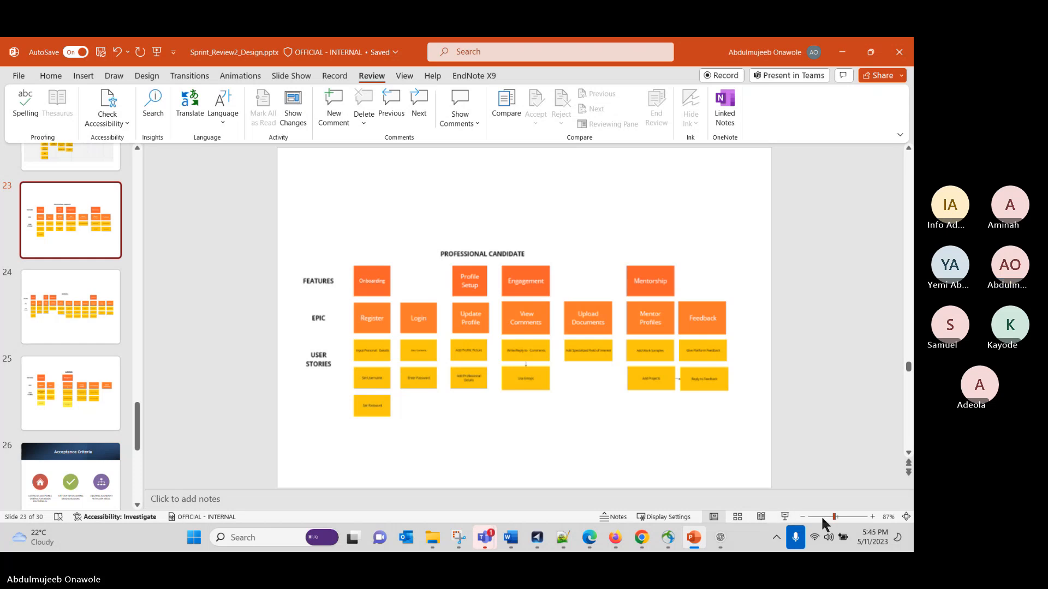
left_click(840, 514)
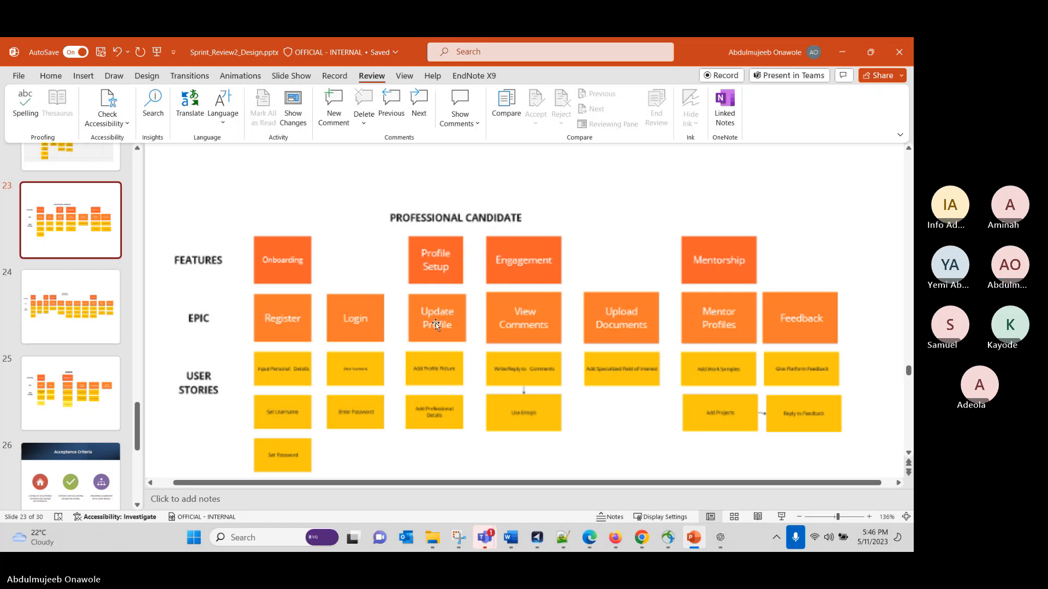
scroll(37, 267, "up", 3)
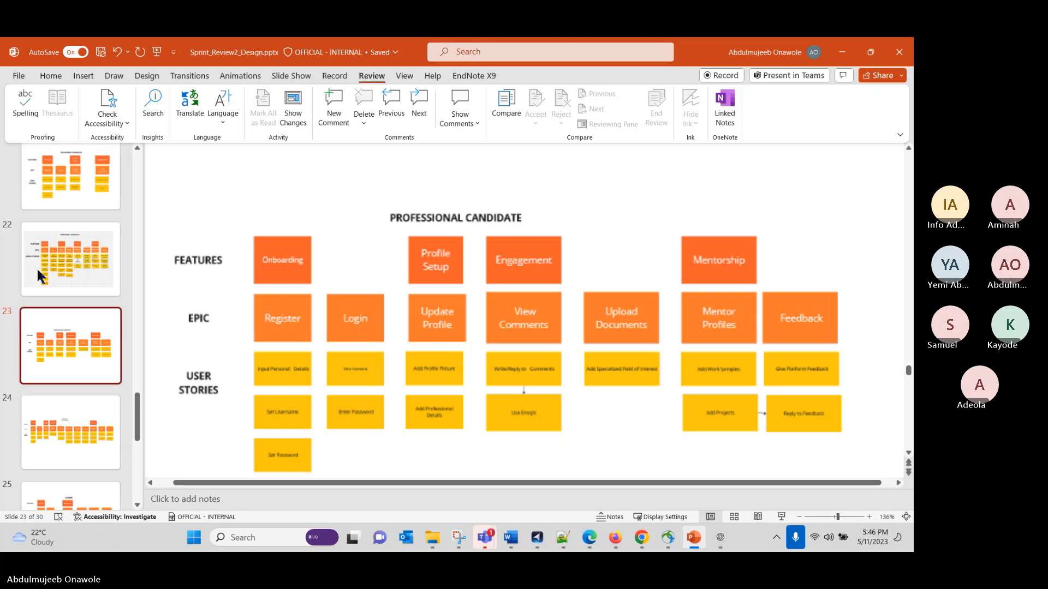
left_click(60, 226)
scroll(61, 237, "up", 2)
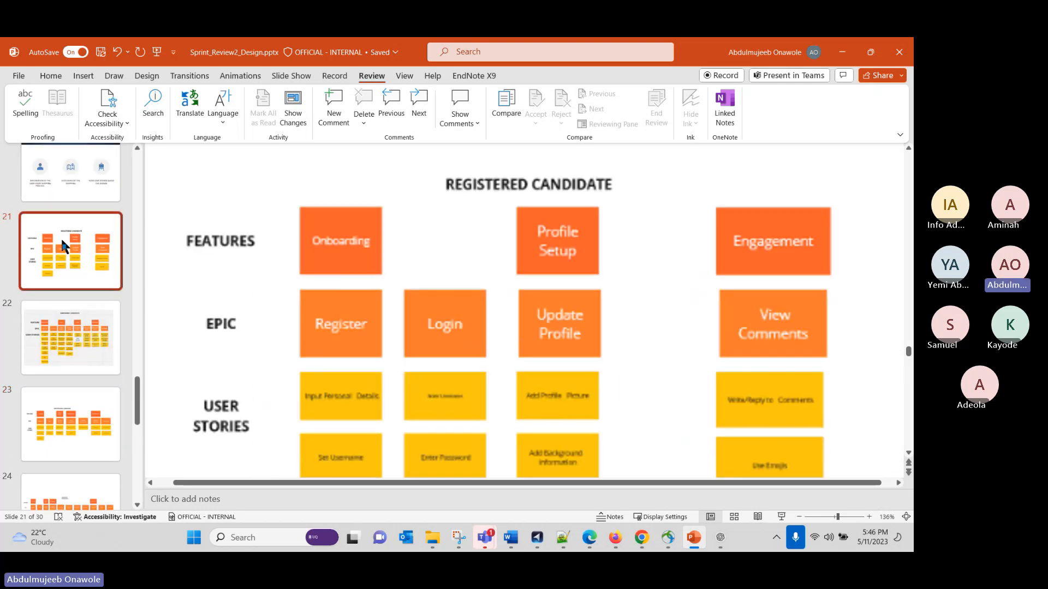
left_click(72, 248)
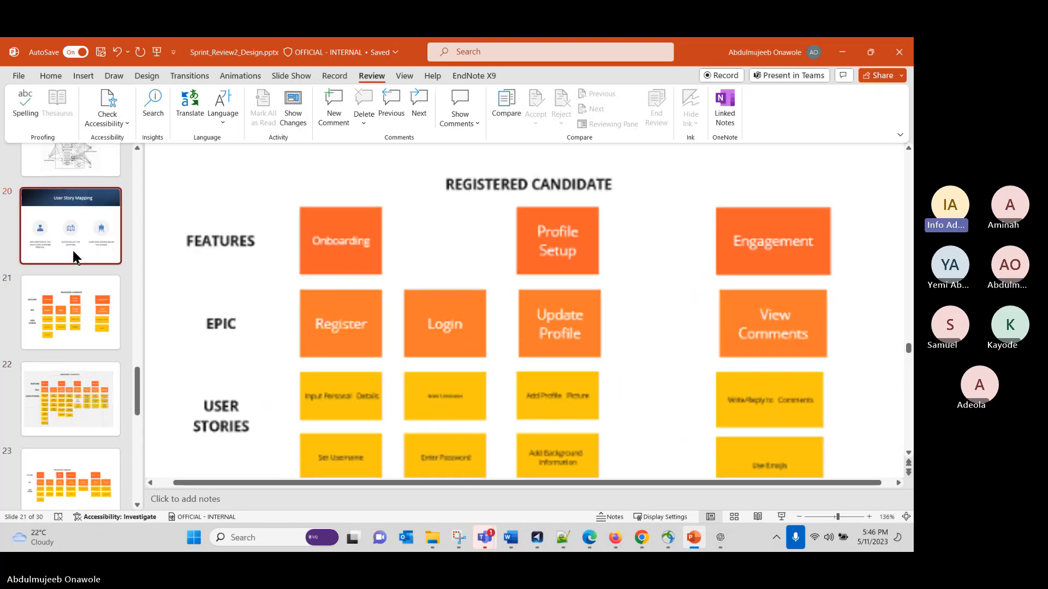
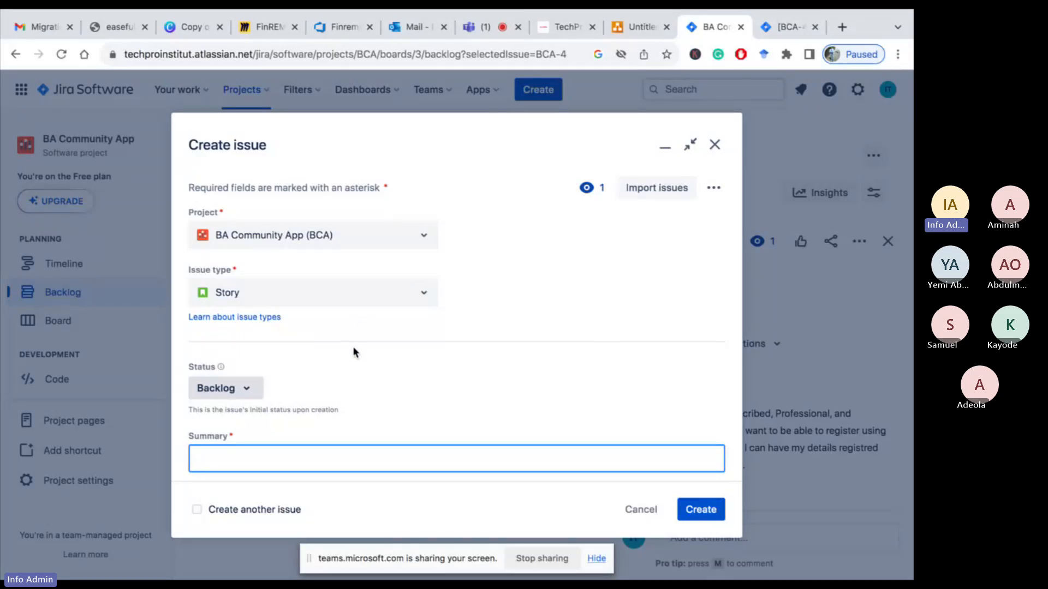
Close the empty Create issue dialog and set the Personal details story's parent epic to BCA-1 Register
left_click(715, 146)
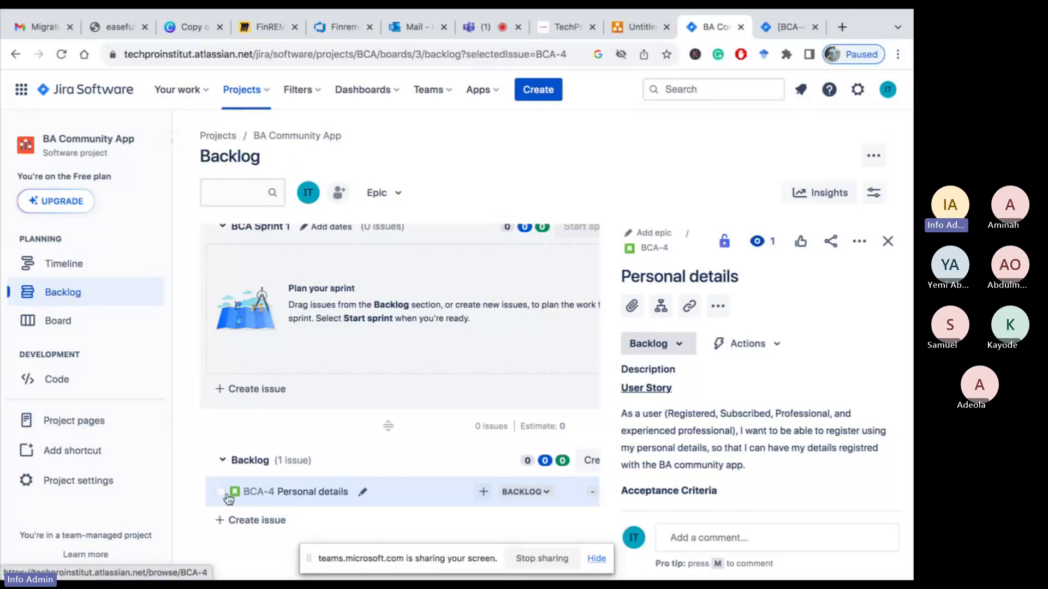
left_click(483, 494)
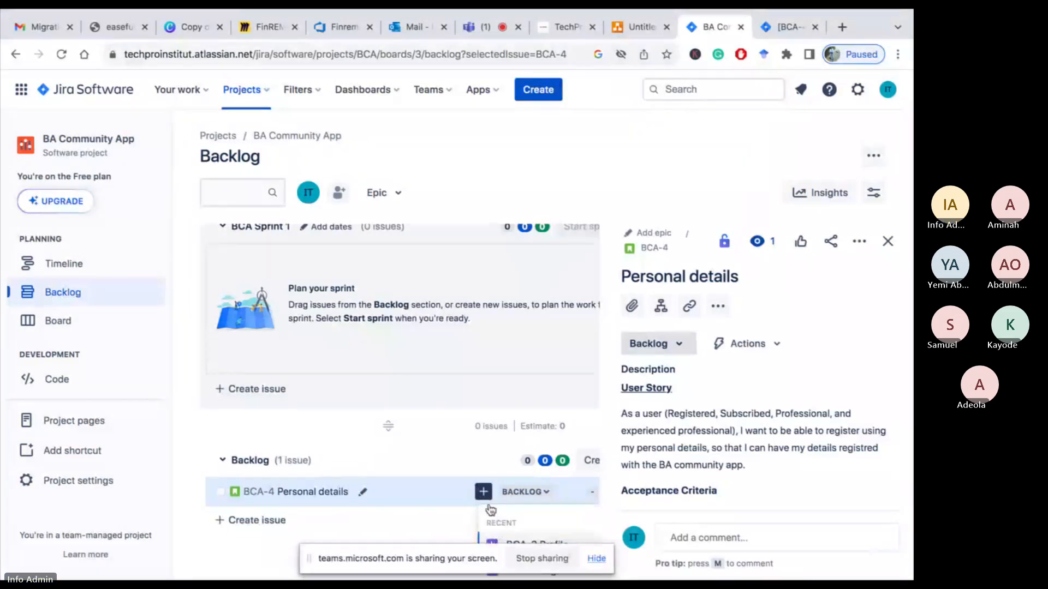
scroll(491, 510, "down", 1)
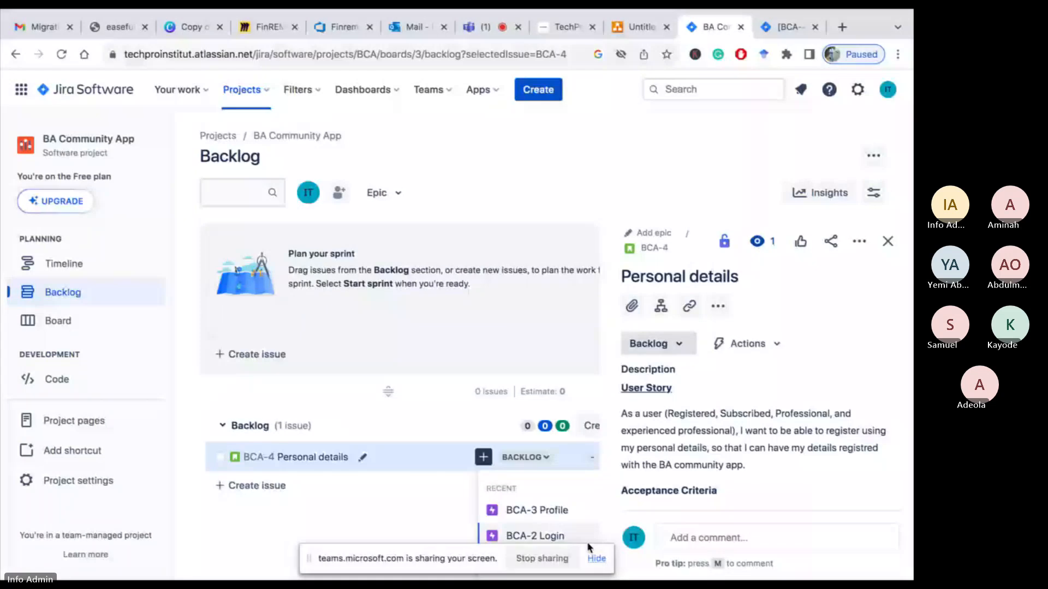
left_click(391, 558)
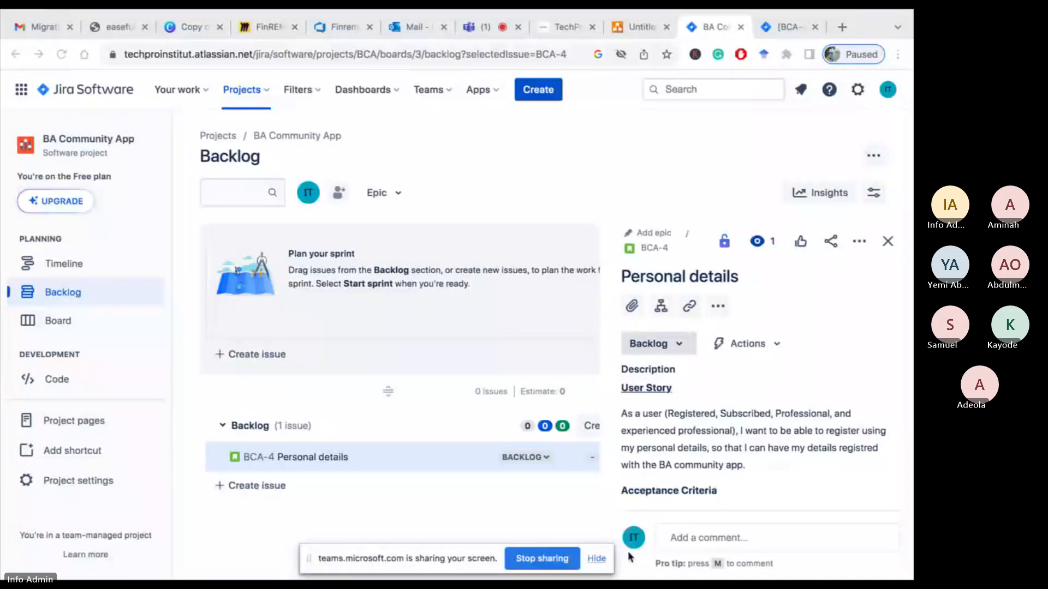
left_click(596, 558)
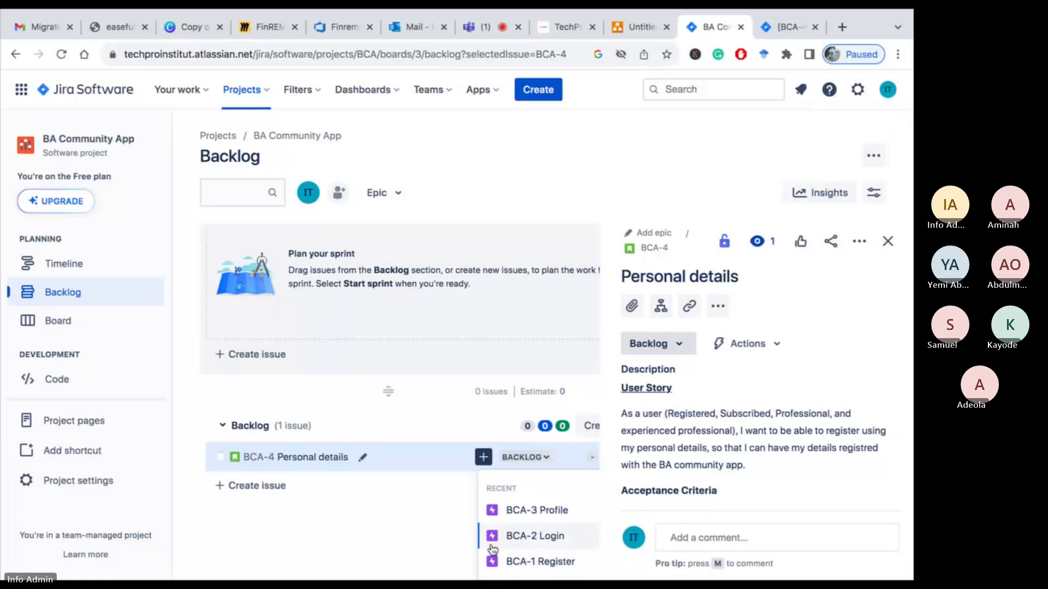
left_click(520, 563)
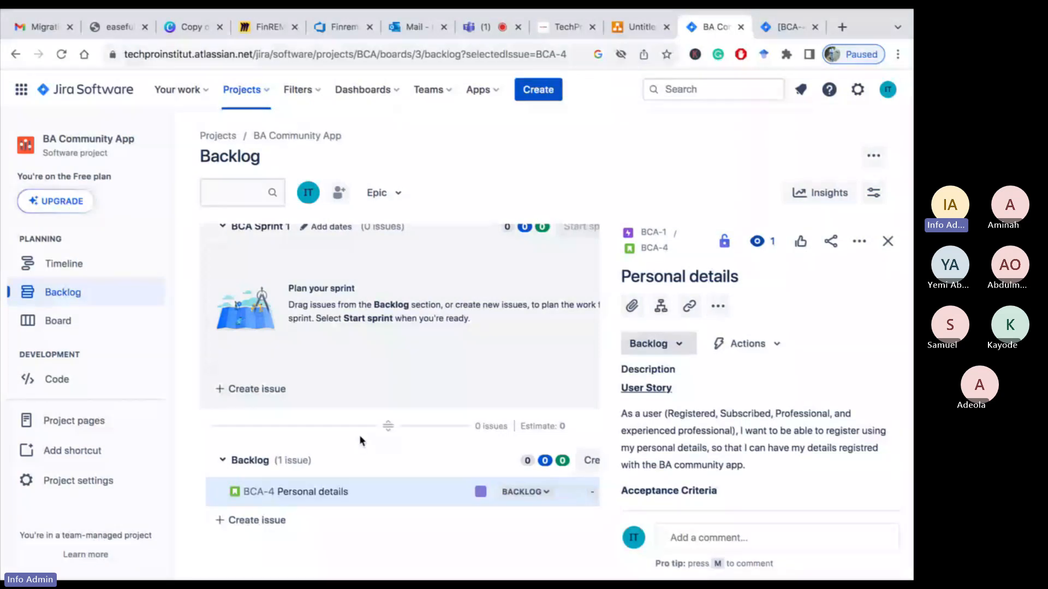
Add a new story named "Create password" directly in the backlog list
left_click(536, 93)
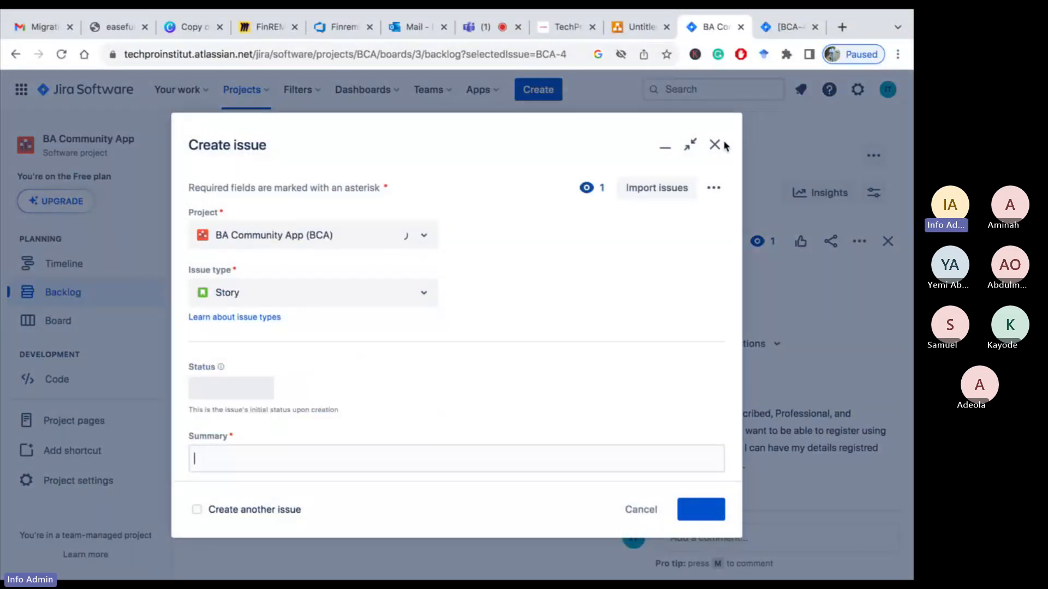
left_click(715, 148)
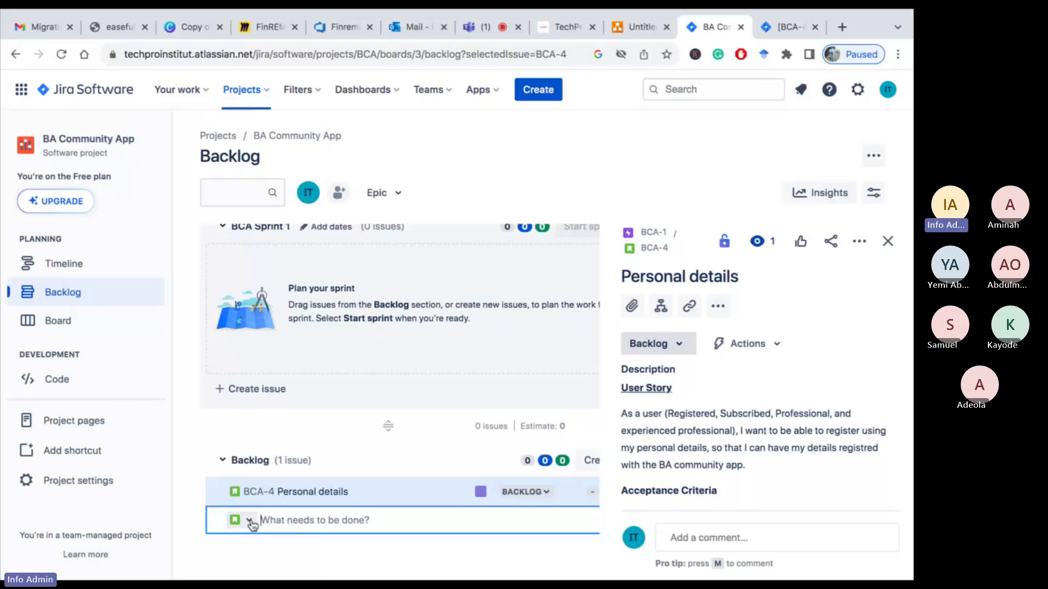
left_click(219, 525)
left_click(249, 521)
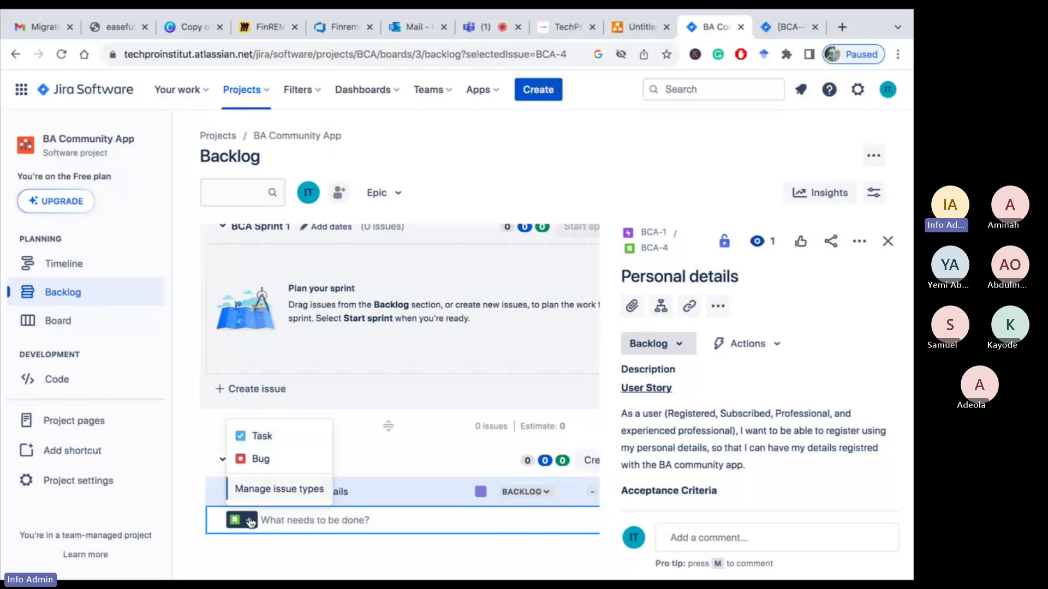
left_click(292, 519)
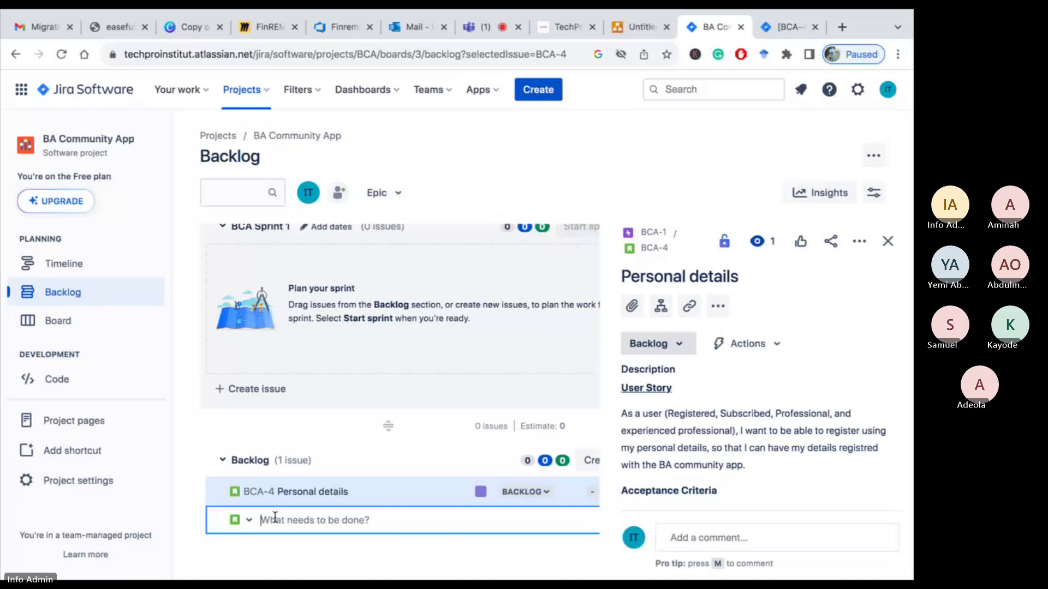
type("Password")
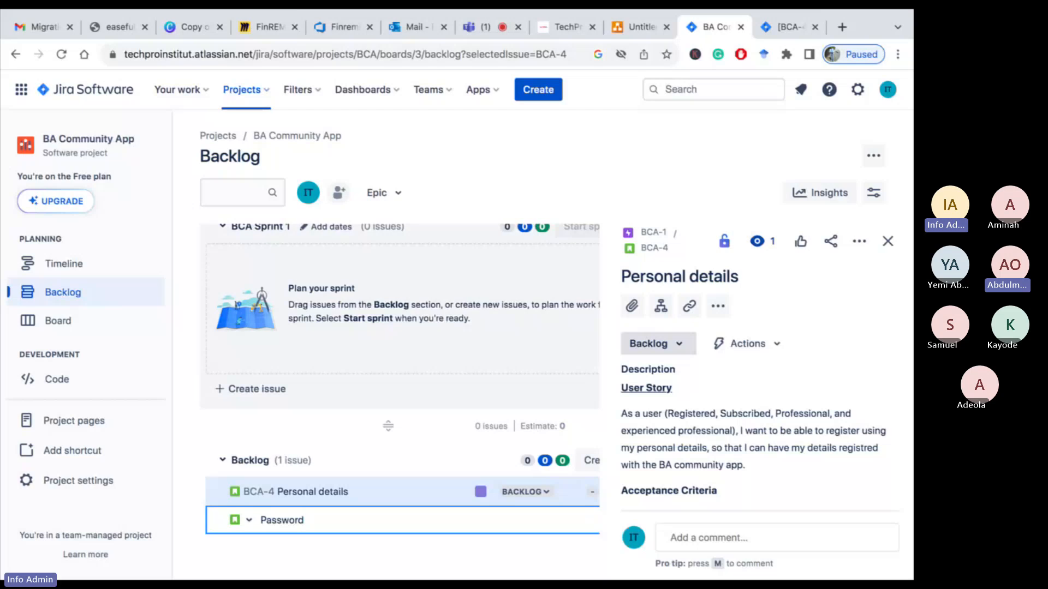
key("BackSpace")
key("BackSpace")
key("BackSpace")
key("BackSpace")
key("BackSpace")
key("BackSpace")
key("BackSpace")
key("BackSpace")
type("Create password")
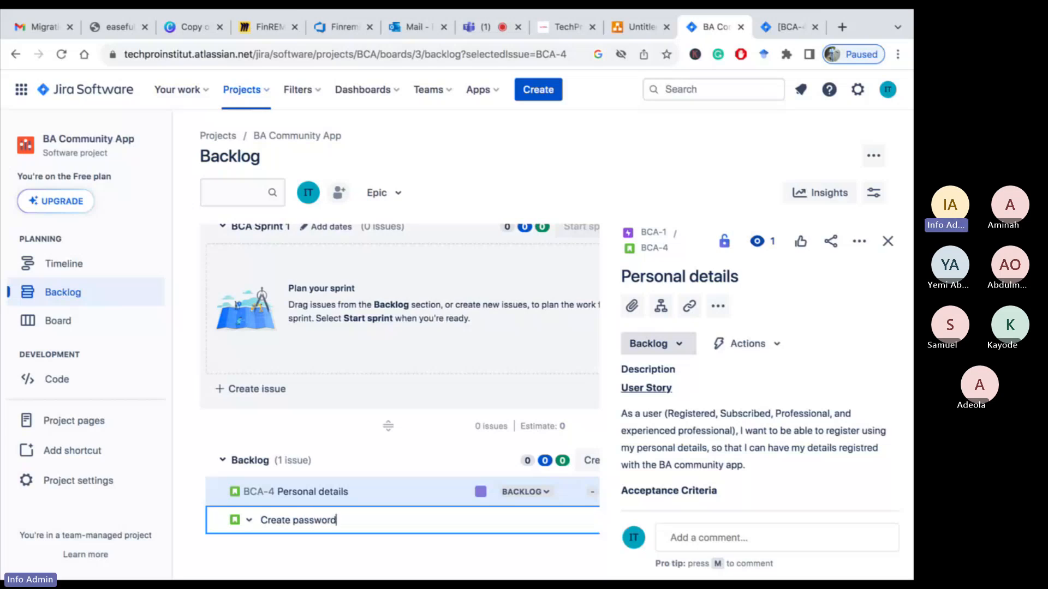
key("Return")
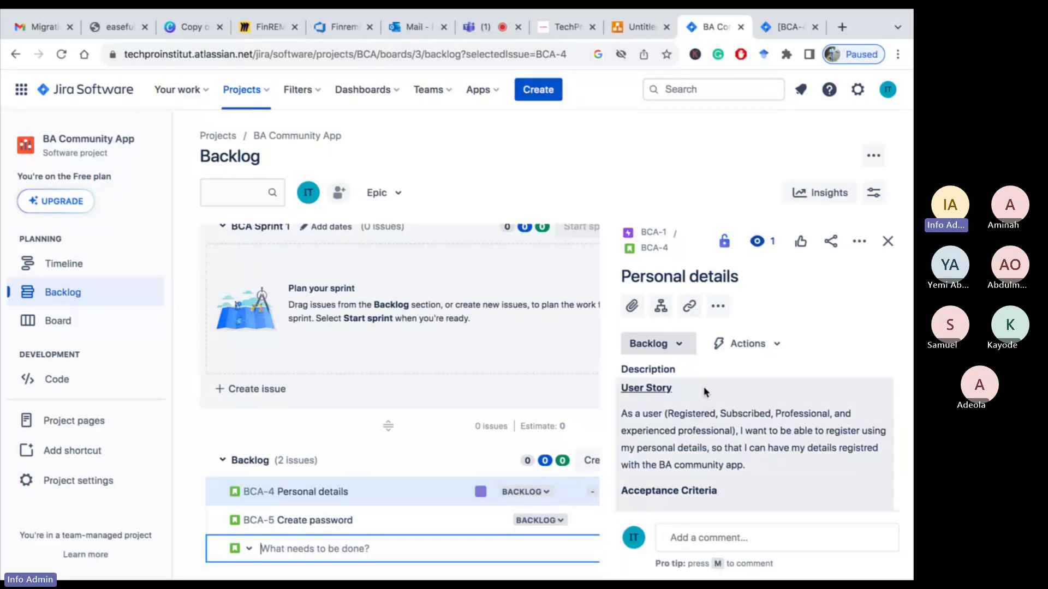
Open the Create password story and start its description with a "User Story" heading
scroll(706, 463, "down", 2)
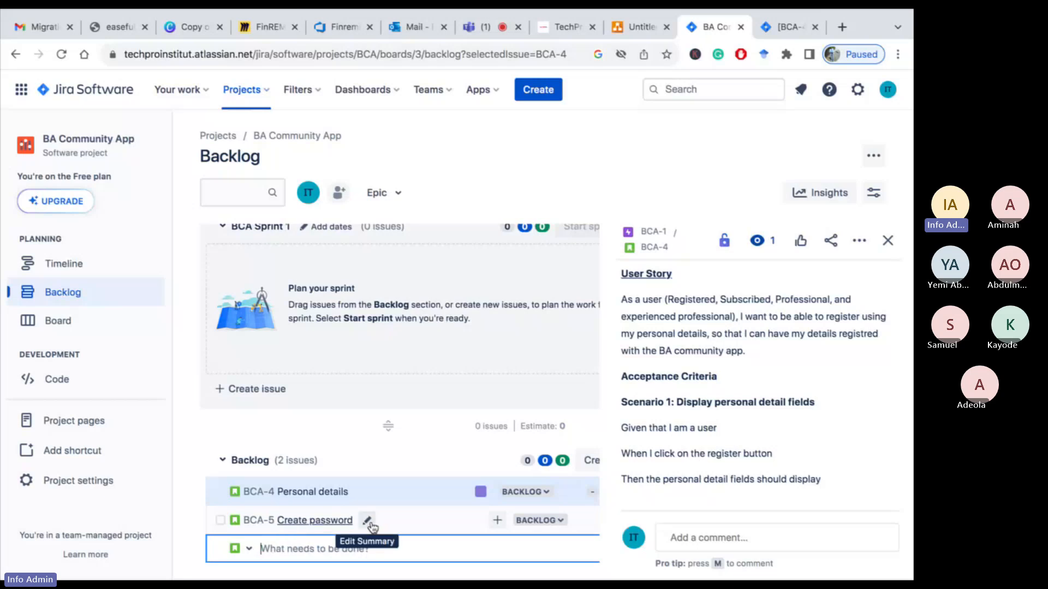
left_click(332, 521)
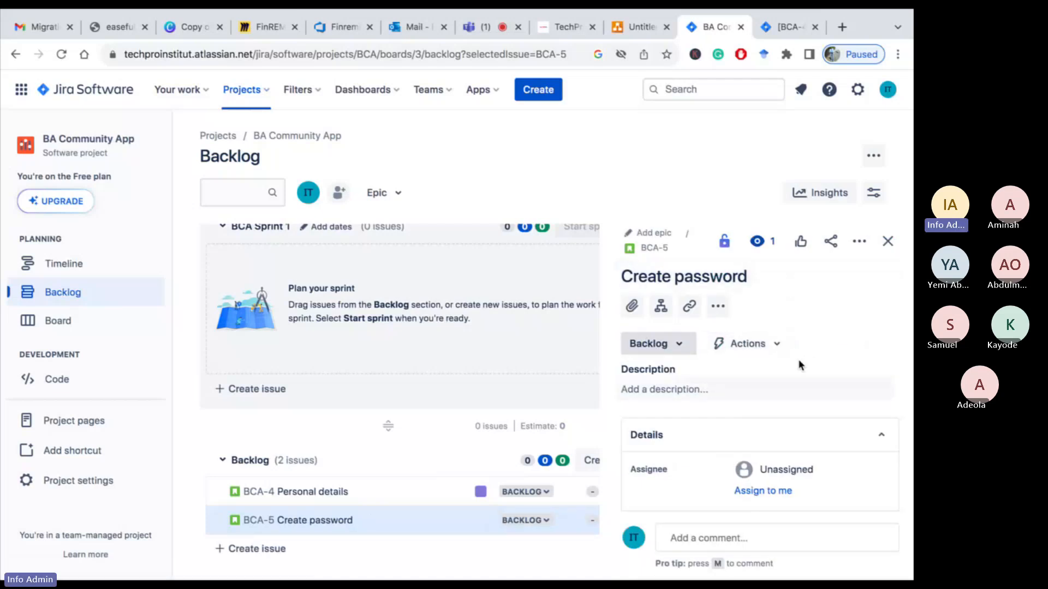
left_click(637, 391)
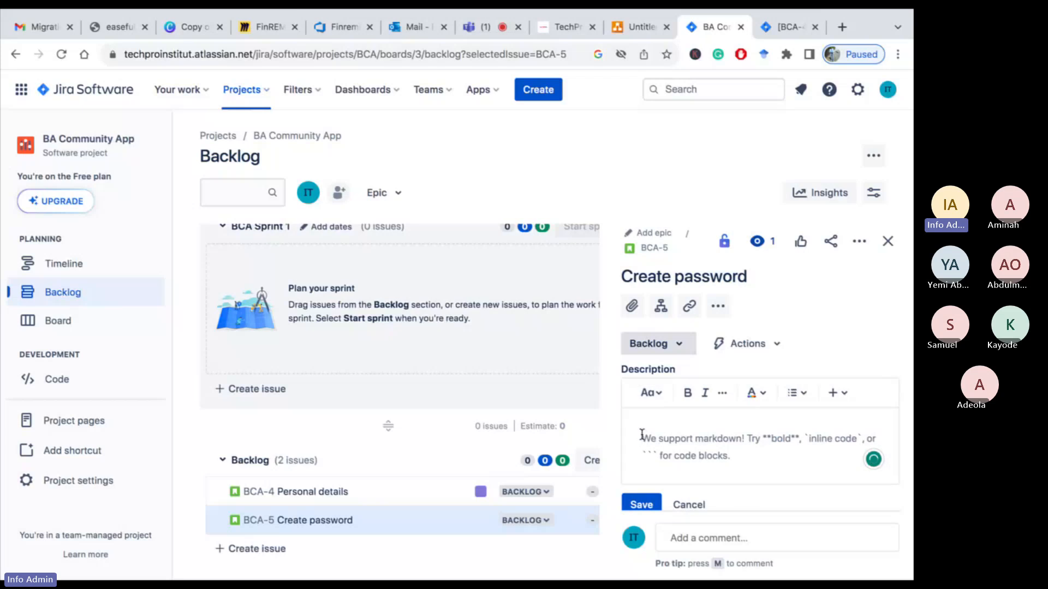
type("User")
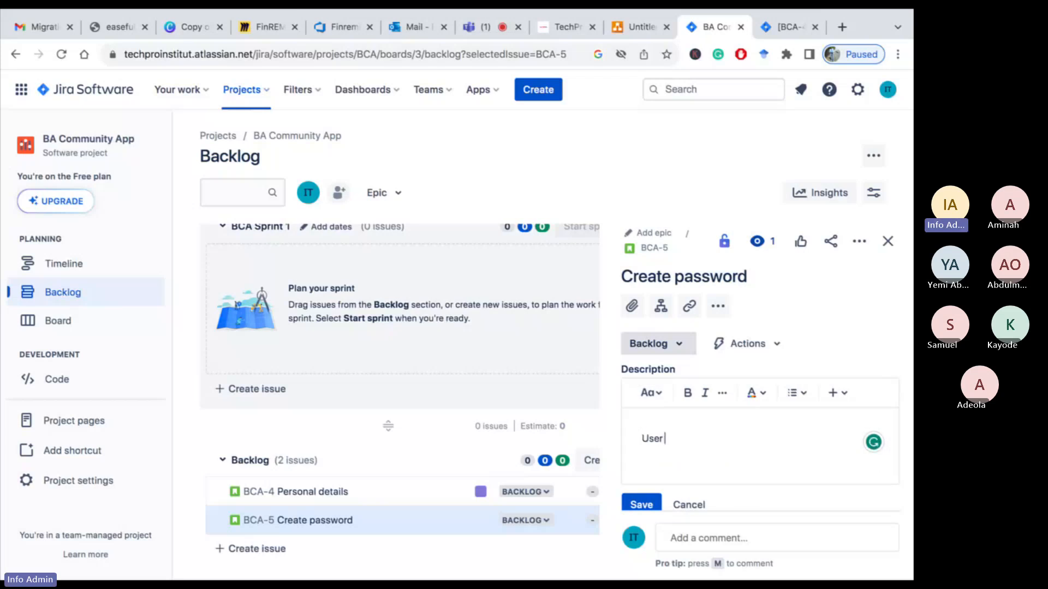
type(" Story")
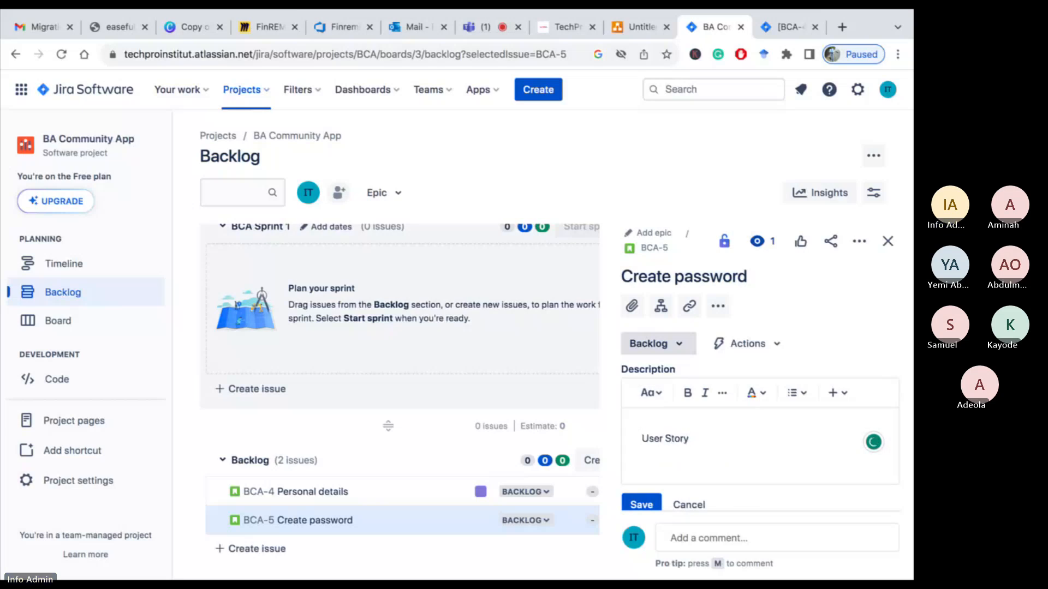
key("Return")
Write "As a user, I want to be able to create password as part of my register fields" in the description
type("A")
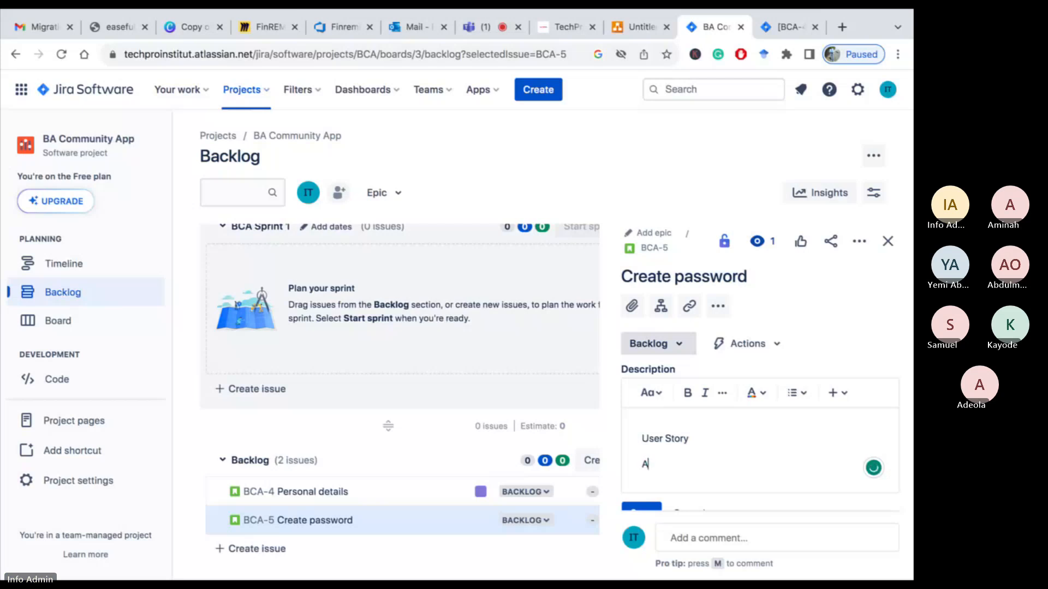
type("s a user")
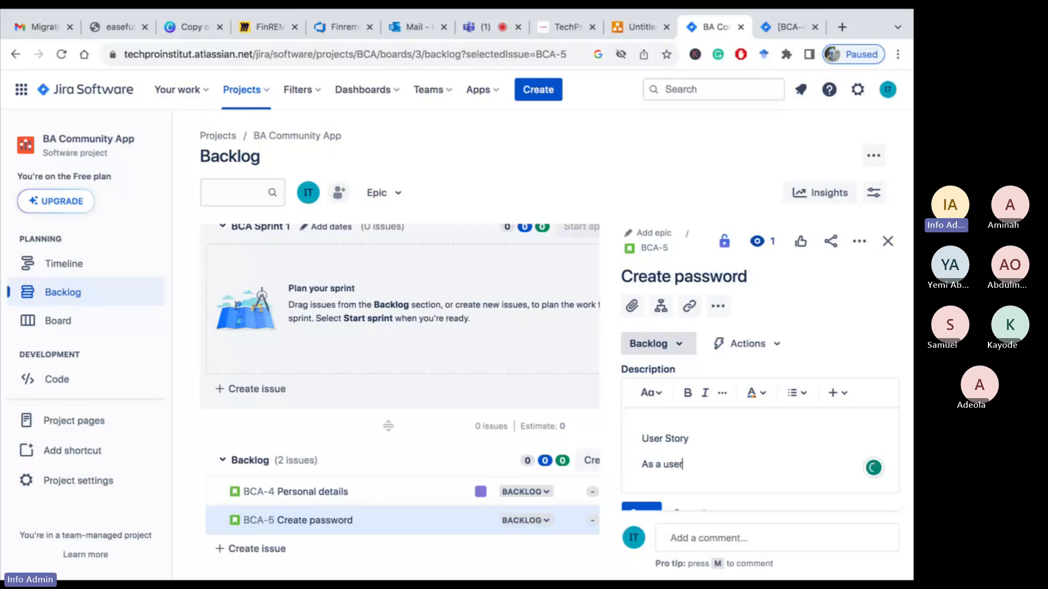
type(", I wa")
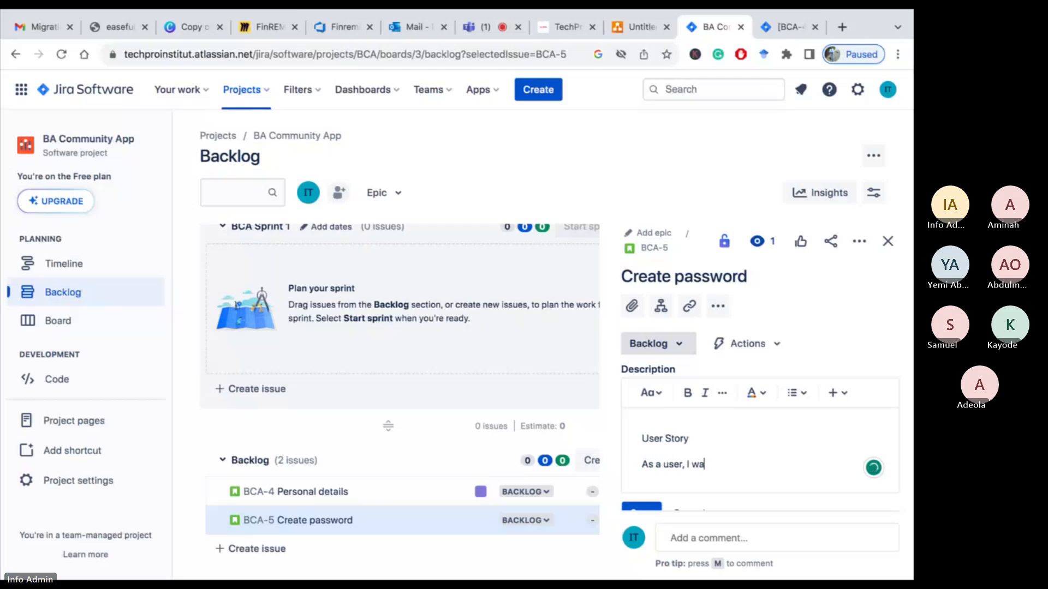
type("nt to be able ")
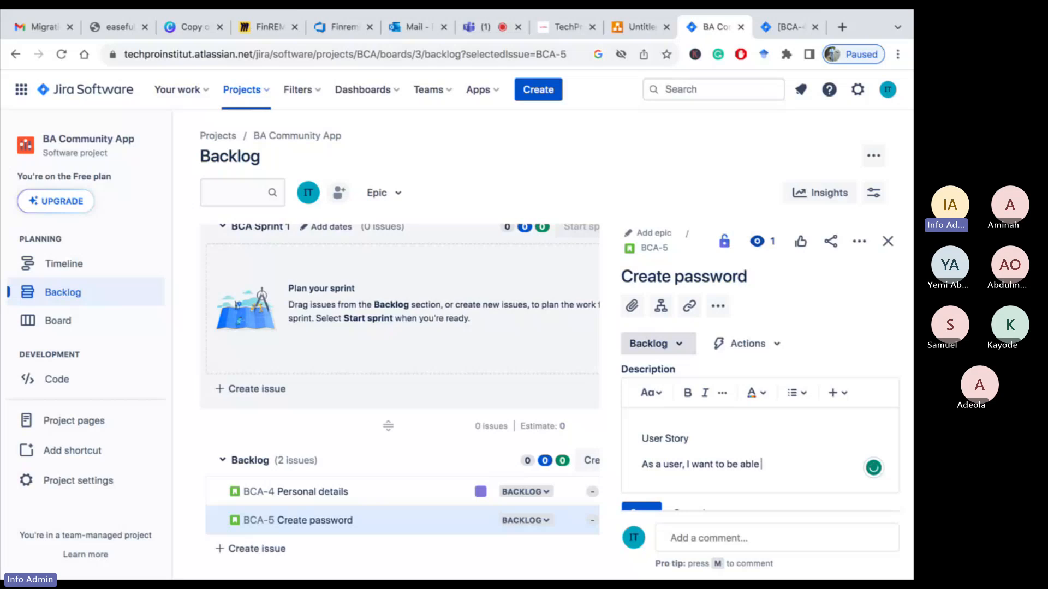
type("to")
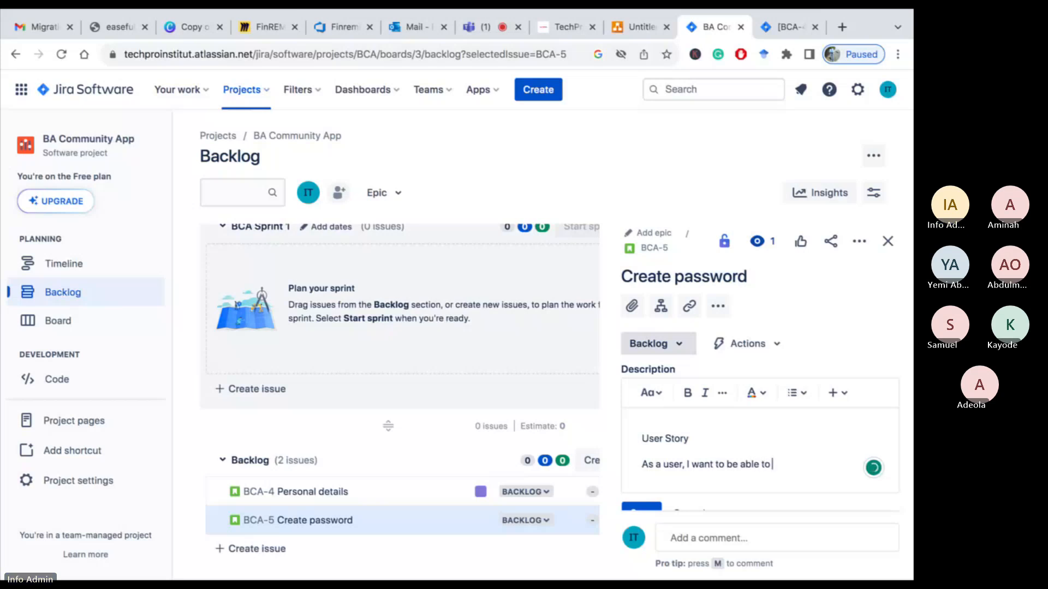
type(" w create password as ")
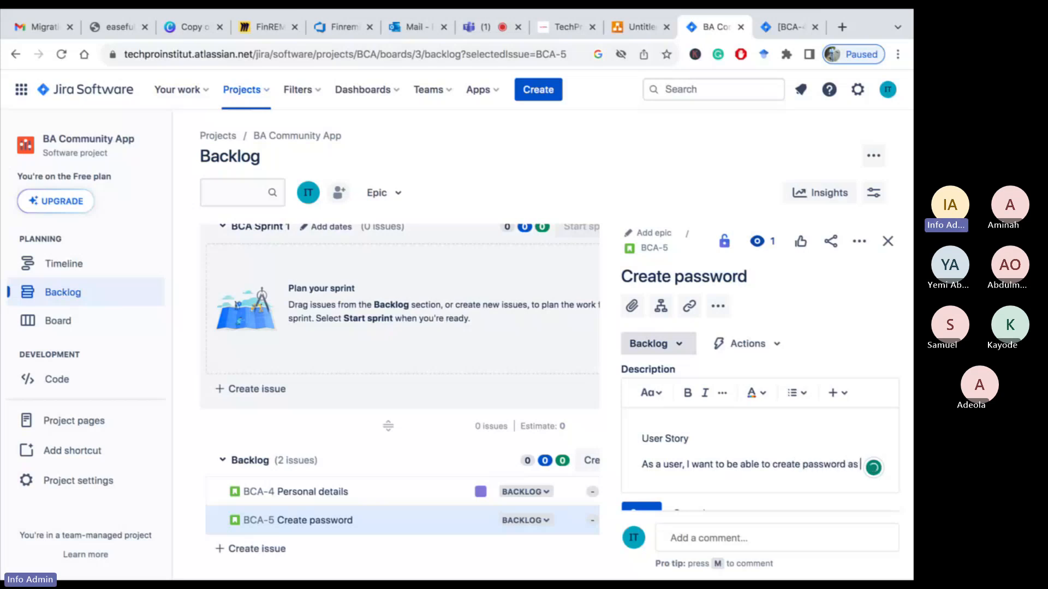
type("pa")
key("BackSpace")
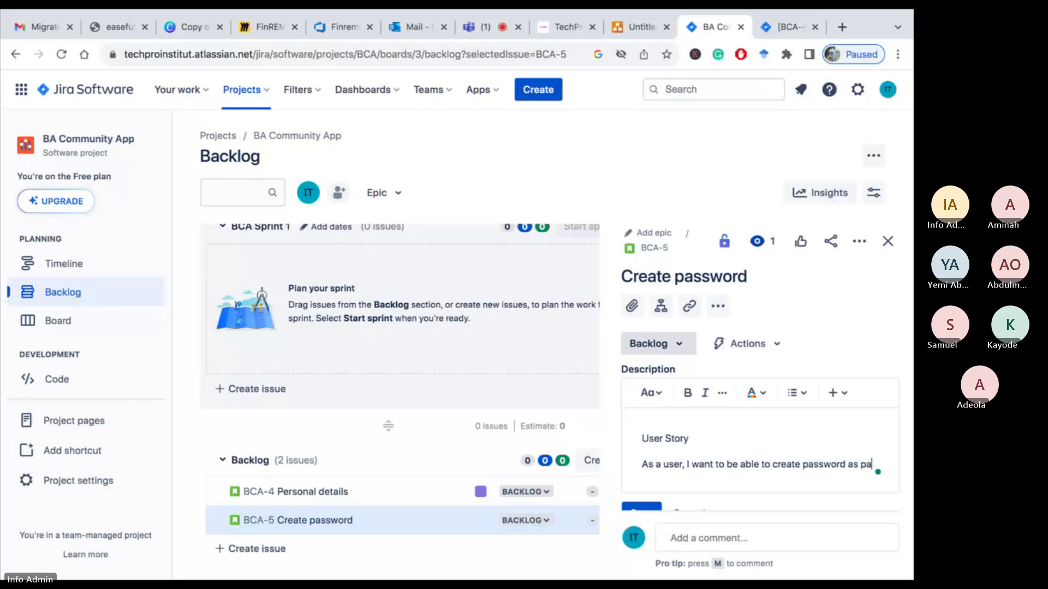
type("rt of my re")
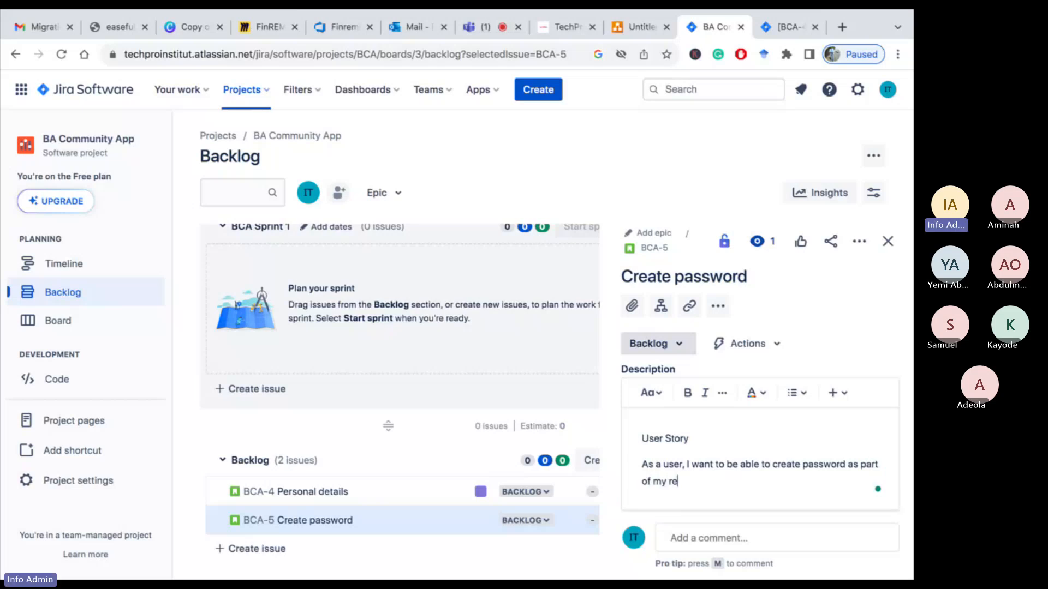
type("gist")
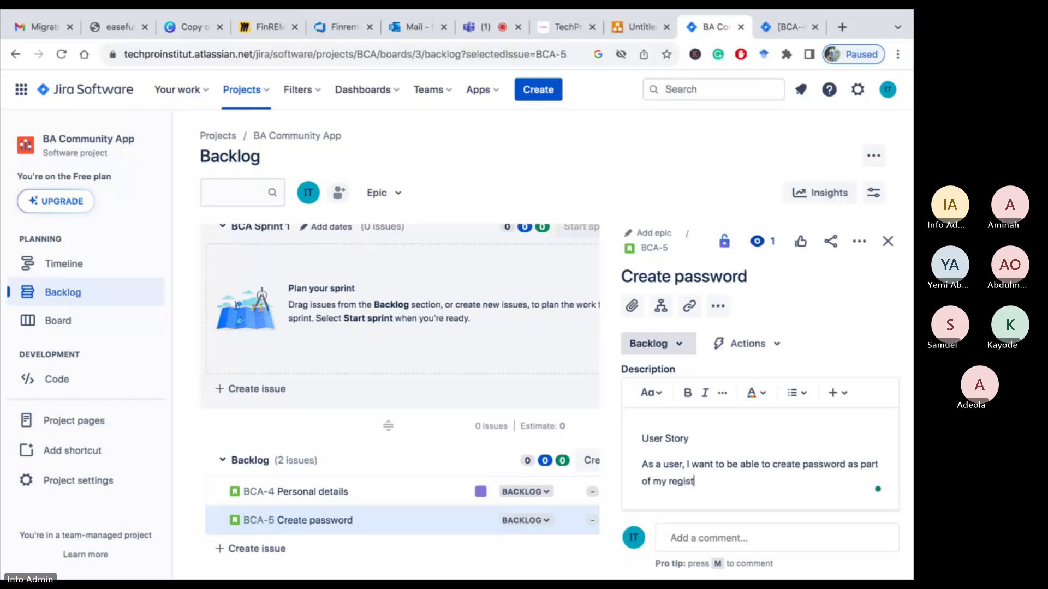
type("ration ")
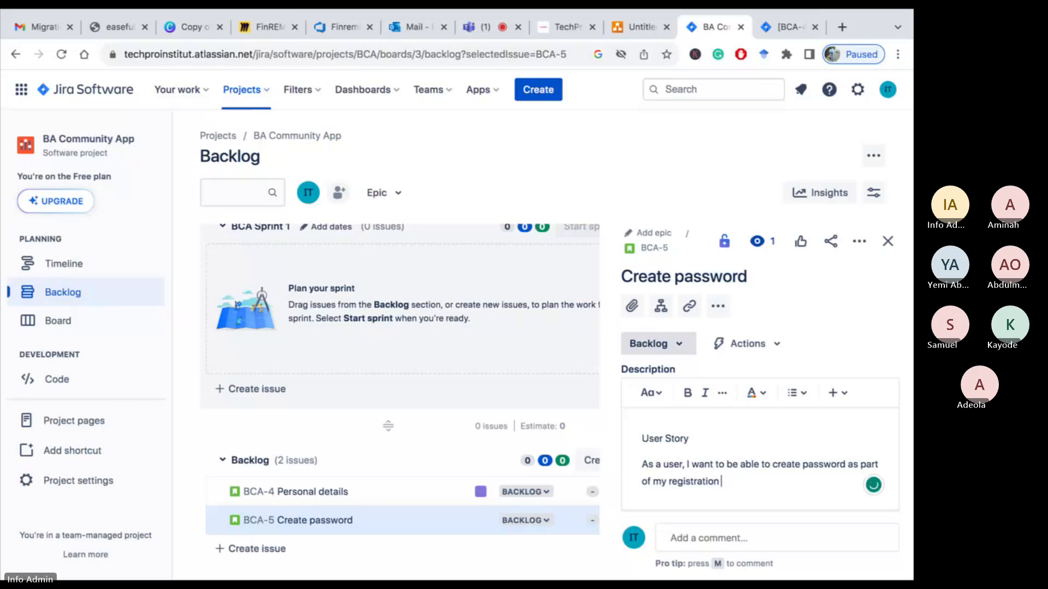
type("process")
key("BackSpace")
key("BackSpace")
key("BackSpace")
key("BackSpace")
key("BackSpace")
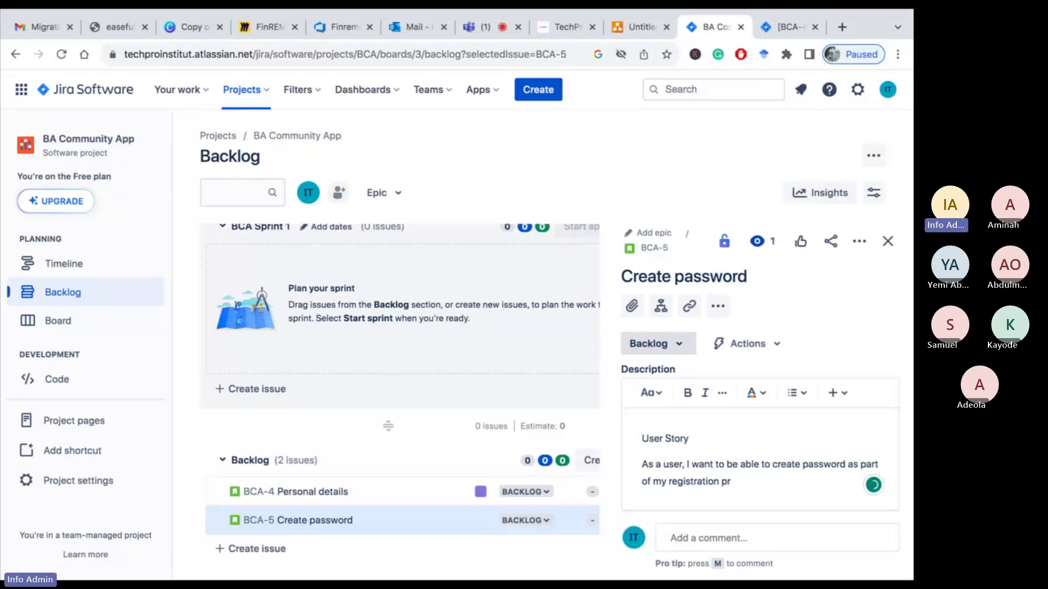
key("BackSpace")
key("BackSpace")
key("BackSpace")
key("BackSpace")
key("BackSpace")
key("BackSpace")
key("BackSpace")
type("er")
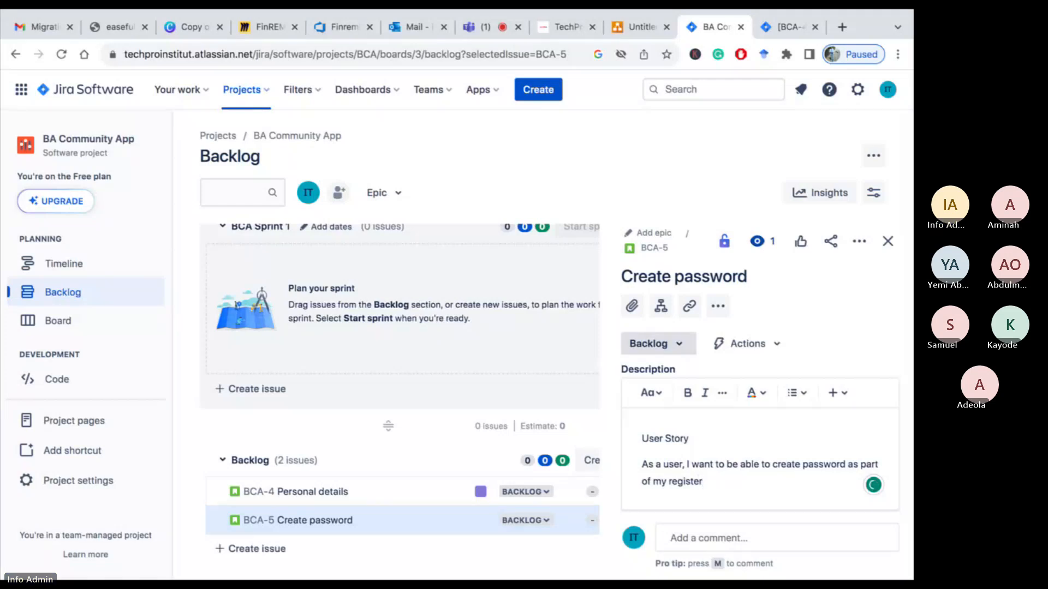
type(" fields")
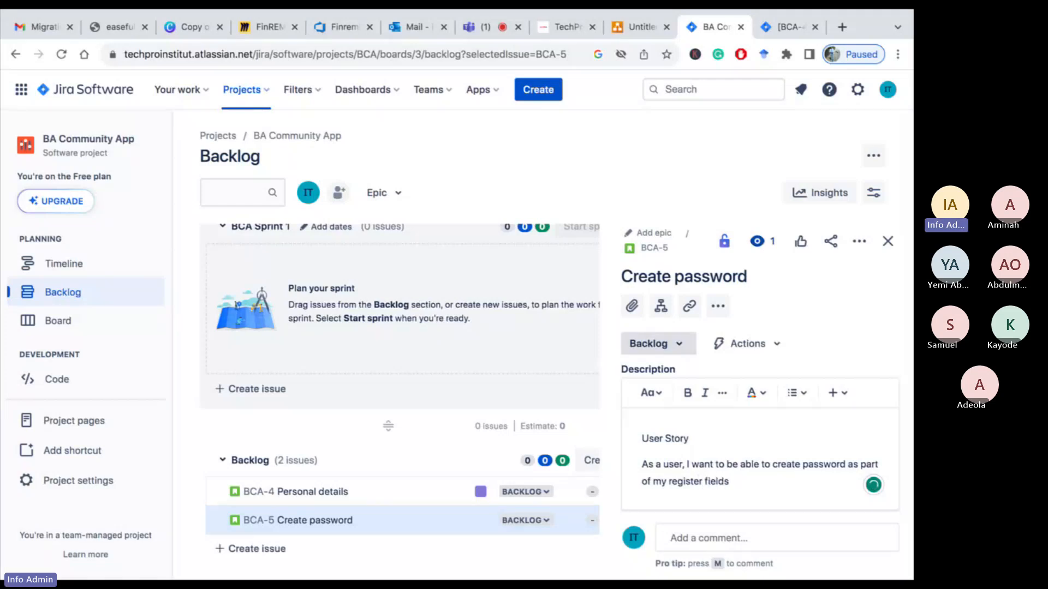
type(", so that I can have m")
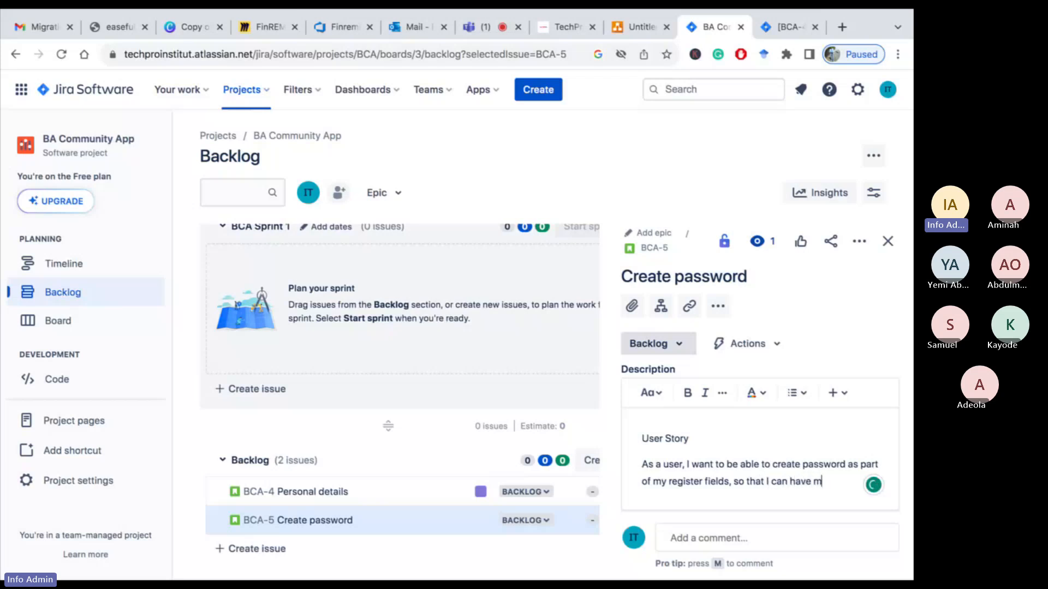
type("y")
Finish the user story sentence with ", so that the system can store my password." and fix the "teh" typo
key("BackSpace")
key("BackSpace")
key("BackSpace")
key("BackSpace")
key("BackSpace")
key("BackSpace")
key("BackSpace")
key("BackSpace")
key("BackSpace")
key("BackSpace")
key("BackSpace")
type("teh")
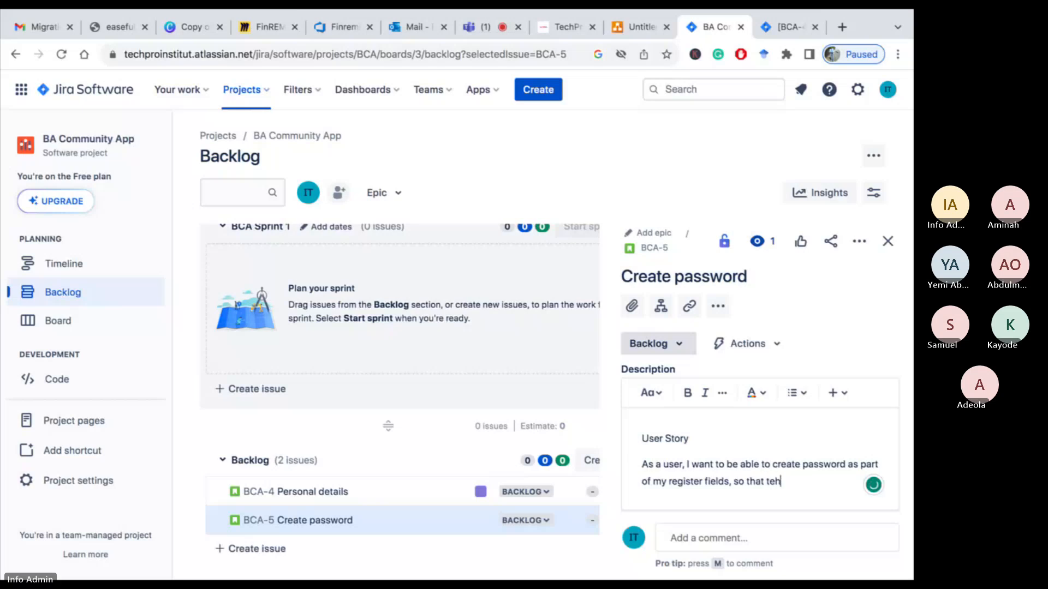
type(" system")
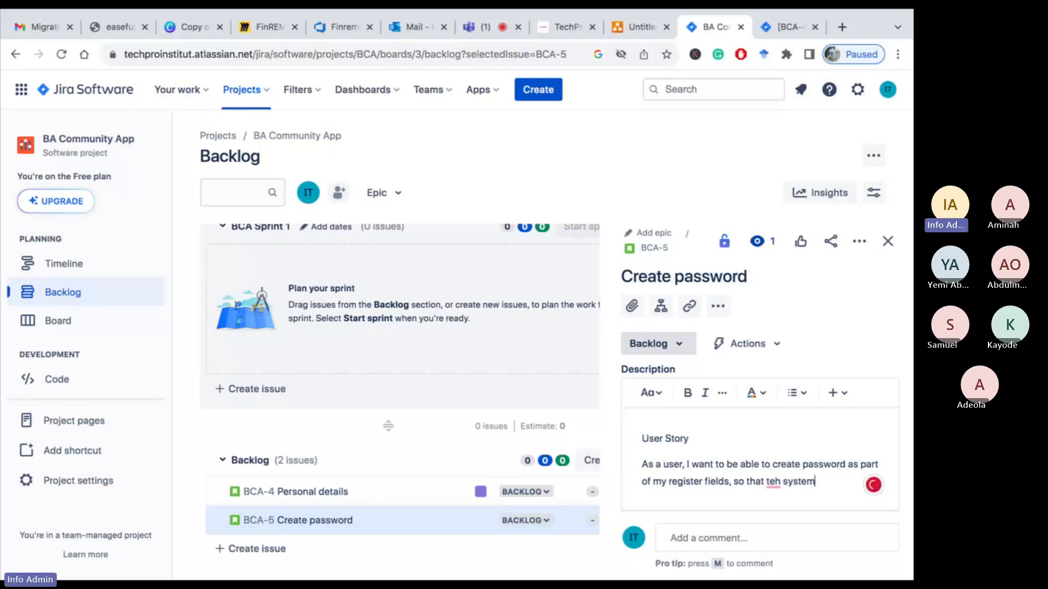
type(" can store")
type(" r")
type("y passowr")
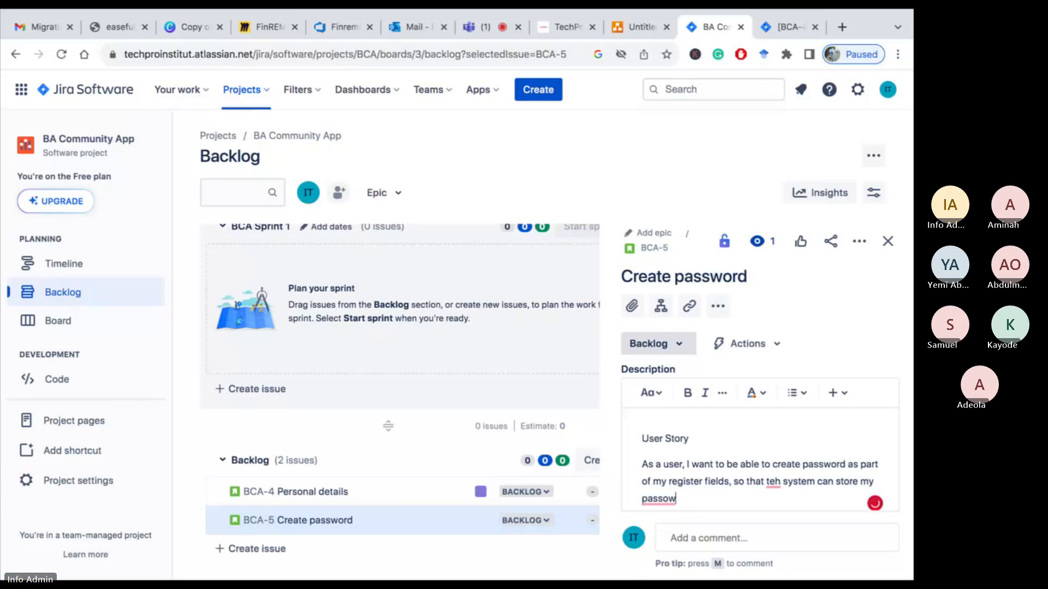
key("BackSpace")
key("BackSpace")
type("word.")
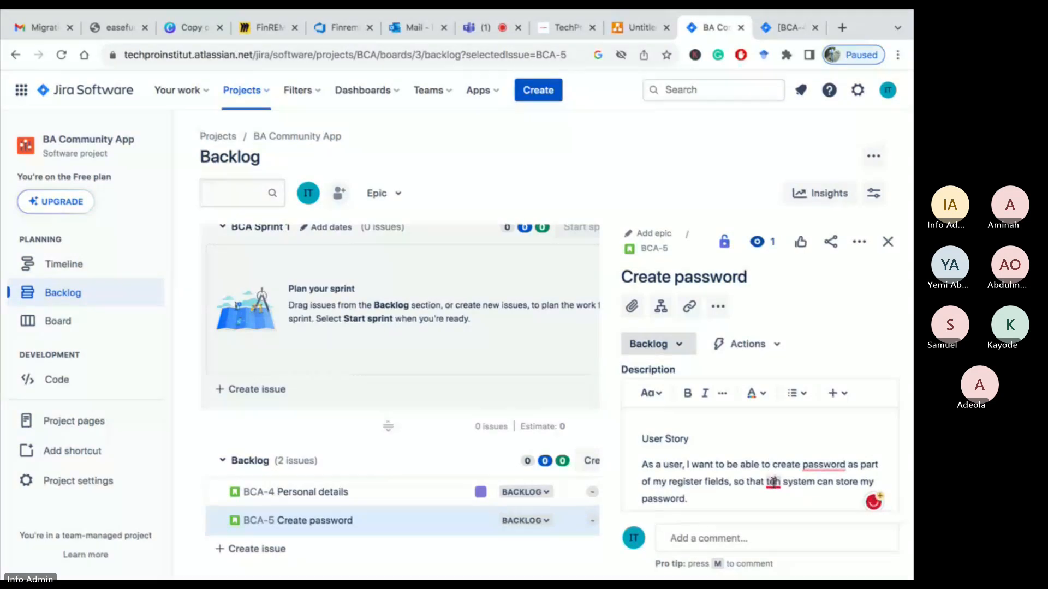
mouse_move(777, 492)
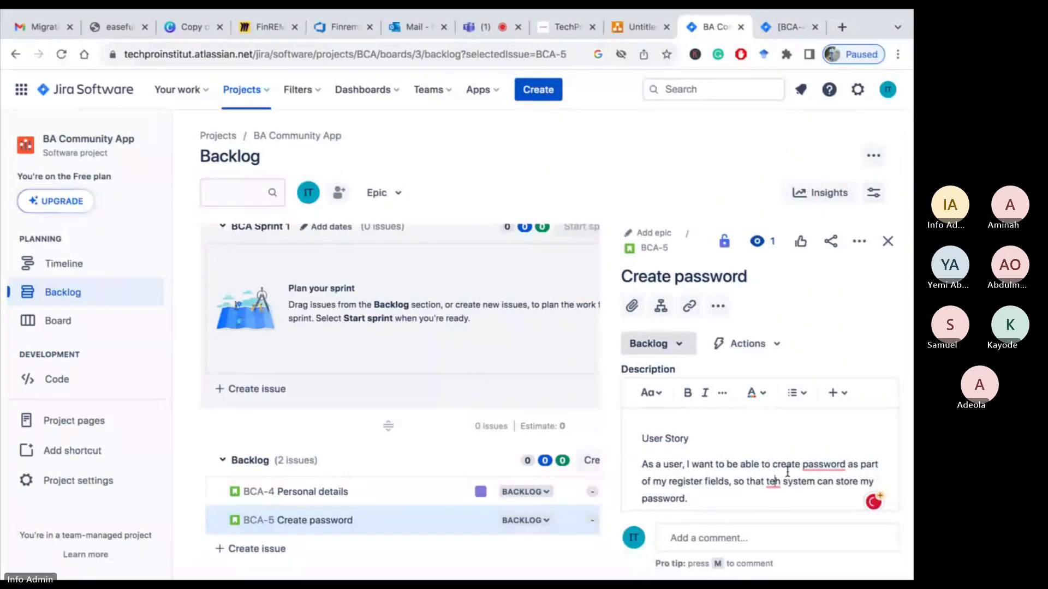
left_click(768, 384)
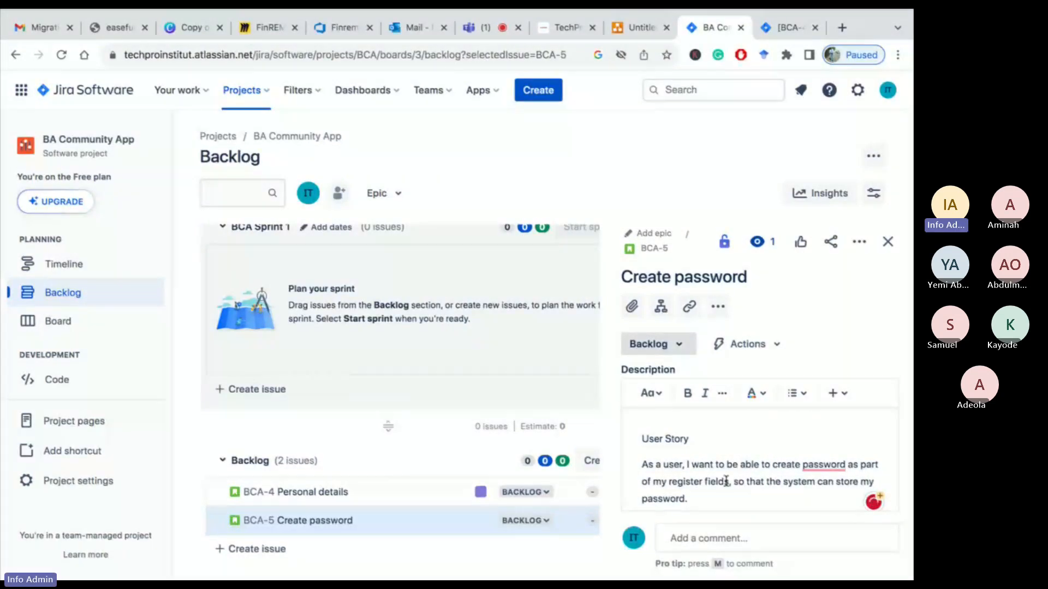
Format the "User Story" heading in the description as bold and underlined
left_click_drag(691, 438, 643, 434)
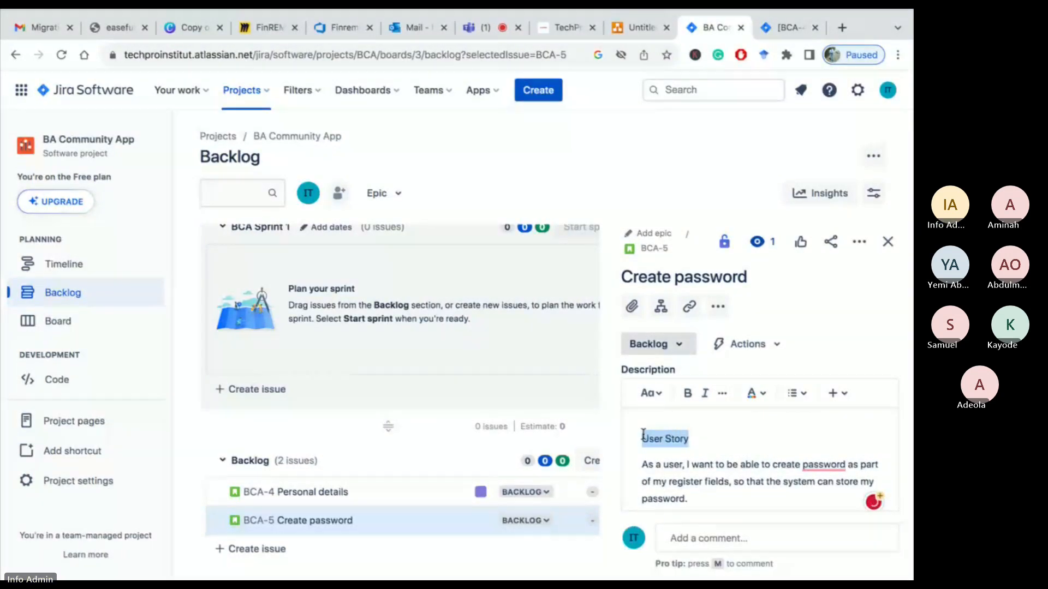
left_click(687, 394)
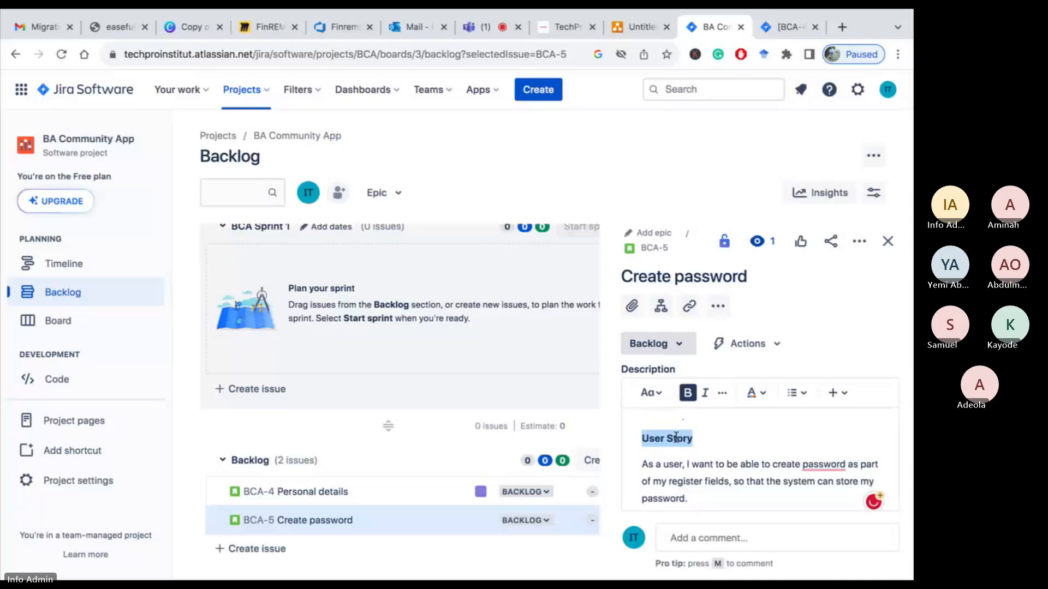
left_click(723, 394)
left_click(728, 426)
scroll(711, 449, "down", 3)
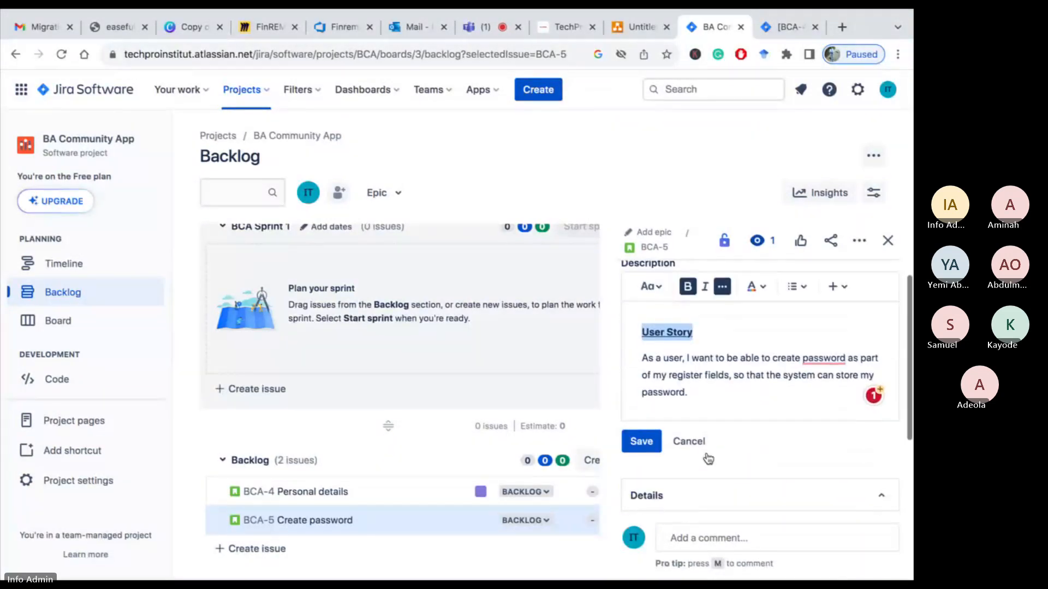
Add an "Acceptance Criteria" line below the story and accept the "a password" grammar correction
left_click(698, 361)
key("Return")
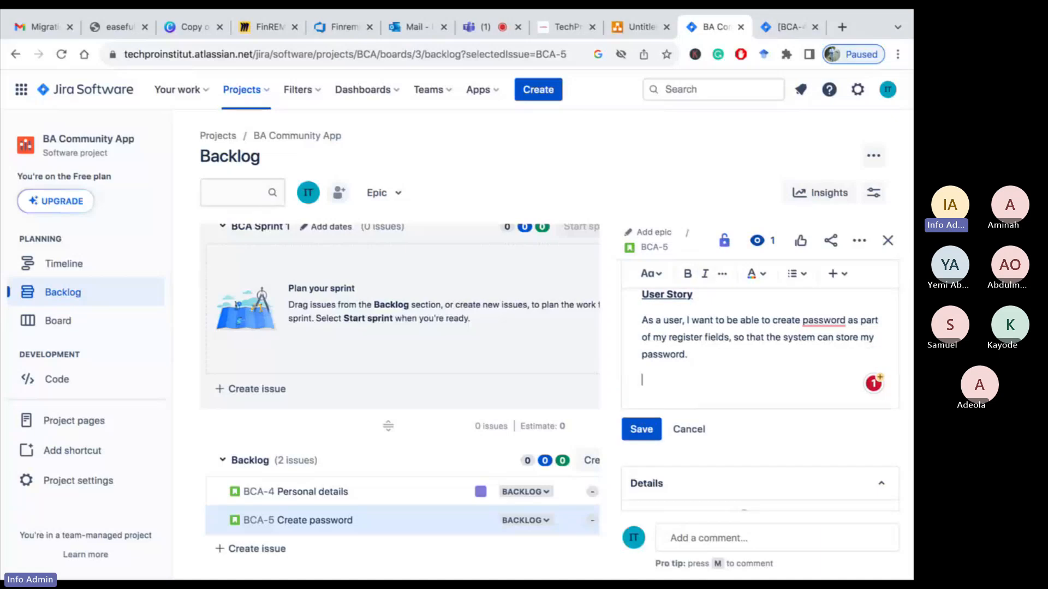
type("Acceptance")
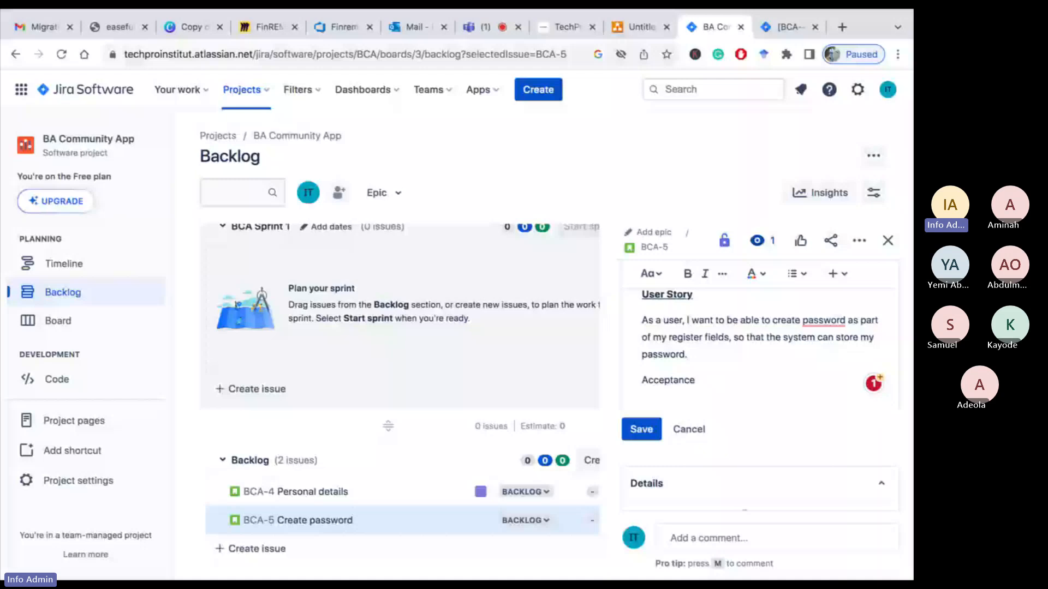
mouse_move(835, 323)
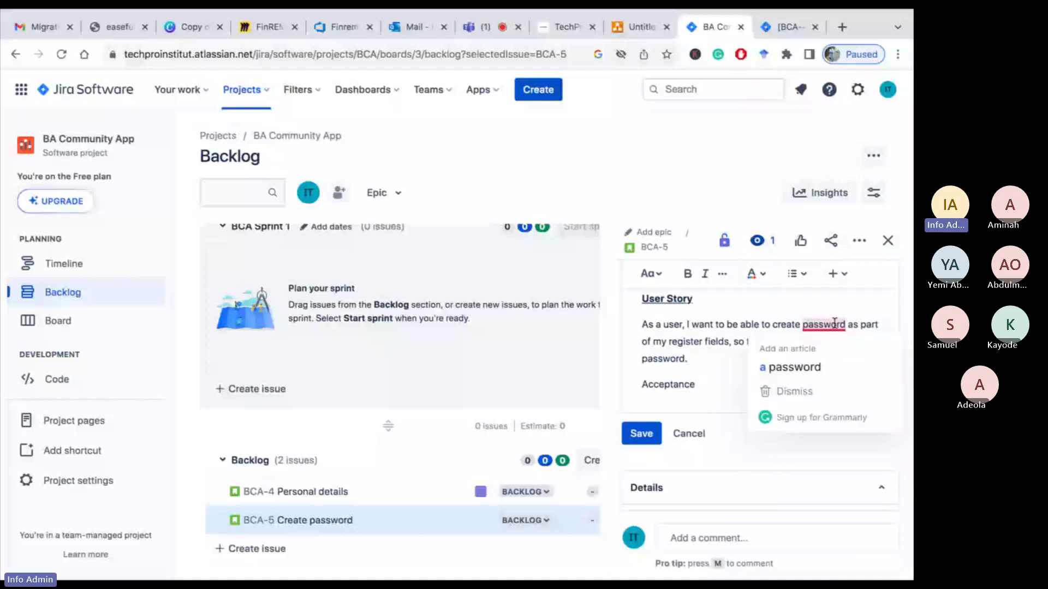
left_click(805, 367)
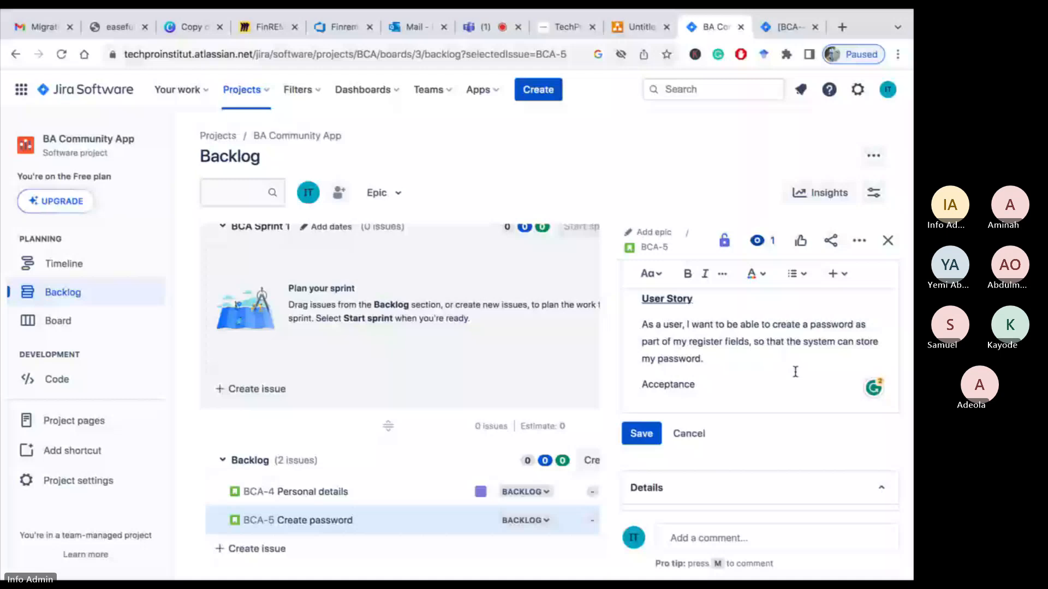
type("Criteria")
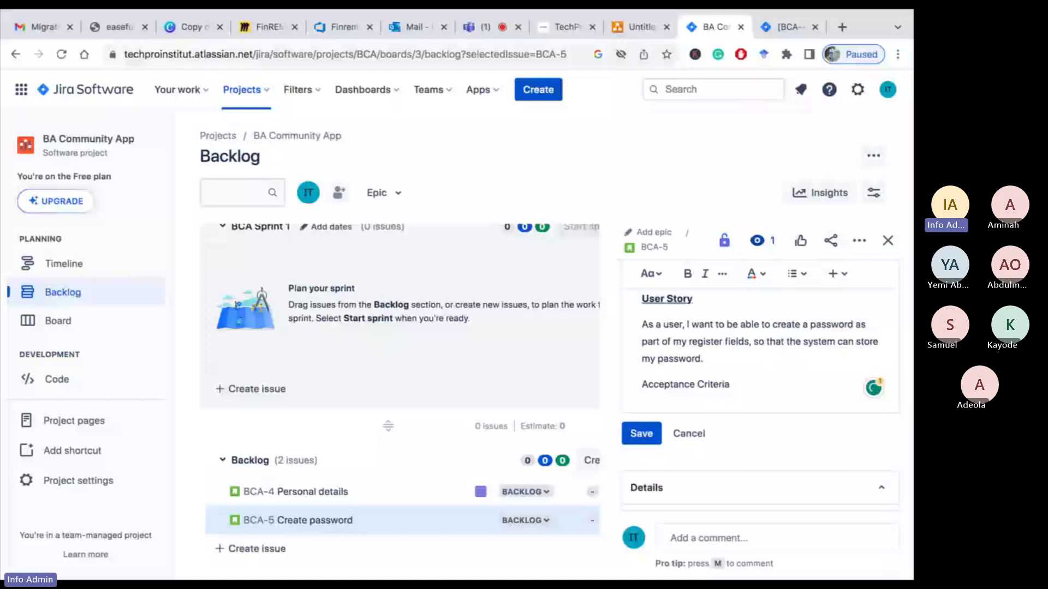
Add the line "Scenario: Type in my password in the password field" under Acceptance Criteria
key("Return")
type("G")
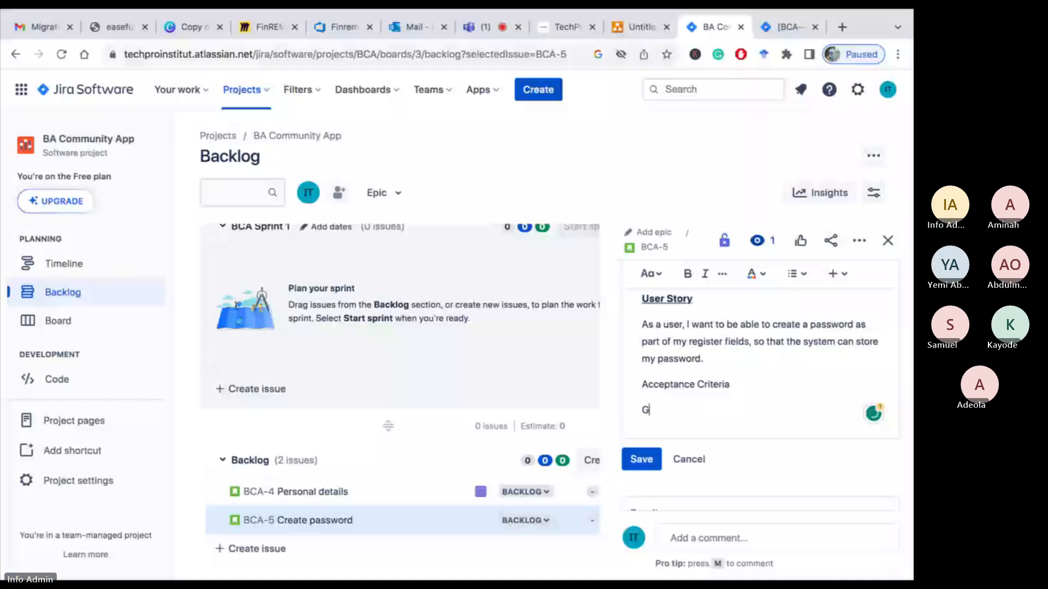
key("BackSpace")
type("Scenar")
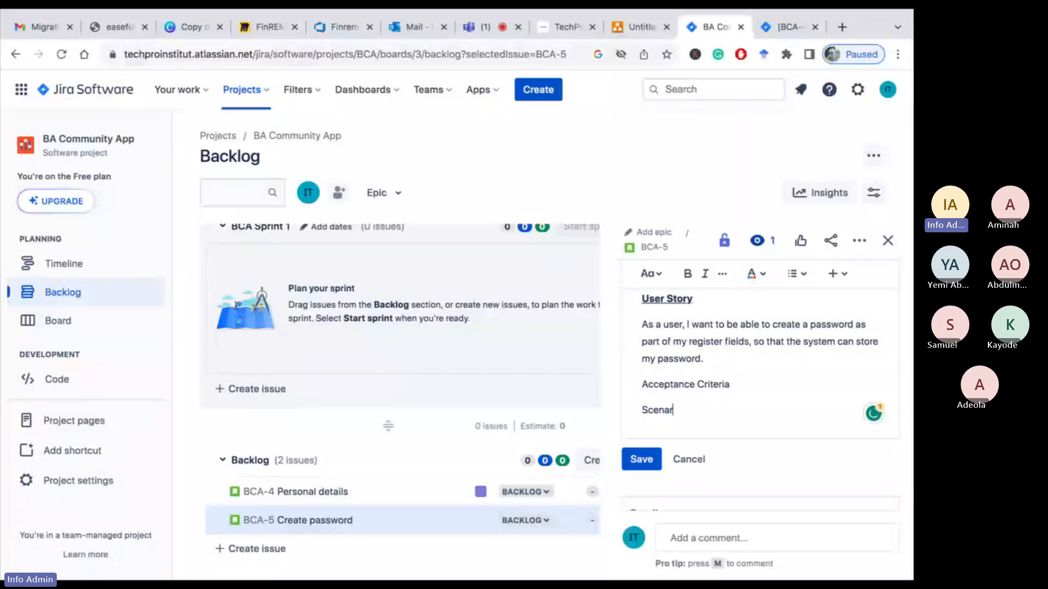
type("io:")
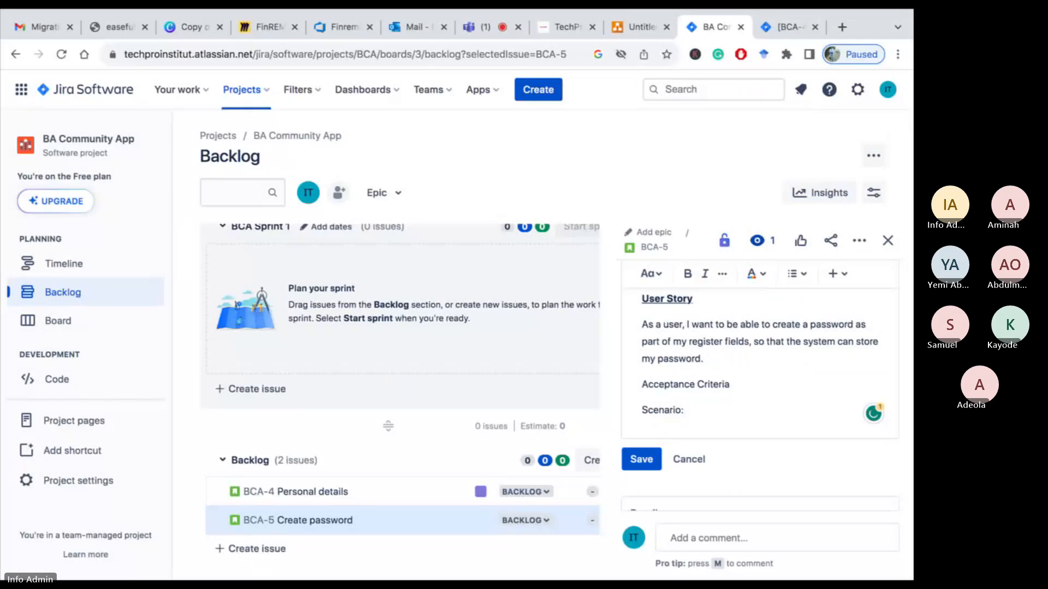
type("Type in")
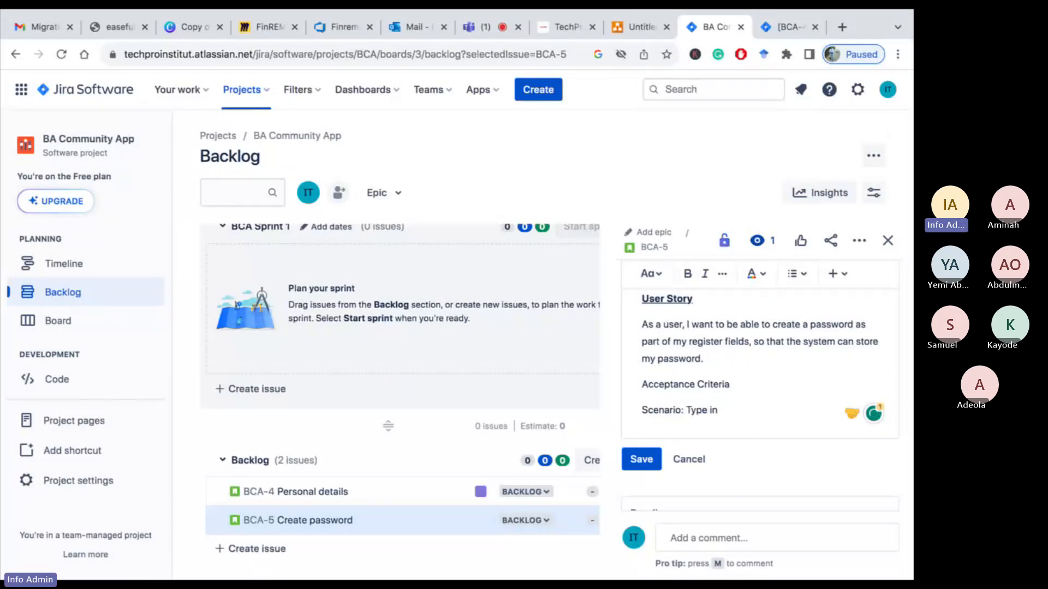
type(" my password")
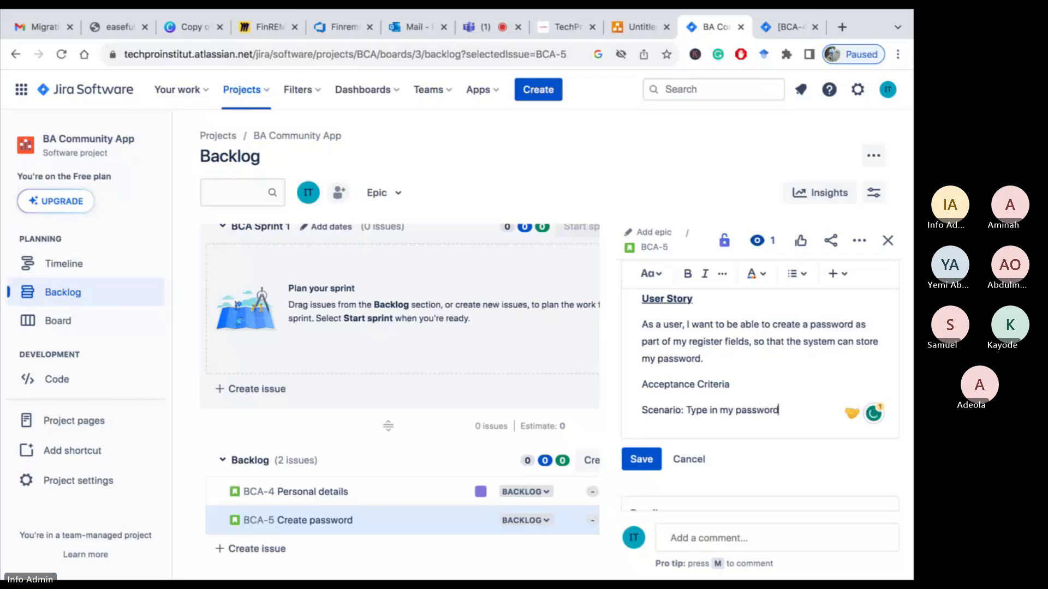
type(" in the pas")
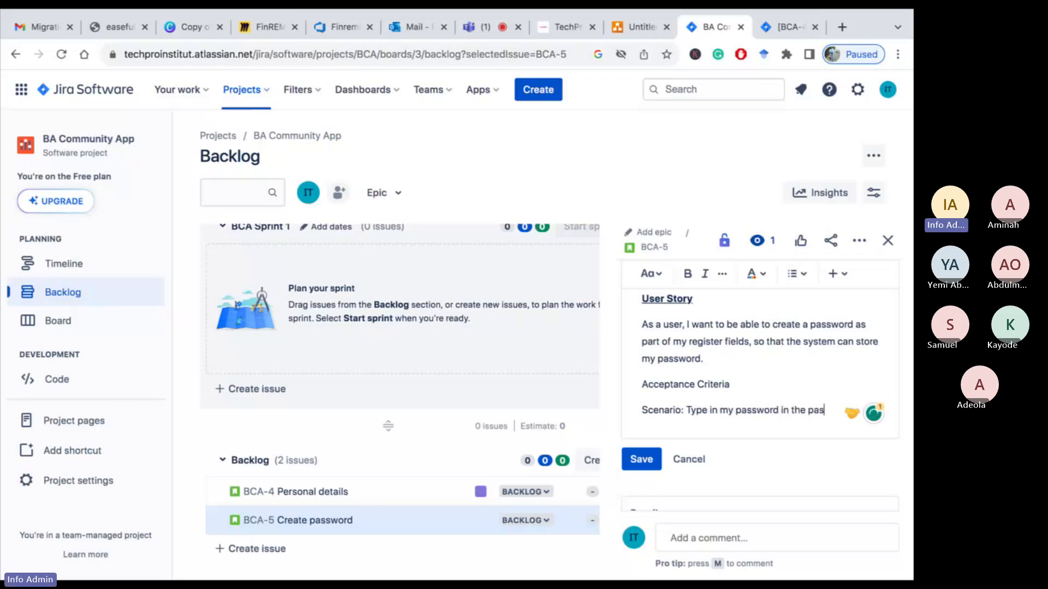
type("sword field")
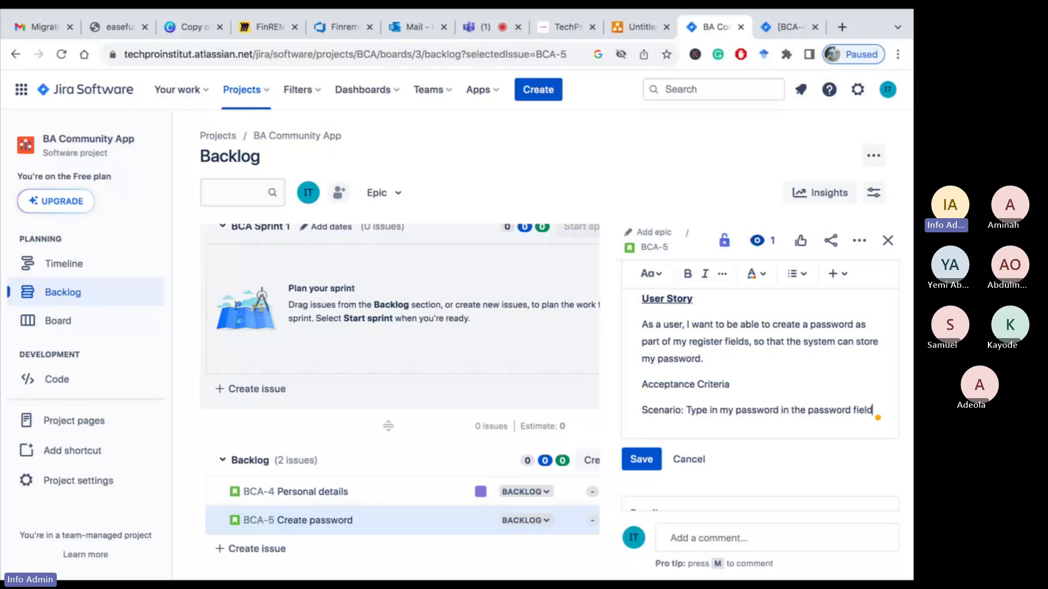
Add the line "Given that I am on the register page" below the scenario
key("Return")
type("Gi")
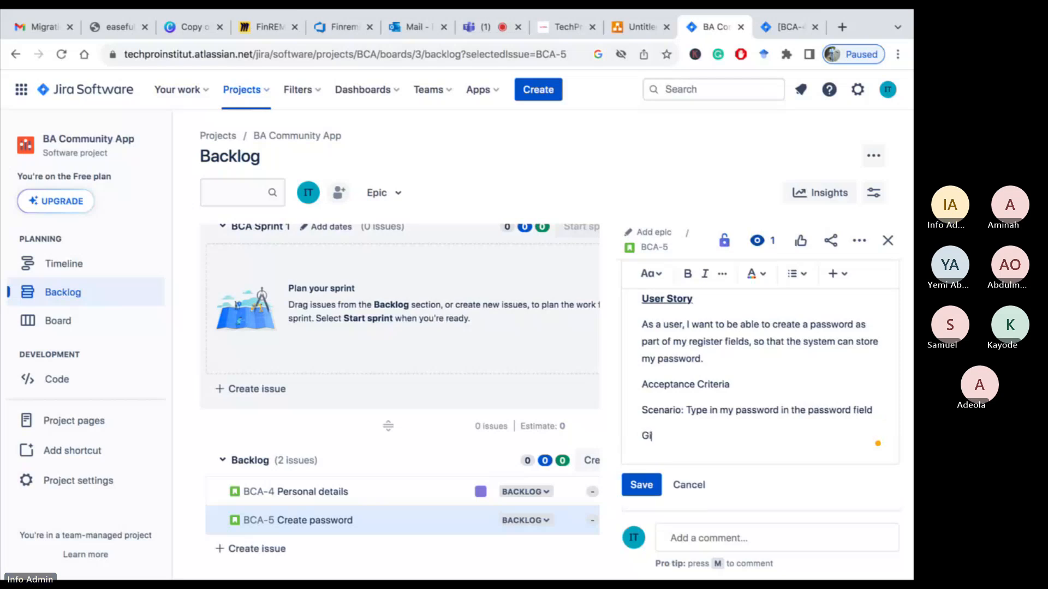
type("ven that I am on the")
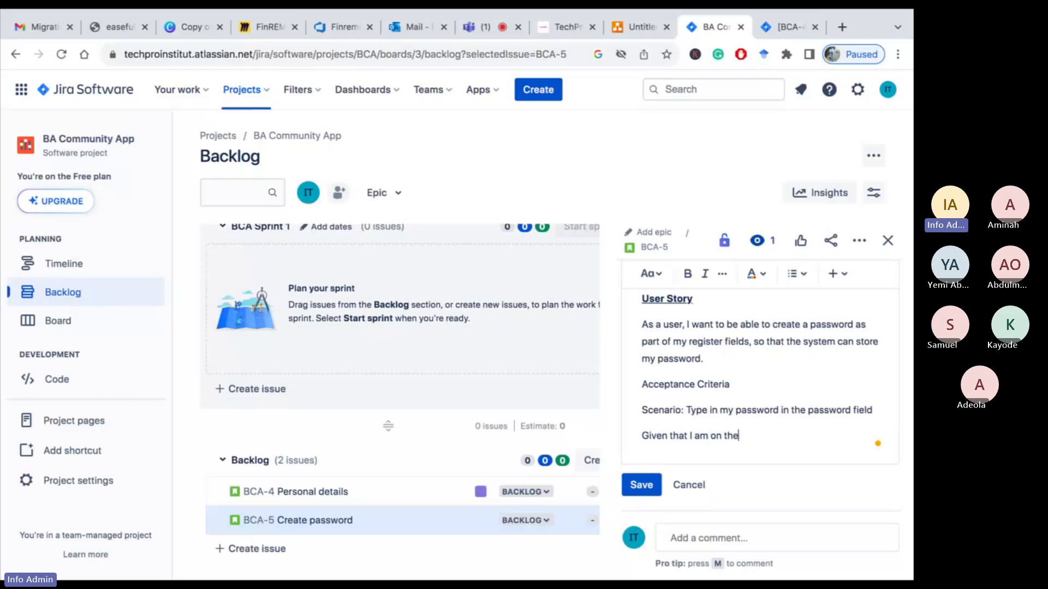
type(" regi")
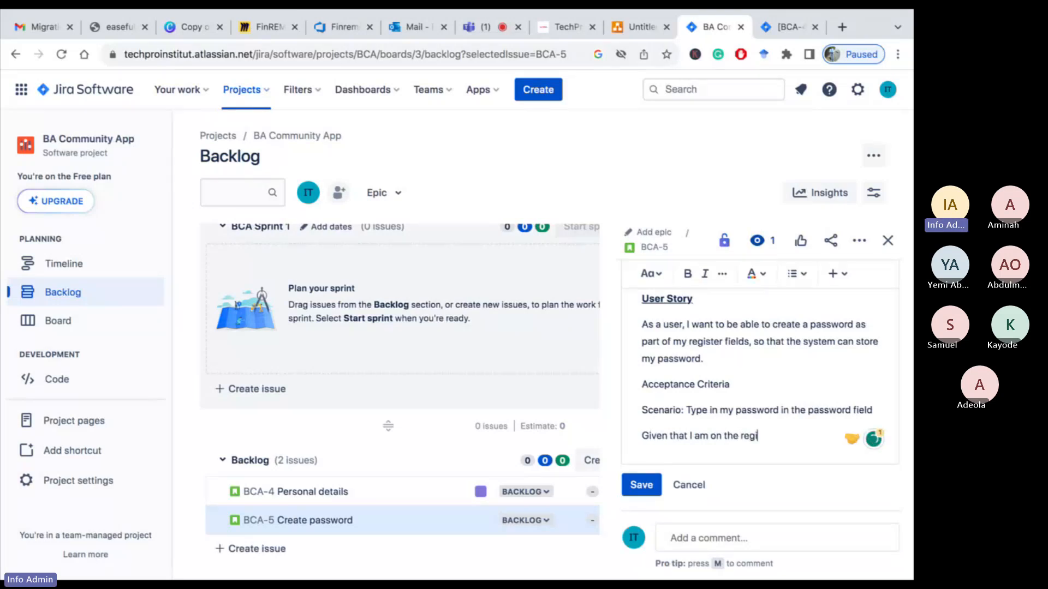
type("ster pa")
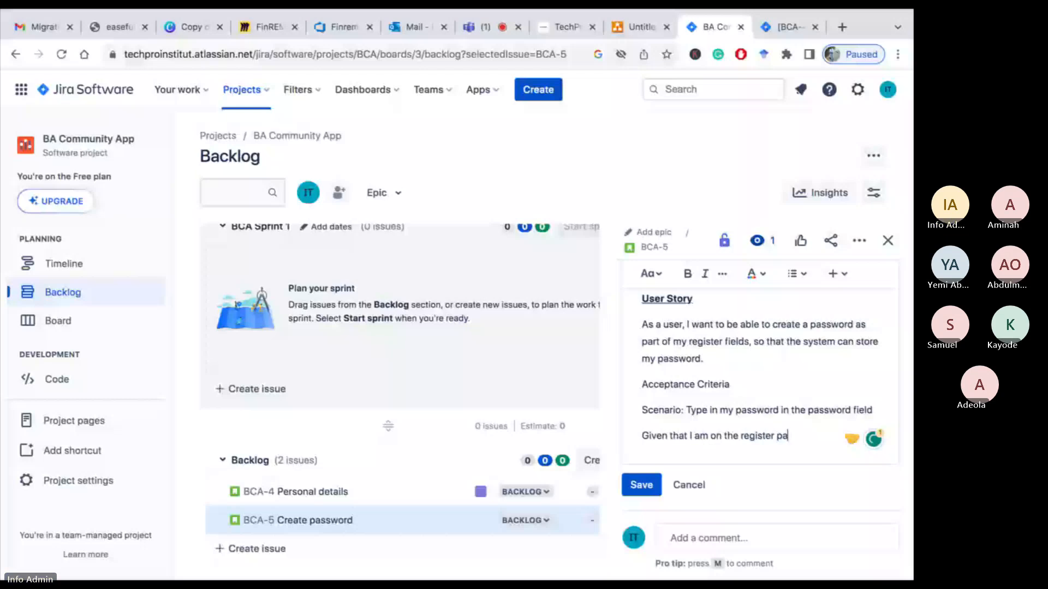
type("ge")
Add the line "When I click on the password field"
key("Return")
type("When")
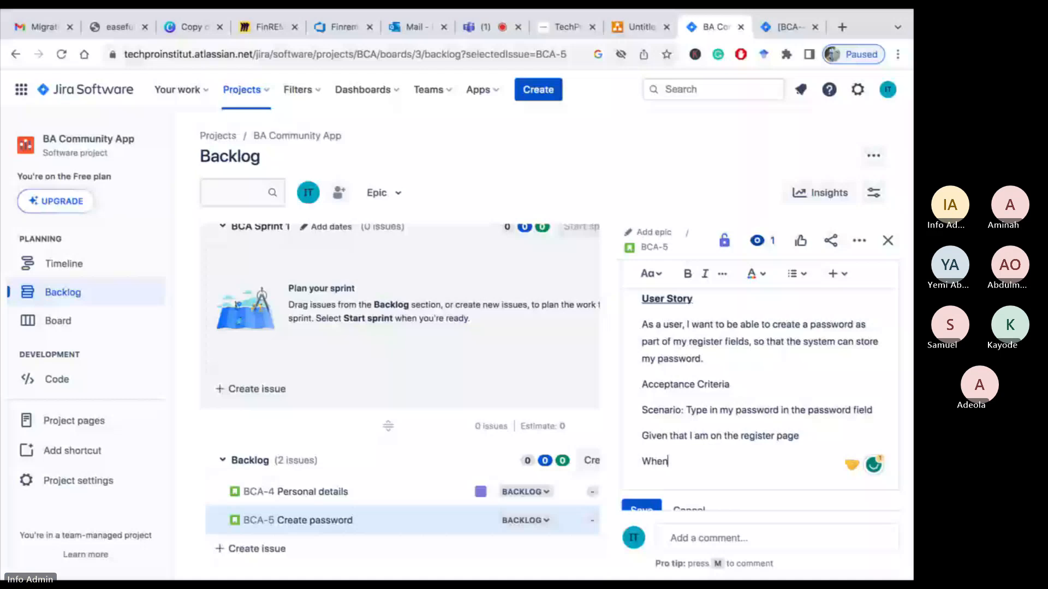
type(" I click on the passwo")
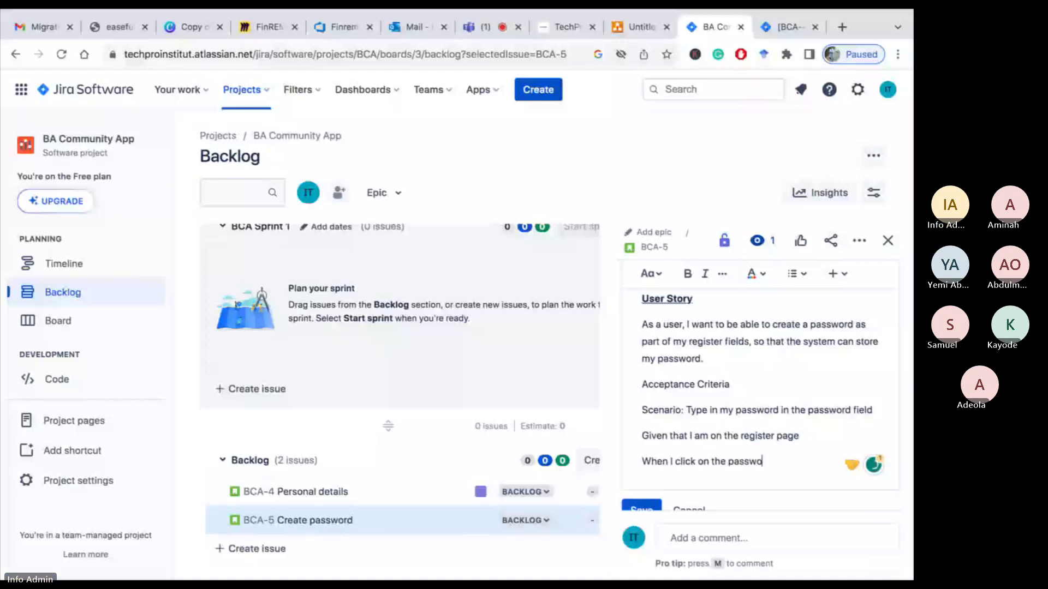
type("rd field")
Add the line "Then I should be able to input my desired password for the system to store."
key("Return")
type("Then")
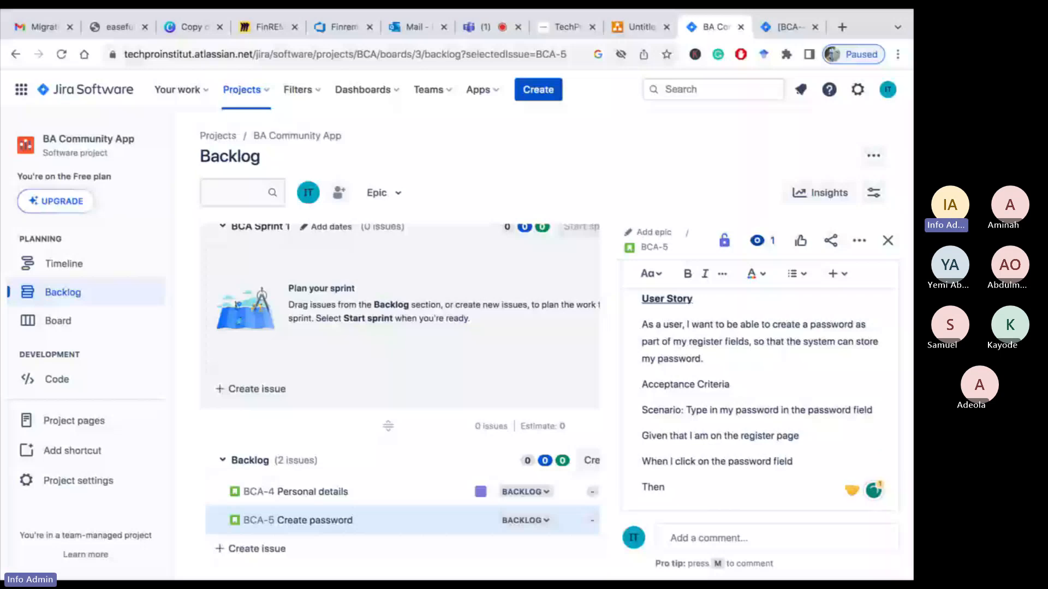
type(" I should be able to")
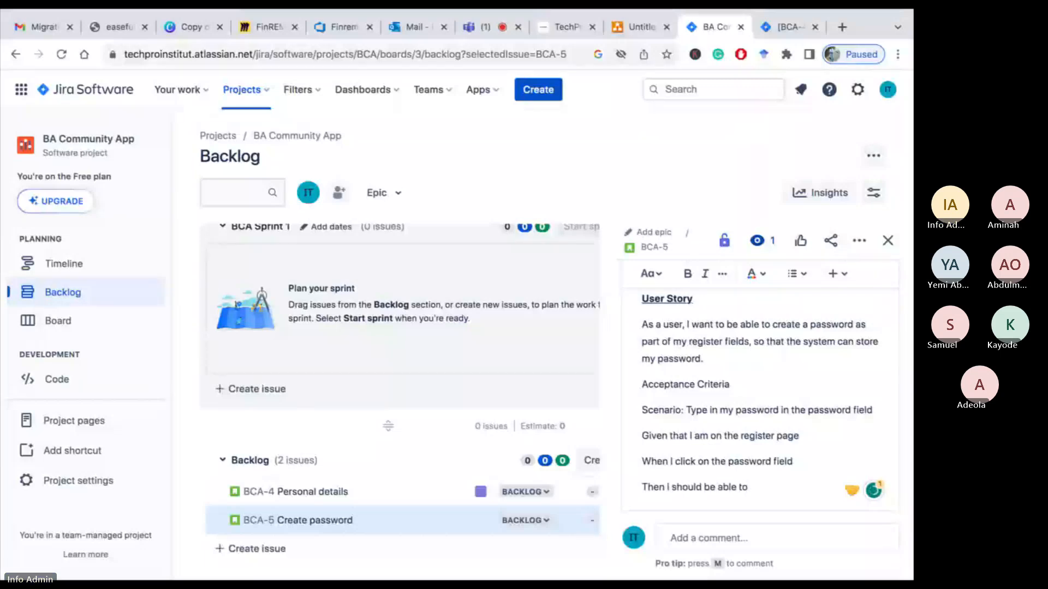
type(" inpu")
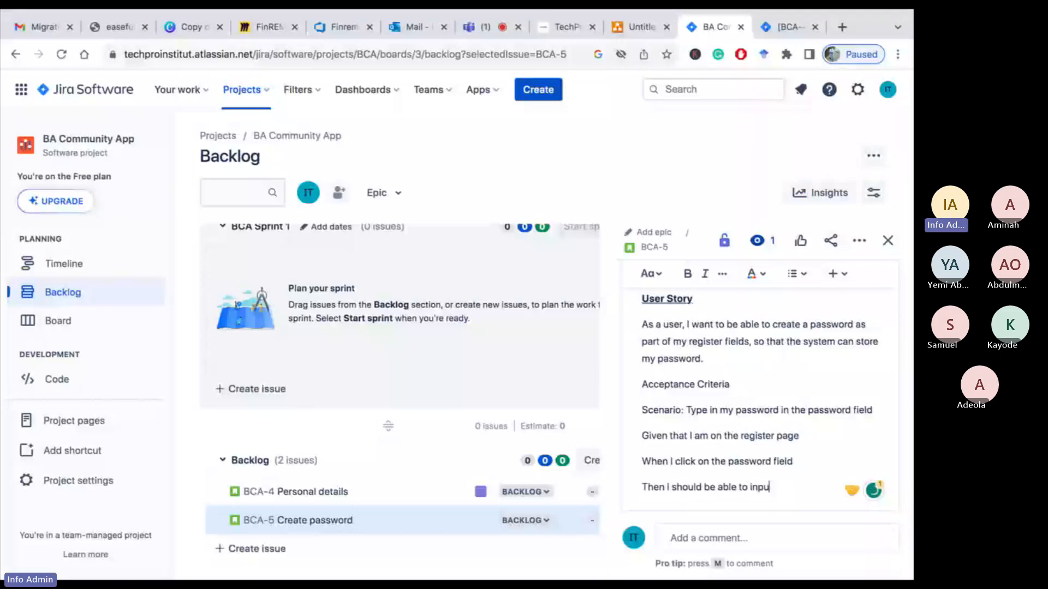
type("t my desired password for")
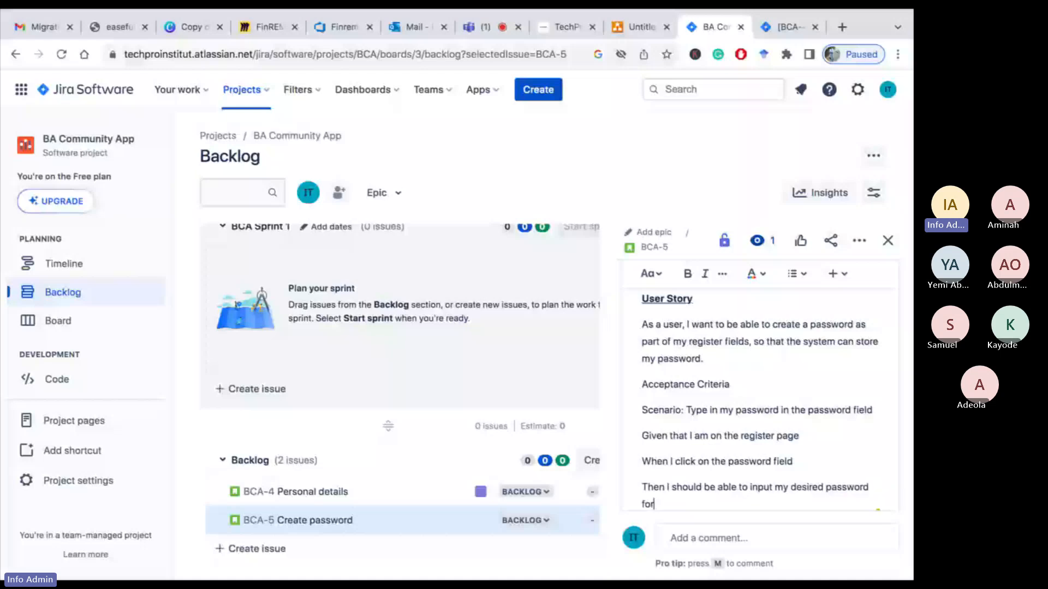
type(" the system to stor")
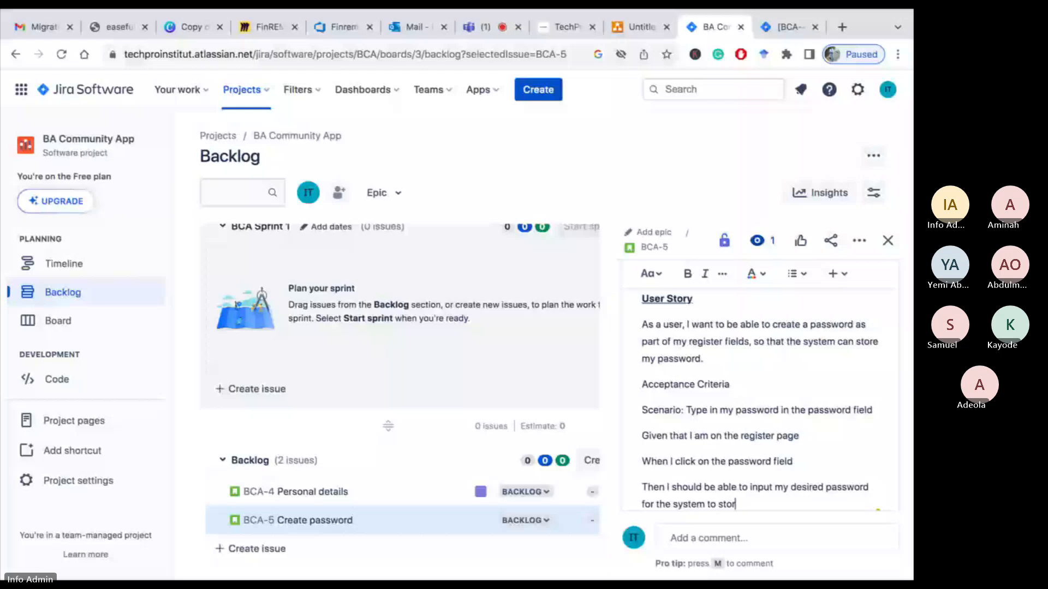
type("e.")
Make the "Acceptance Criteria" and "Scenario" lines bold
left_click_drag(872, 371, 690, 288)
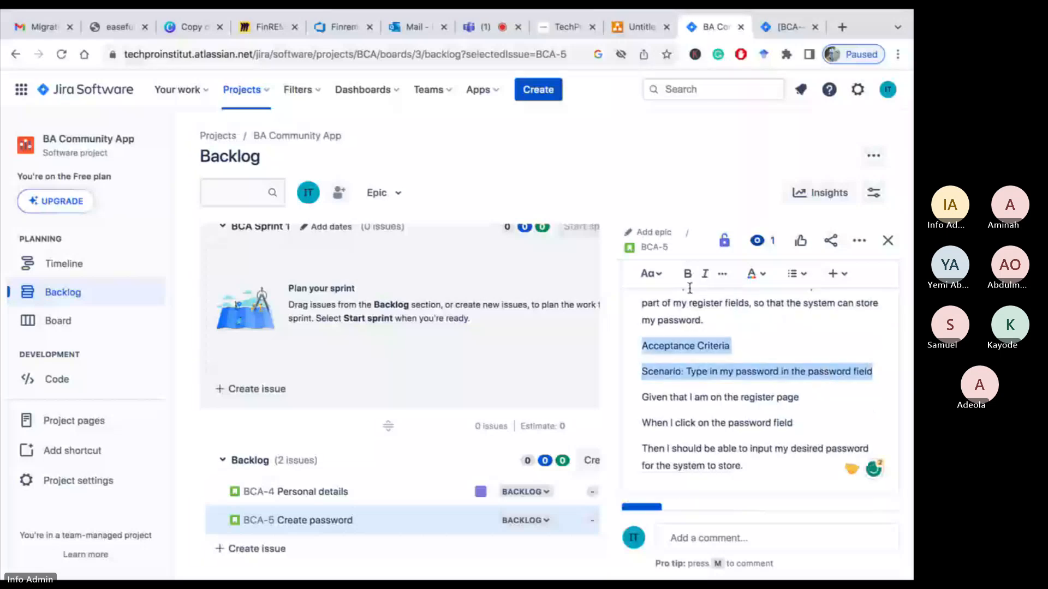
left_click(687, 273)
scroll(748, 382, "down", 1)
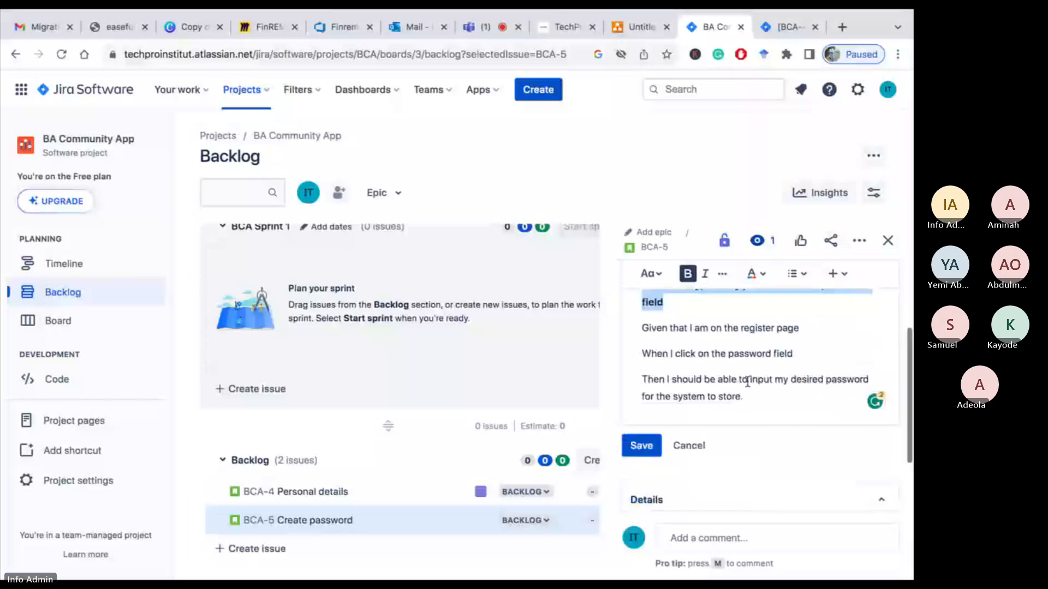
Start a new paragraph below the first scenario and add the line "Scenario: Password validation"
left_click(749, 396)
key("Return")
key("Return")
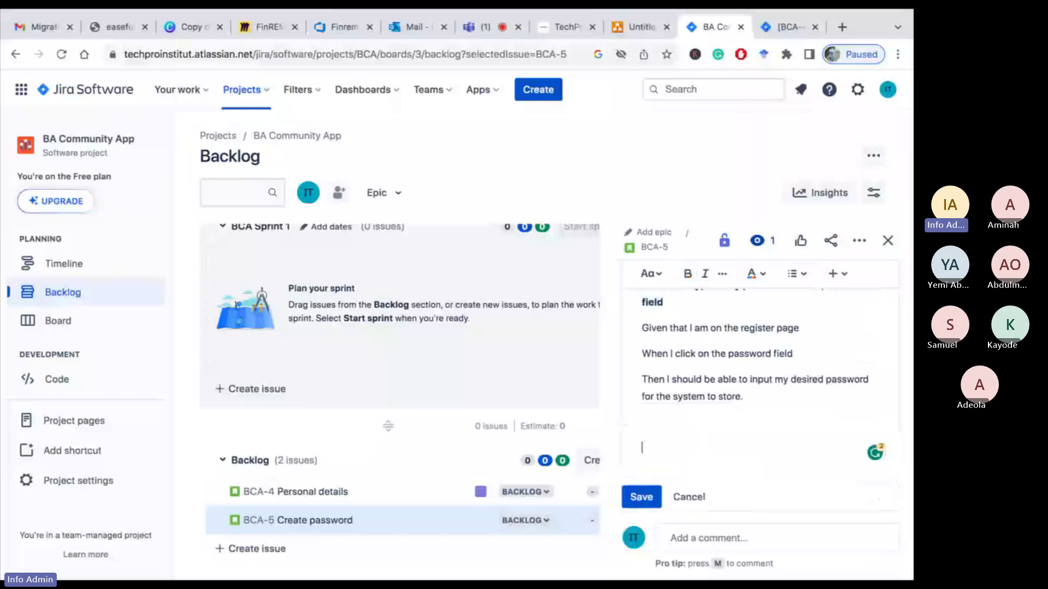
key("BackSpace")
type("S")
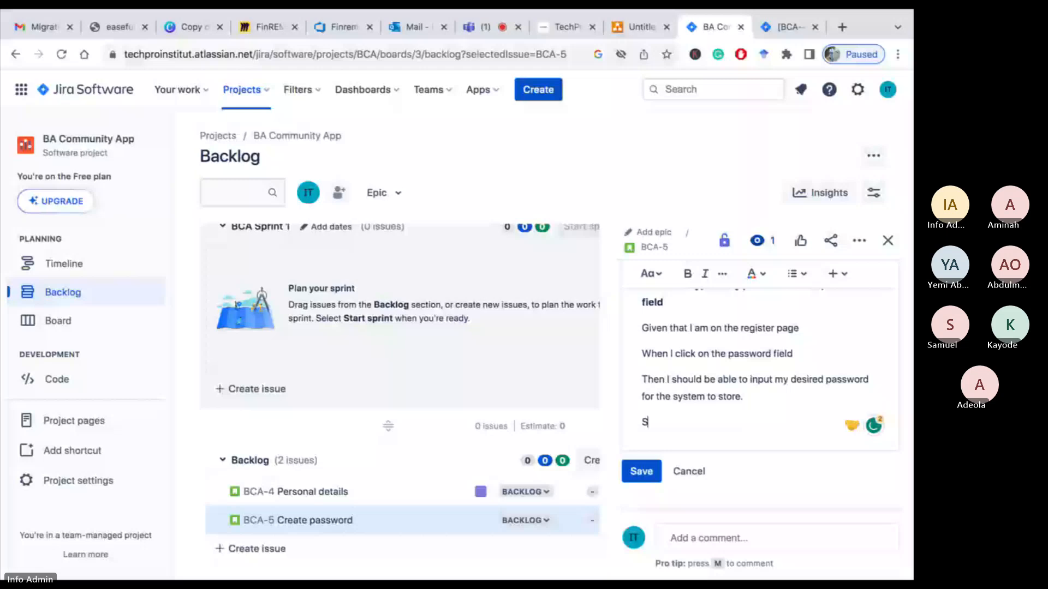
type("cenario: Password validation")
key("Return")
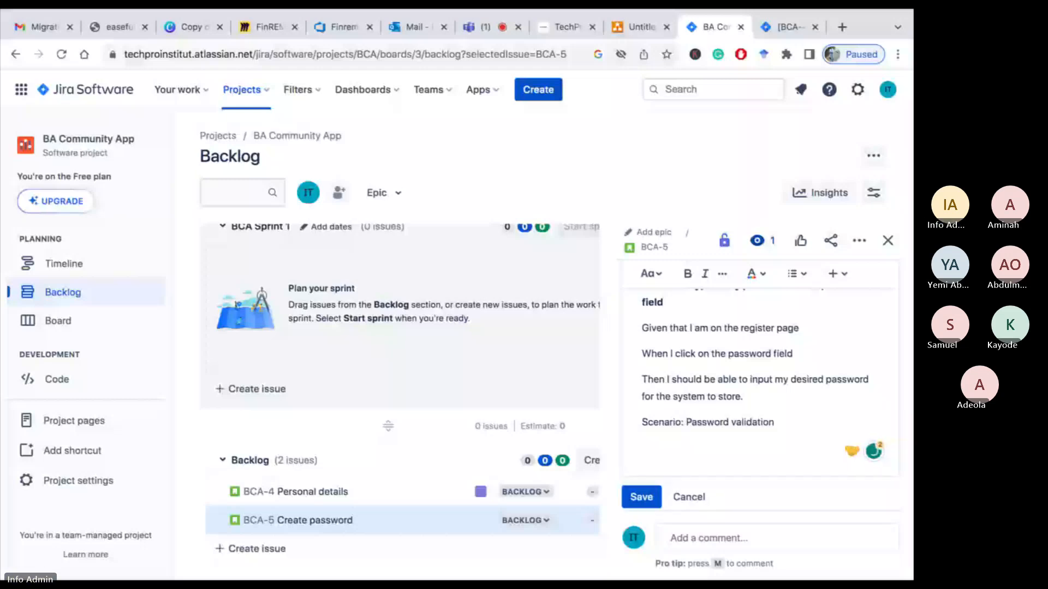
Add the line "Given that I have clicked on the password"
type("Given that I have d")
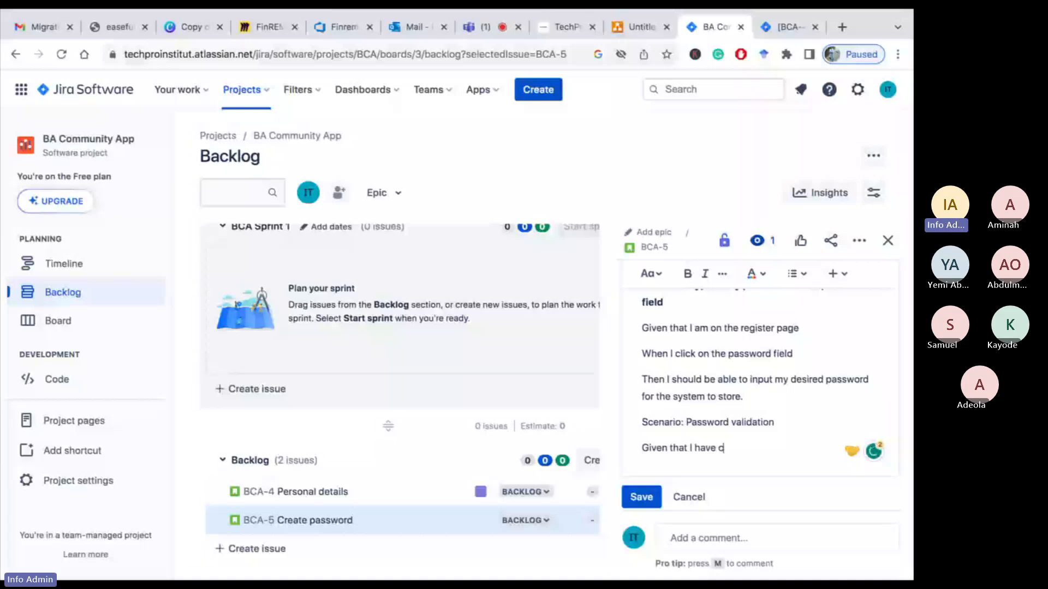
key("BackSpace")
type("clicked on")
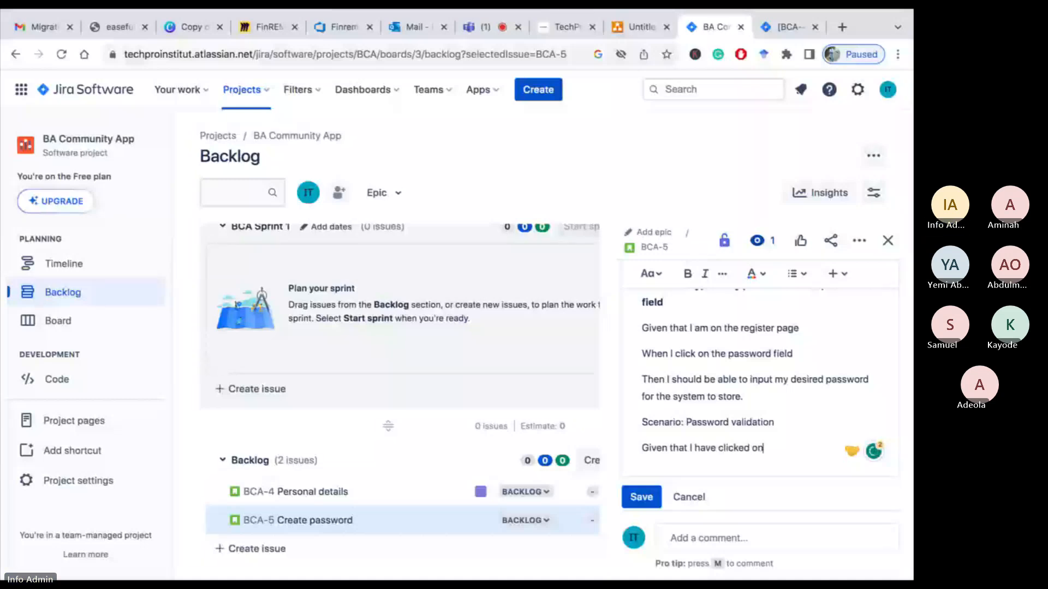
type(" the")
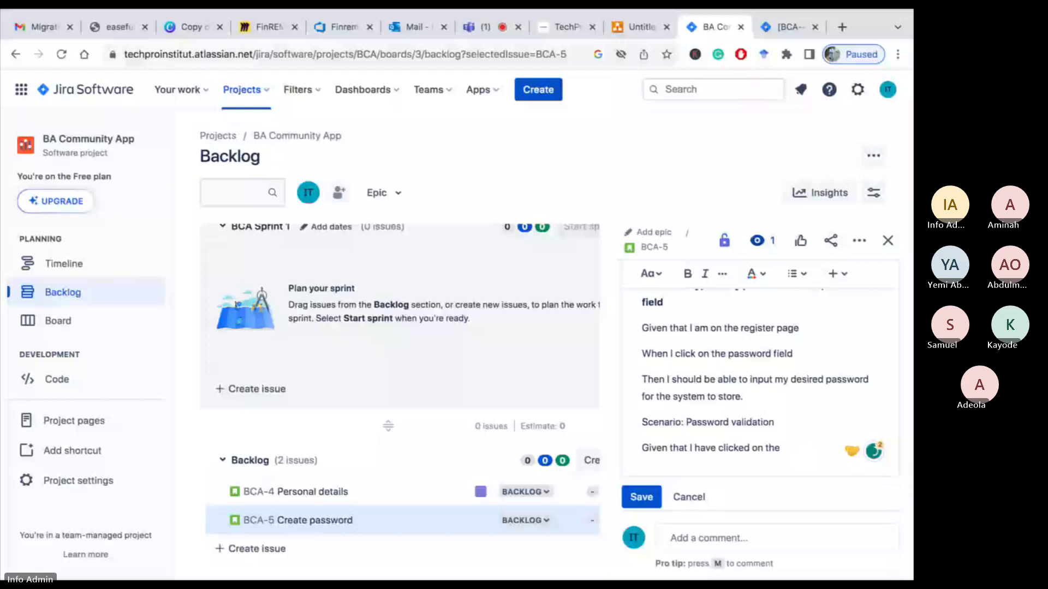
type("password")
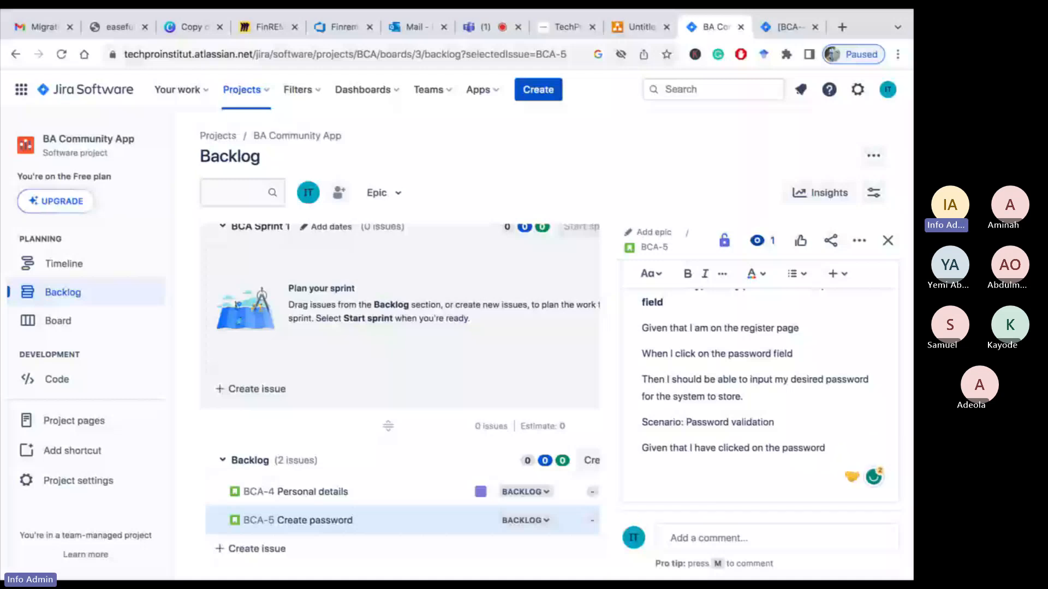
key("Return")
Add the line "When I write on the password field,"
type("When I w")
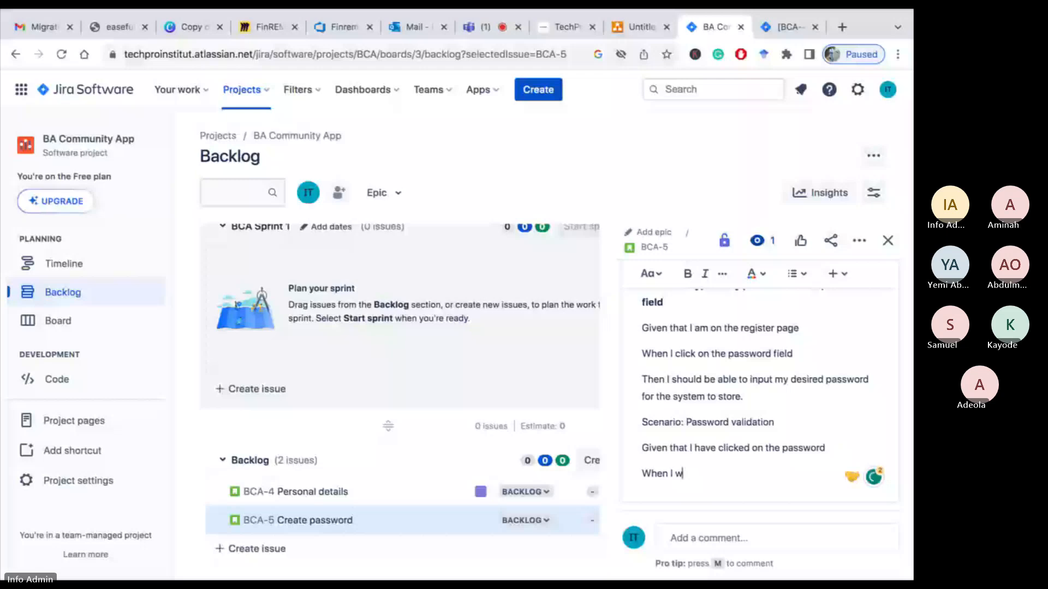
type("rite on the password field,")
key("Return")
Add the line "Then the system should validate the password I have written gainst the following validation rules"
type("Then ")
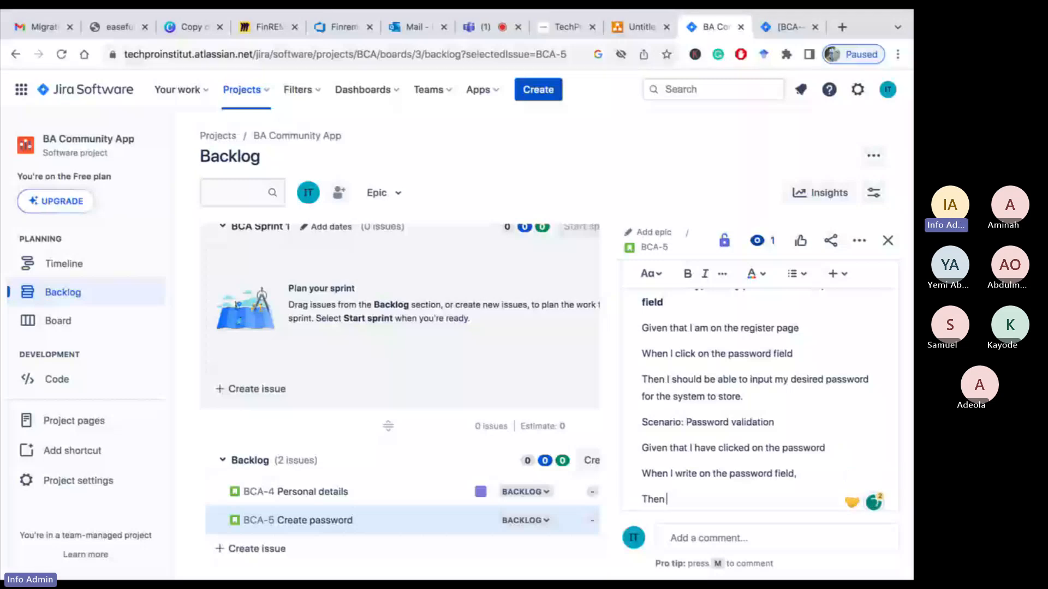
type("the system should validate m")
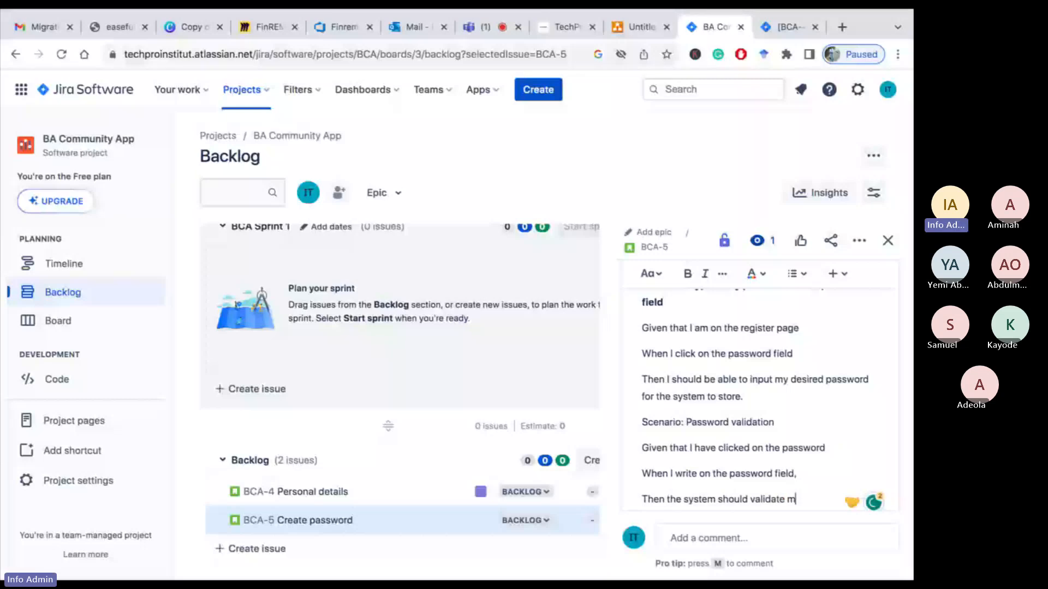
key("BackSpace")
type("the password I have")
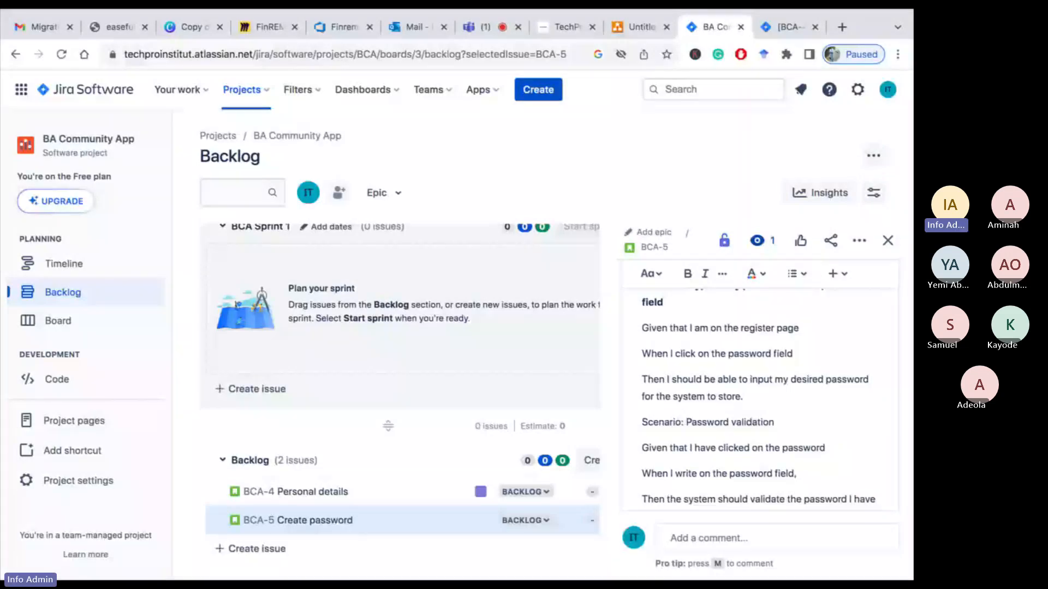
type(" written gainst the following")
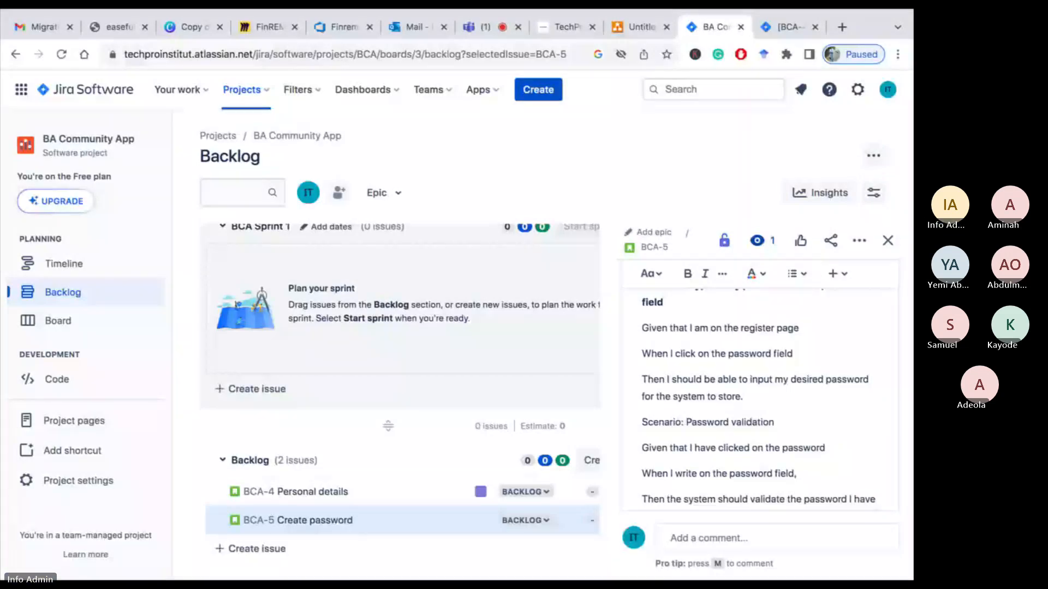
scroll(837, 433, "down", 2)
type("v")
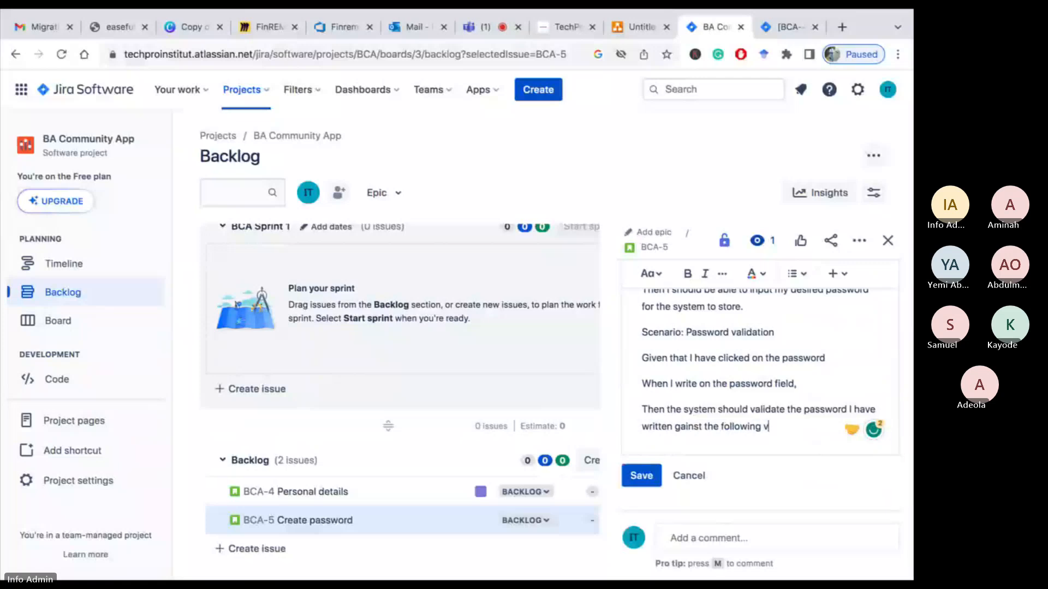
type("alidation rules")
key("Return")
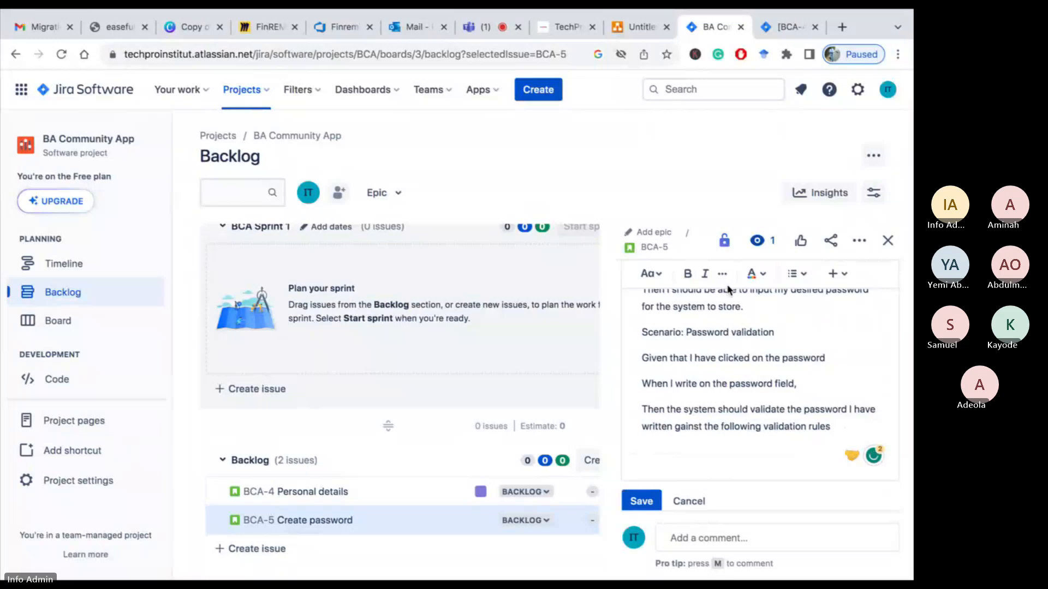
Start a bulleted list below the rules line with the item "Min of 8 characters"
left_click(792, 276)
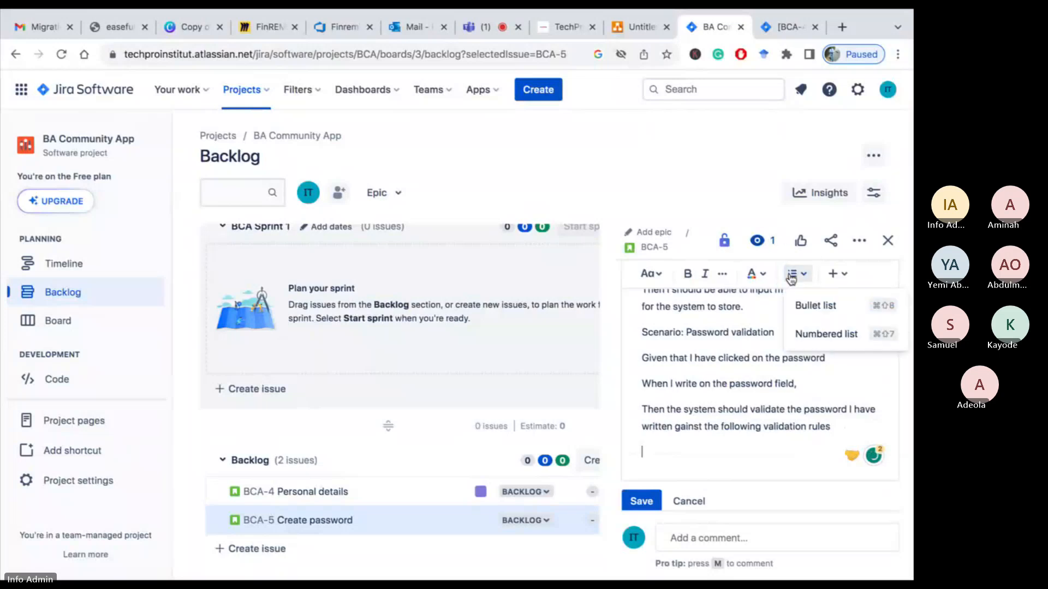
left_click(813, 314)
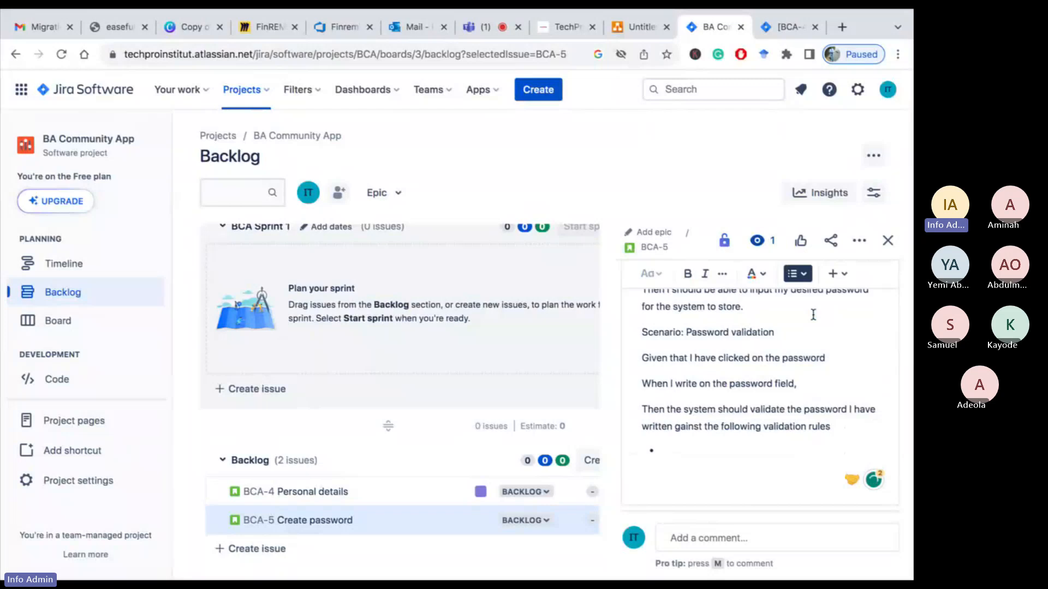
type("Max of")
key("BackSpace")
key("BackSpace")
key("BackSpace")
key("BackSpace")
key("BackSpace")
key("BackSpace")
key("BackSpace")
type("M")
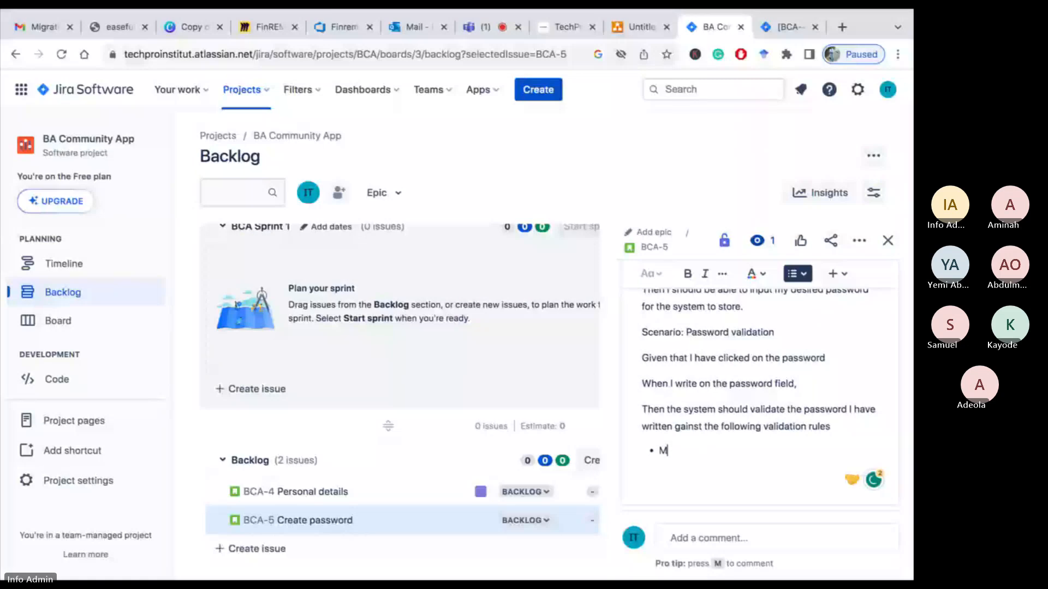
type("in of 8")
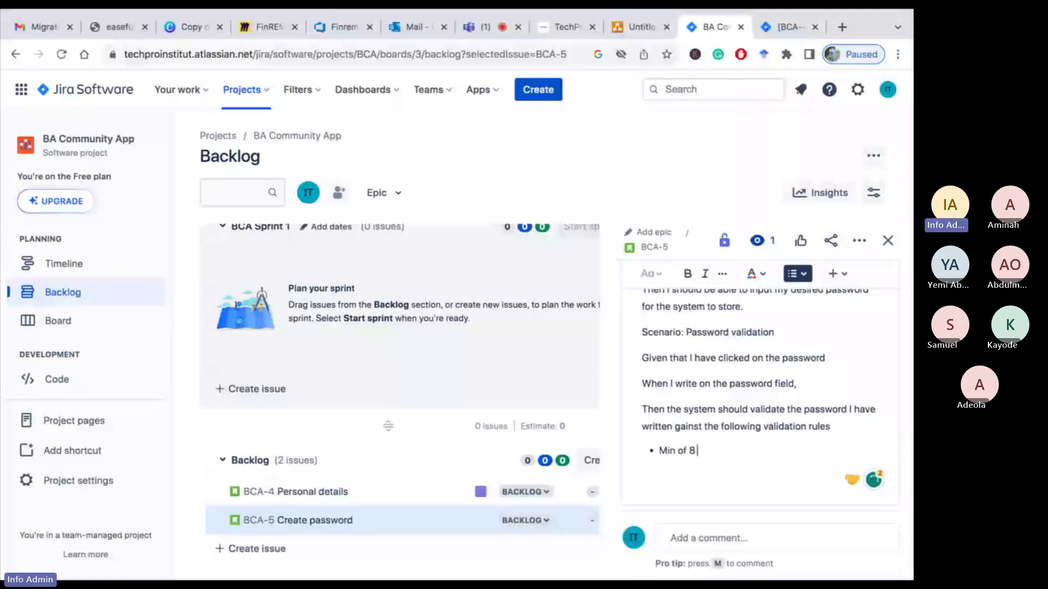
type(" characters")
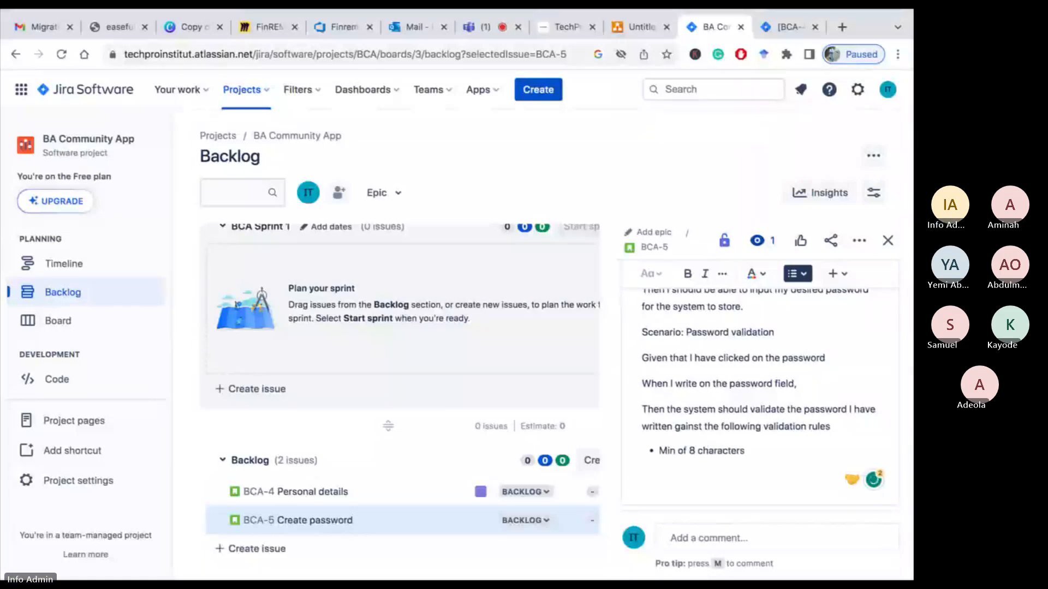
key("Return")
Add the bullets "Max of 15 characters" and "At least 1 letter"
type("M")
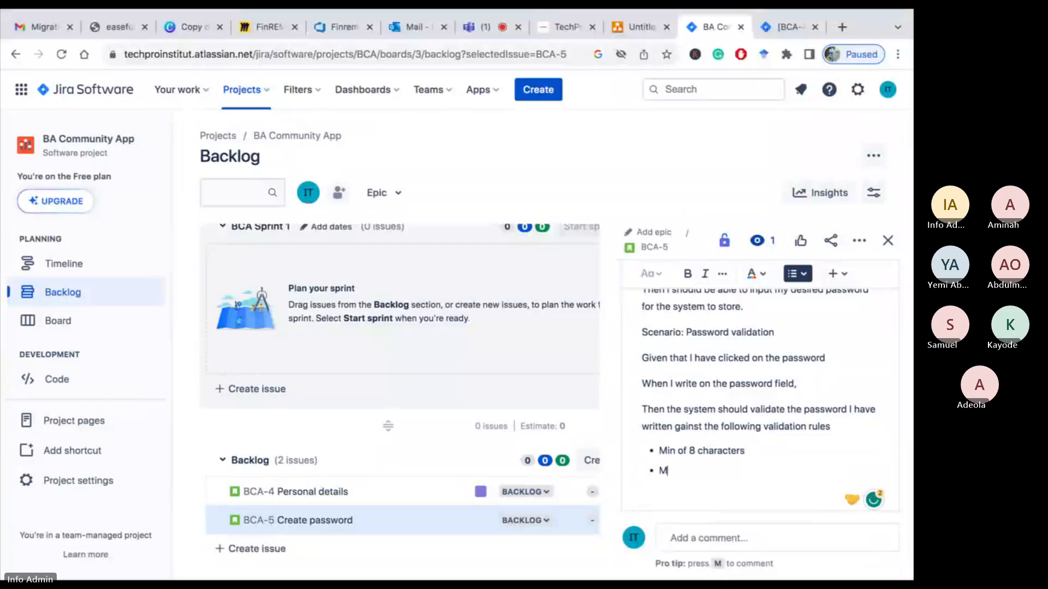
type("ax of")
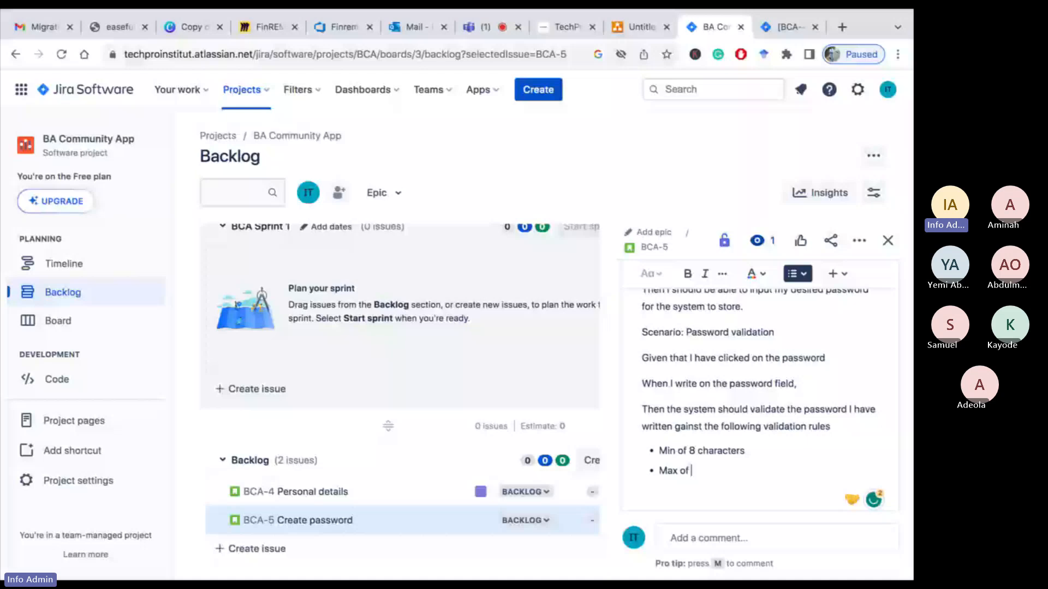
type(" 15 characters")
key("Return")
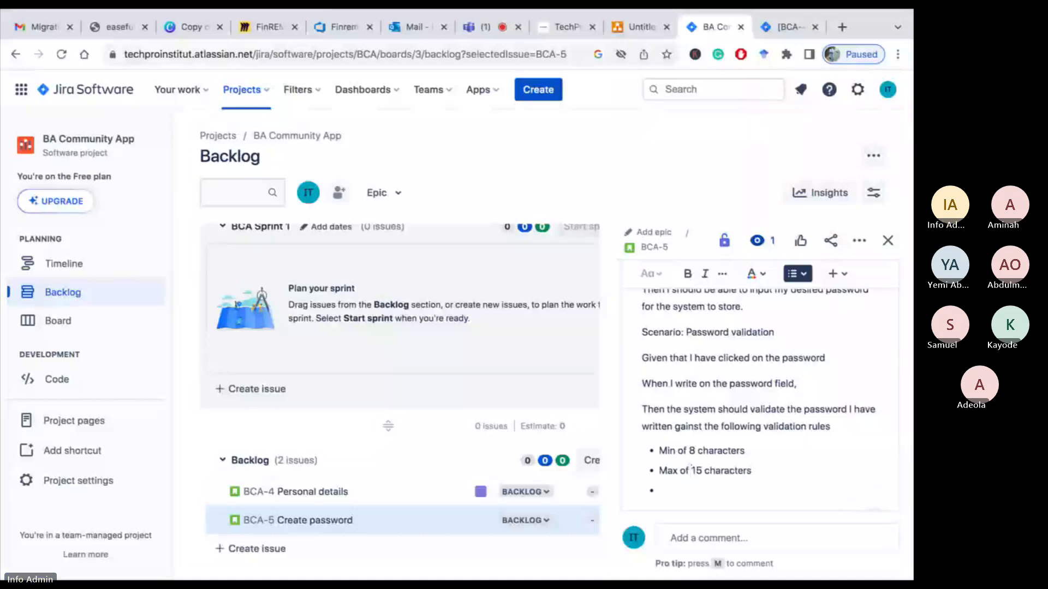
type("At least ")
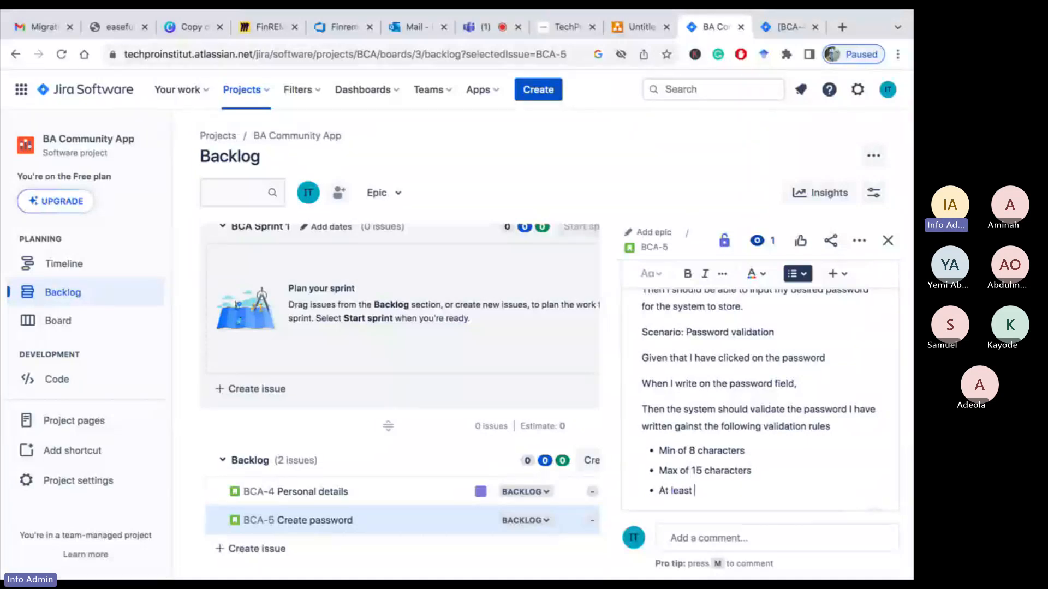
type("1 letter ")
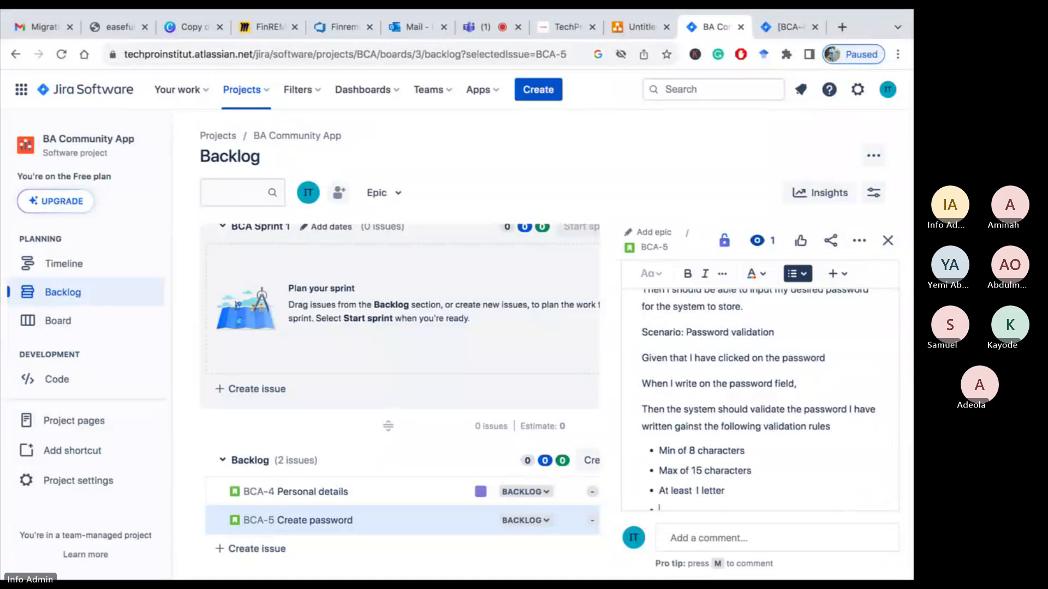
type("At least")
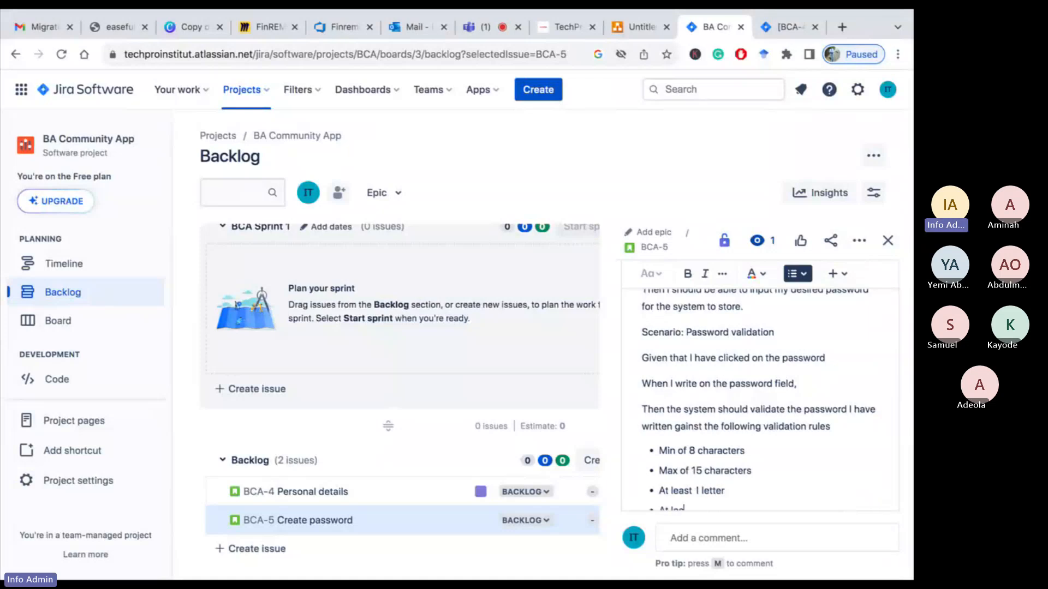
type(" 1")
Add the bullet "At least 1 Capital letter"
scroll(760, 398, "down", 2)
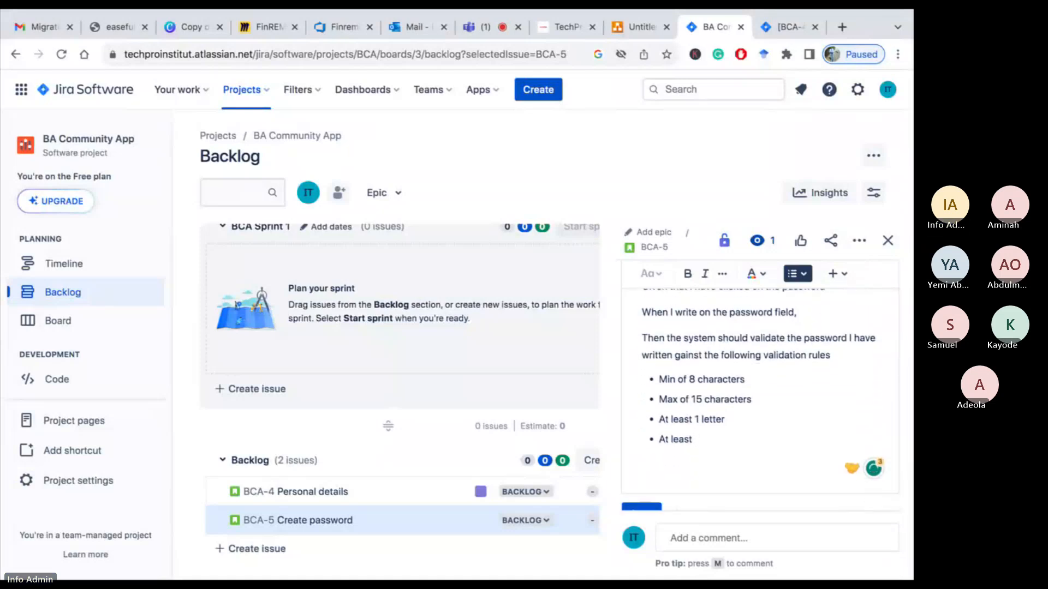
type("1")
type("uppe")
key("BackSpace")
key("BackSpace")
key("BackSpace")
key("BackSpace")
type("Capital le")
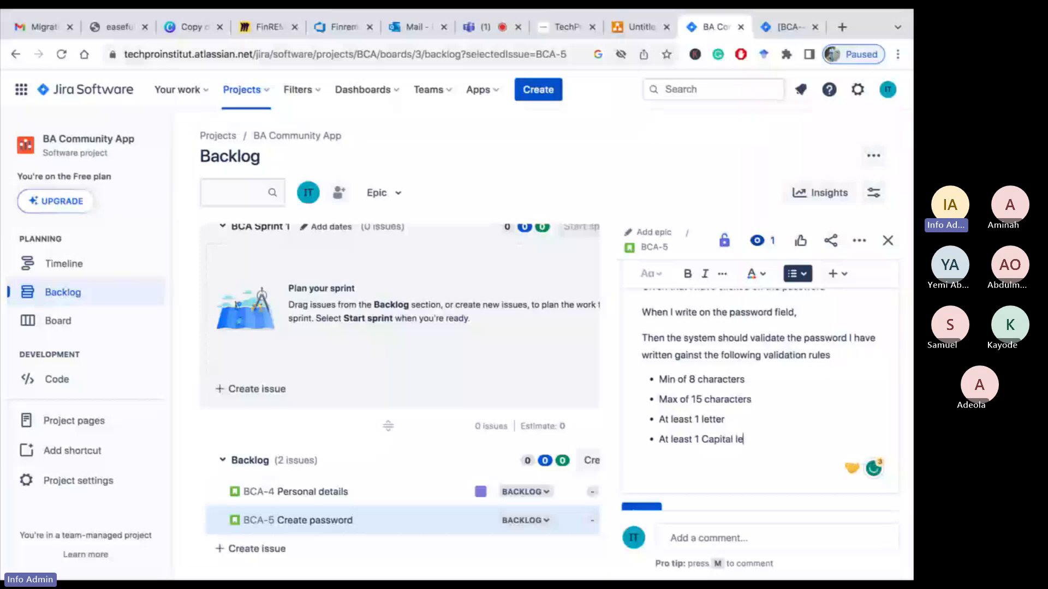
type("tter")
key("Return")
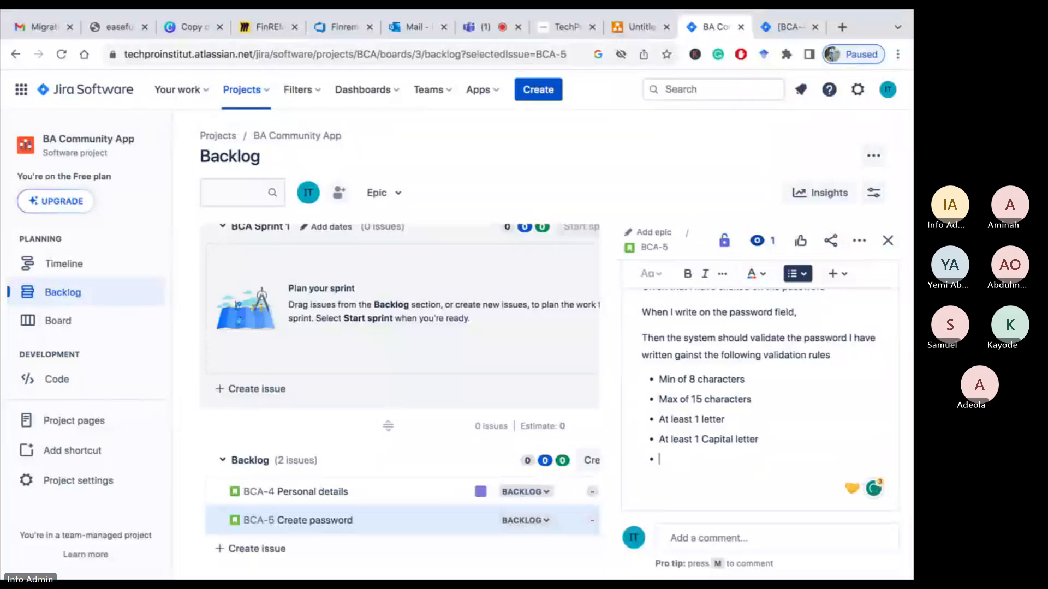
Add the bullet "At least 1 lower case letter"
type("At leas")
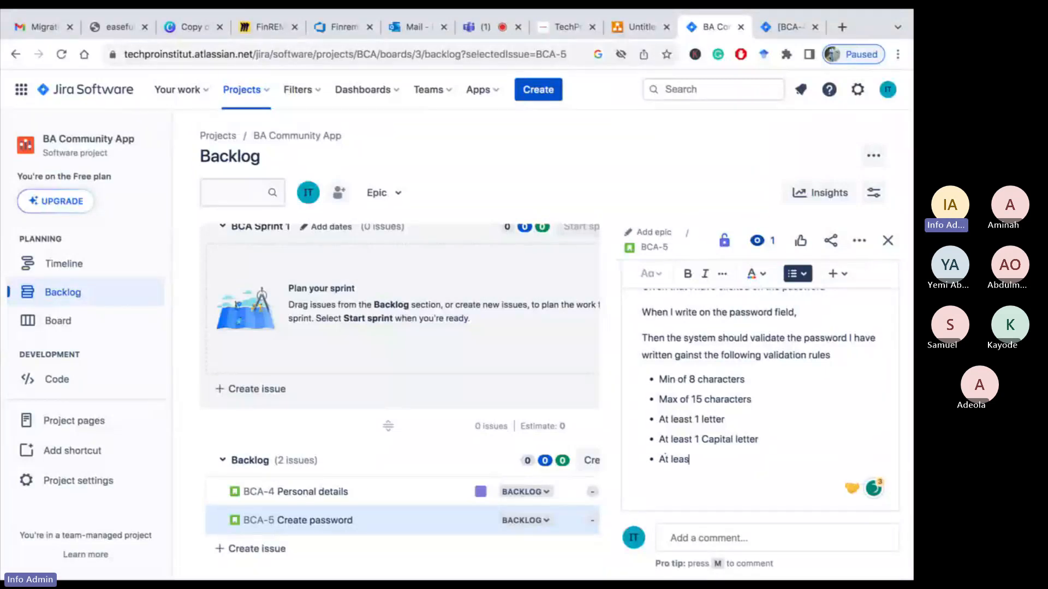
type("t 1 lower")
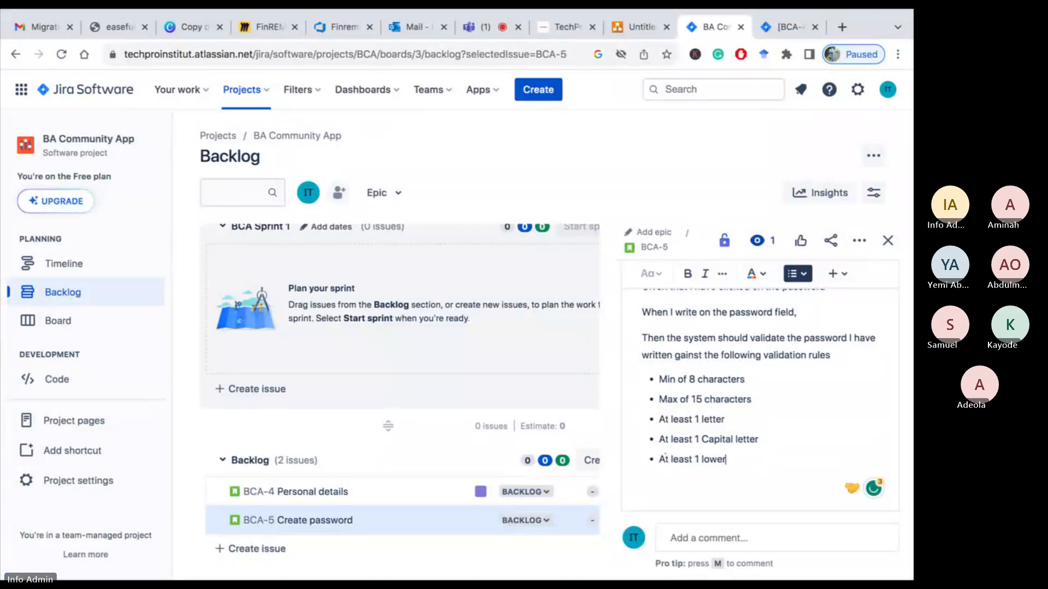
type(" case letter")
key("Return")
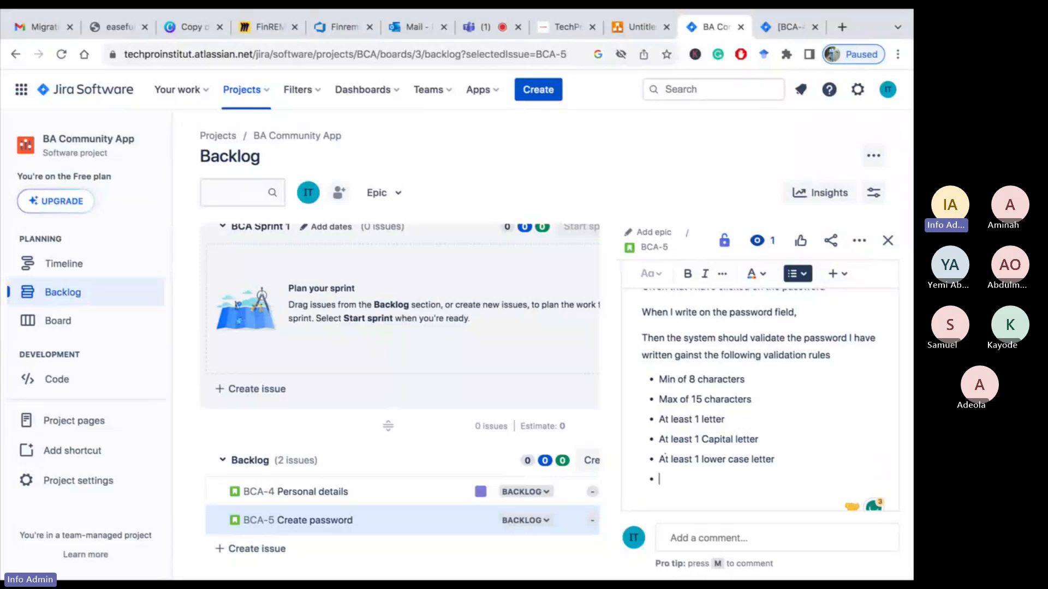
Add the bullet "At least 1 numeric no" to the password validation rules list
type("At least")
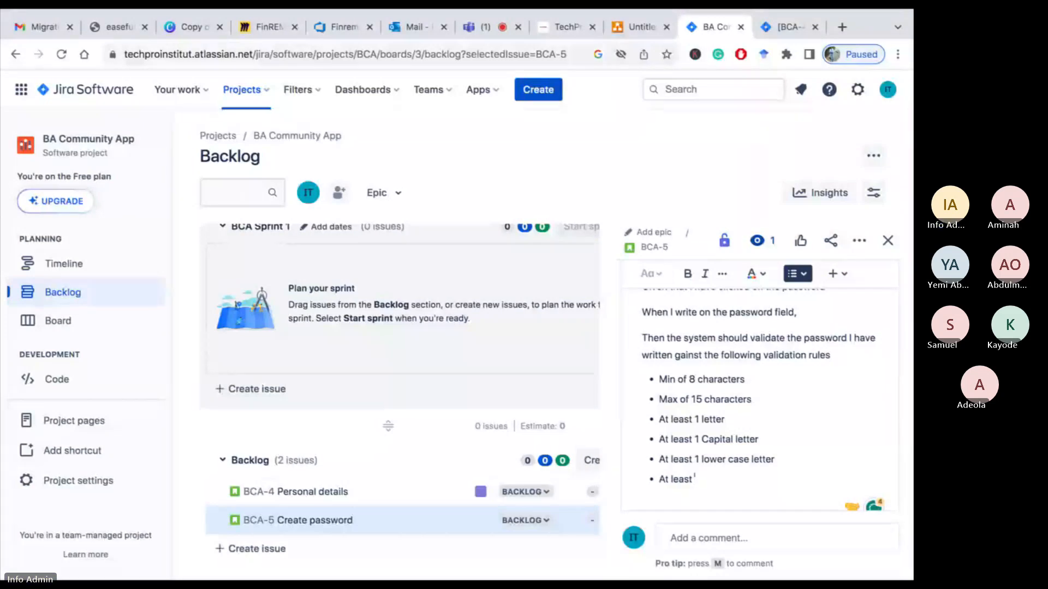
type(" 1")
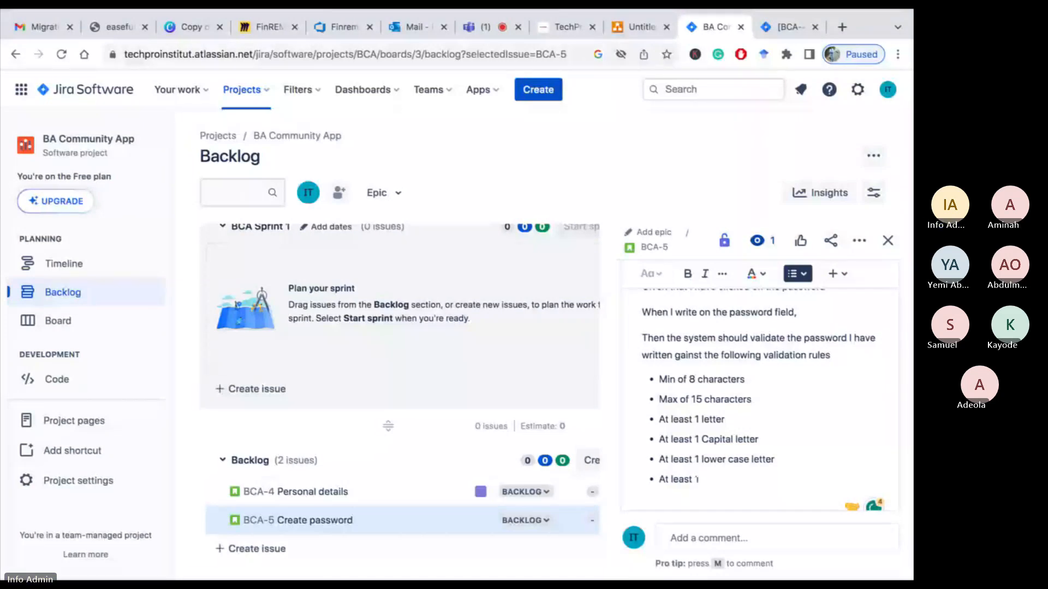
type(" NUMER")
key("BackSpace")
key("BackSpace")
key("BackSpace")
key("BackSpace")
key("BackSpace")
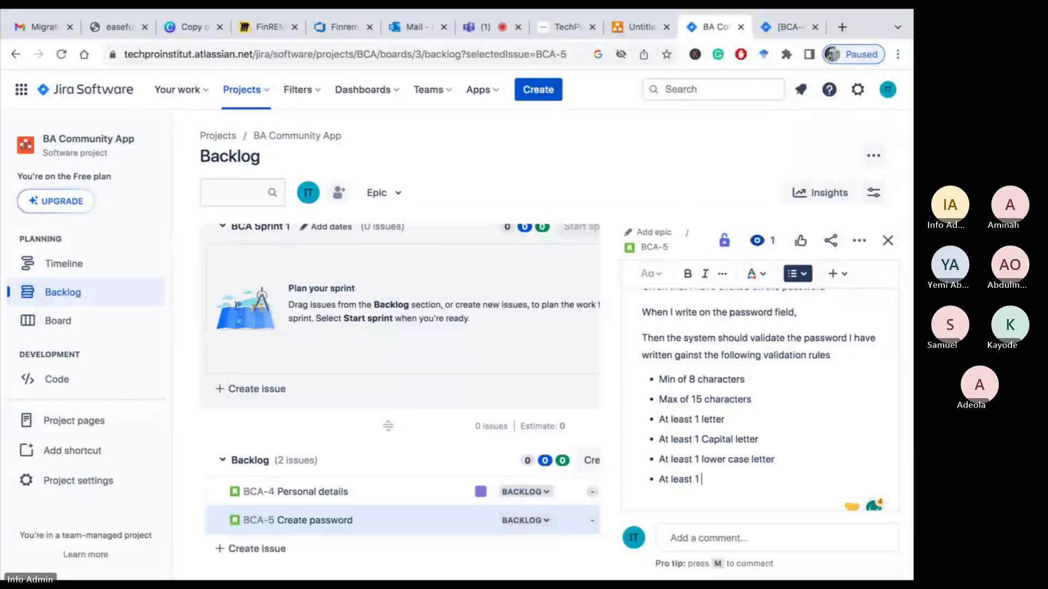
type("numeric no")
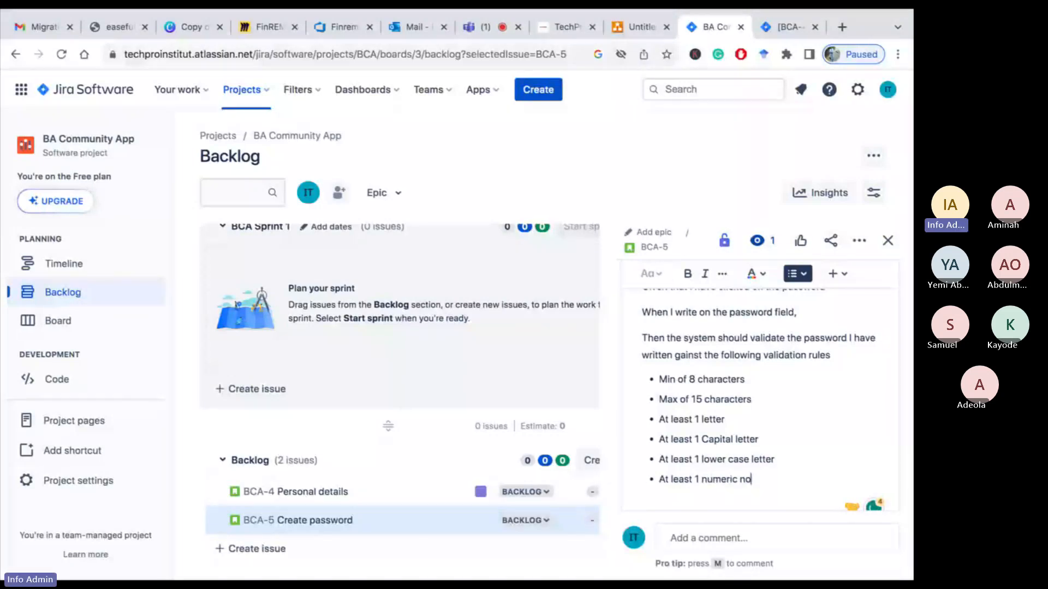
Add the bullet "At least 1 special character" to the validation rules list
key("Return")
type("At least ")
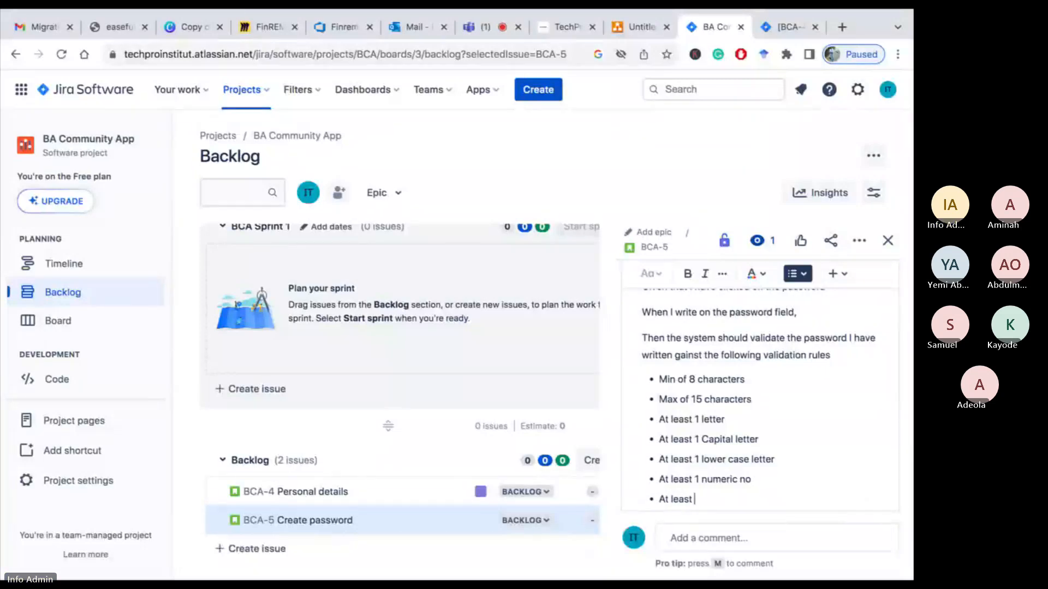
type("1 se")
type("pecial c")
type("haracter")
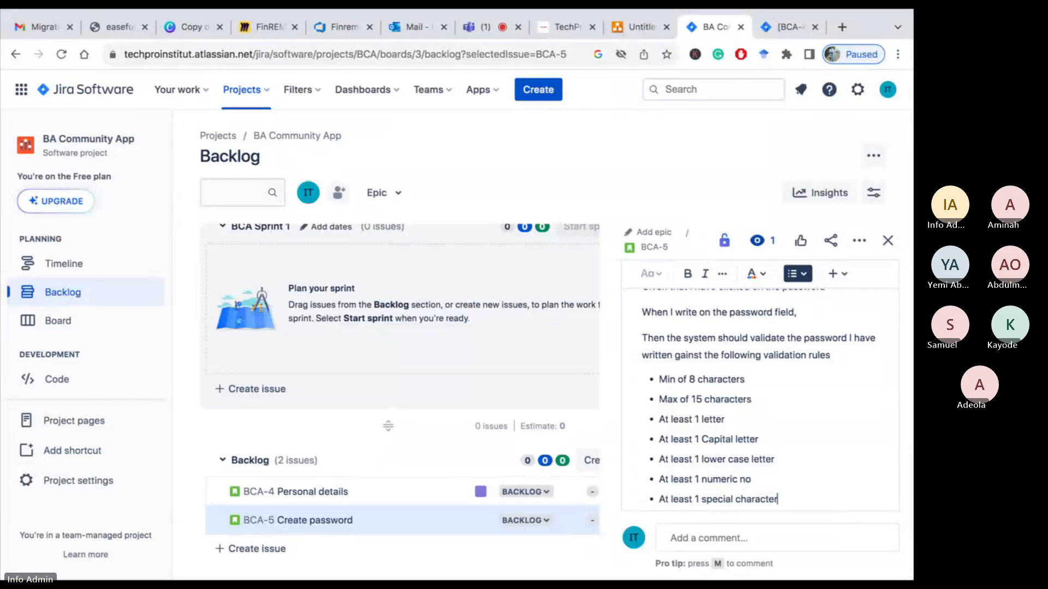
End the bulleted list and add the heading "Scenario 3: Correct password meeting validating rules" below it
scroll(759, 399, "down", 1)
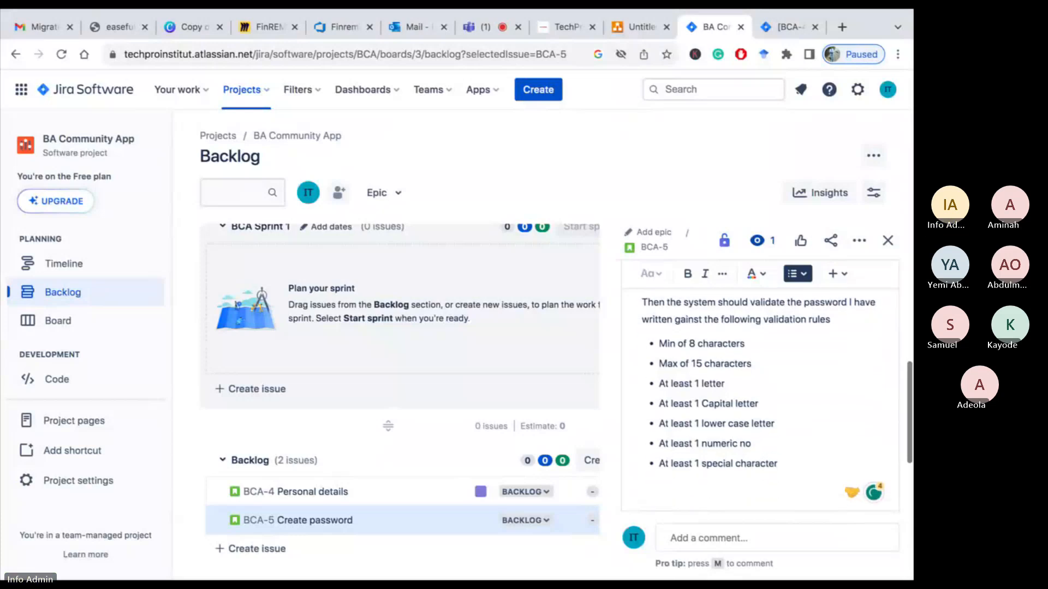
scroll(778, 307, "down", 1)
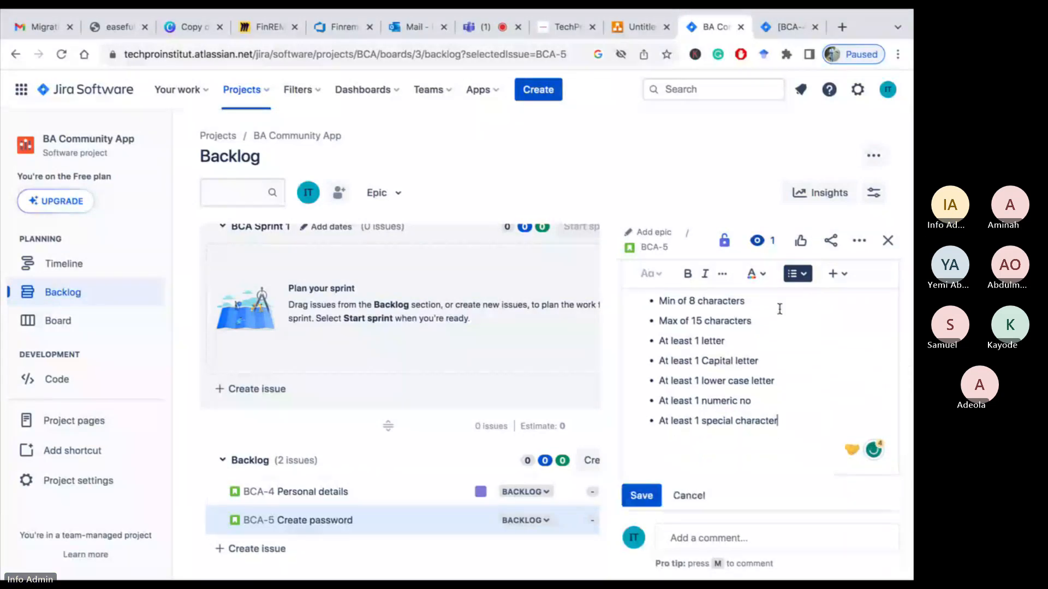
scroll(737, 370, "up", 1)
scroll(737, 369, "down", 1)
key("Return")
key("Return")
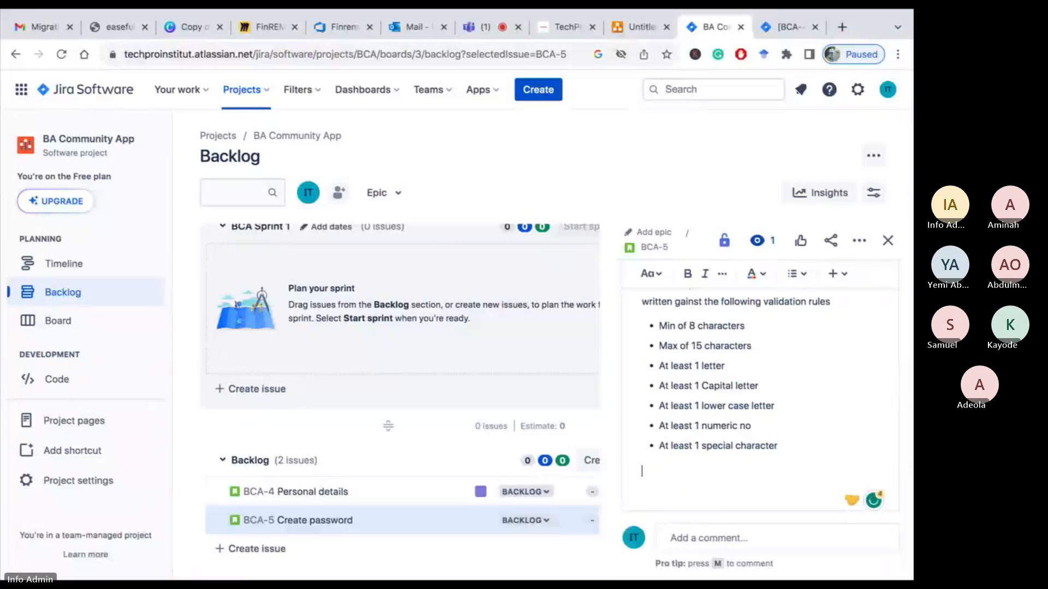
type("Scenario 3: Correct ")
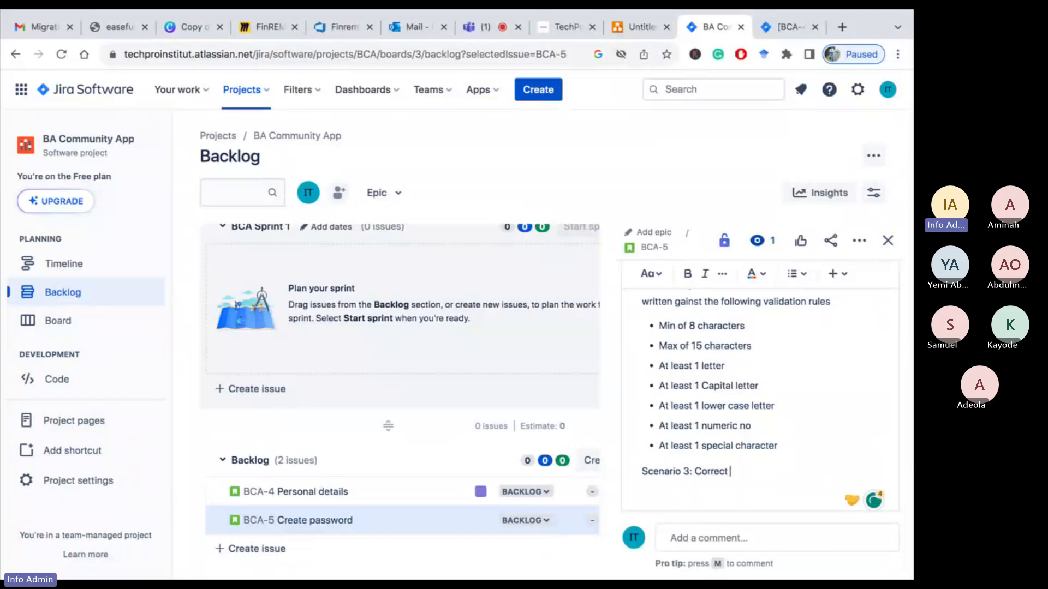
type("p")
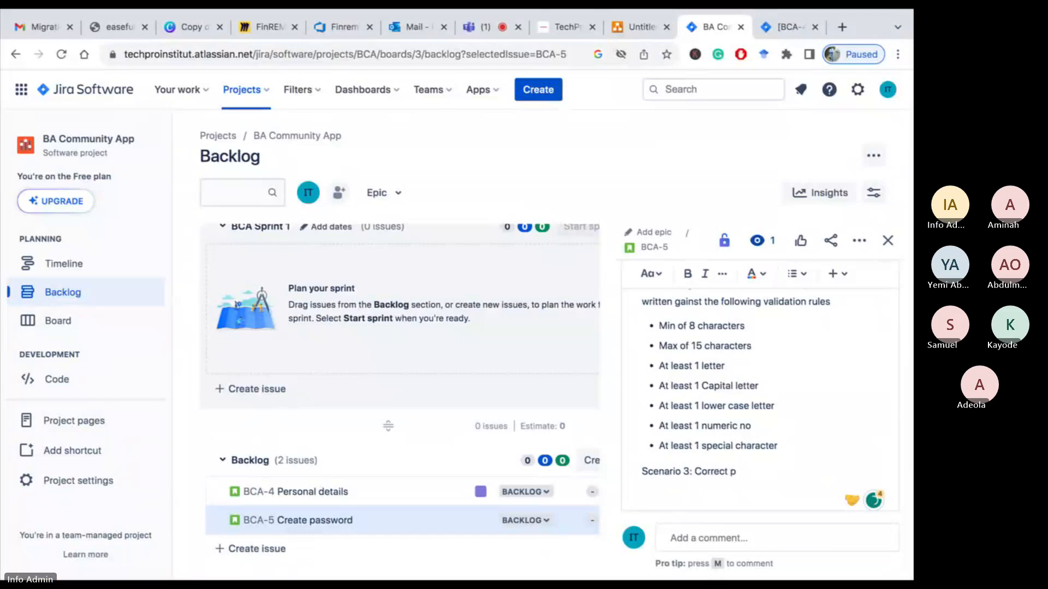
type("asswor")
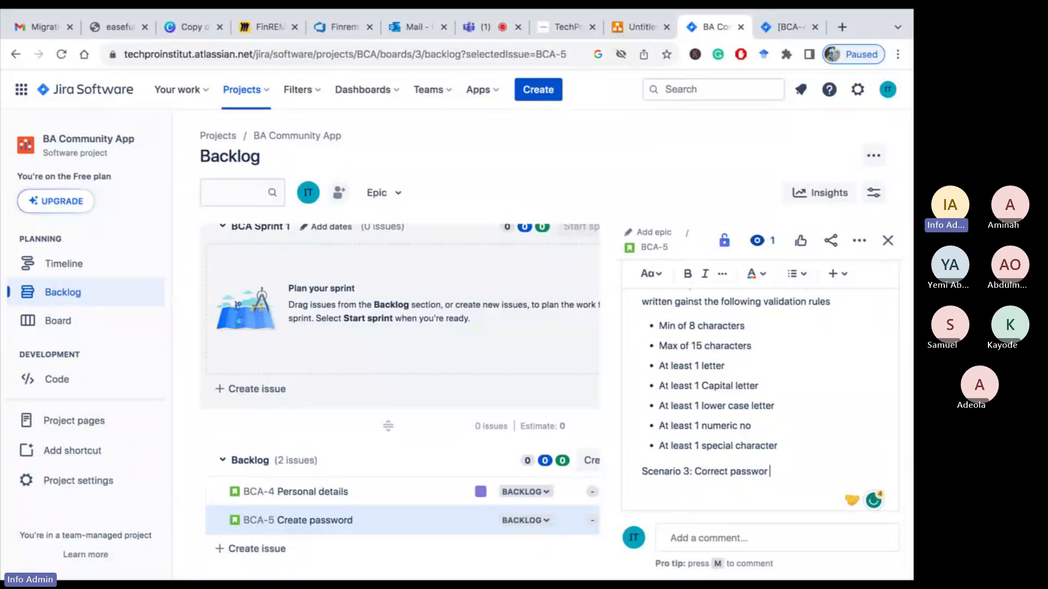
type("d mee")
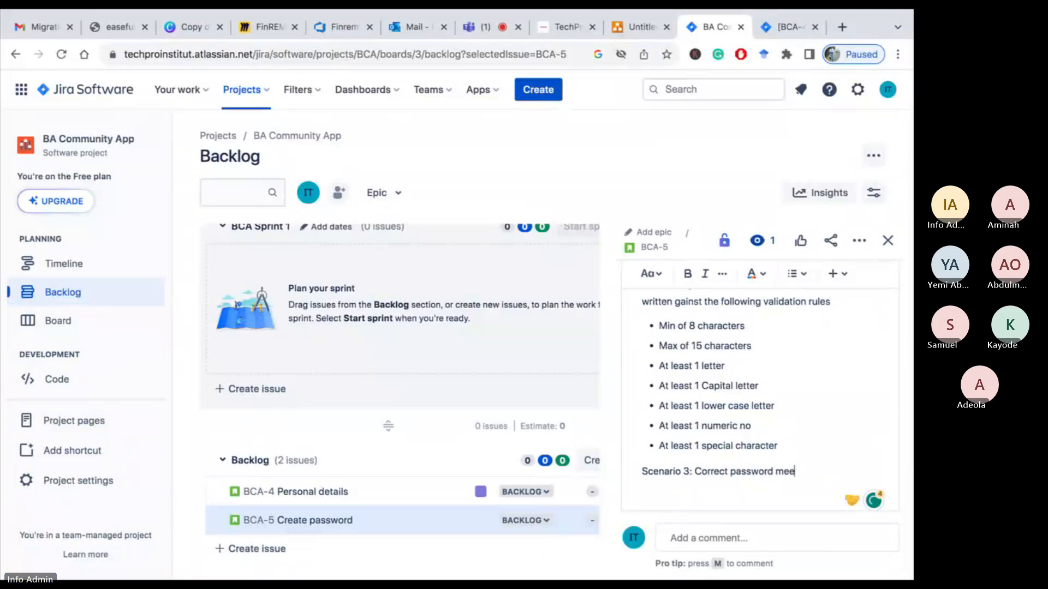
type("ting validat")
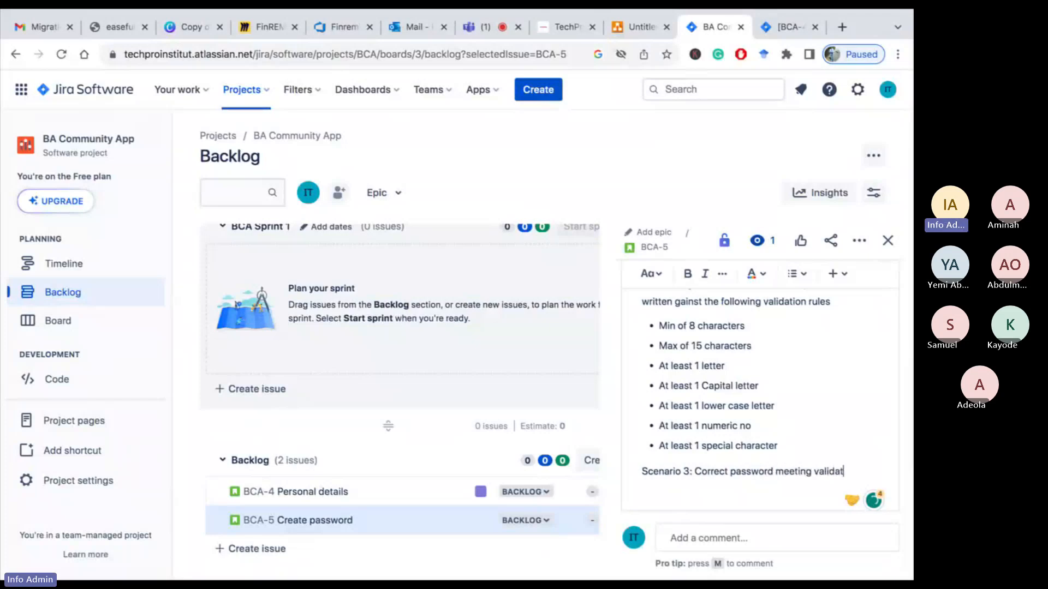
type("ing rules")
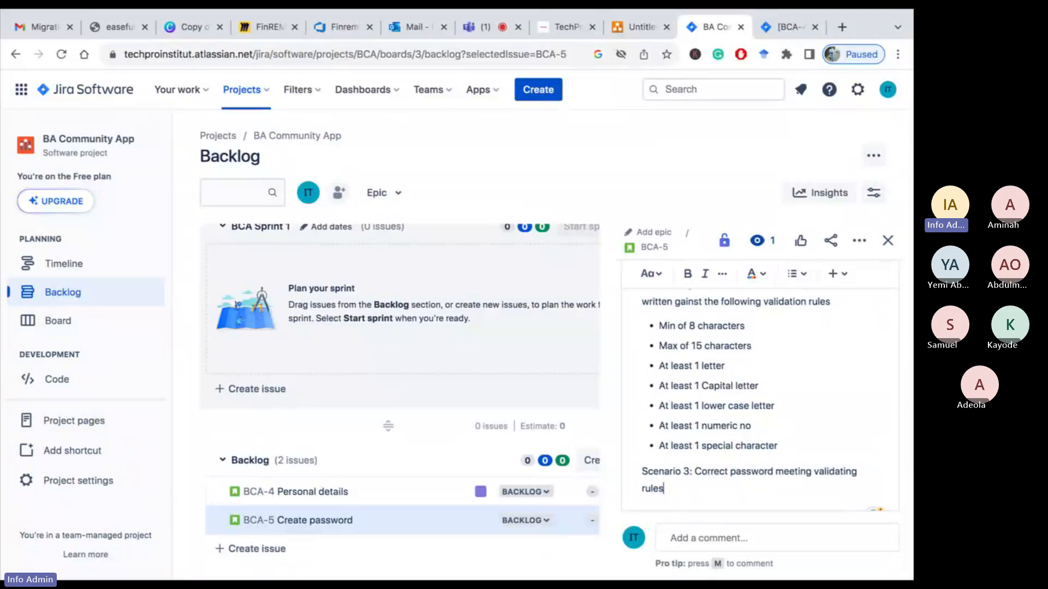
key("Return")
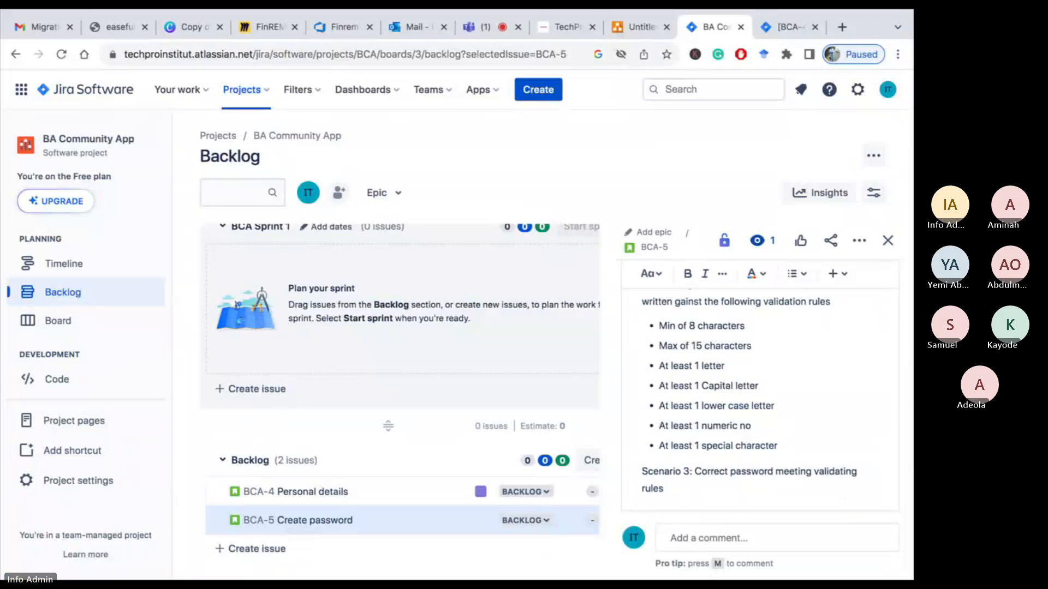
Write the line "Given that I am a user and I am on the register page" under Scenario 3
type("Give")
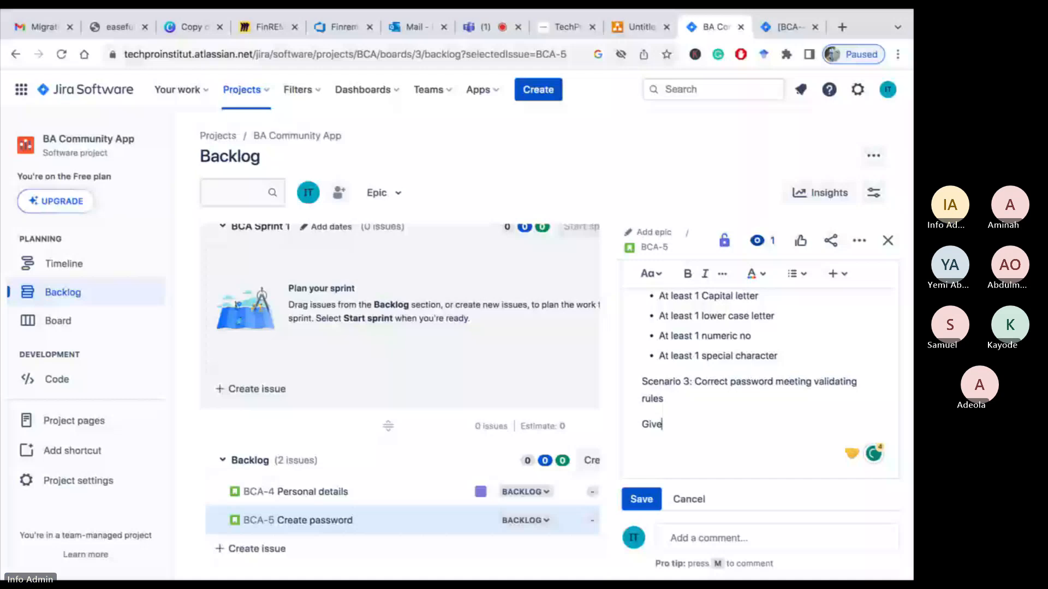
type("n that I am a u")
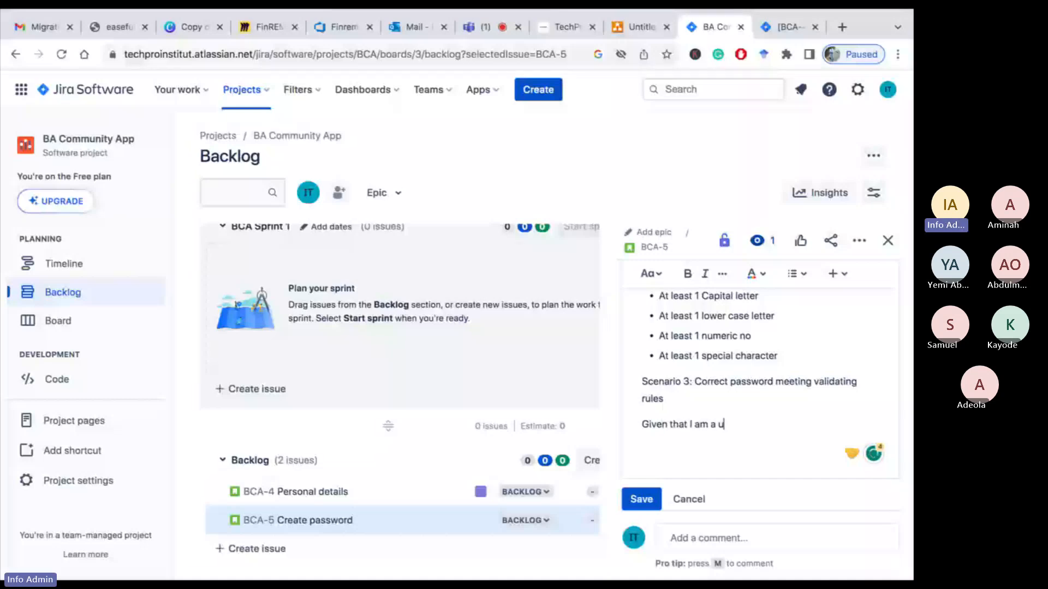
type("ser")
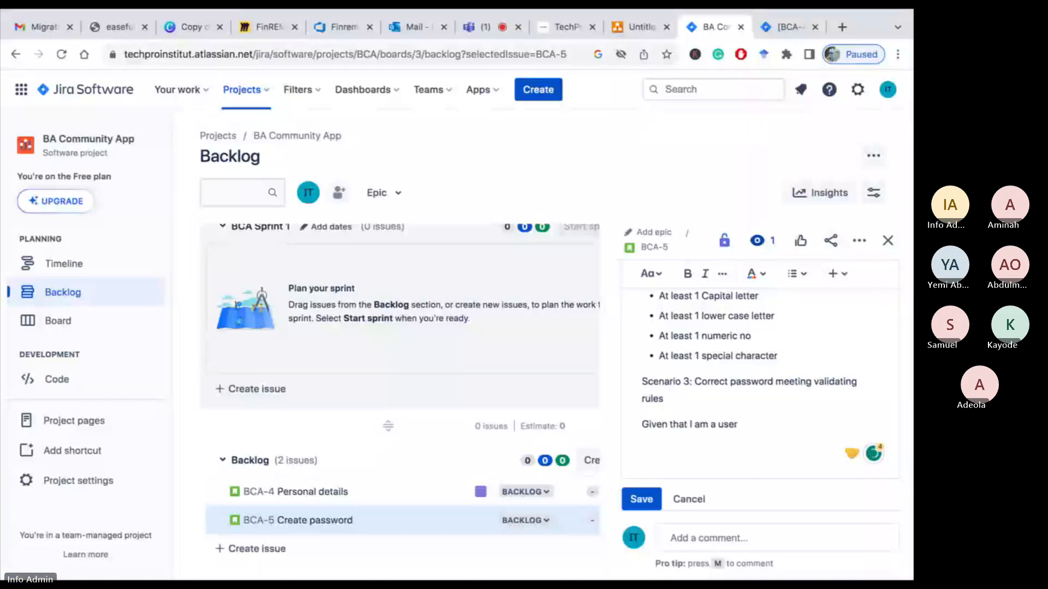
type(" and I am on the")
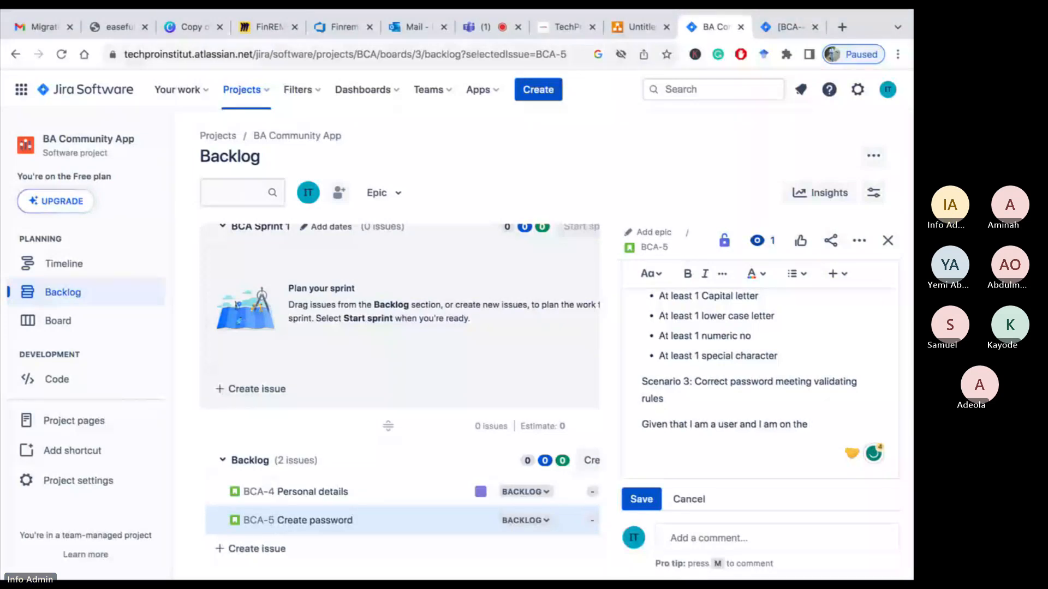
type(" register page")
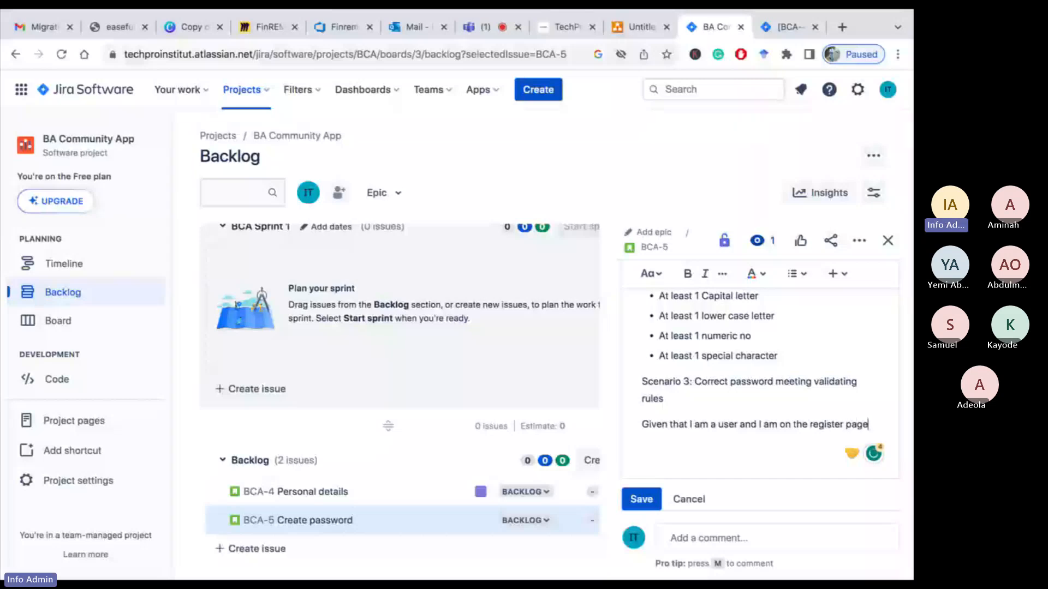
key("Return")
Write the line "When I click on the password field and the password I entered meets all the above validation rules"
type("When I click")
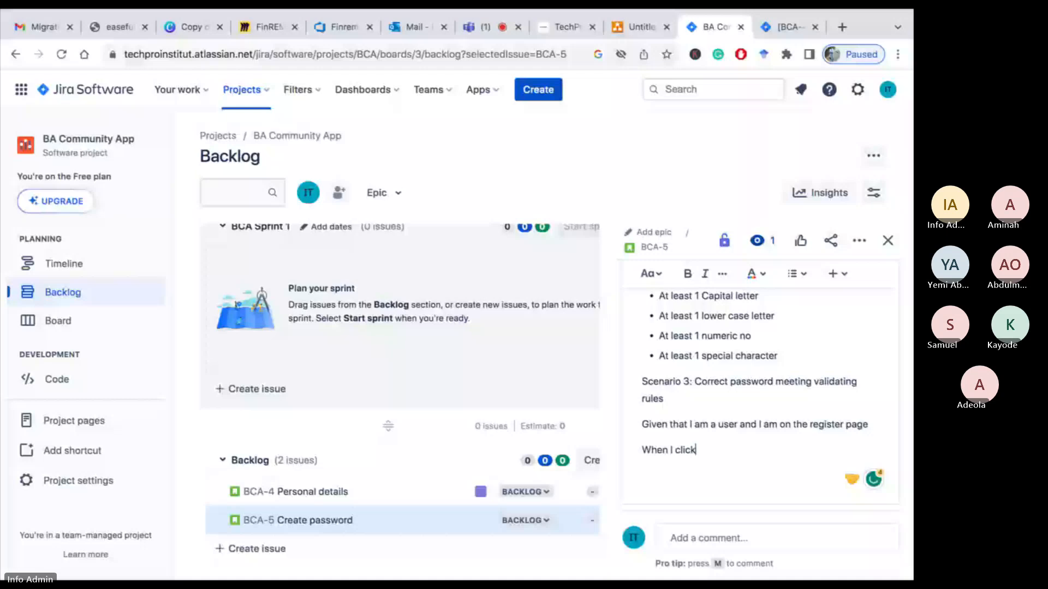
type(" on the")
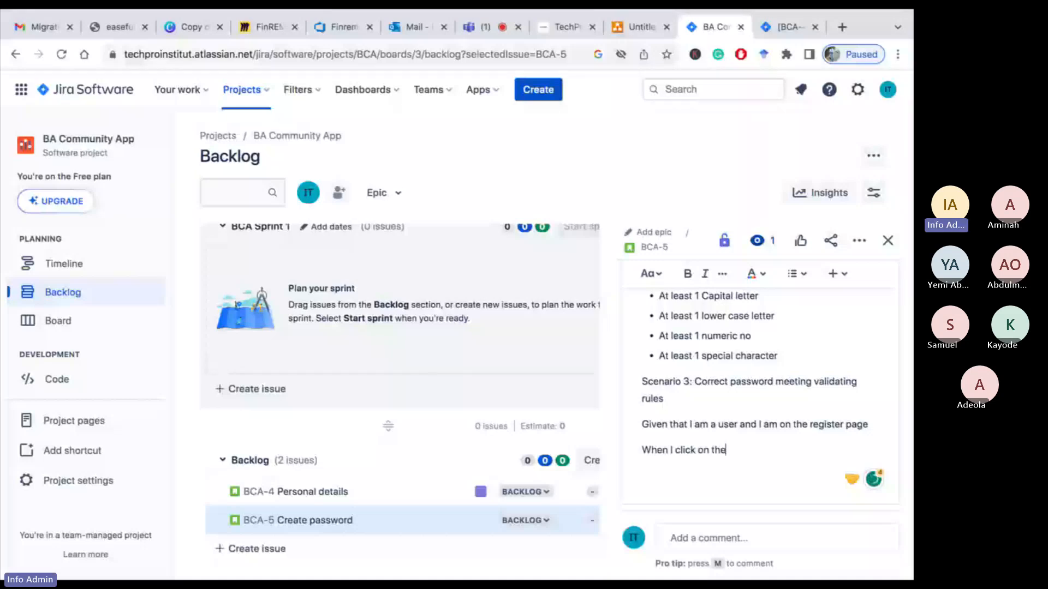
type(" password field")
type("I en")
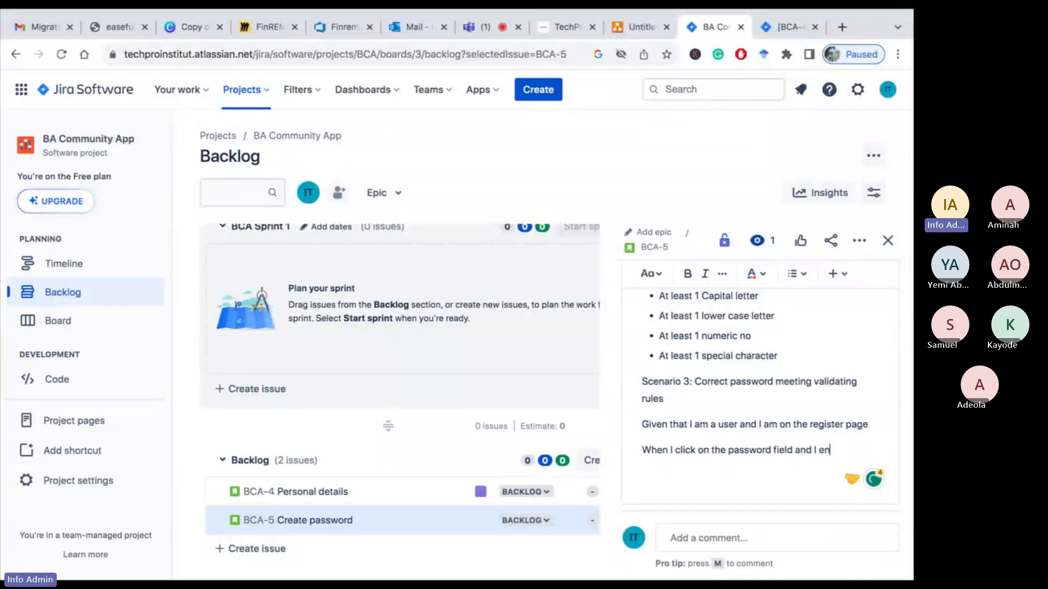
key("BackSpace")
key("BackSpace")
type("teh p")
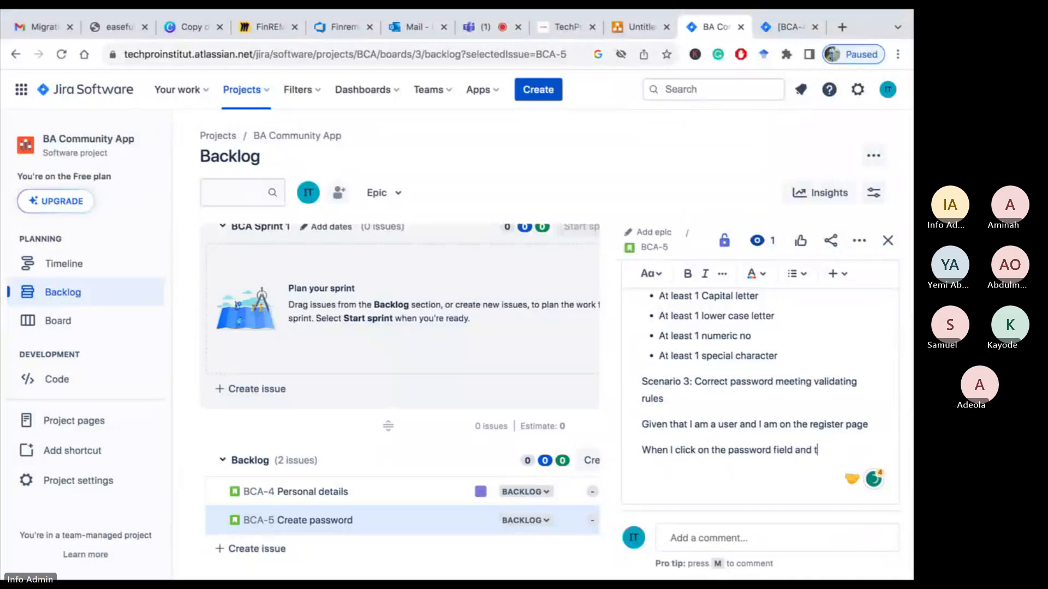
key("BackSpace")
key("BackSpace")
key("BackSpace")
key("BackSpace")
type("he")
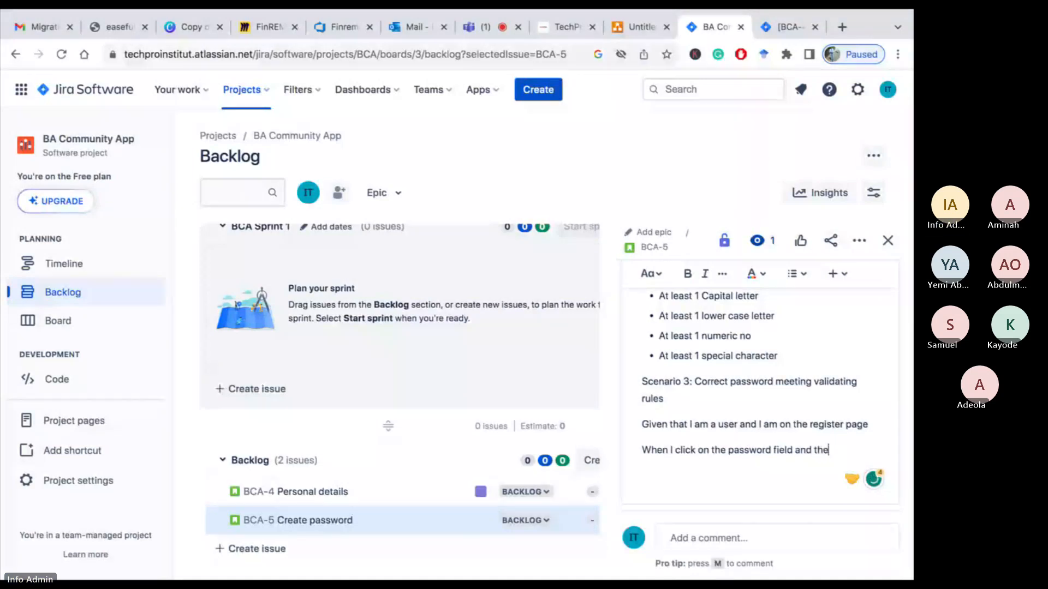
type(" password I en")
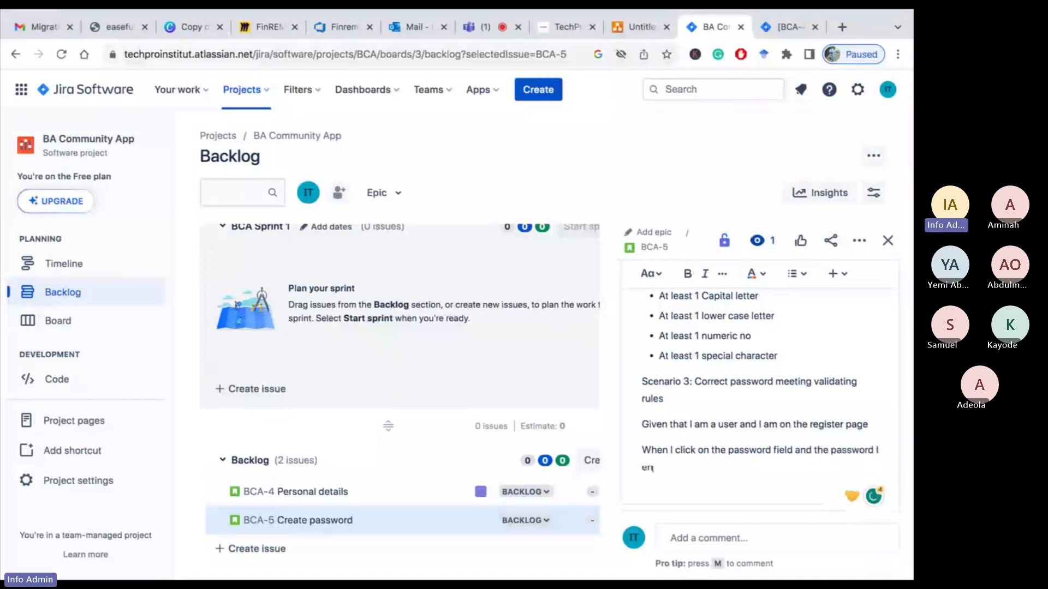
type("tered me")
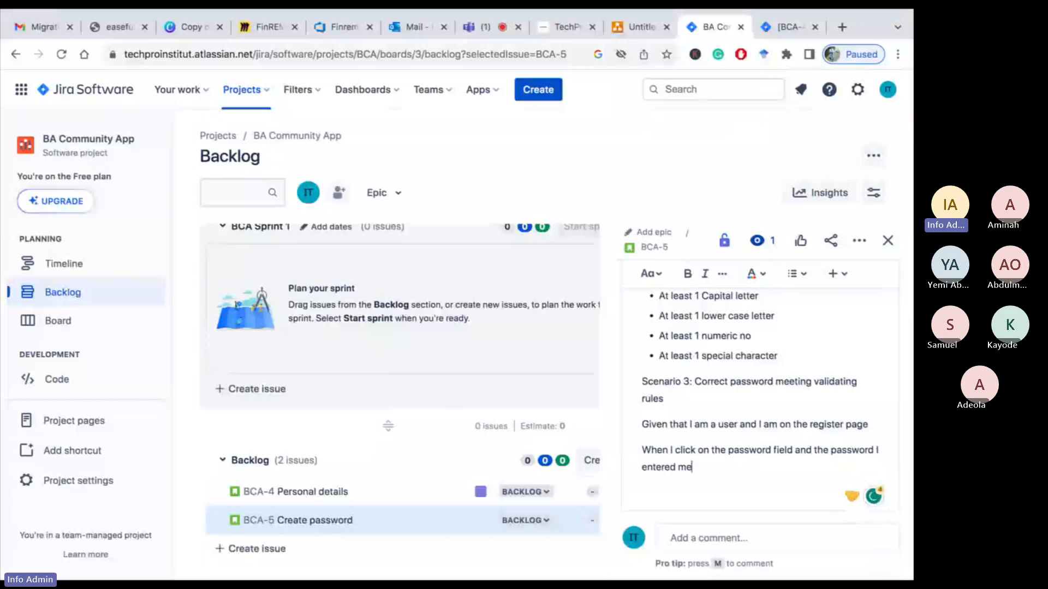
type("et")
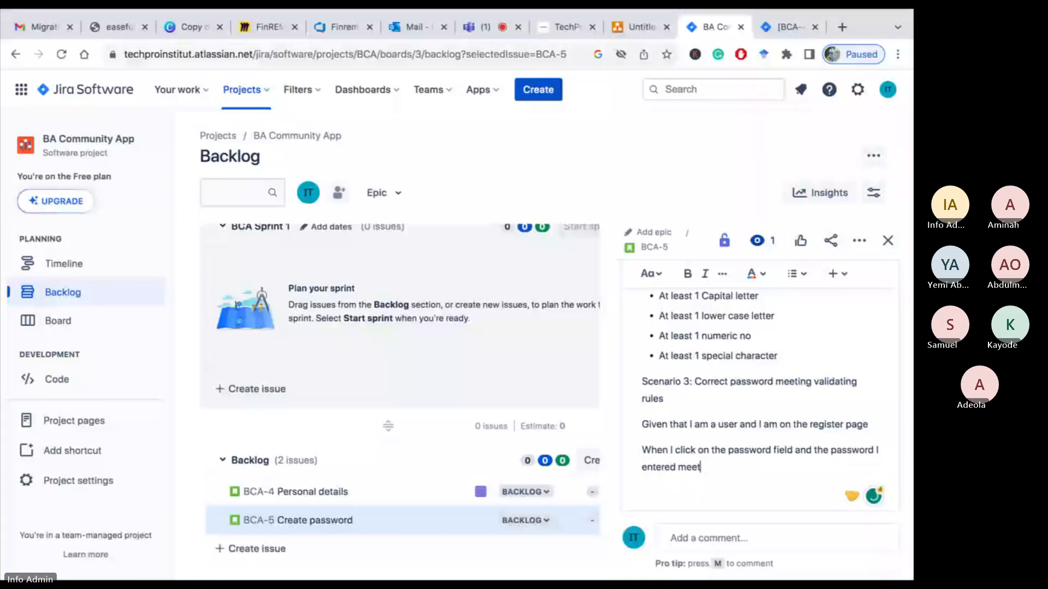
type("s all the abo")
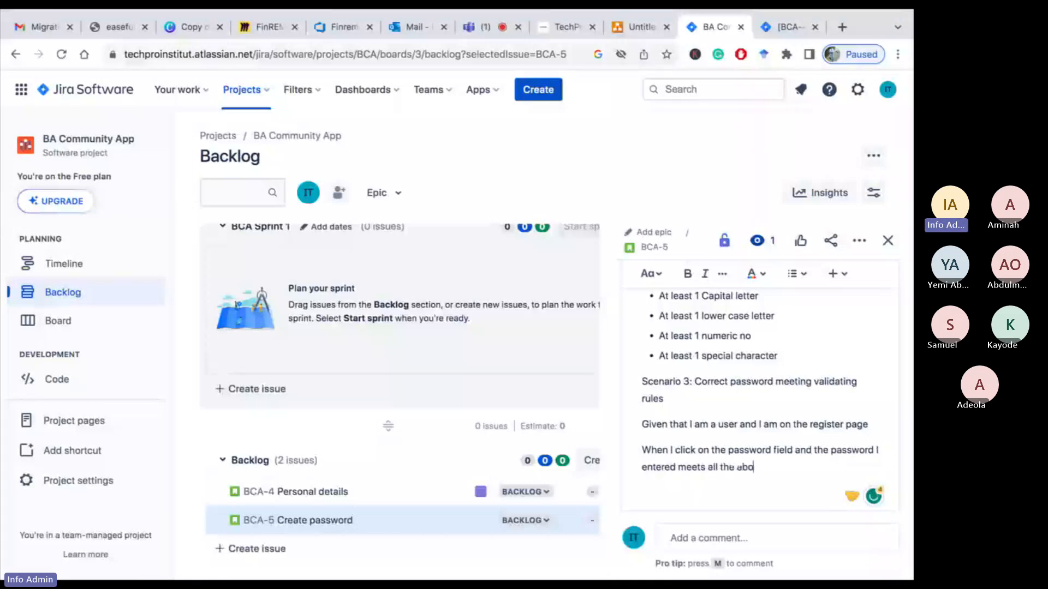
type("ve validation rul")
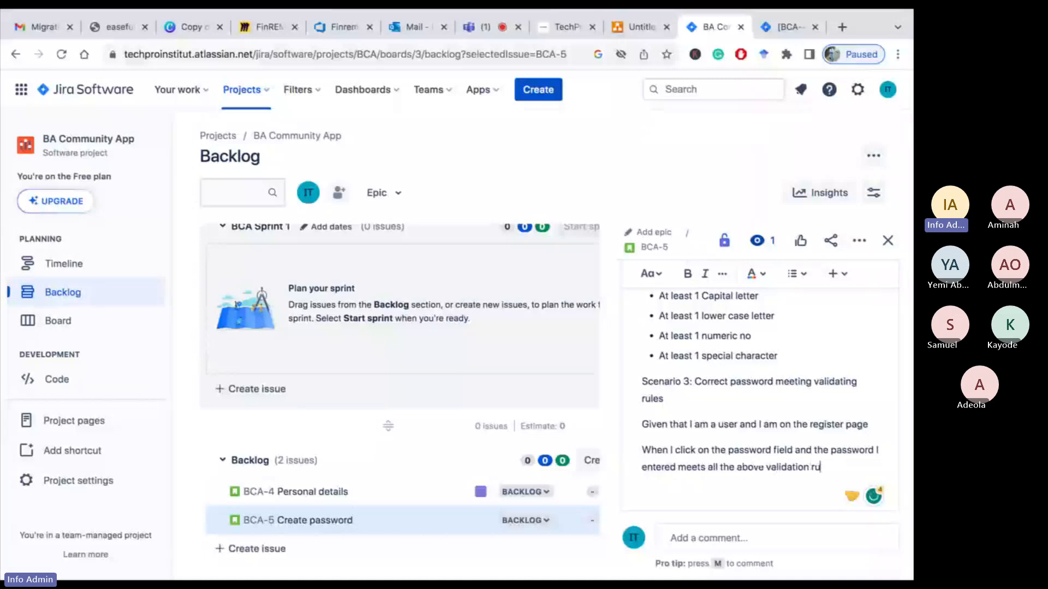
key("BackSpace")
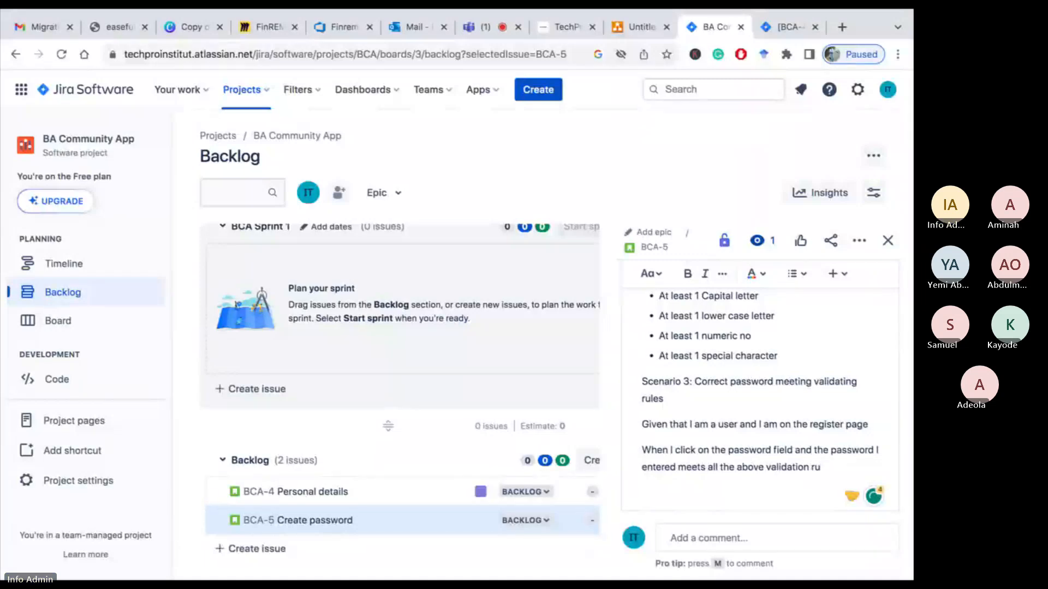
type("les")
key("Return")
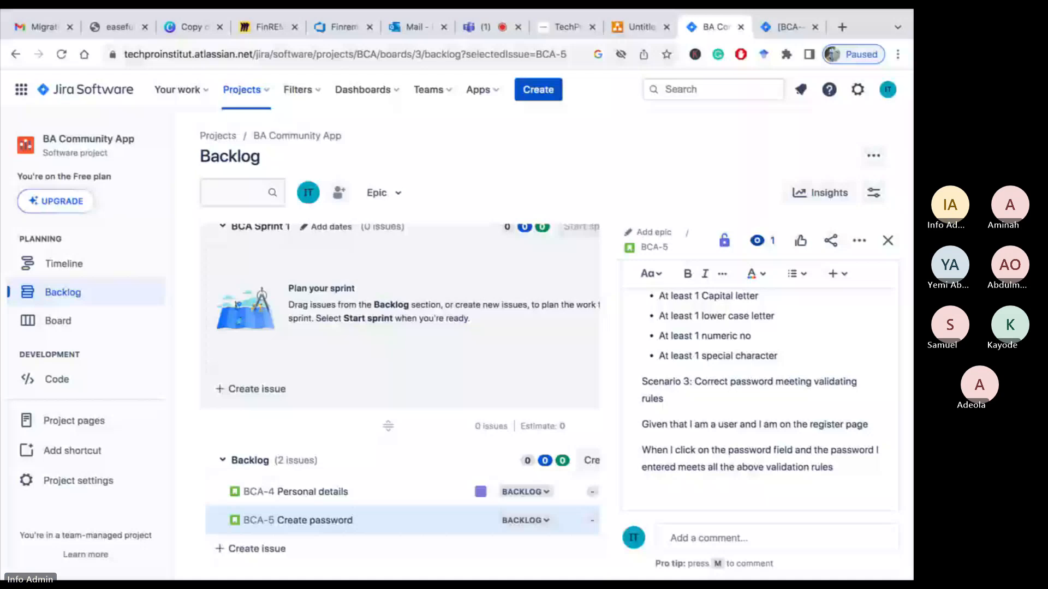
Write the line "Then the system should display register button below" under the Scenario 3 When line
type("The")
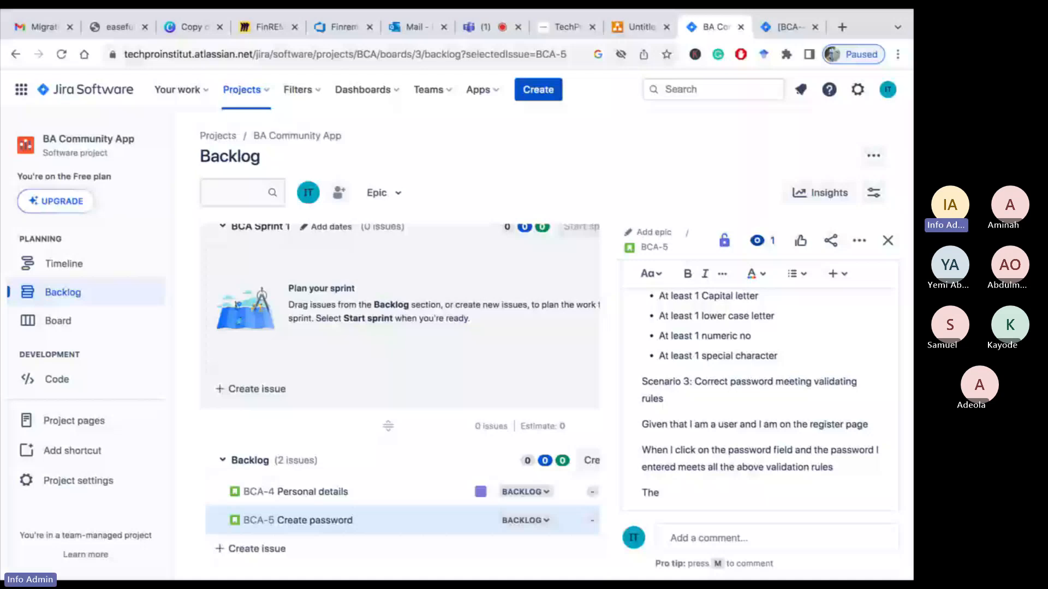
type("n the system should")
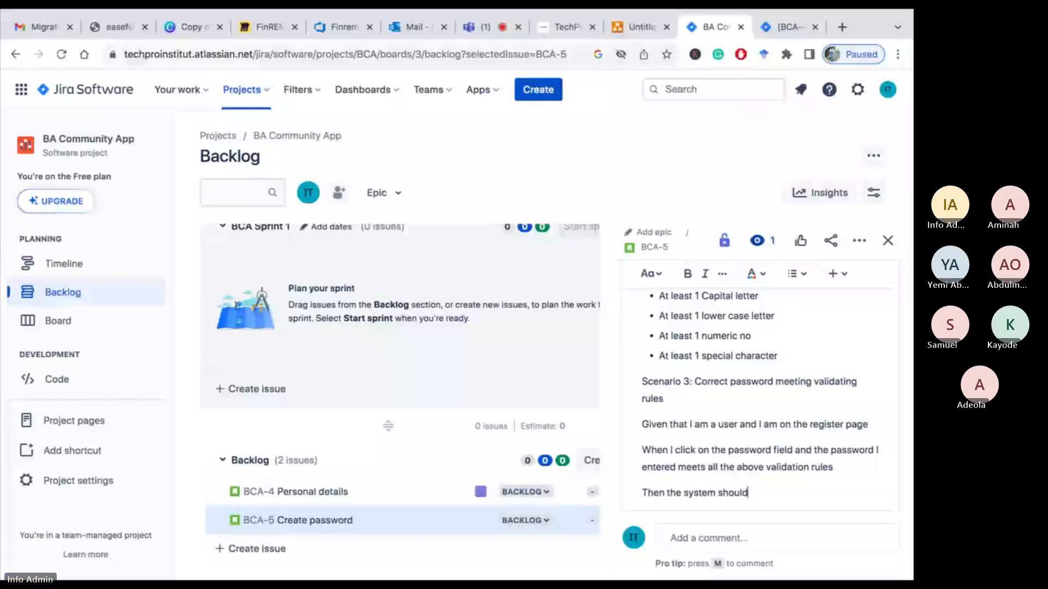
type(" allow me to procee")
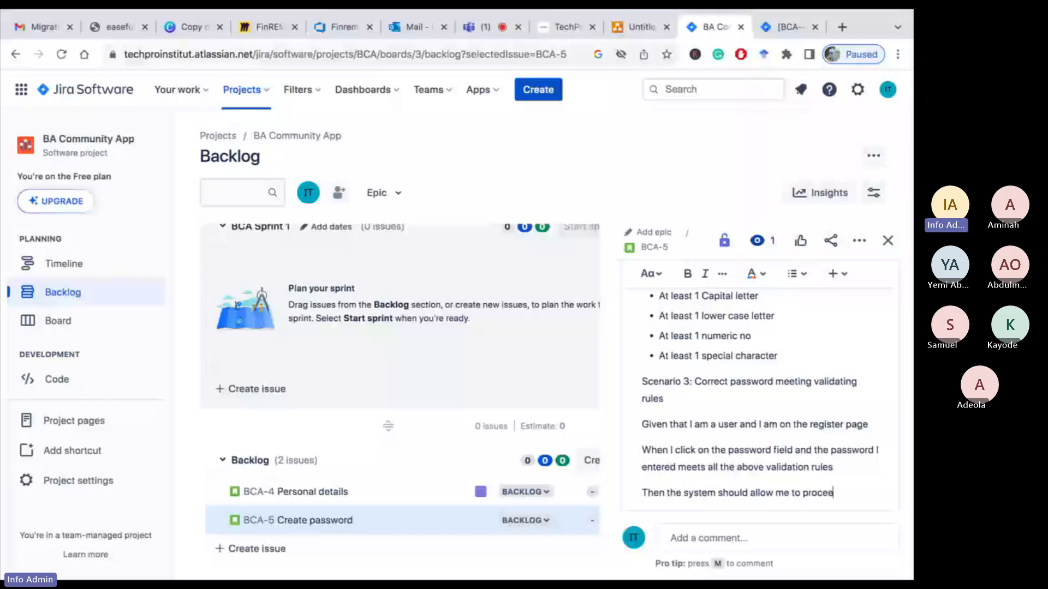
key("BackSpace")
key("BackSpace")
key("BackSpace")
key("BackSpace")
key("BackSpace")
key("BackSpace")
key("BackSpace")
key("BackSpace")
key("BackSpace")
key("BackSpace")
key("BackSpace")
key("BackSpace")
key("BackSpace")
key("BackSpace")
key("BackSpace")
key("BackSpace")
key("BackSpace")
key("BackSpace")
type("display")
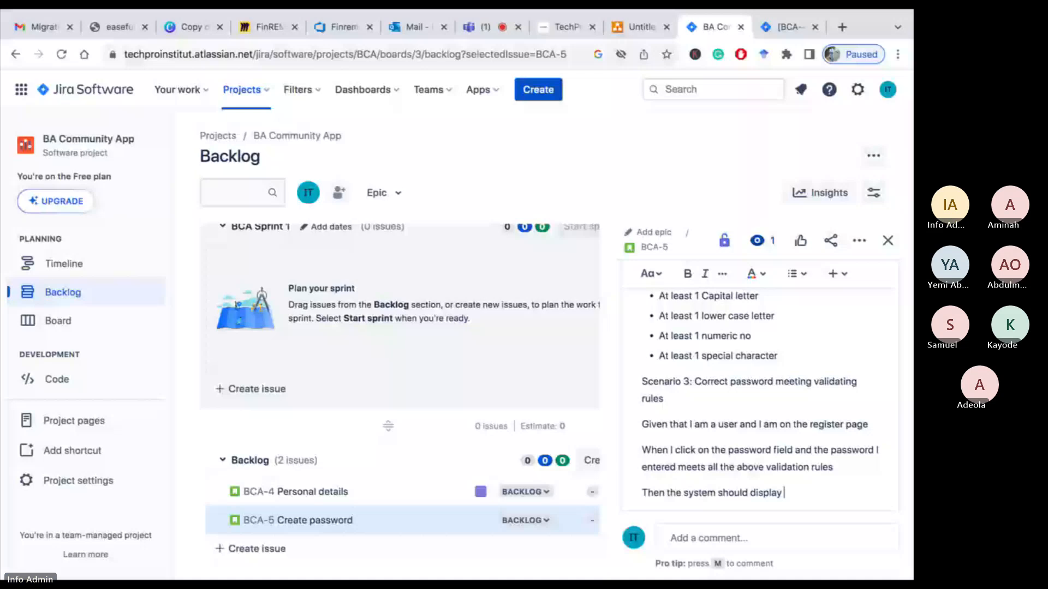
type(" 'register button below")
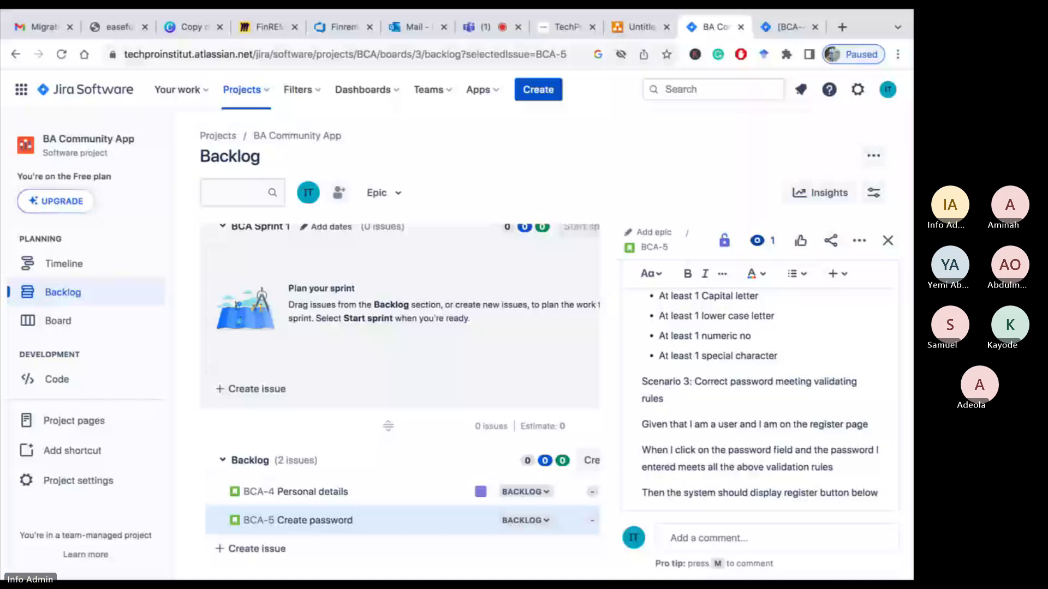
type(" as d")
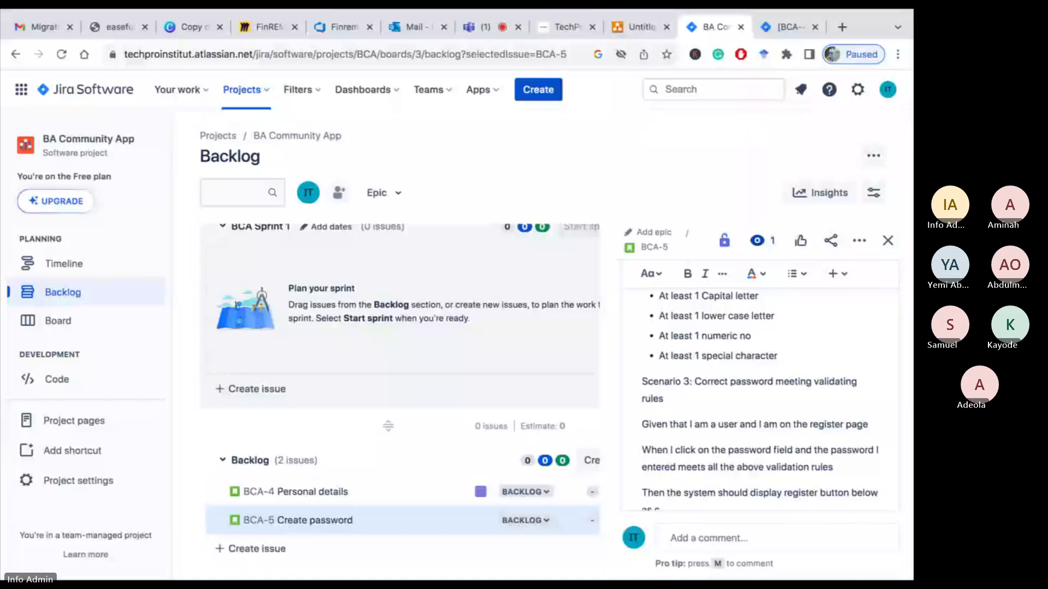
Reword the line to "Then the system should let the register button below clickable."
scroll(781, 439, "down", 2)
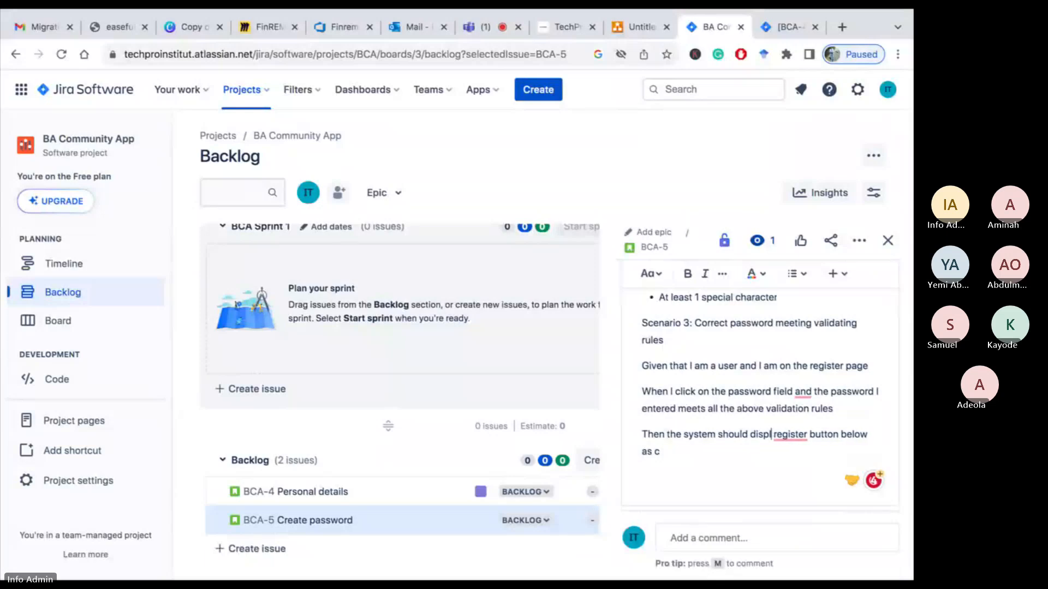
left_click(781, 437)
key("BackSpace")
key("BackSpace")
key("BackSpace")
key("BackSpace")
key("BackSpace")
key("BackSpace")
key("BackSpace")
key("BackSpace")
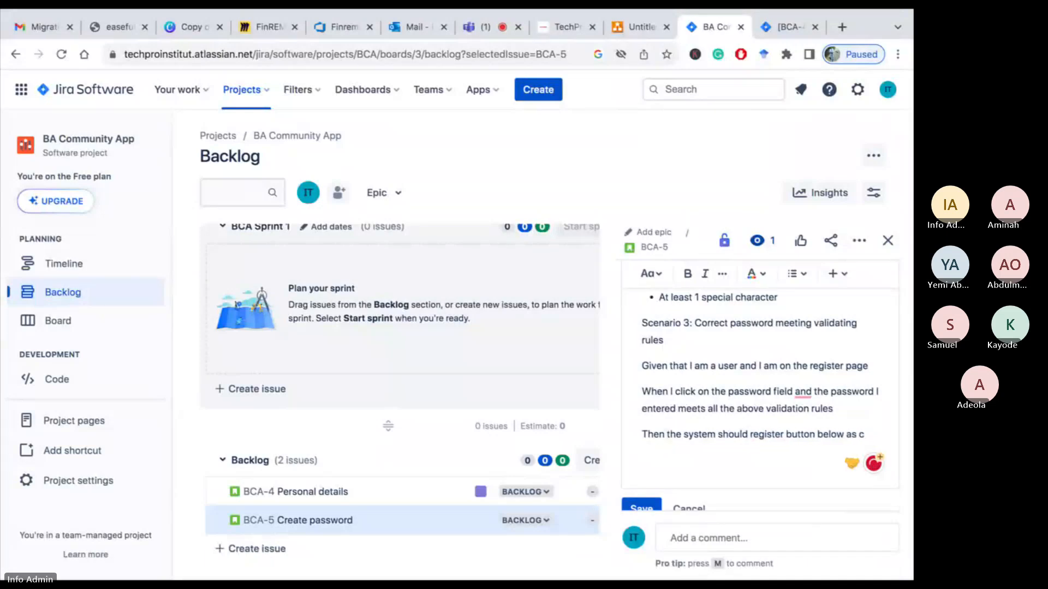
type("le")
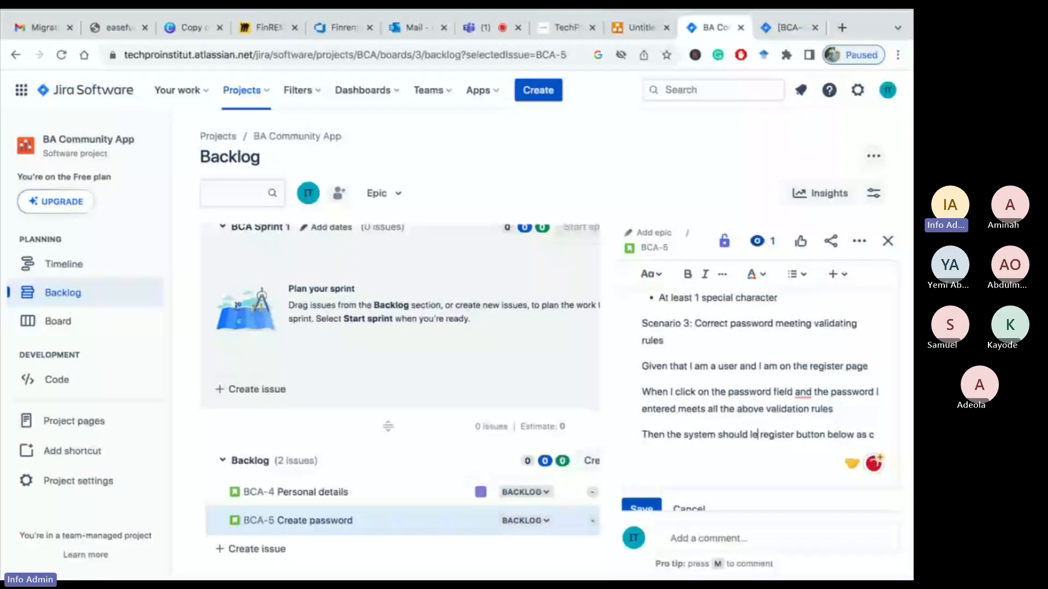
type("t the")
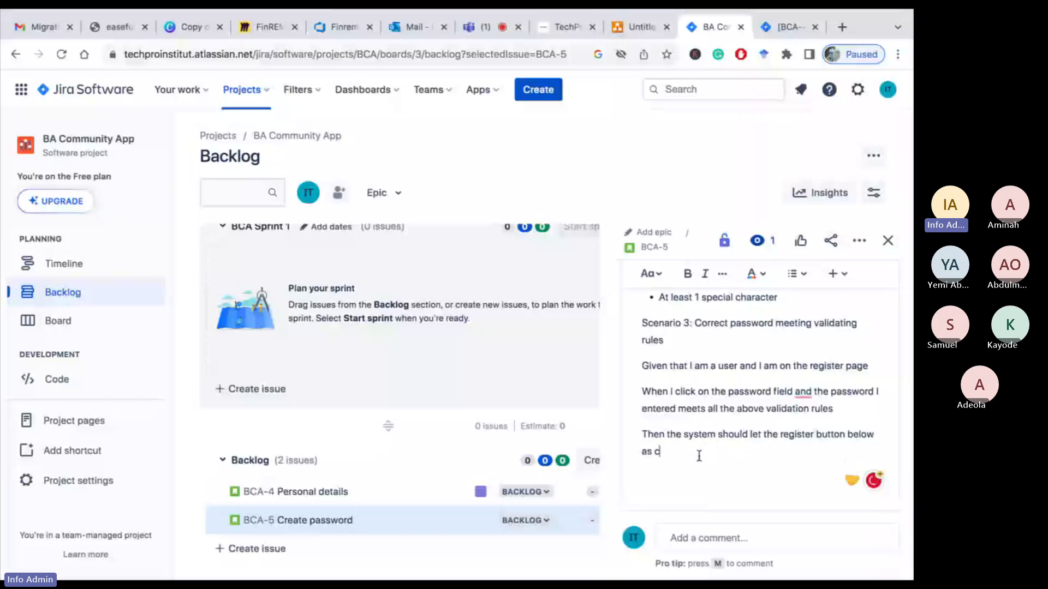
key("BackSpace")
key("BackSpace")
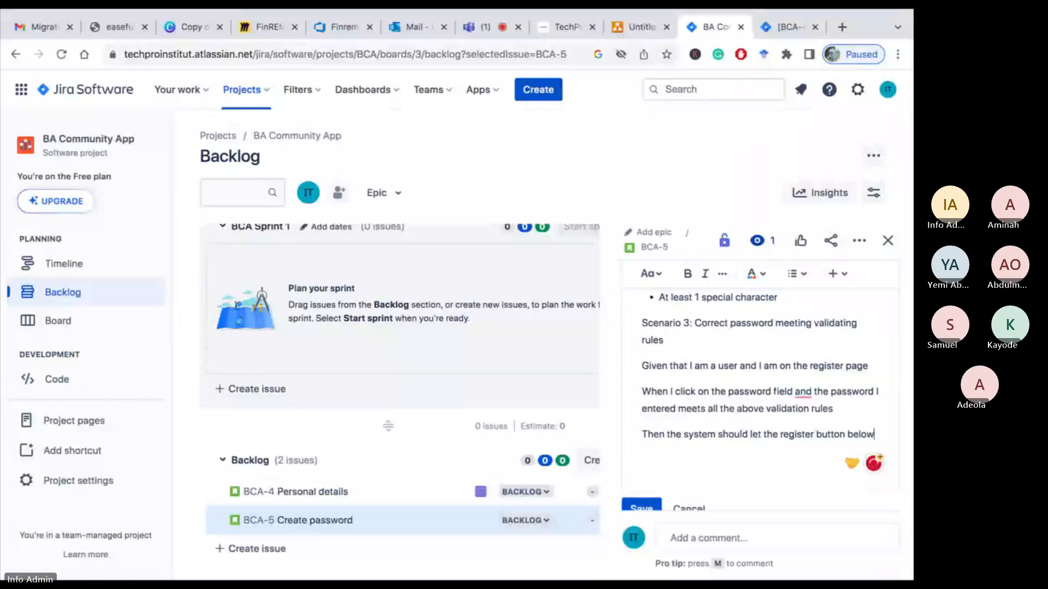
type("clickable")
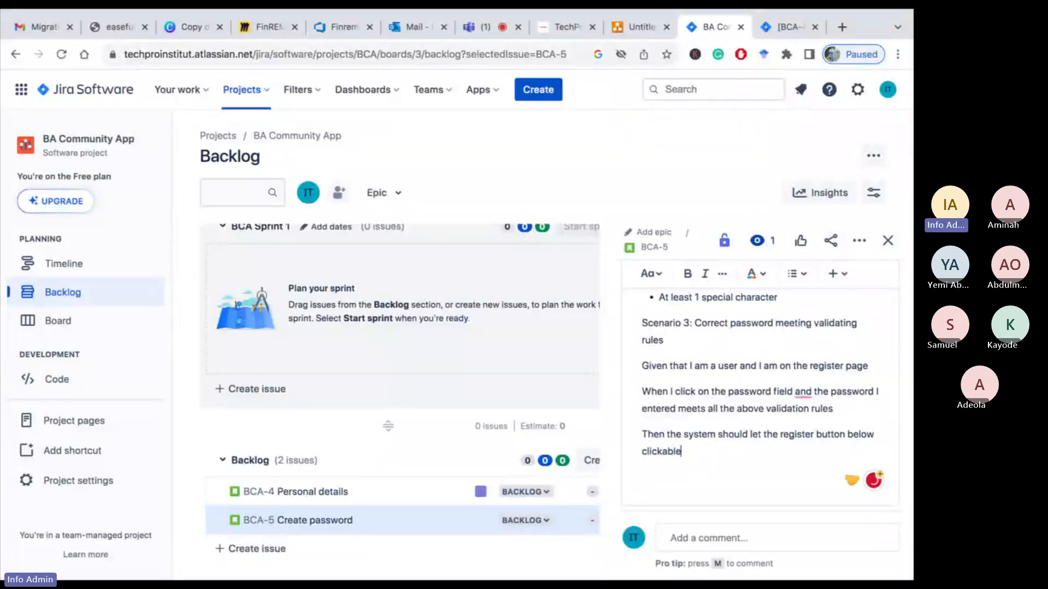
type(".")
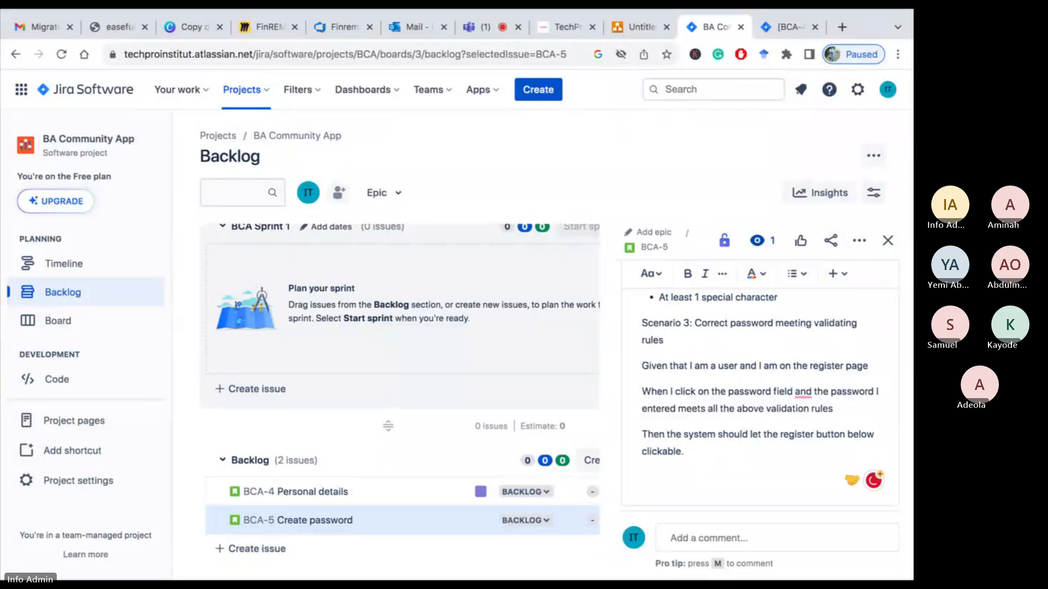
Make the "Scenario 3: Correct password meeting validating rules" heading bold
scroll(683, 421, "up", 3)
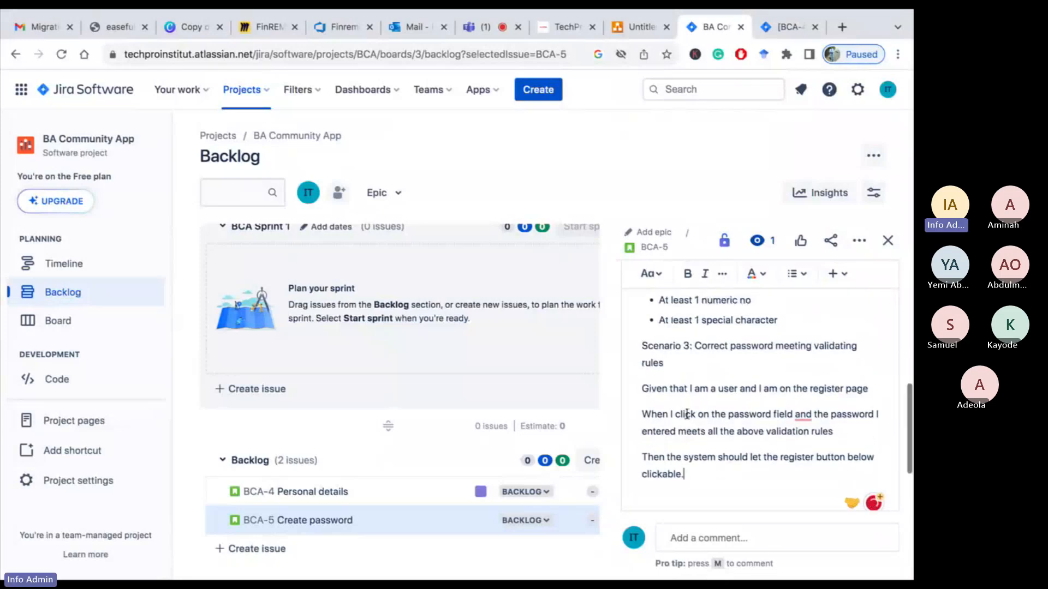
scroll(687, 413, "up", 2)
right_click(652, 439)
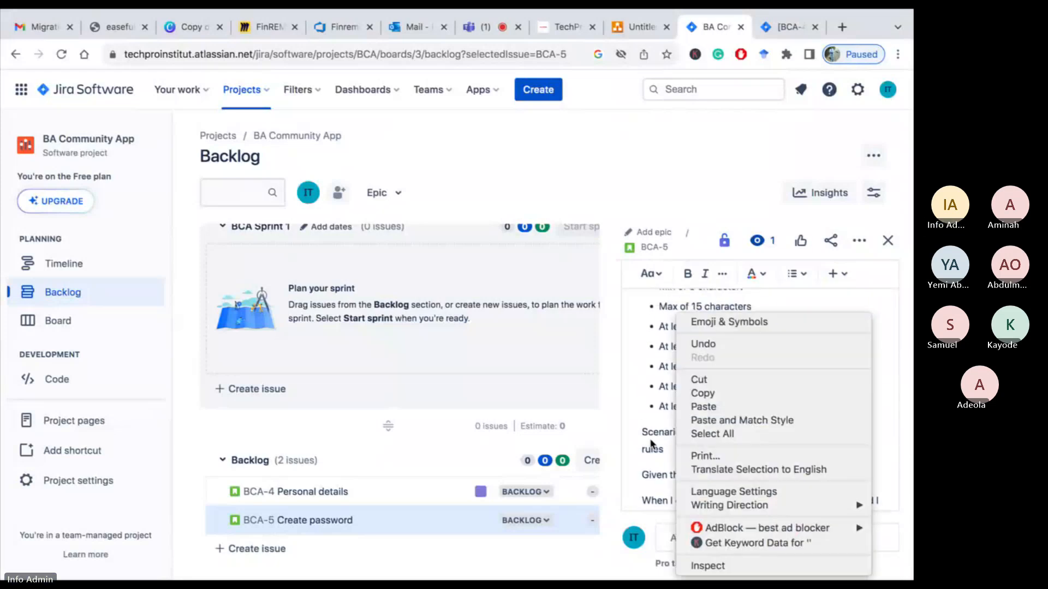
left_click(661, 448)
mouse_move(664, 451)
left_mouse_down()
mouse_move(643, 449)
mouse_move(647, 439)
left_mouse_up()
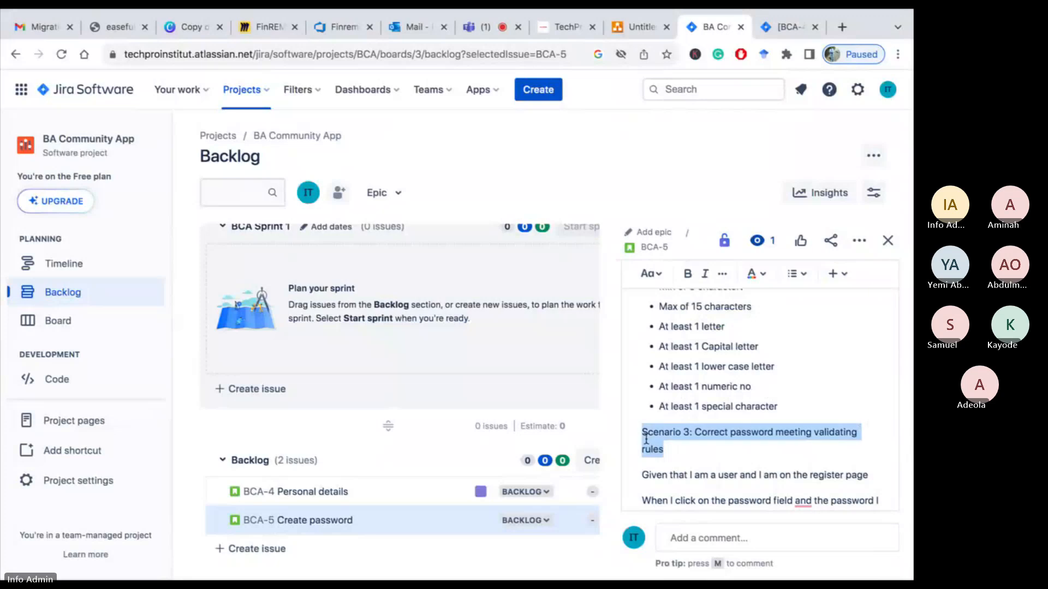
left_click(687, 274)
Rename the second scenario heading to "Scenario 2: Password validation" and make it bold
scroll(676, 448, "up", 6)
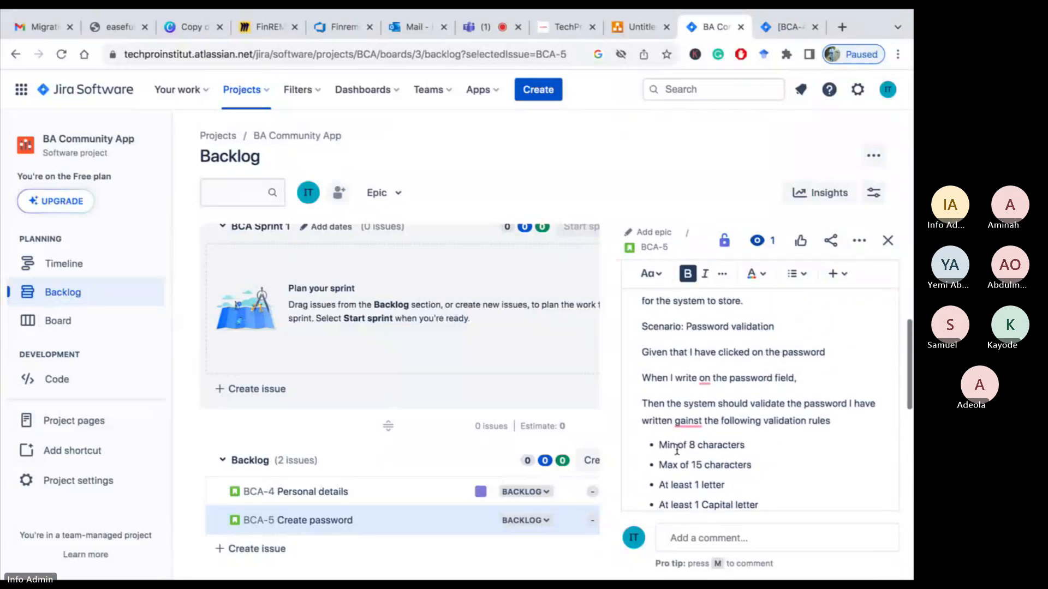
scroll(677, 449, "up", 1)
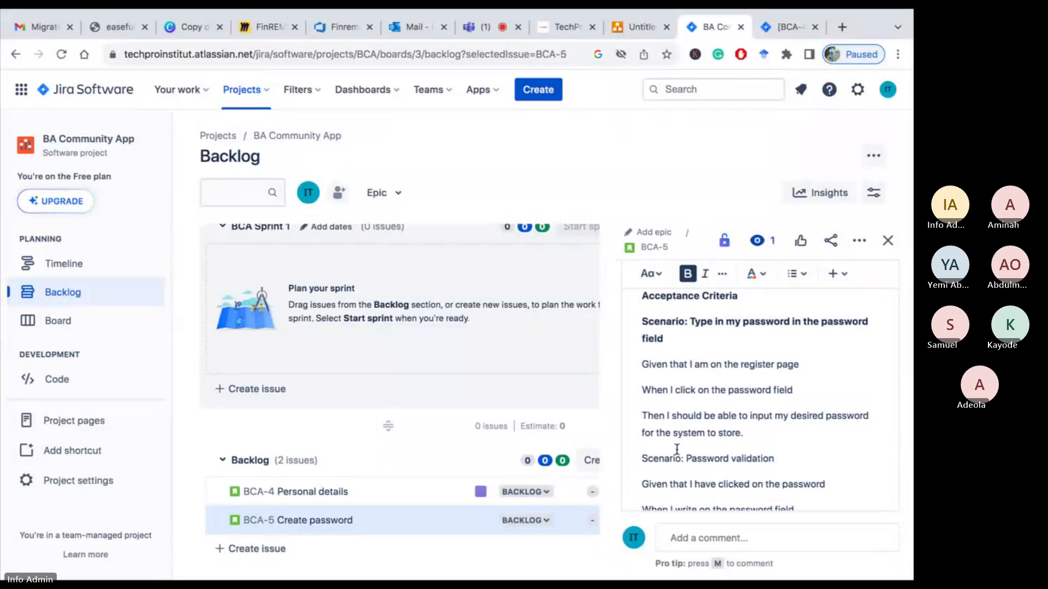
scroll(676, 448, "down", 1)
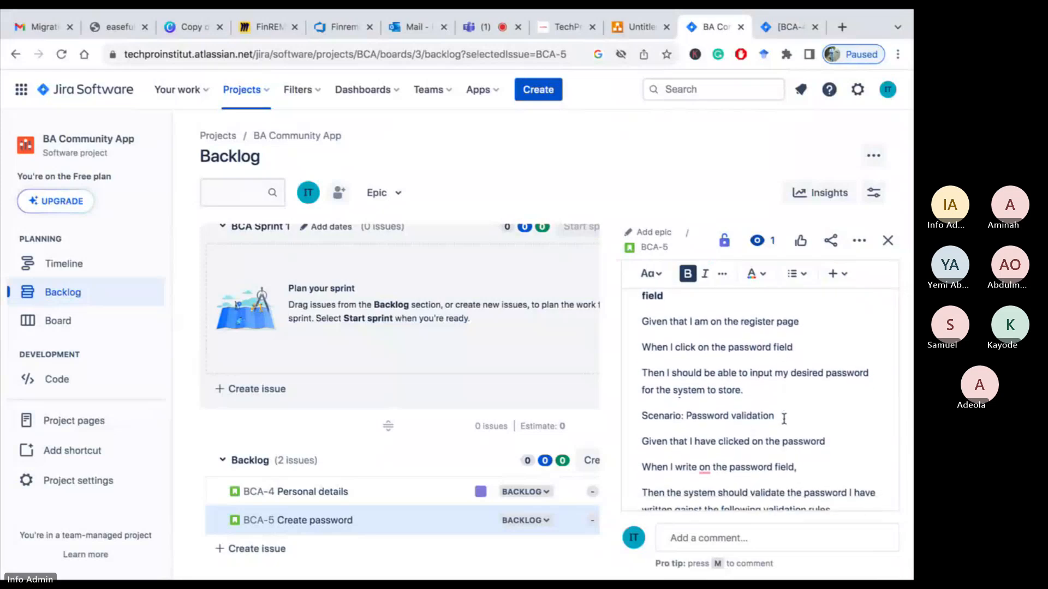
left_click(682, 417)
type("2")
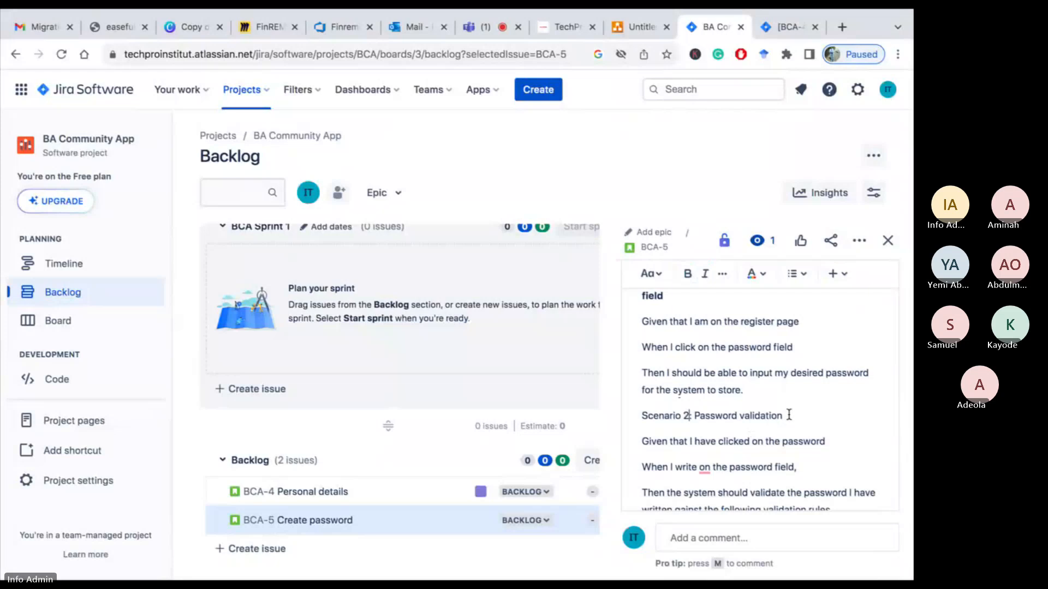
left_click_drag(786, 416, 642, 416)
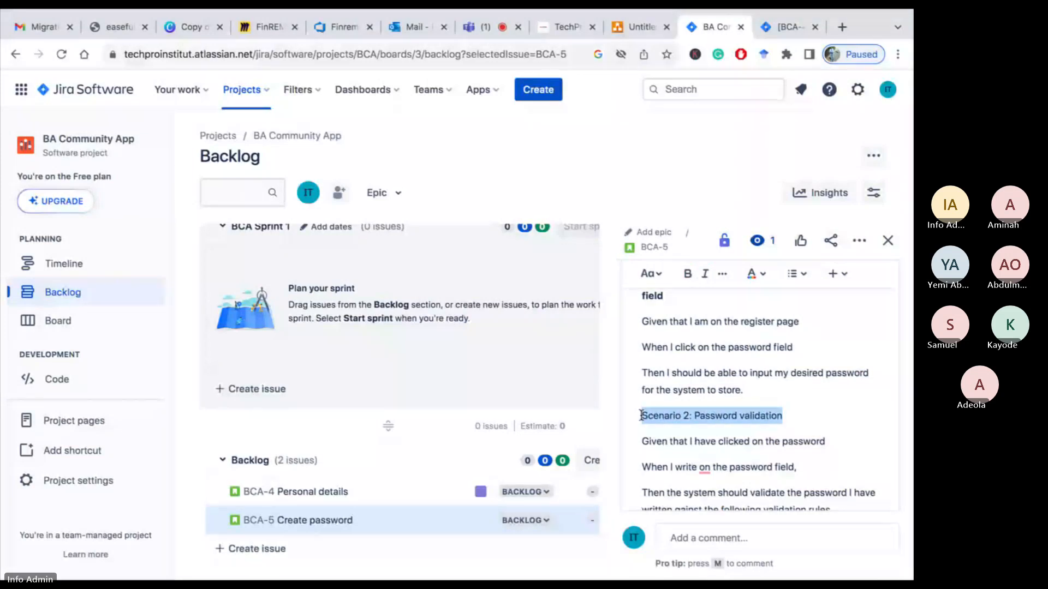
left_click(688, 275)
Save the edited description of the Create password story
scroll(707, 415, "up", 2)
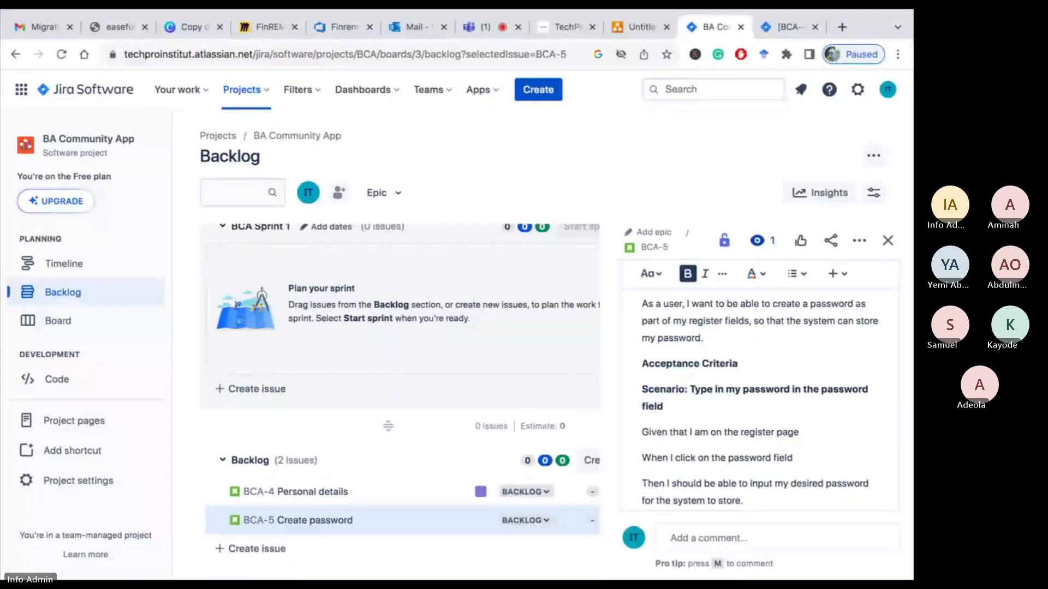
scroll(684, 396, "down", 10)
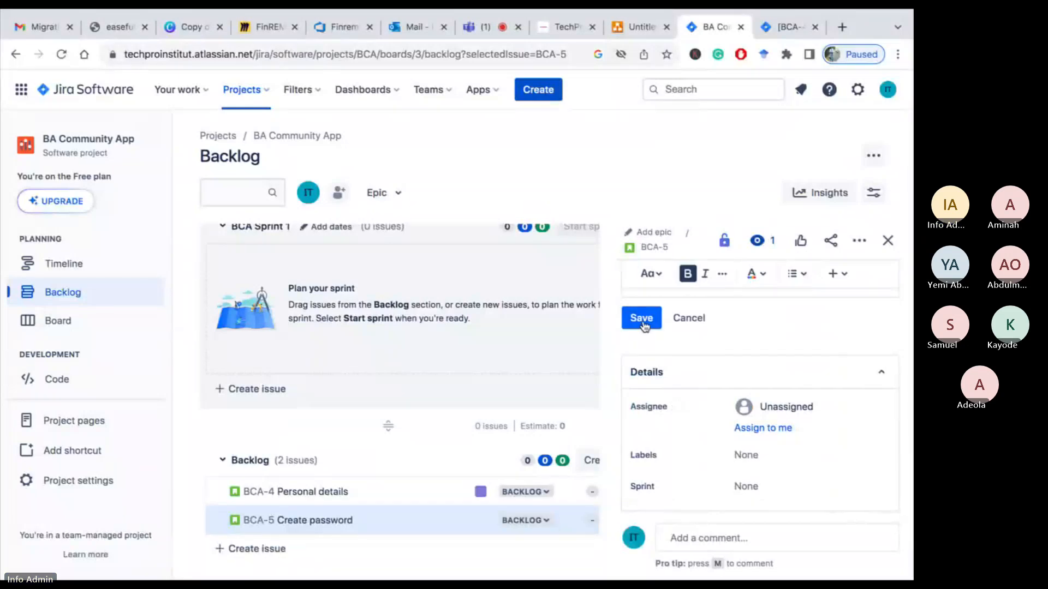
left_click(642, 318)
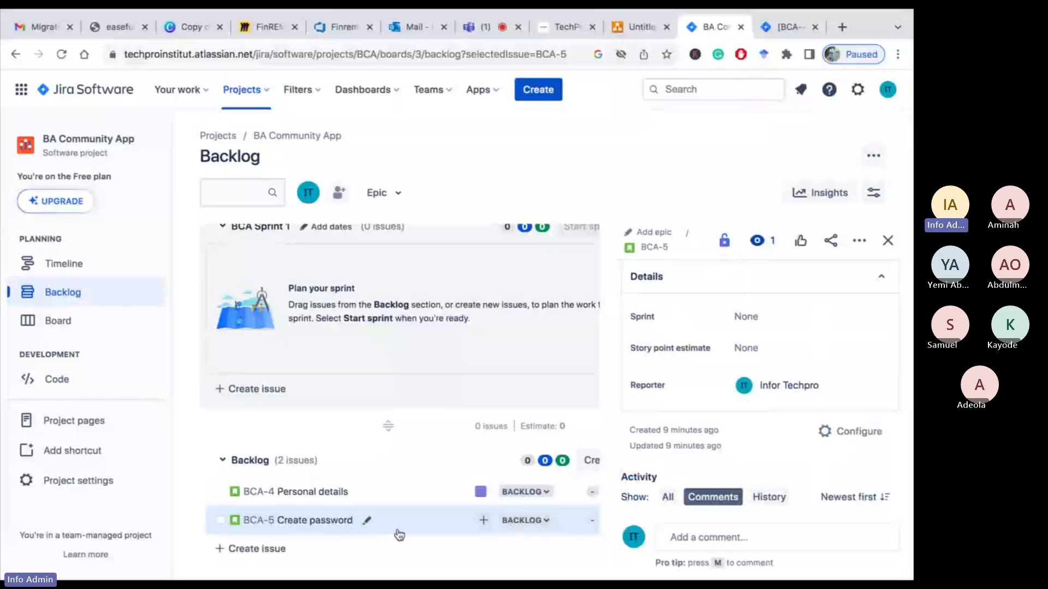
Assign the BCA-5 Create password story to the BCA-1 Register epic
scroll(398, 535, "down", 1)
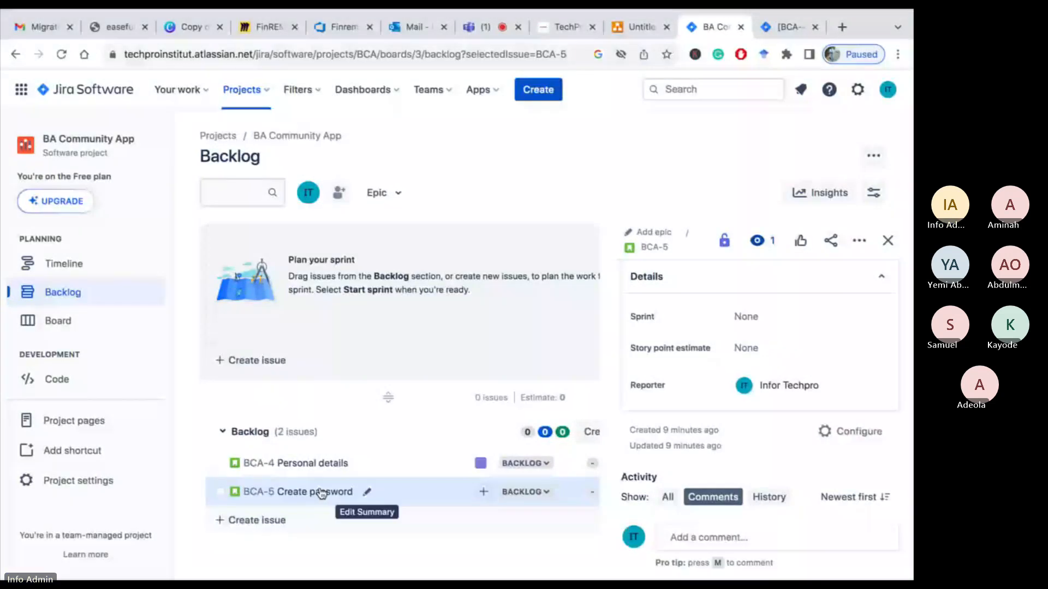
left_click(484, 492)
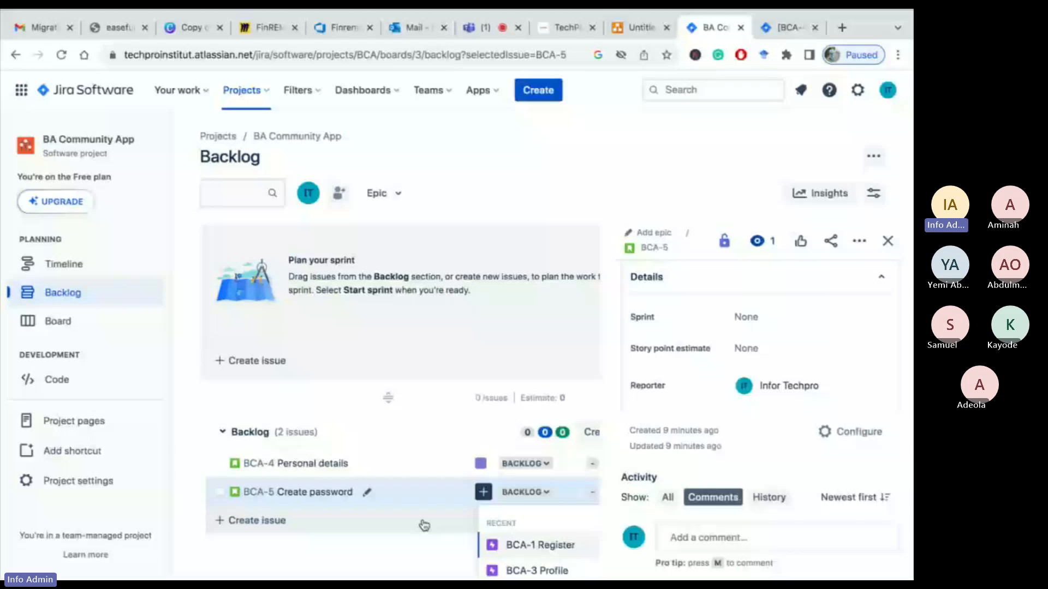
scroll(552, 564, "down", 1)
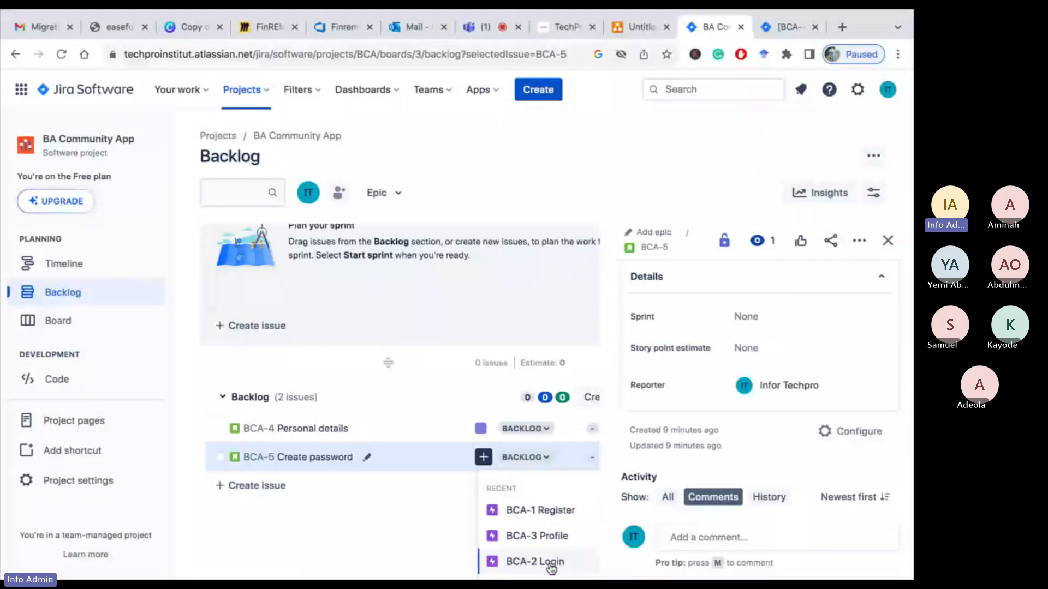
left_click(554, 513)
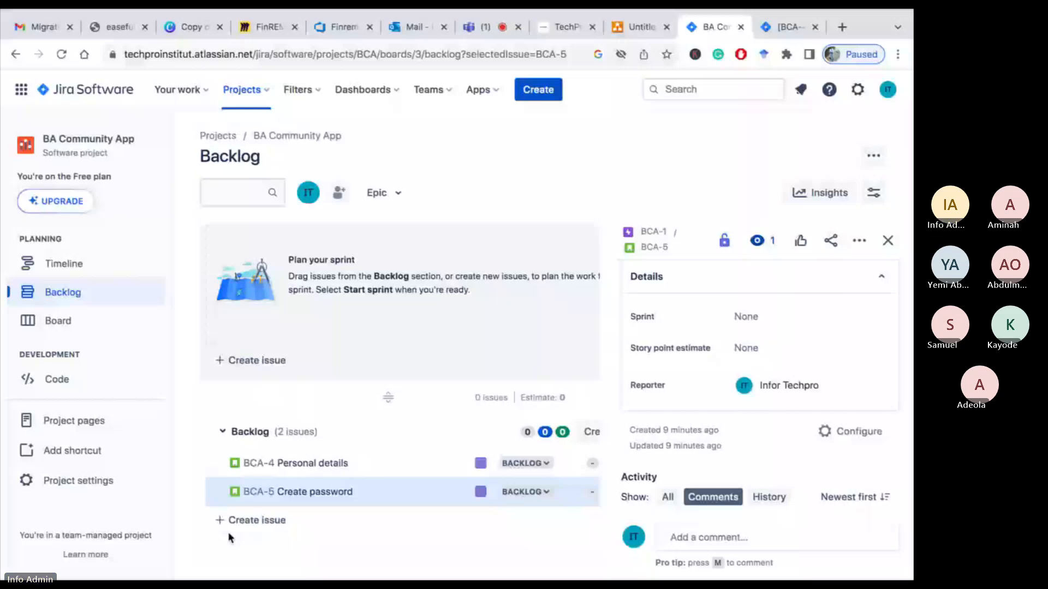
Create a new backlog story named "Username"
left_click(257, 520)
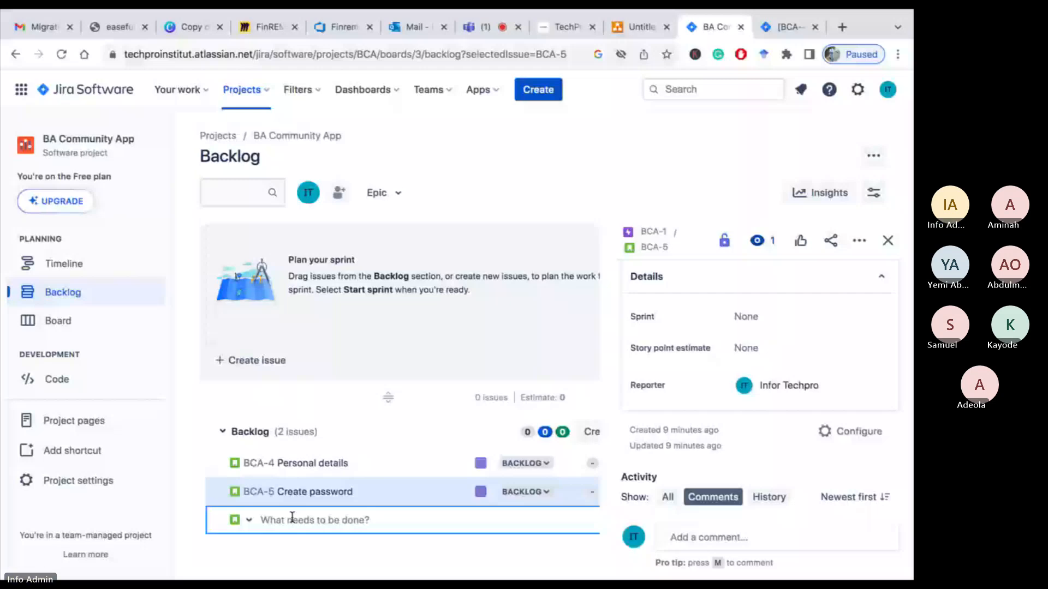
type("U")
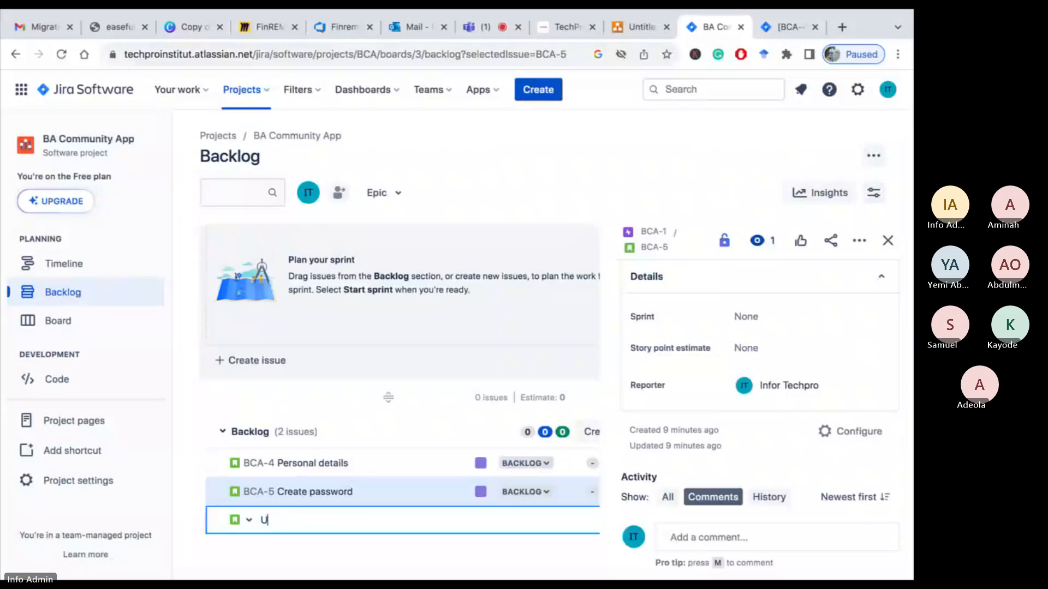
key("BackSpace")
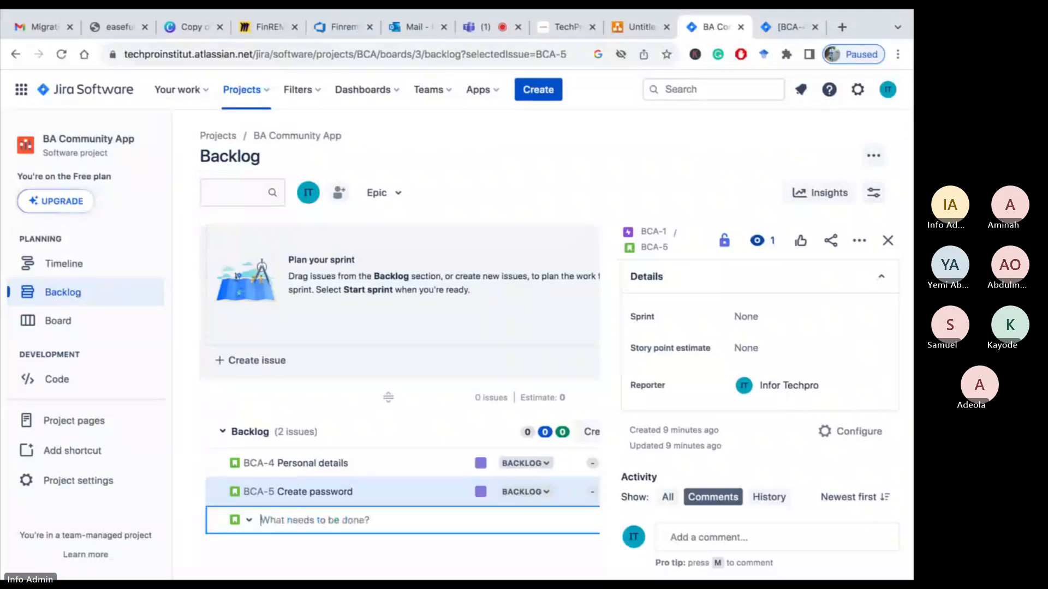
type("user")
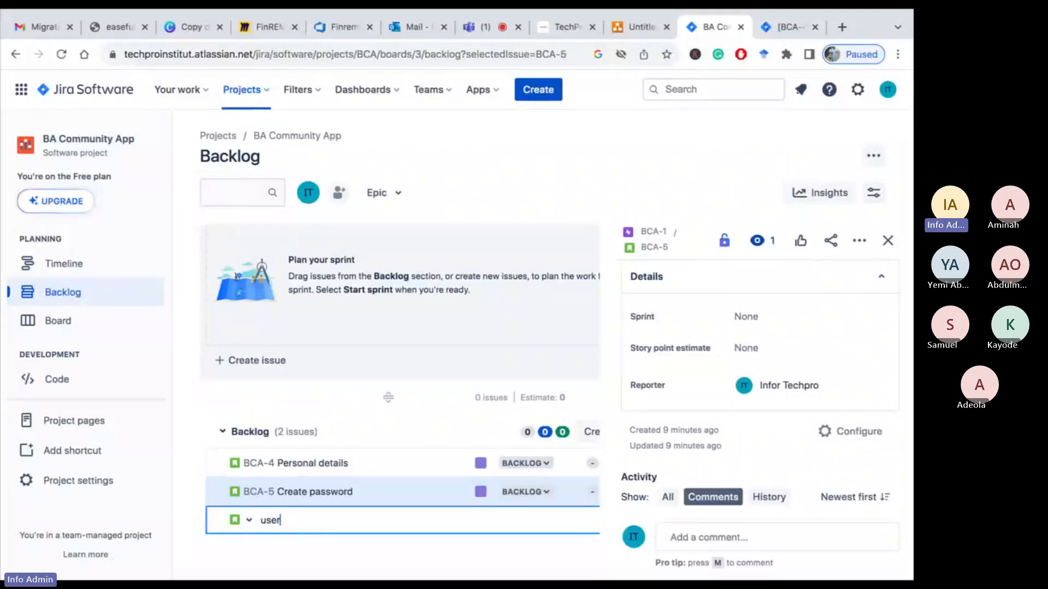
key("BackSpace")
key("BackSpace")
key("BackSpace")
key("BackSpace")
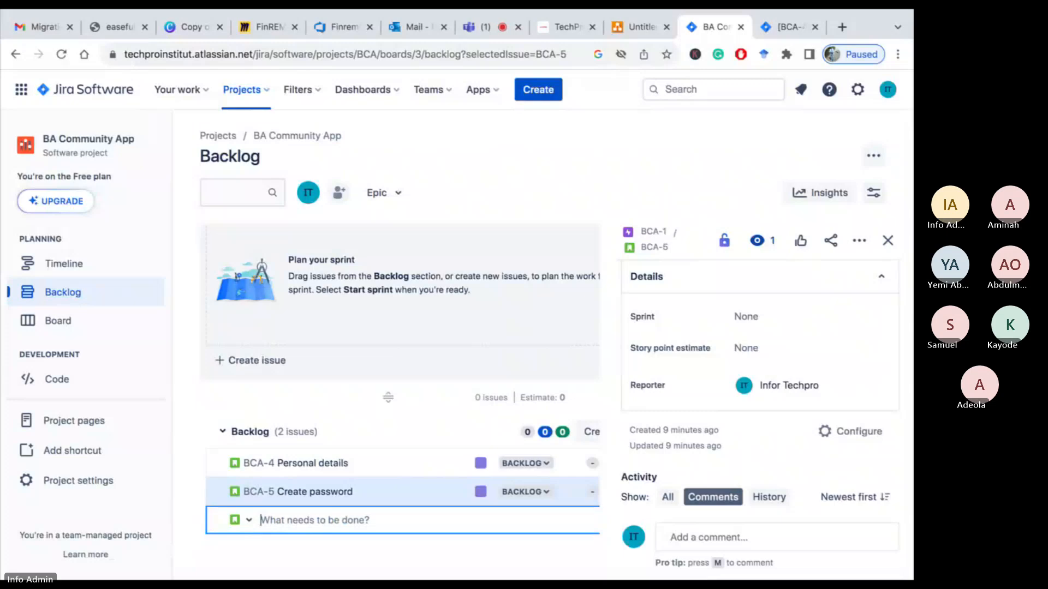
type("User")
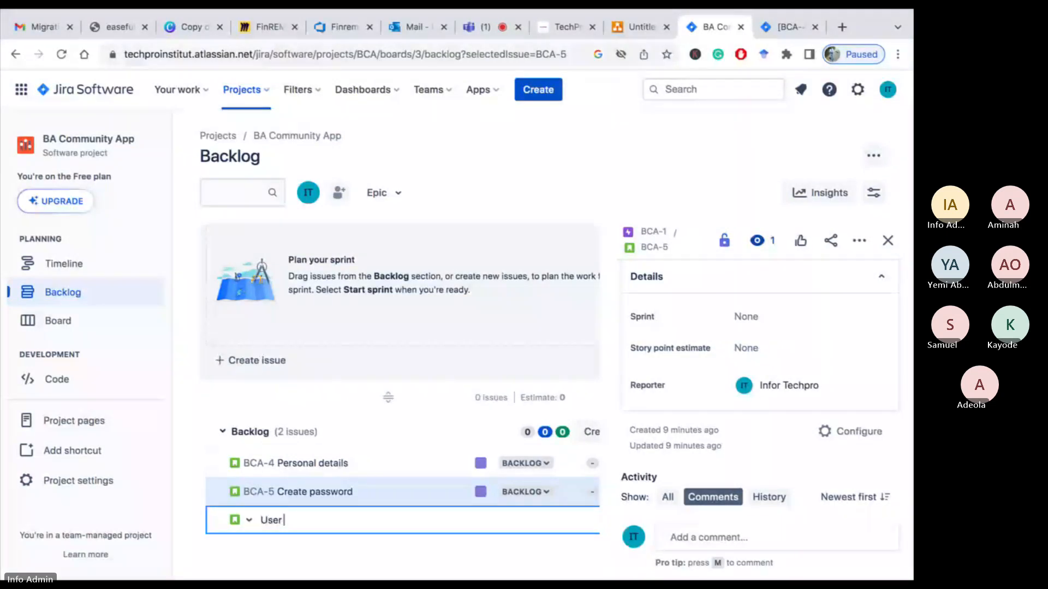
type(" name")
key("Left")
key("Left")
key("Left")
key("BackSpace")
key("Return")
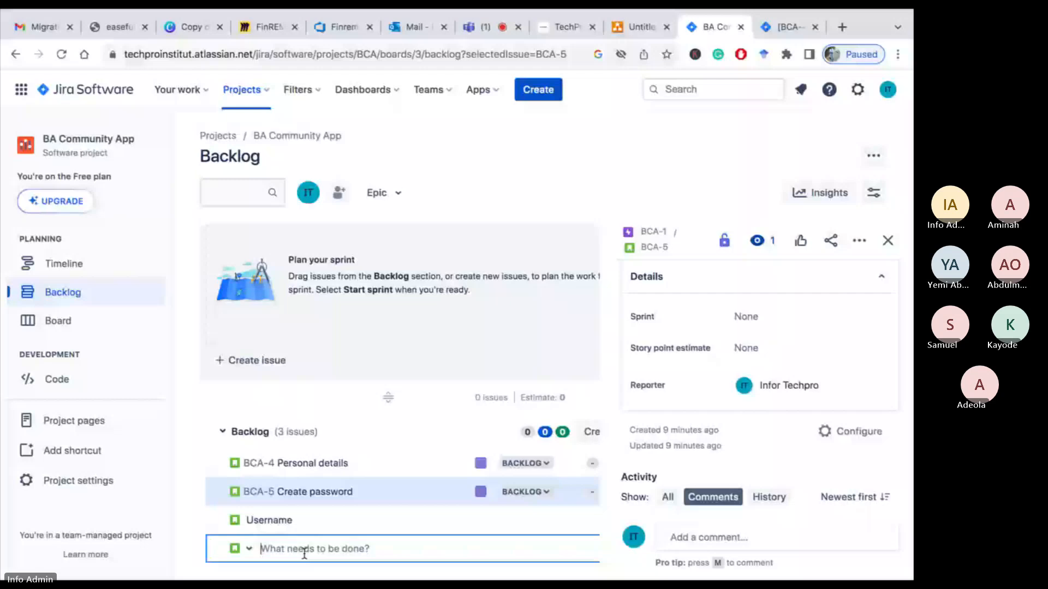
Rename the new Username story to "Username and password"
left_click(304, 513)
type("a")
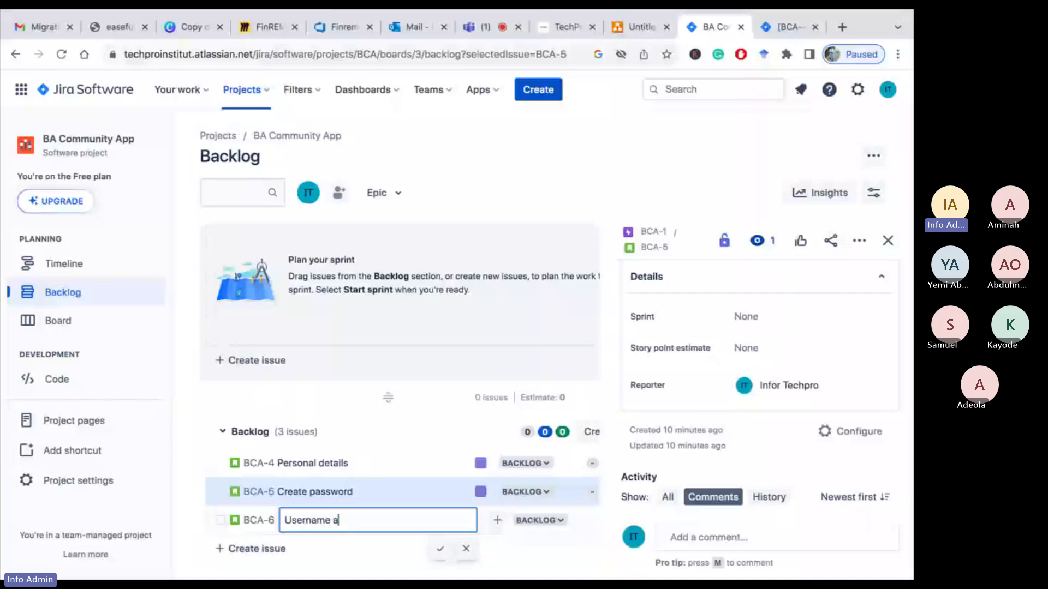
type("nd")
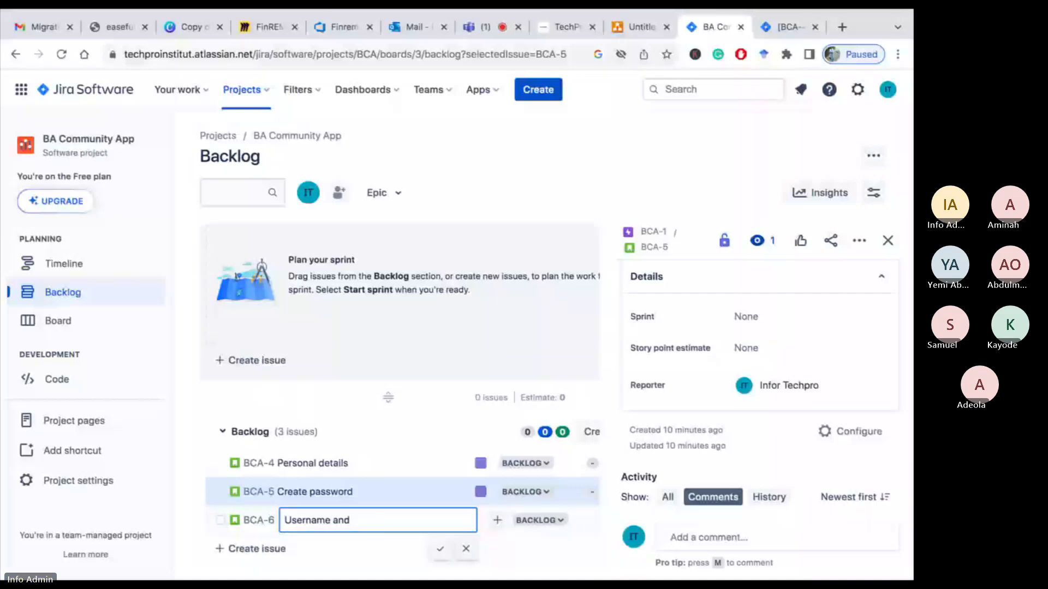
type(" password")
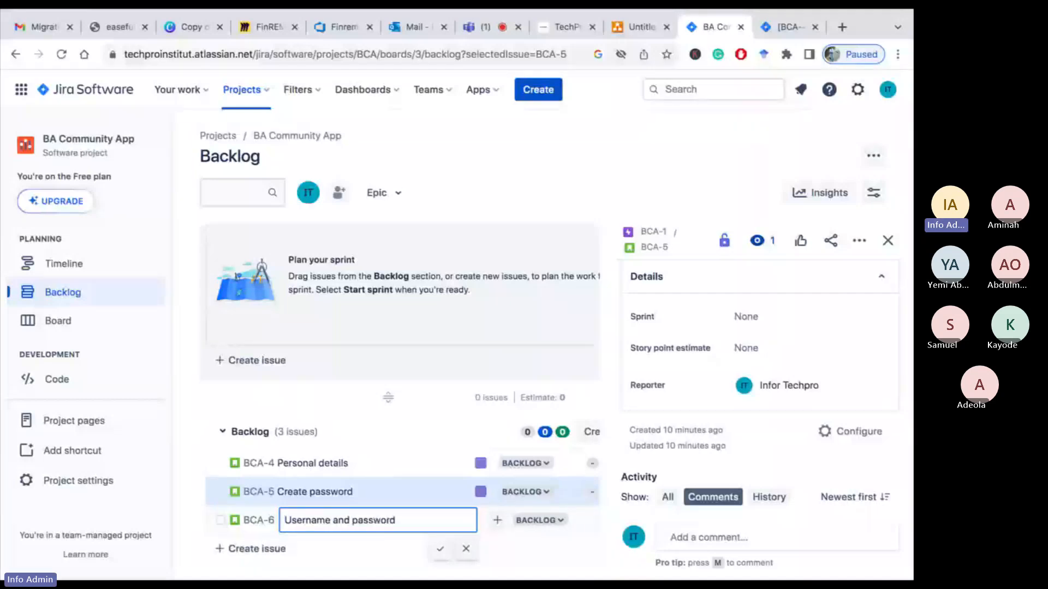
key("Return")
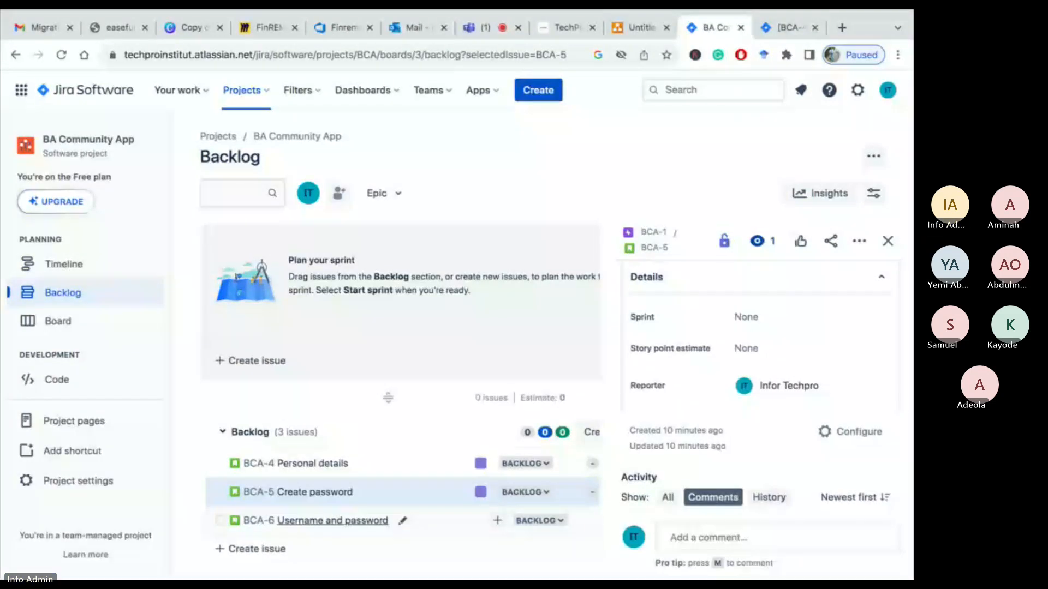
Create a new backlog story named "Forget password"
left_click(259, 550)
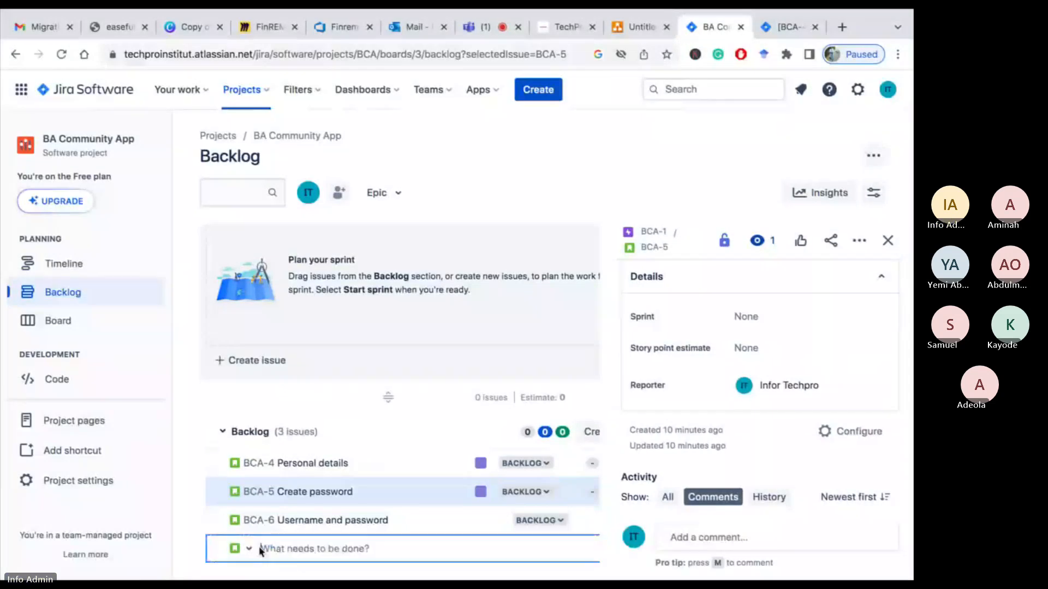
type("Forget passwo")
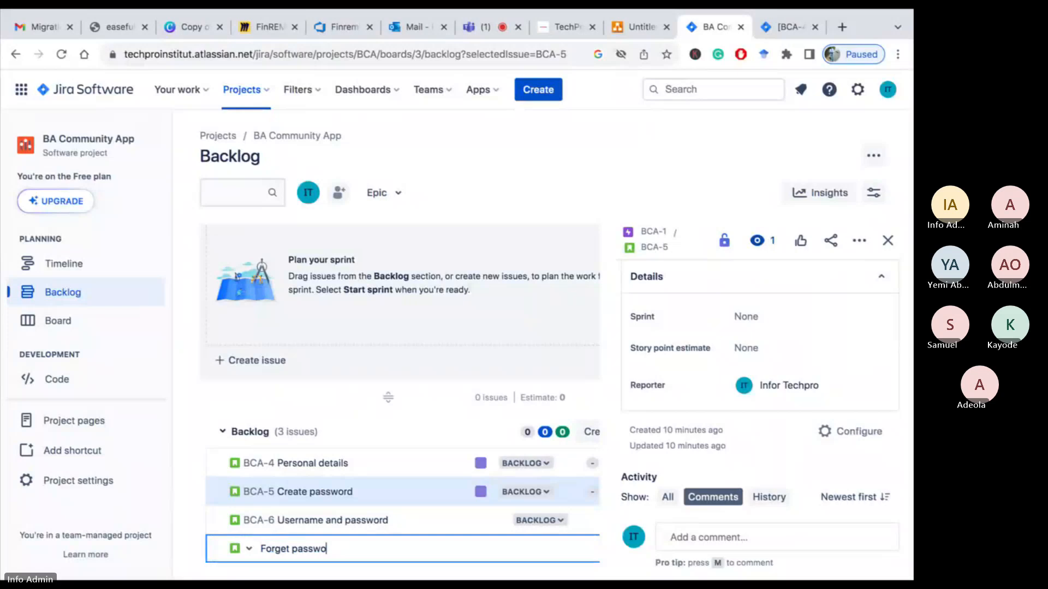
type("rd")
key("Return")
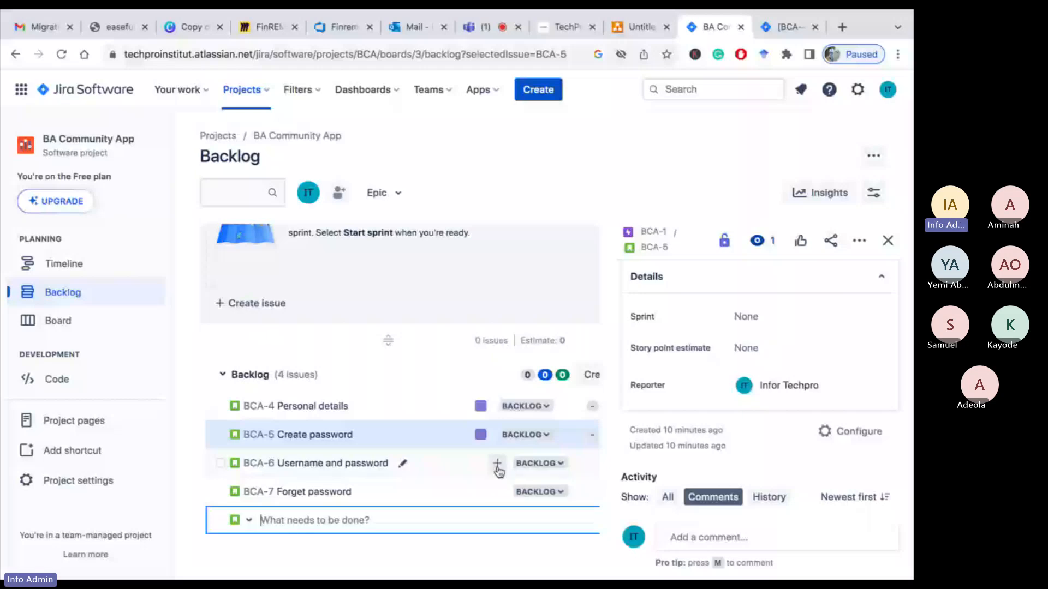
Assign the Username and password story to the BCA-2 Login epic and open its description editor
left_click(497, 467)
left_click(552, 570)
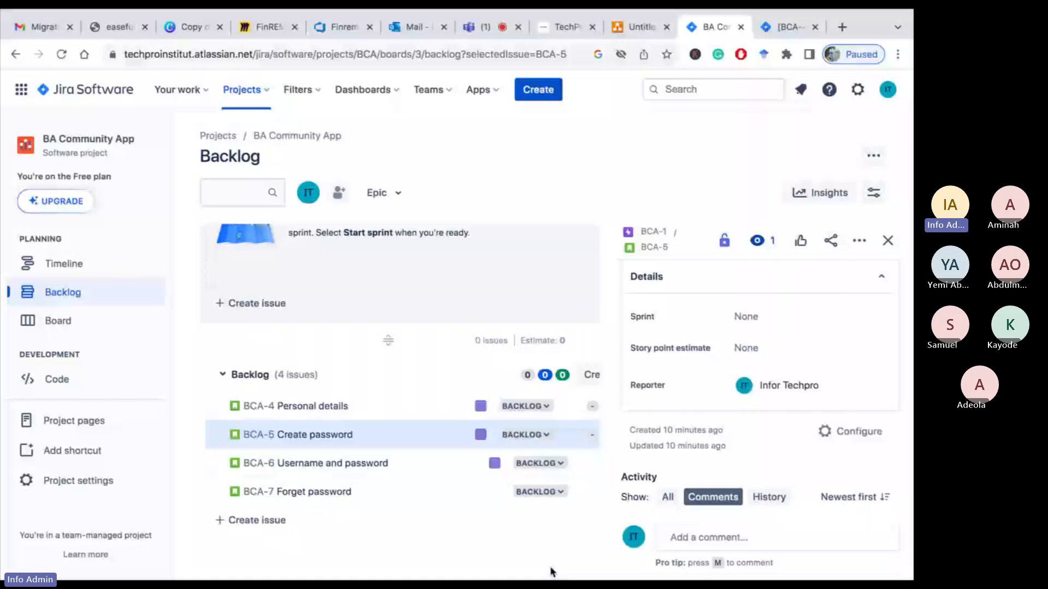
left_click(352, 464)
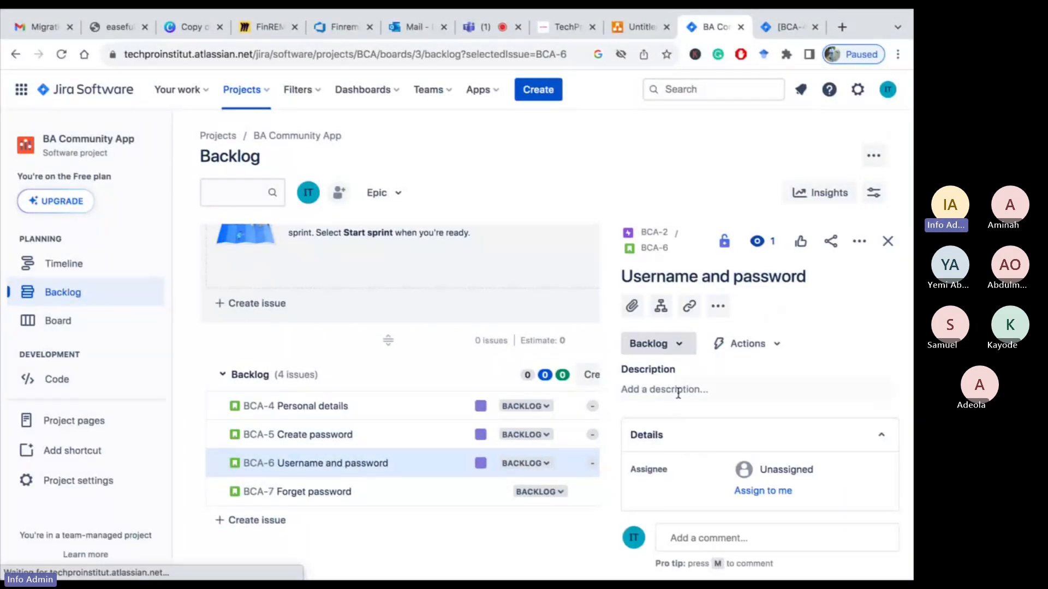
left_click(662, 388)
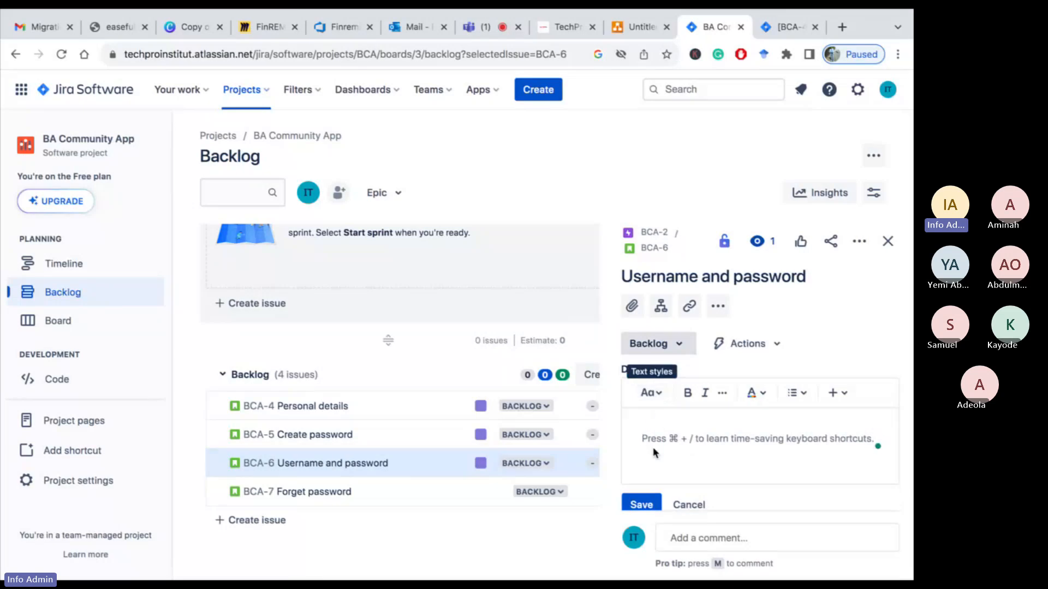
scroll(653, 447, "down", 3)
scroll(653, 448, "up", 5)
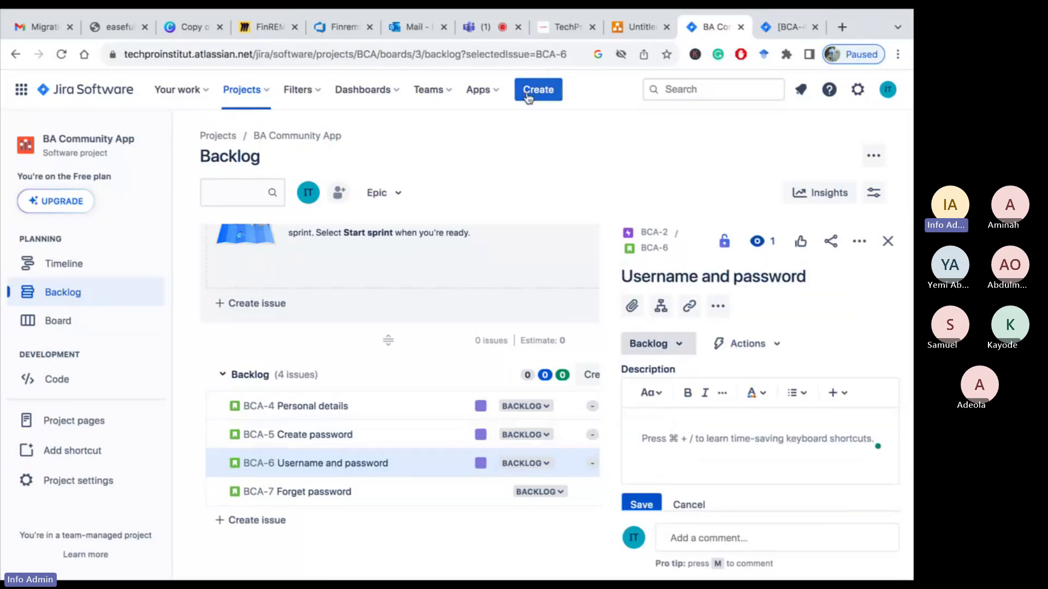
Open the Create issue dialog for a story and enter the summary "Write profile summary"
left_click(532, 94)
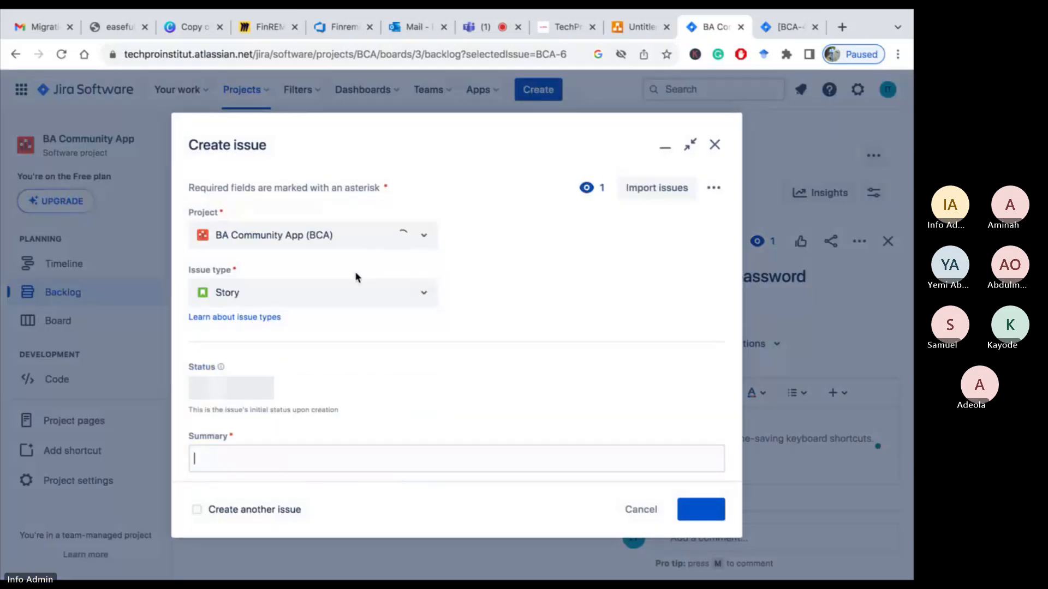
scroll(283, 438, "down", 3)
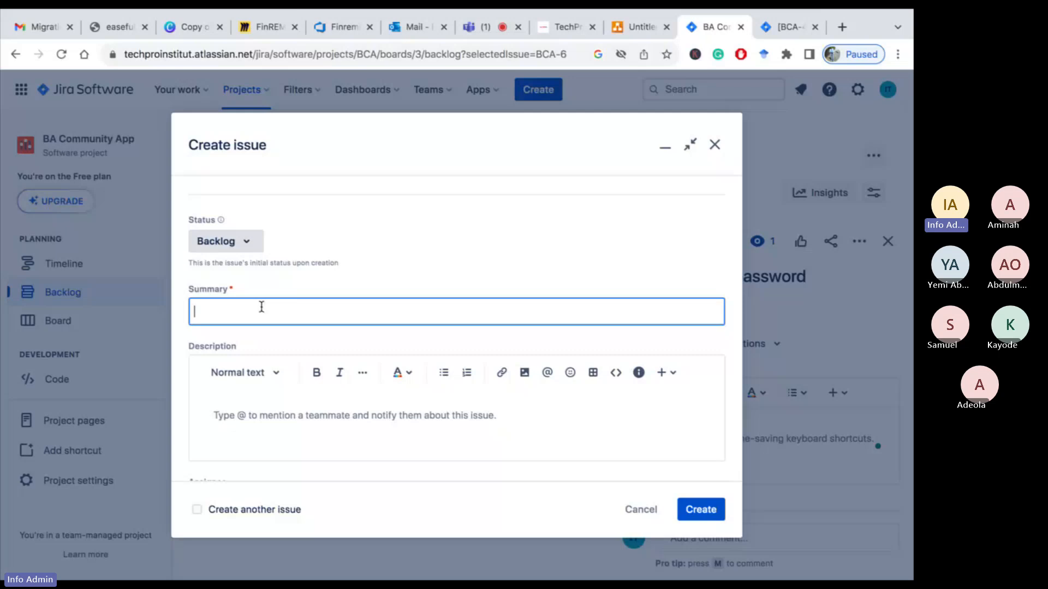
type("Write profile summary")
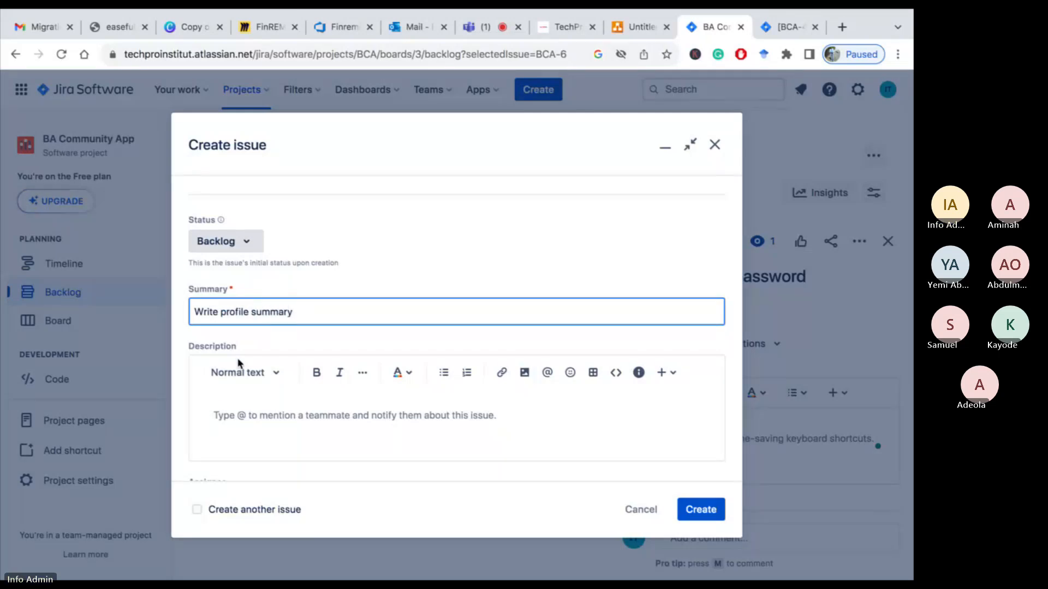
left_click(216, 421)
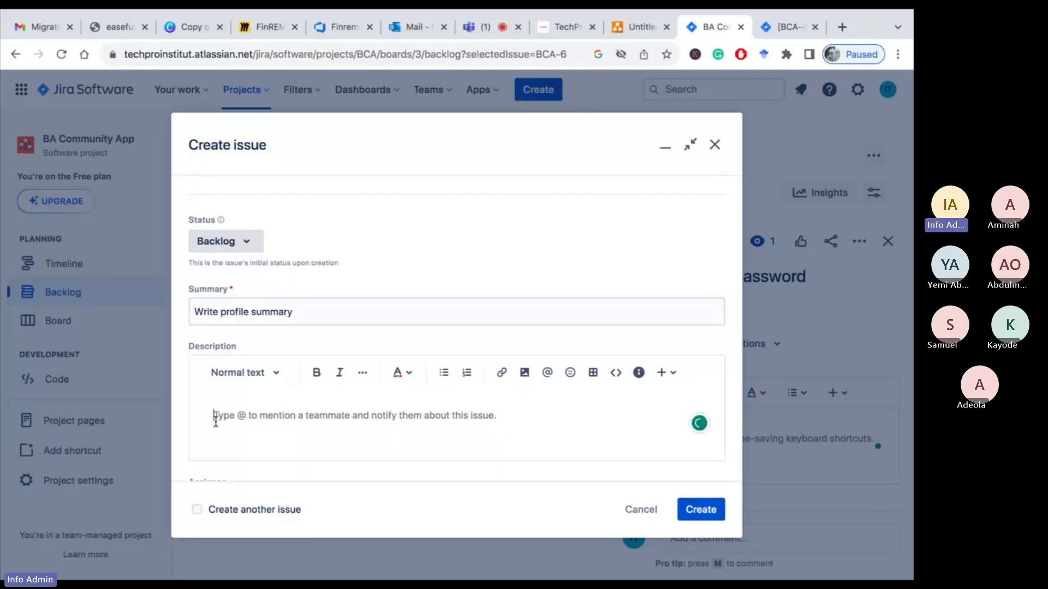
Review the issue's remaining fields and linked-issue options, then create the Write profile summary story
scroll(215, 421, "down", 1)
scroll(208, 404, "down", 4)
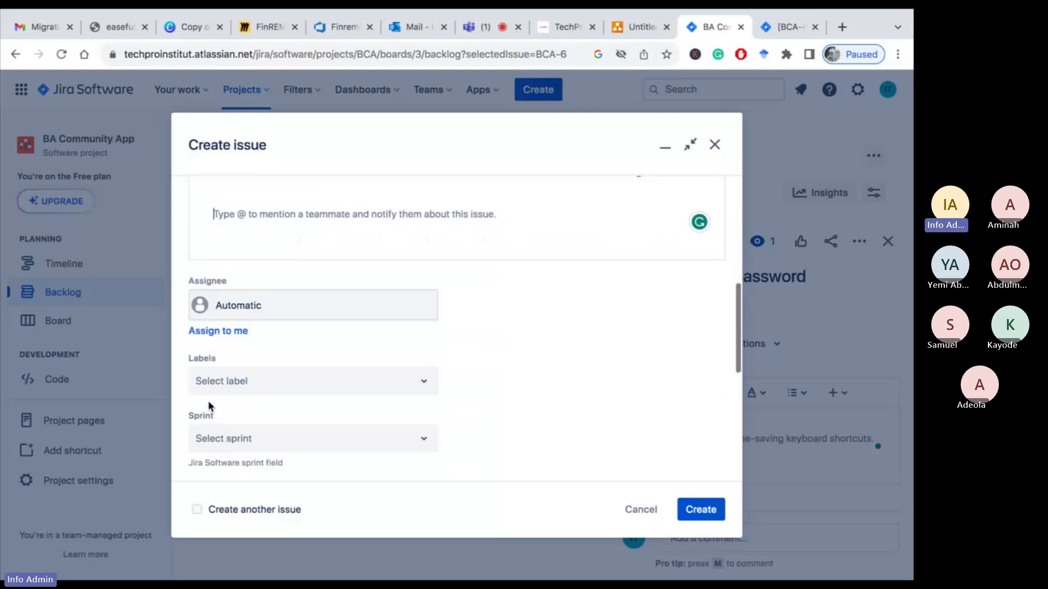
scroll(209, 407, "down", 3)
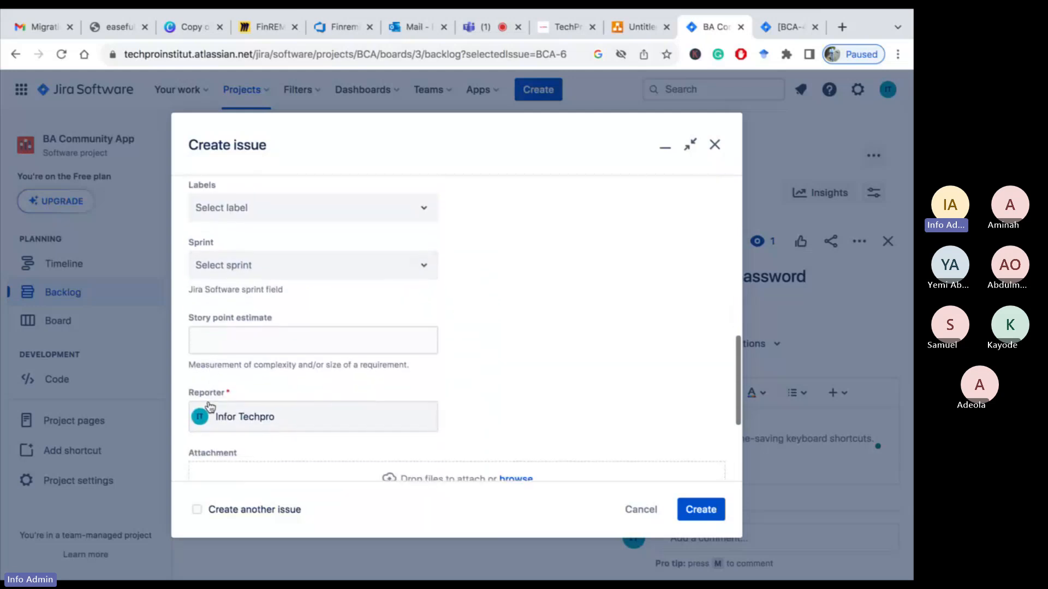
scroll(297, 360, "down", 3)
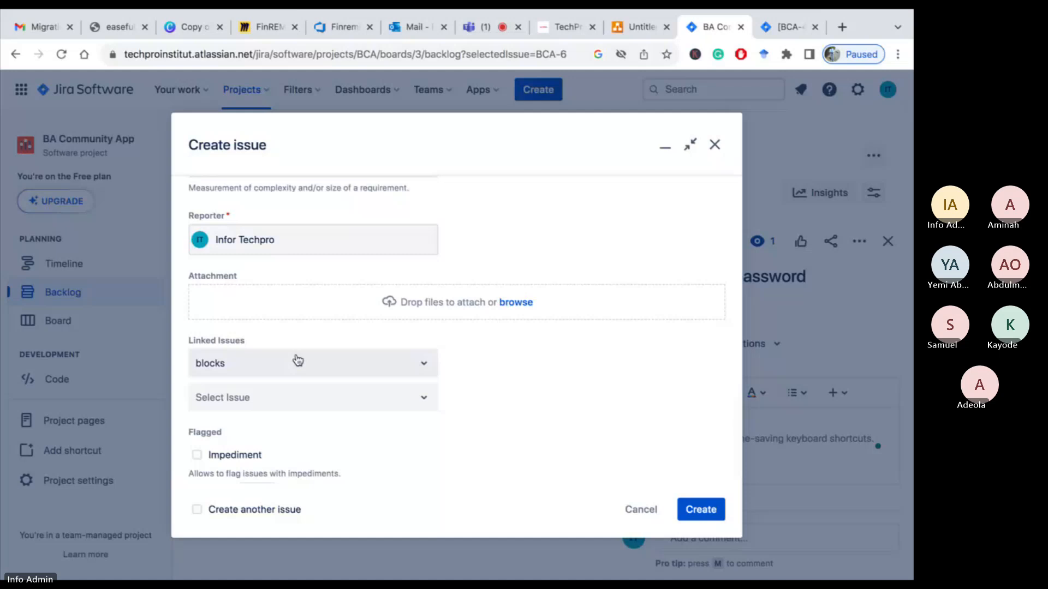
left_click(424, 369)
scroll(321, 456, "down", 1)
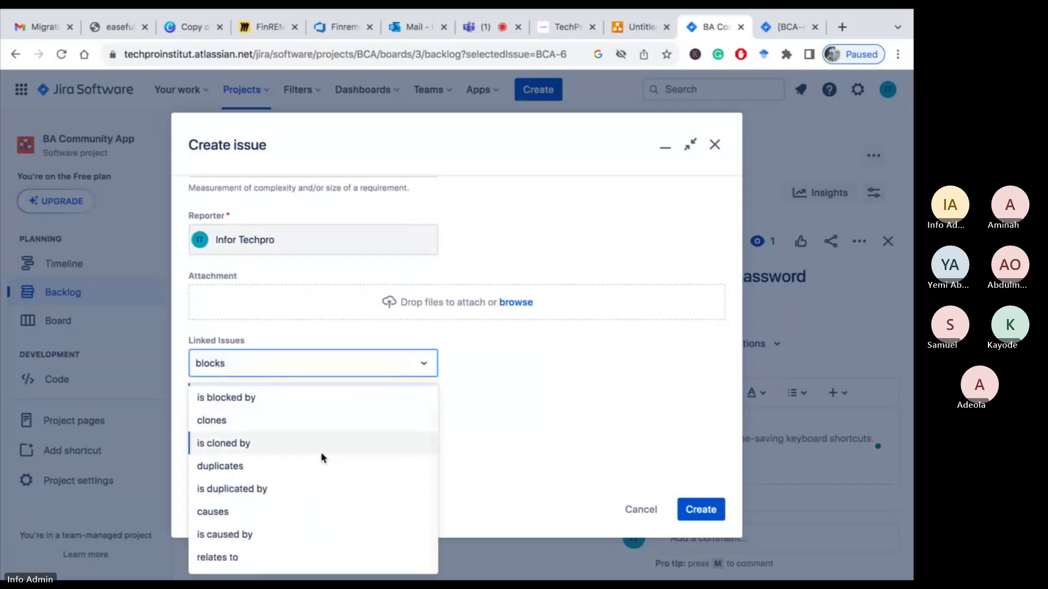
scroll(322, 458, "up", 1)
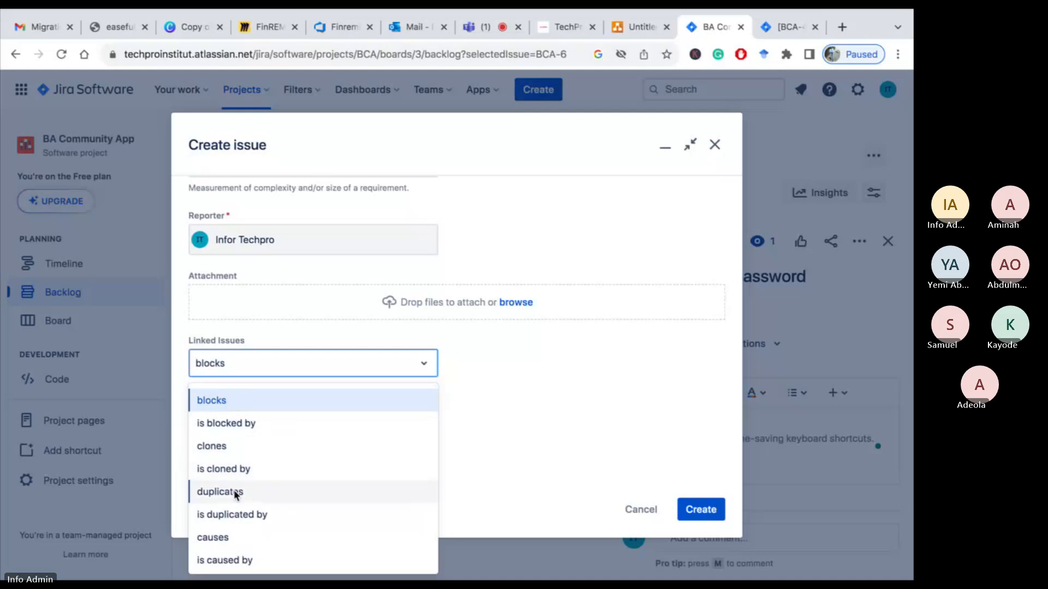
scroll(233, 503, "down", 1)
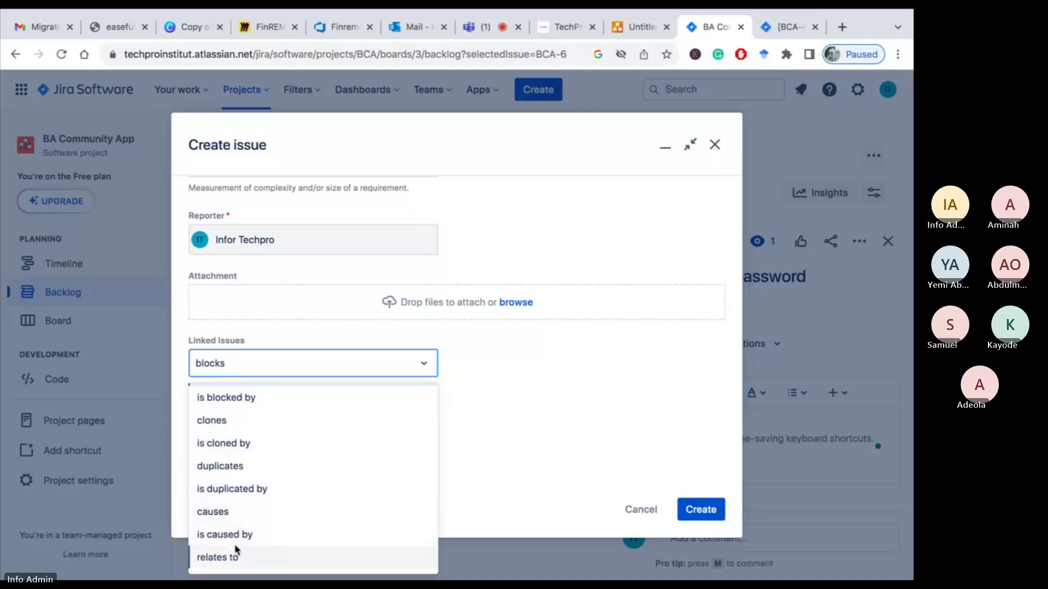
scroll(253, 463, "up", 1)
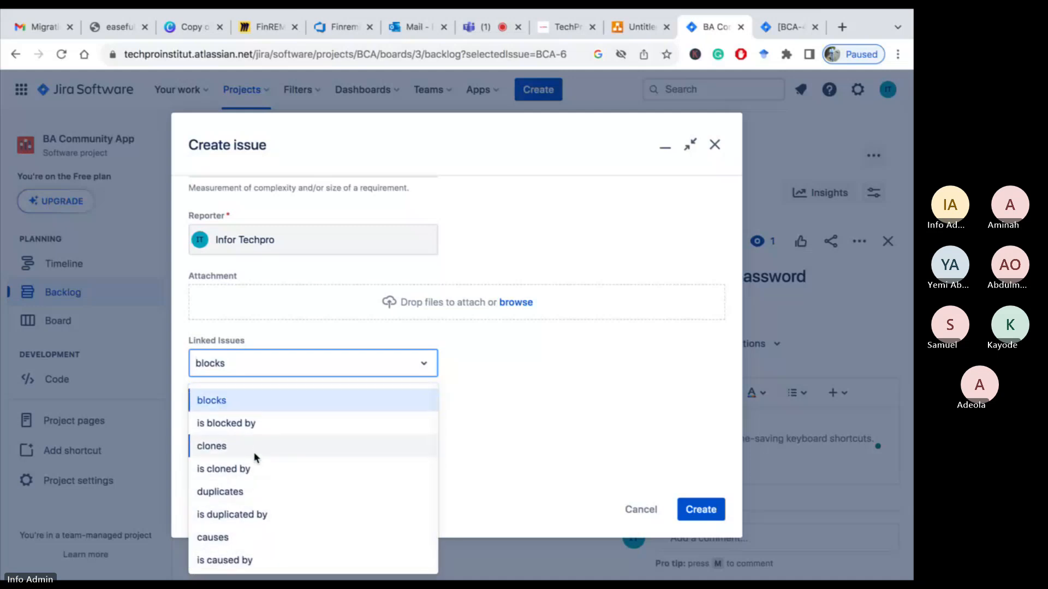
left_click(541, 403)
left_click(325, 404)
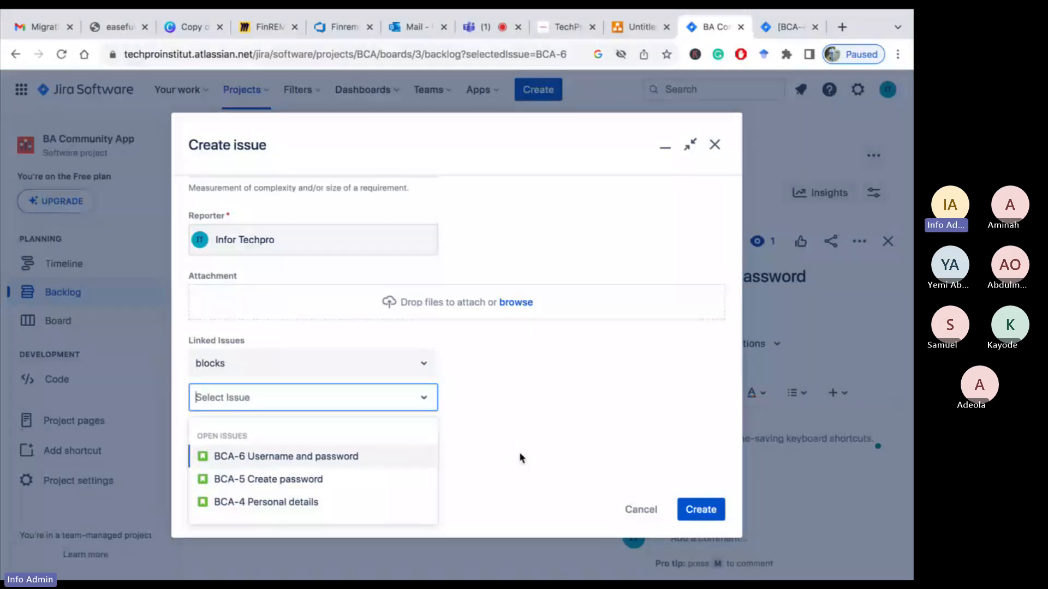
left_click(532, 401)
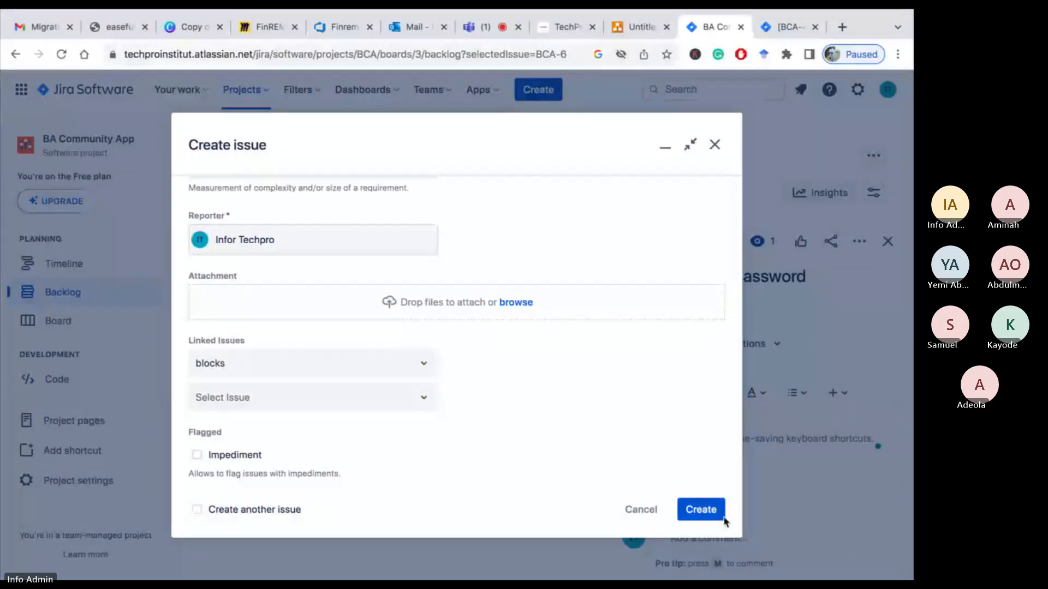
left_click(707, 514)
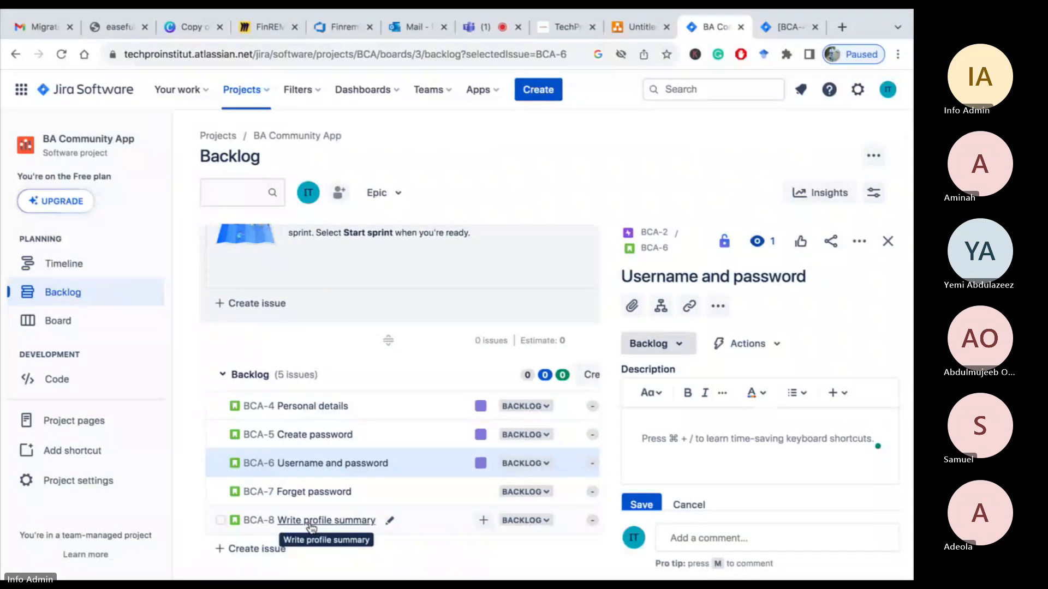
Assign the Write profile summary story to the BCA-3 Profile epic
left_click(484, 521)
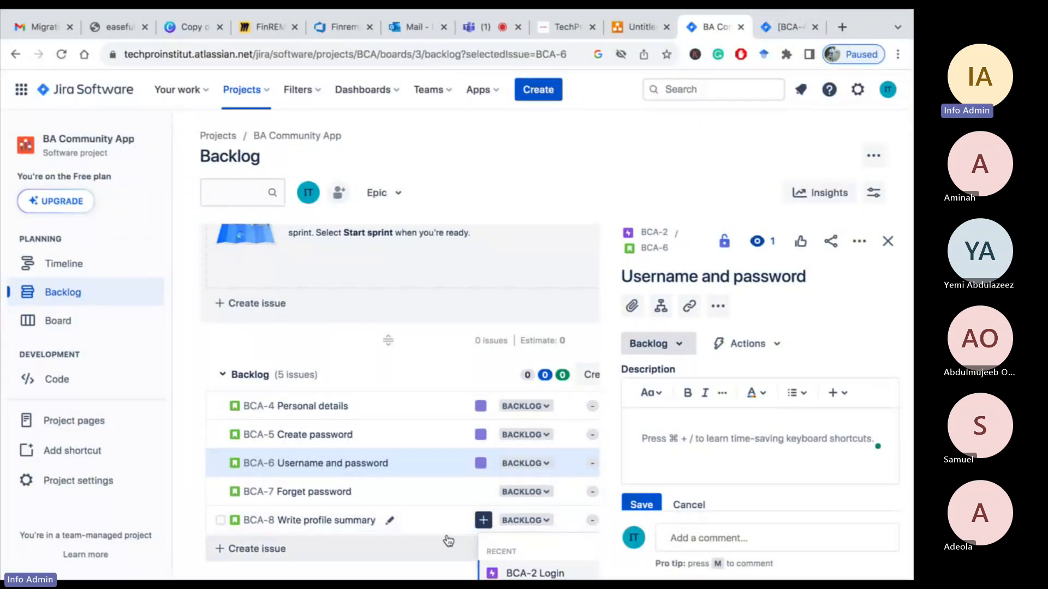
scroll(398, 543, "down", 2)
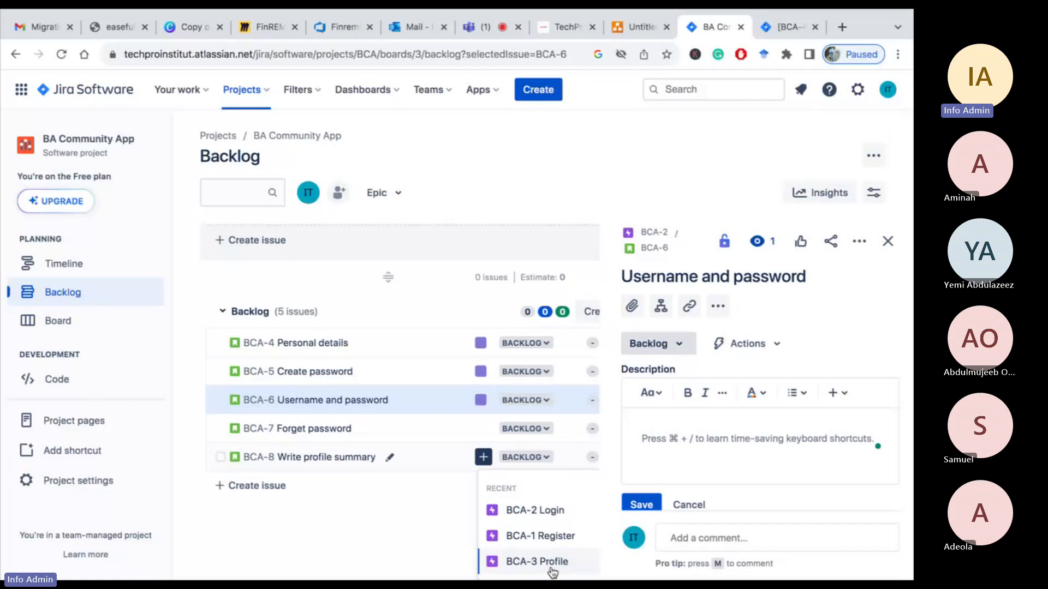
left_click(552, 572)
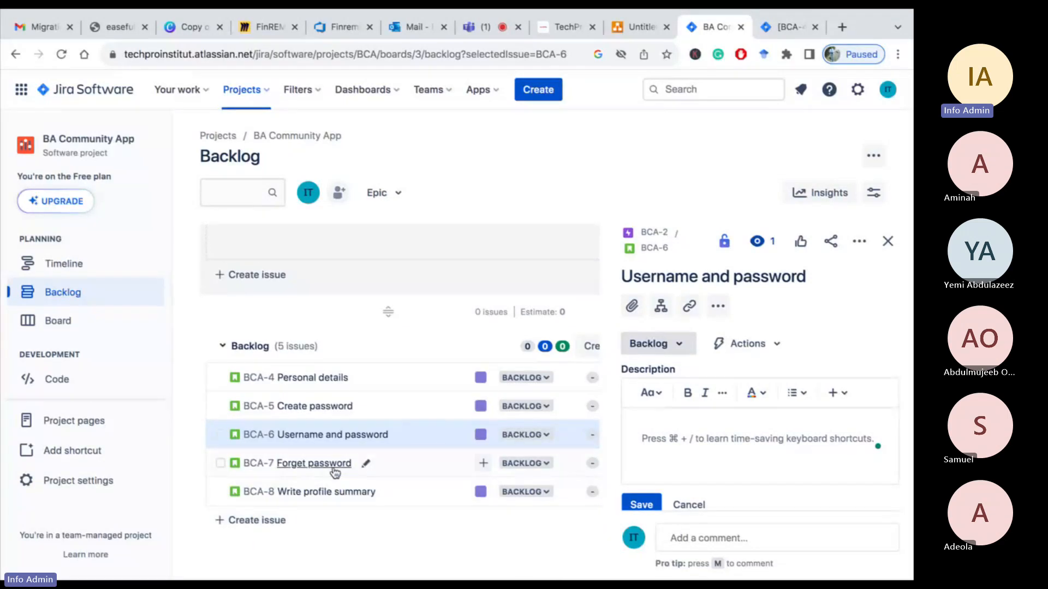
Assign the Forget password story to the BCA-2 Login epic and open its description editor
left_click(484, 465)
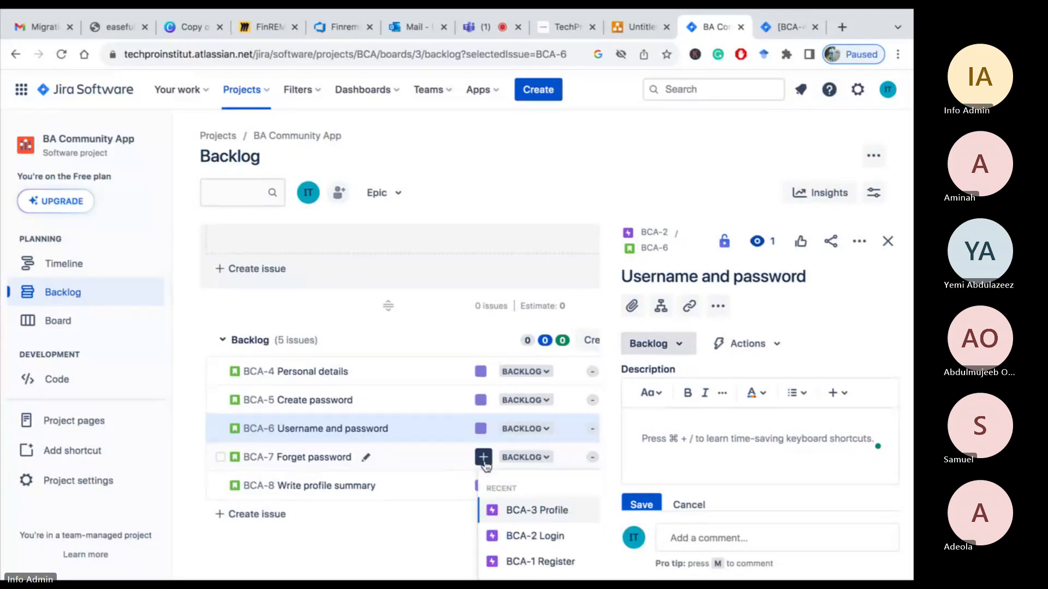
left_click(545, 539)
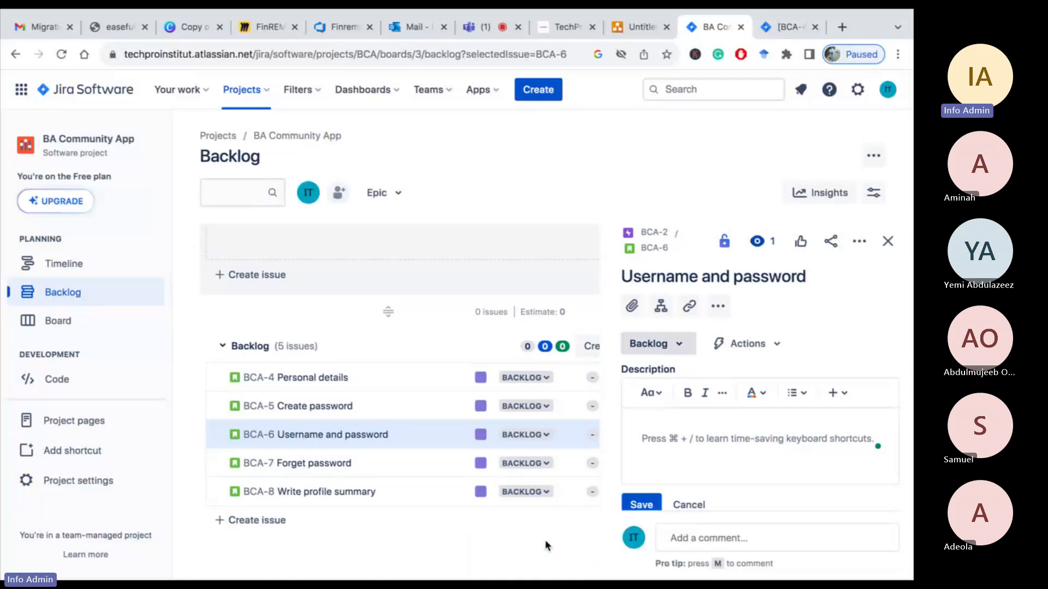
left_click(307, 470)
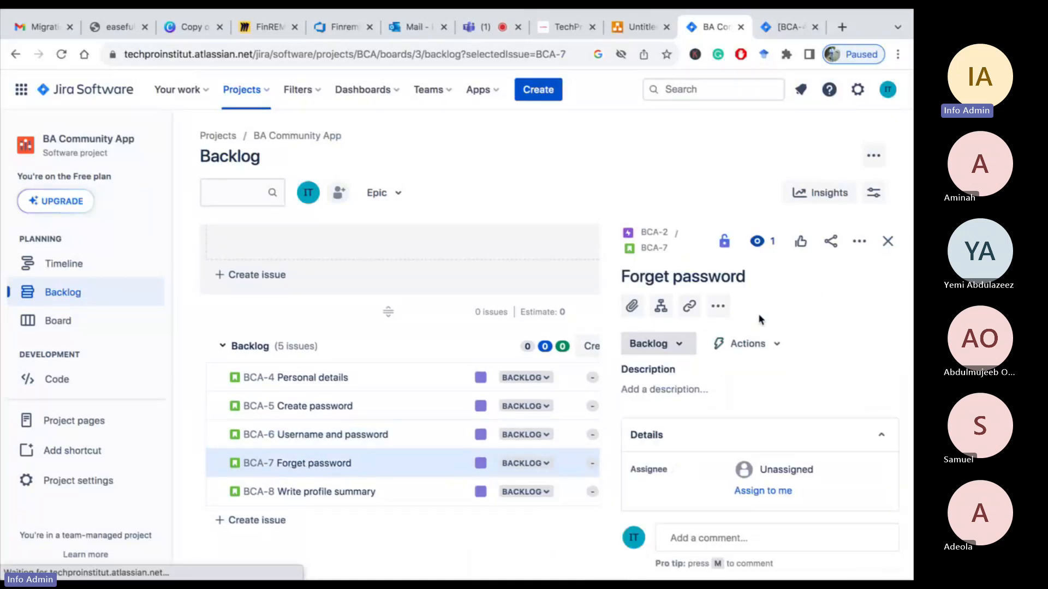
left_click(671, 391)
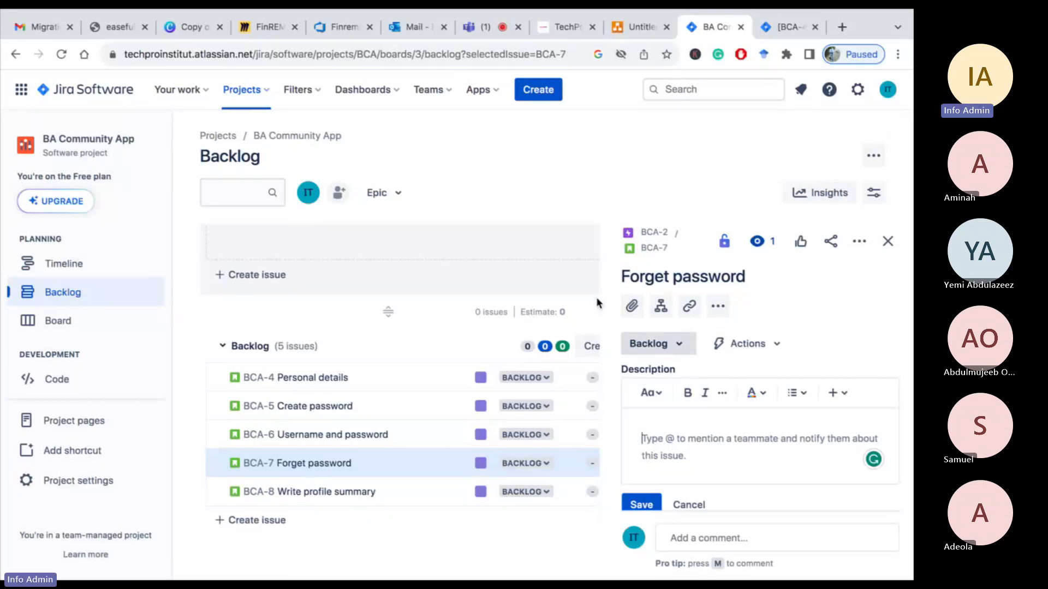
left_click(489, 28)
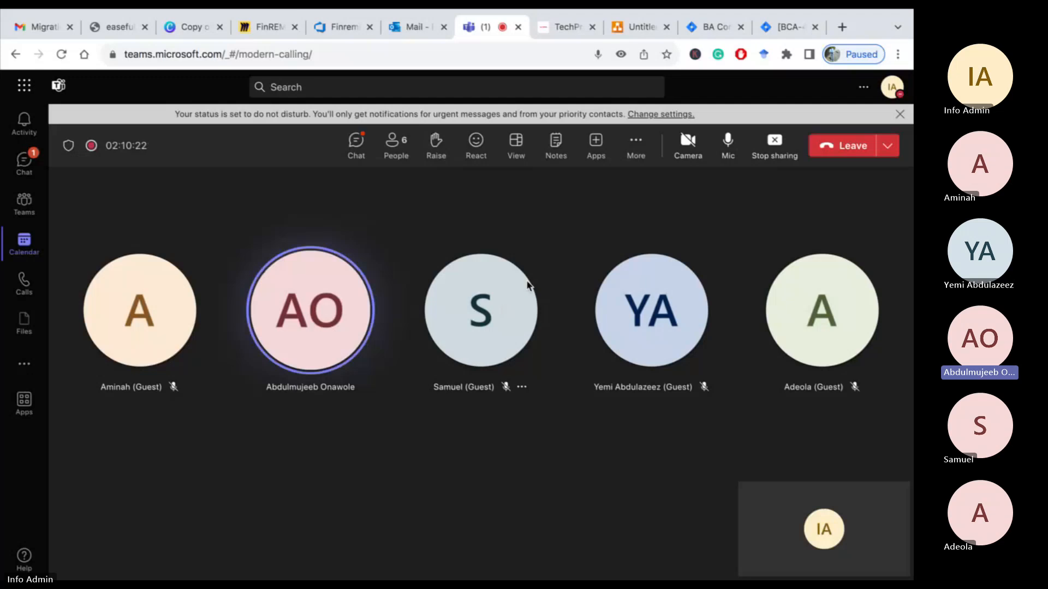
left_click(712, 28)
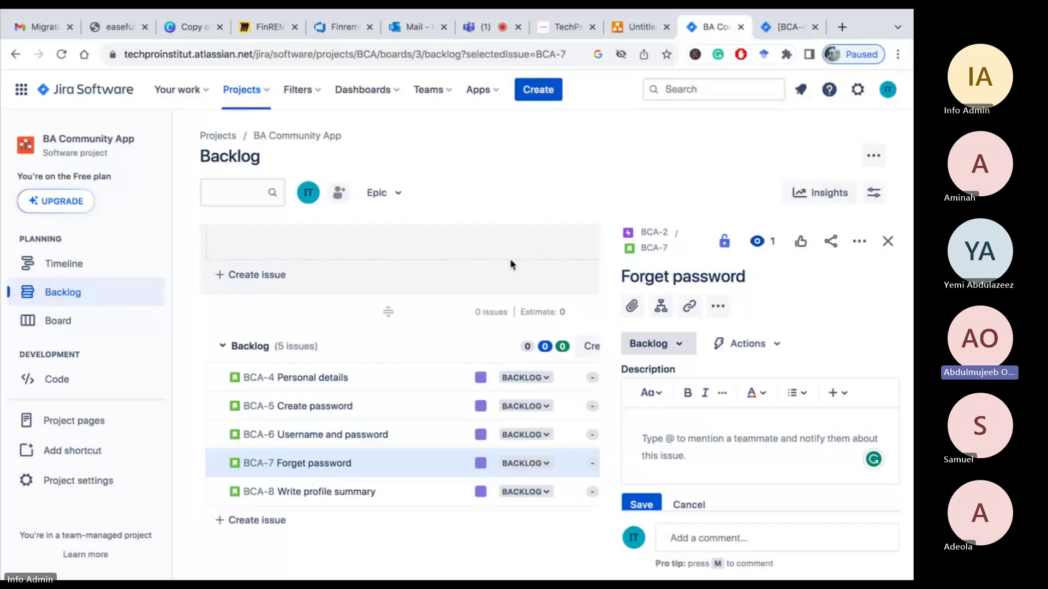
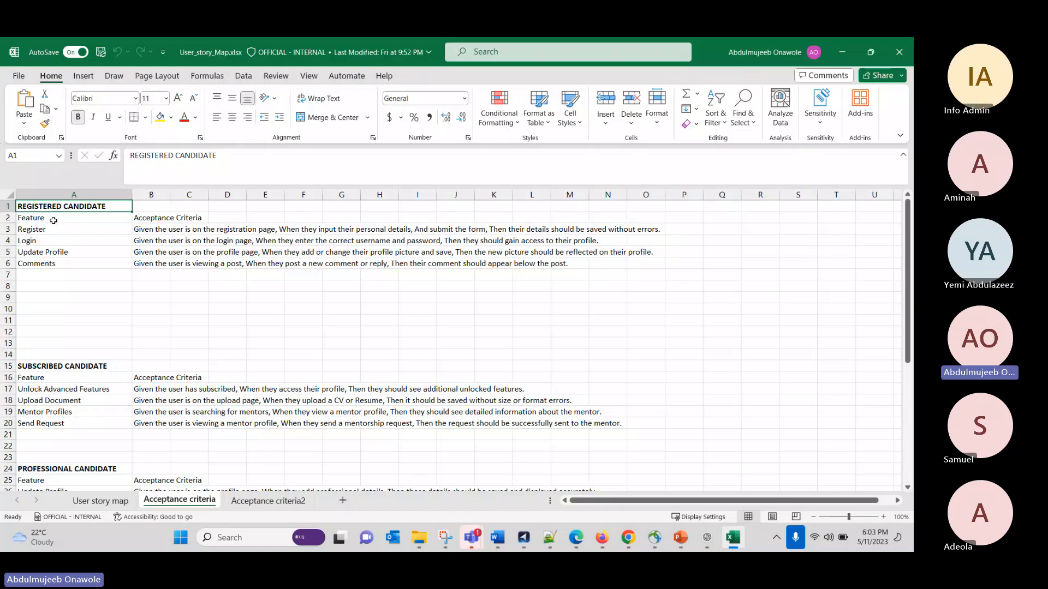
Review the features and their acceptance criteria in the spreadsheet's Acceptance criteria sheet
left_click(54, 220)
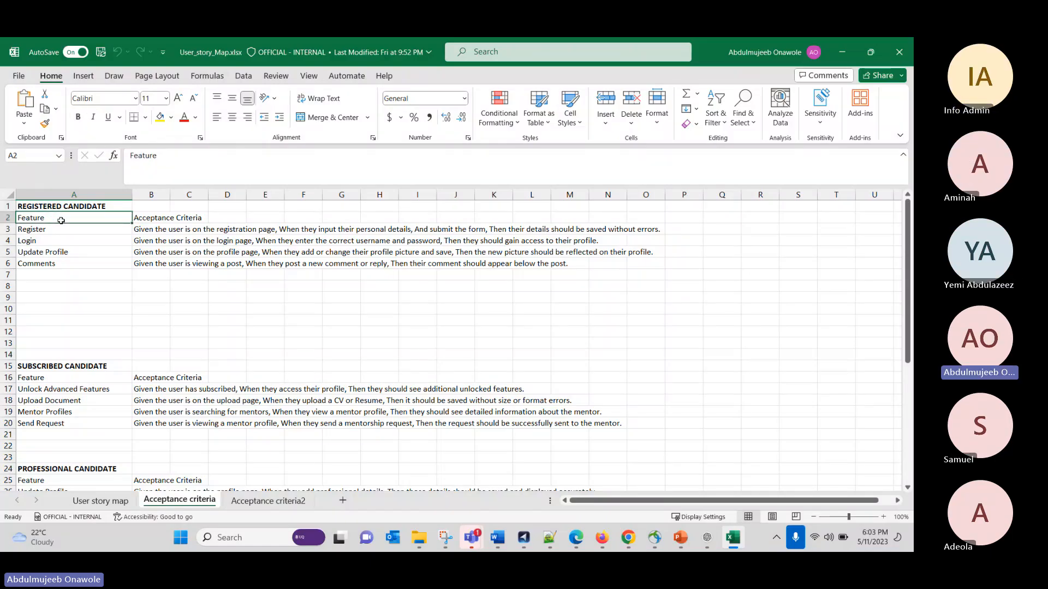
left_click(92, 232)
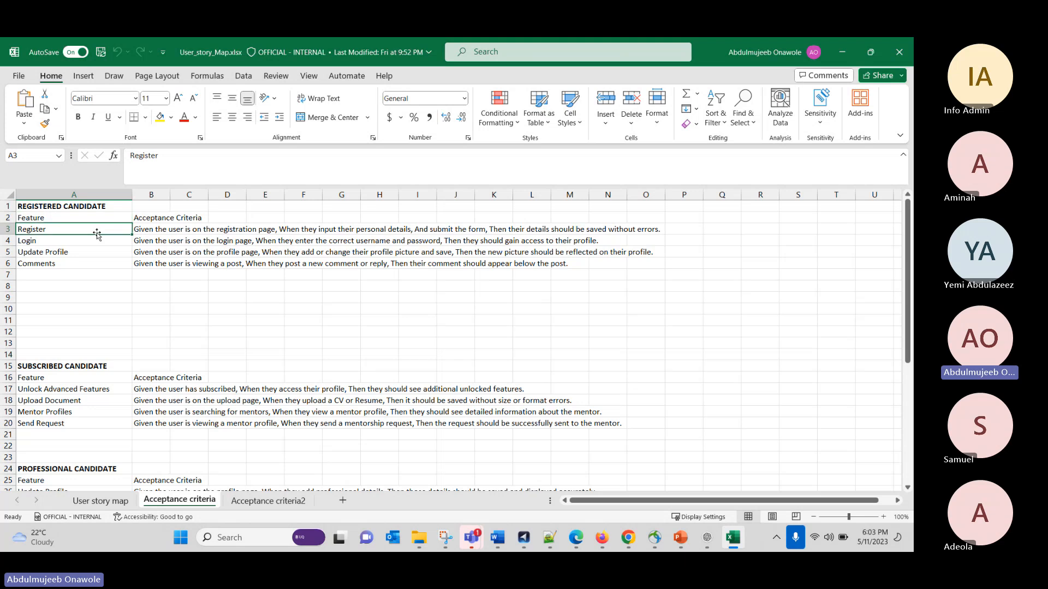
left_click(146, 230)
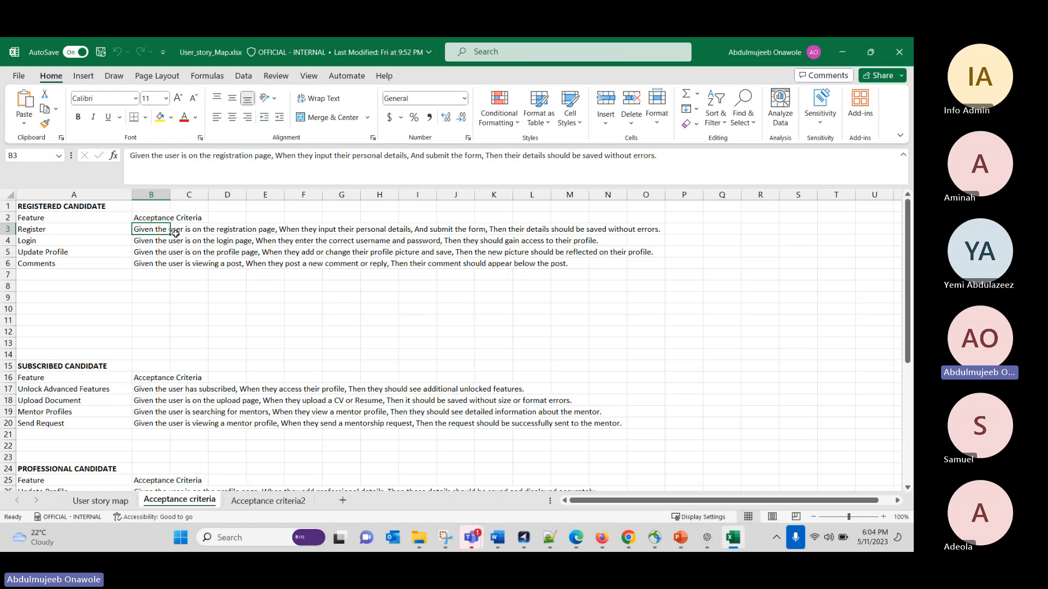
left_click(149, 240)
left_click(148, 233)
left_click(42, 229)
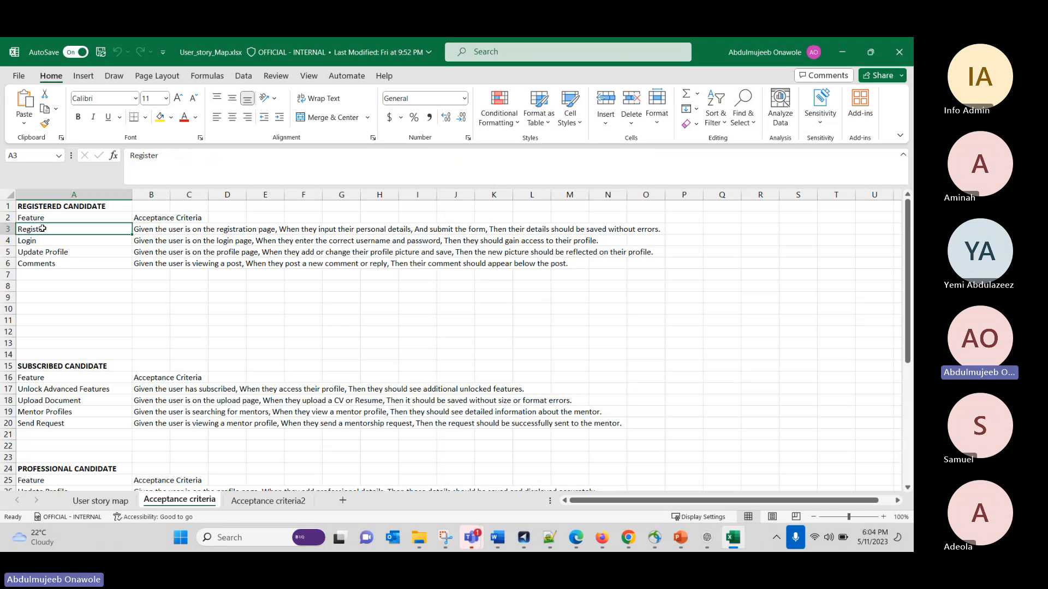
left_click(144, 229)
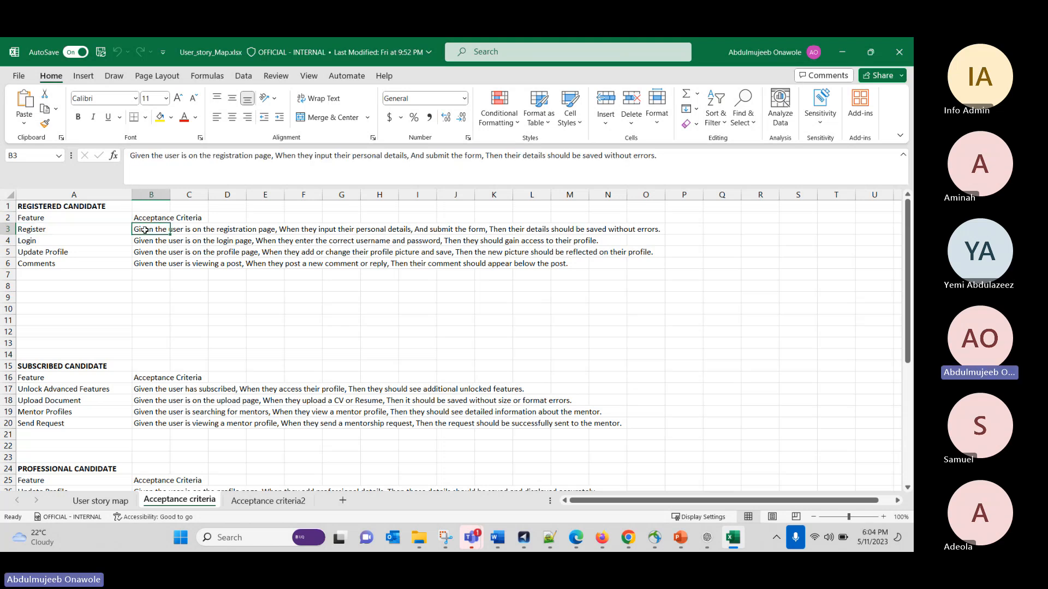
left_click(83, 229)
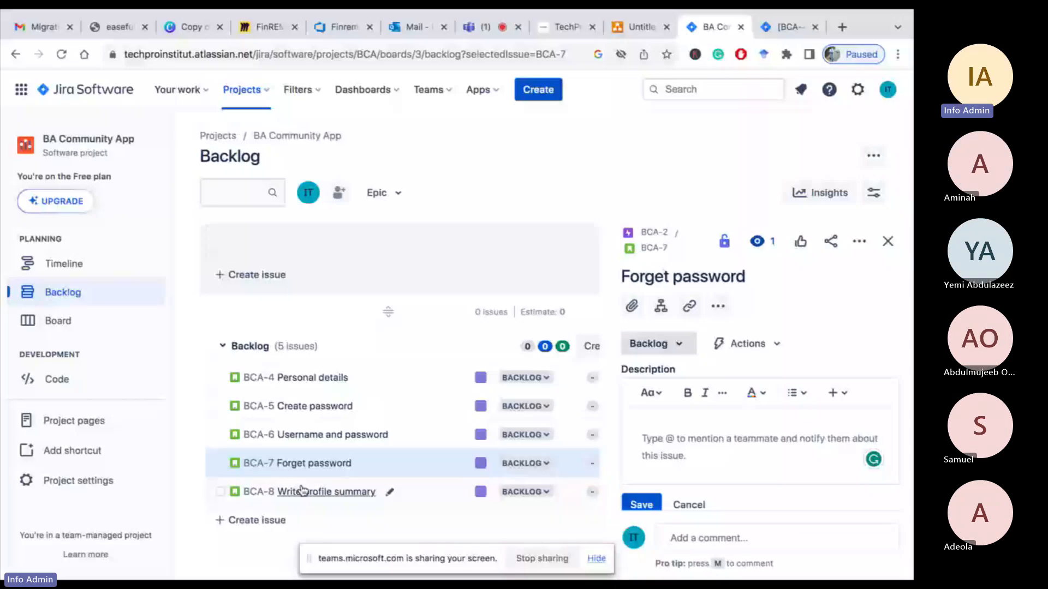
Open the Personal details story and read through its user story, acceptance criteria and details
left_click(305, 386)
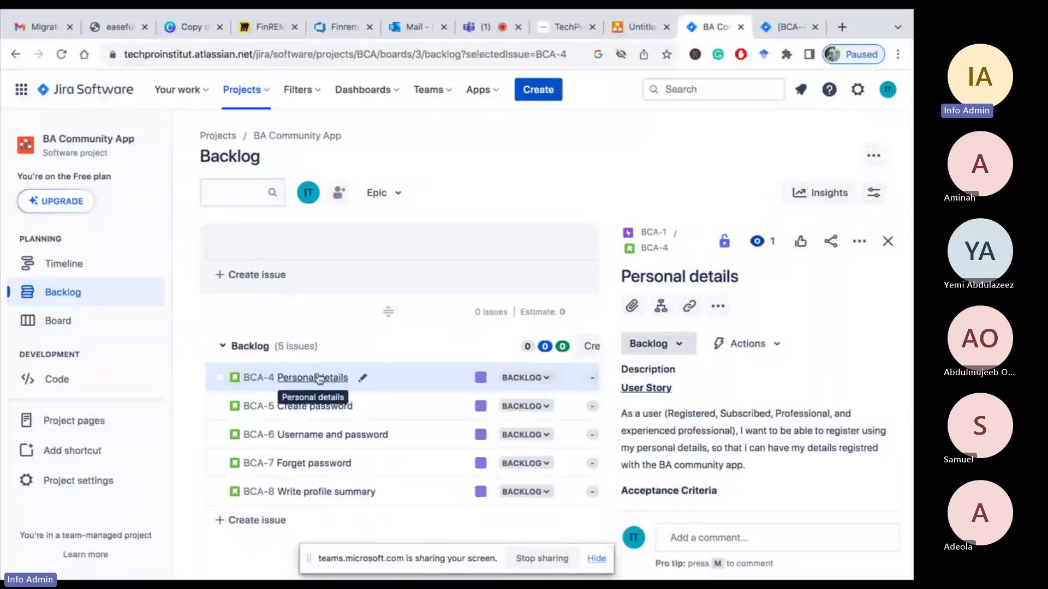
left_click(480, 379)
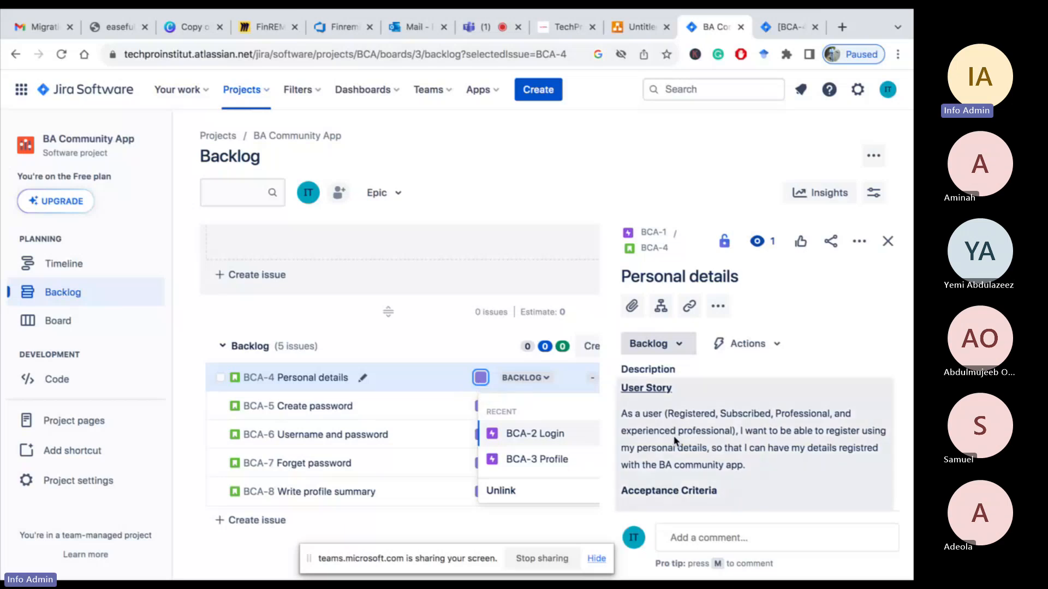
scroll(675, 440, "down", 10)
scroll(676, 440, "up", 4)
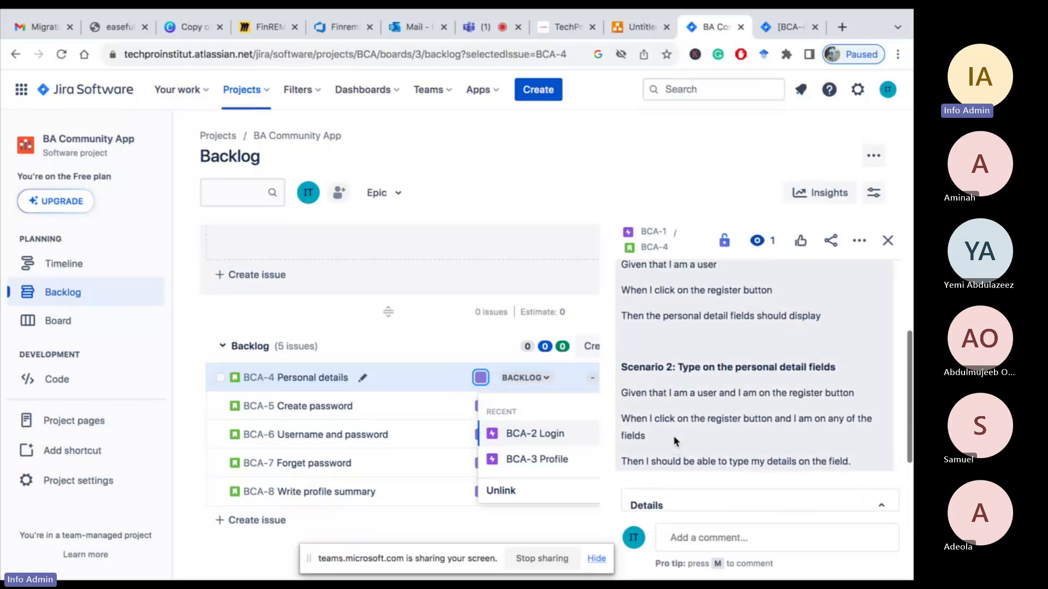
scroll(675, 440, "down", 4)
scroll(696, 379, "up", 8)
scroll(696, 378, "down", 5)
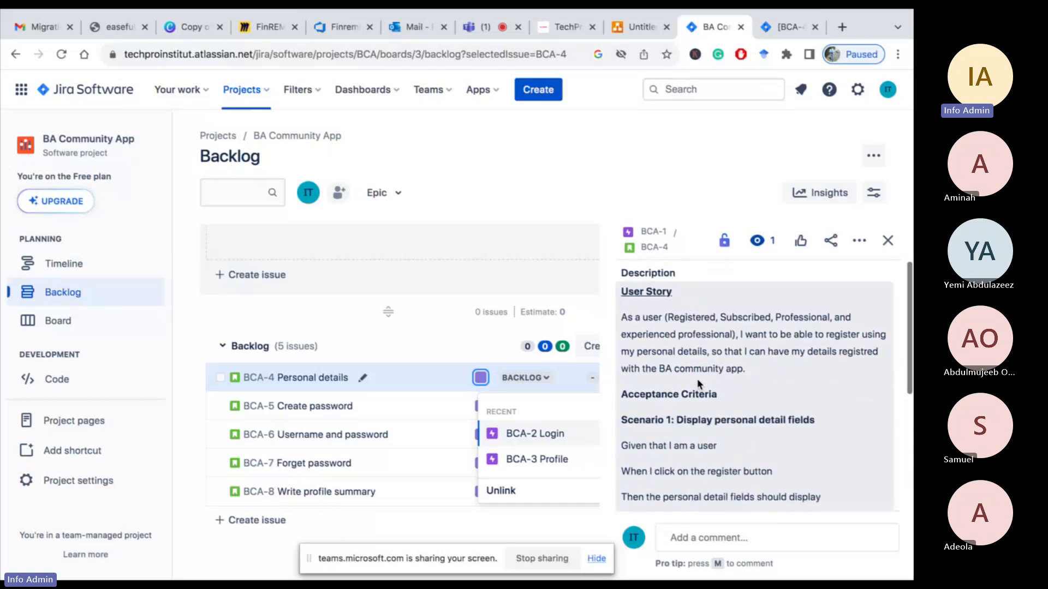
scroll(698, 381, "down", 5)
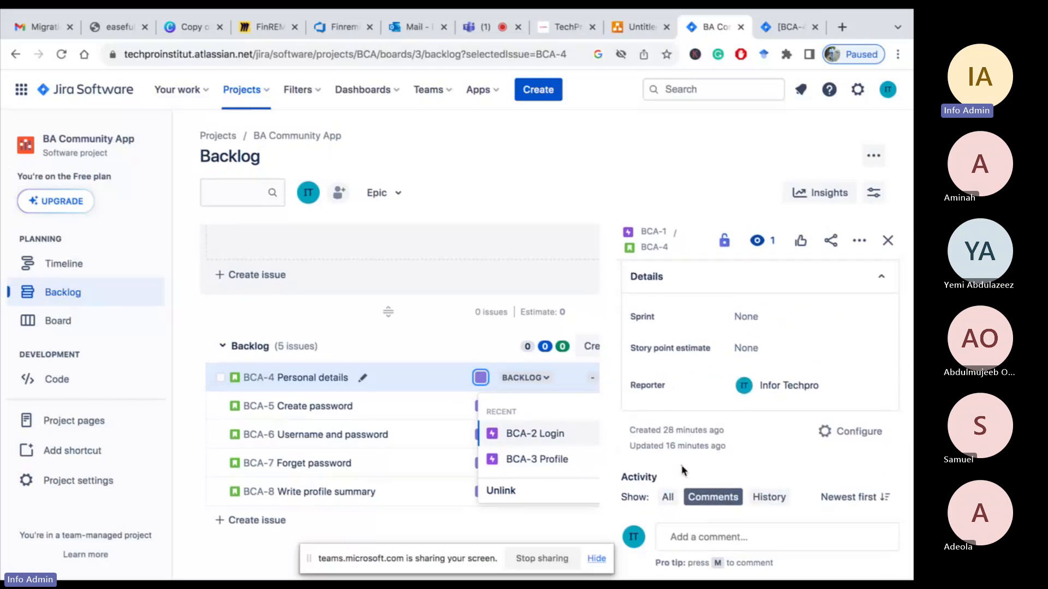
scroll(682, 467, "up", 12)
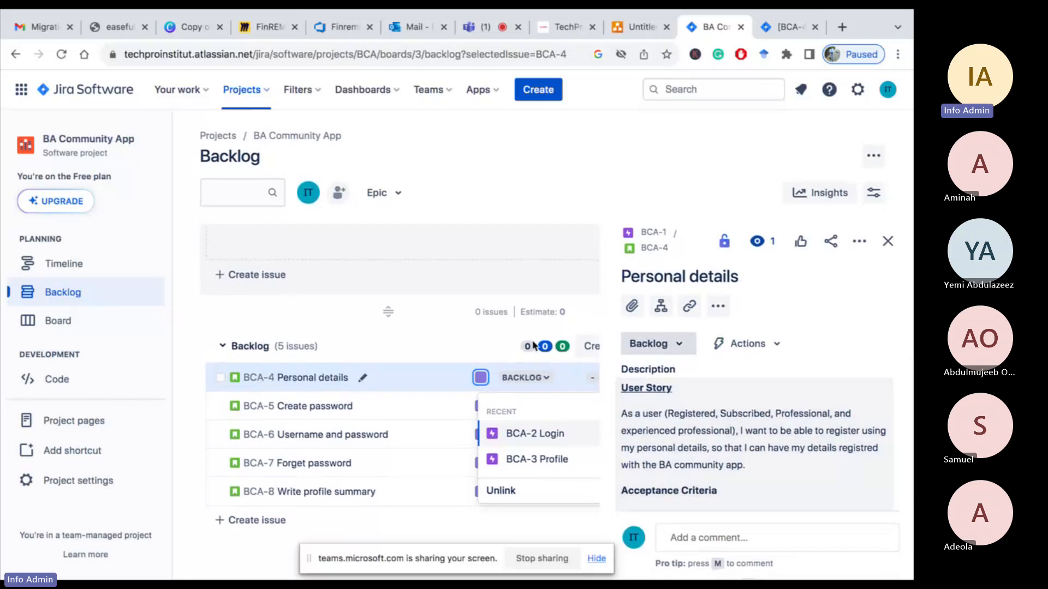
left_click(535, 164)
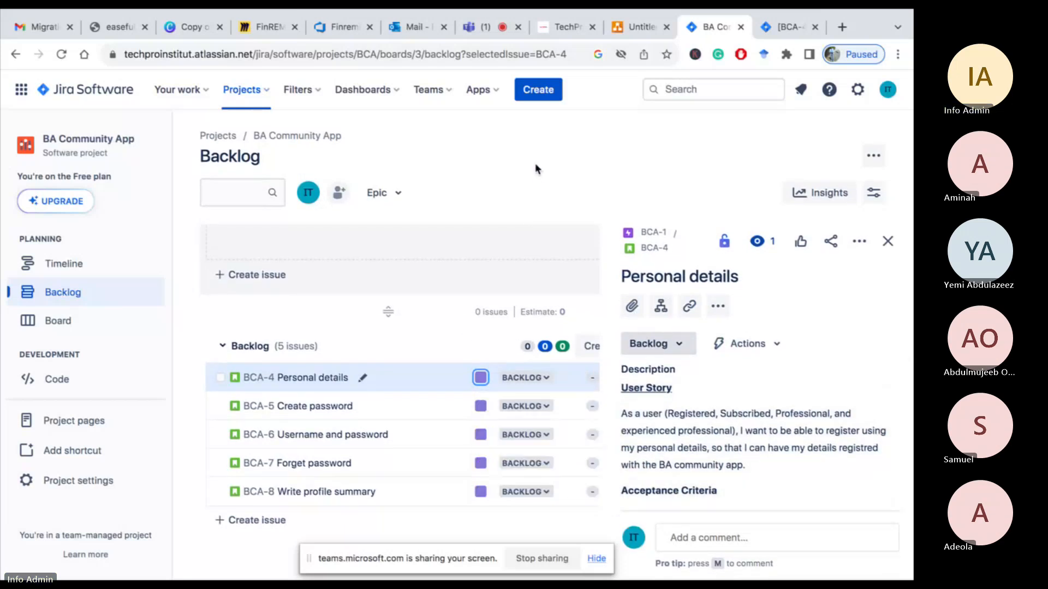
Browse the board, timeline and backlog views of the project
left_click(52, 323)
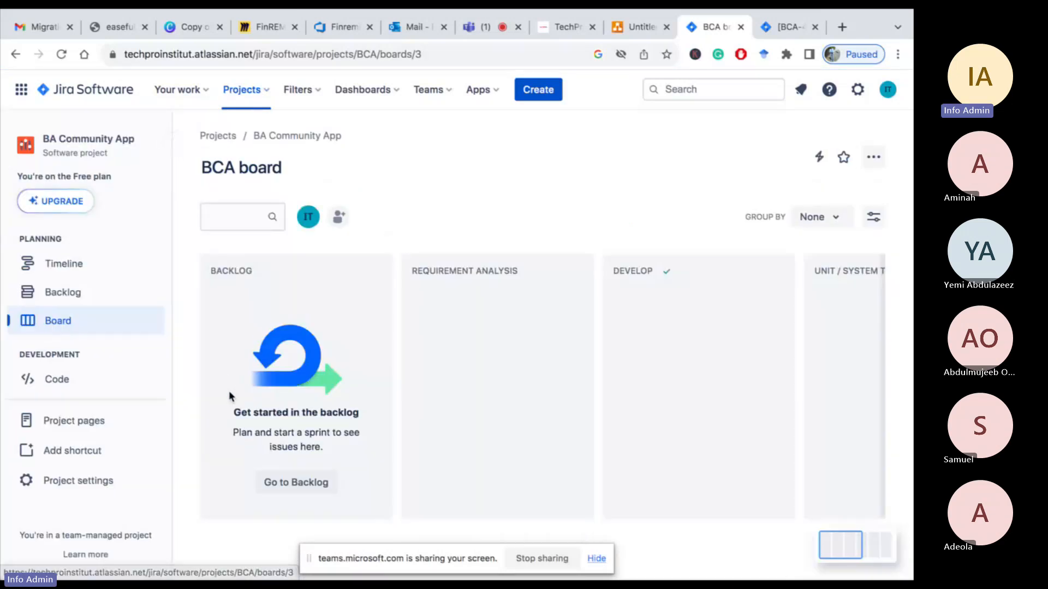
left_click(56, 264)
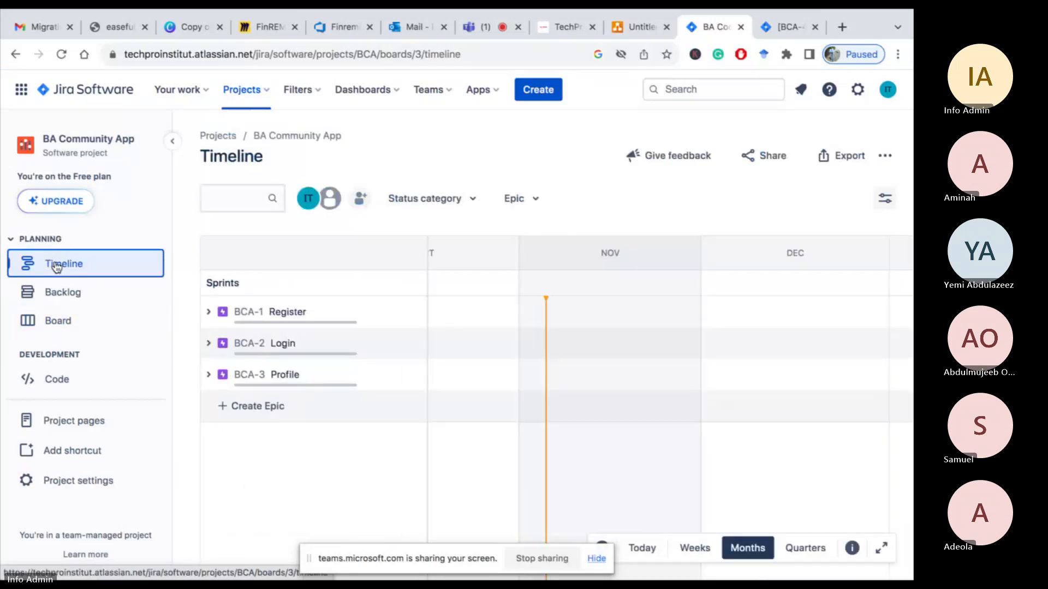
left_click(50, 296)
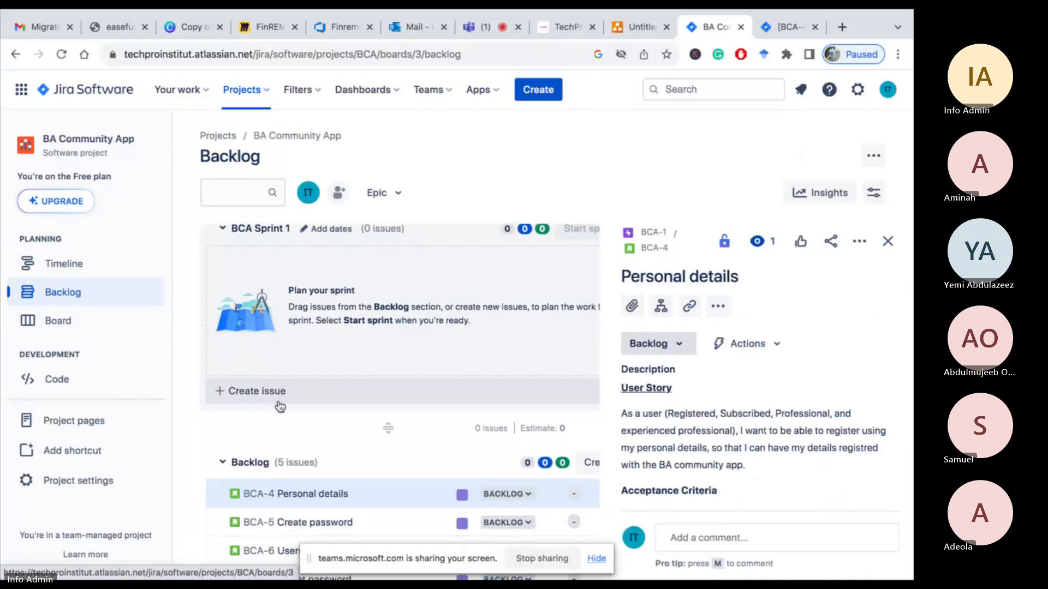
scroll(276, 405, "down", 3)
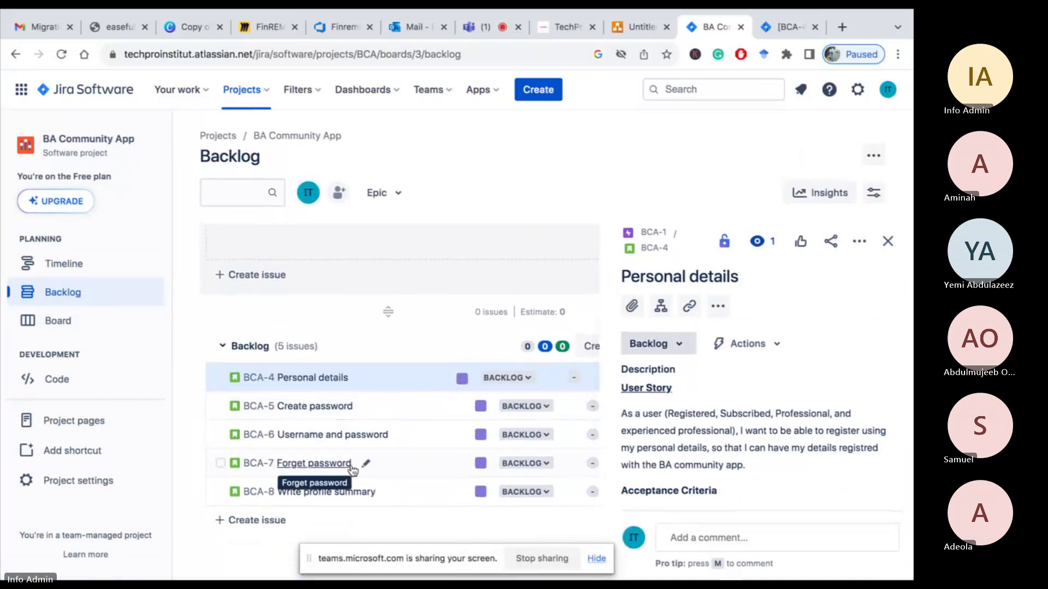
scroll(352, 464, "up", 3)
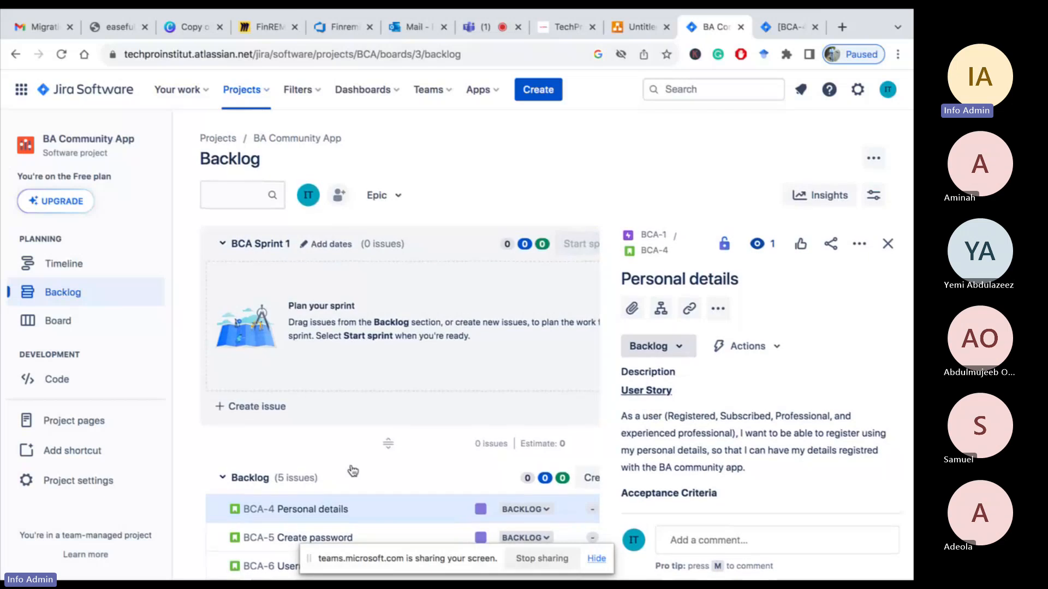
scroll(352, 481, "down", 1)
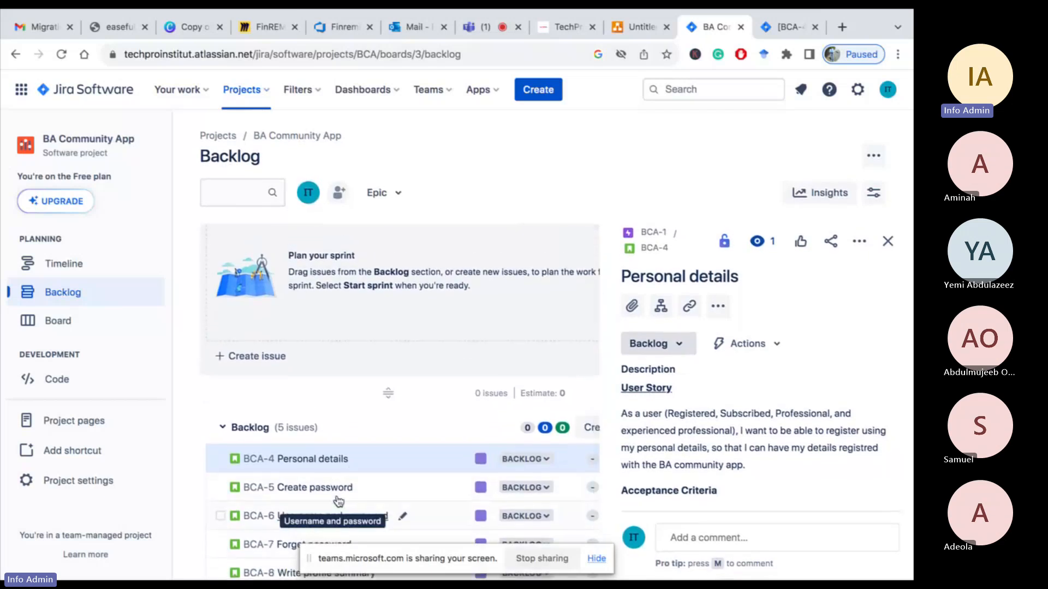
scroll(339, 501, "up", 1)
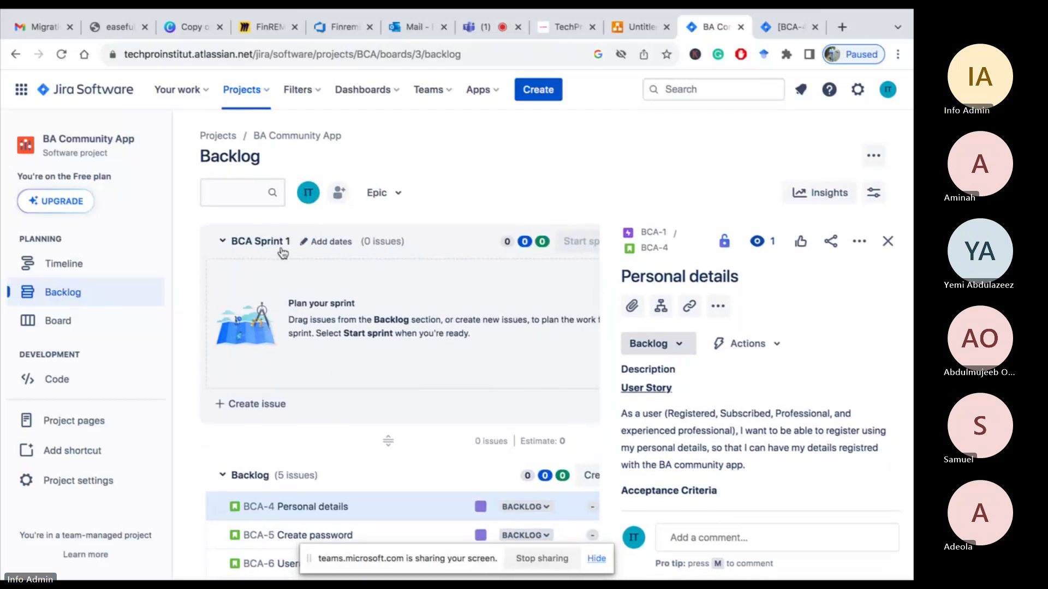
Close the issue panel, open the sprint's edit dialog and rename the sprint BCA Sprint 2
left_click(896, 248)
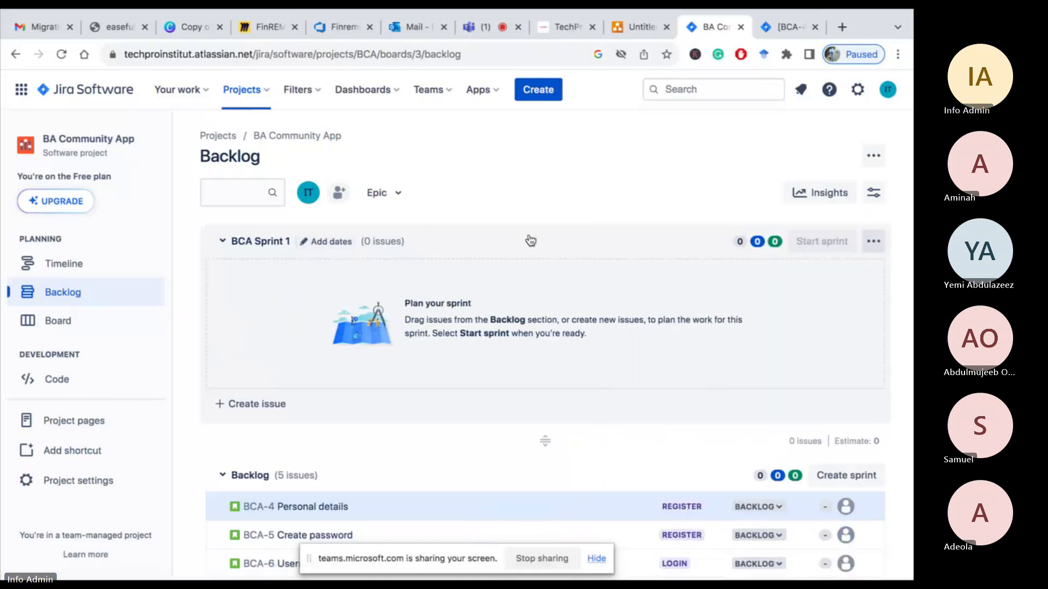
left_click(319, 243)
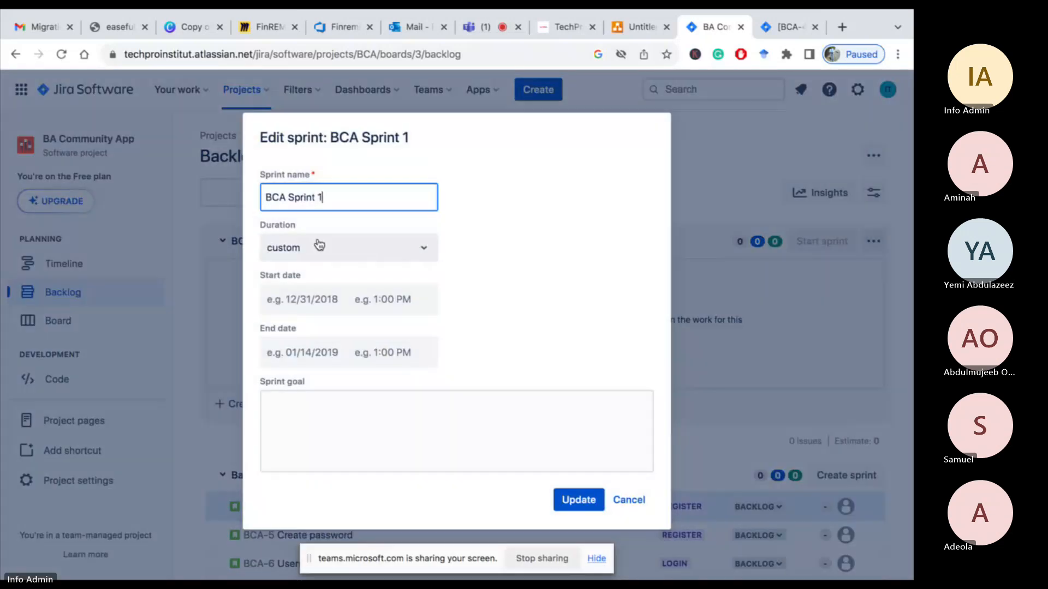
key("BackSpace")
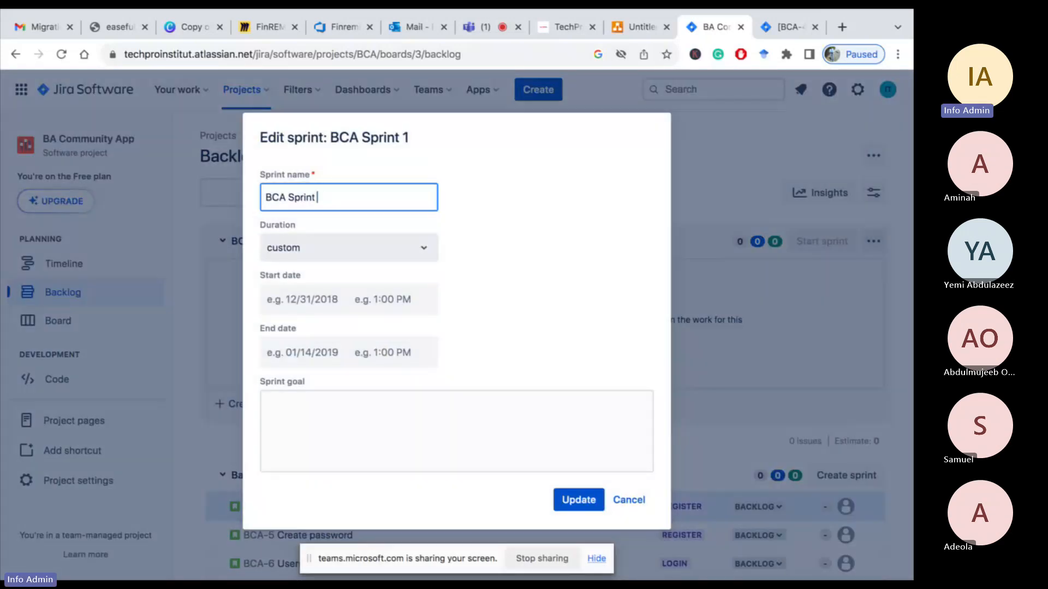
type("2")
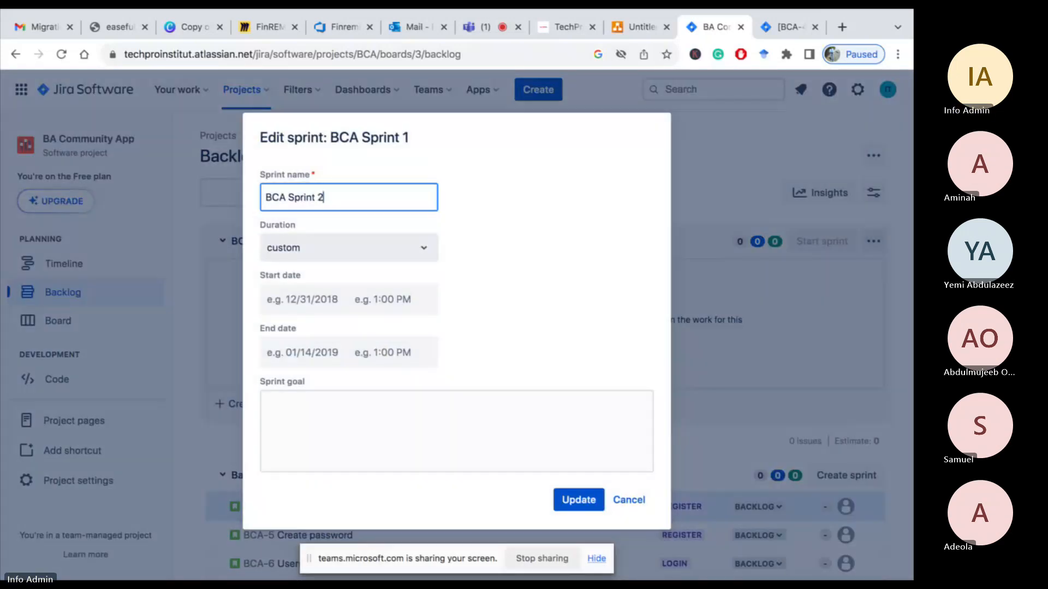
Set the sprint's start date to 22/10/2023 and its end date to 05/11/2023
left_click(296, 305)
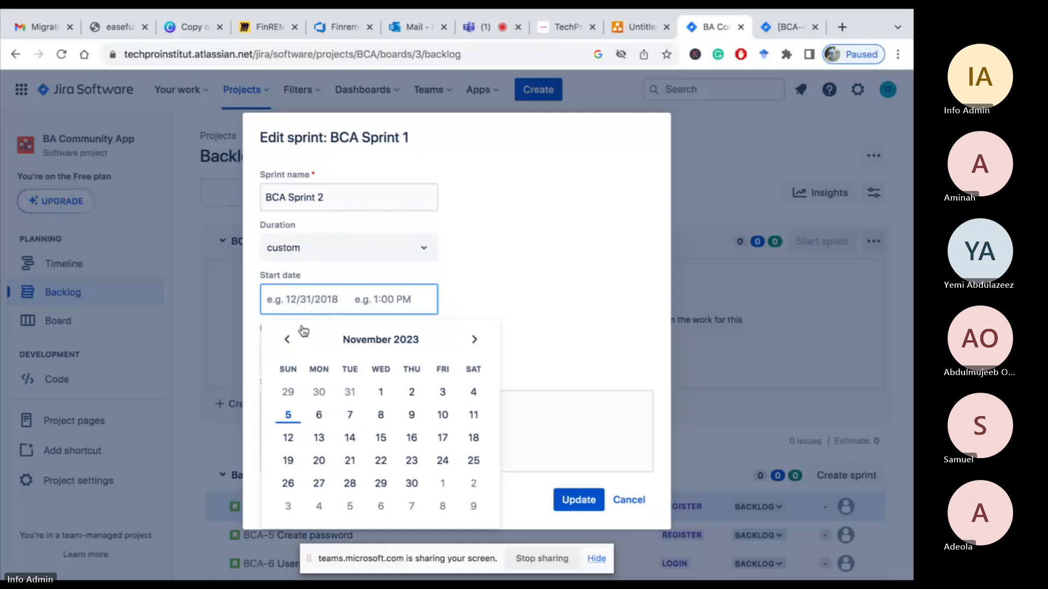
left_click(288, 340)
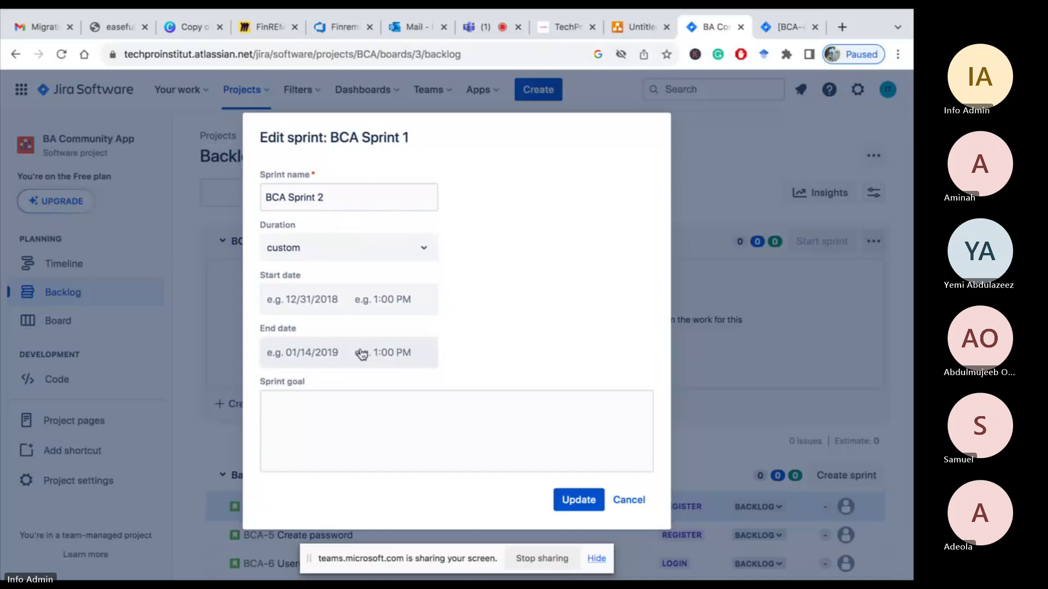
left_click(366, 350)
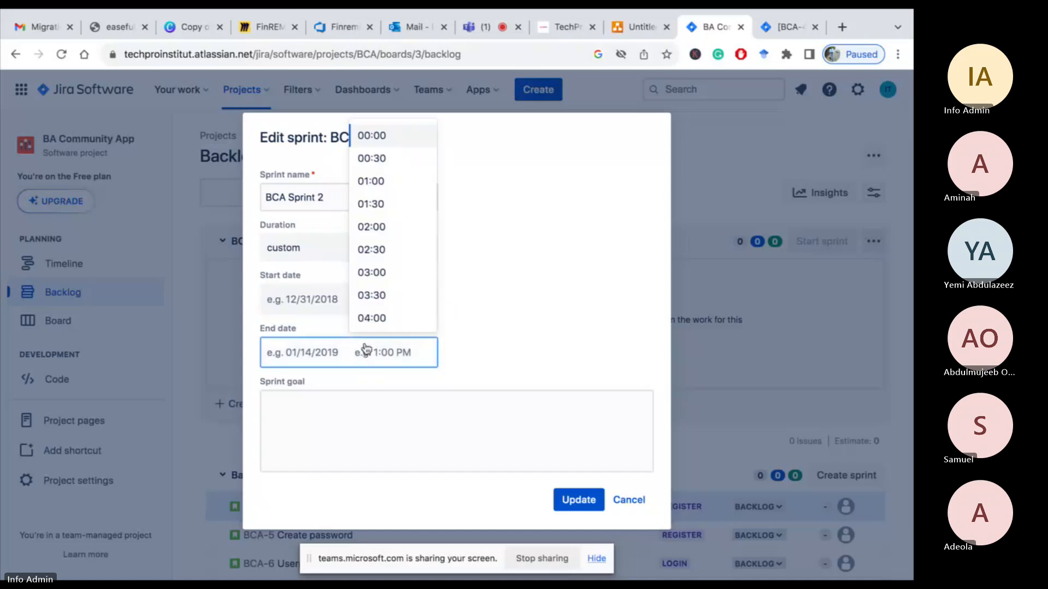
left_click(294, 361)
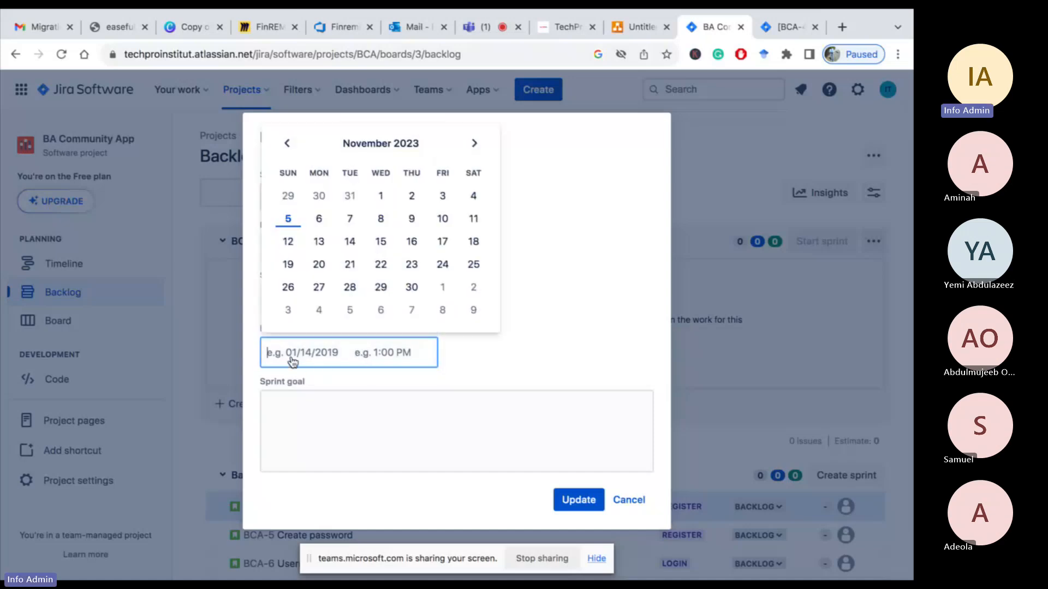
left_click(288, 220)
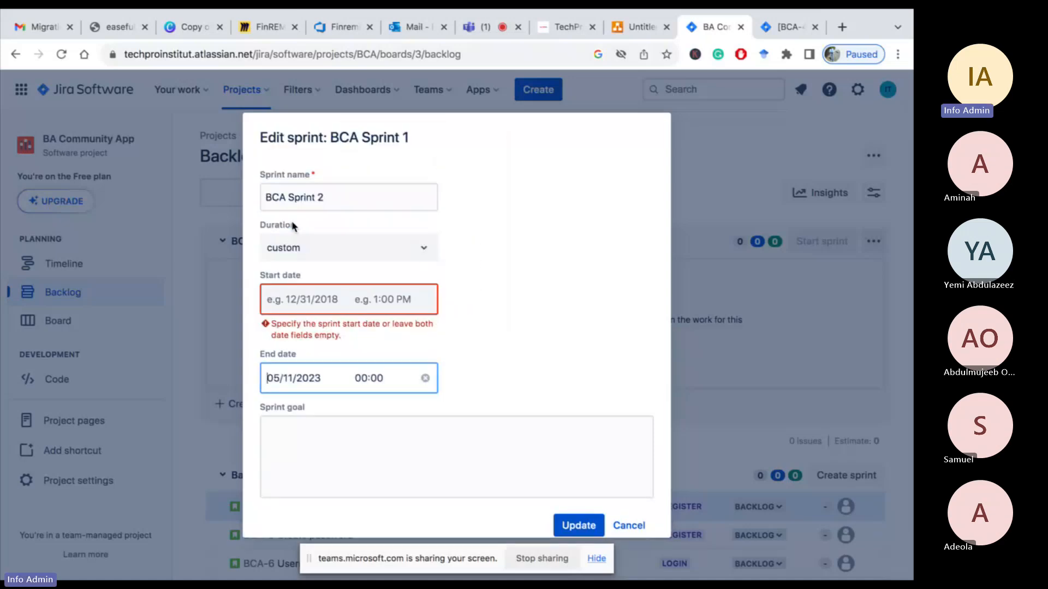
left_click(354, 304)
left_click(314, 307)
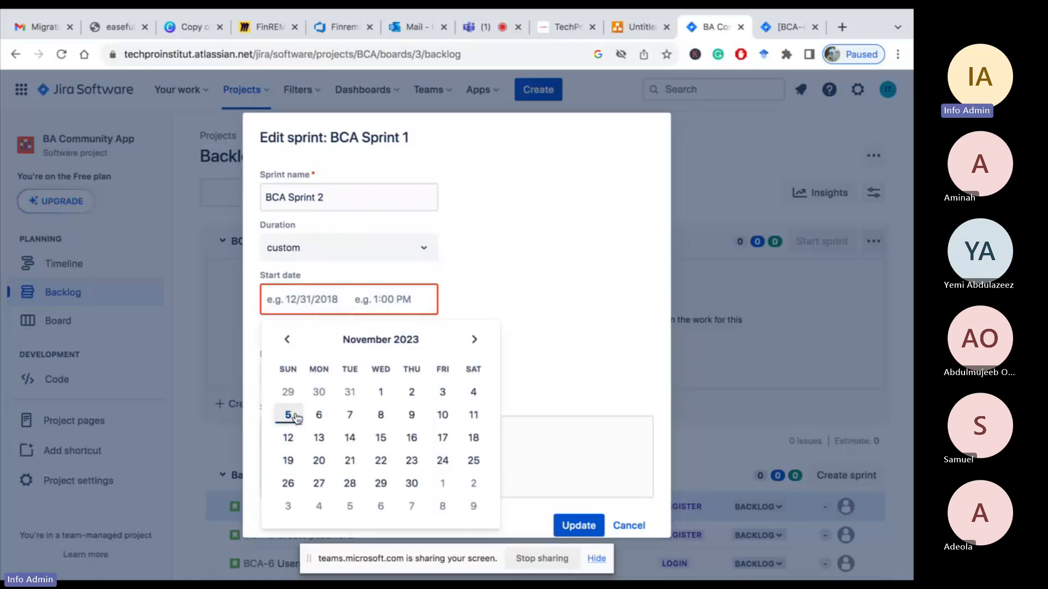
left_click(287, 339)
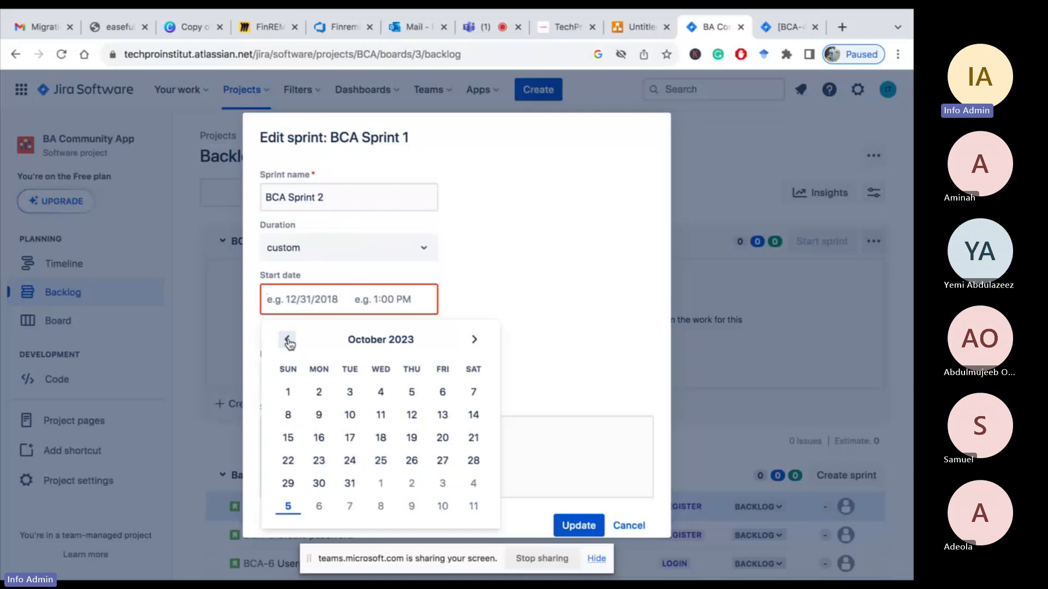
left_click(288, 460)
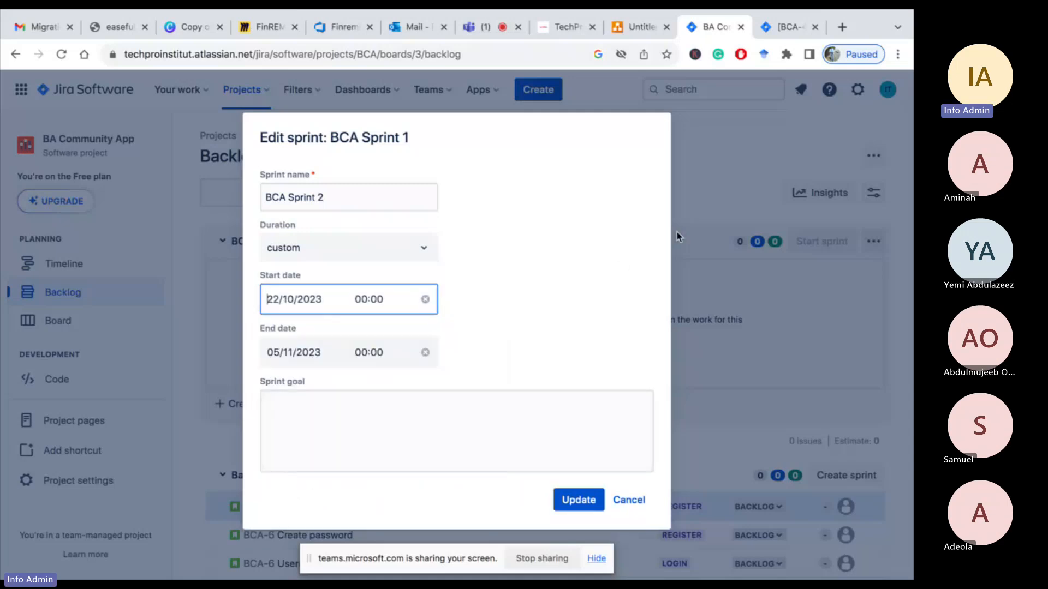
Enter the sprint goal "To complete all the artefact under the design phase" and save the sprint changes
left_click(466, 421)
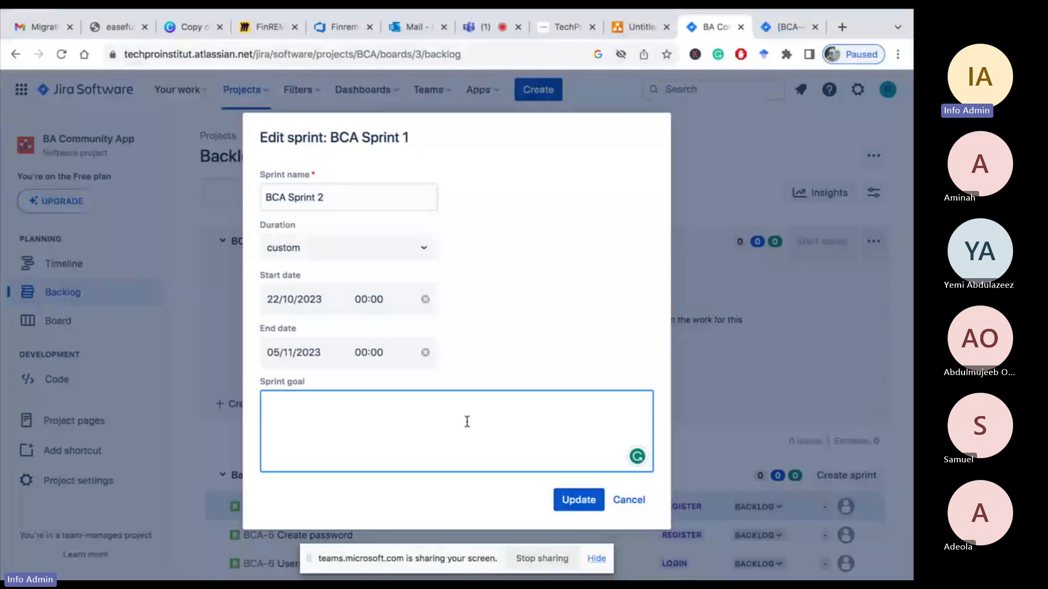
type("To complete ")
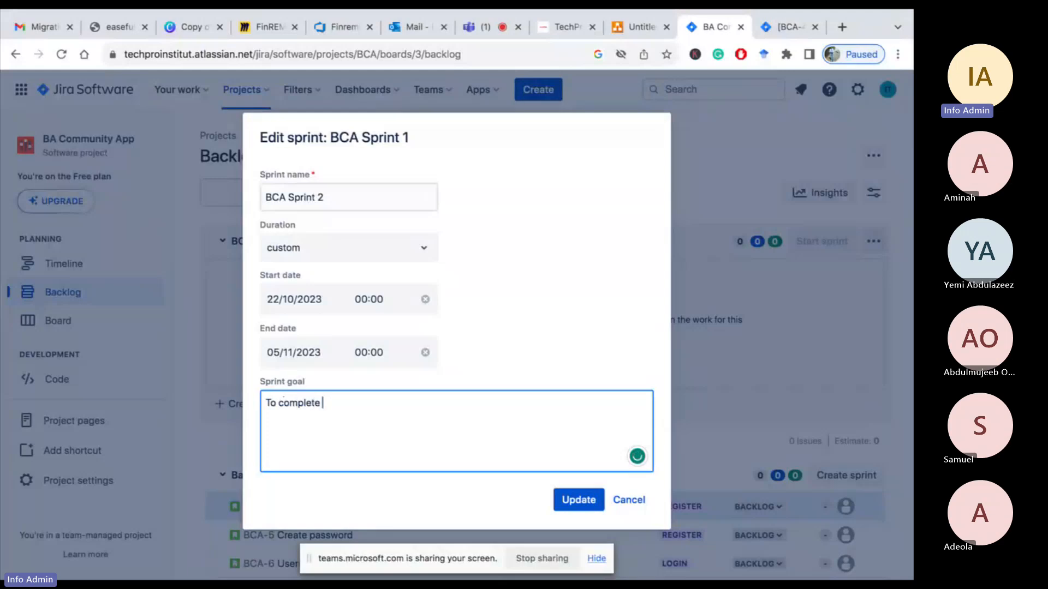
type("all teh a")
key("BackSpace")
type("he ar")
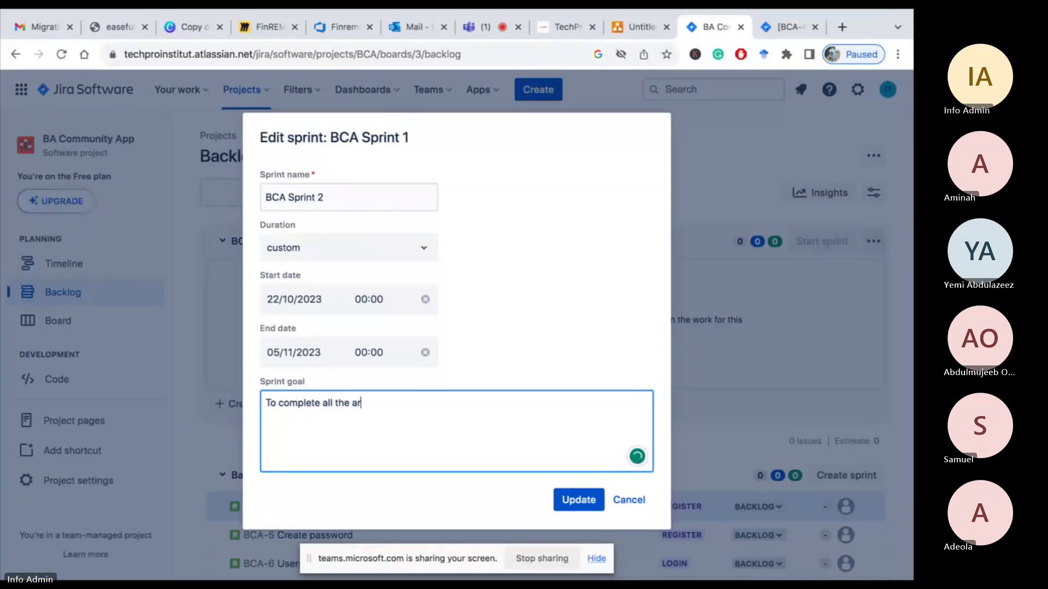
type("tefact under the design phase")
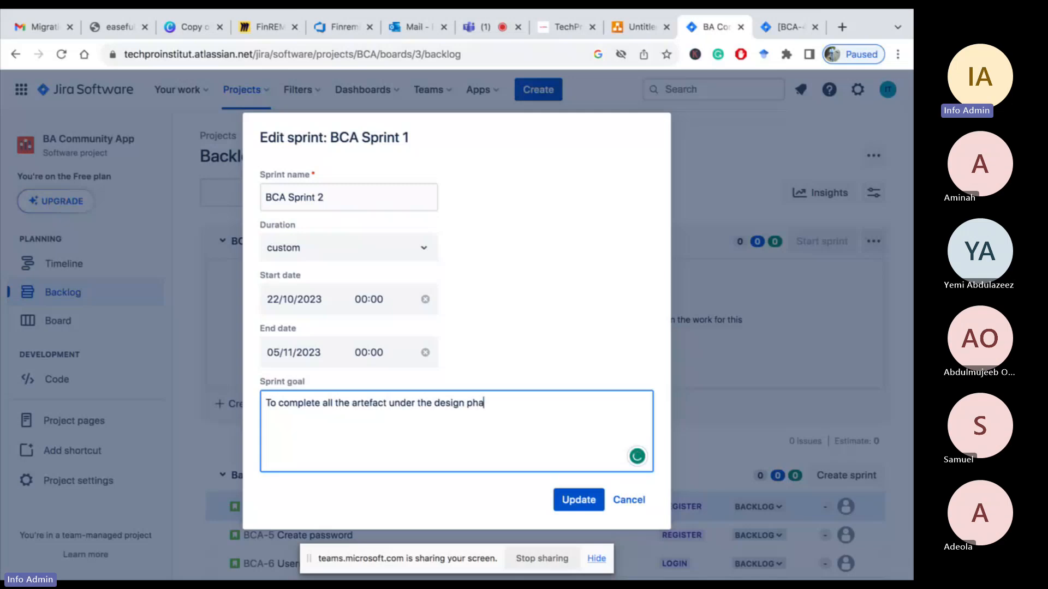
left_click(578, 500)
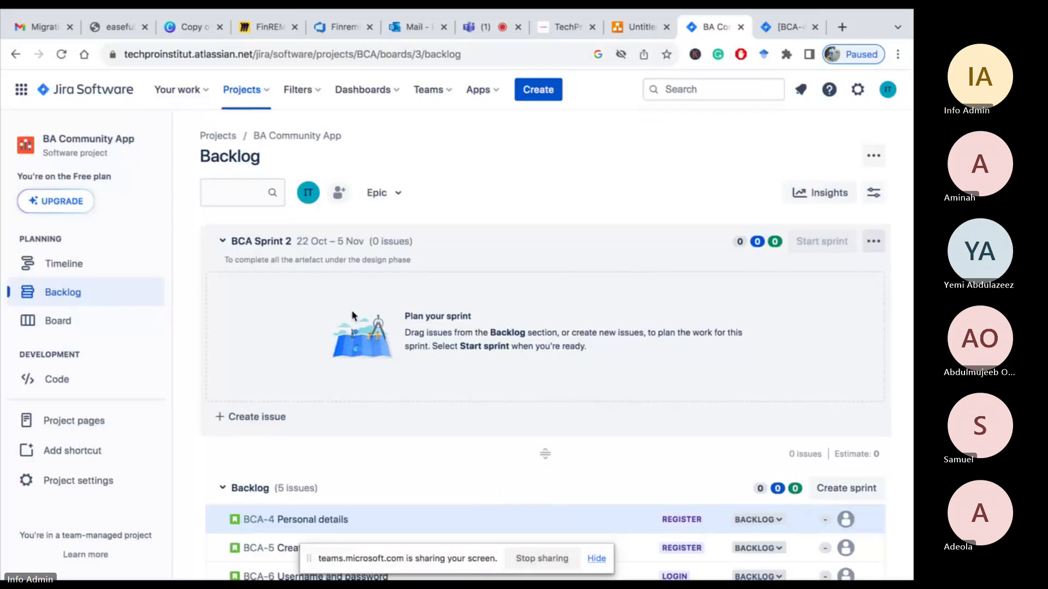
Move all five backlog stories, BCA-4 to BCA-8, into BCA Sprint 2
scroll(355, 450, "down", 2)
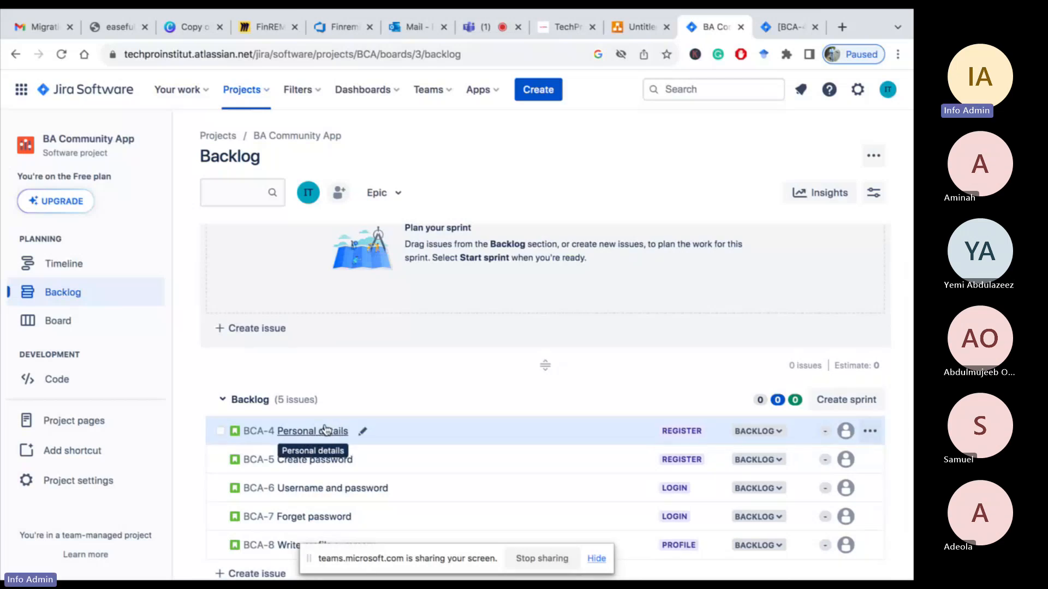
left_click_drag(326, 429, 317, 326)
left_click_drag(269, 258, 213, 278)
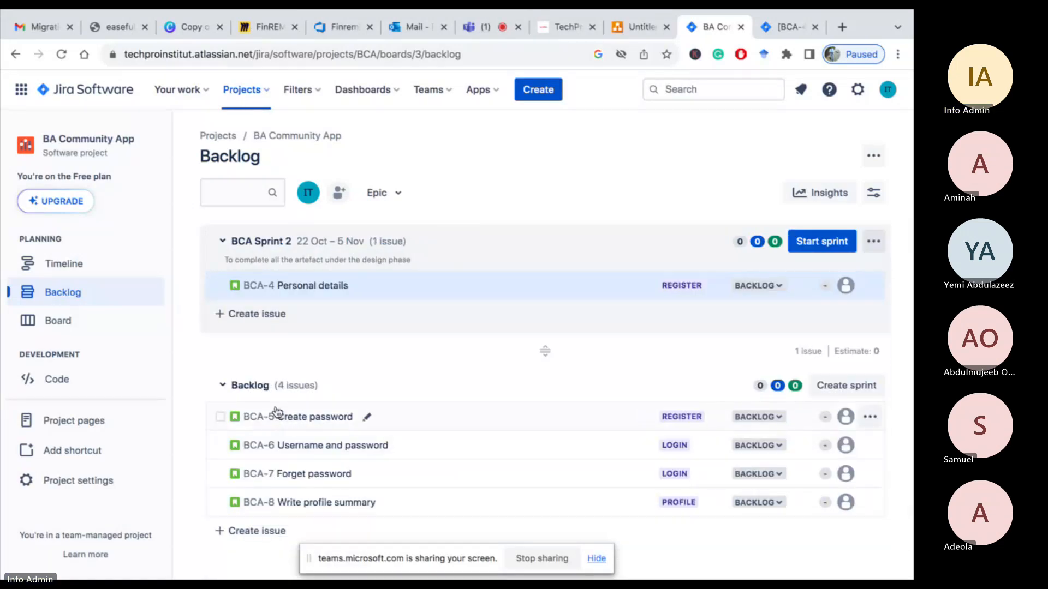
left_click_drag(278, 413, 223, 294)
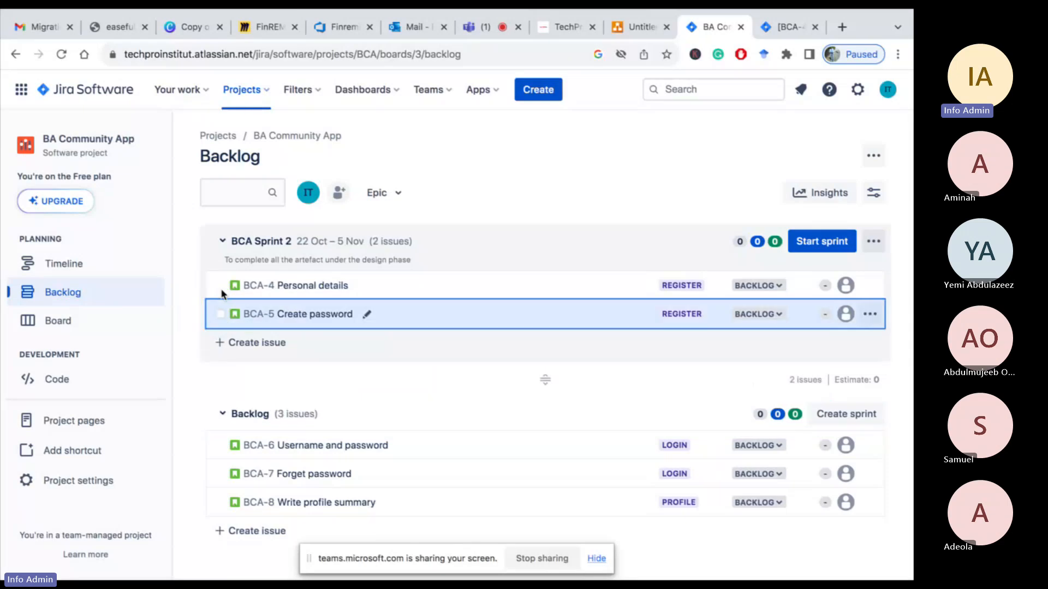
left_click_drag(283, 441, 225, 323)
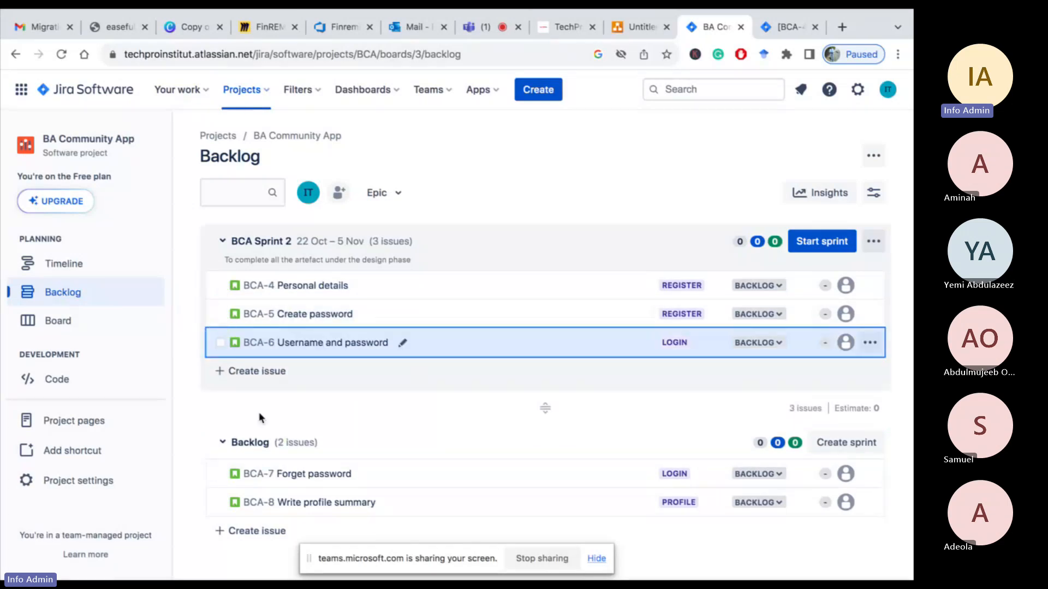
left_click_drag(275, 473, 234, 355)
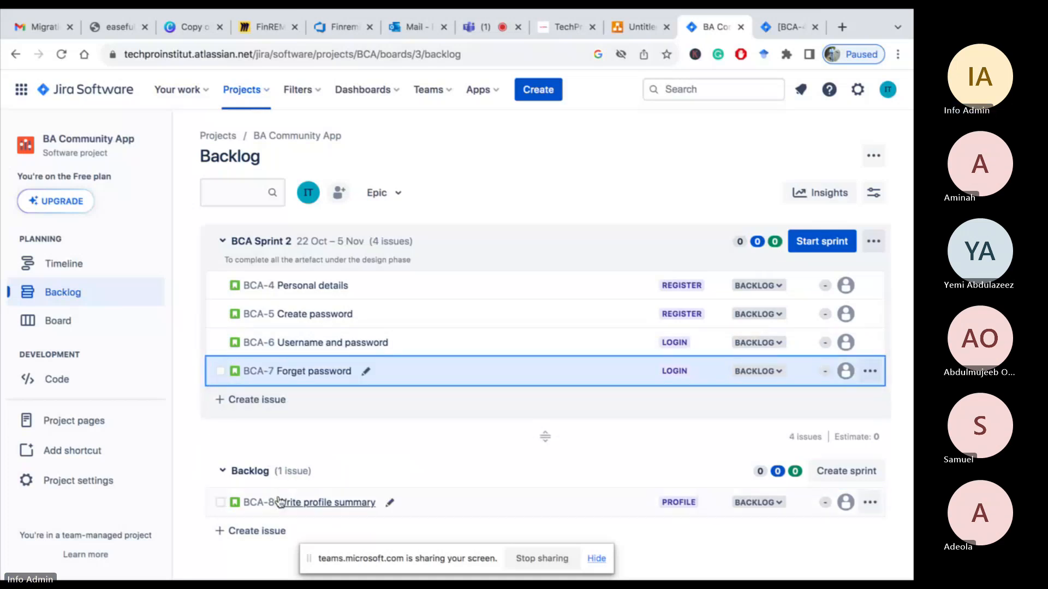
left_click_drag(276, 500, 223, 377)
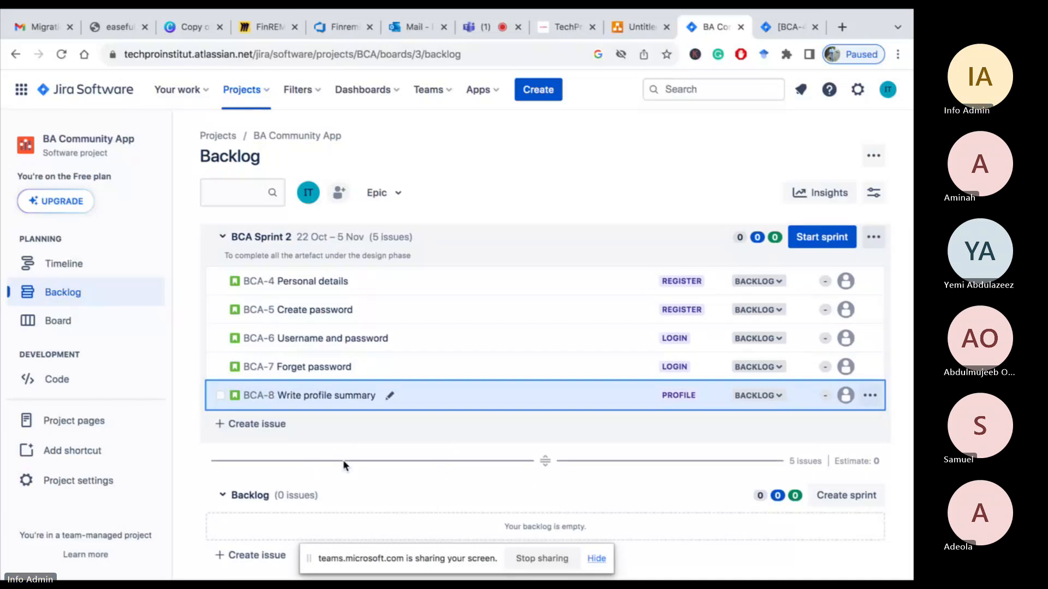
Assign the Personal details story in the sprint to a team member
left_click(60, 322)
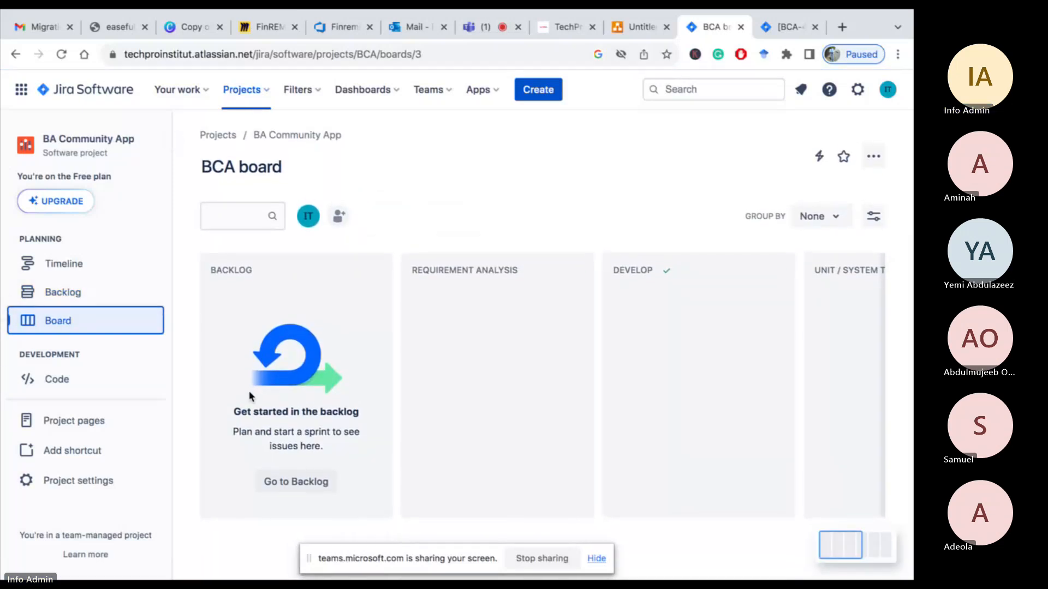
left_click(300, 490)
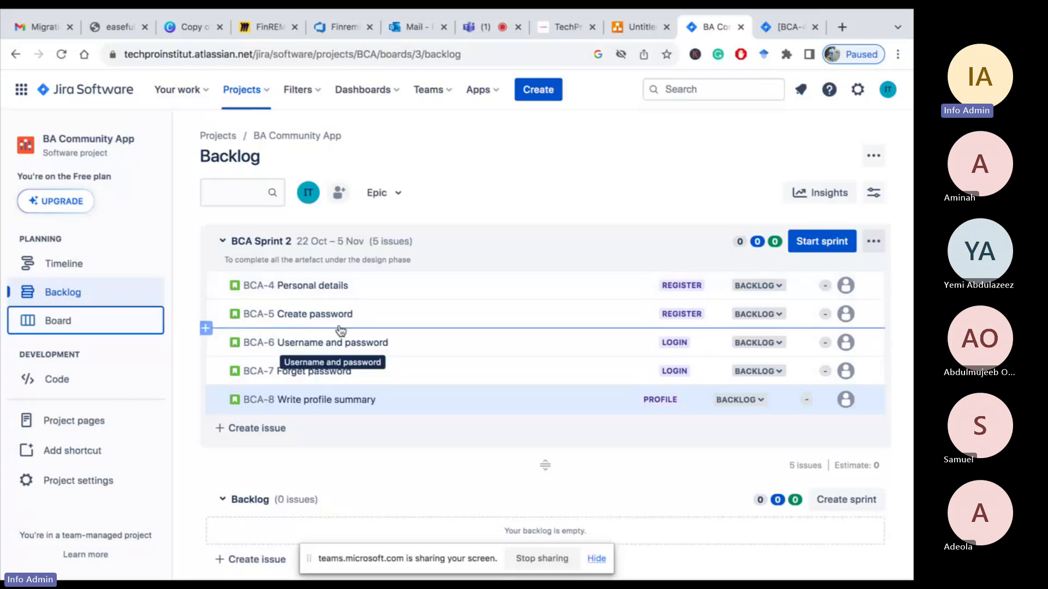
left_click(845, 285)
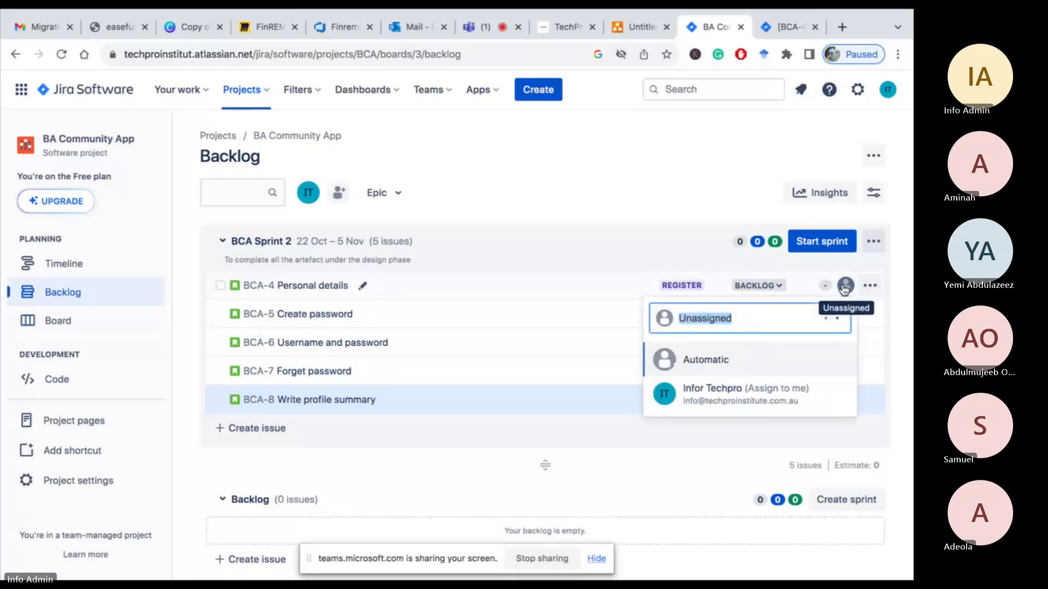
scroll(702, 457, "down", 3)
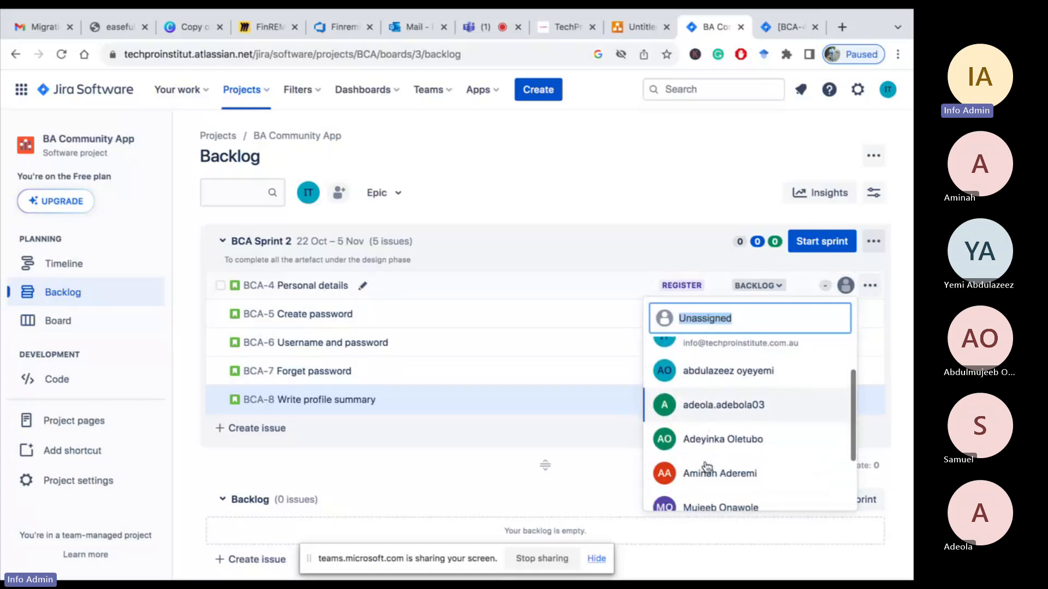
scroll(698, 458, "down", 2)
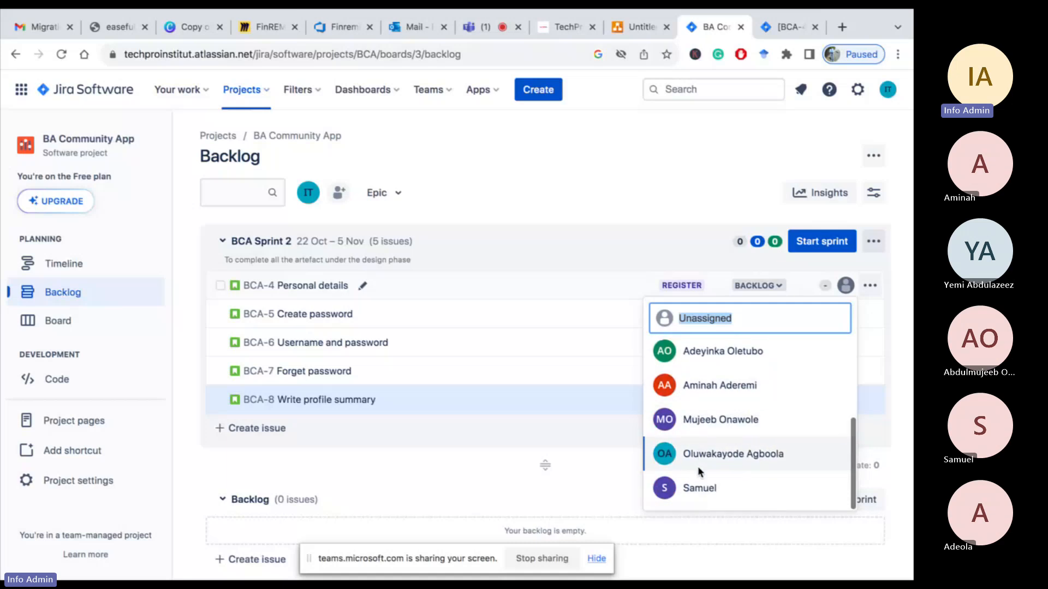
left_click(712, 419)
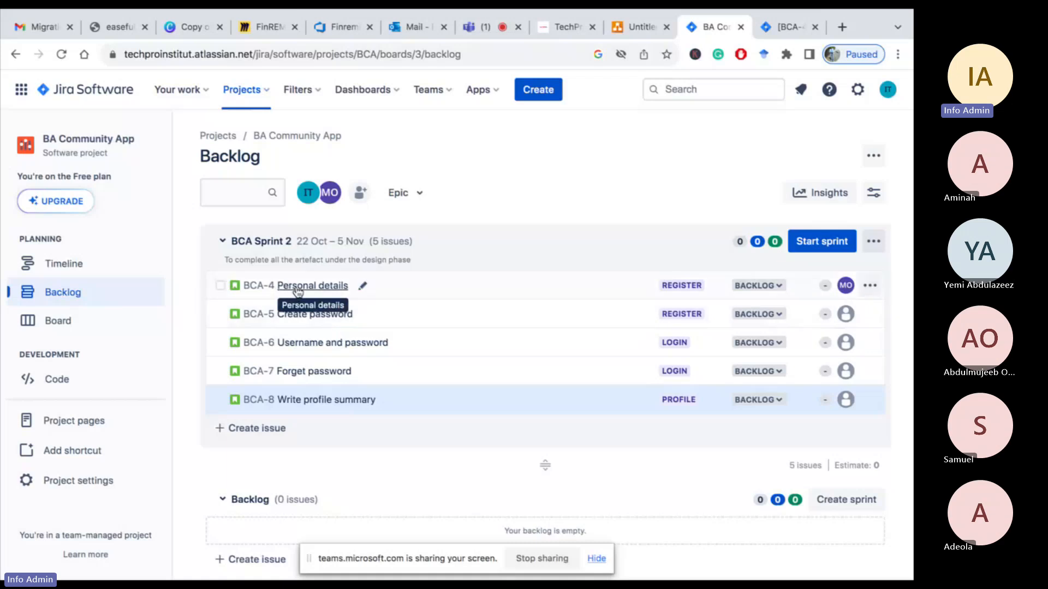
Assign the Create password and Username and password stories to two other team members
left_click(846, 314)
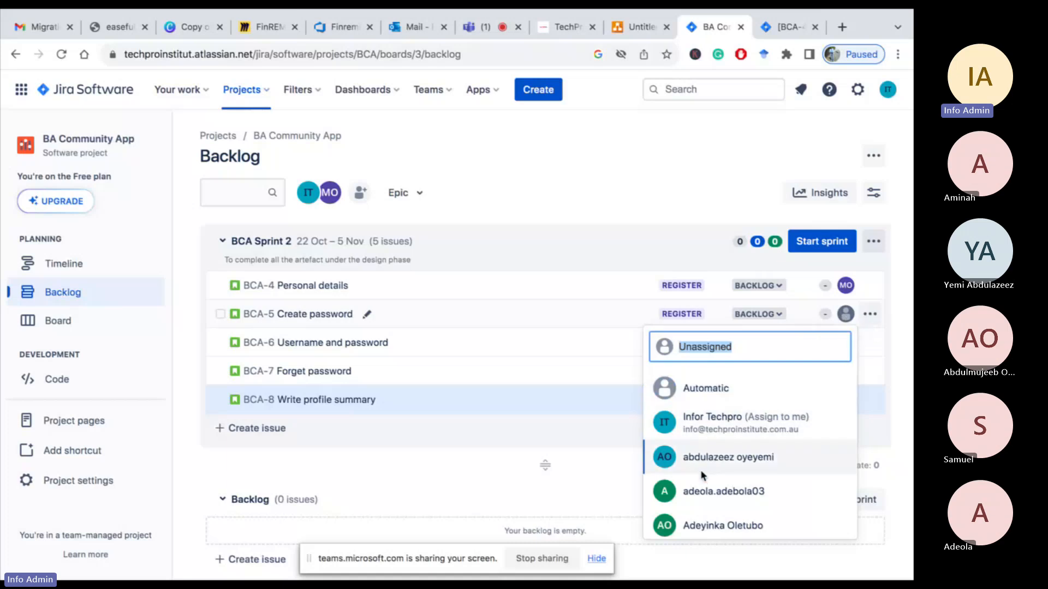
scroll(701, 473, "down", 2)
left_click(705, 413)
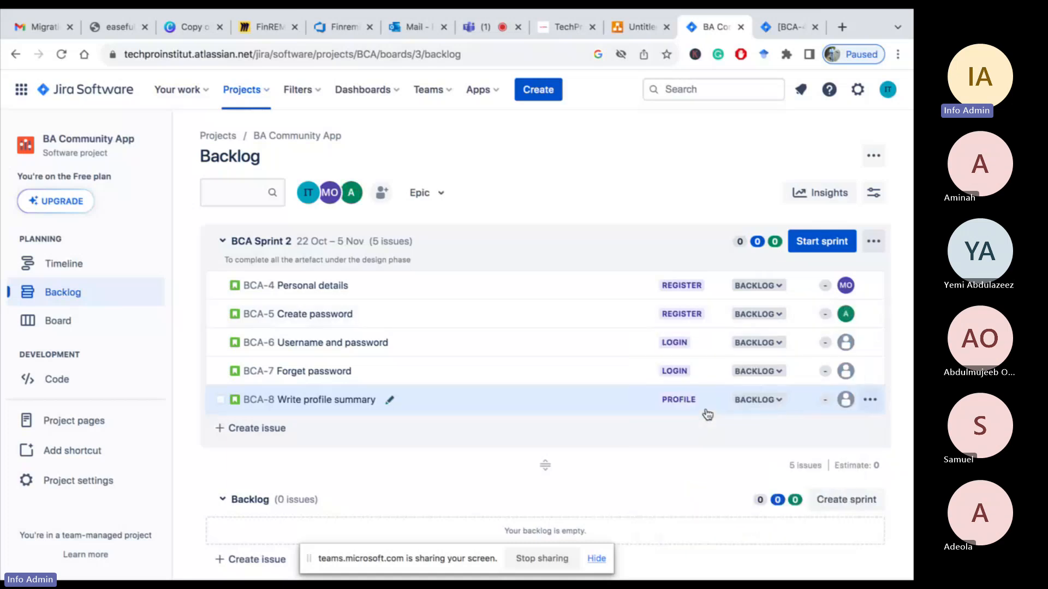
left_click(847, 343)
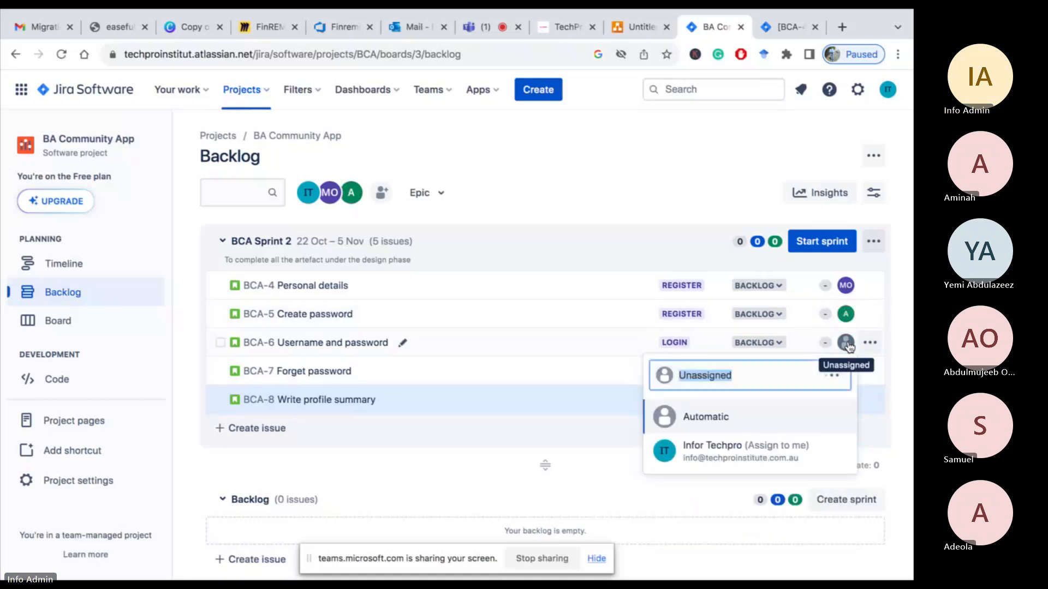
scroll(743, 431, "down", 1)
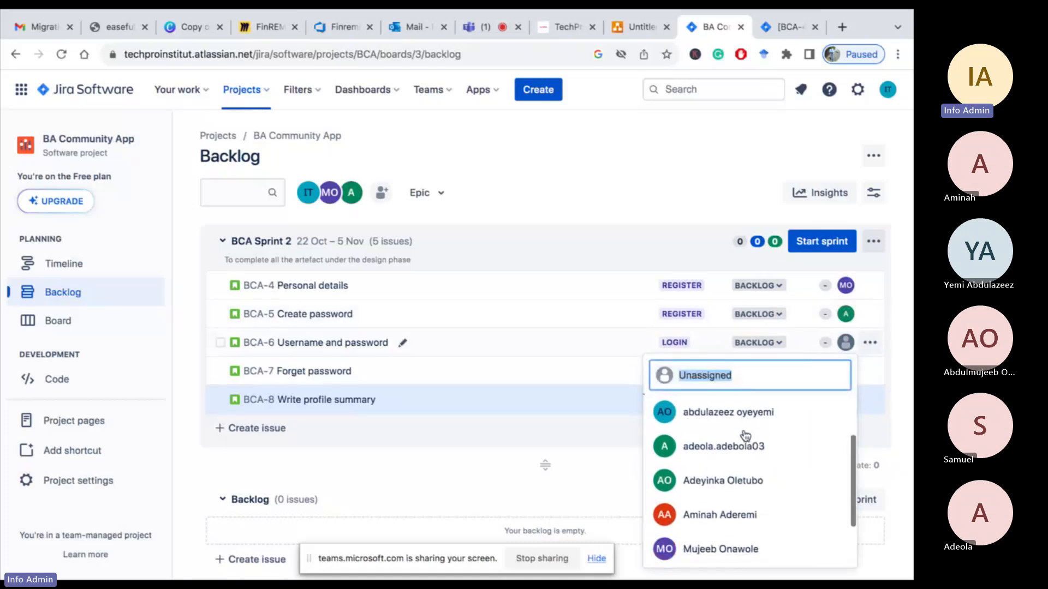
left_click(716, 517)
Assign the Forget password and Write profile summary stories to two further team members
left_click(846, 372)
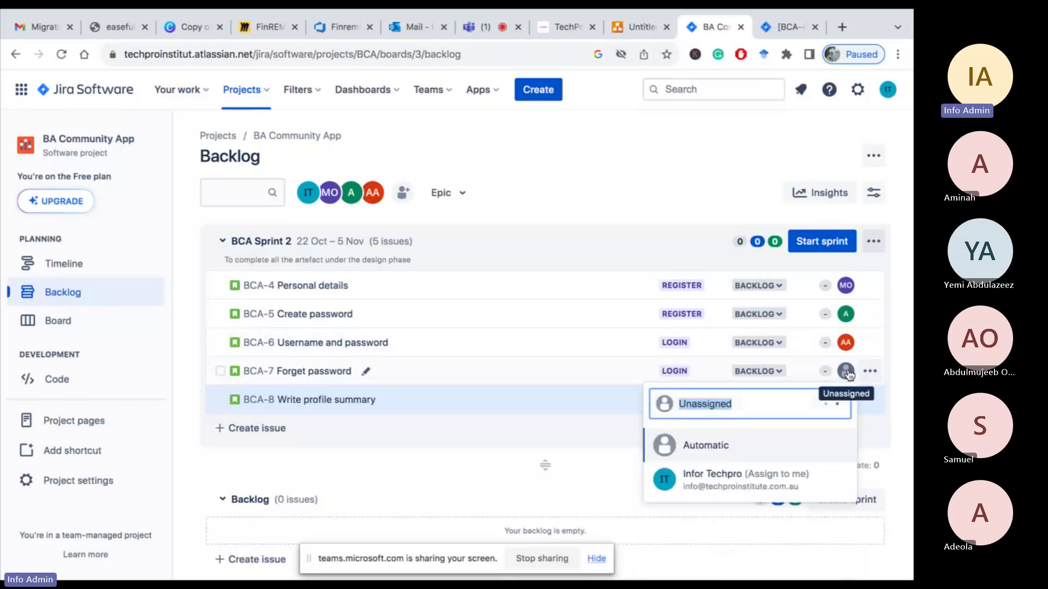
scroll(746, 463, "down", 2)
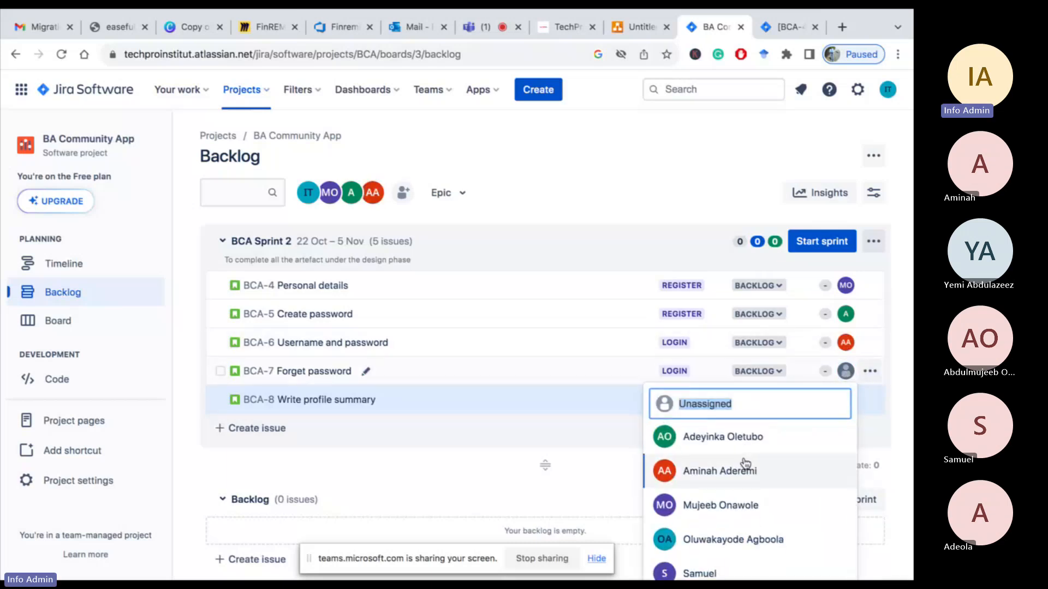
left_click(709, 574)
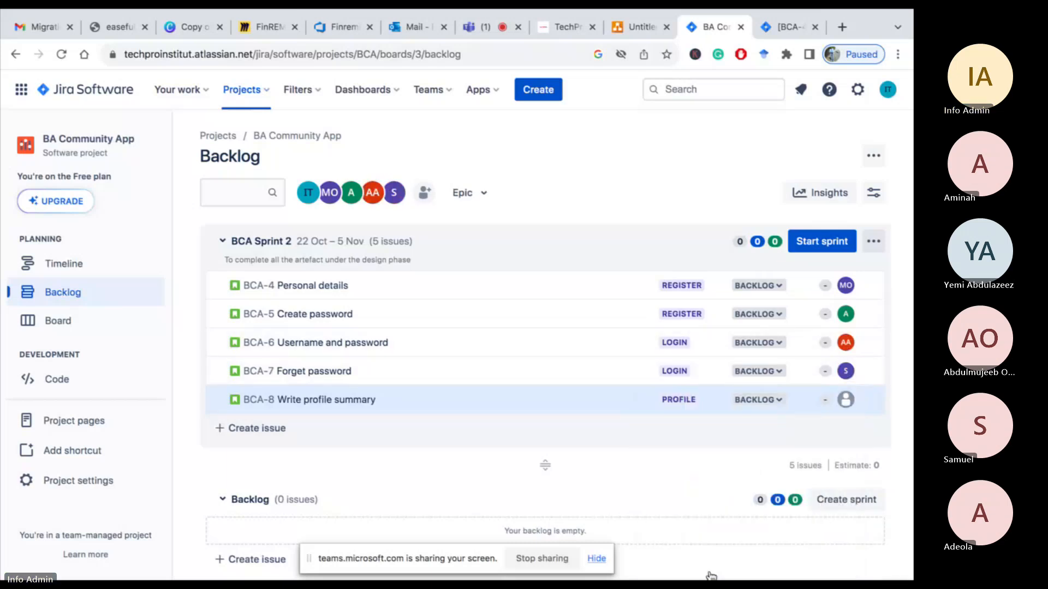
left_click(843, 400)
scroll(764, 488, "down", 2)
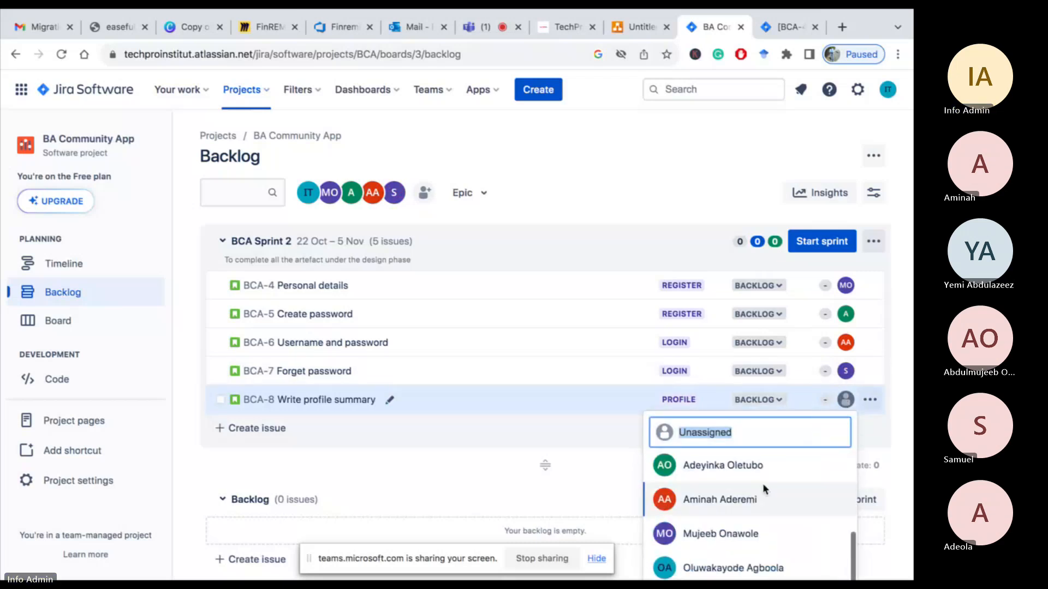
left_click(743, 568)
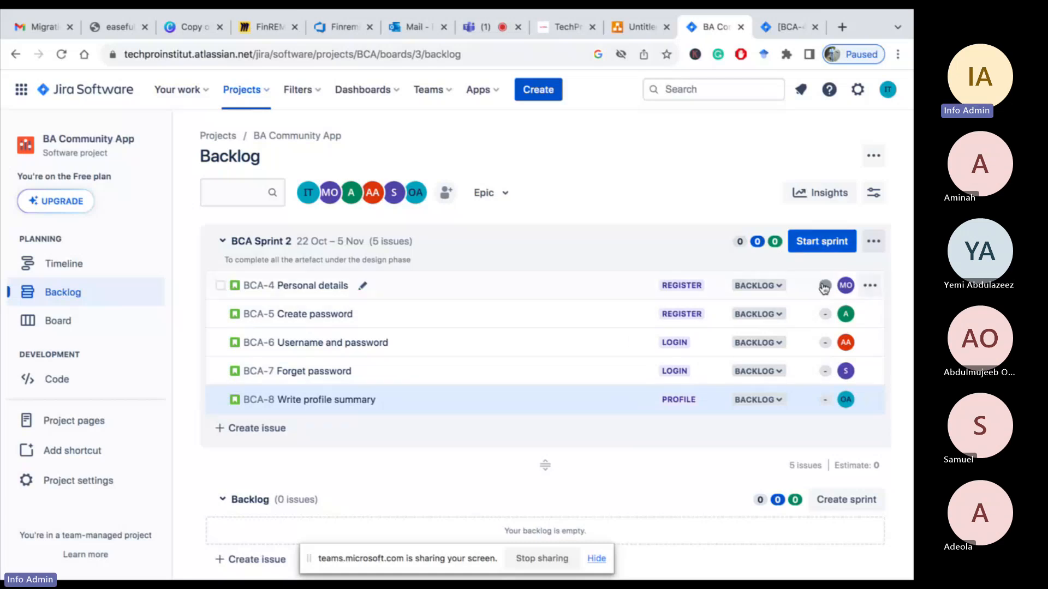
Start BCA Sprint 2 with its end date set to 06/11/2023
left_click(824, 242)
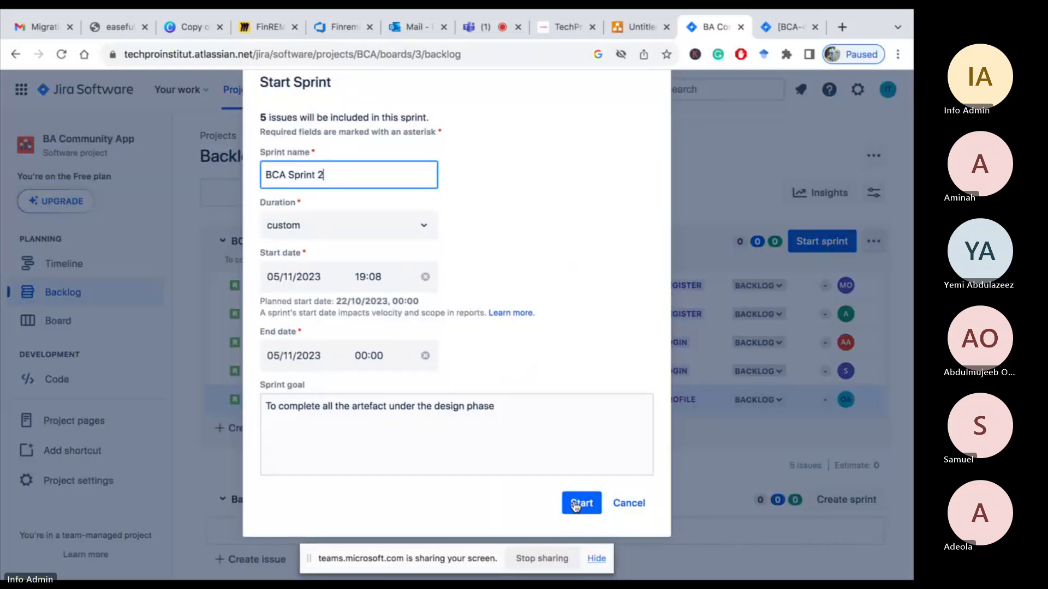
left_click(575, 502)
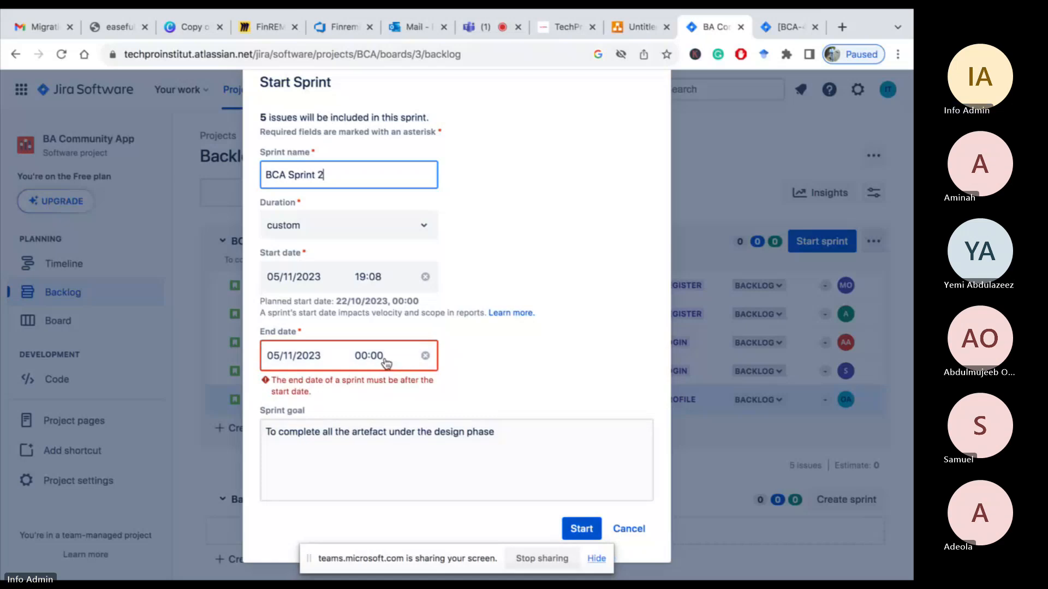
left_click(291, 359)
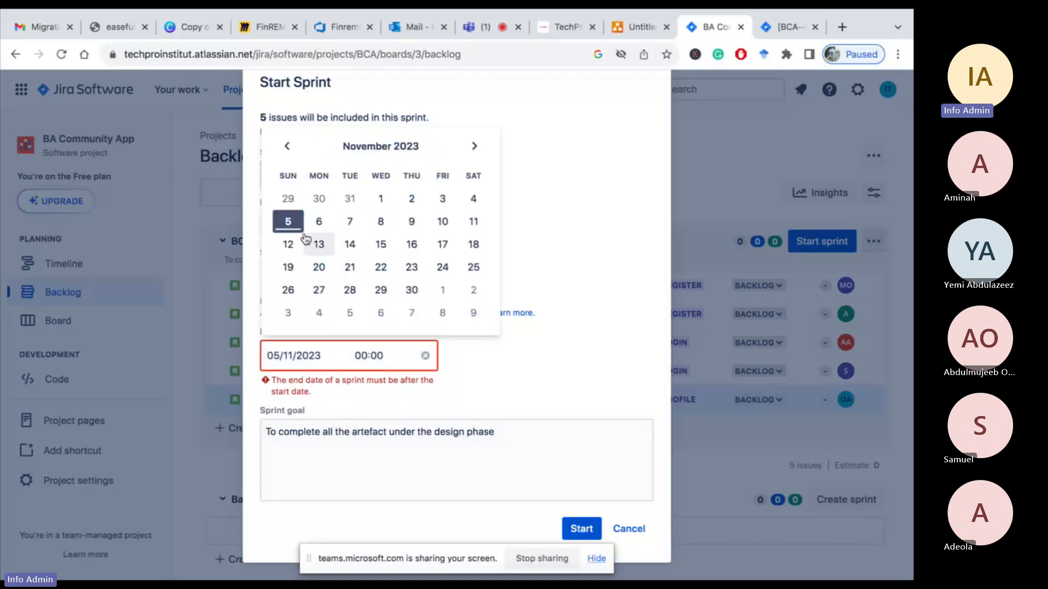
left_click(319, 222)
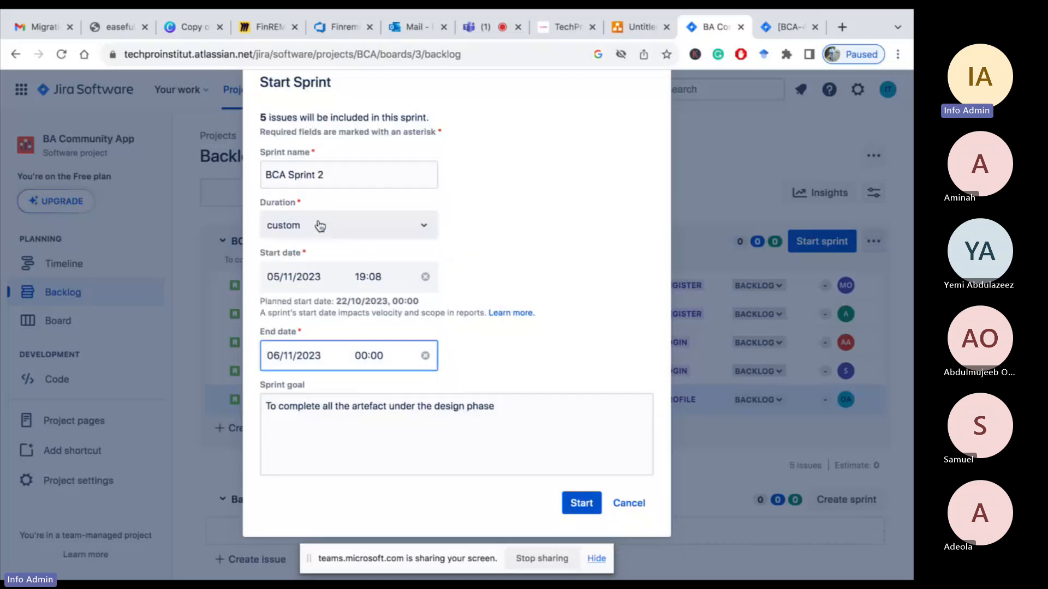
left_click(582, 505)
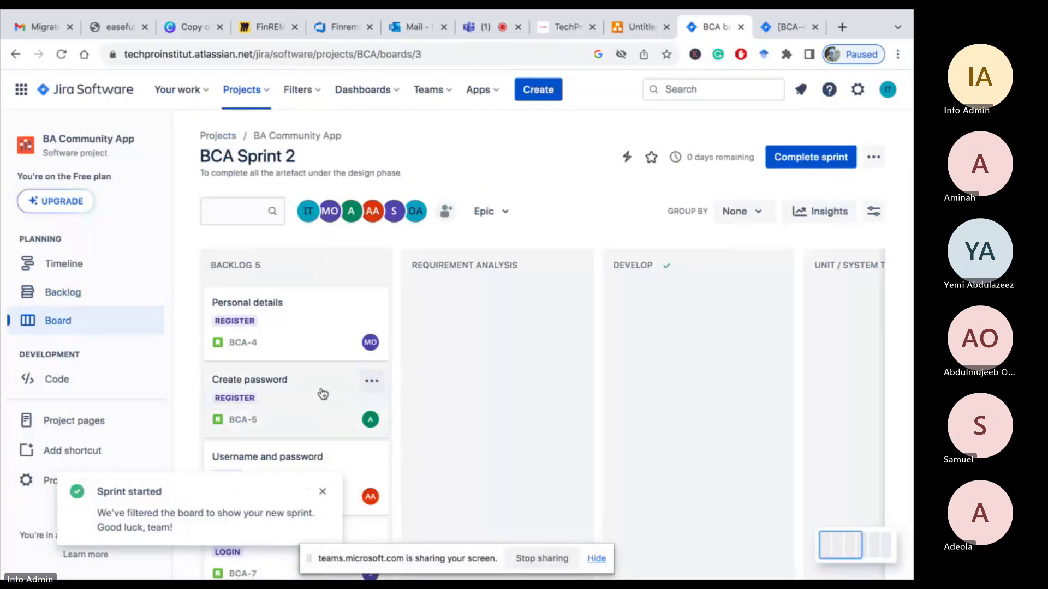
left_click(324, 493)
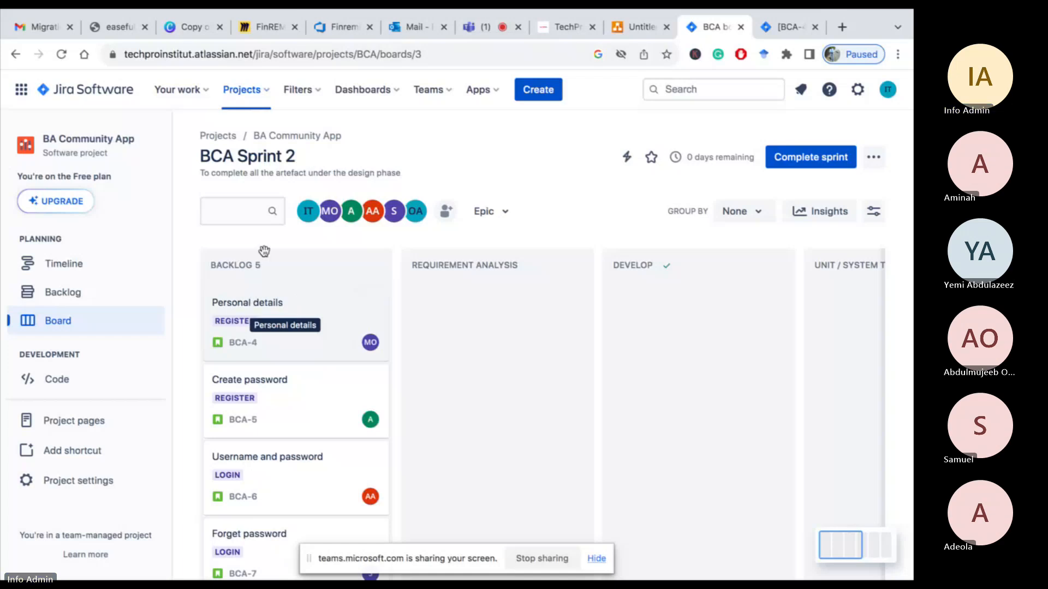
Filter the sprint board by one assignee and open the Personal details story to review it
left_click(330, 213)
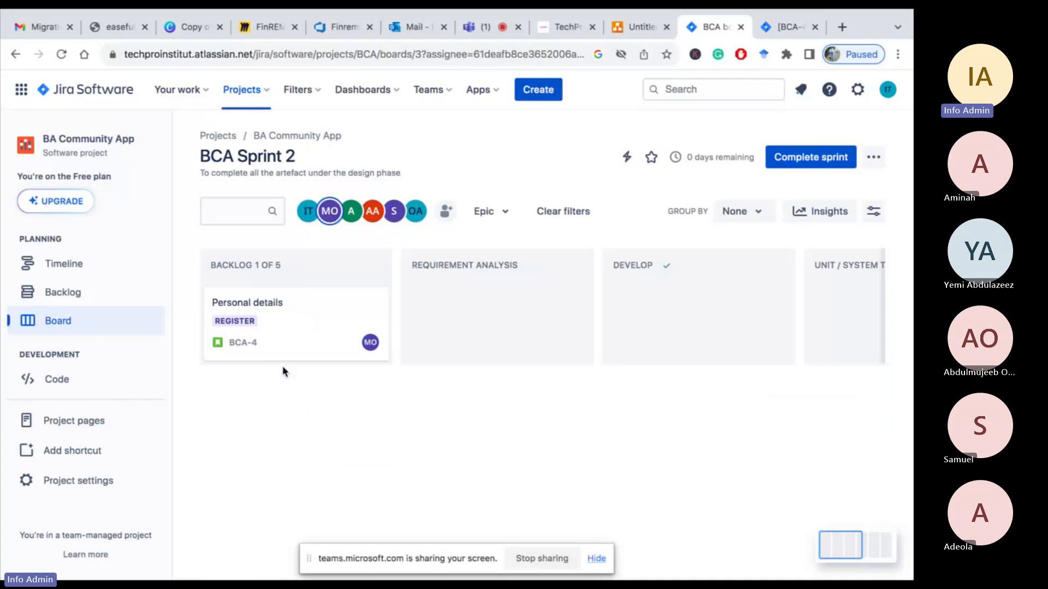
left_click(249, 306)
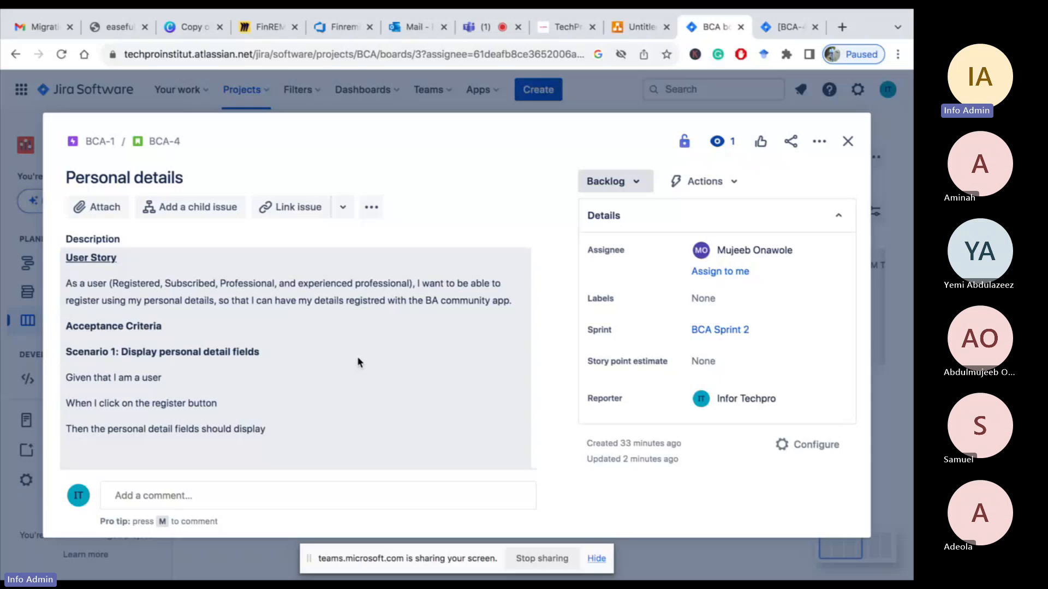
left_click(849, 142)
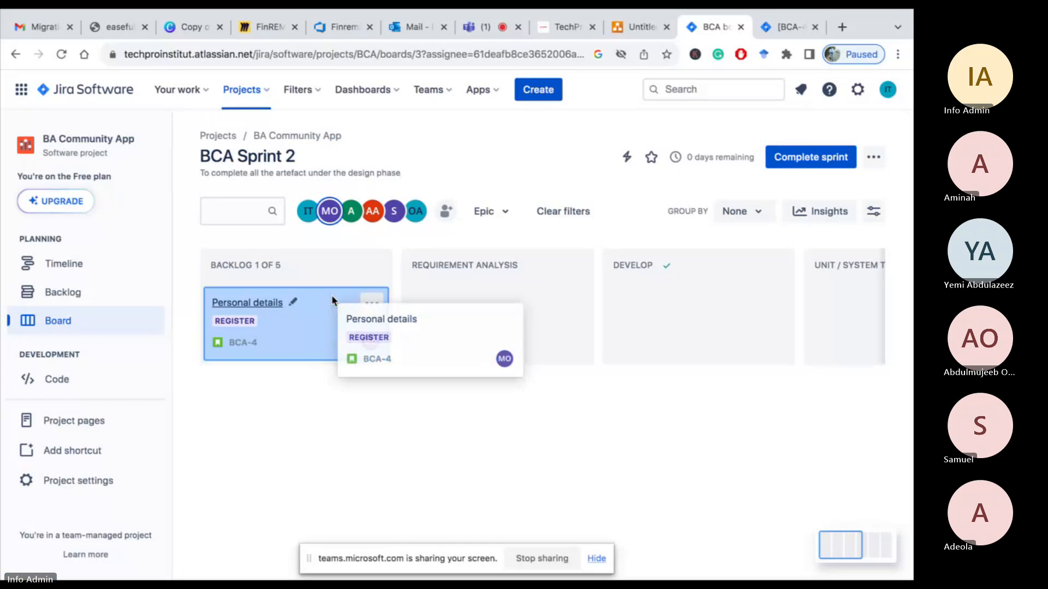
Move the Personal details story from Backlog through Requirement Analysis into the Develop column
left_click_drag(334, 302, 407, 270)
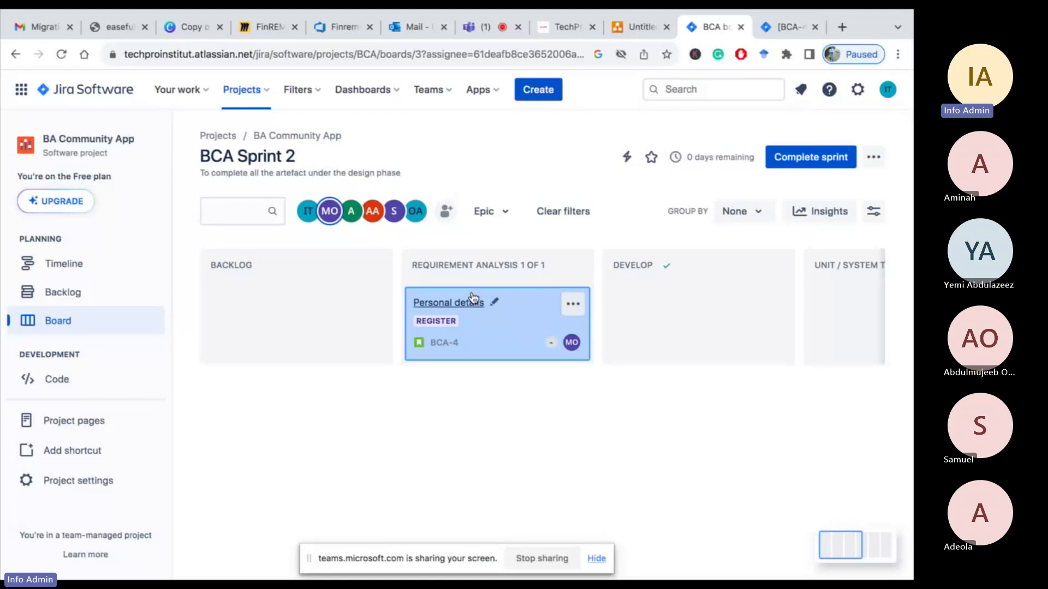
left_click_drag(475, 297, 601, 279)
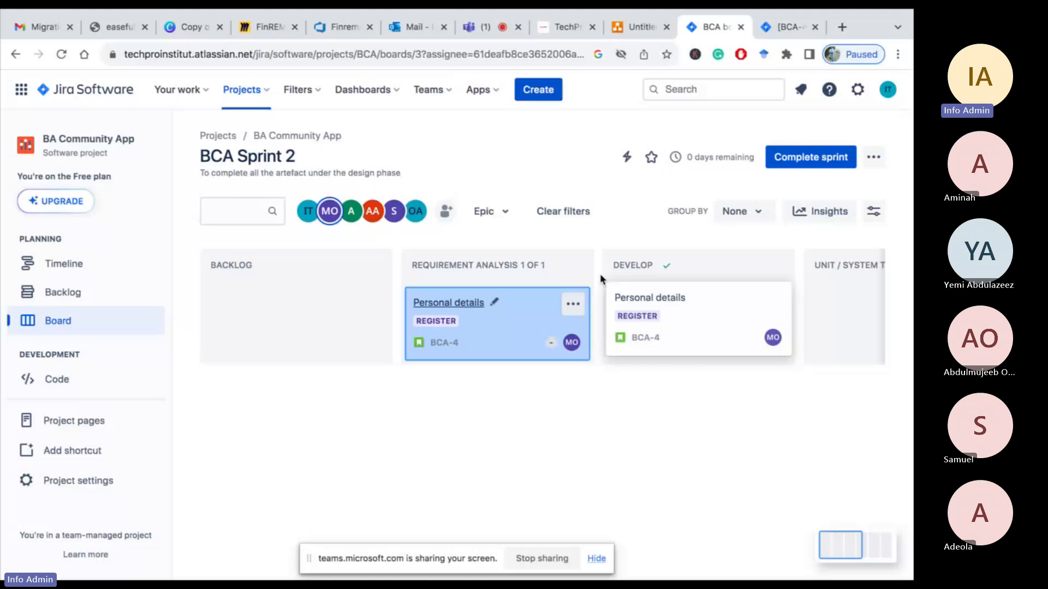
left_click_drag(601, 274, 600, 274)
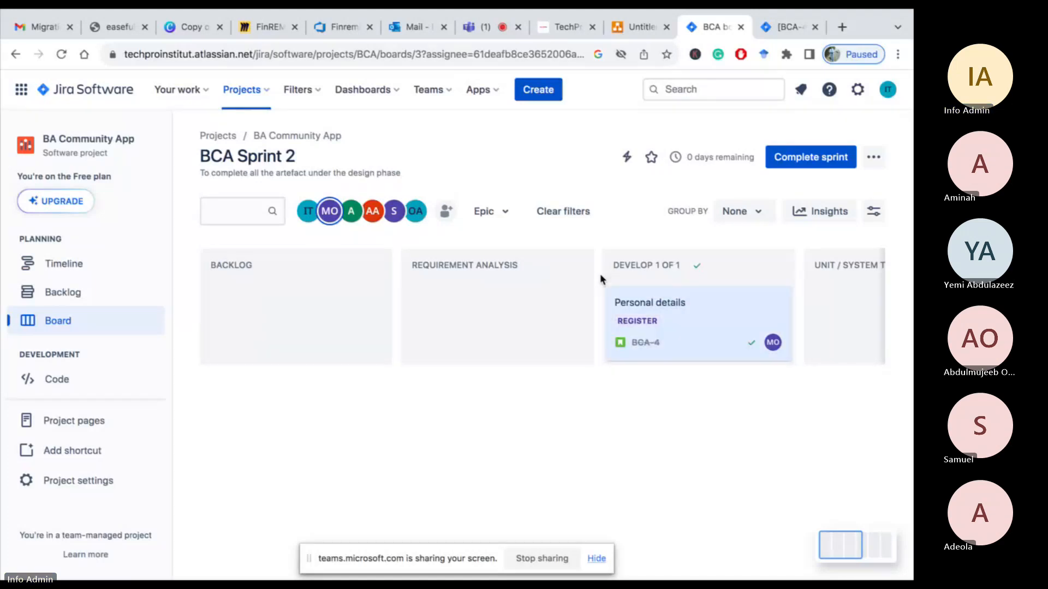
Reassign the Personal details story to a different team member
left_click(772, 344)
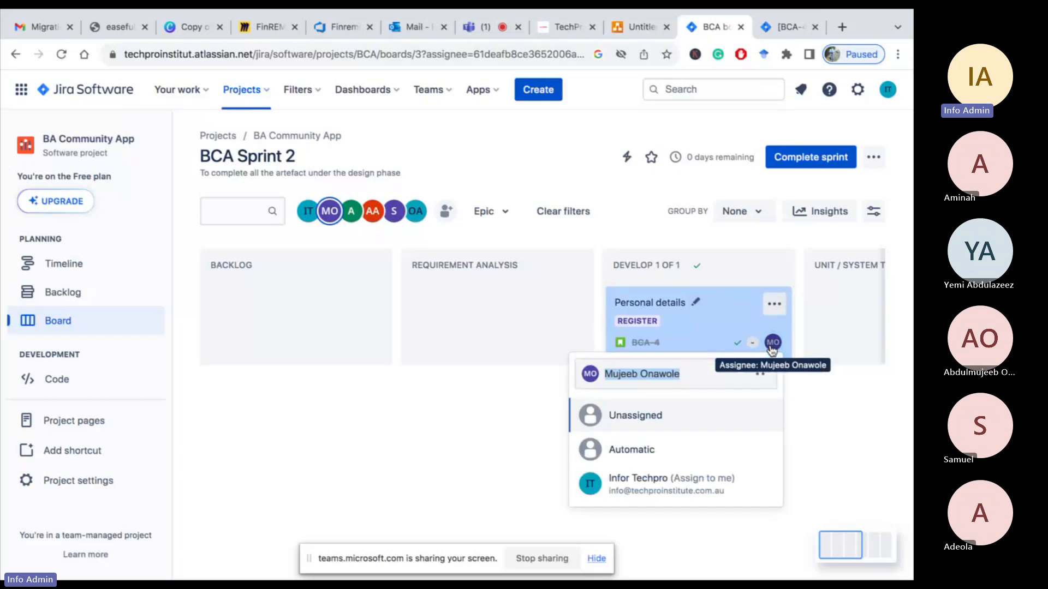
scroll(663, 463, "down", 3)
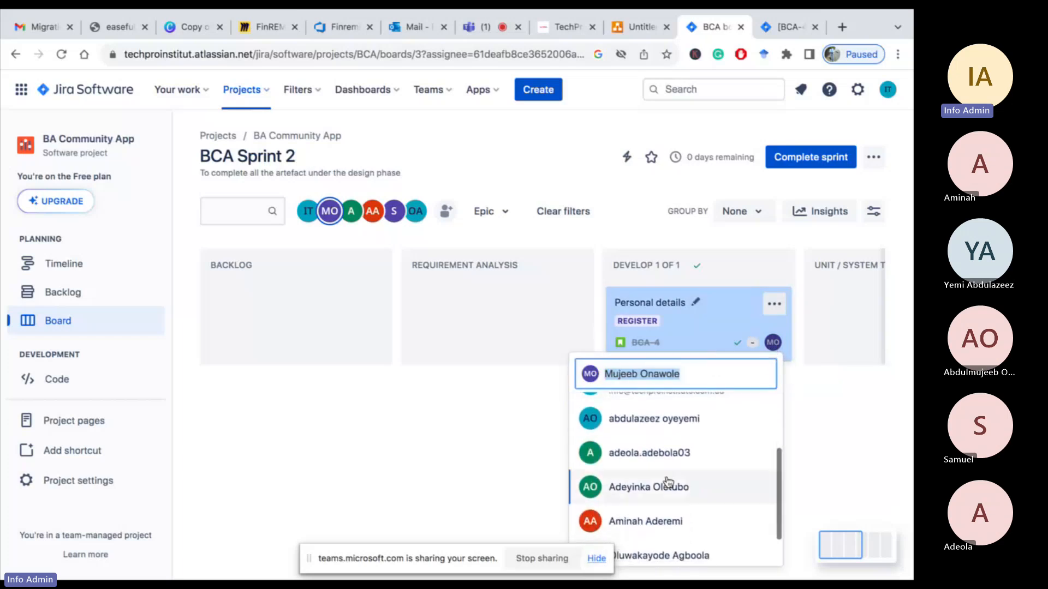
left_click(662, 425)
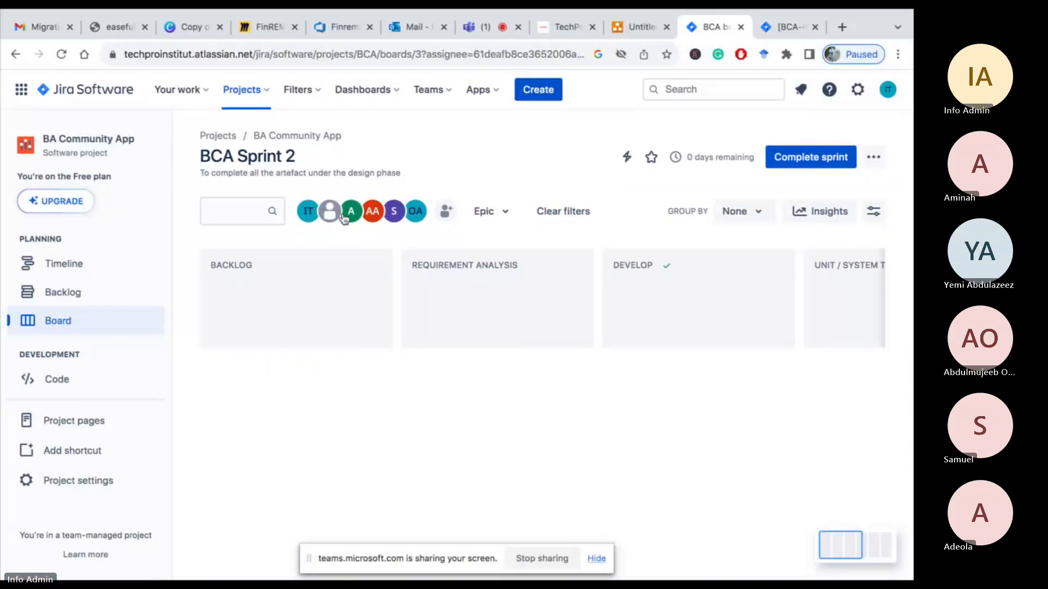
left_click(446, 214)
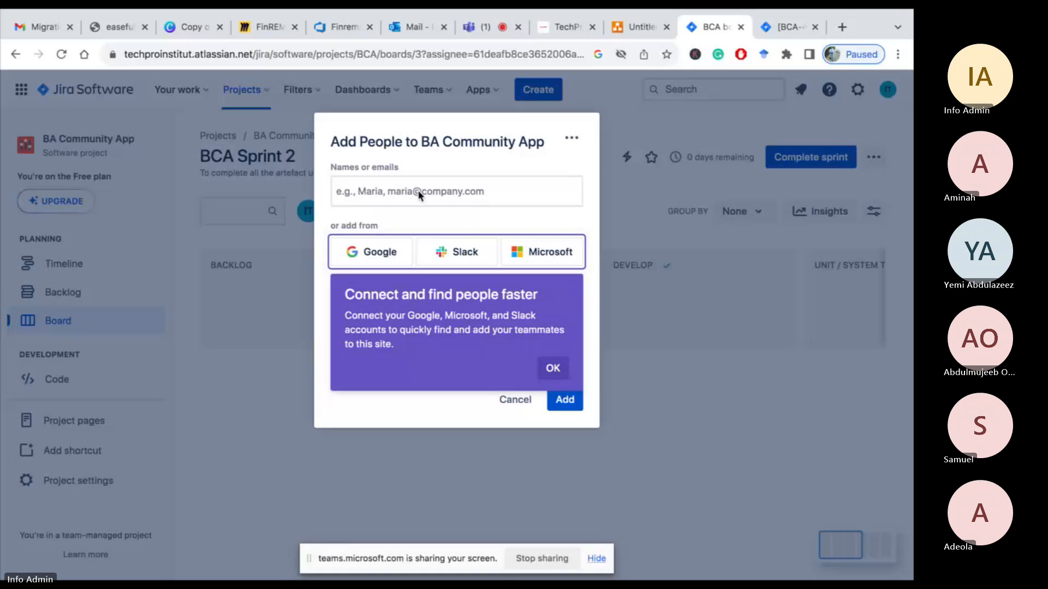
left_click(553, 368)
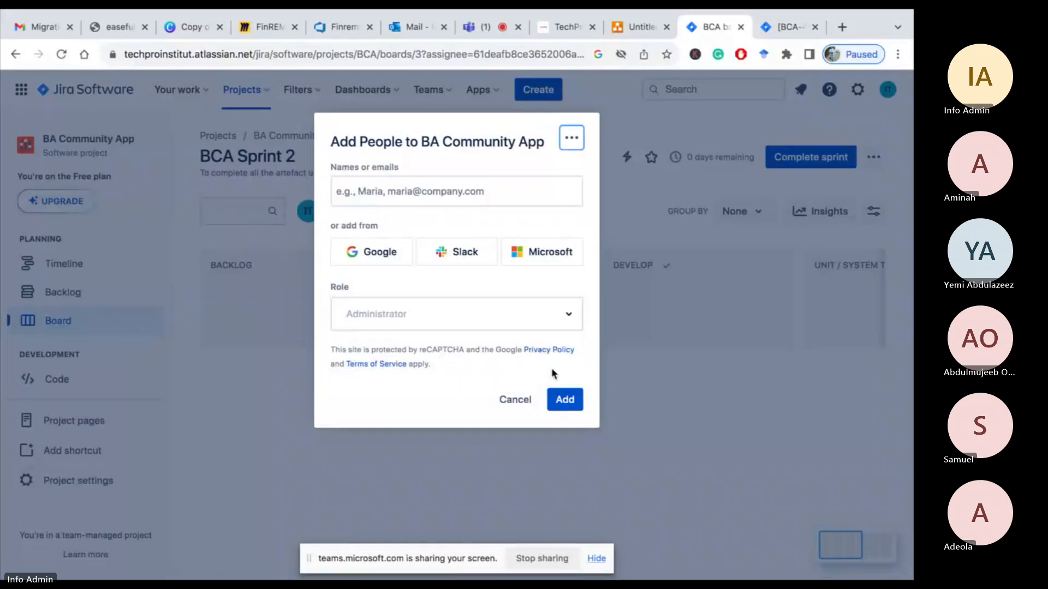
left_click(562, 405)
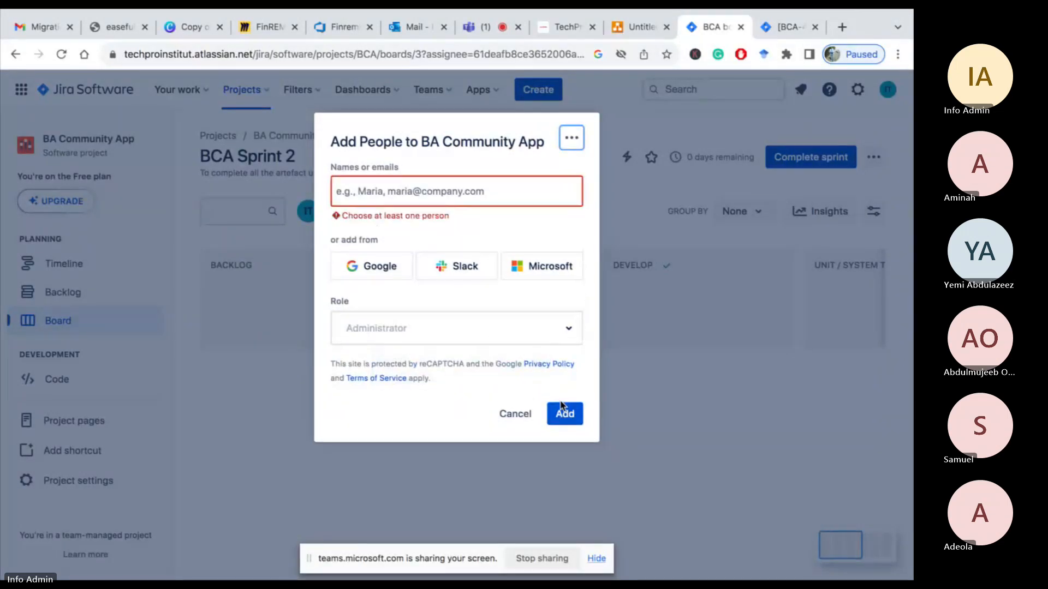
left_click(418, 192)
type("y")
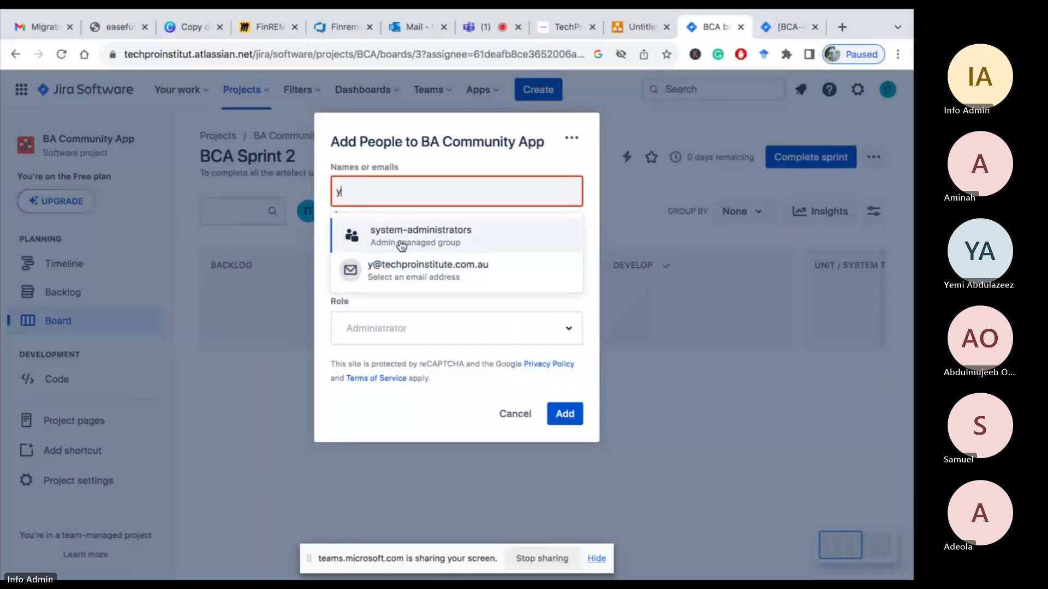
type("h")
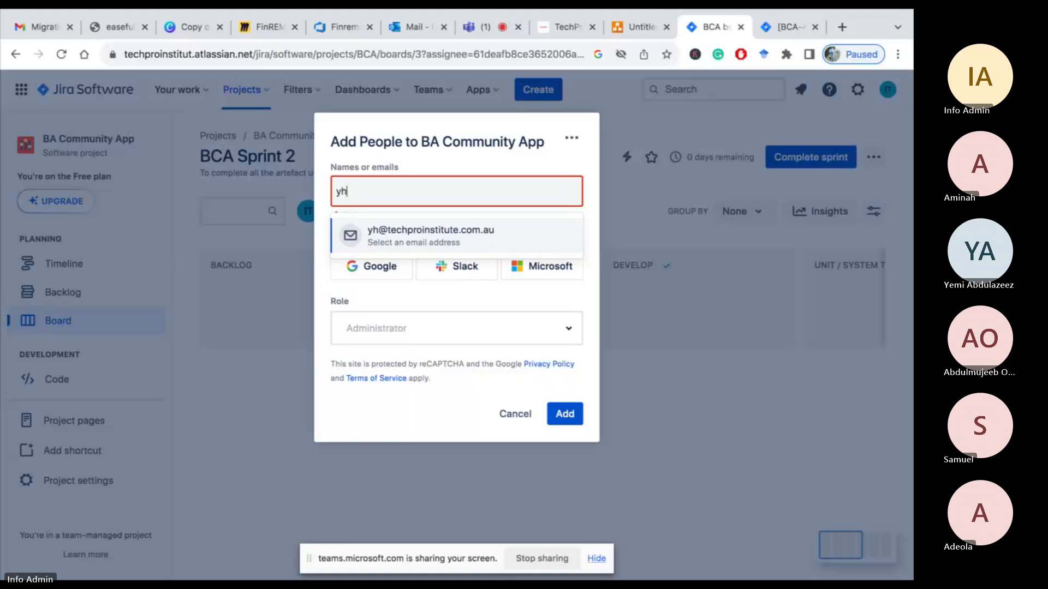
key("BackSpace")
key("BackSpace")
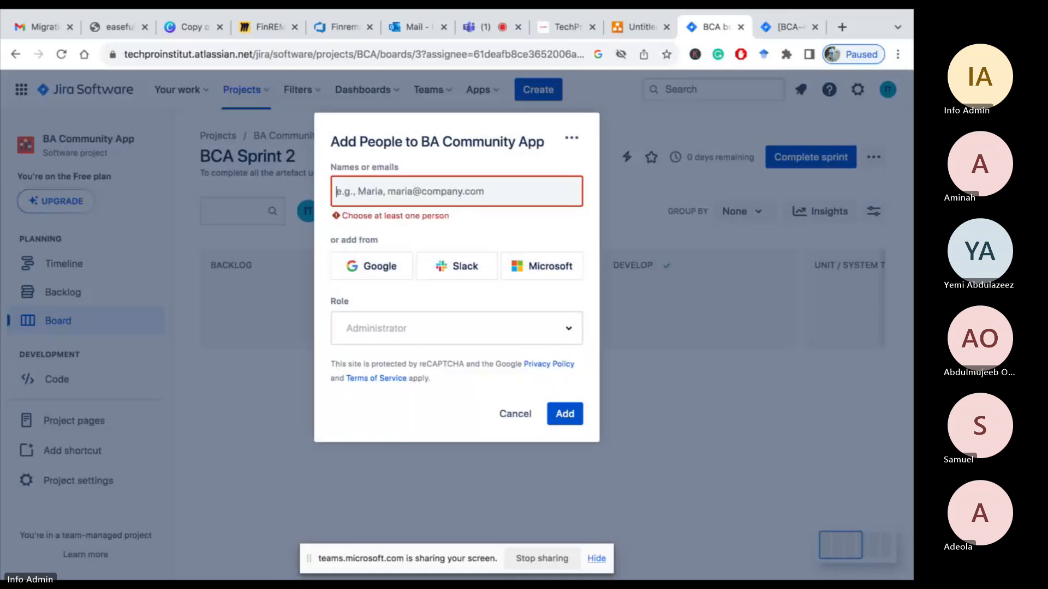
type("az")
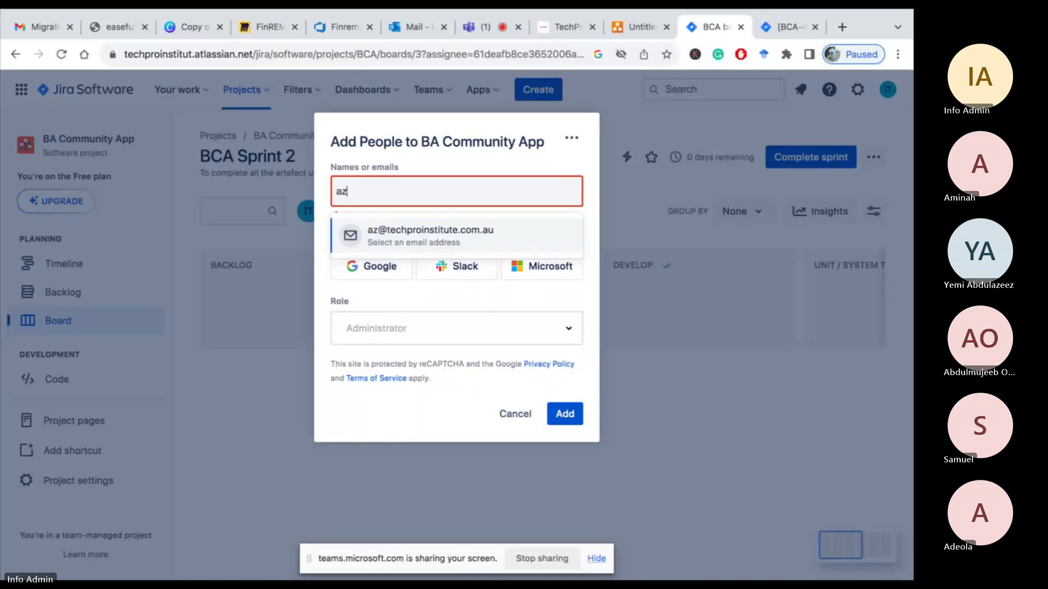
key("BackSpace")
key("BackSpace")
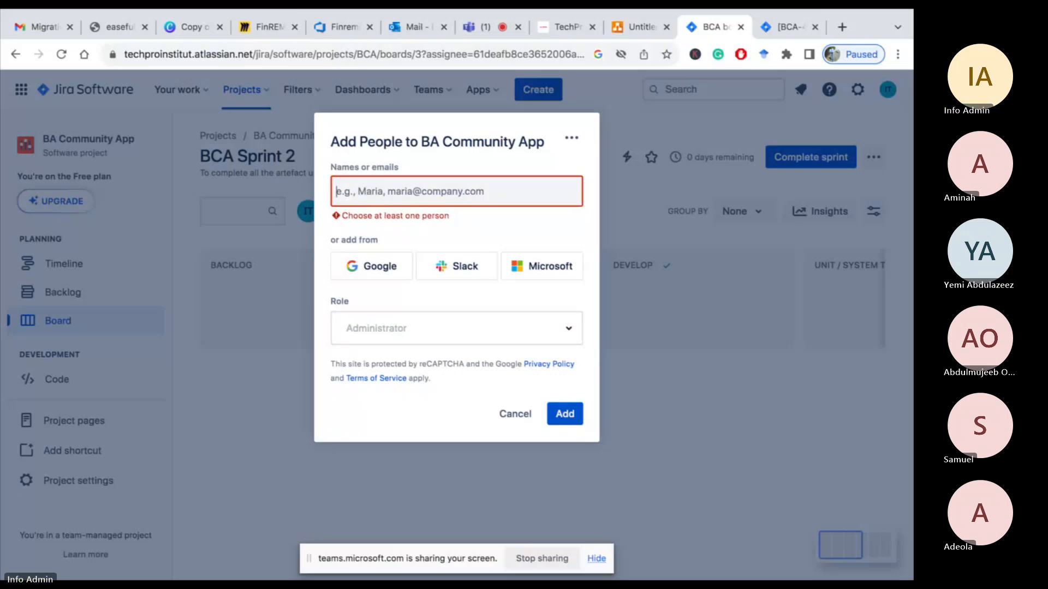
type("y")
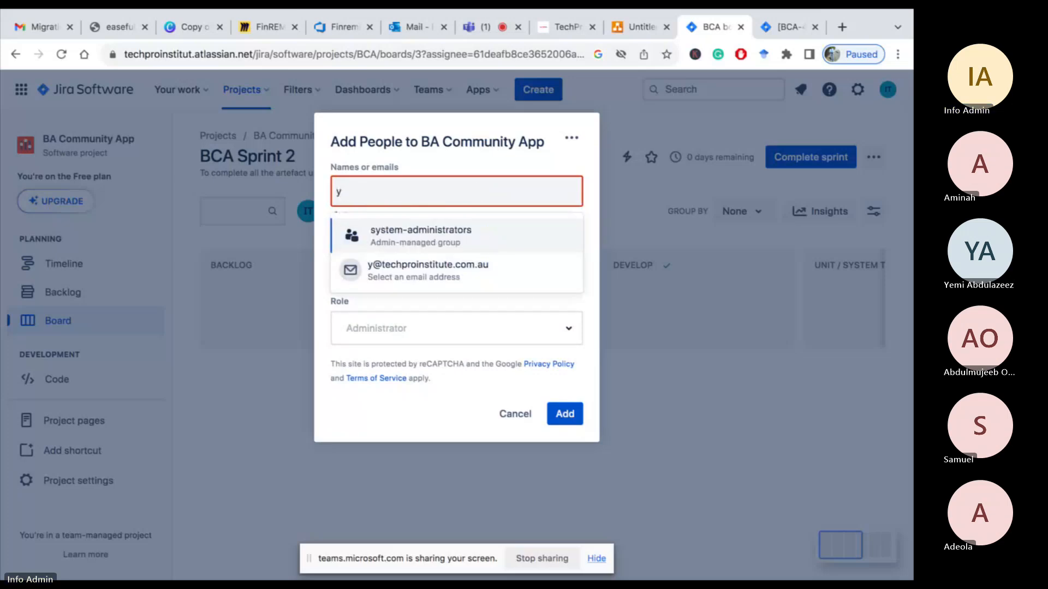
type("h")
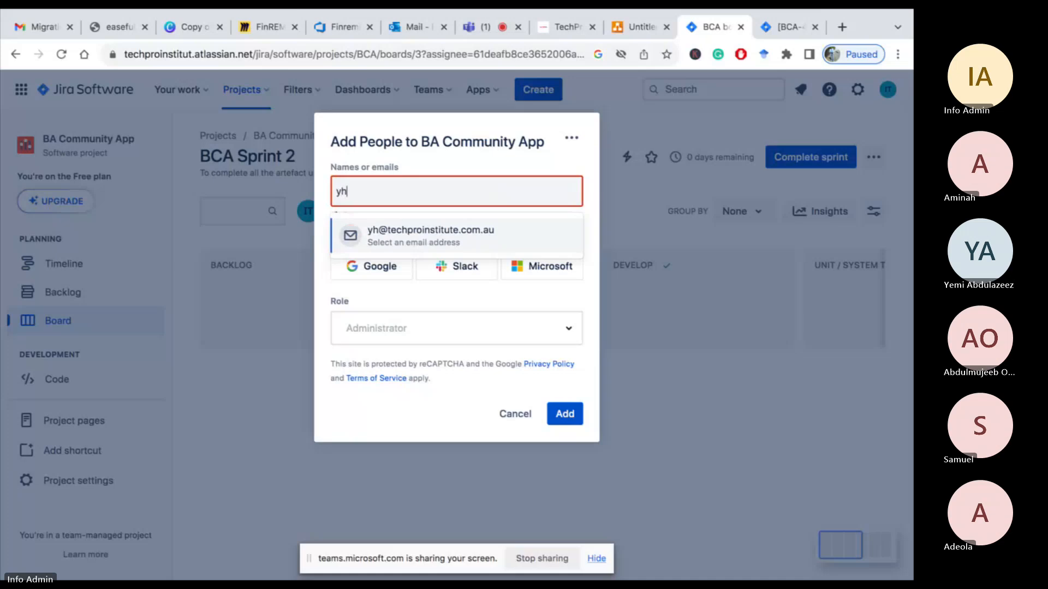
key("BackSpace")
key("BackSpace")
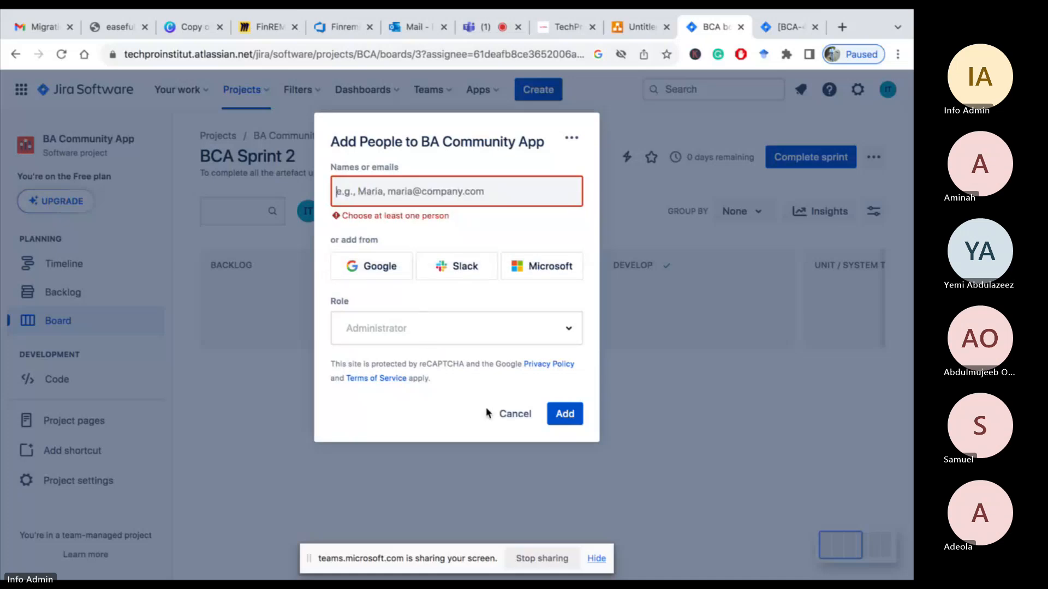
left_click(515, 416)
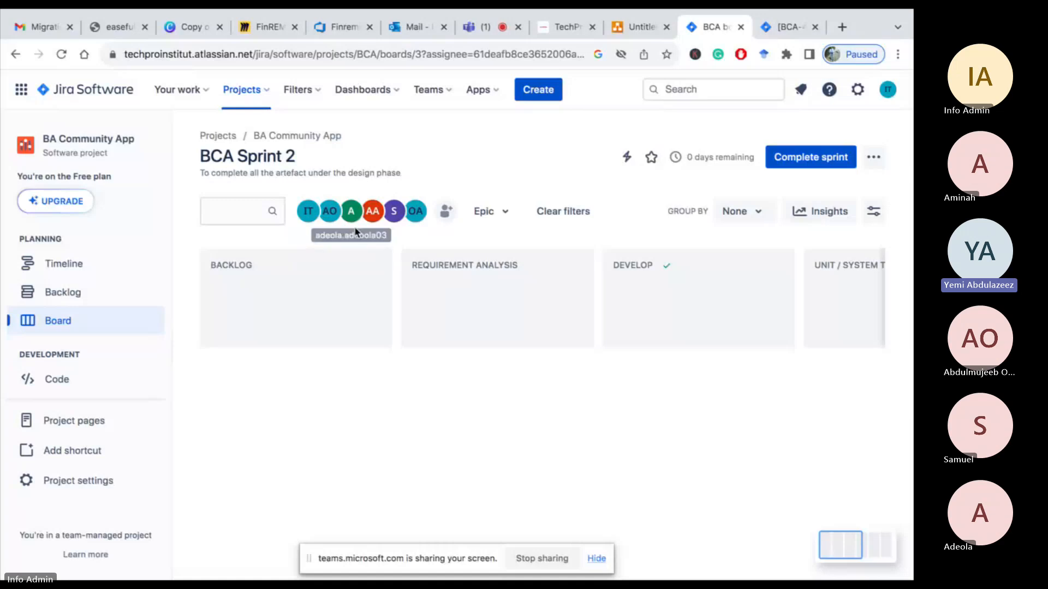
Switch to Microsoft Teams and copy a participant's e-mail address from the meeting chat
left_click(484, 31)
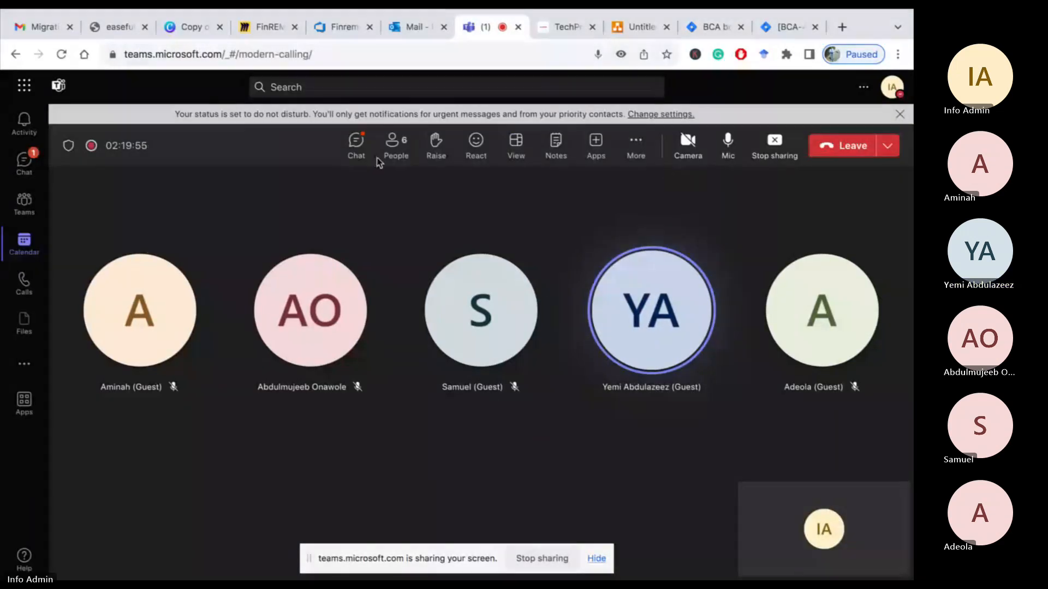
left_click(394, 146)
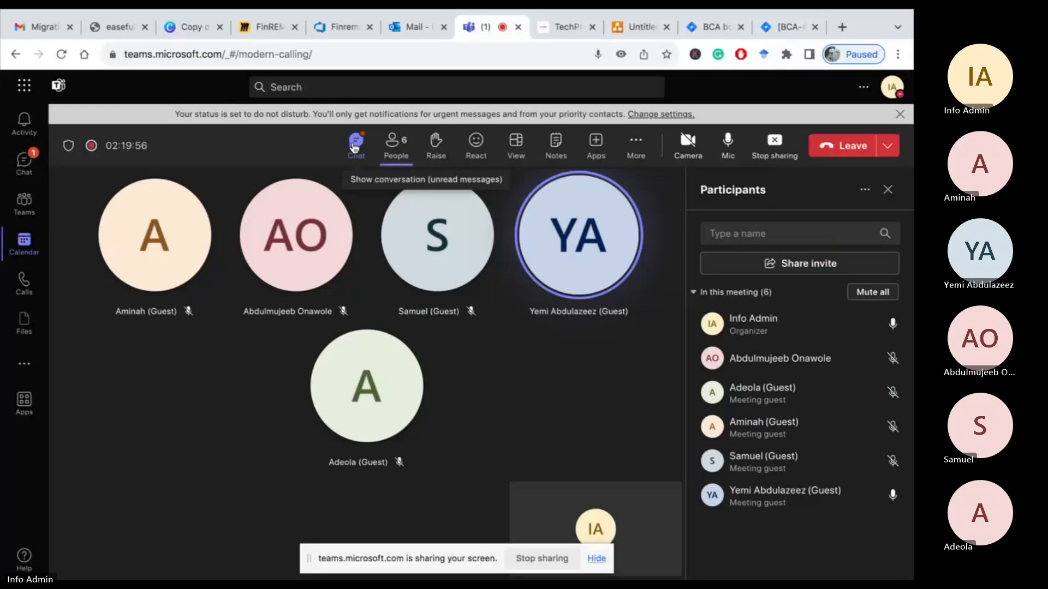
left_click(355, 146)
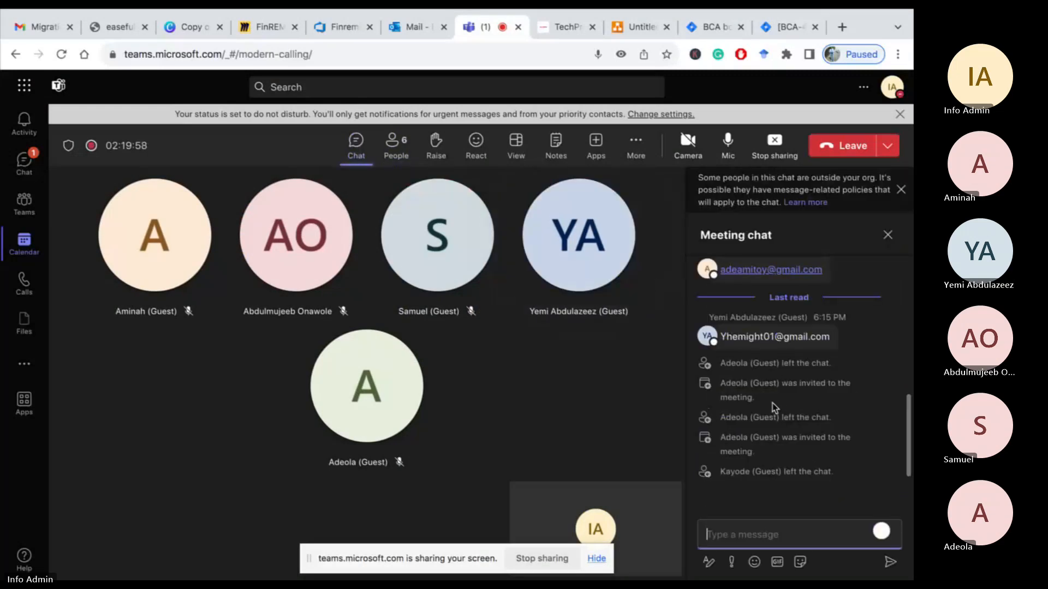
scroll(762, 392, "up", 3)
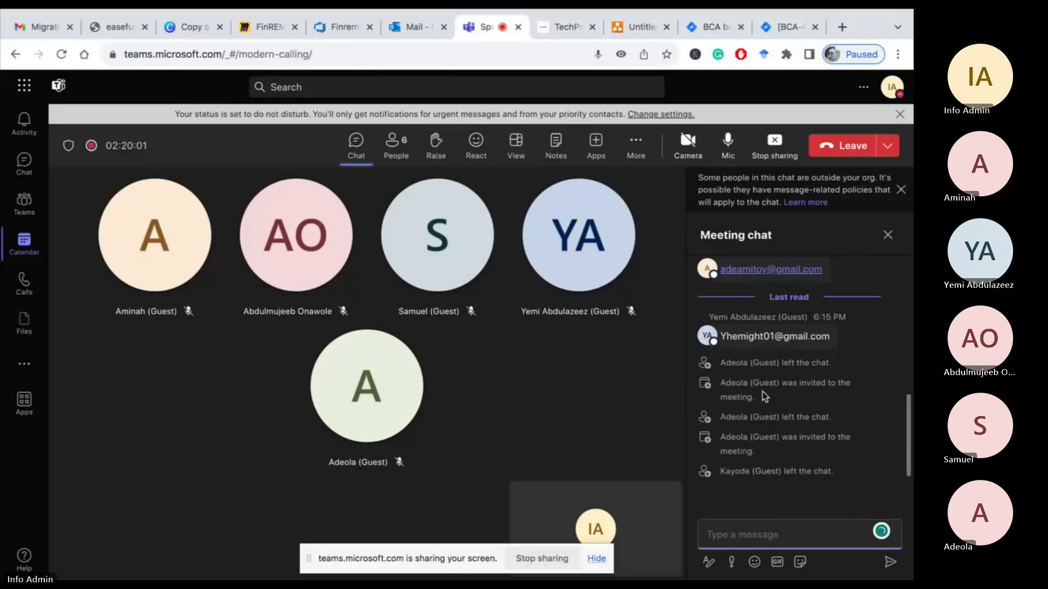
scroll(762, 392, "up", 5)
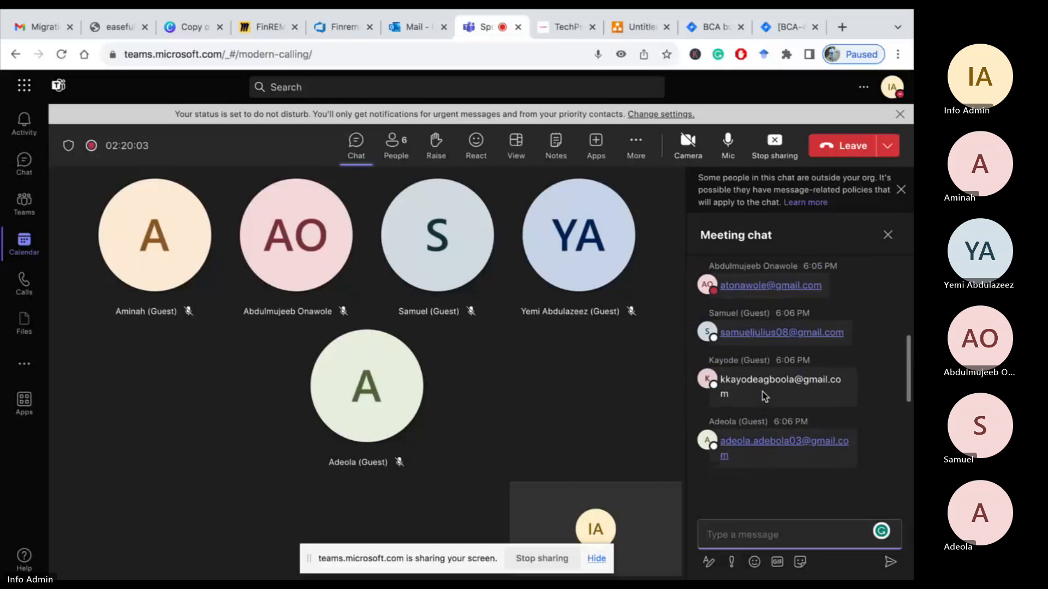
scroll(764, 396, "up", 2)
scroll(765, 398, "down", 7)
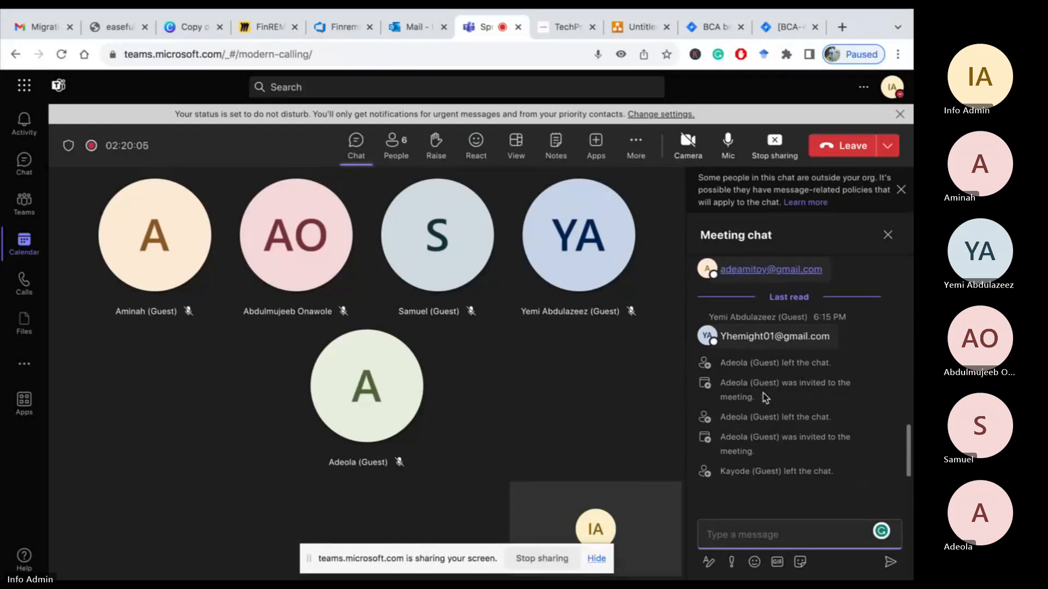
mouse_move(818, 341)
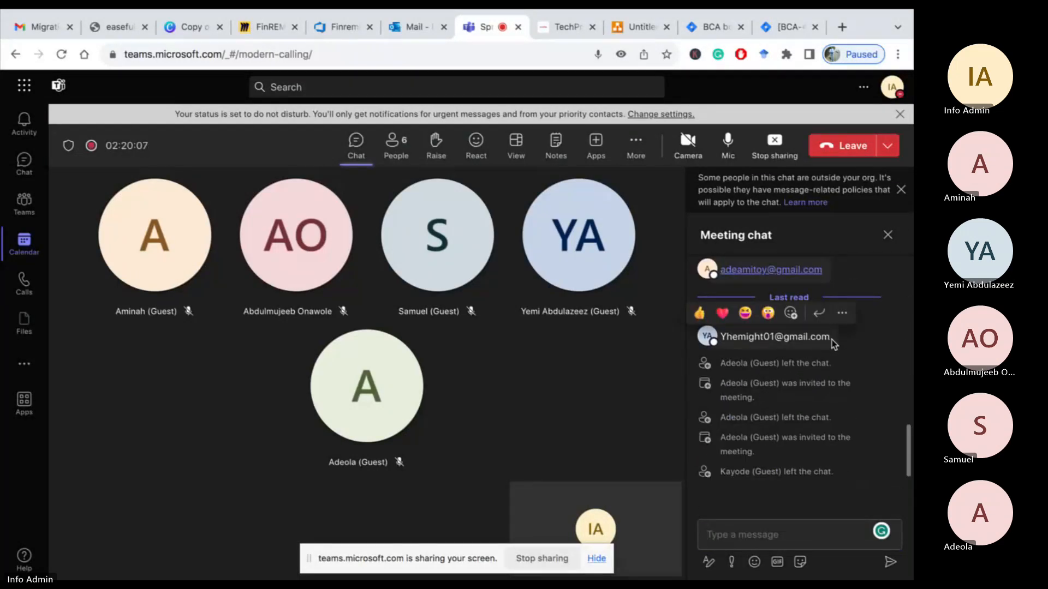
left_click_drag(729, 343, 721, 340)
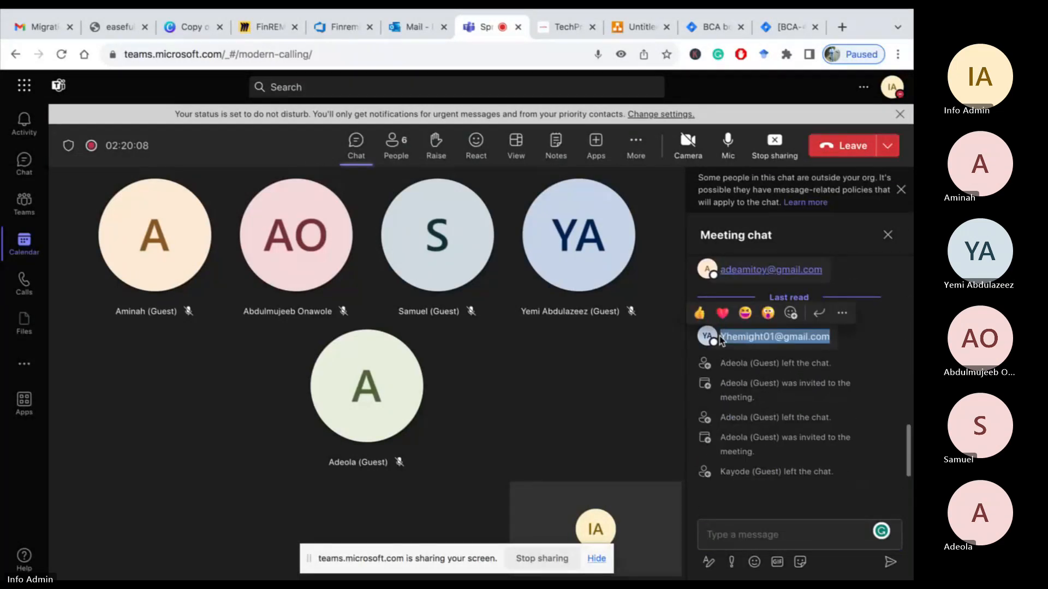
right_click(758, 336)
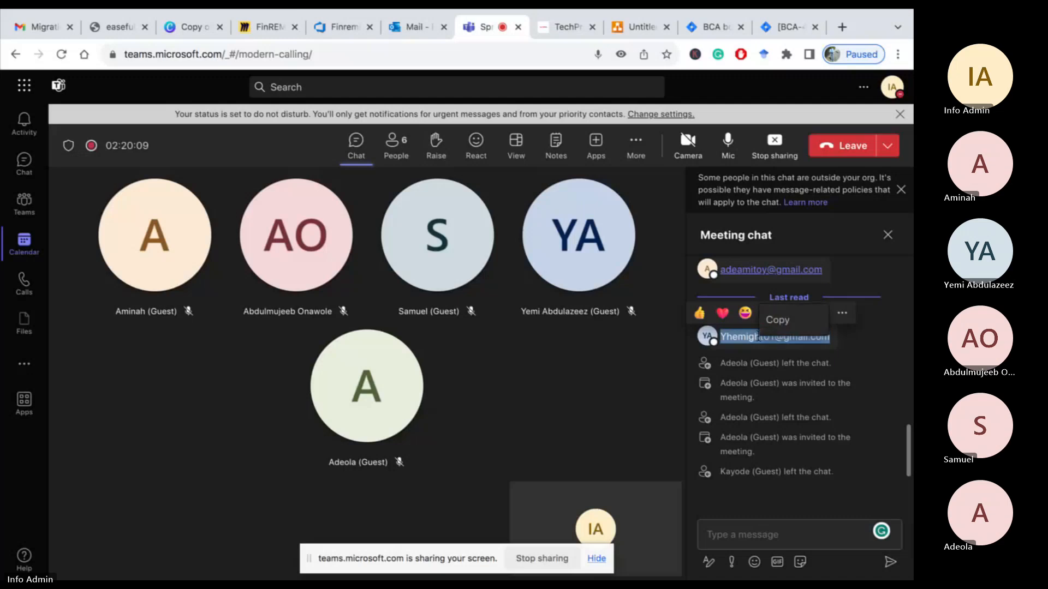
left_click(784, 325)
left_click(712, 27)
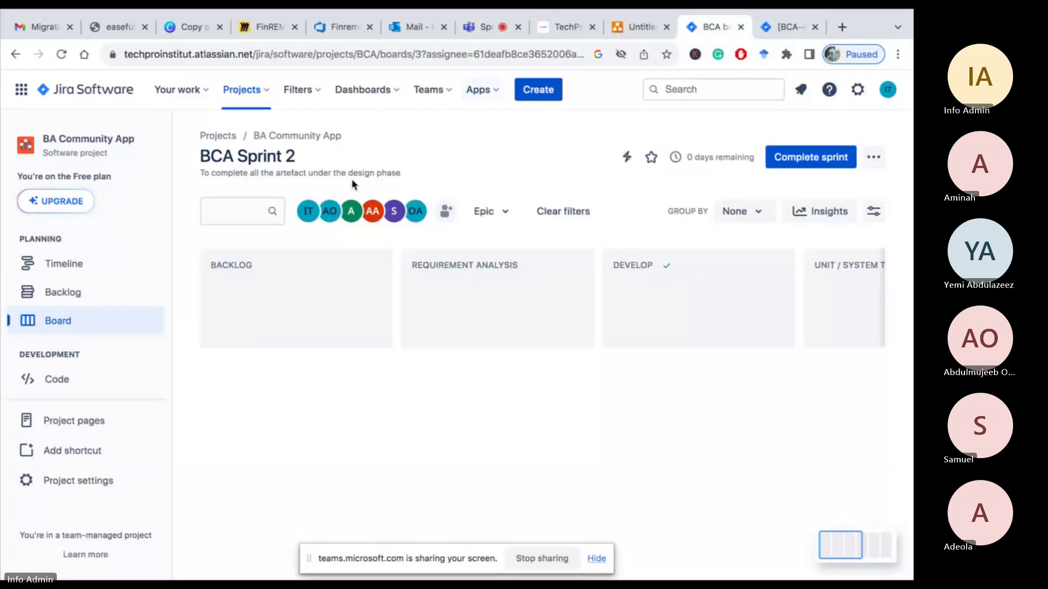
left_click(448, 212)
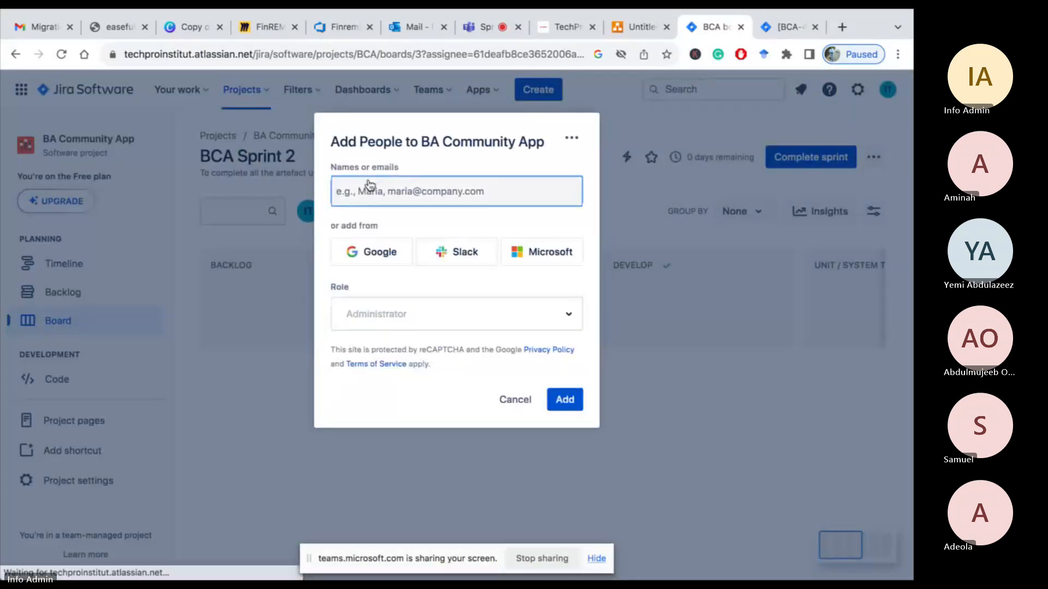
right_click(363, 193)
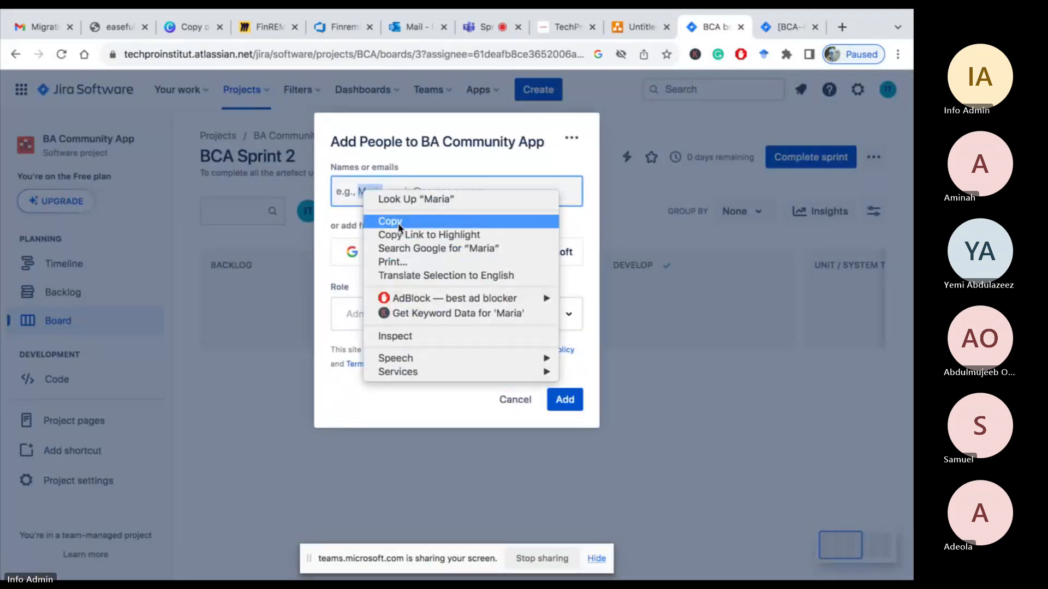
left_click(347, 197)
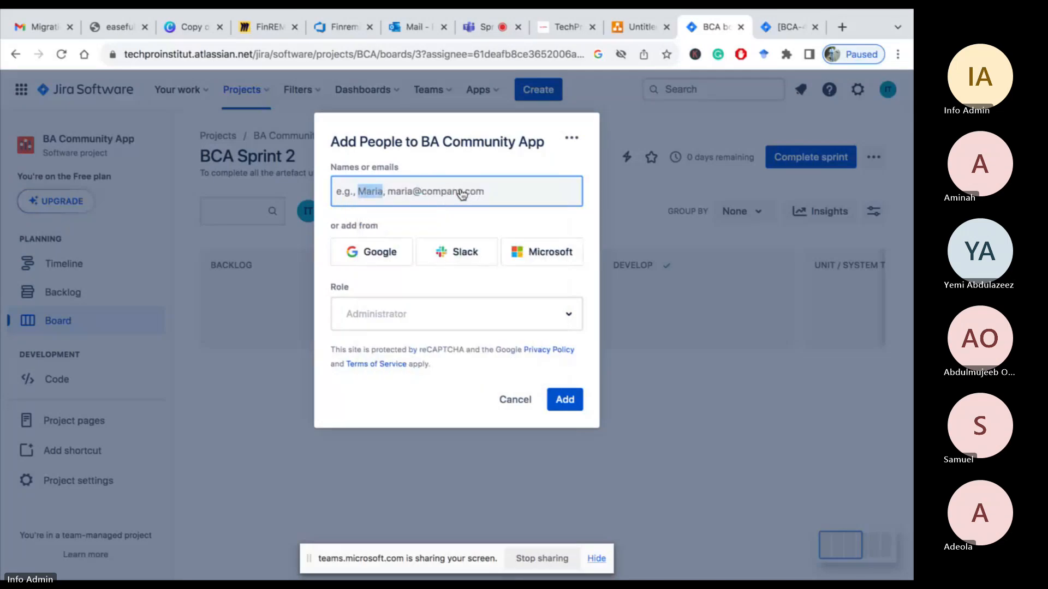
left_click(515, 400)
Close the add-people dialog and search the board for the copied participant's e-mail address
left_click(257, 213)
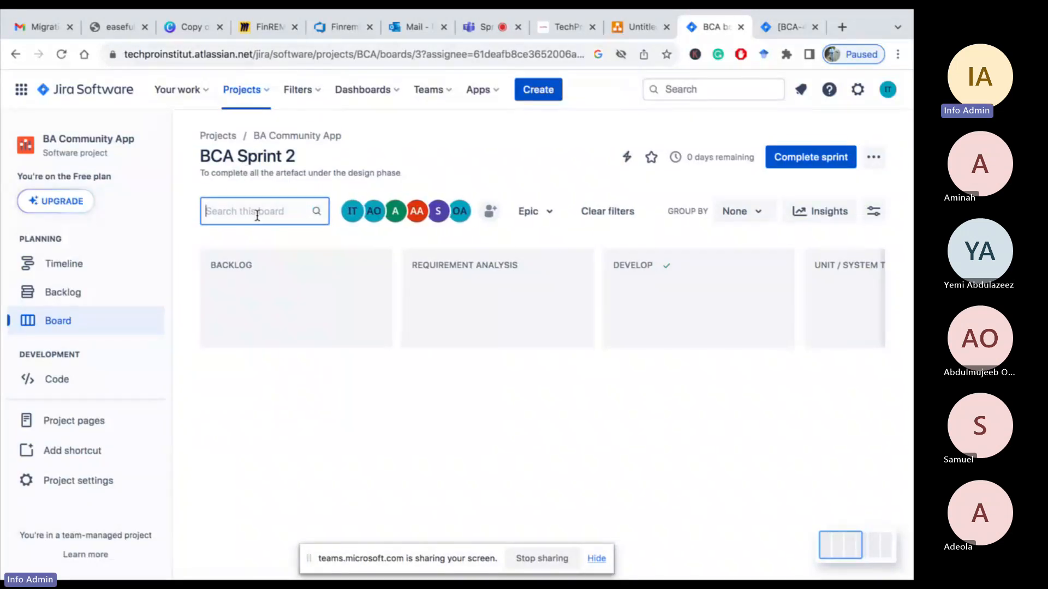
type("y")
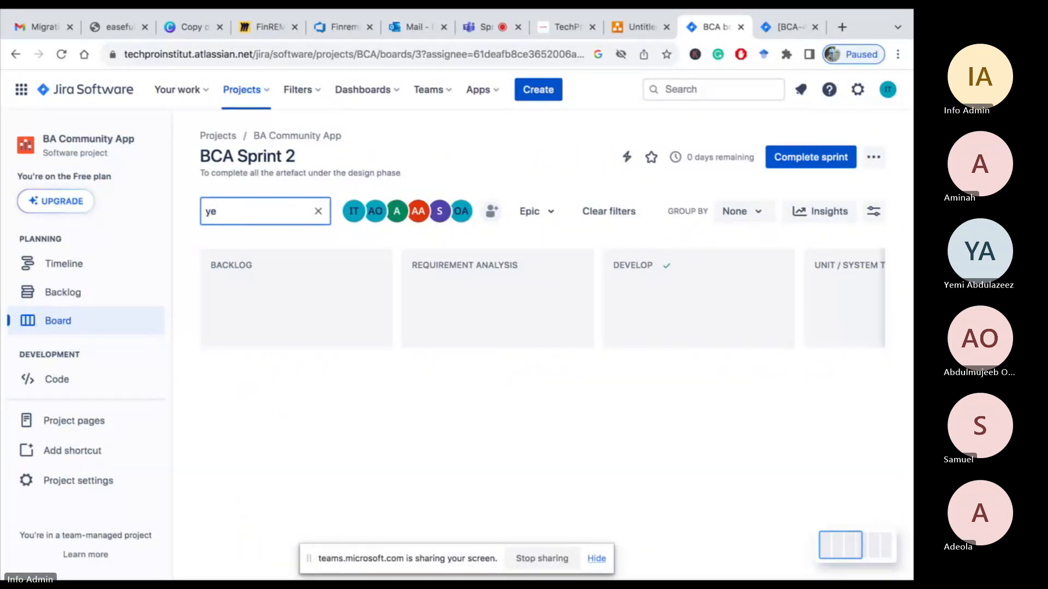
key("BackSpace")
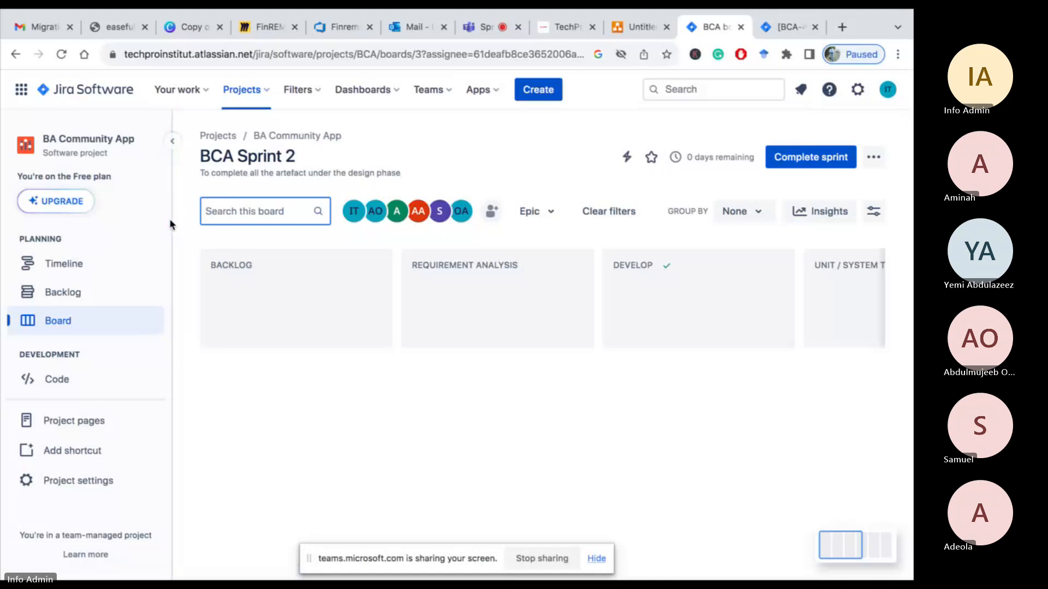
right_click(221, 211)
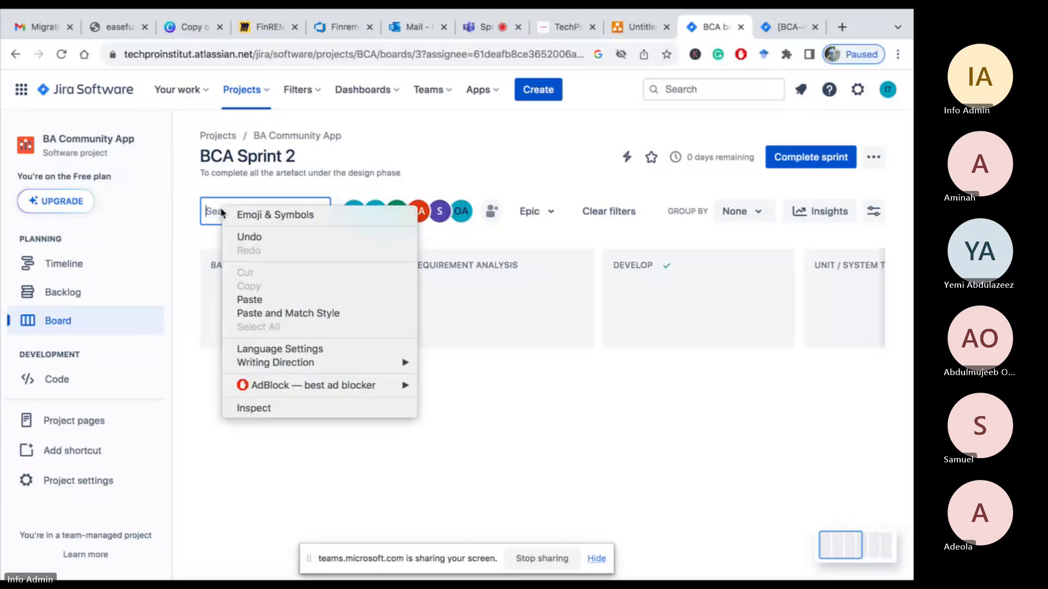
left_click(255, 300)
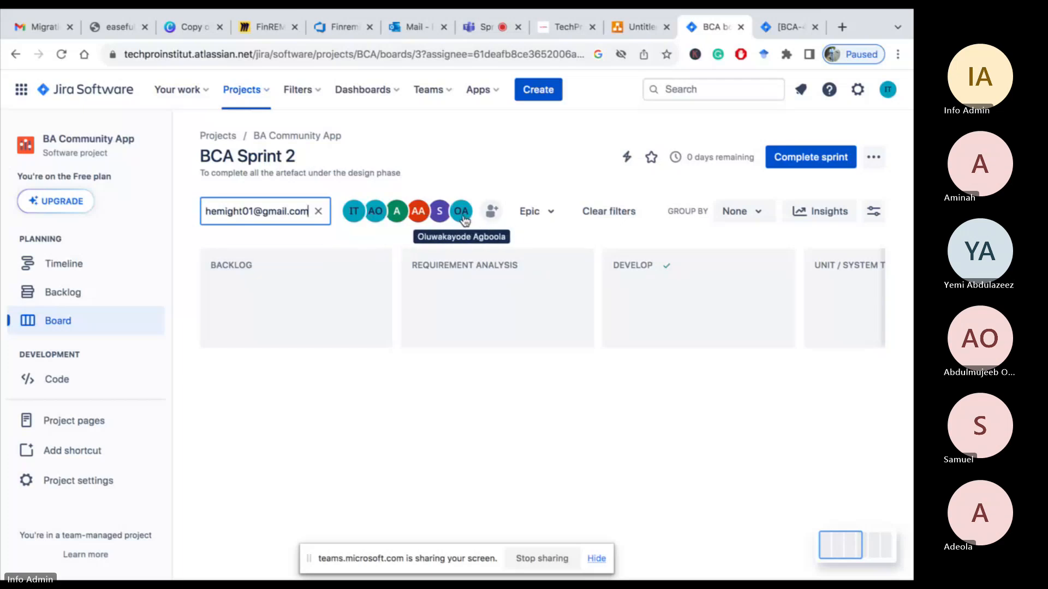
left_click(375, 221)
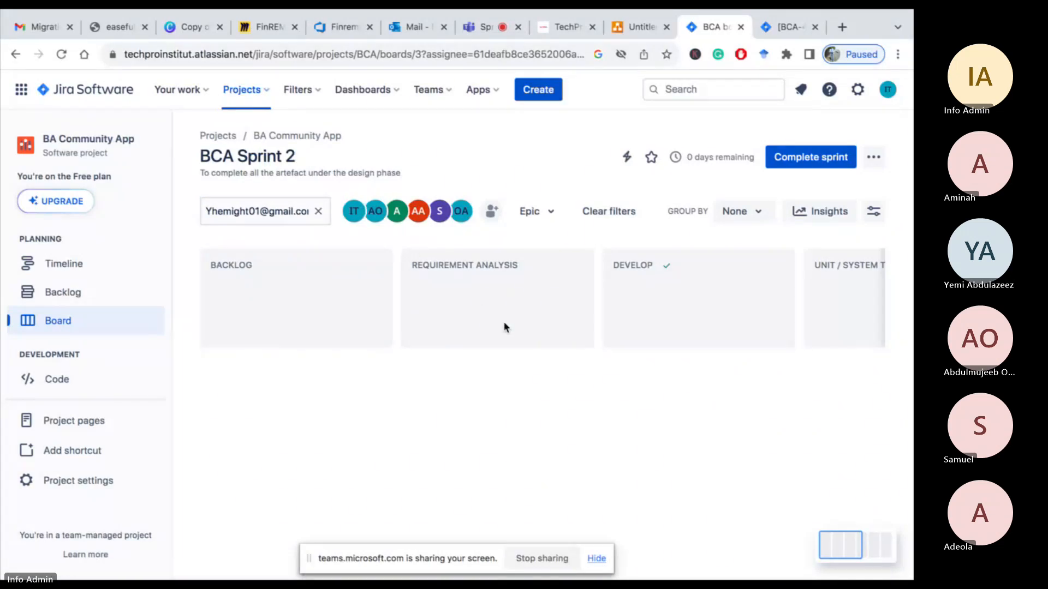
scroll(504, 326, "right", 2)
scroll(504, 324, "right", 3)
scroll(504, 325, "left", 8)
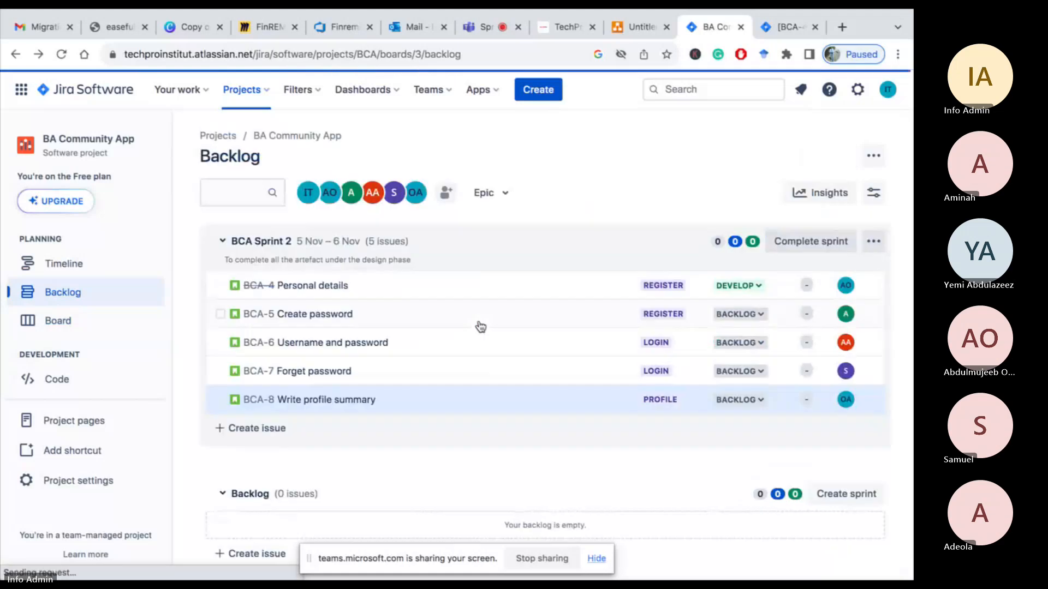
Open the Personal details story from the backlog, then move it on the board from Develop into Unit / System Testing
left_click(310, 285)
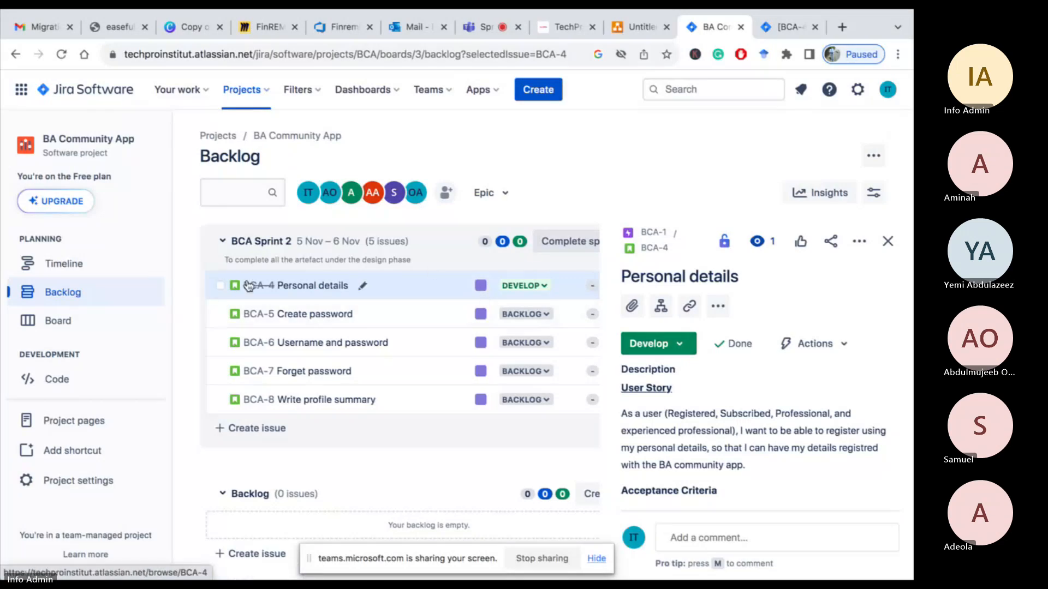
left_click(53, 321)
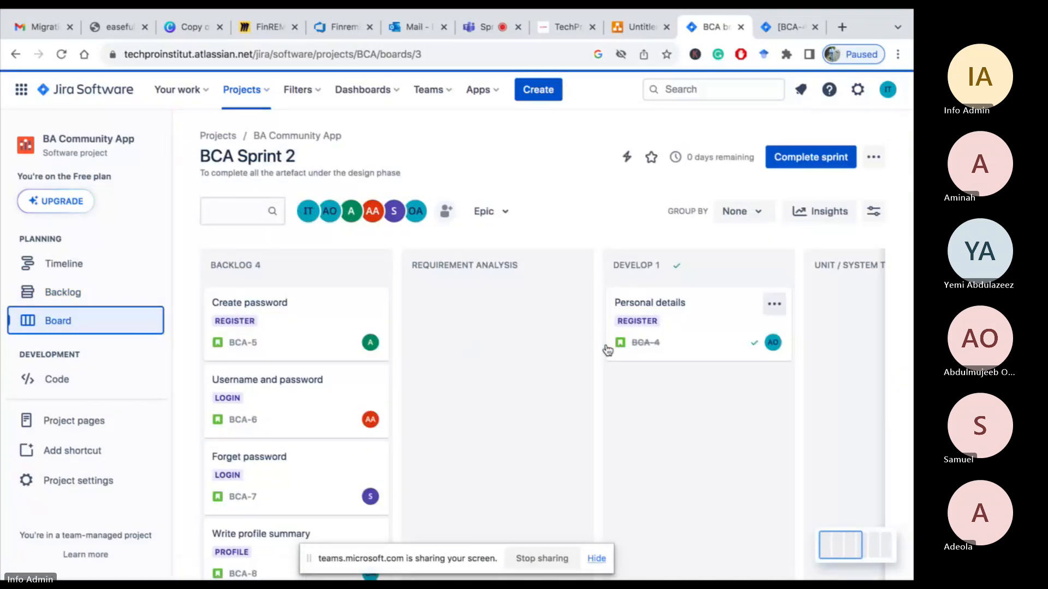
scroll(704, 327, "right", 2)
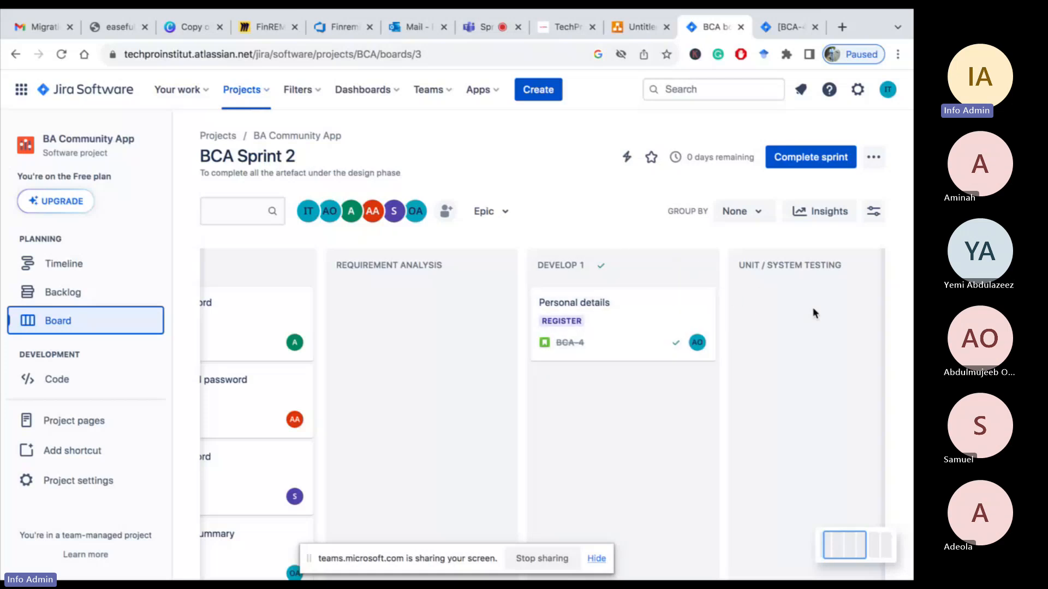
left_click_drag(658, 304, 542, 287)
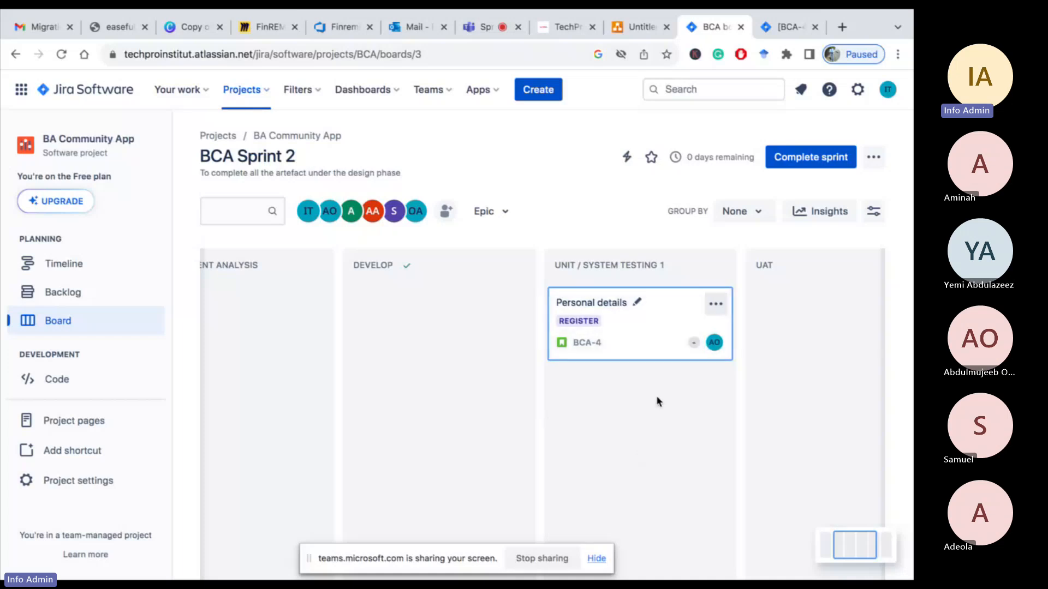
Reassign the Personal details story to another team member
left_click(714, 344)
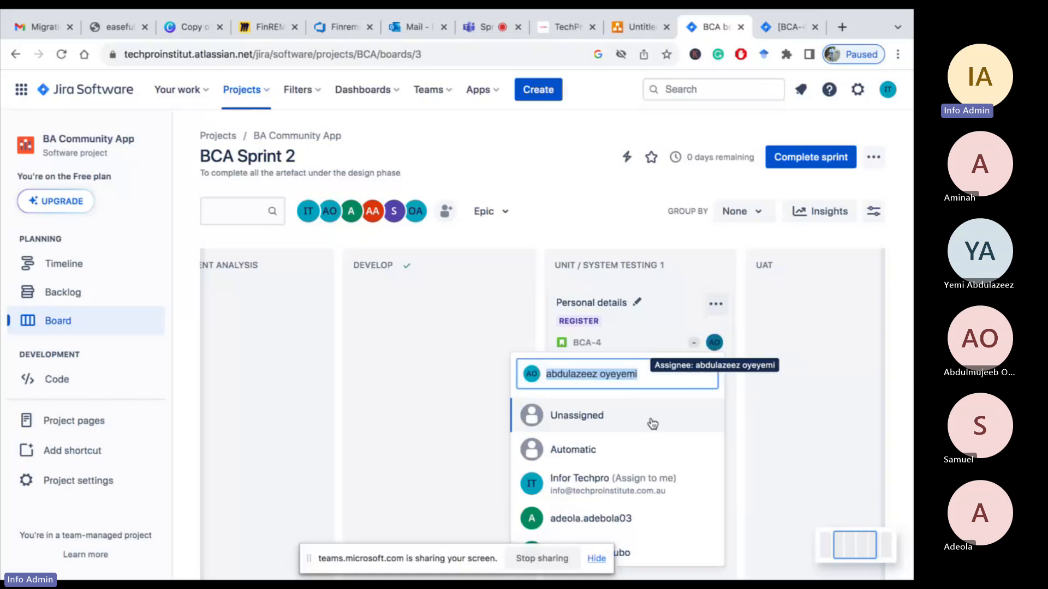
scroll(602, 484, "down", 2)
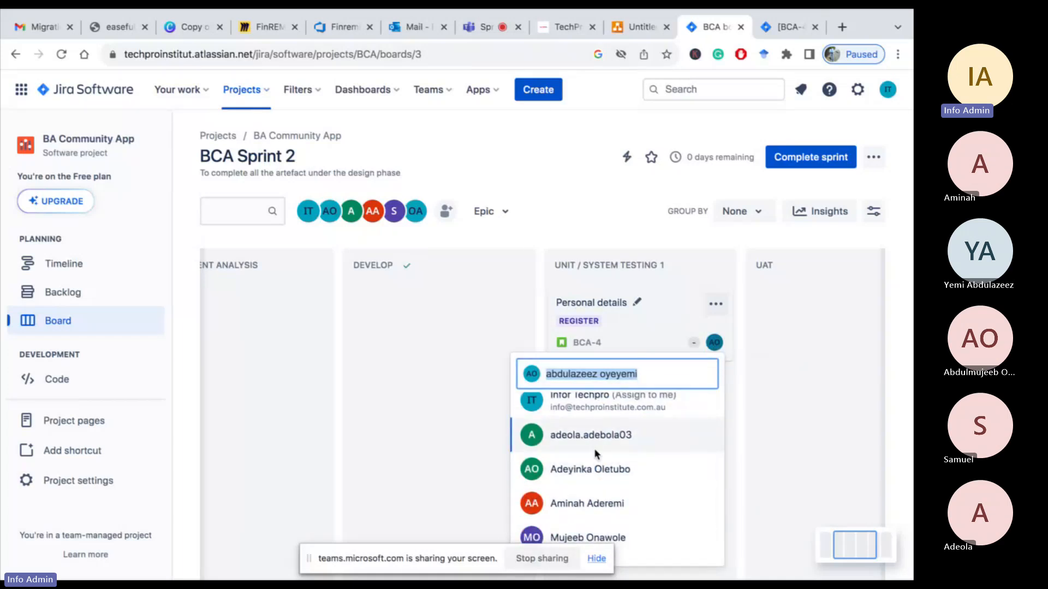
scroll(593, 482, "down", 2)
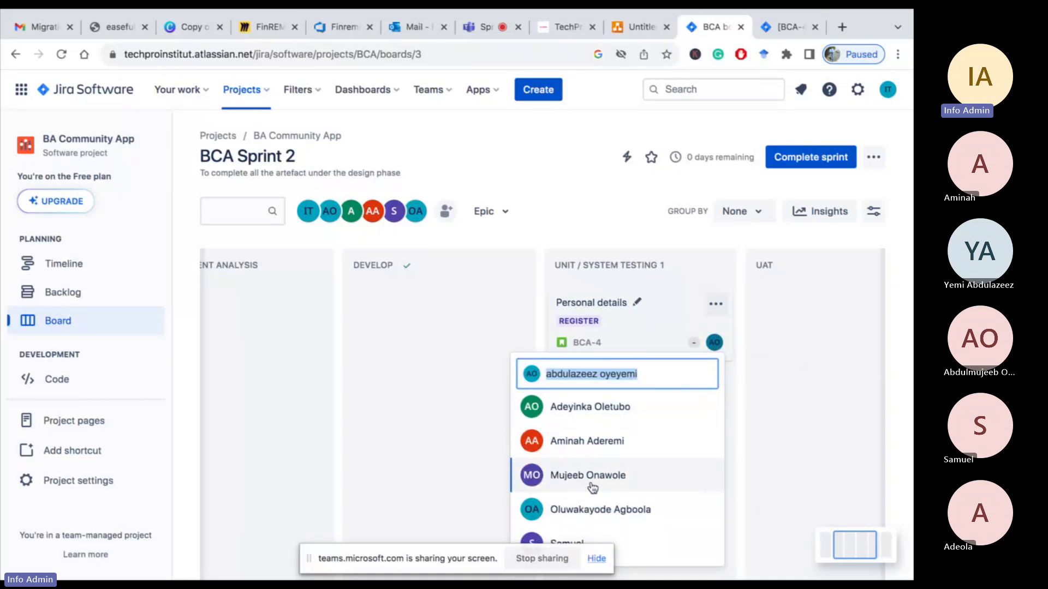
left_click(586, 513)
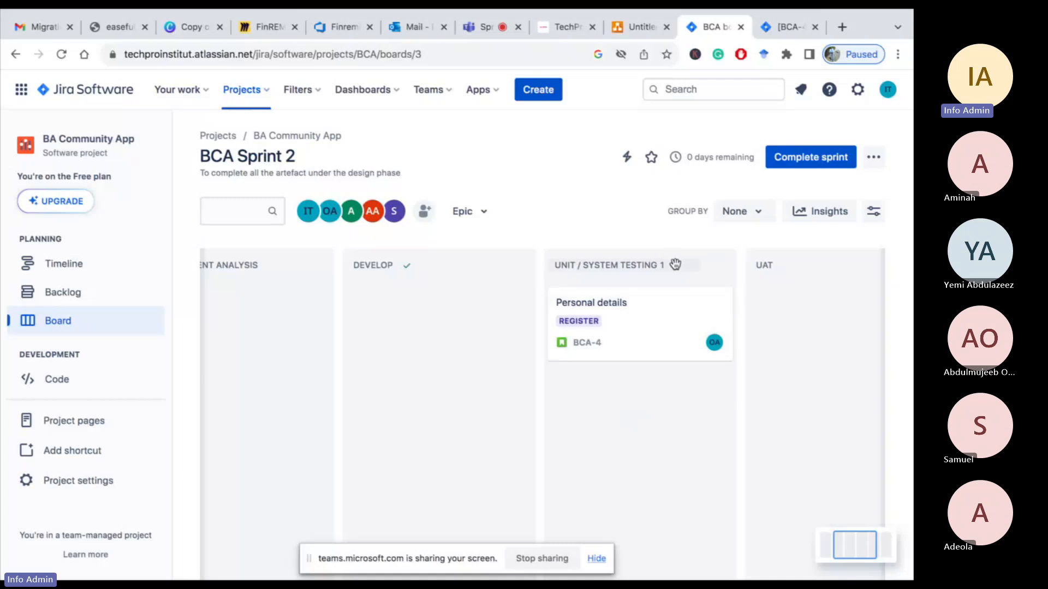
Move the Personal details story from Unit / System Testing into the UAT column
left_click_drag(667, 303, 680, 278)
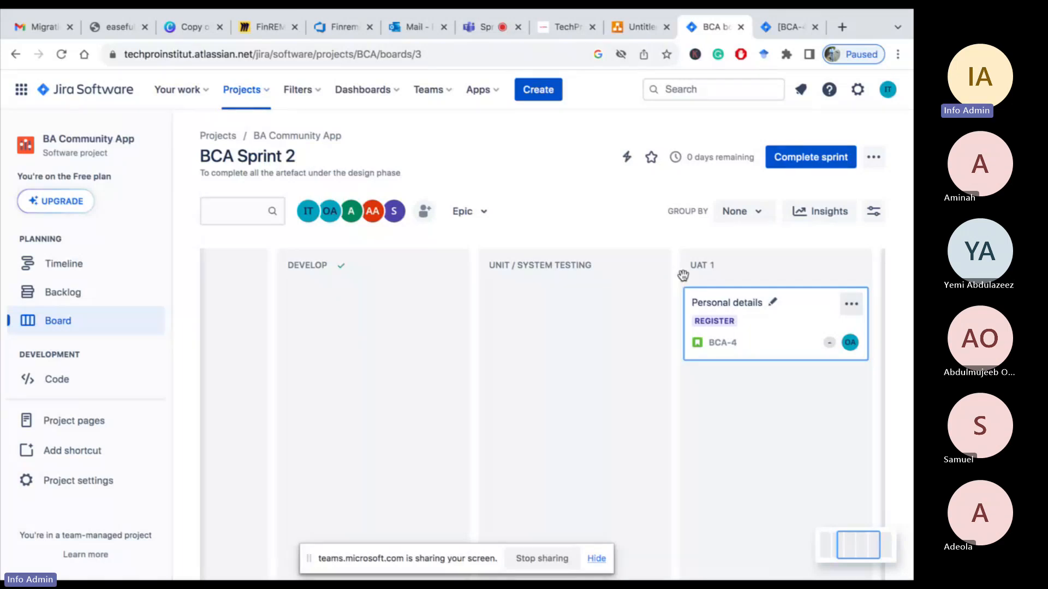
scroll(762, 314, "right", 4)
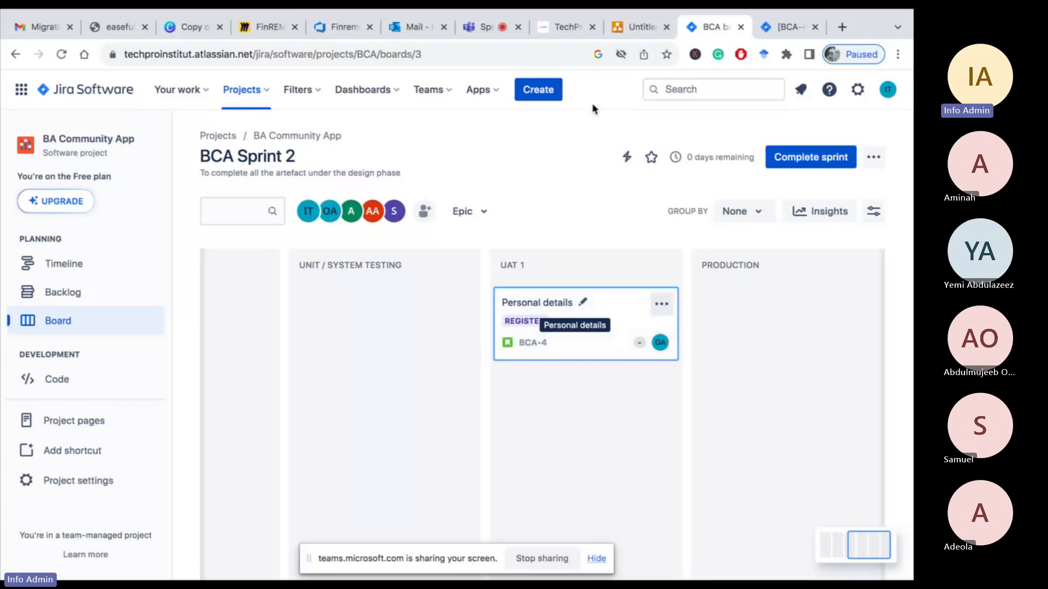
left_click(565, 27)
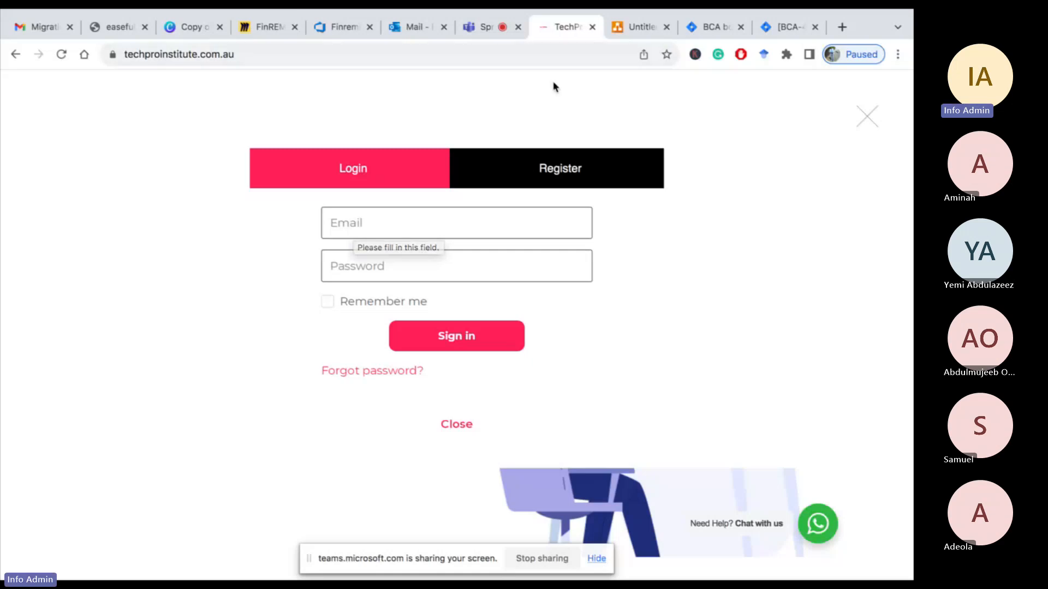
left_click(714, 32)
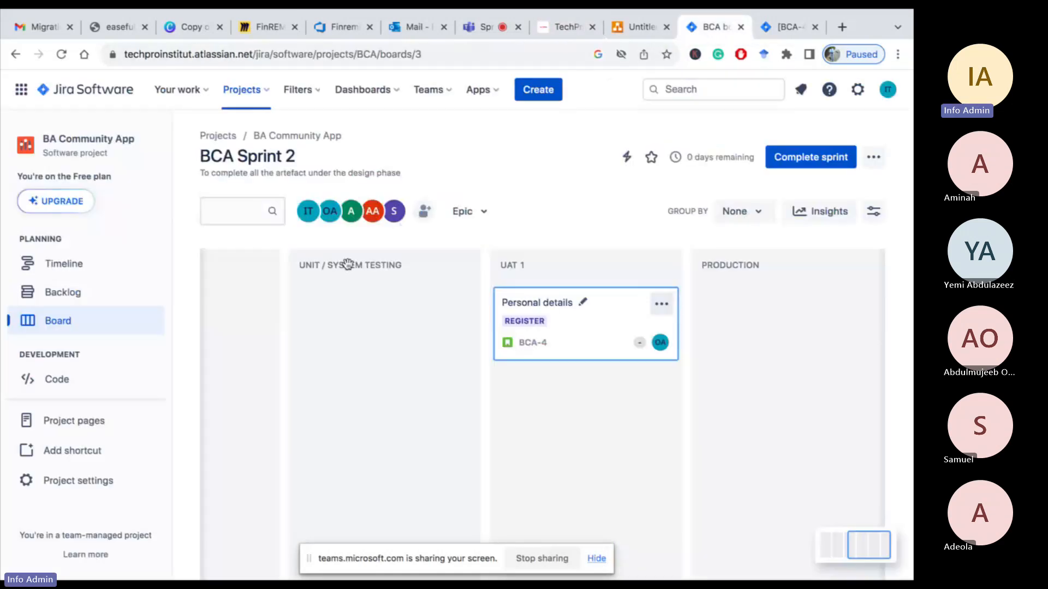
scroll(342, 286, "left", 10)
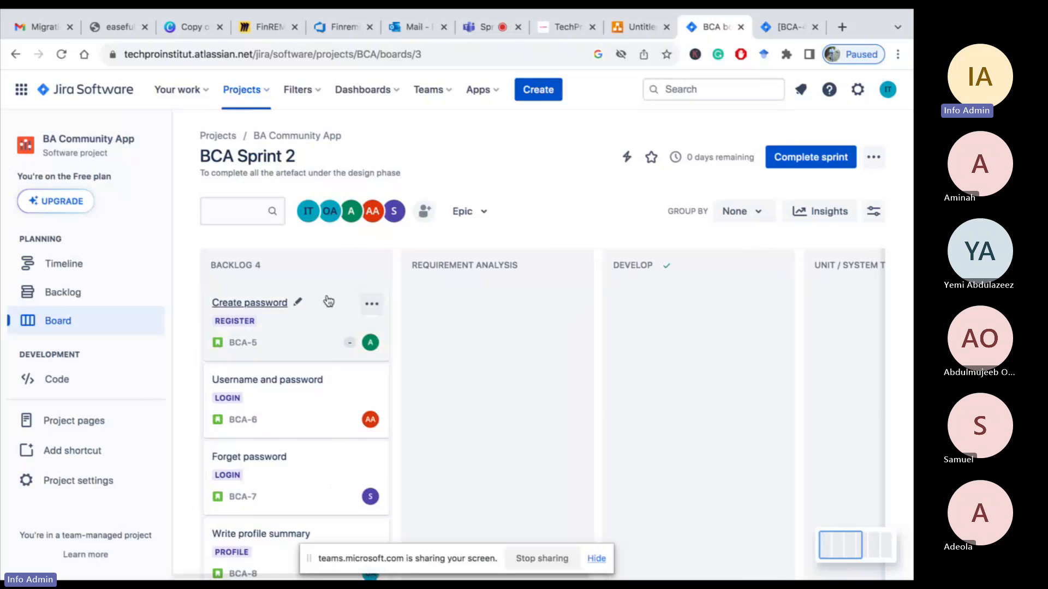
scroll(591, 324, "right", 10)
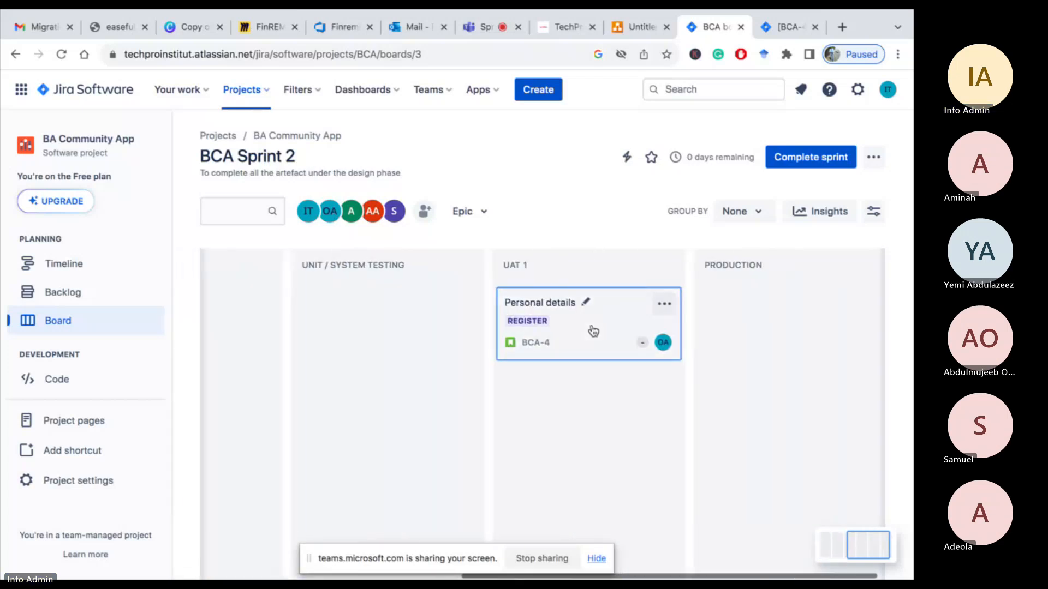
scroll(591, 328, "left", 4)
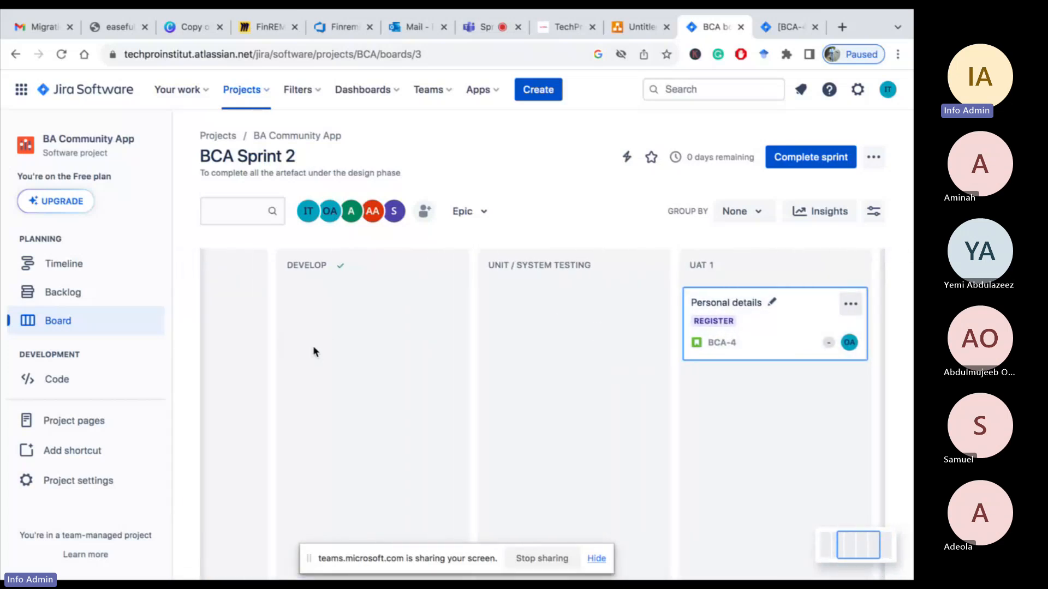
scroll(314, 351, "left", 3)
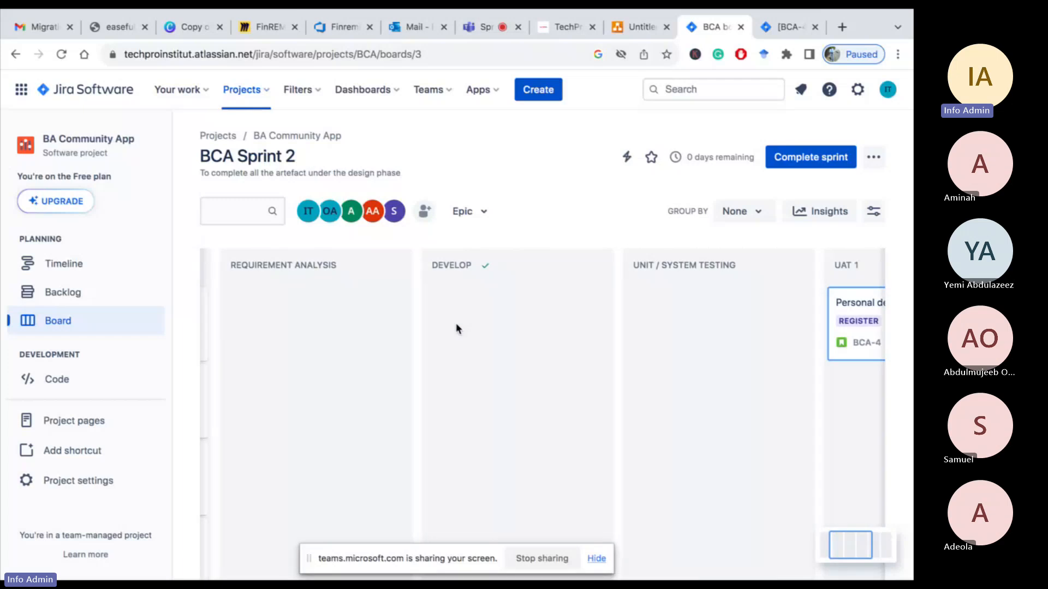
scroll(456, 328, "right", 8)
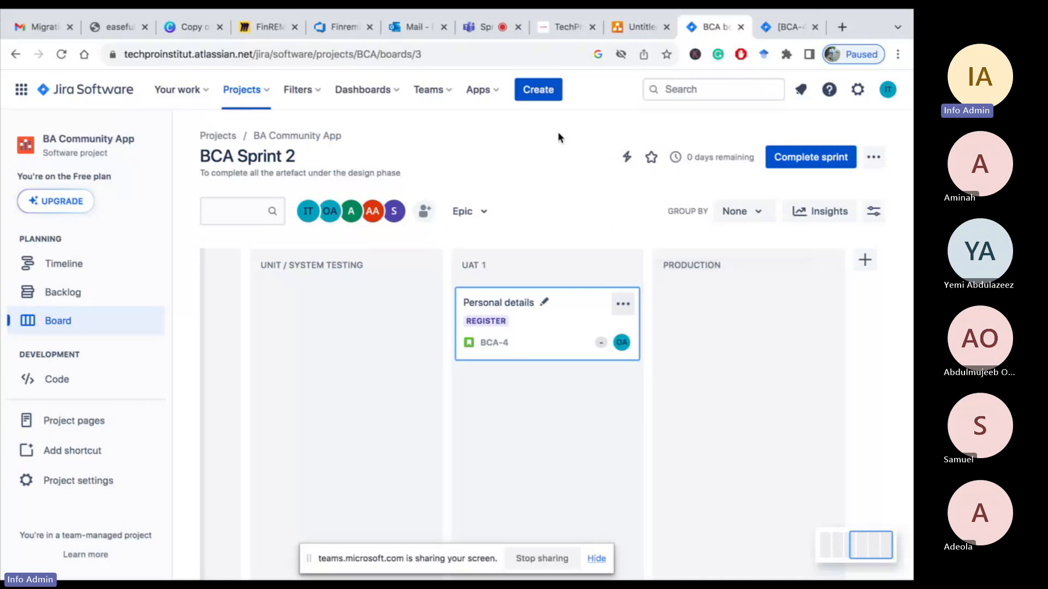
left_click(567, 26)
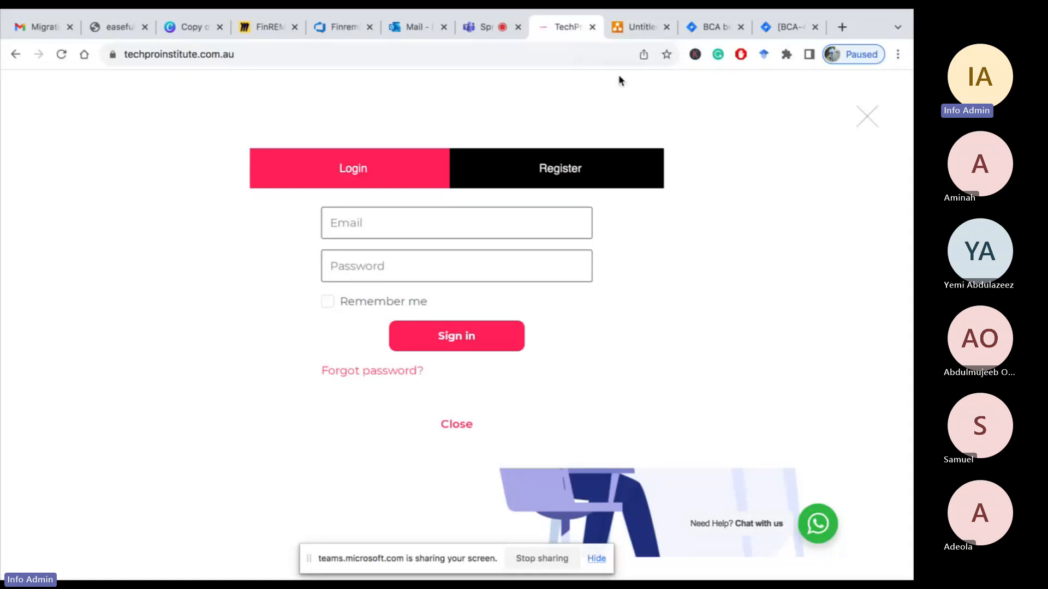
left_click(708, 27)
scroll(309, 262, "left", 10)
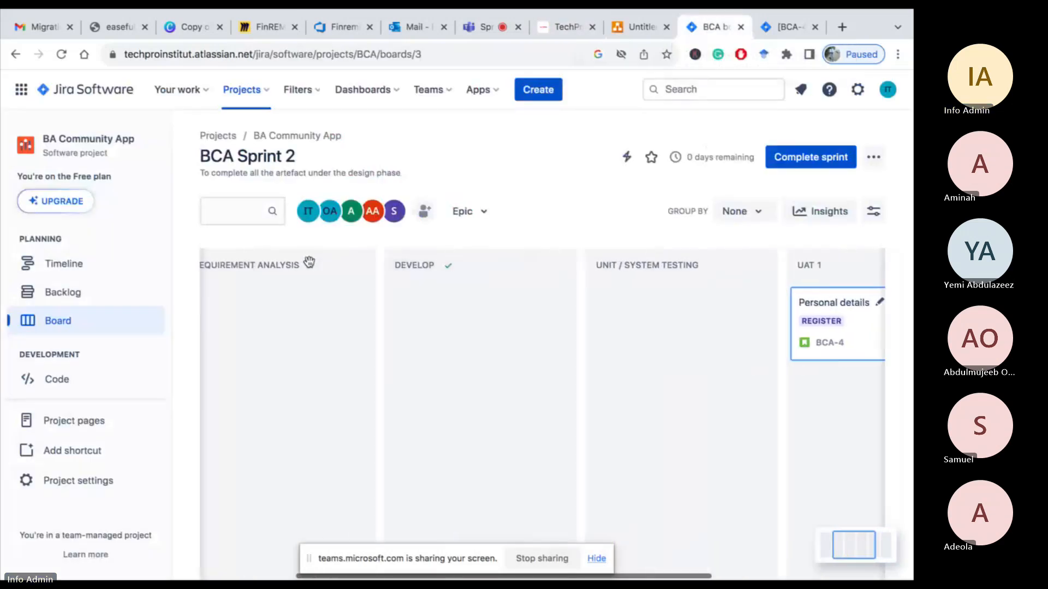
scroll(309, 263, "left", 5)
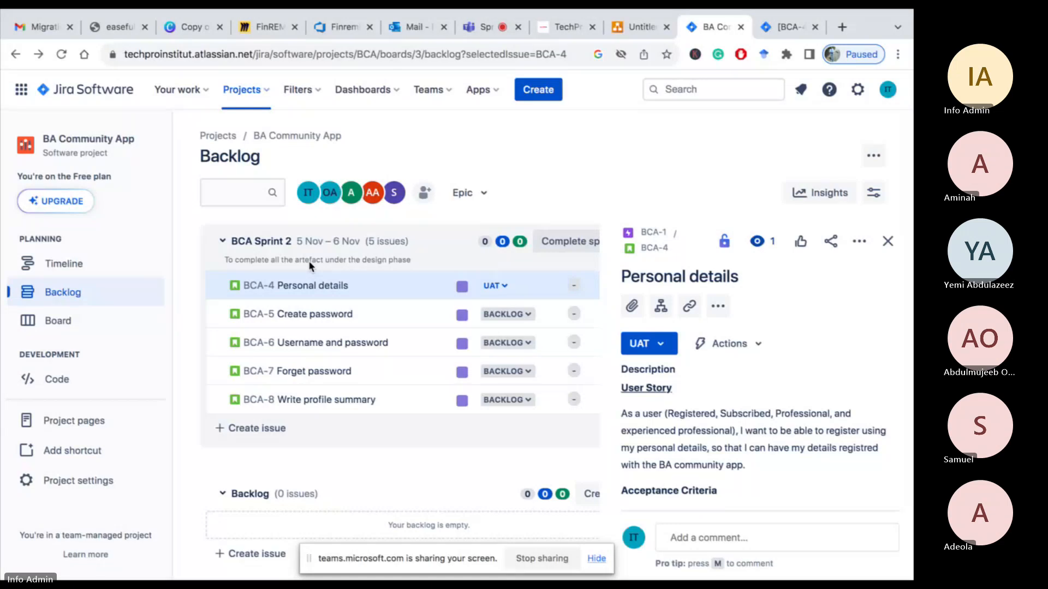
left_click(65, 321)
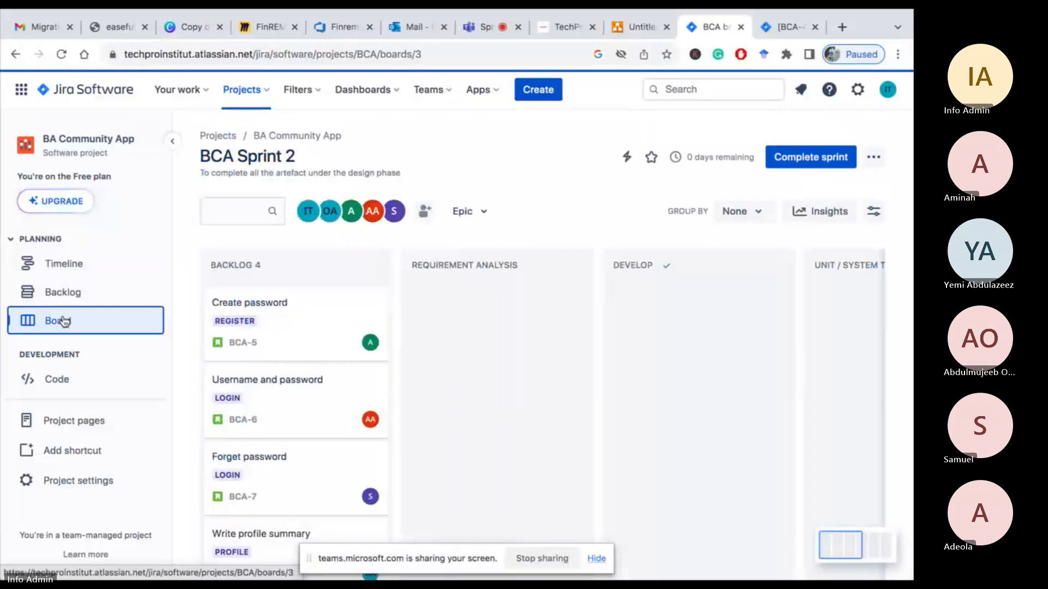
left_click(476, 27)
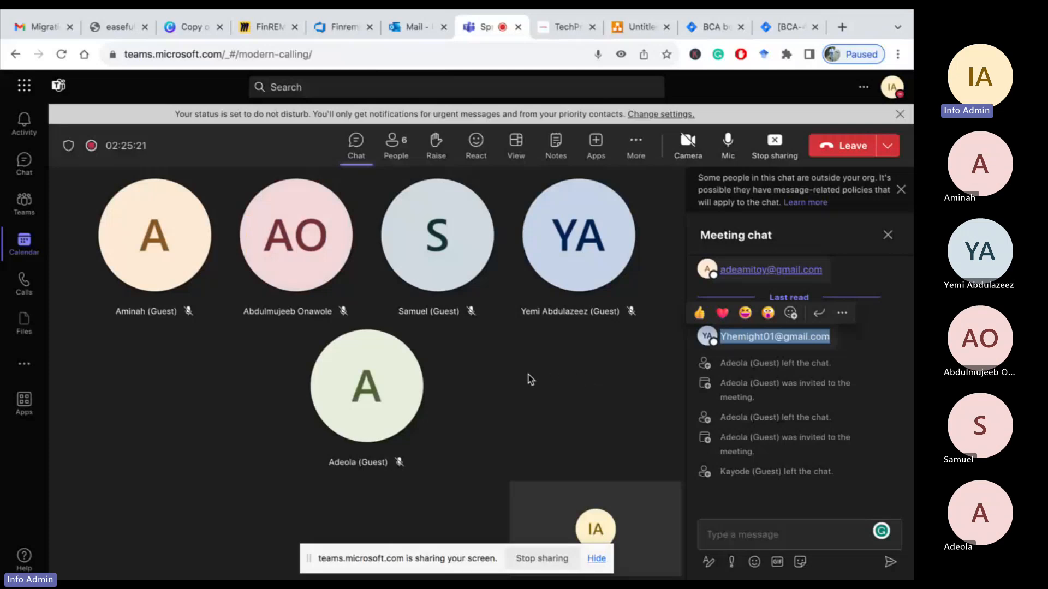
left_click(703, 28)
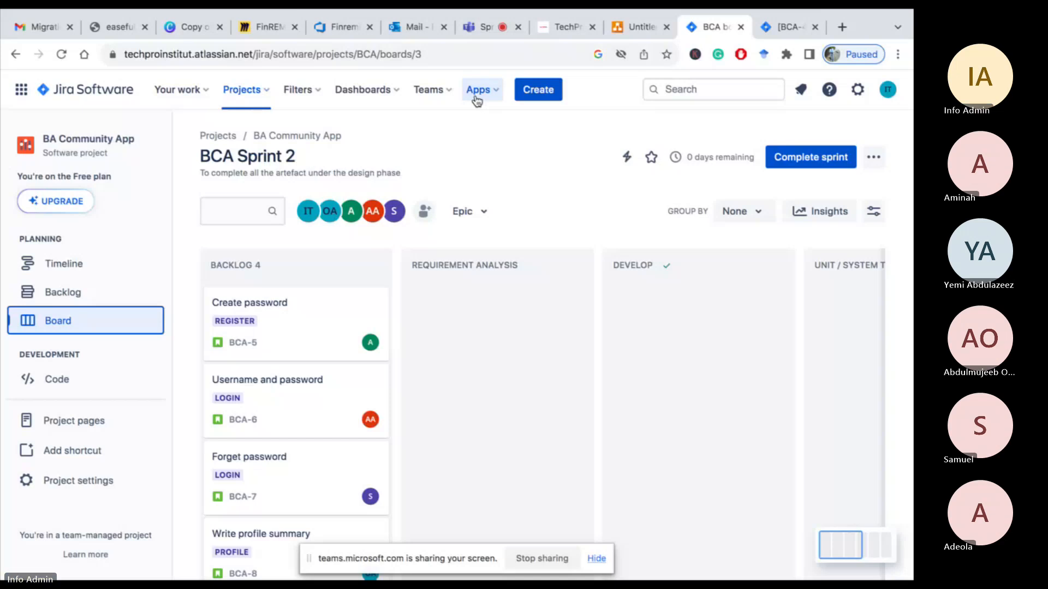
left_click(481, 27)
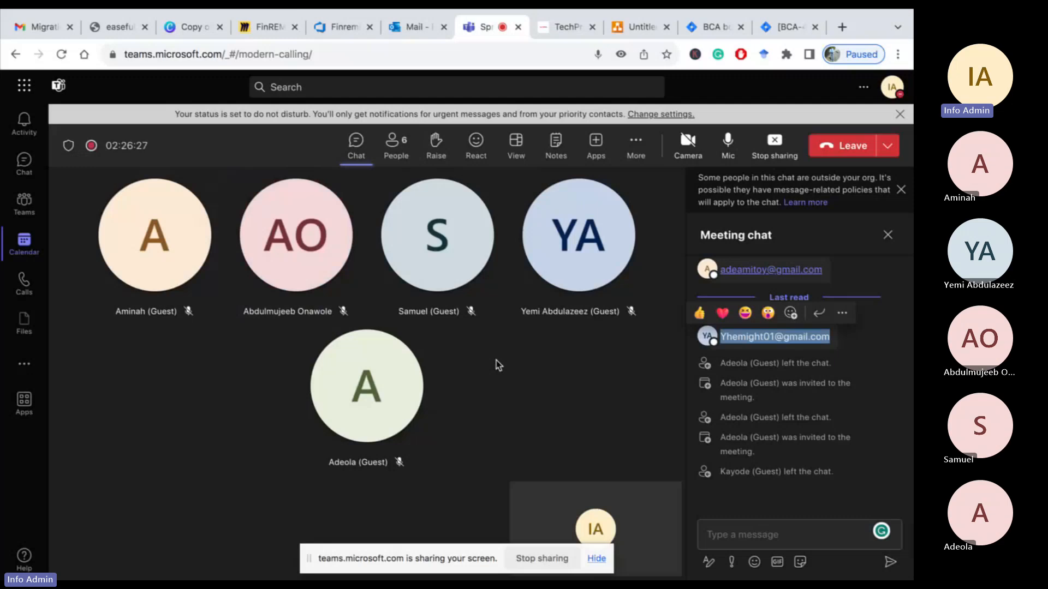
left_click(713, 25)
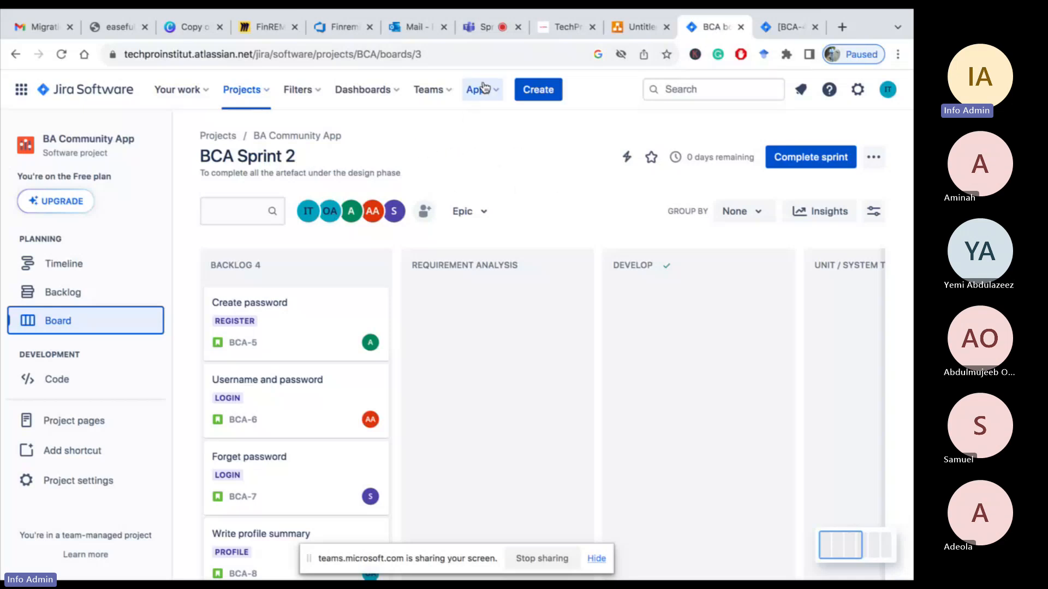
left_click(483, 29)
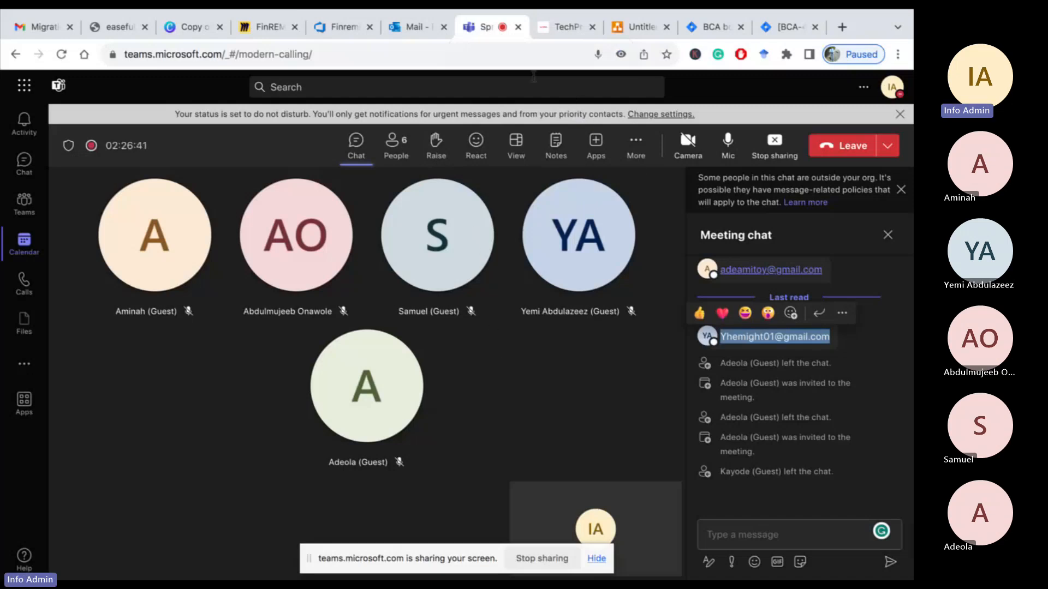
left_click(718, 26)
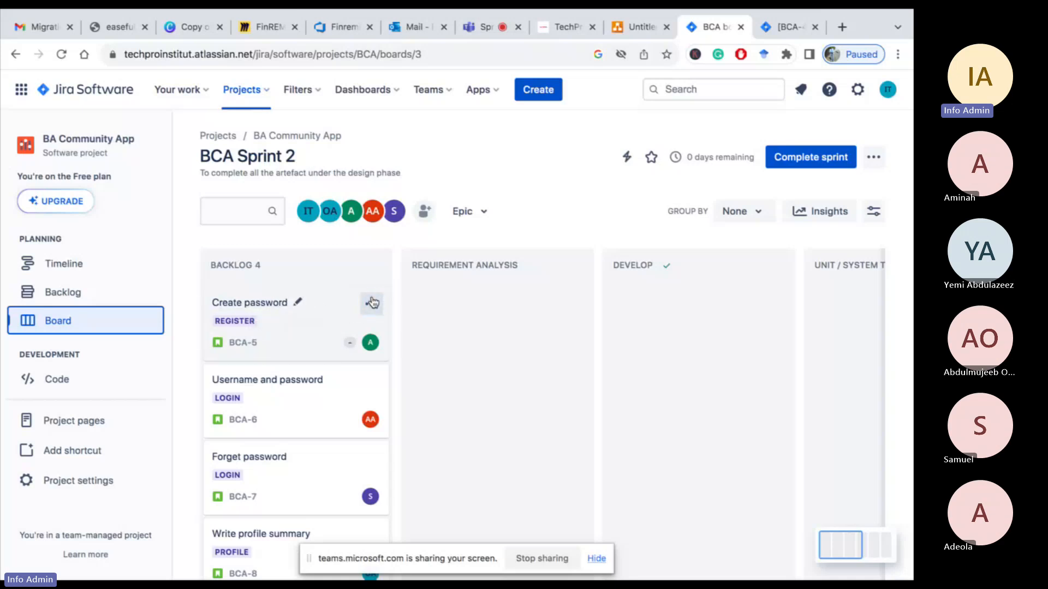
Open the Create password story's issue type configuration and review the Story issue type's description and context fields
left_click(372, 304)
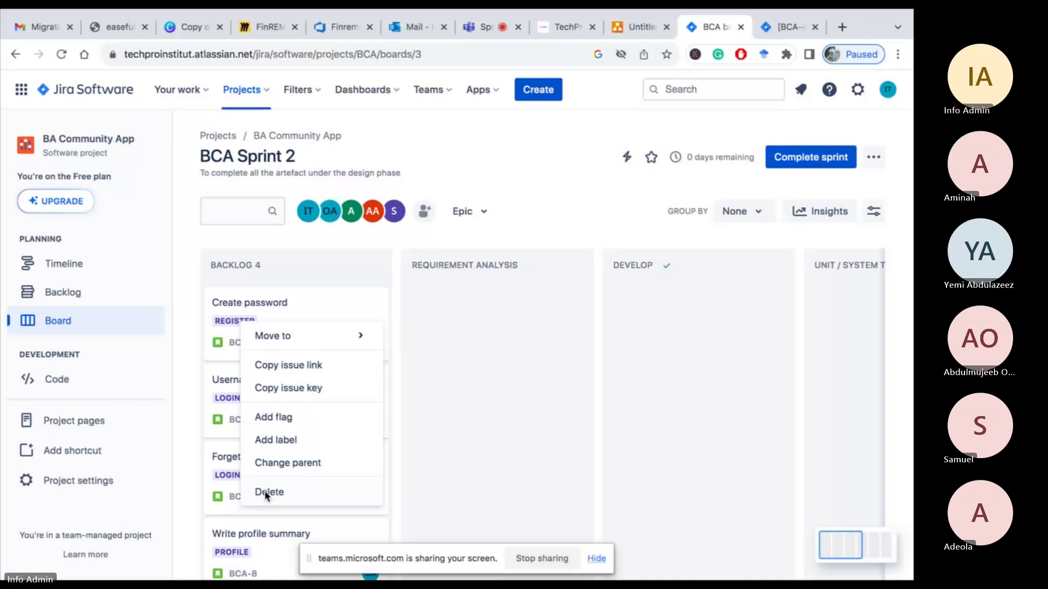
left_click(279, 302)
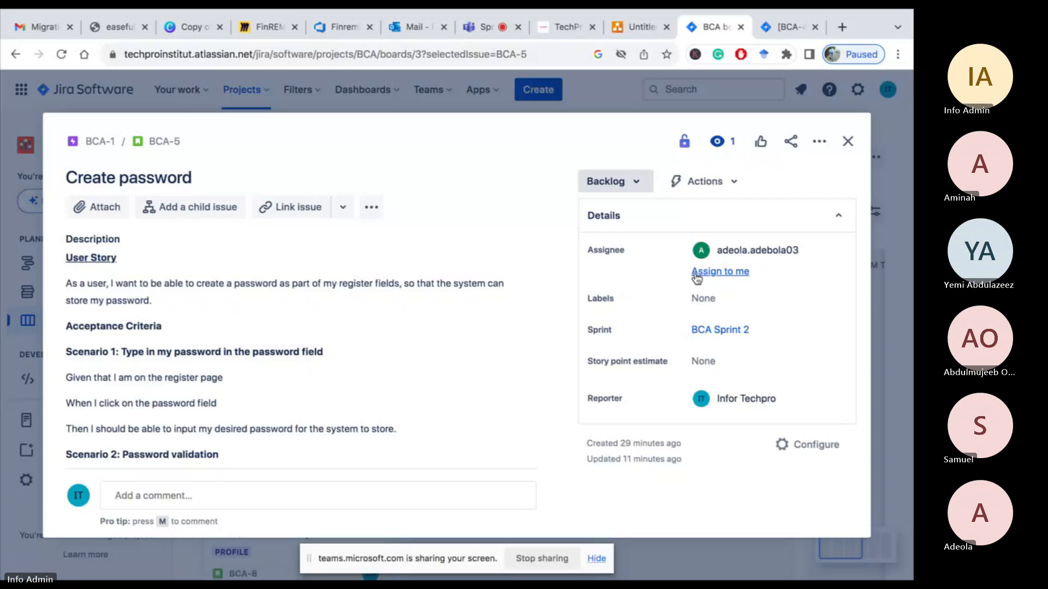
left_click(817, 143)
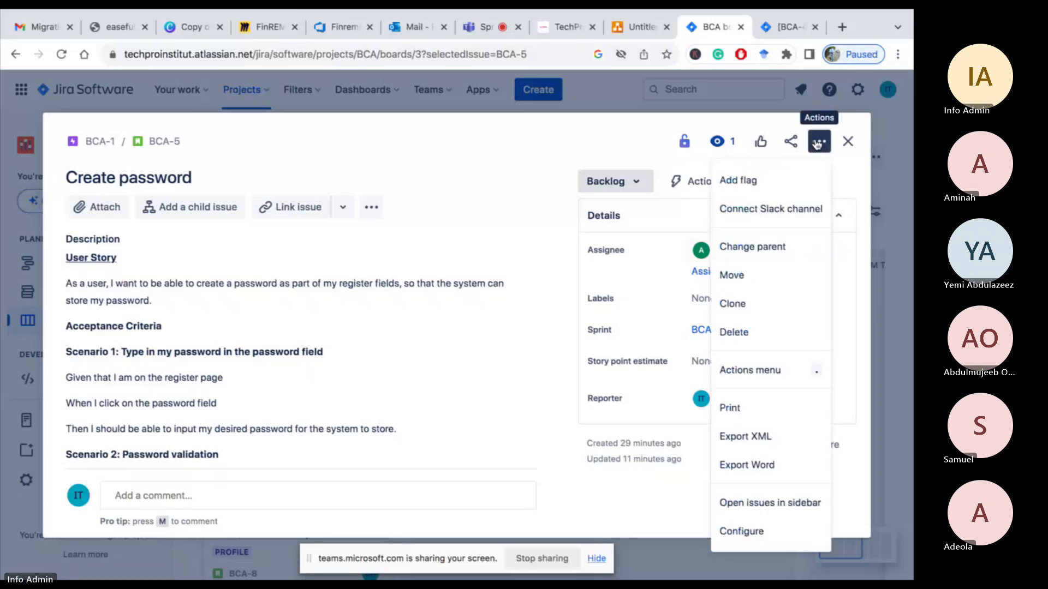
left_click(741, 531)
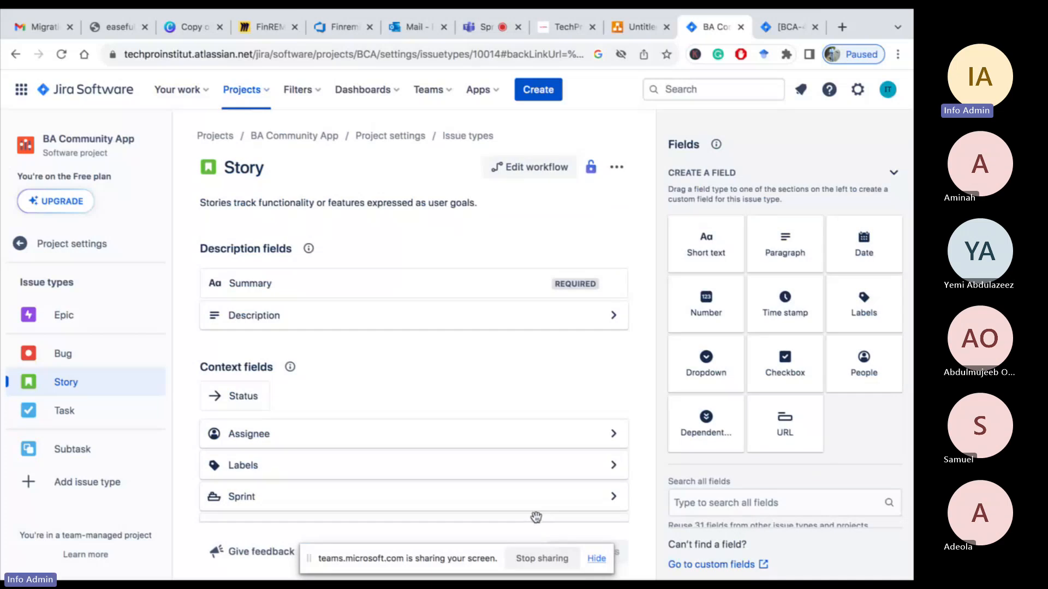
scroll(421, 438, "down", 2)
scroll(423, 440, "down", 1)
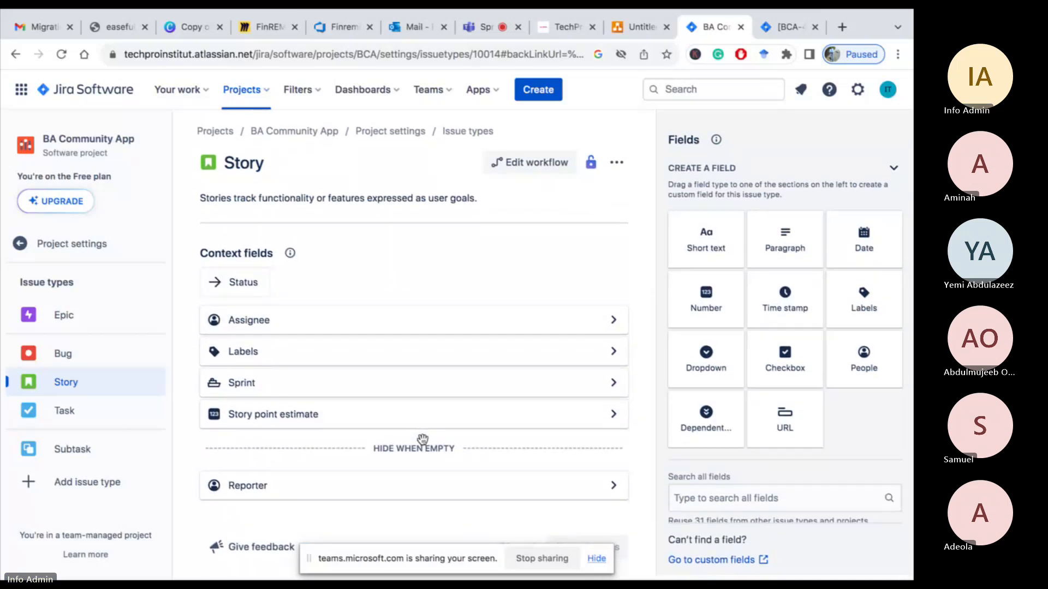
scroll(423, 439, "up", 3)
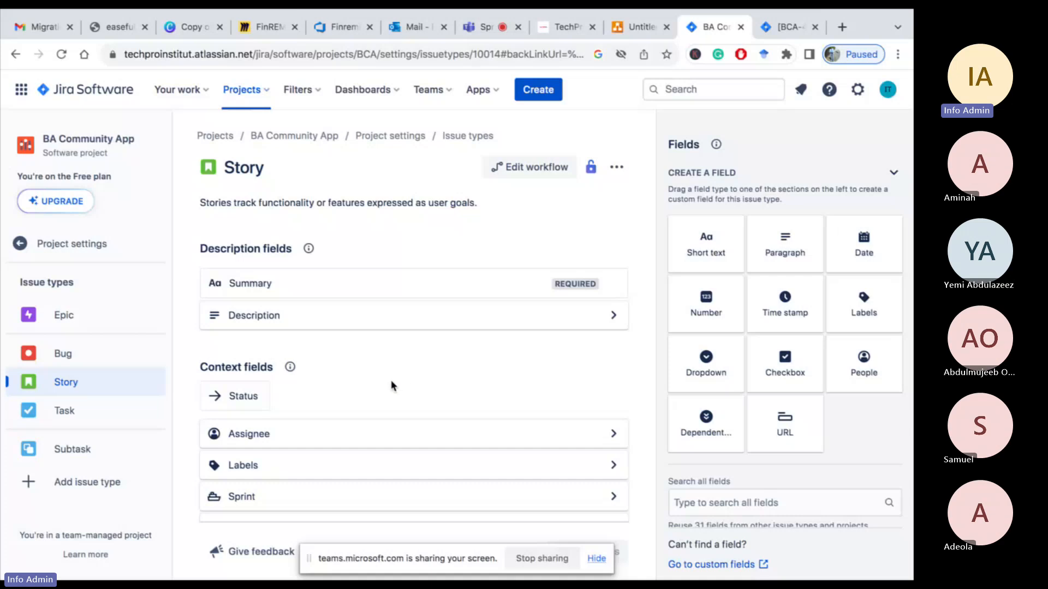
scroll(390, 382, "down", 2)
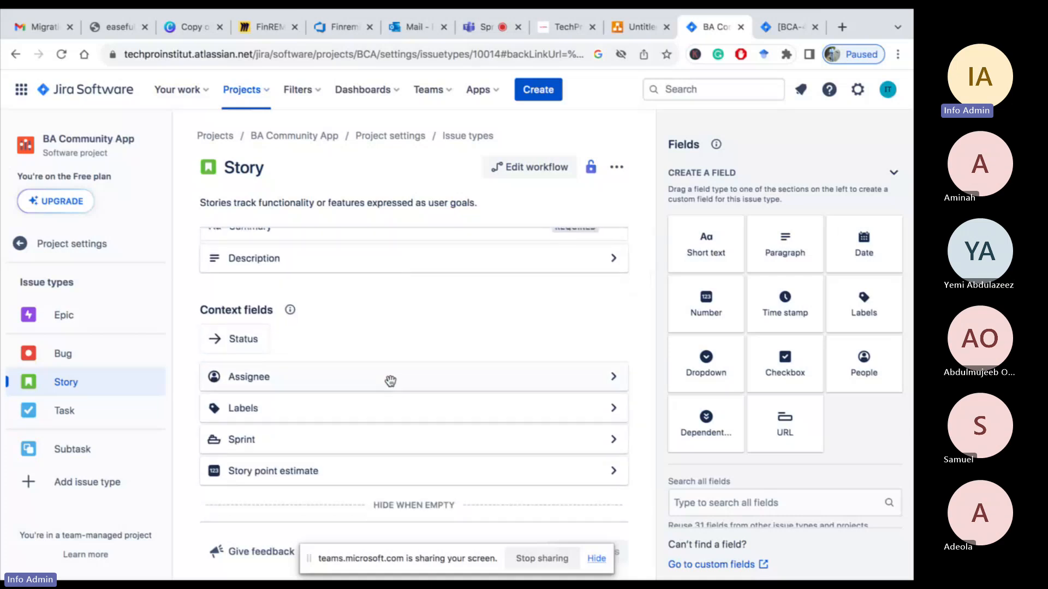
scroll(391, 381, "down", 2)
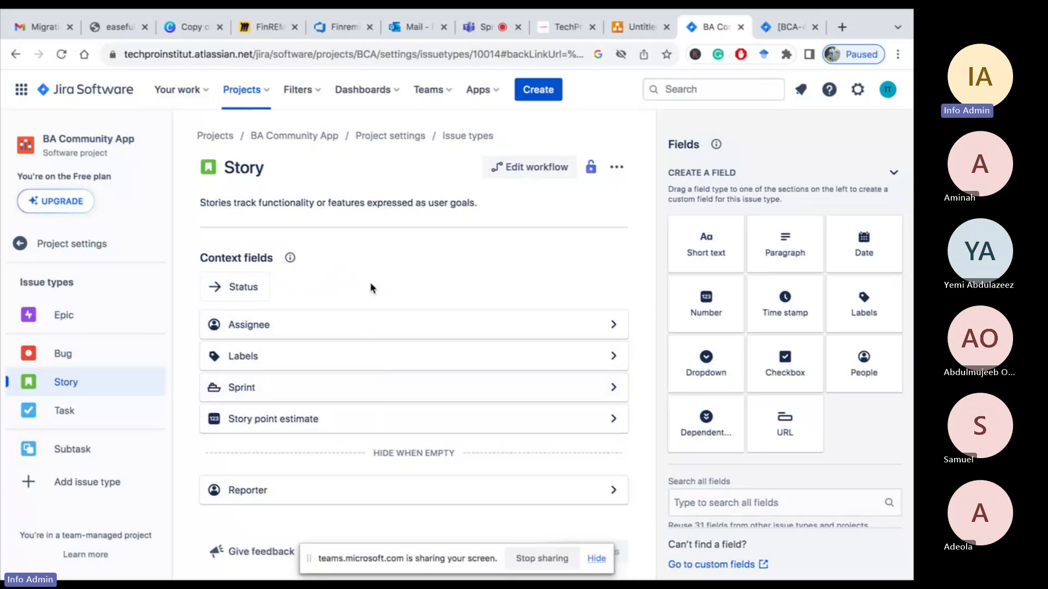
scroll(370, 283, "up", 4)
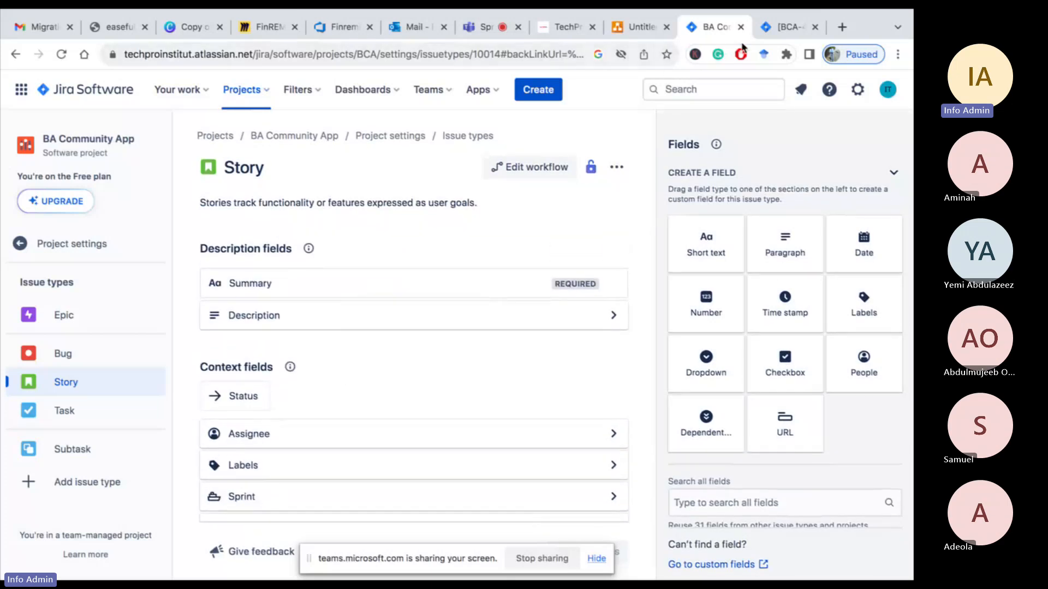
Open the Story configuration from the Personal details issue and inspect the Description and Assignee field settings
left_click(782, 27)
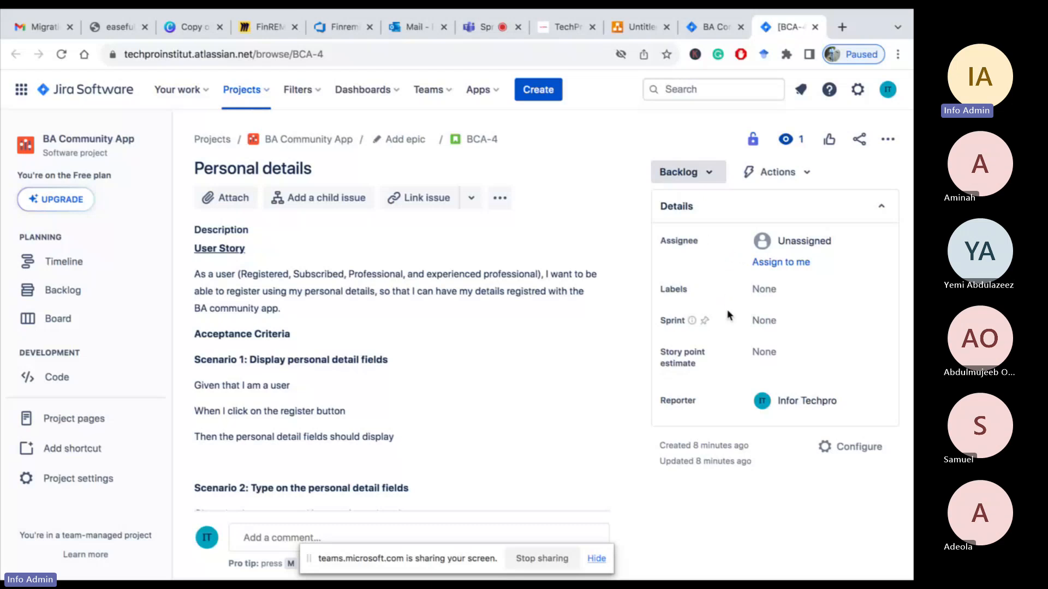
left_click(888, 138)
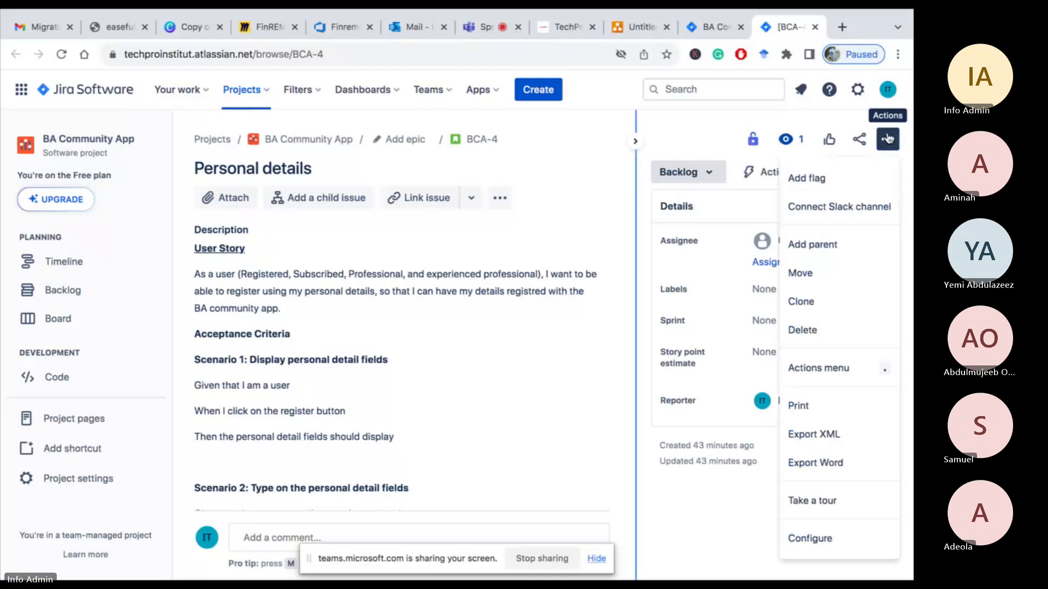
left_click(808, 545)
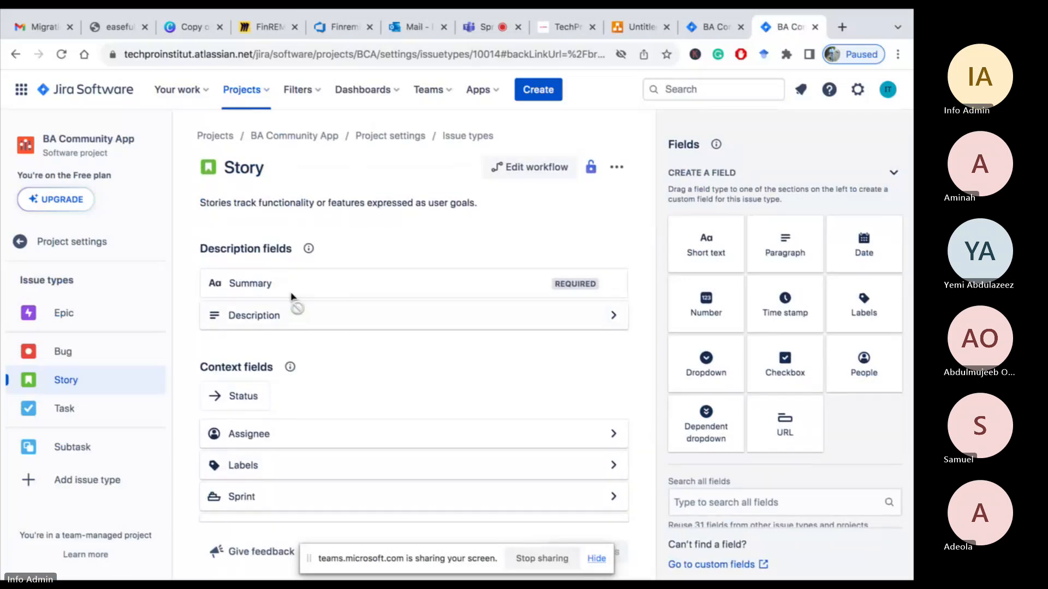
mouse_move(337, 286)
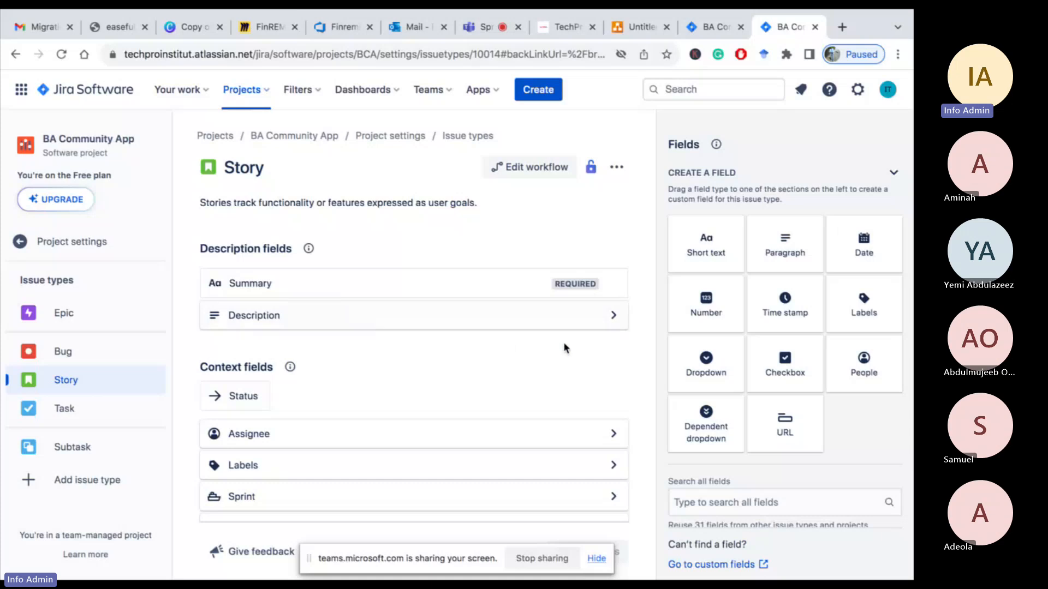
left_click(613, 316)
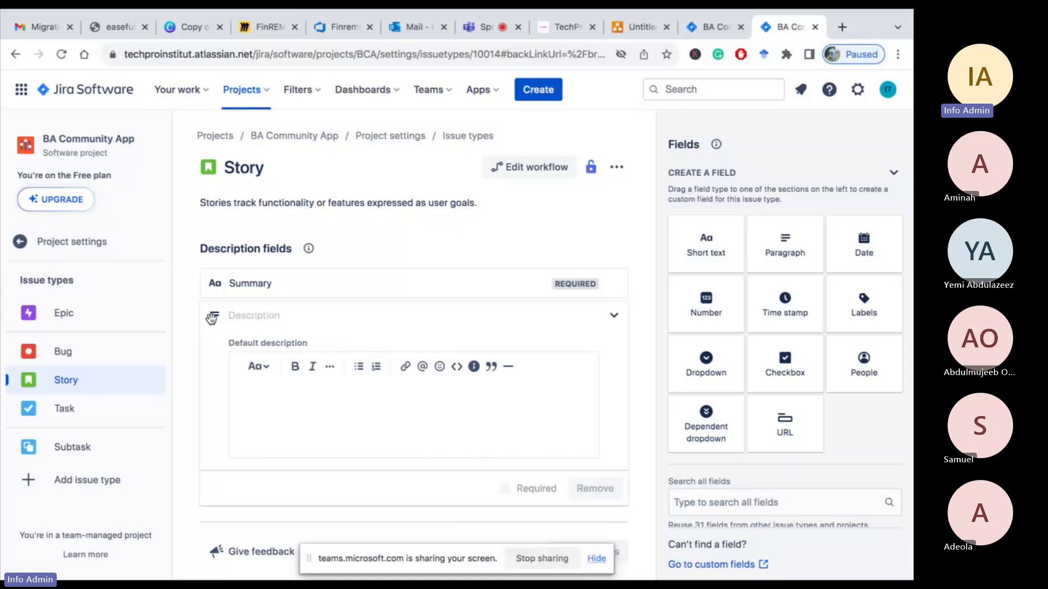
scroll(293, 358, "down", 3)
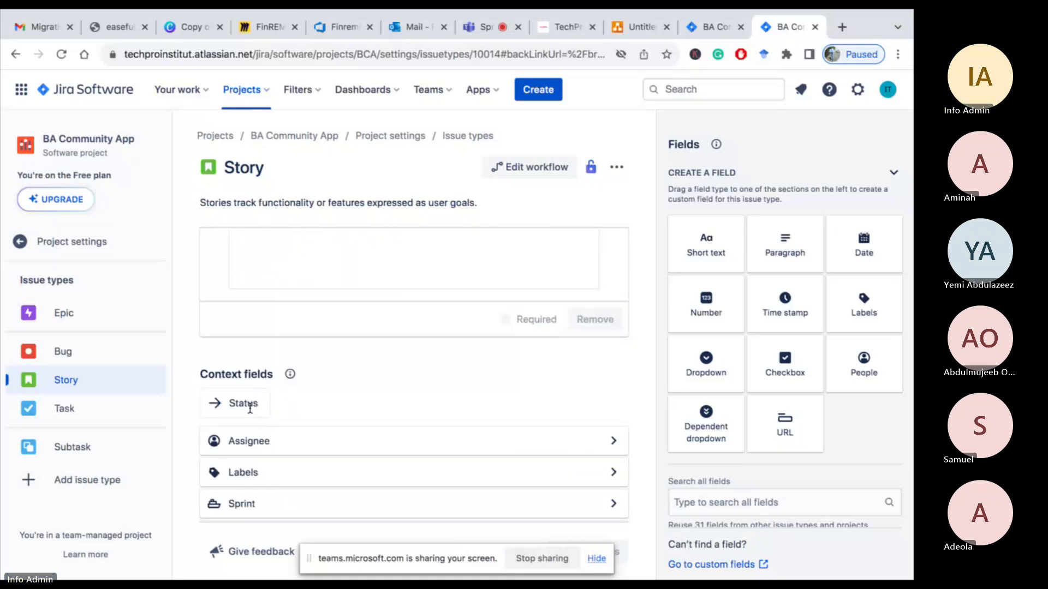
left_click(615, 442)
scroll(491, 369, "up", 1)
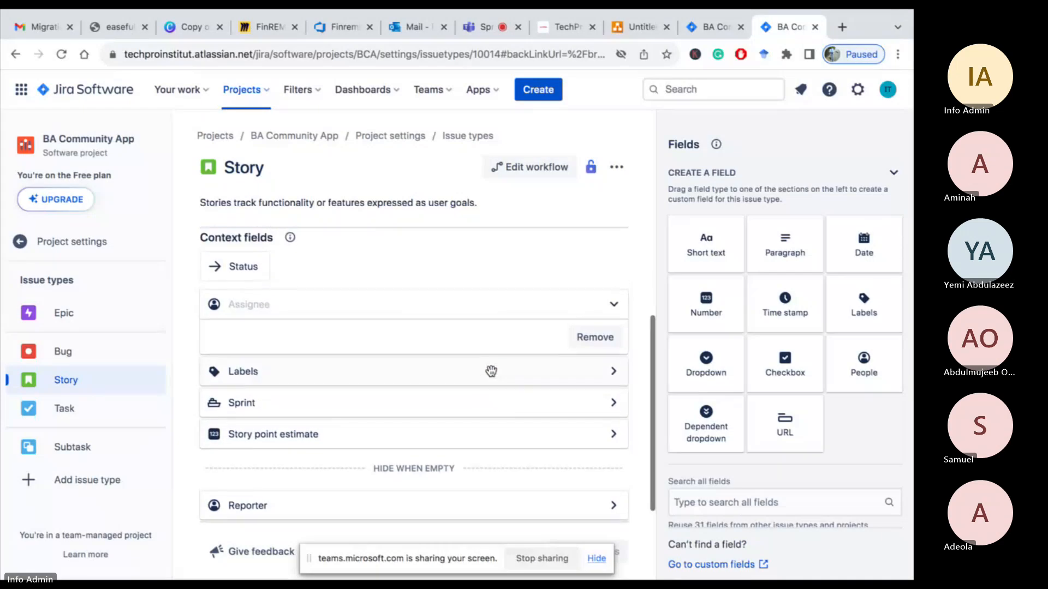
left_click(614, 306)
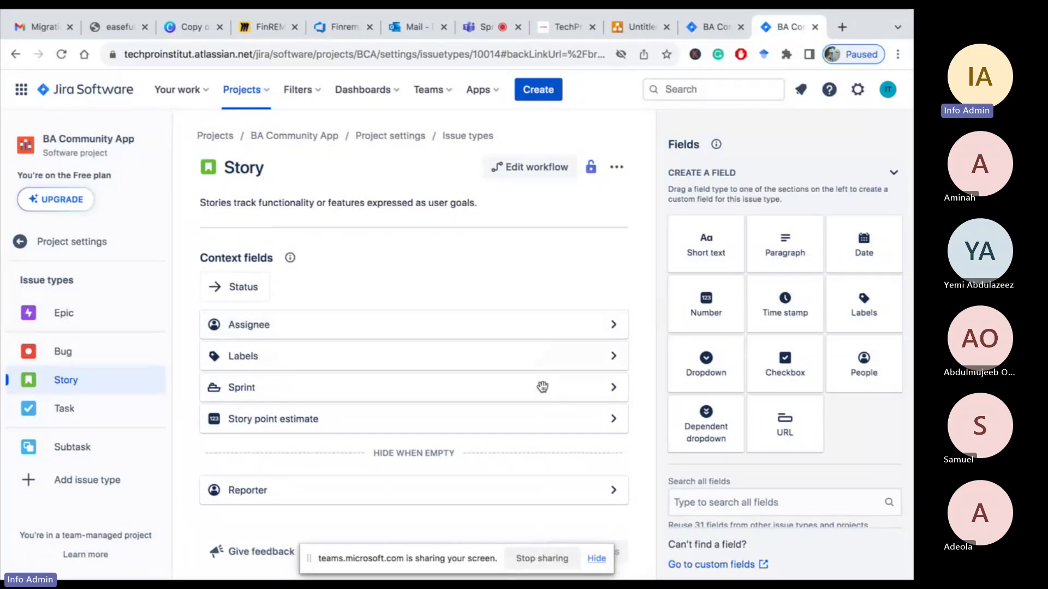
Toggle the Required option on and back off for the Labels and Story point estimate fields
left_click(614, 357)
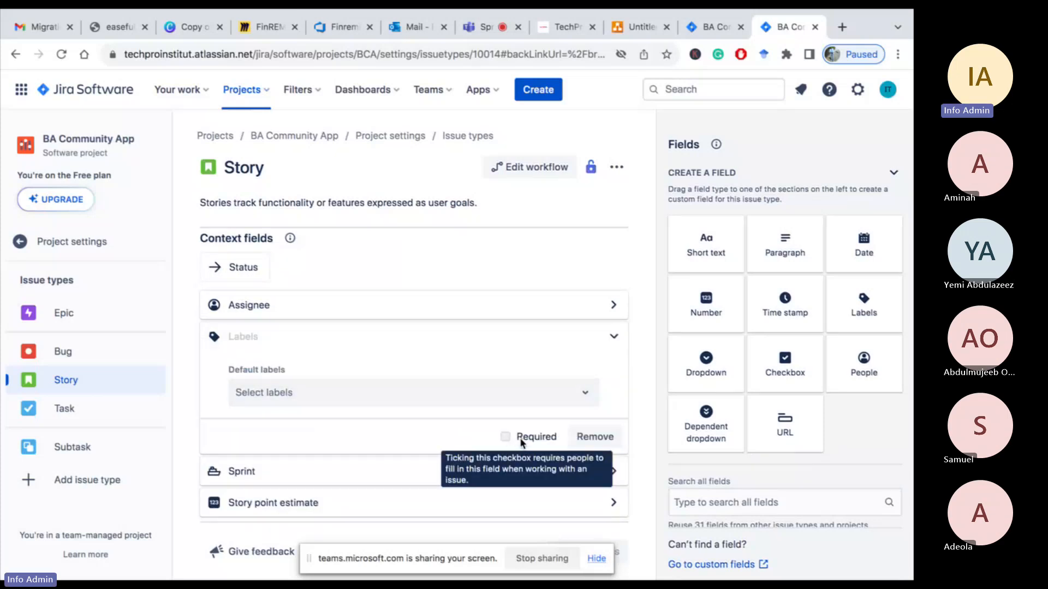
left_click(538, 439)
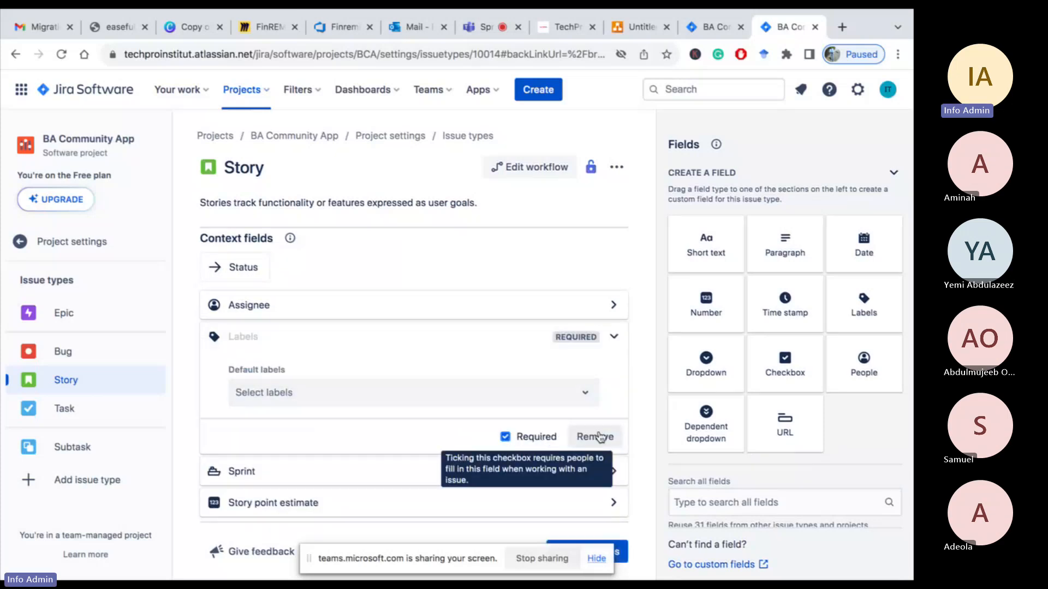
left_click(506, 437)
scroll(505, 436, "down", 2)
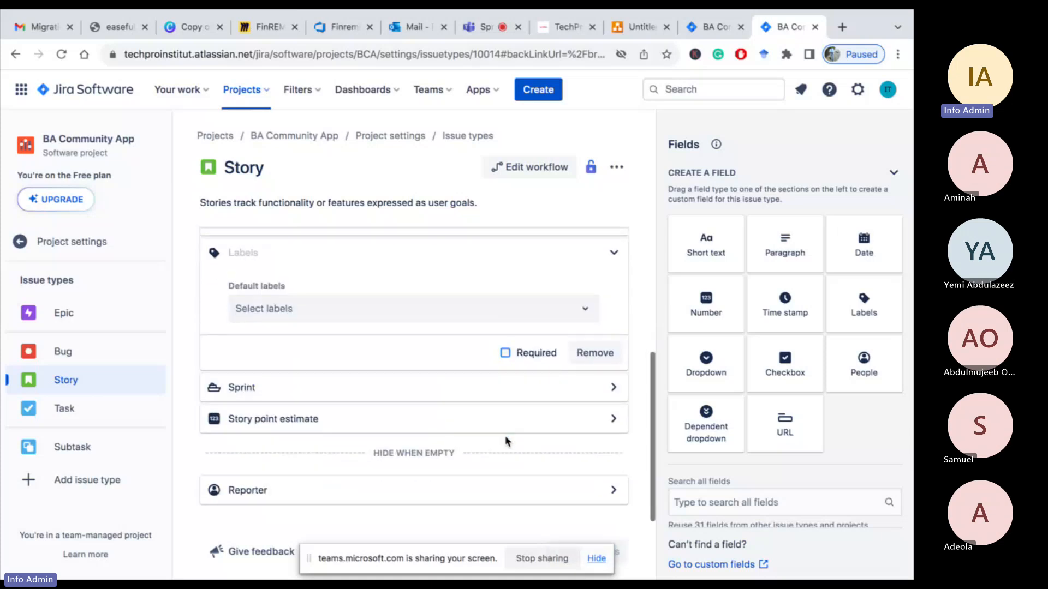
left_click(612, 389)
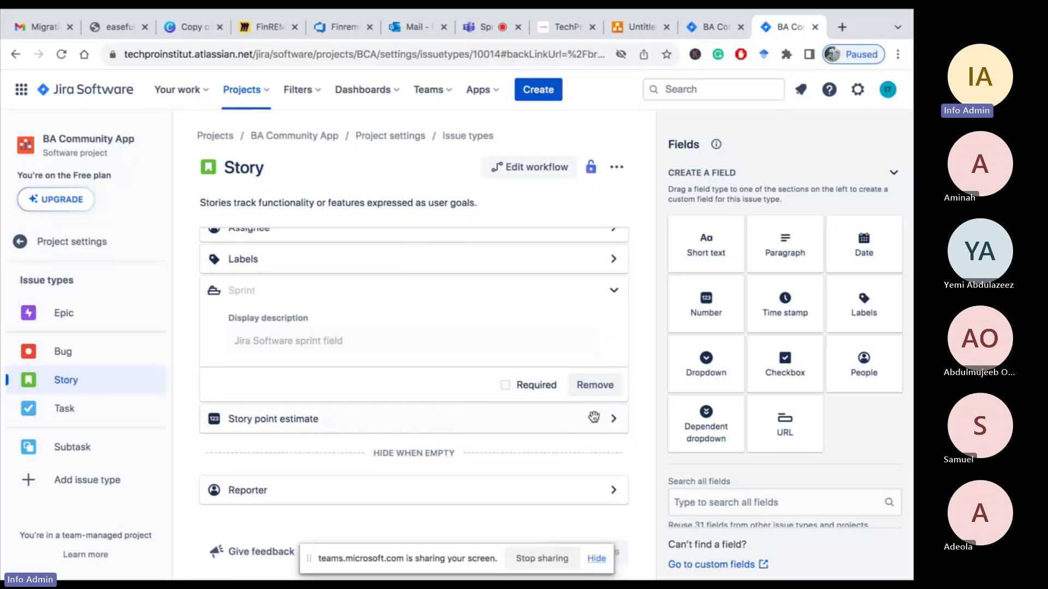
left_click(614, 422)
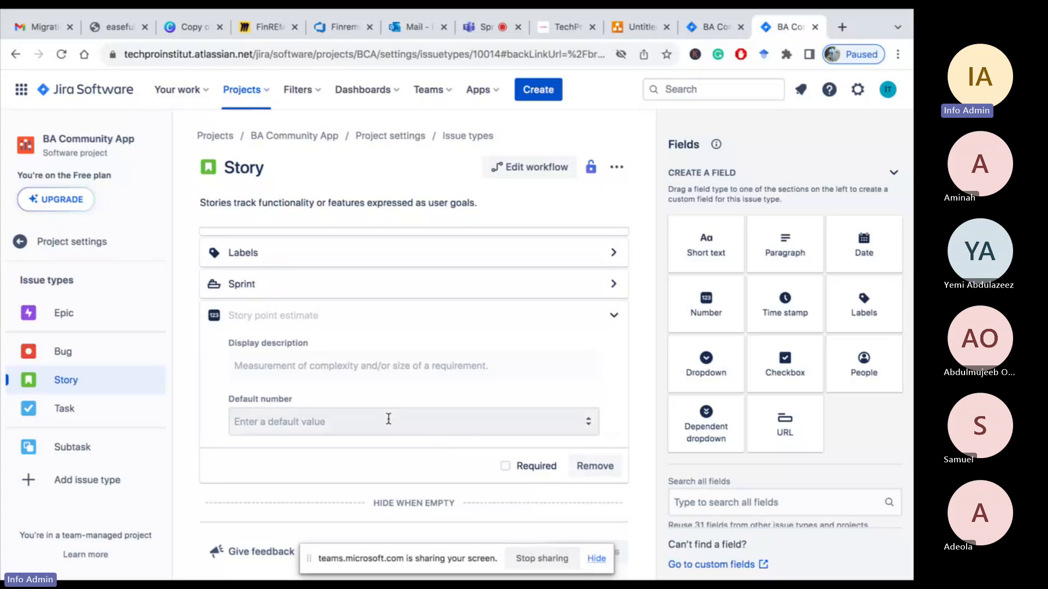
left_click(506, 466)
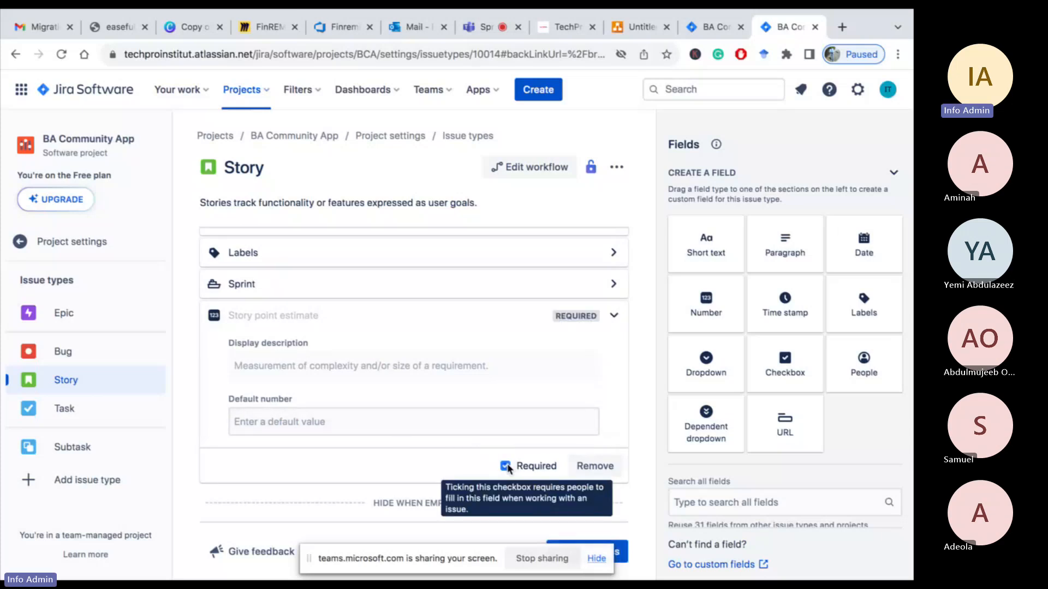
left_click(506, 466)
Inspect the Reporter field settings and open, then cancel, the Create issue type dialog
scroll(447, 475, "down", 1)
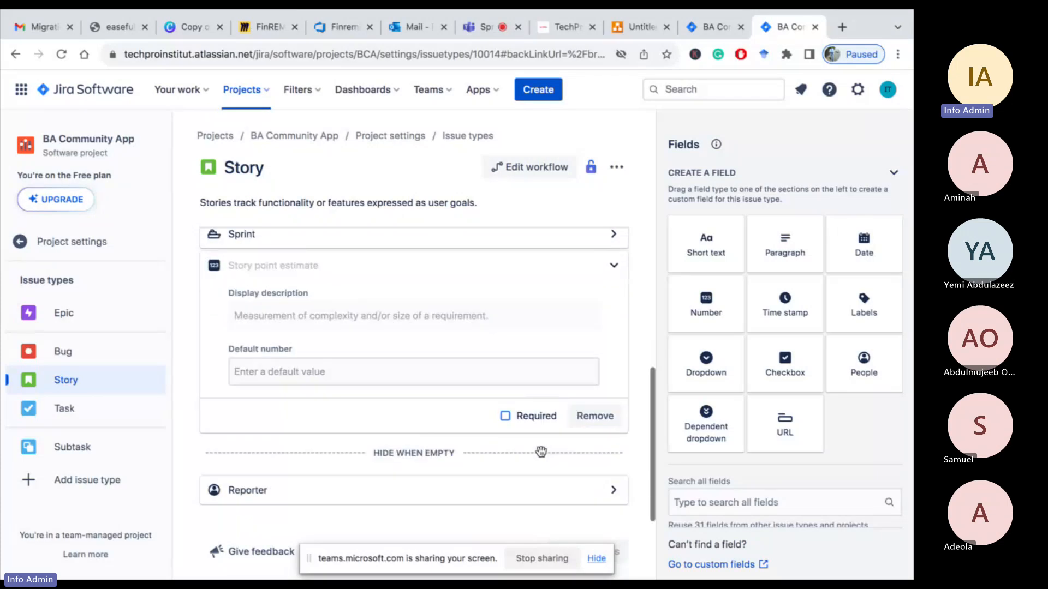
left_click(614, 493)
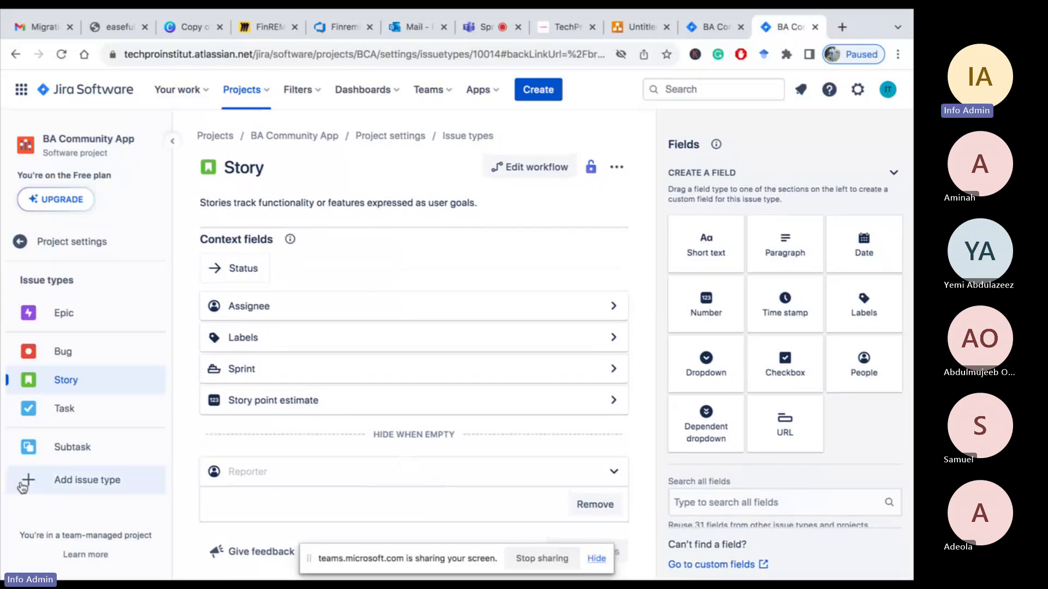
left_click(23, 486)
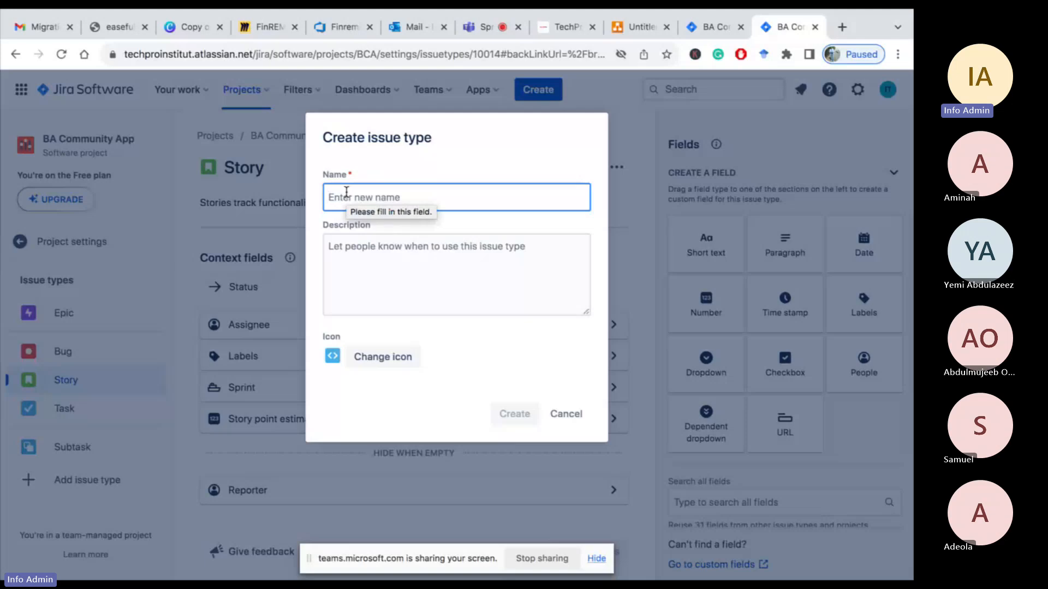
left_click(567, 417)
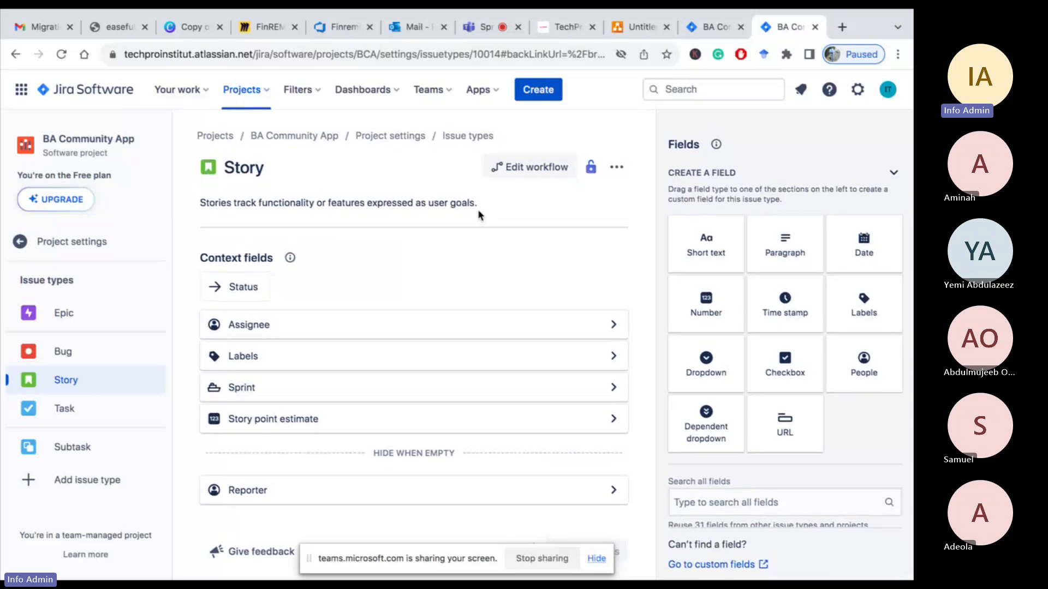
Open the Story workflow editor and add a new done status named PVT
left_click(518, 170)
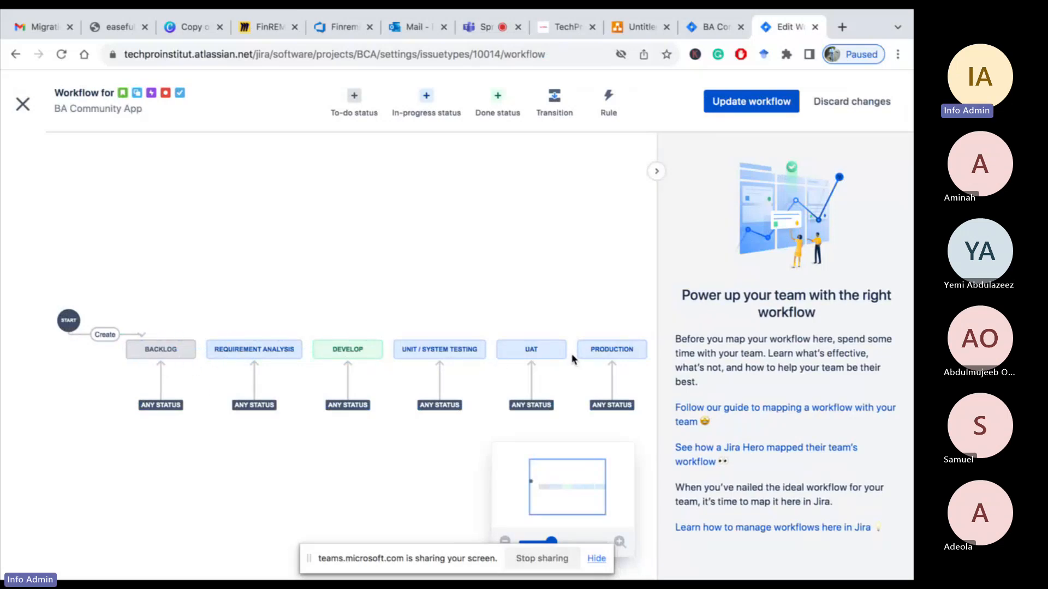
scroll(535, 365, "right", 5)
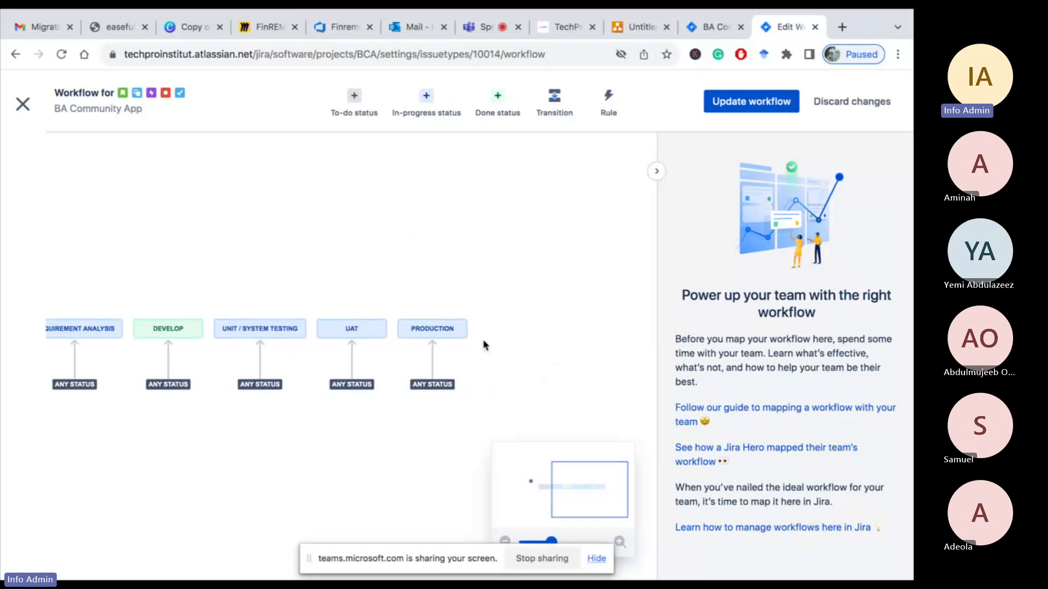
left_click(499, 102)
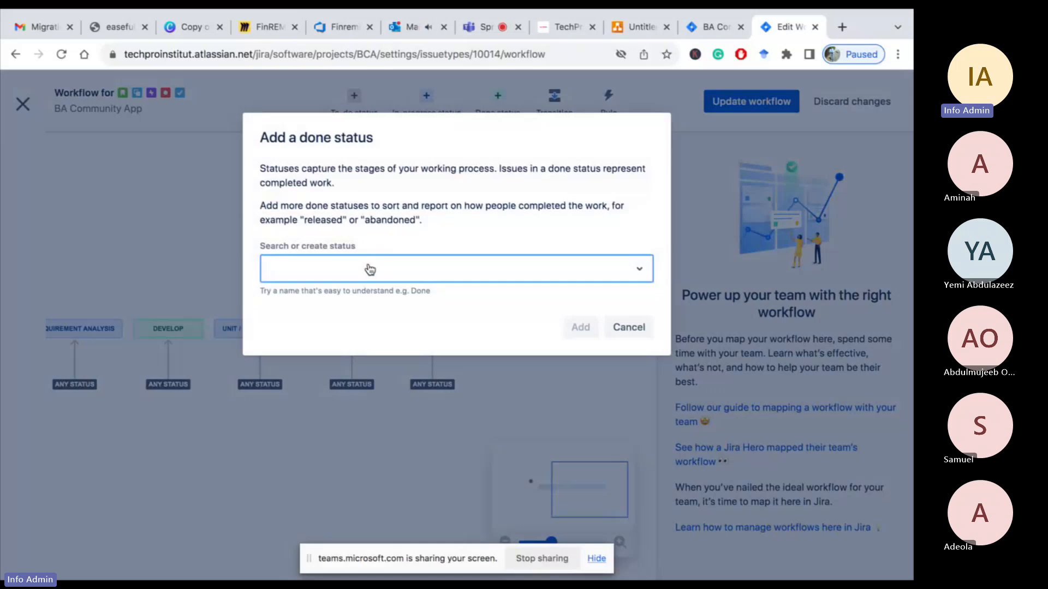
type("PVT")
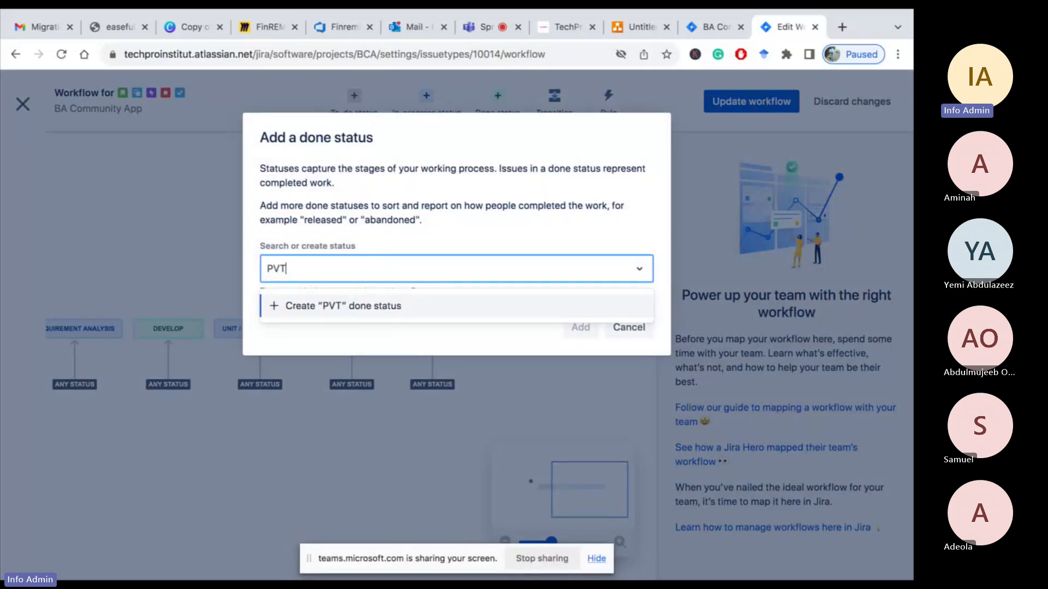
key("Return")
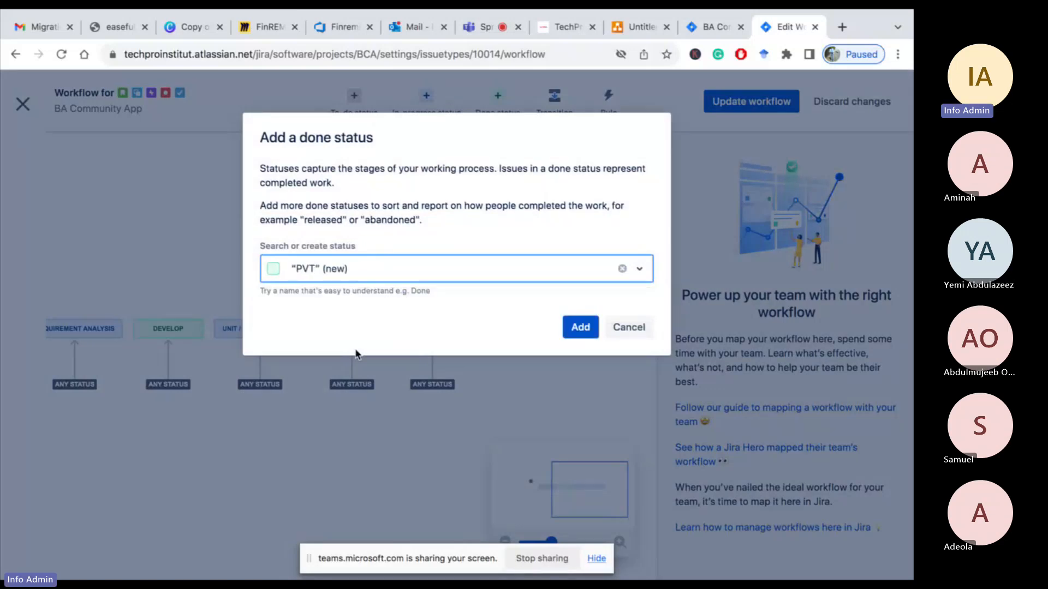
left_click(574, 328)
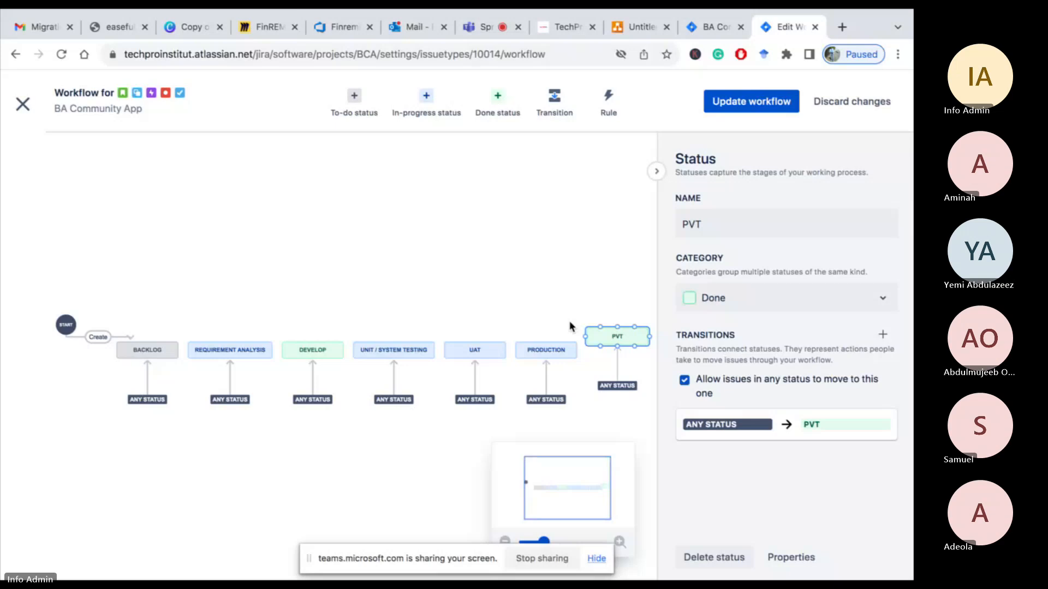
Rearrange the workflow so the PVT status sits between UAT and Production
mouse_move(620, 334)
left_mouse_down()
mouse_move(619, 358)
mouse_move(628, 351)
left_mouse_up()
left_click_drag(539, 346, 611, 301)
left_click_drag(637, 353, 563, 351)
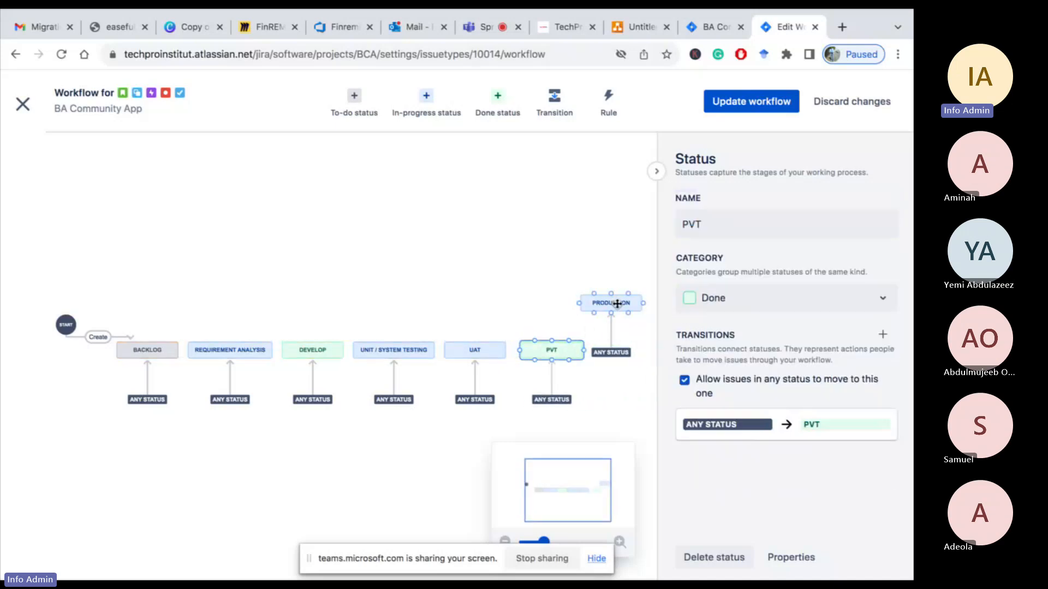
left_click_drag(618, 304, 632, 346)
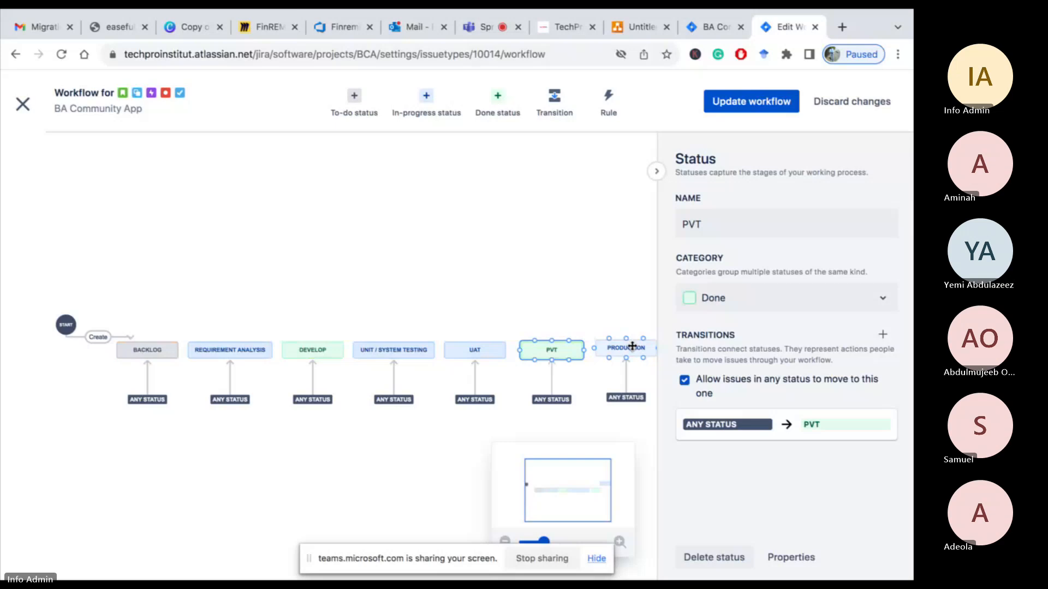
Inspect the Production and Requirement Analysis status settings in the workflow editor
left_click(632, 346)
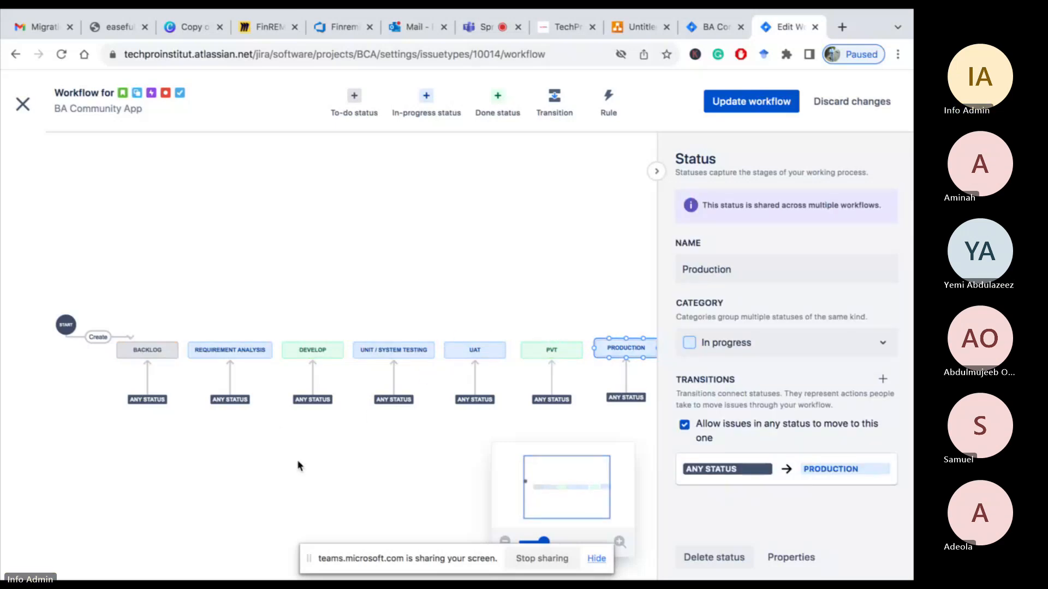
left_click(236, 350)
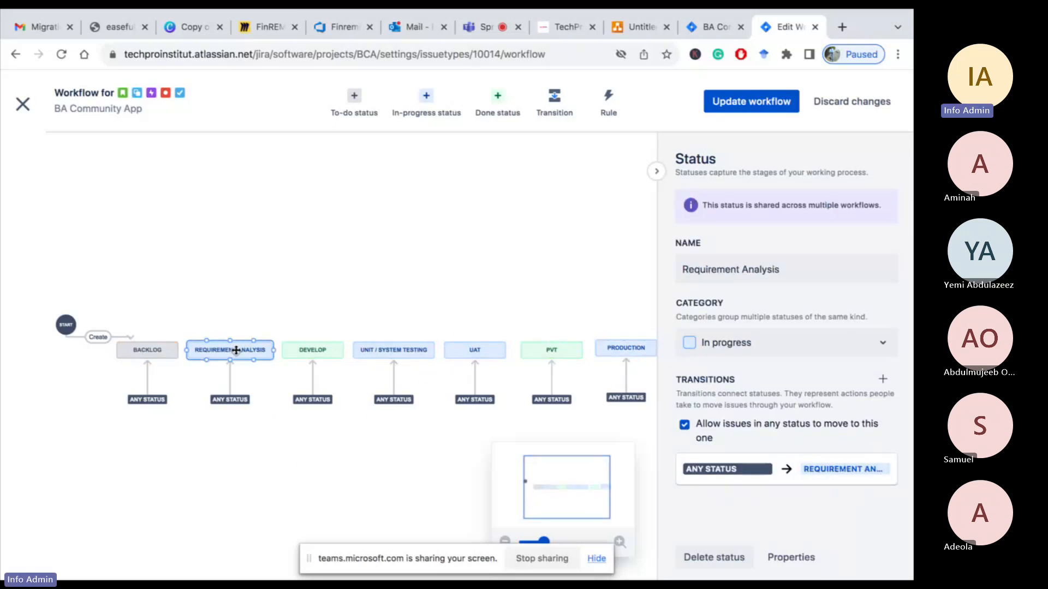
left_click(377, 246)
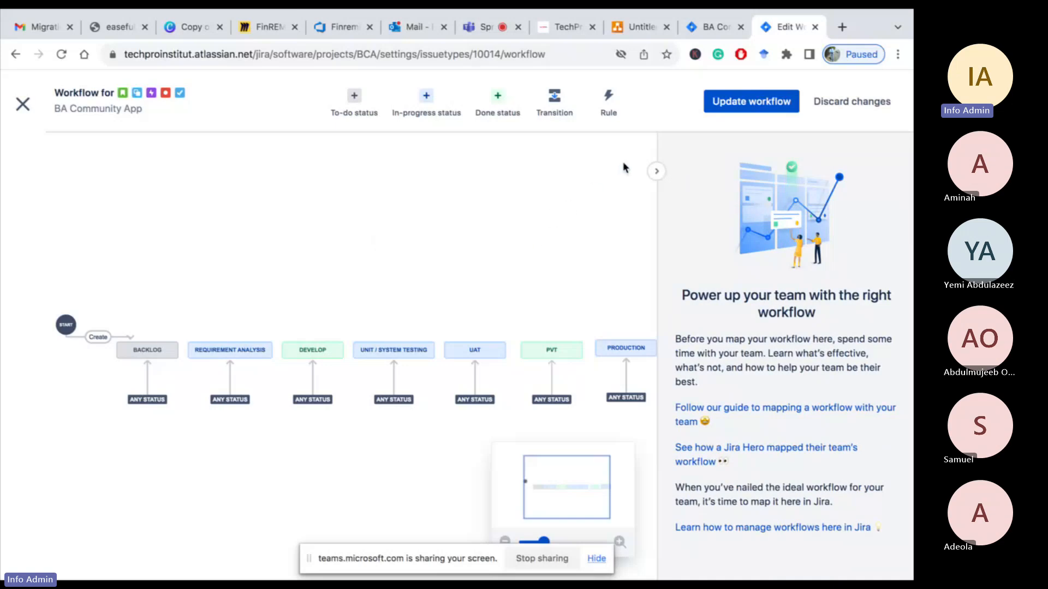
Save the updated Story workflow, review how its statuses map to board columns, and close the editor
left_click(739, 106)
left_click(540, 305)
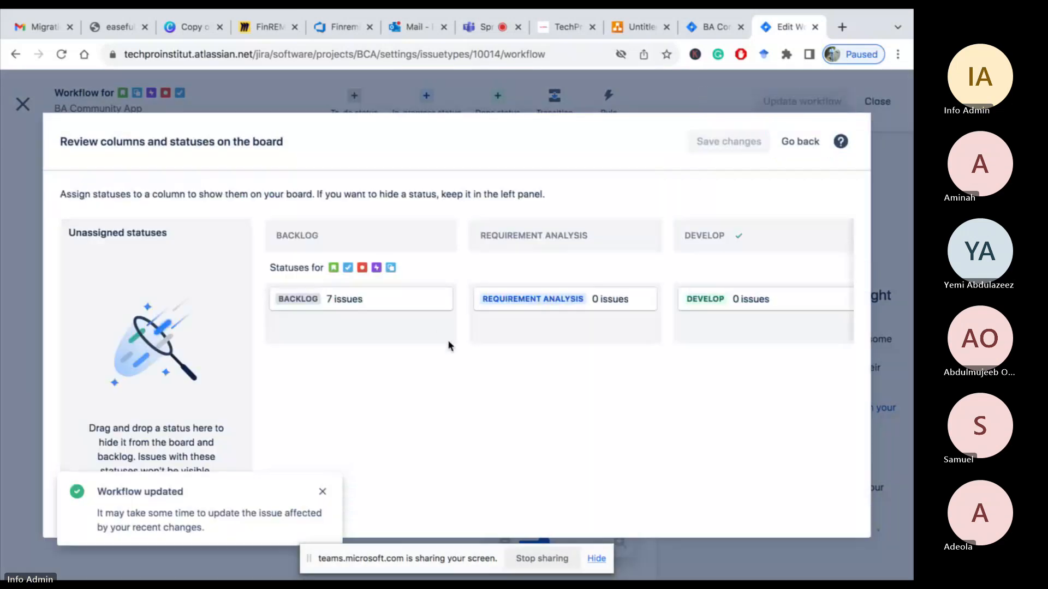
scroll(447, 340, "right", 10)
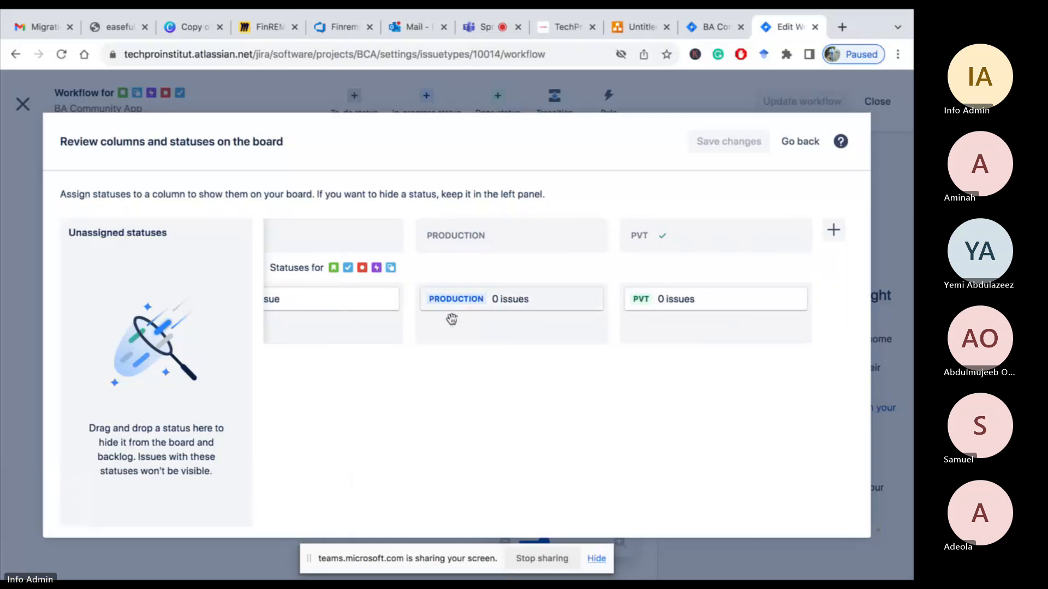
scroll(451, 316, "left", 5)
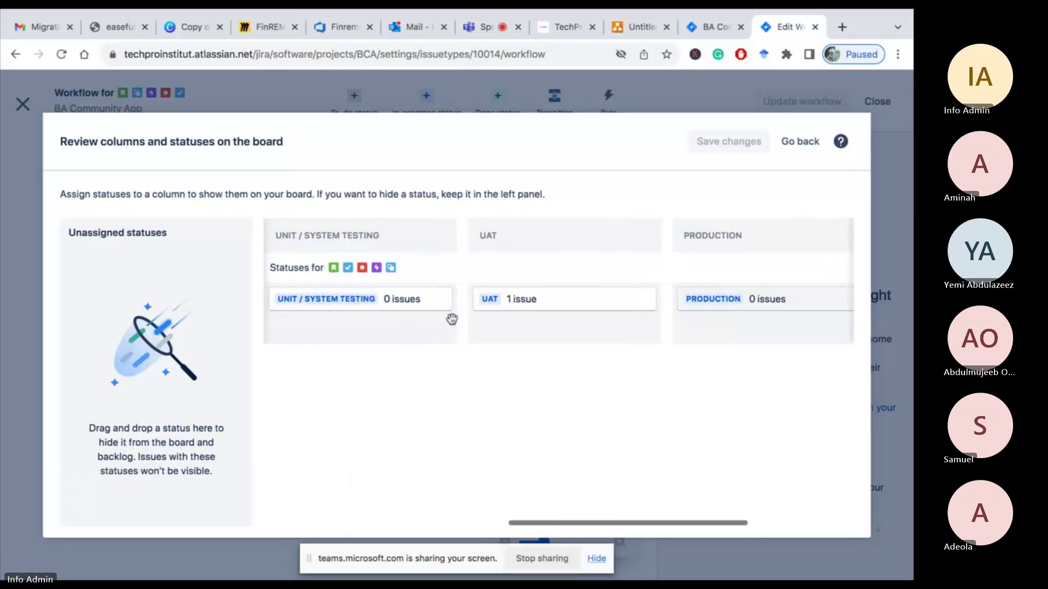
left_click(803, 142)
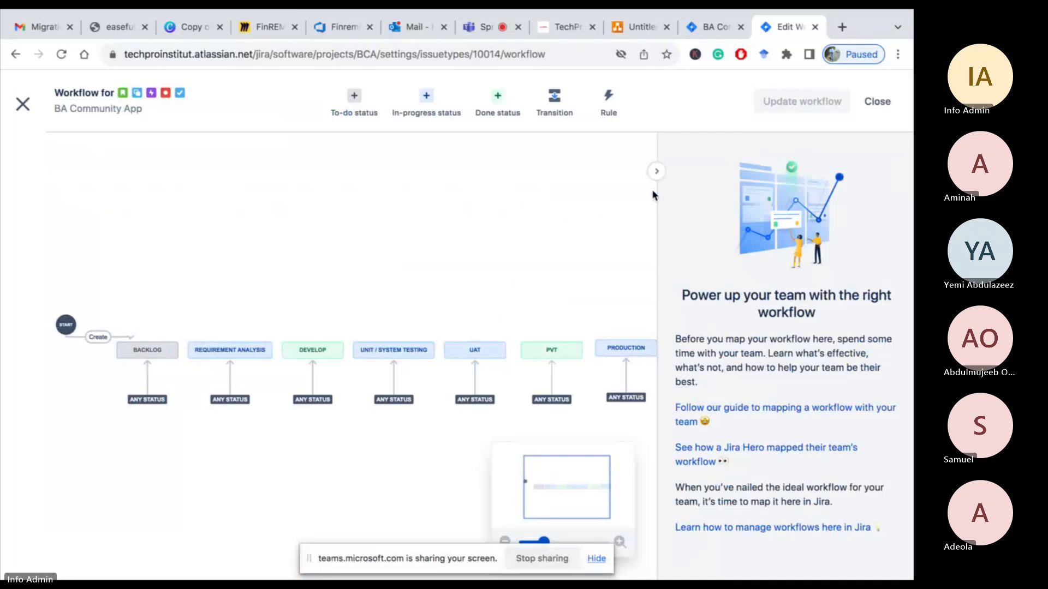
left_click(879, 101)
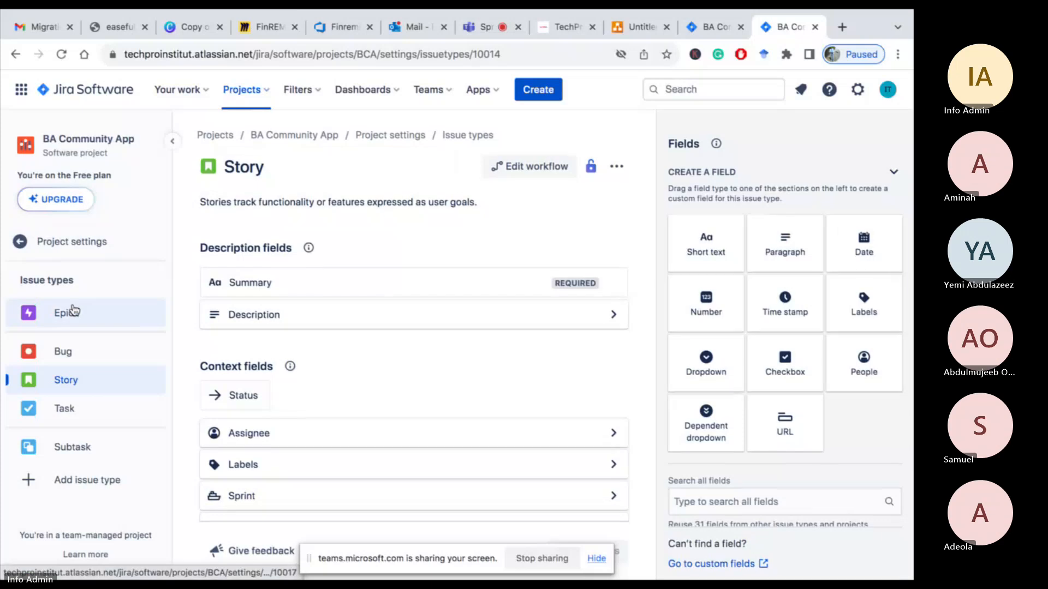
Navigate back through the browser history to the Personal details story BCA-4
scroll(389, 319, "down", 2)
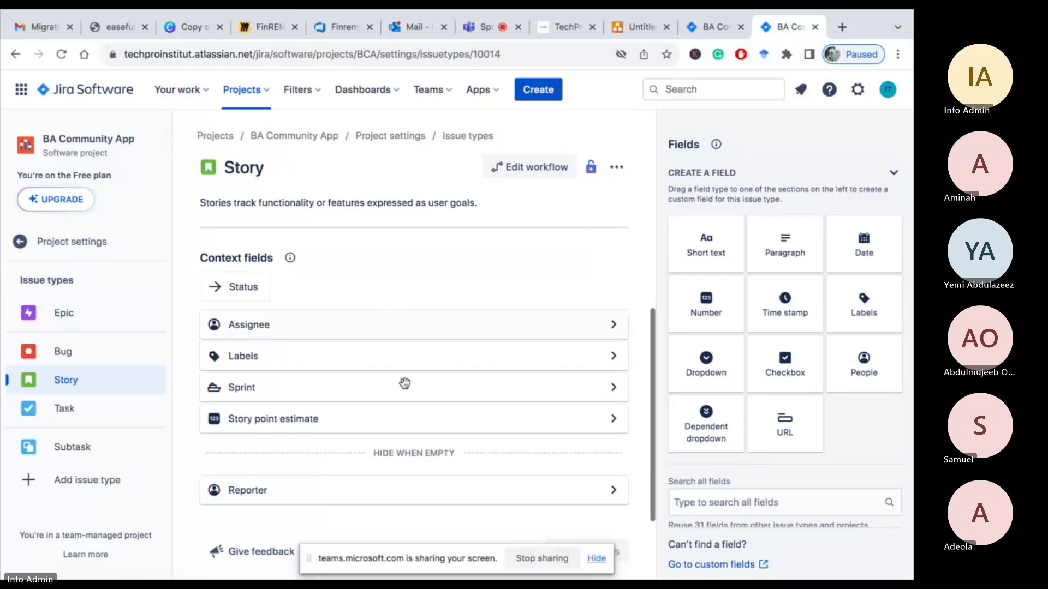
left_click(19, 64)
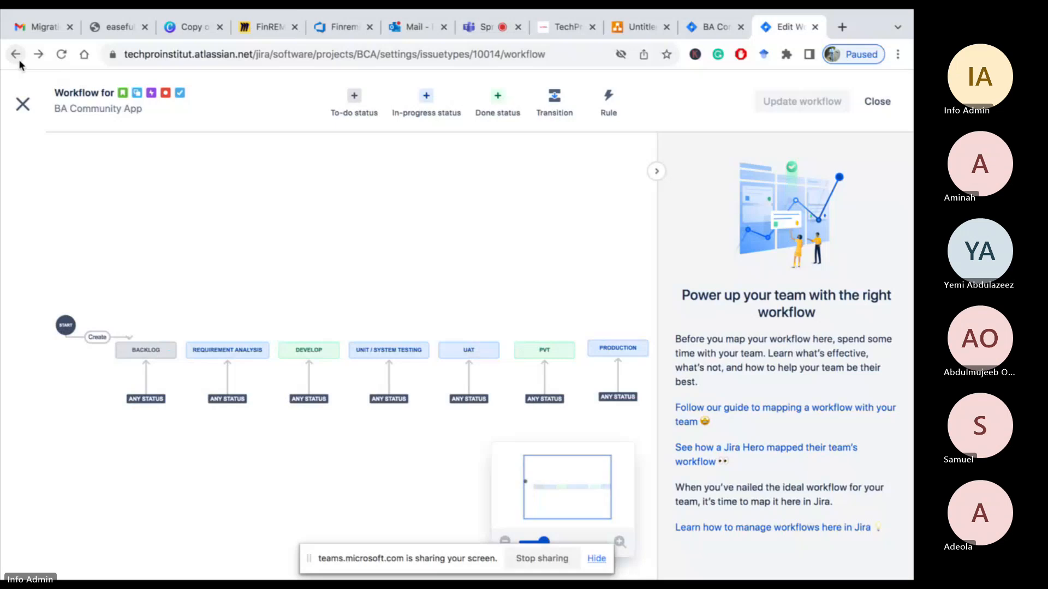
left_click(19, 59)
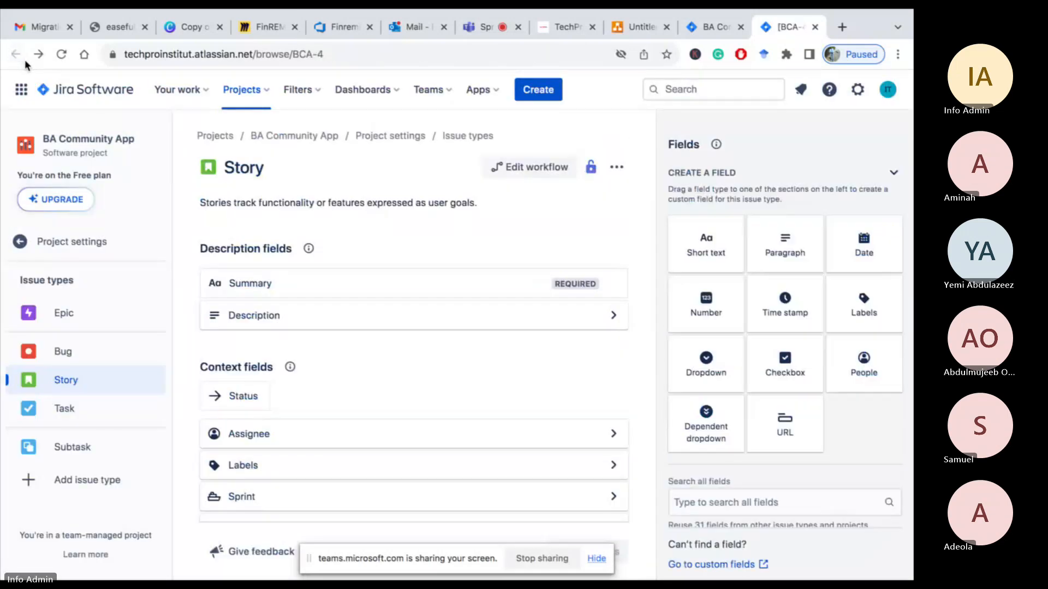
left_click(24, 60)
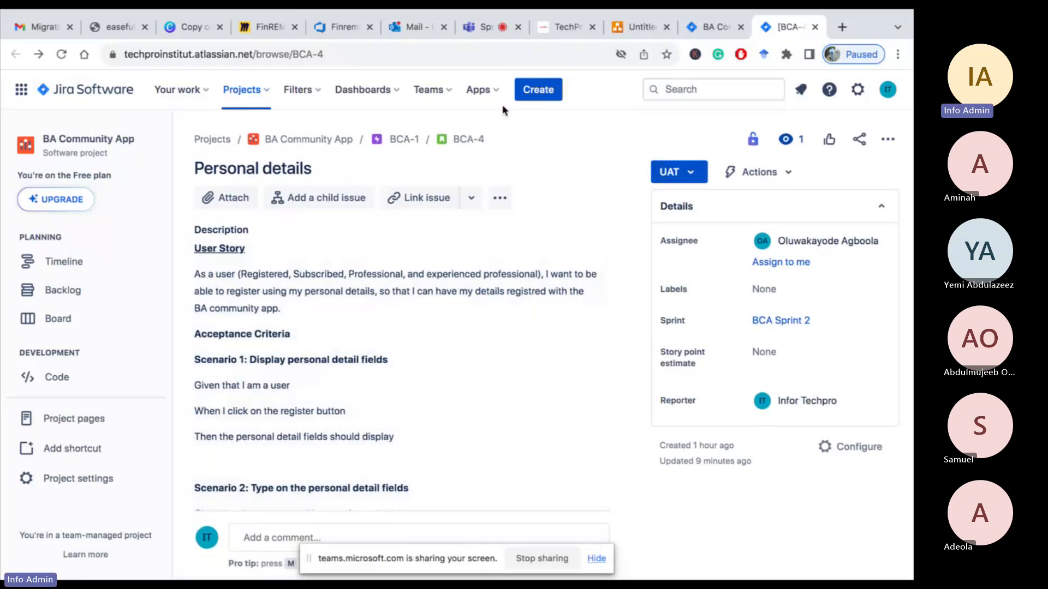
Switch to the Microsoft Teams meeting and leave the call
left_click(481, 28)
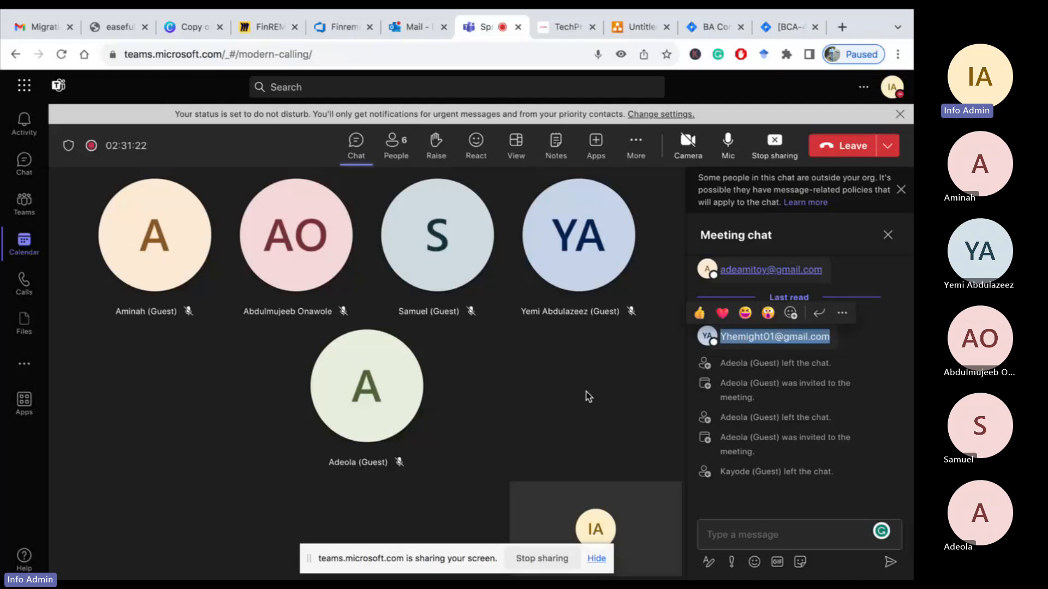
left_click(856, 155)
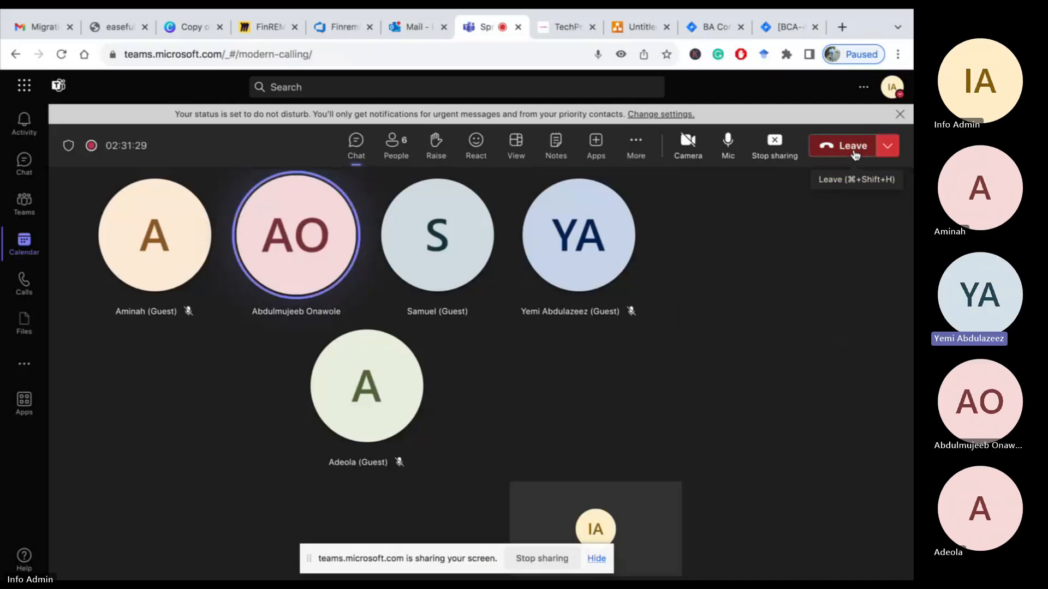